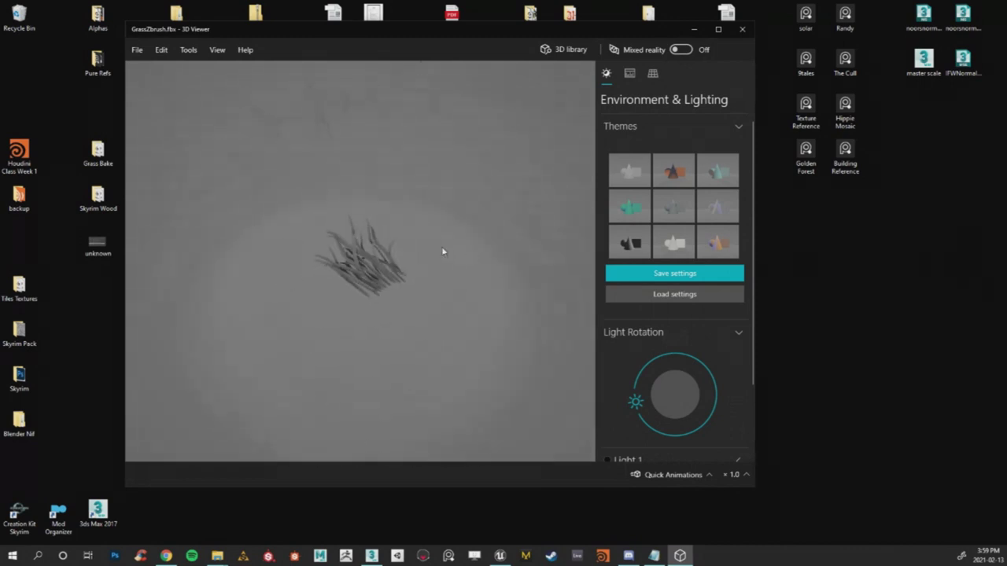
# Examine the grass clump model in 3D Viewer from the side and at a closer distance.
pyautogui.scroll(-5, 443, 314)
pyautogui.moveTo(452, 292); pyautogui.dragTo(405, 330)
pyautogui.scroll(3, 439, 325)
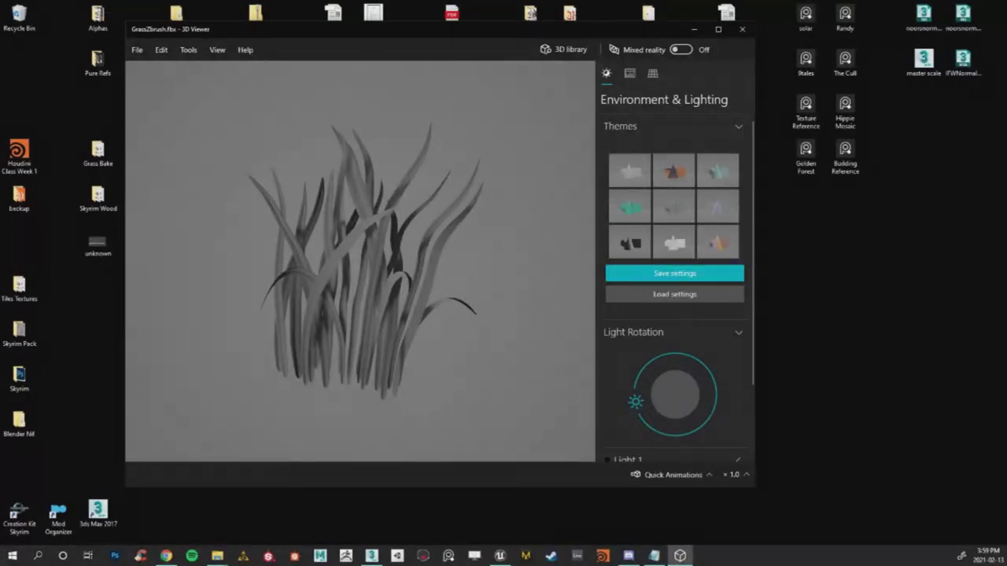
# Switch to the Unreal Engine level and examine the red grass patches up close and across the landscape.
pyautogui.click(218, 556)
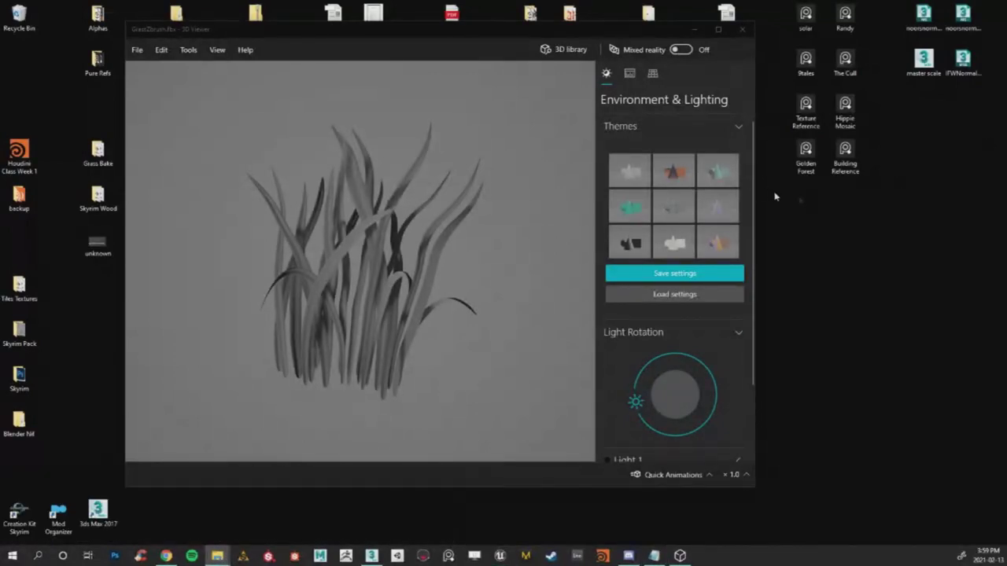
pyautogui.hotkey('alt', 'Tab')
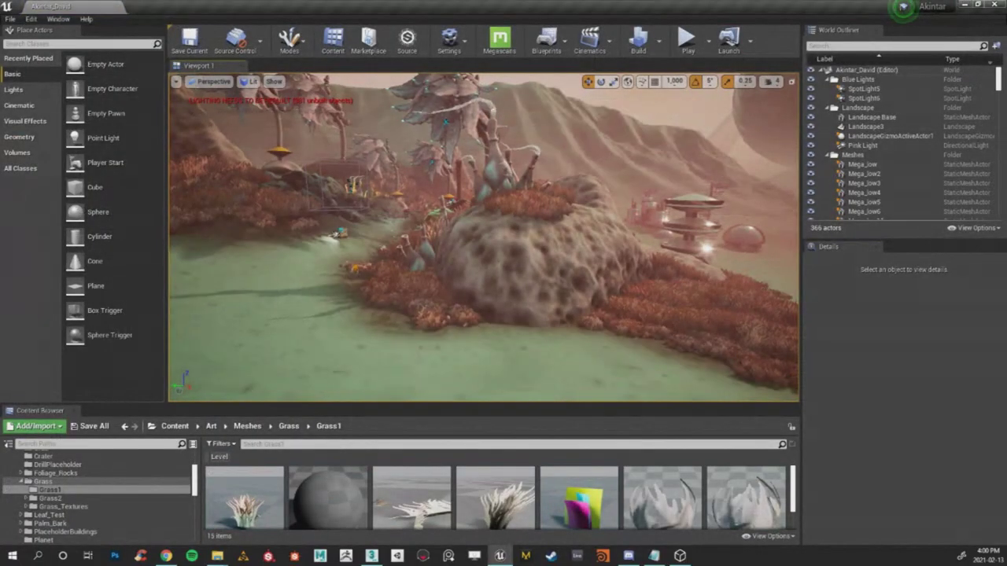
pyautogui.moveTo(556, 304); pyautogui.dragTo(686, 303, button='right')
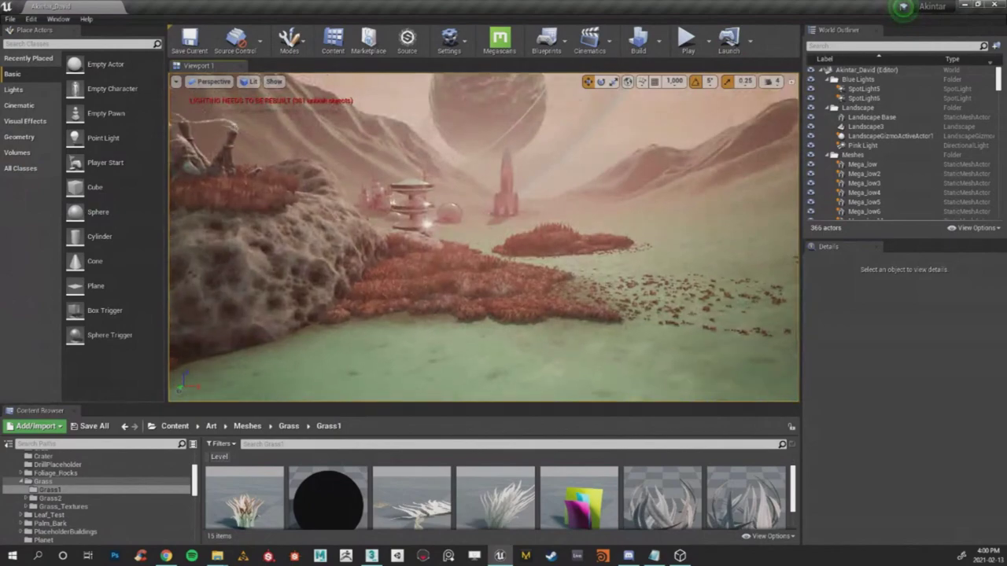
pyautogui.moveTo(556, 304); pyautogui.dragTo(557, 354, button='right')
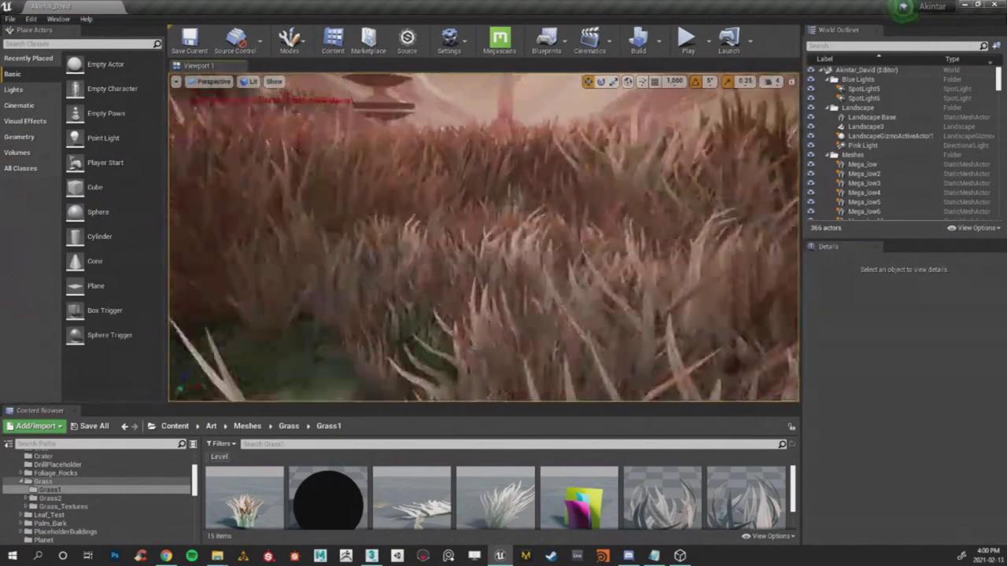
pyautogui.moveTo(556, 304); pyautogui.dragTo(557, 338, button='right')
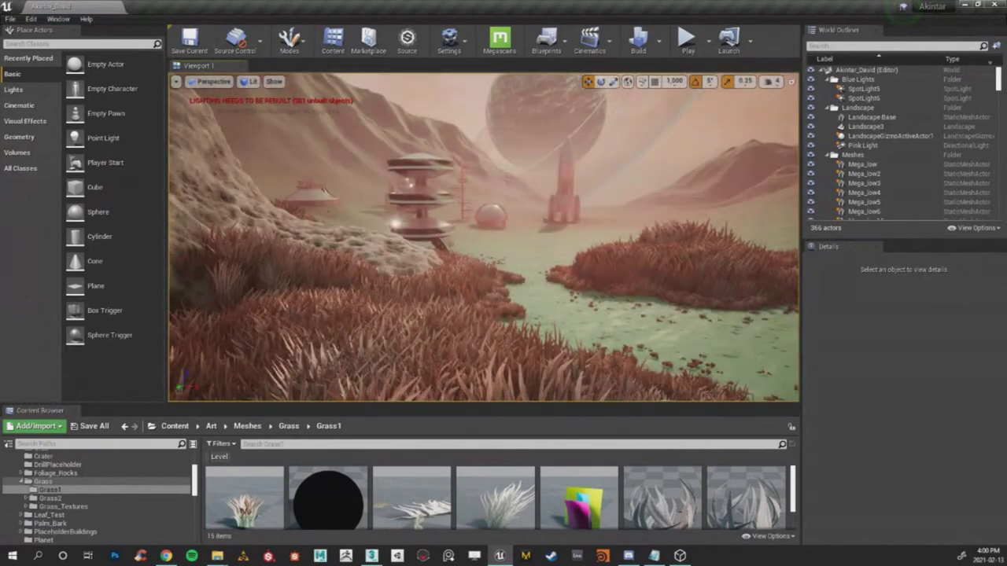
pyautogui.moveTo(484, 237)
pyautogui.mouseDown(button='right')
pyautogui.moveTo(448, 239)
pyautogui.moveTo(448, 315)
pyautogui.moveTo(425, 310)
pyautogui.moveTo(456, 299)
pyautogui.moveTo(472, 213)
pyautogui.moveTo(480, 249)
pyautogui.moveTo(480, 234)
pyautogui.mouseUp(button='right')
pyautogui.moveTo(614, 277); pyautogui.dragTo(625, 274, button='right')
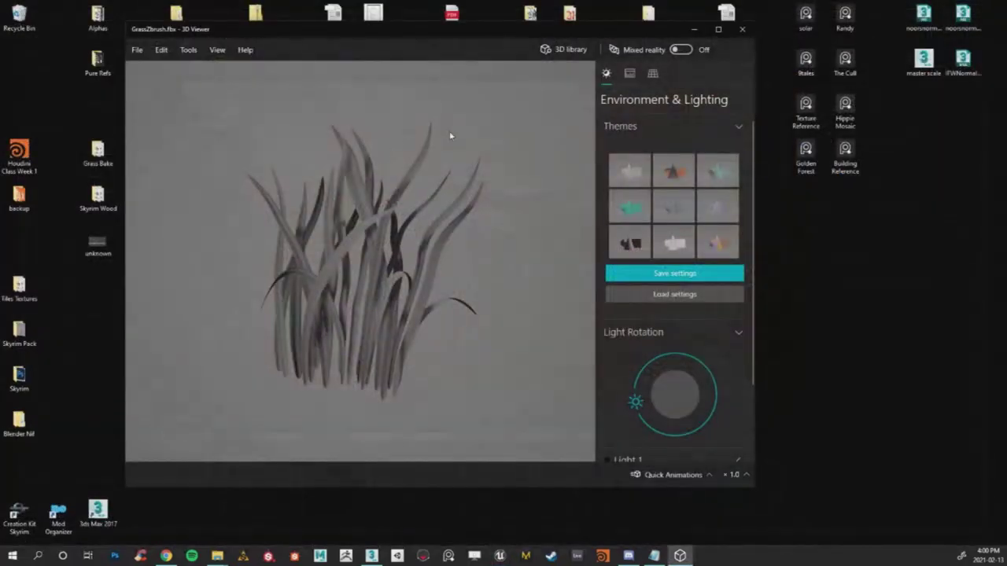
# Close the grass model viewer and bring up 3ds Max maximized, with the viewport looking straight down on the grid.
pyautogui.click(742, 29)
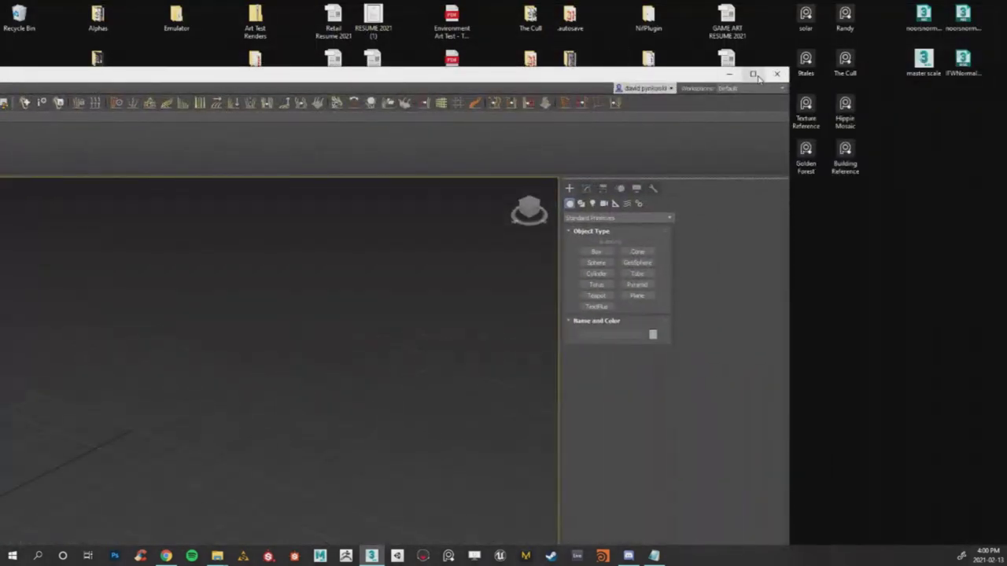
pyautogui.click(727, 78)
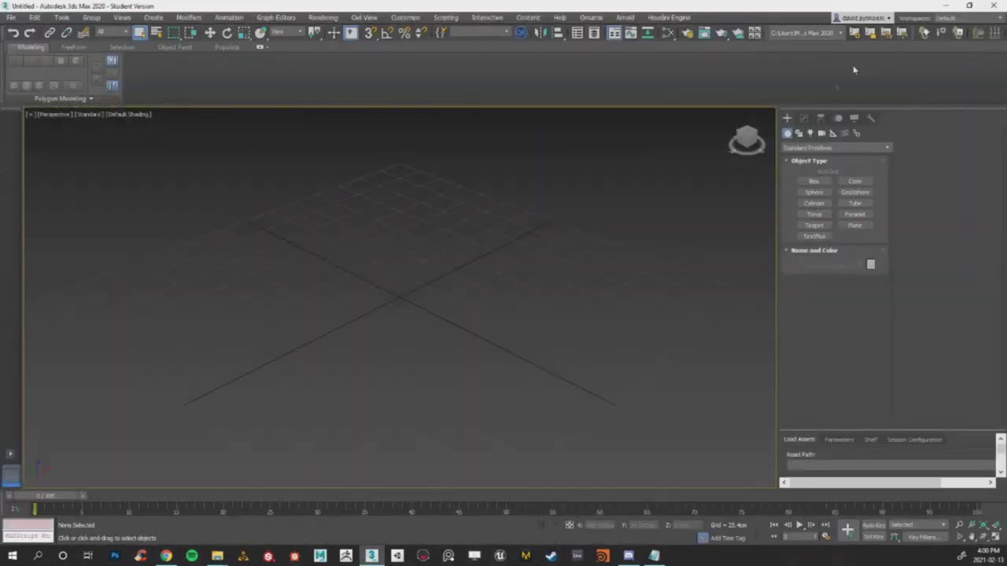
pyautogui.click(745, 134)
pyautogui.scroll(-4, 391, 295)
pyautogui.scroll(2, 409, 301)
pyautogui.moveTo(412, 295); pyautogui.dragTo(427, 288, button='middle')
pyautogui.moveTo(497, 251); pyautogui.dragTo(491, 256, button='middle')
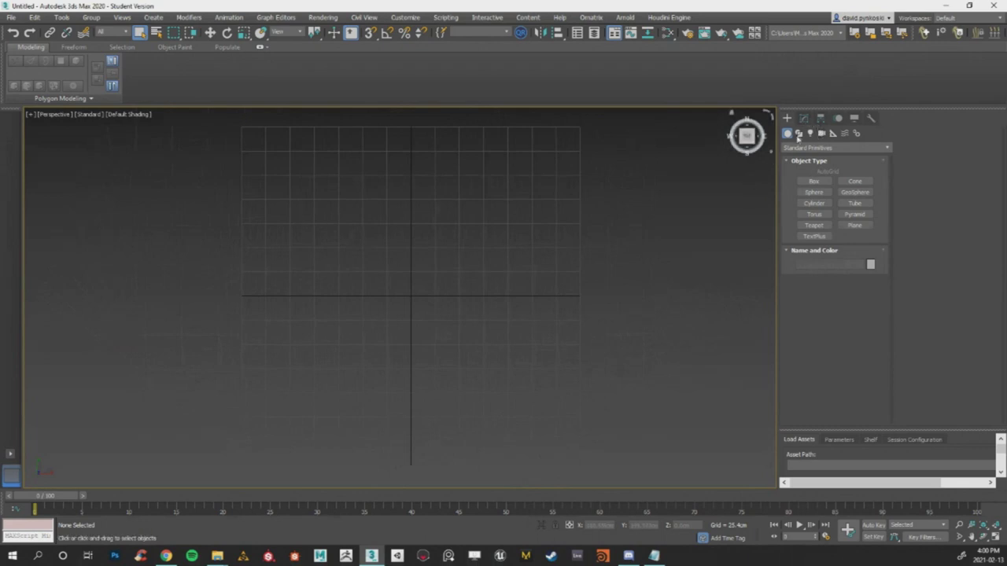
# Draw a four-point line spline for one long edge of a grass blade, bending inward at the tip.
pyautogui.click(798, 133)
pyautogui.click(815, 189)
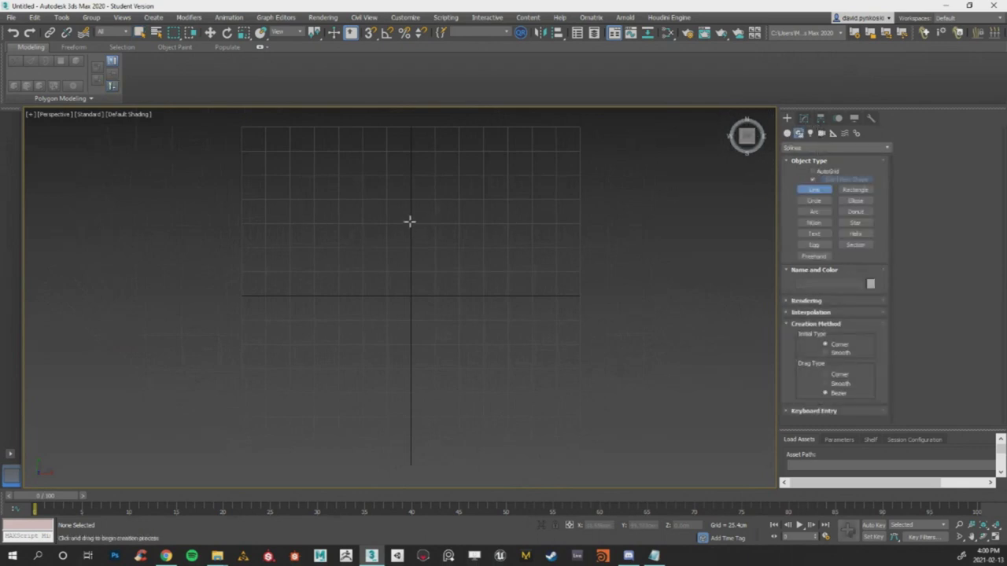
pyautogui.scroll(2, 412, 218)
pyautogui.scroll(-2, 412, 218)
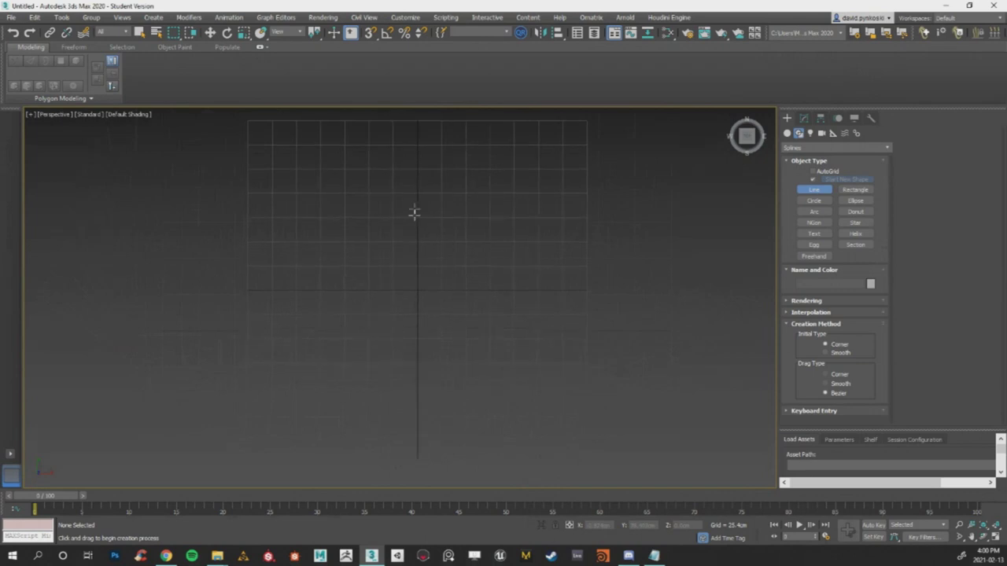
pyautogui.click(415, 167)
pyautogui.click(395, 203)
pyautogui.click(386, 302)
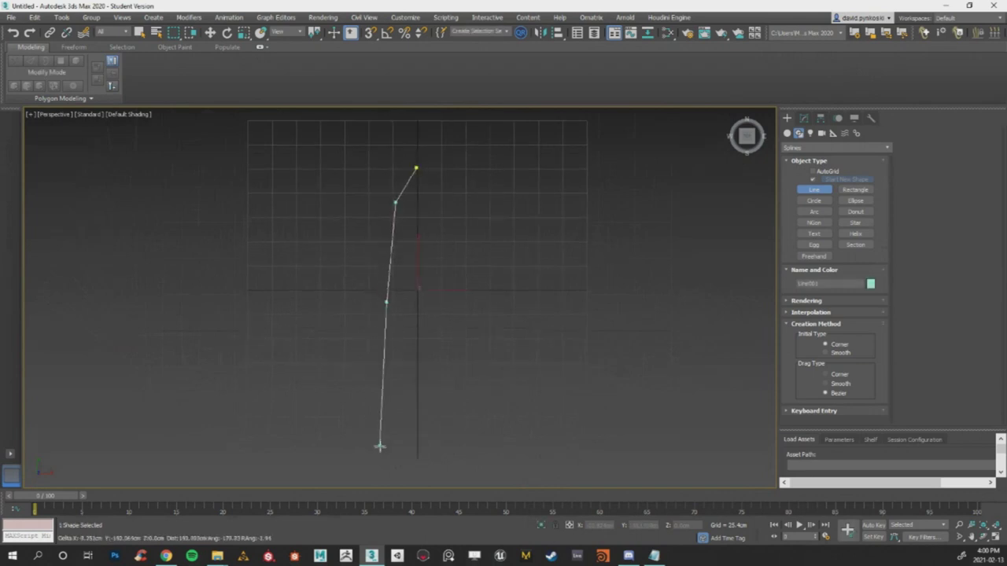
pyautogui.click(384, 454)
pyautogui.rightClick(411, 345)
pyautogui.rightClick(418, 173)
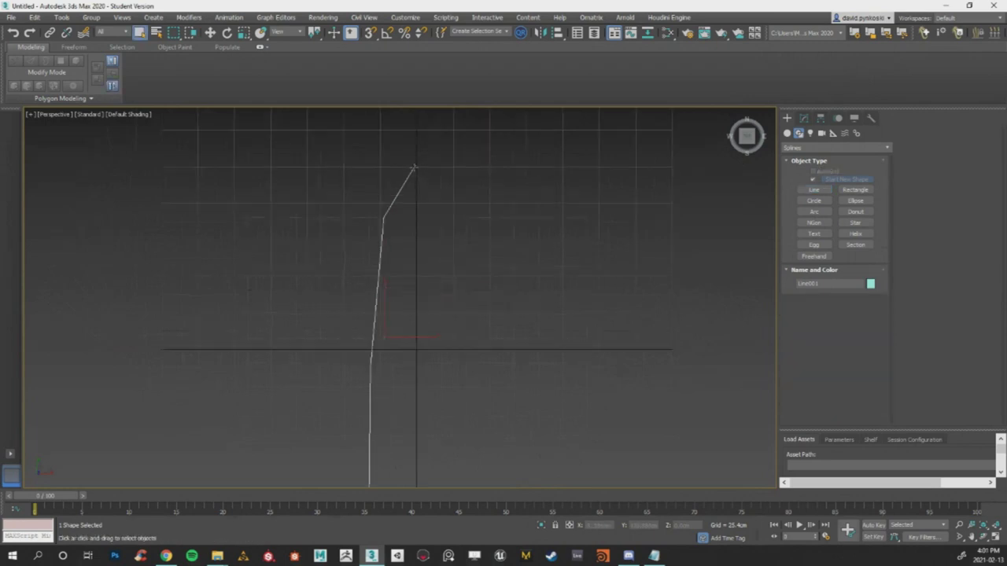
# Convert the blade's edge line to an Editable Spline.
pyautogui.rightClick(411, 164)
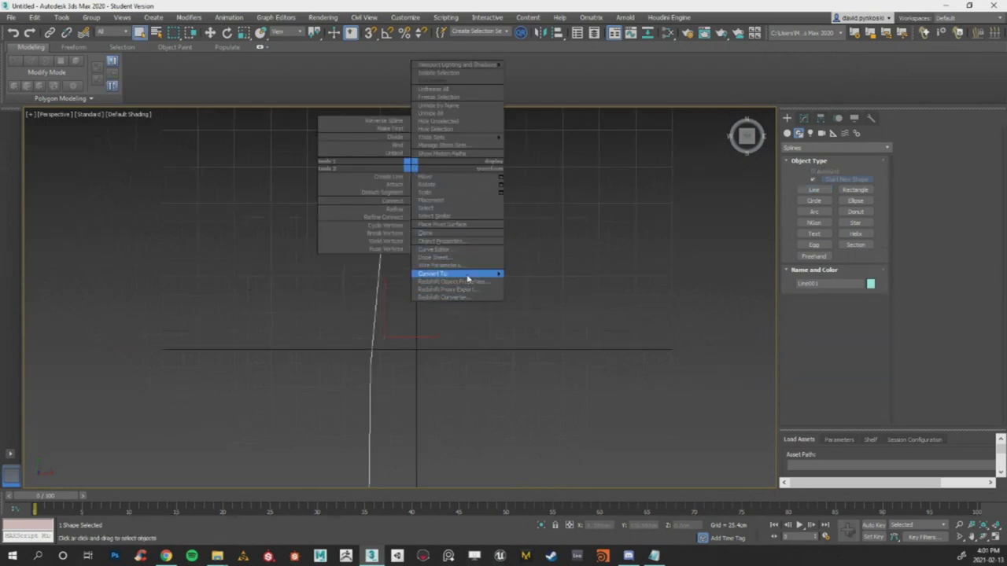
pyautogui.moveTo(468, 275)
pyautogui.click(534, 274)
pyautogui.moveTo(374, 224); pyautogui.dragTo(364, 209, button='middle')
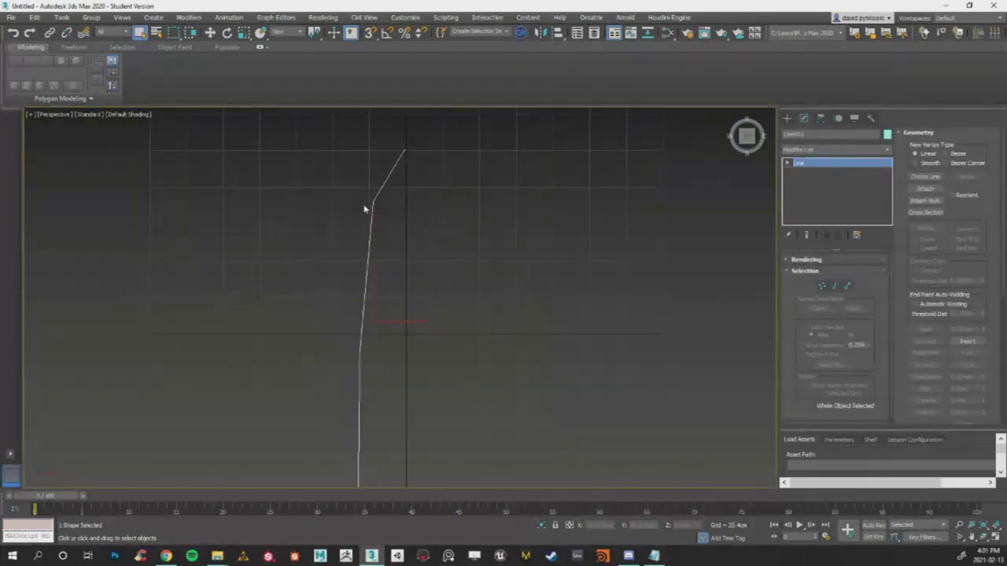
pyautogui.rightClick(374, 201)
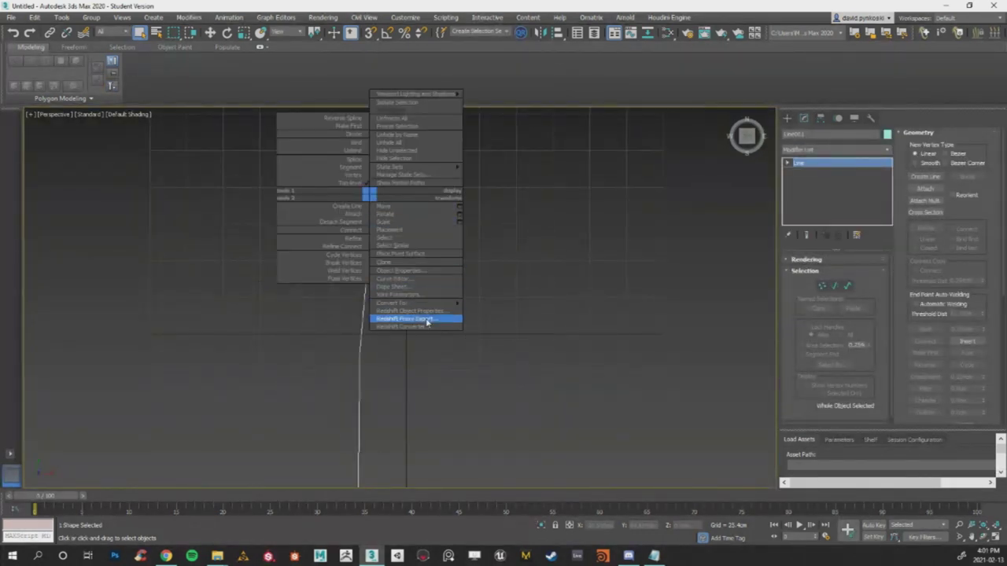
pyautogui.click(430, 314)
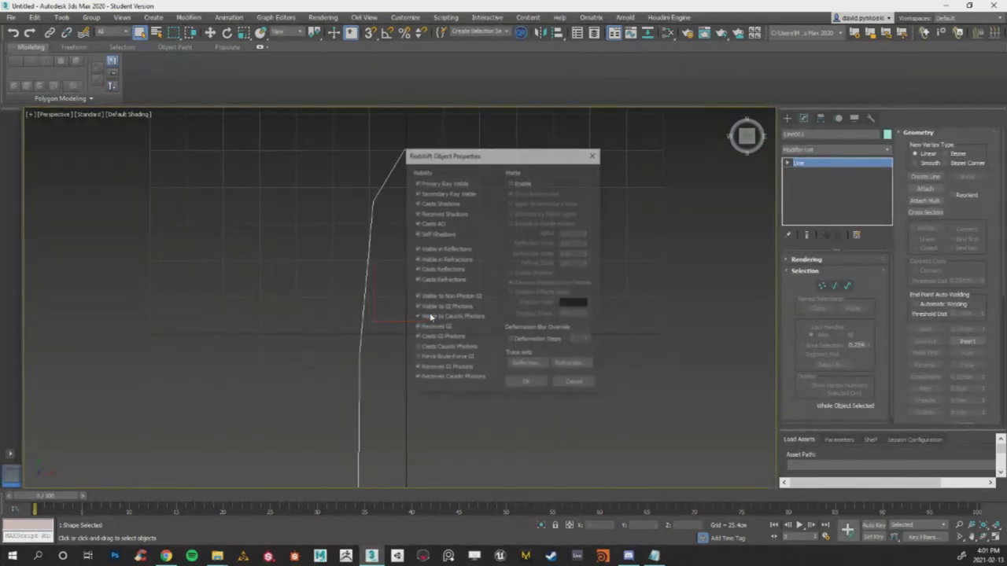
pyautogui.click(578, 385)
# Turn on the vertex tick display in the edge line's object properties.
pyautogui.rightClick(379, 203)
pyautogui.moveTo(446, 306)
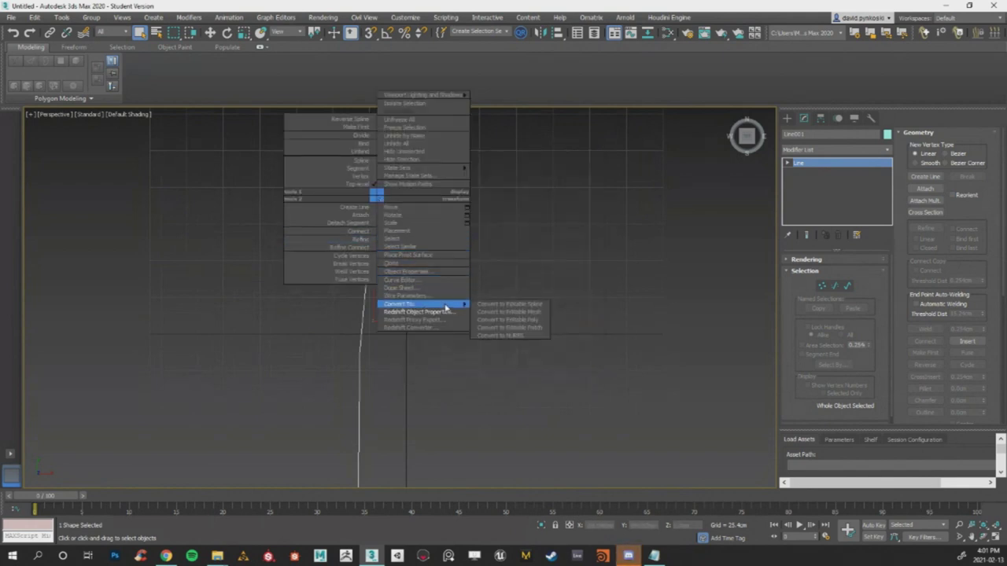
pyautogui.click(433, 273)
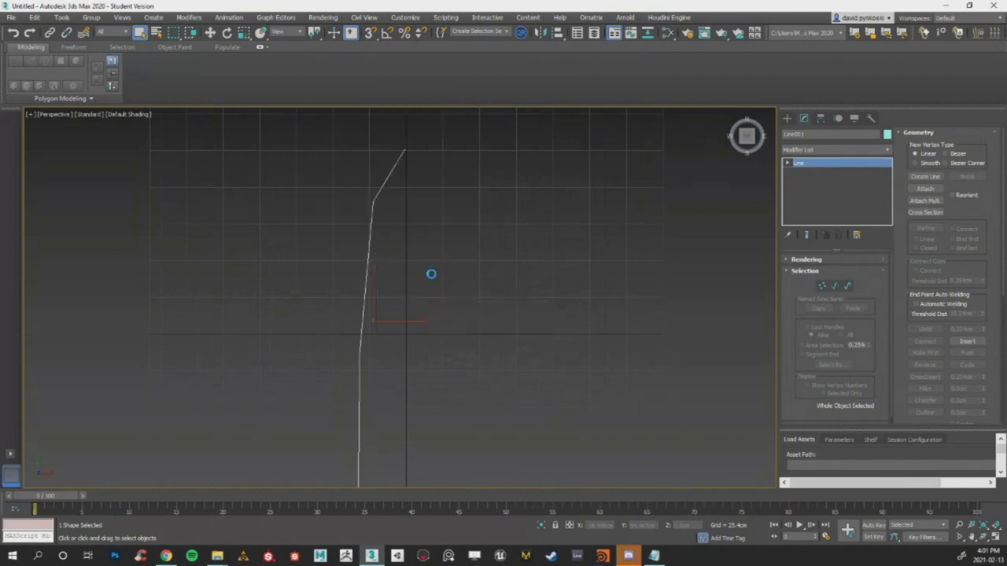
pyautogui.click(427, 325)
pyautogui.click(537, 426)
# With snapping on, draw a second line from the blade's tip down the opposite edge and across the base to the first line's end.
pyautogui.press('s')
pyautogui.click(819, 120)
pyautogui.click(786, 120)
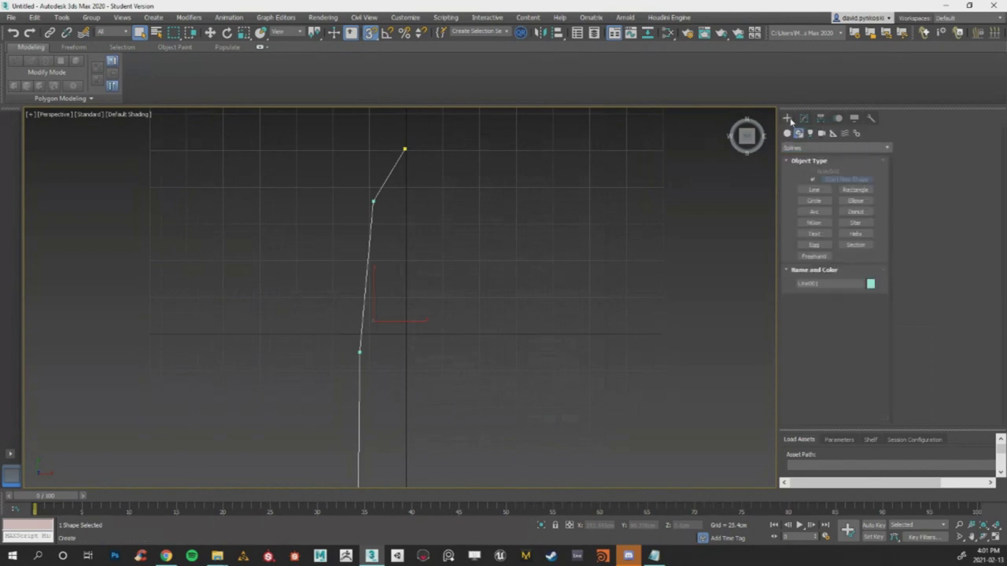
pyautogui.click(814, 189)
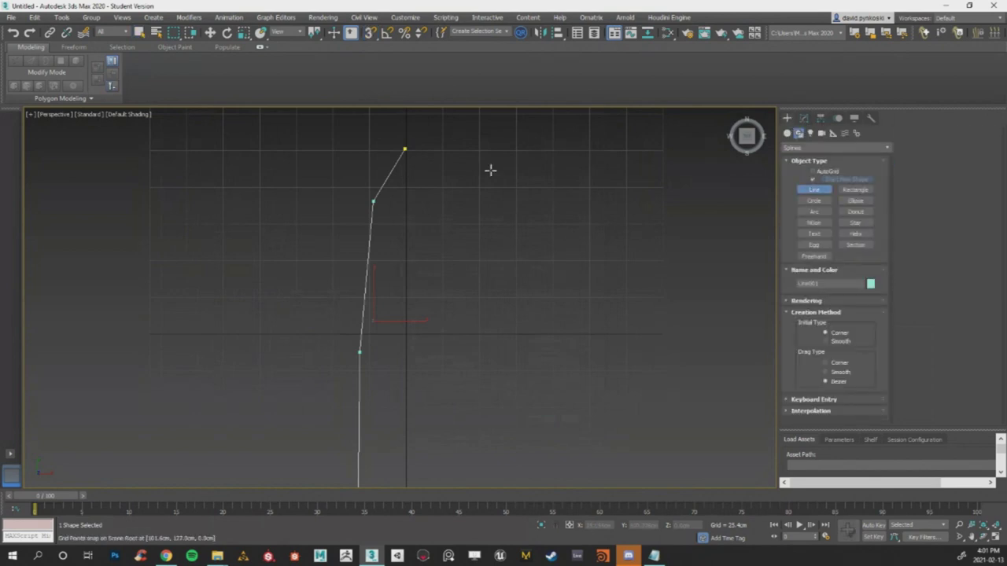
pyautogui.click(406, 150)
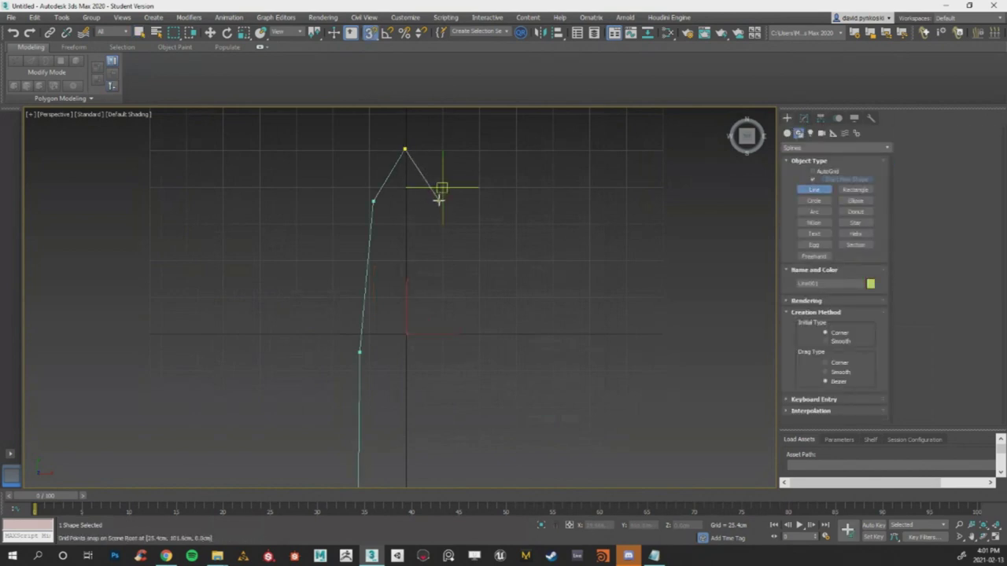
pyautogui.moveTo(434, 195); pyautogui.dragTo(449, 160, button='middle')
pyautogui.click(450, 161)
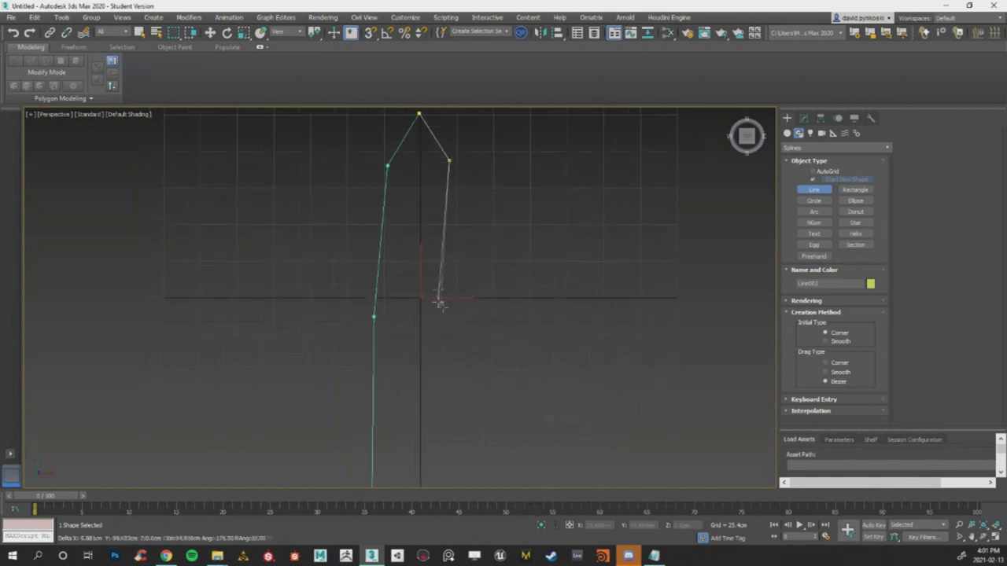
pyautogui.click(457, 328)
pyautogui.moveTo(457, 327); pyautogui.dragTo(465, 219, button='middle')
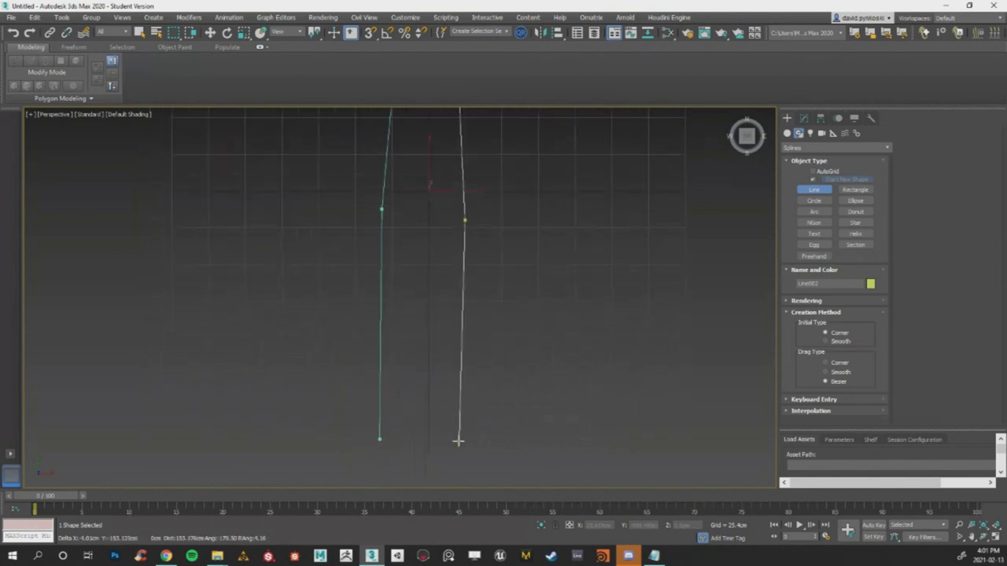
pyautogui.click(464, 441)
pyautogui.click(379, 439)
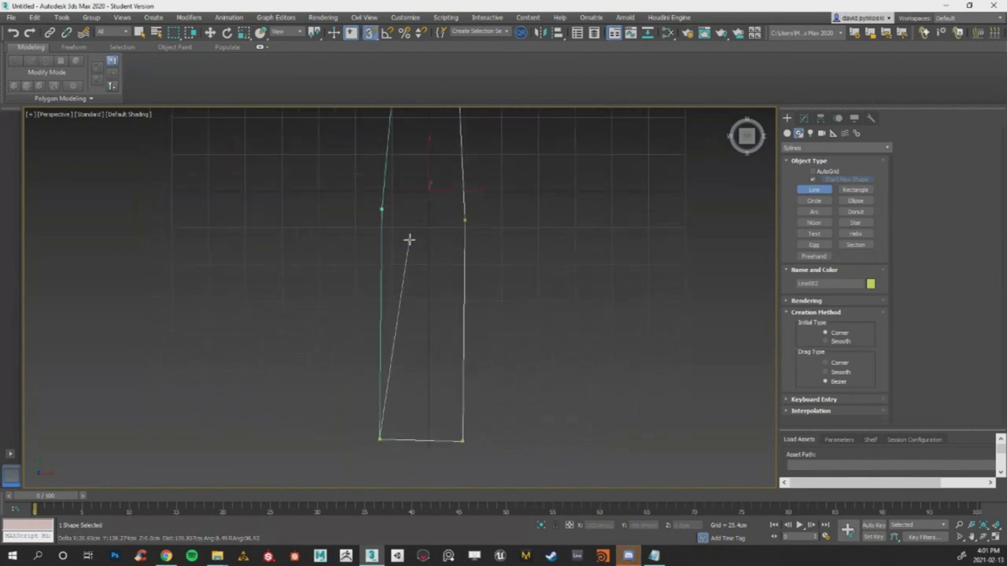
# Draw two lines across the blade, joining its opposite edges at the middle vertices and at the vertices below the tip.
pyautogui.click(382, 210)
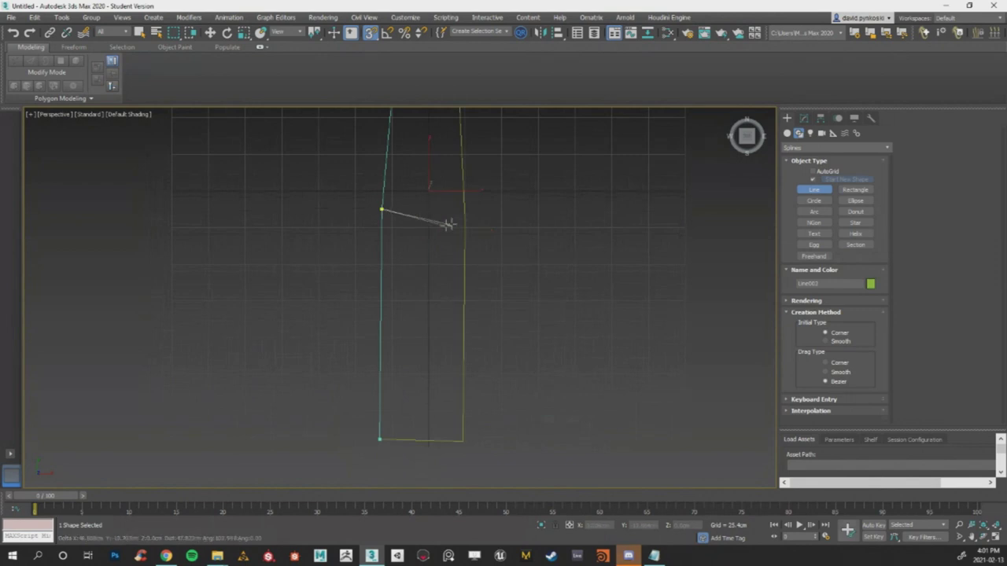
pyautogui.moveTo(465, 220); pyautogui.dragTo(462, 307, button='middle')
pyautogui.rightClick(417, 174)
pyautogui.click(452, 170)
pyautogui.click(391, 177)
pyautogui.rightClick(391, 176)
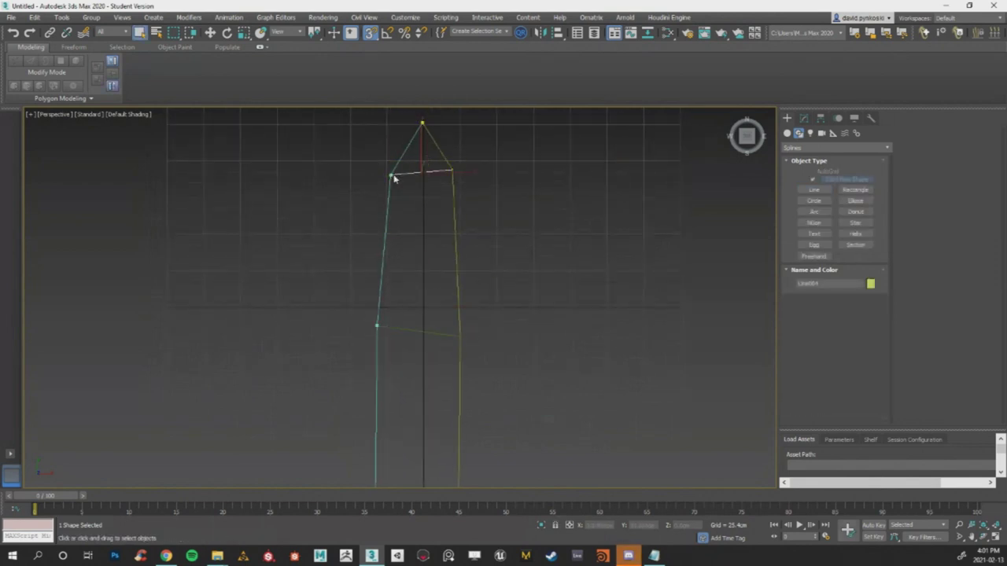
# Convert the cross line below the tip to an Editable Spline.
pyautogui.rightClick(391, 173)
pyautogui.moveTo(461, 285)
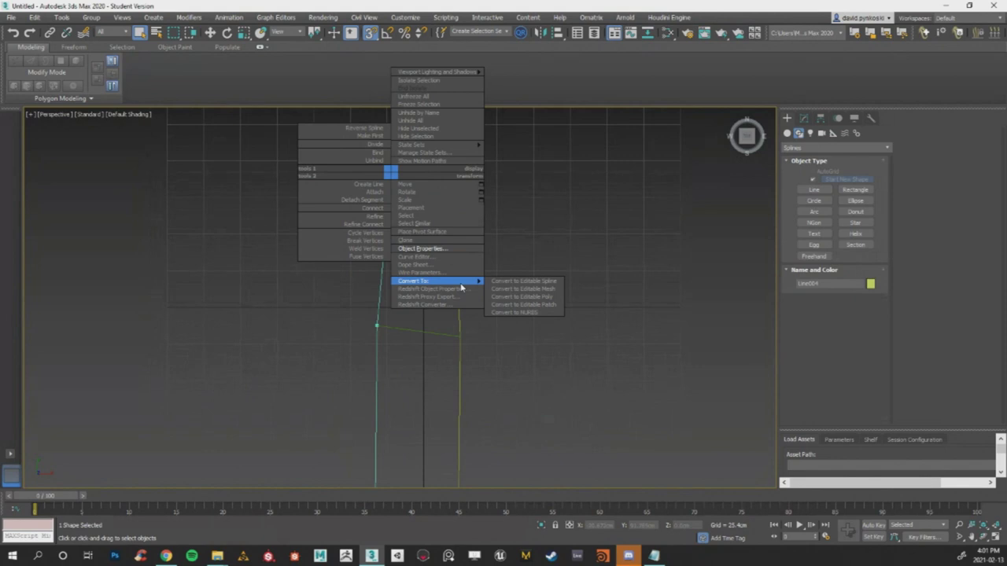
pyautogui.click(522, 282)
pyautogui.keyDown('alt'); pyautogui.moveTo(521, 281); pyautogui.dragTo(593, 247, button='middle'); pyautogui.keyUp('alt')
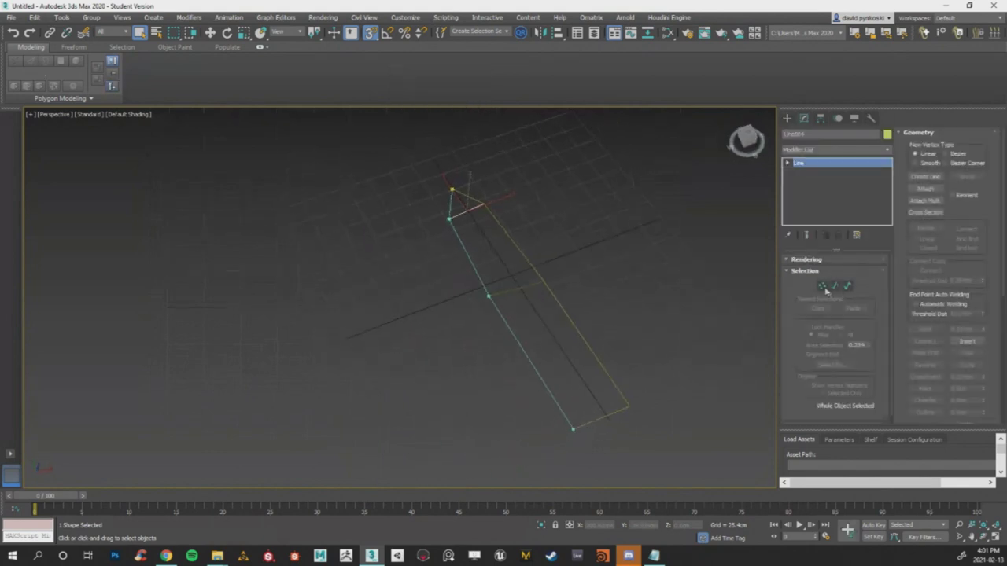
# Enter vertex editing on the cross line below the tip and try to weld its end vertices at the 0.254 cm threshold.
pyautogui.press('1')
pyautogui.scroll(-4, 526, 228)
pyautogui.scroll(3, 493, 223)
pyautogui.moveTo(408, 209); pyautogui.dragTo(455, 250)
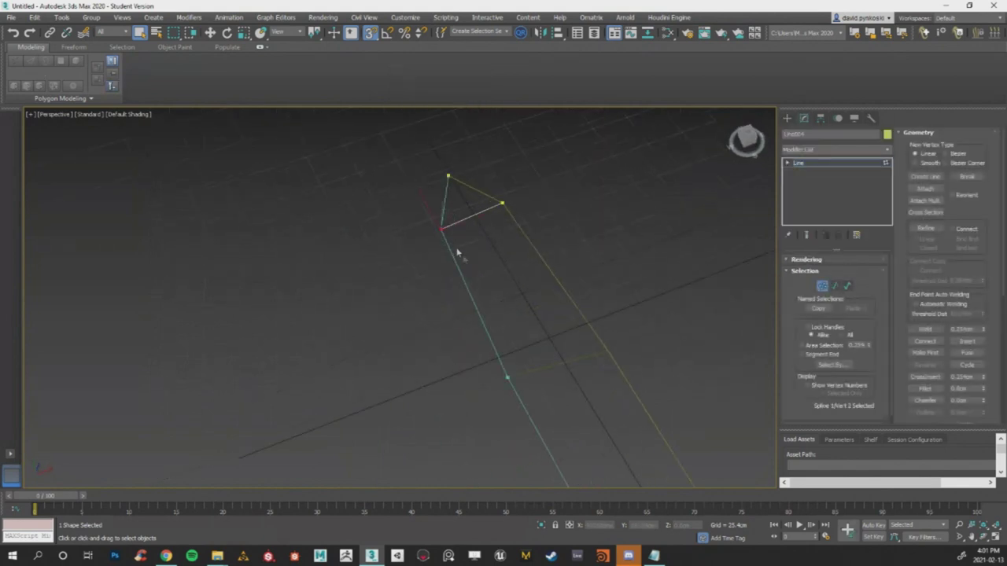
pyautogui.scroll(-2, 967, 353)
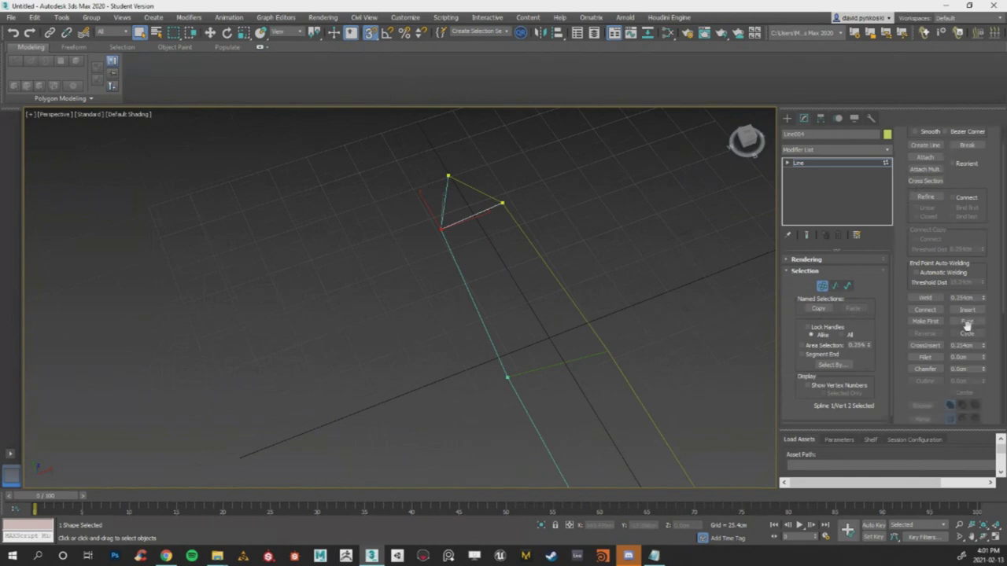
pyautogui.click(932, 299)
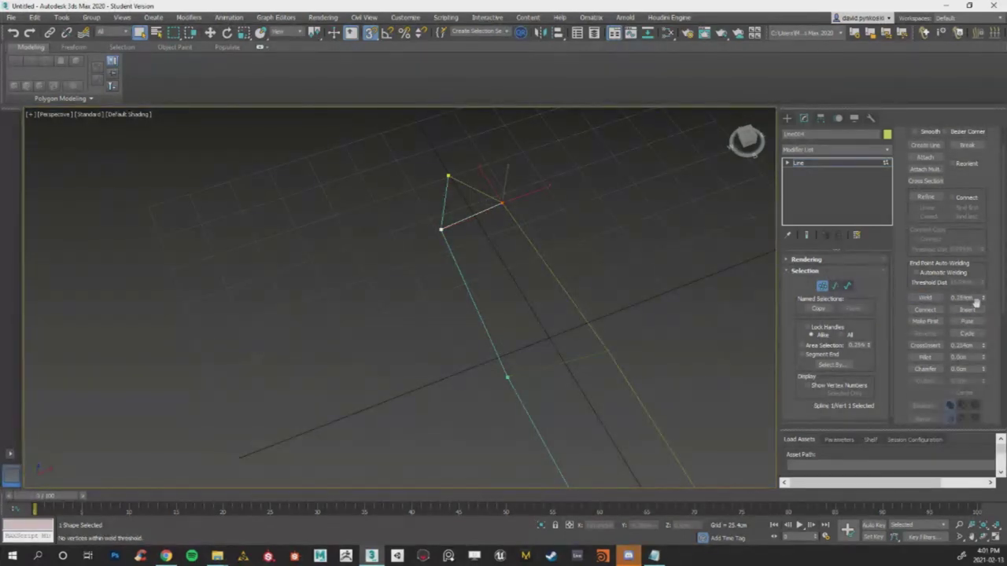
pyautogui.click(925, 299)
# Fuse the selected vertices of the cross line below the tip and try to weld them.
pyautogui.scroll(-5, 492, 285)
pyautogui.scroll(5, 500, 308)
pyautogui.click(962, 321)
pyautogui.click(924, 297)
pyautogui.scroll(3, 595, 291)
pyautogui.scroll(-3, 704, 326)
pyautogui.scroll(2, 675, 322)
pyautogui.scroll(-4, 605, 294)
pyautogui.rightClick(542, 245)
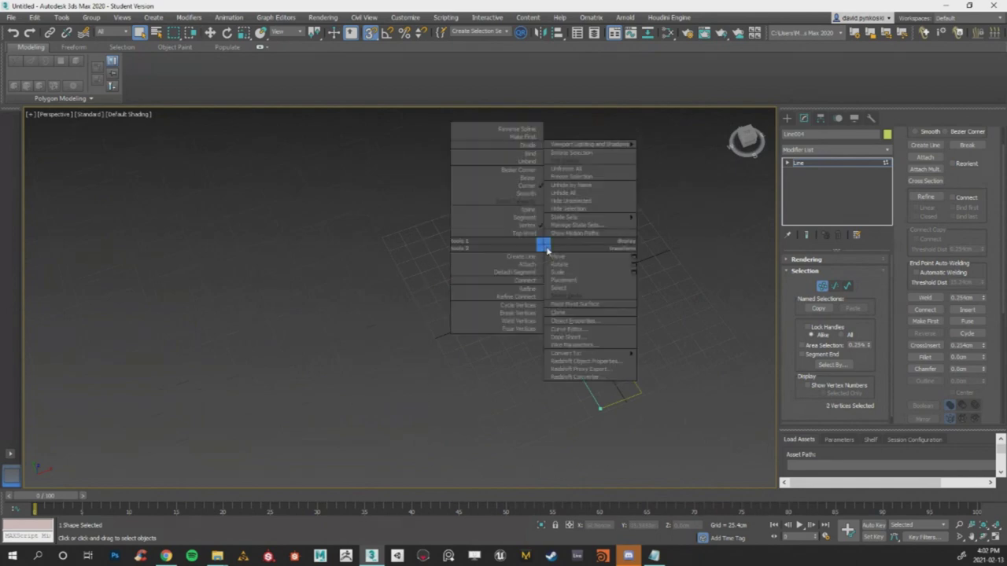
pyautogui.moveTo(608, 356)
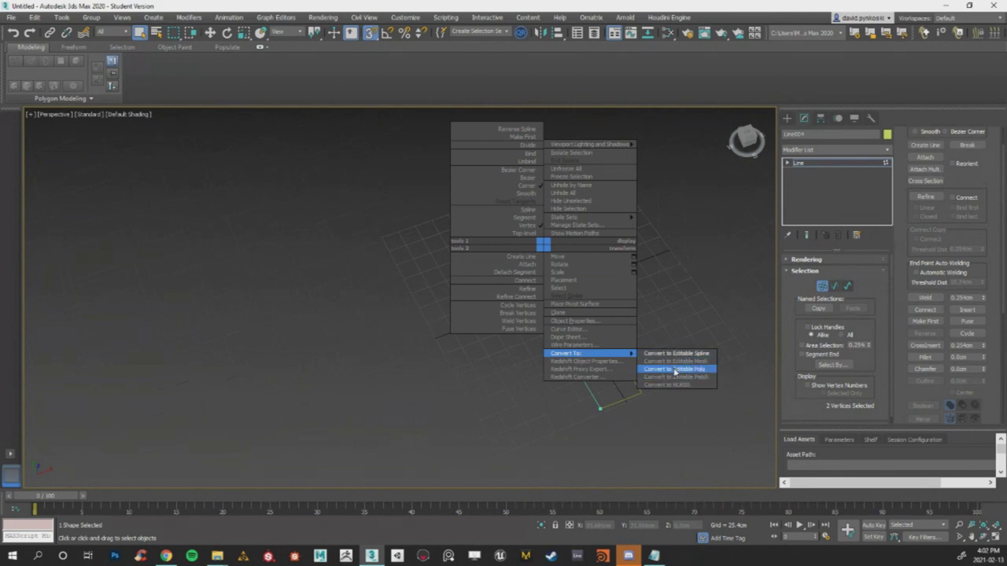
pyautogui.click(677, 264)
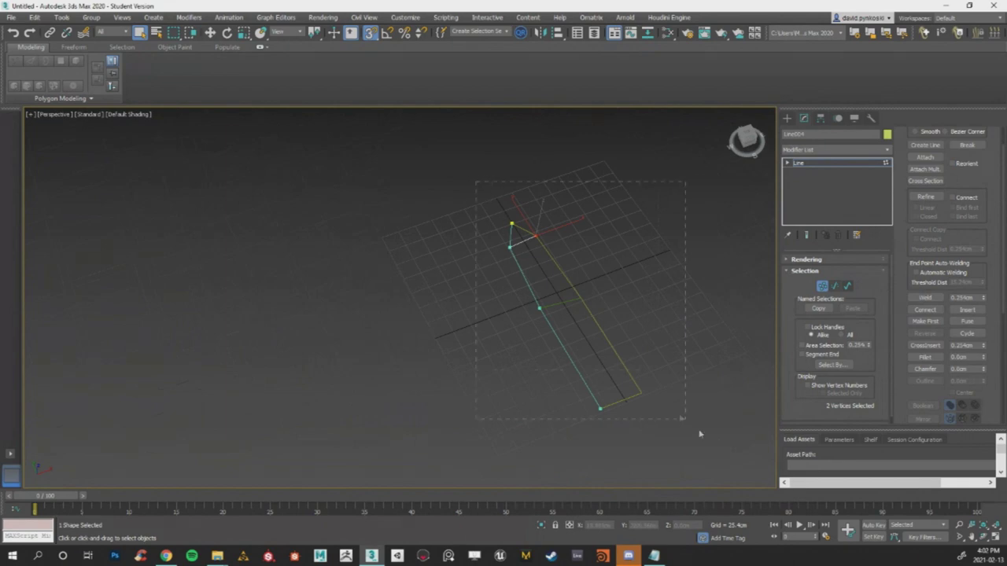
# Add a Surface modifier to the cross line below the blade's tip.
pyautogui.click(888, 152)
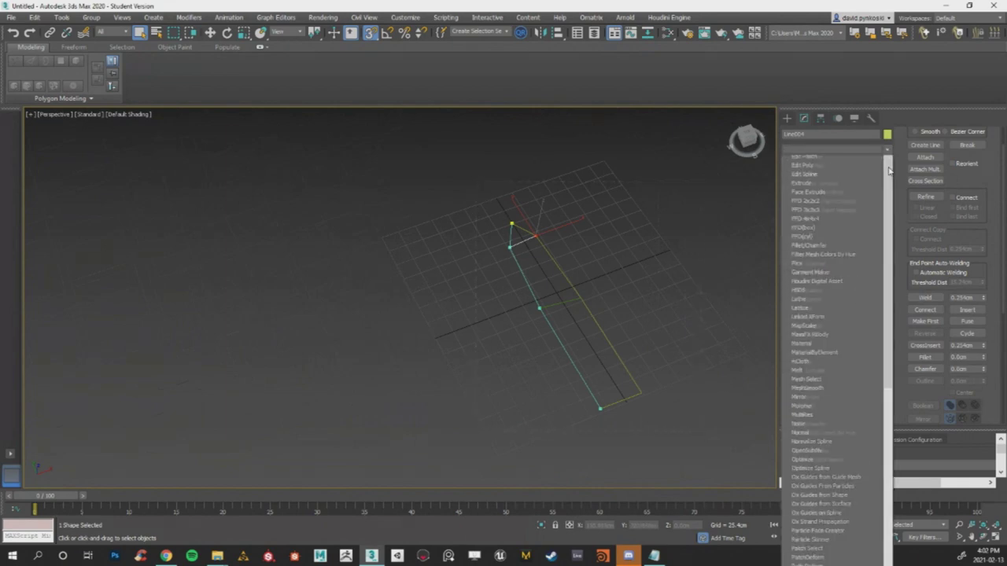
pyautogui.moveTo(891, 242); pyautogui.dragTo(887, 342)
pyautogui.scroll(-9, 824, 488)
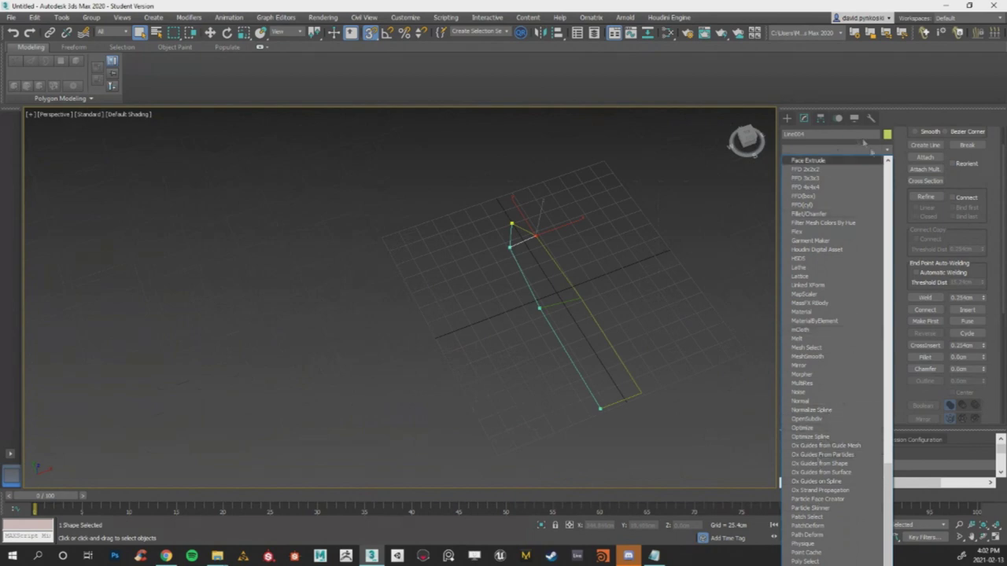
pyautogui.click(890, 154)
pyautogui.click(890, 155)
pyautogui.scroll(-7, 852, 108)
pyautogui.scroll(7, 852, 105)
pyautogui.scroll(-1, 851, 106)
pyautogui.scroll(-8, 851, 106)
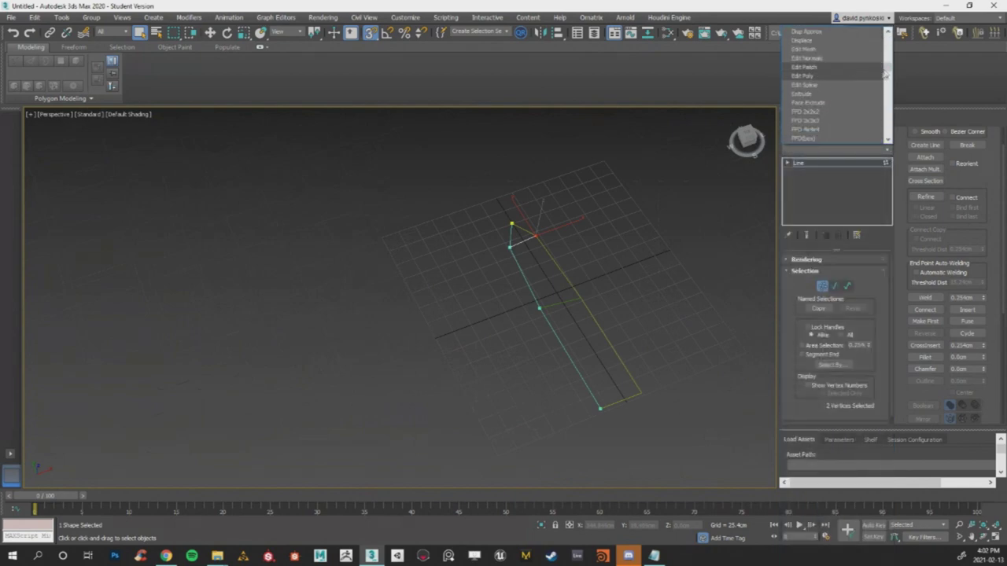
pyautogui.scroll(-10, 833, 95)
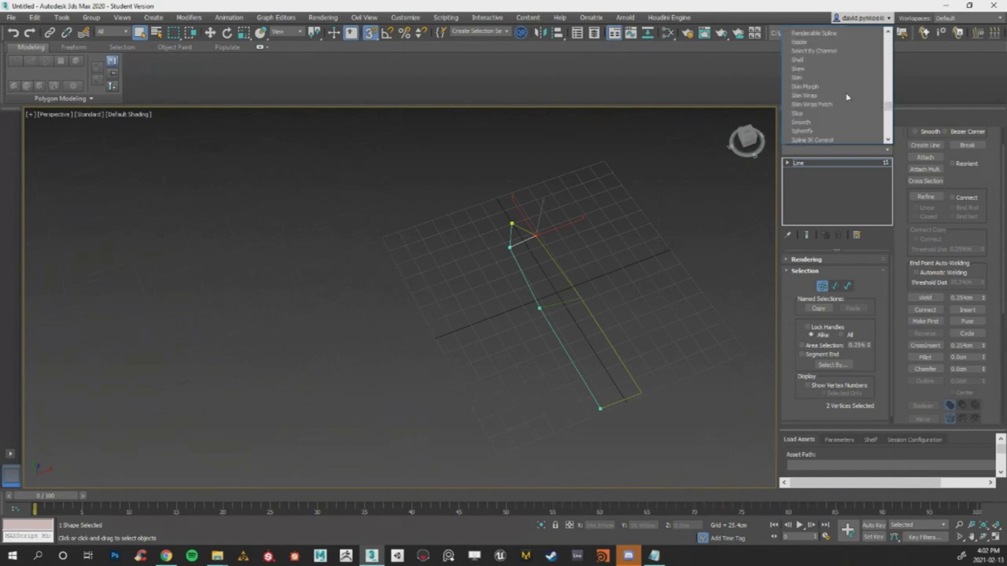
pyautogui.click(811, 59)
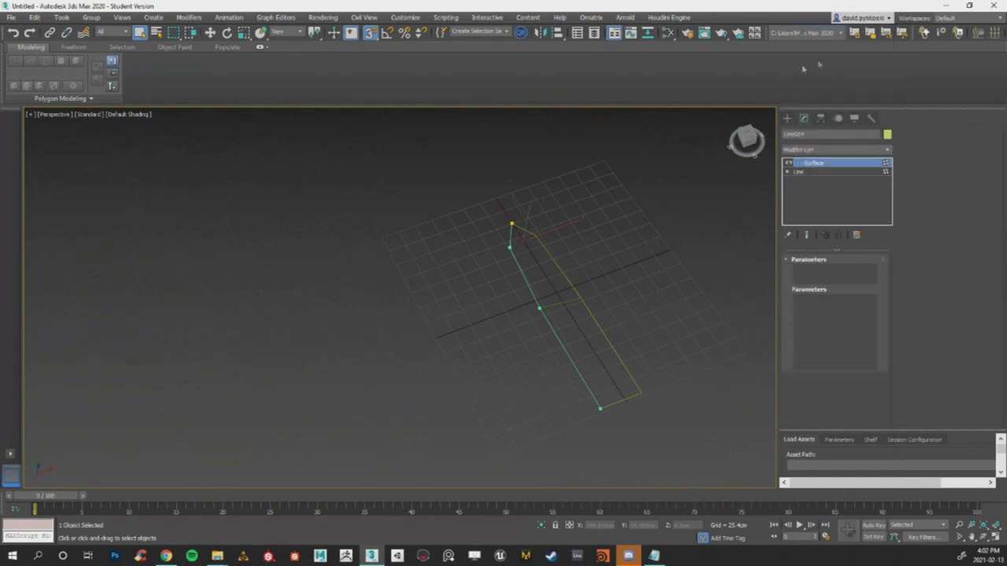
# Select the line that forms the left edge of the blade.
pyautogui.scroll(3, 582, 261)
pyautogui.scroll(-3, 493, 253)
pyautogui.keyDown('alt'); pyautogui.moveTo(492, 254); pyautogui.dragTo(449, 209, button='middle'); pyautogui.keyUp('alt')
pyautogui.scroll(2, 449, 209)
pyautogui.moveTo(449, 209); pyautogui.dragTo(546, 382)
pyautogui.keyDown('alt'); pyautogui.moveTo(546, 382); pyautogui.dragTo(489, 269, button='middle'); pyautogui.keyUp('alt')
pyautogui.scroll(4, 489, 269)
pyautogui.scroll(-2, 521, 211)
pyautogui.scroll(4, 465, 194)
pyautogui.click(485, 181)
pyautogui.scroll(-3, 621, 229)
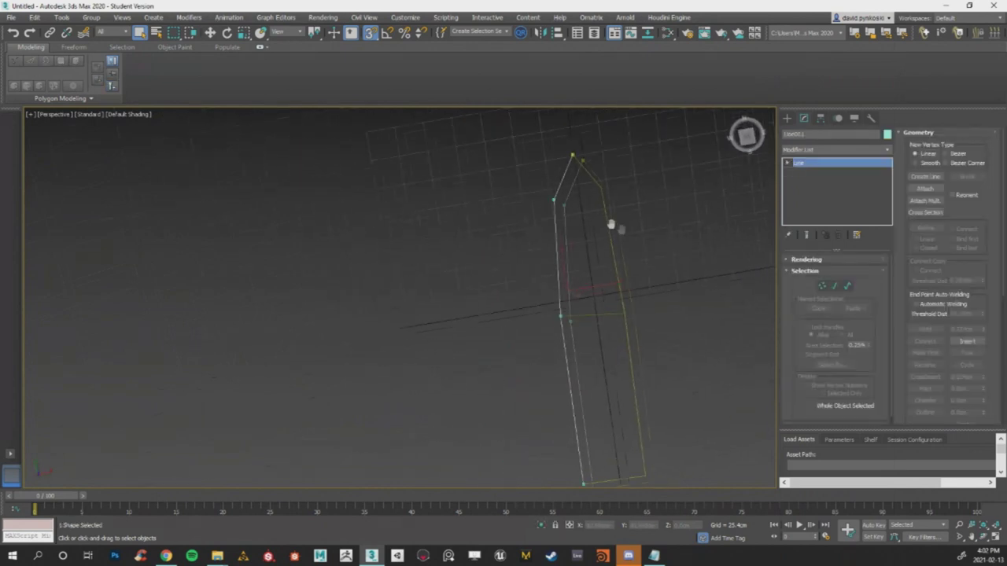
# Select all four lines of the blade together.
pyautogui.moveTo(720, 493); pyautogui.dragTo(723, 496)
pyautogui.moveTo(667, 399); pyautogui.dragTo(643, 378, button='middle')
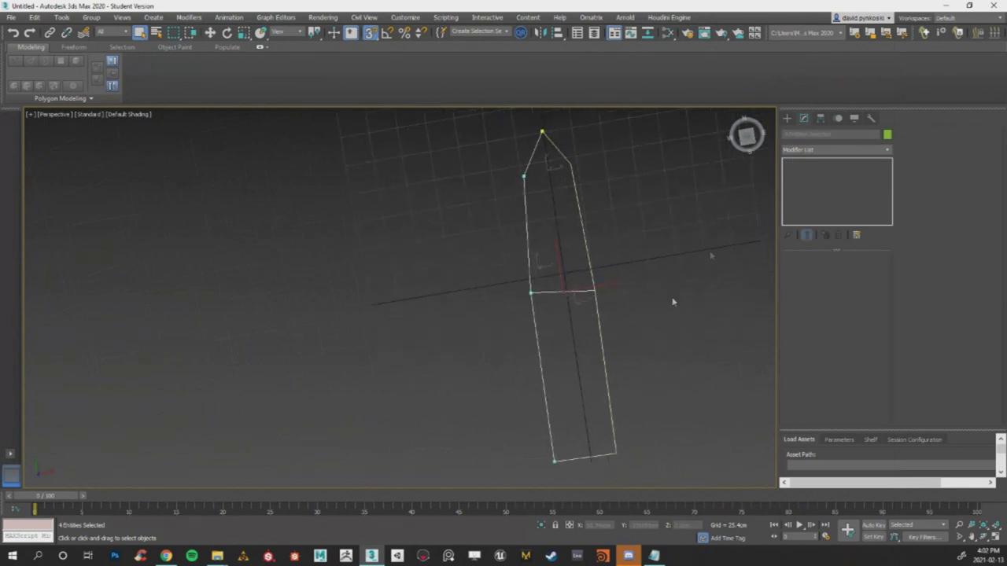
pyautogui.moveTo(460, 196); pyautogui.dragTo(444, 194, button='middle')
pyautogui.scroll(-3, 440, 194)
pyautogui.moveTo(412, 121); pyautogui.dragTo(523, 225)
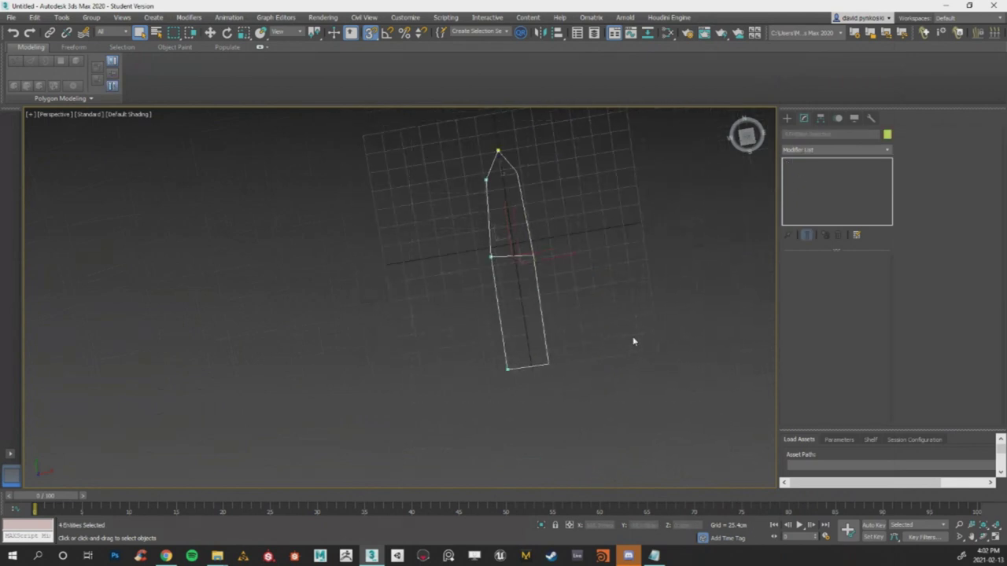
# Select the right edge line of the blade and enter vertex editing on it.
pyautogui.click(494, 163)
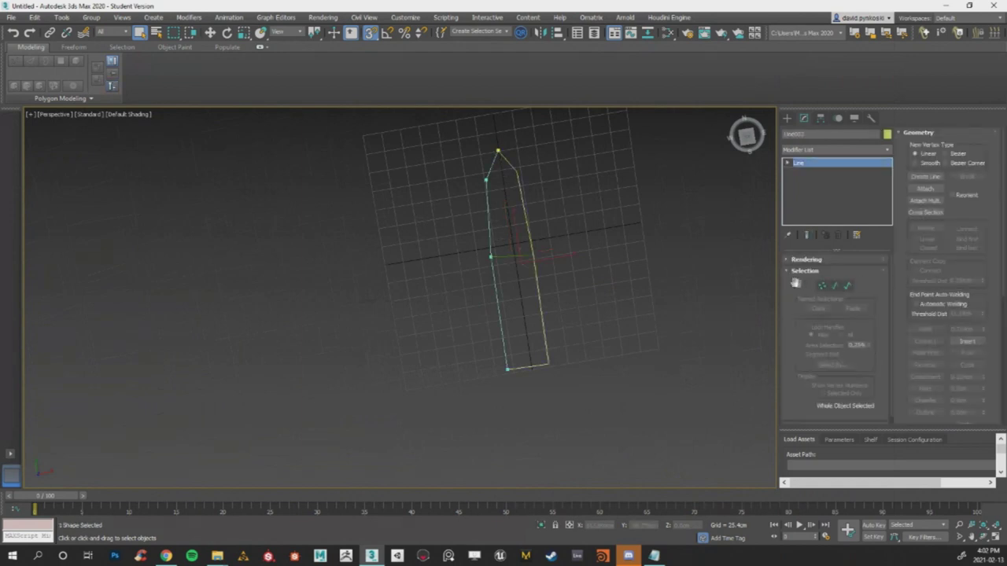
pyautogui.click(821, 285)
pyautogui.scroll(4, 490, 180)
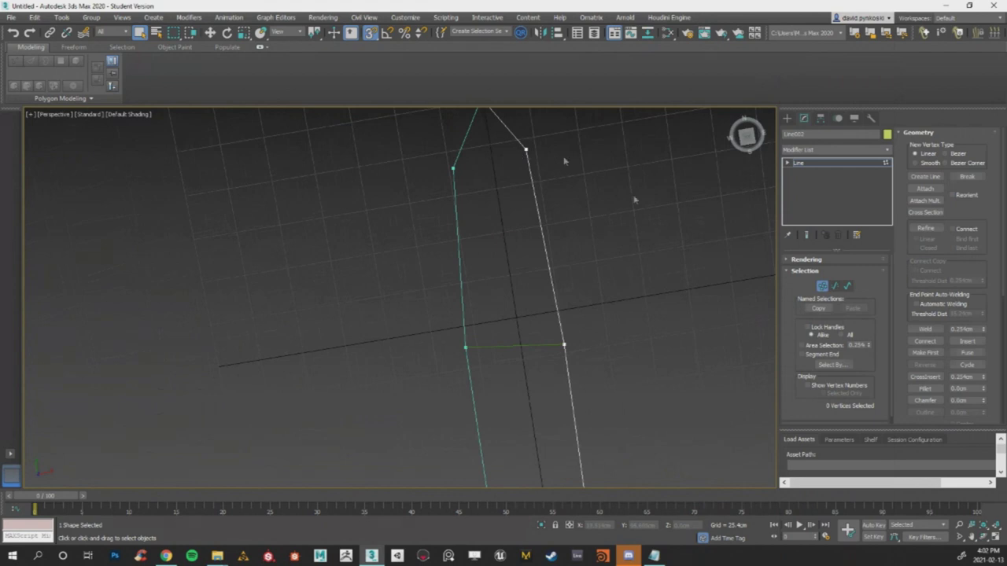
pyautogui.scroll(-5, 937, 359)
pyautogui.press('z')
# Clear all the old blade lines from the scene.
pyautogui.click(11, 17)
pyautogui.moveTo(19, 36)
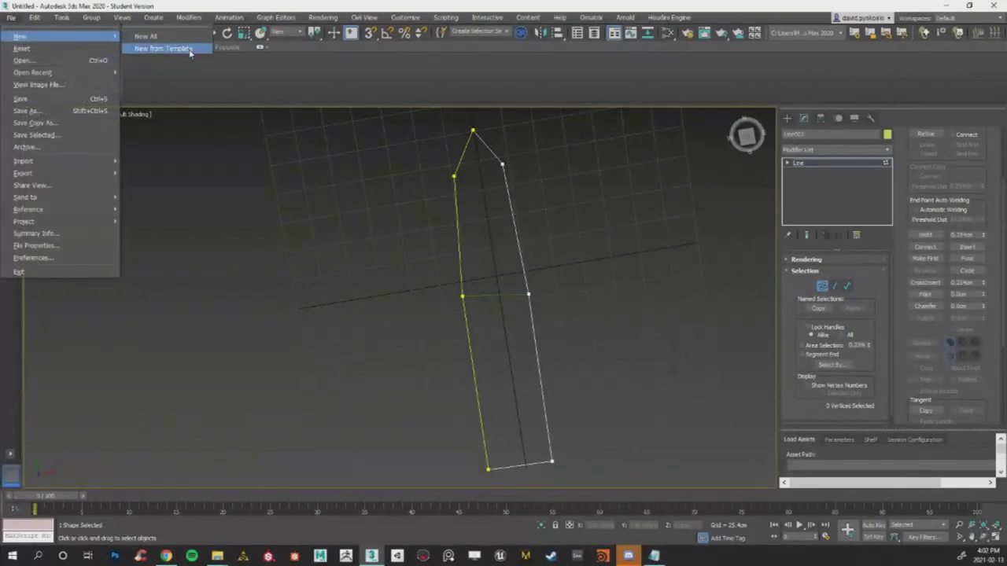
pyautogui.click(162, 49)
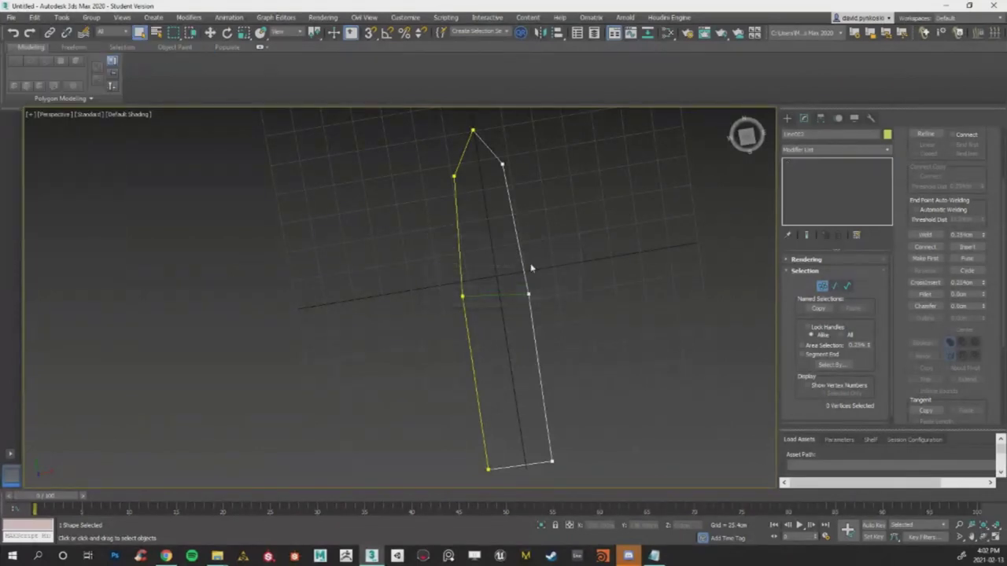
pyautogui.press('Delete')
# Draw the blade's left edge as a four-vertex line from the tip through the shoulder and middle to the base.
pyautogui.click(821, 118)
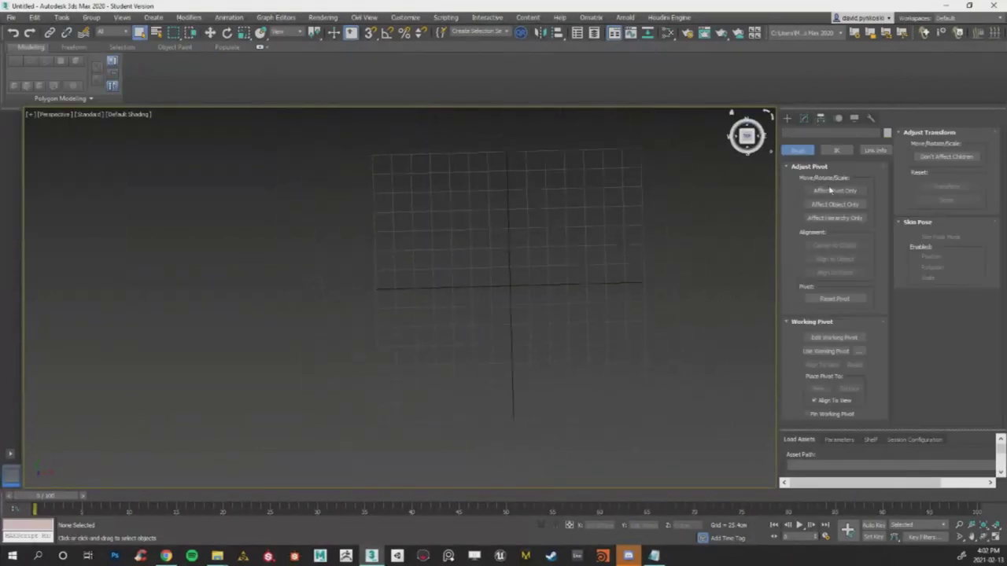
pyautogui.click(803, 122)
pyautogui.click(787, 118)
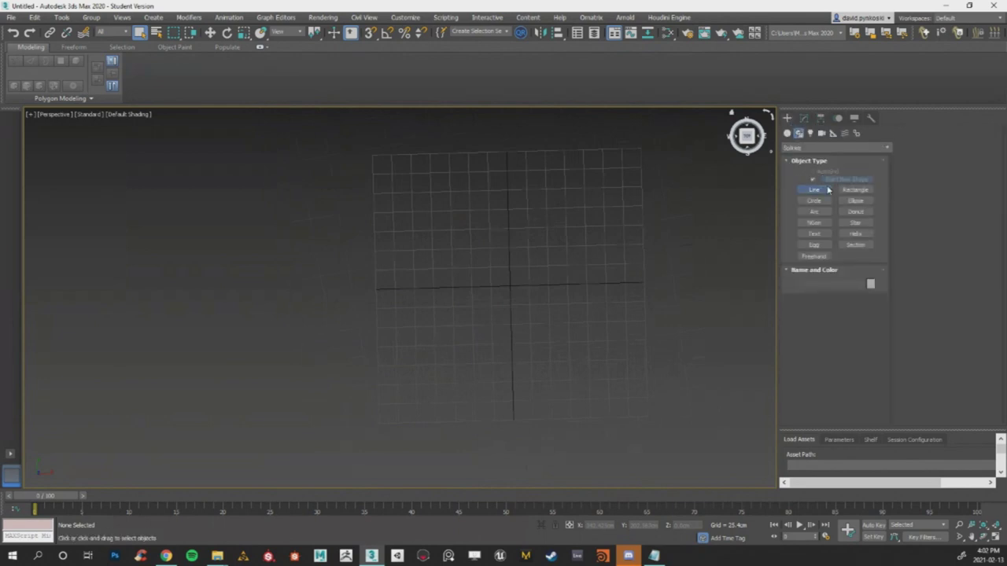
pyautogui.click(827, 189)
pyautogui.click(447, 178)
pyautogui.click(417, 236)
pyautogui.scroll(3, 417, 237)
pyautogui.moveTo(417, 237); pyautogui.dragTo(430, 153, button='middle')
pyautogui.scroll(-3, 422, 355)
pyautogui.moveTo(423, 355); pyautogui.dragTo(418, 259, button='middle')
pyautogui.click(424, 253)
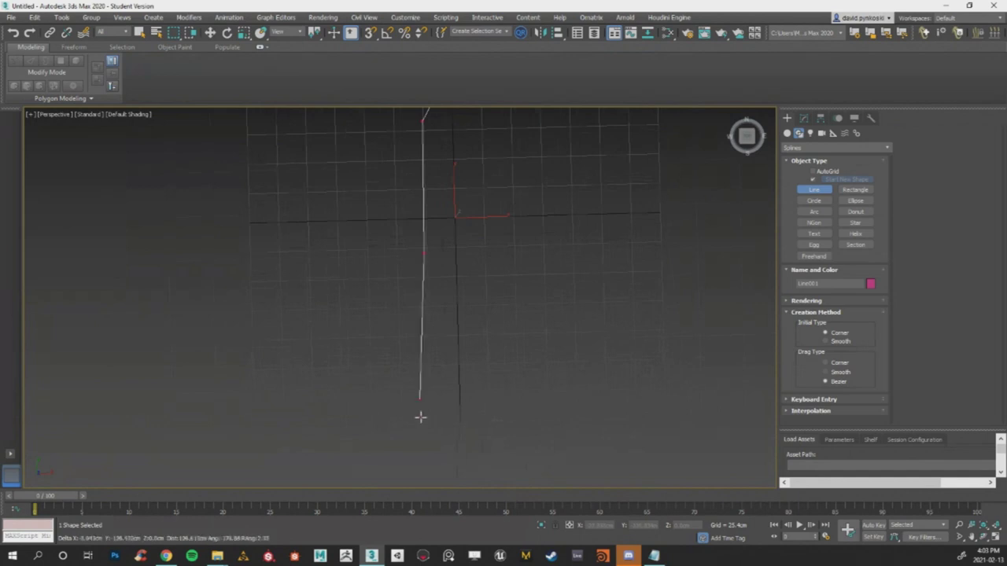
pyautogui.rightClick(430, 254)
# Convert the left edge line to an Editable Spline and enter vertex editing on it.
pyautogui.rightClick(421, 244)
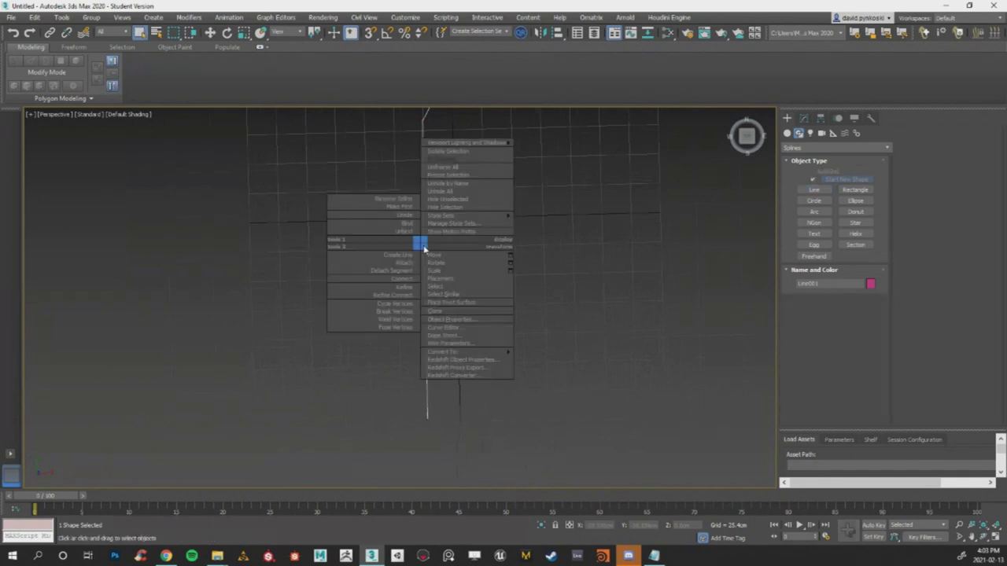
pyautogui.moveTo(500, 354)
pyautogui.click(553, 352)
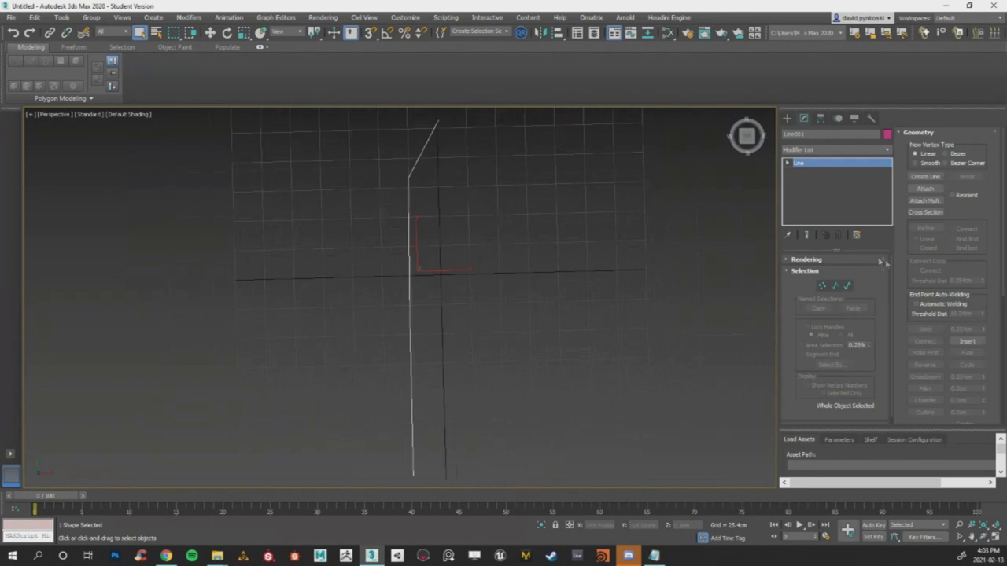
pyautogui.click(821, 286)
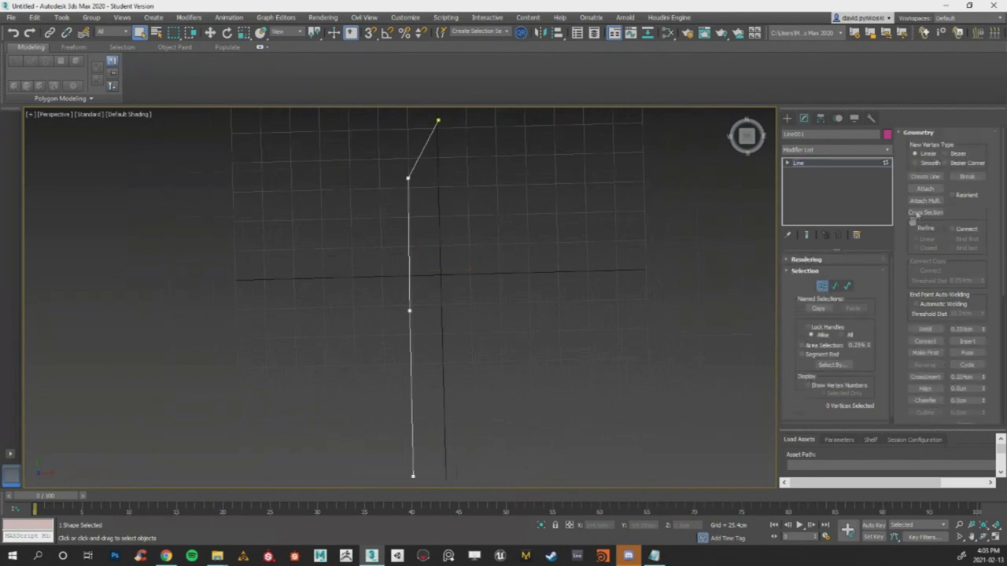
# Create a line within the same shape from the tip down the right side and across the base, welding it to the left edge's end vertex.
pyautogui.click(925, 177)
pyautogui.moveTo(492, 215); pyautogui.dragTo(493, 226, button='middle')
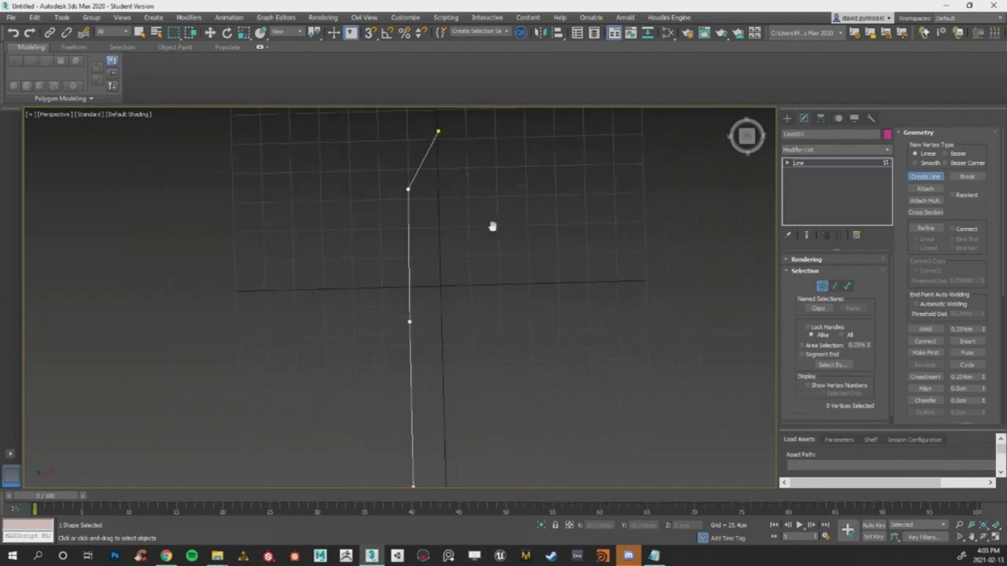
pyautogui.click(448, 145)
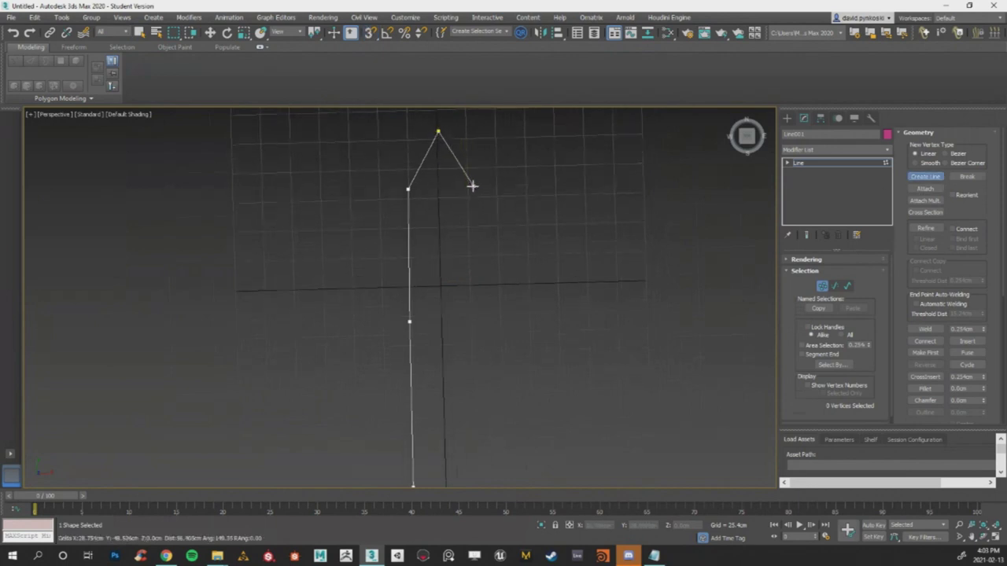
pyautogui.click(478, 328)
pyautogui.moveTo(478, 328); pyautogui.dragTo(476, 253, button='middle')
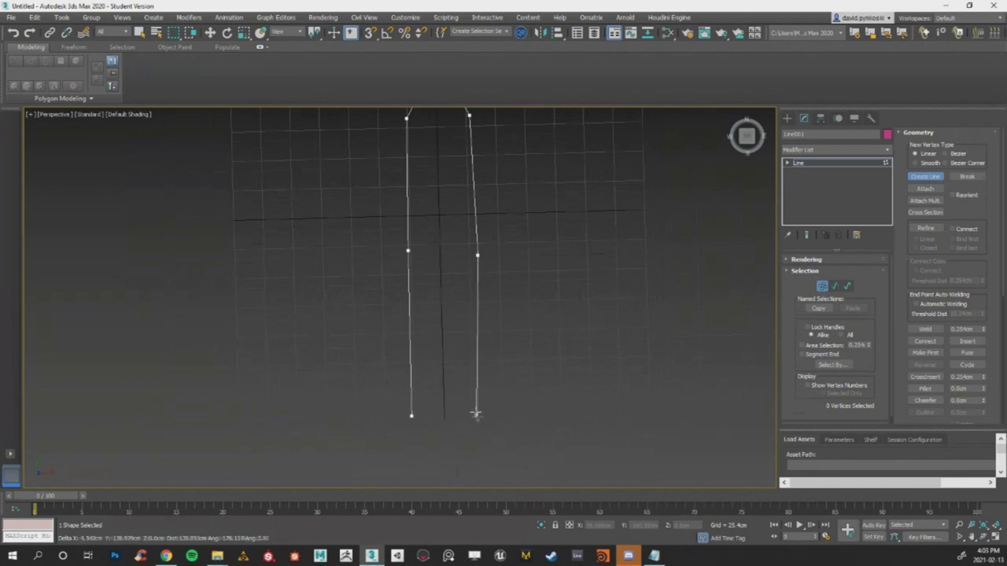
pyautogui.click(479, 413)
pyautogui.click(411, 416)
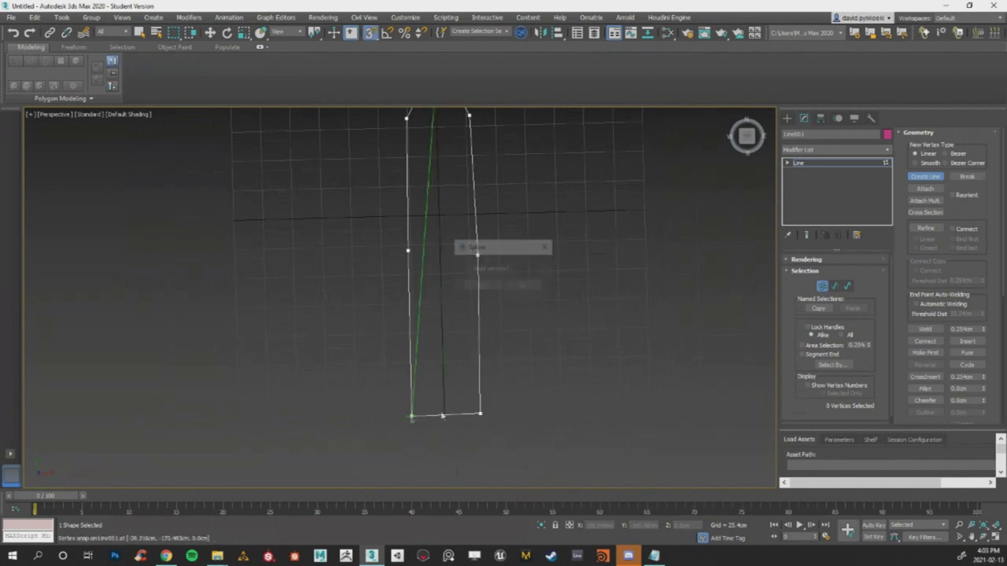
pyautogui.click(494, 287)
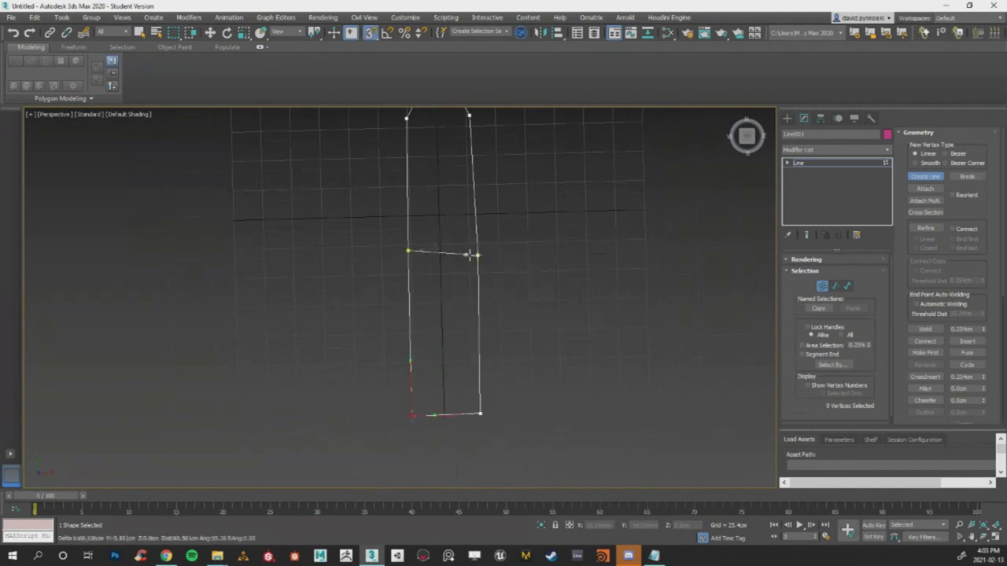
# Create two cross lines within the shape, joining the opposite middle vertices and the opposite vertices below the tip.
pyautogui.rightClick(477, 243)
pyautogui.moveTo(450, 187); pyautogui.dragTo(449, 250, button='middle')
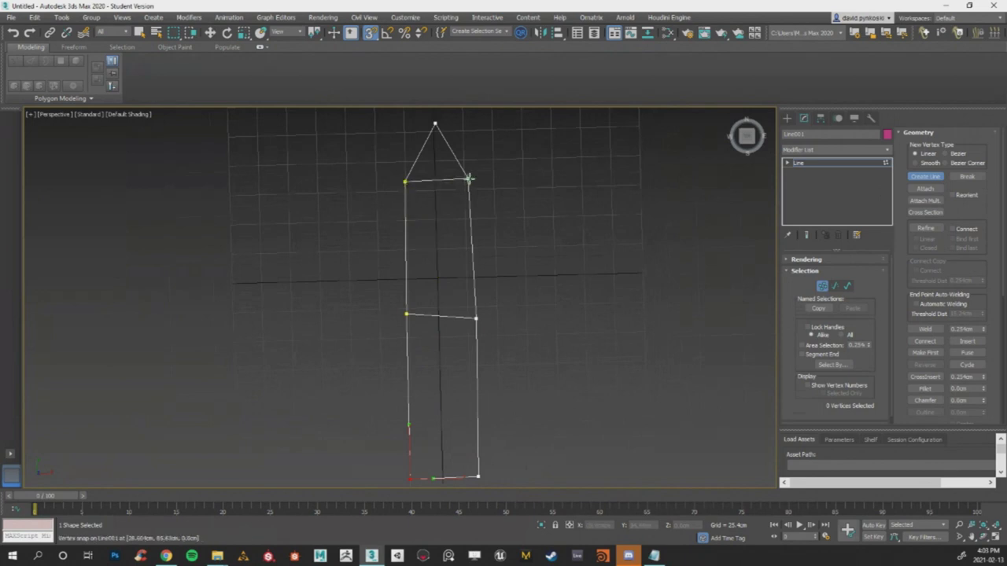
pyautogui.keyDown('alt'); pyautogui.moveTo(491, 189); pyautogui.dragTo(506, 235, button='middle'); pyautogui.keyUp('alt')
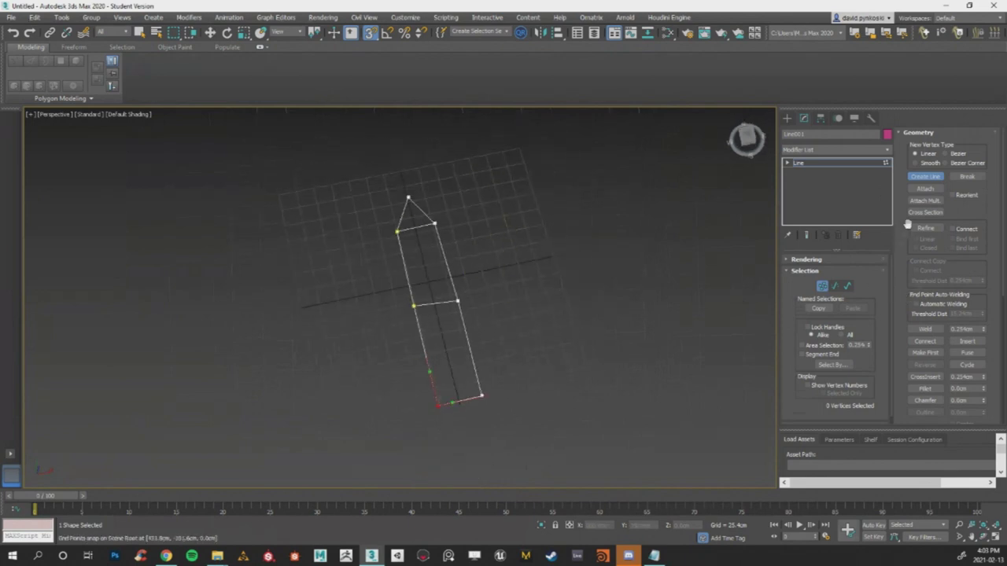
# Set all the blade's vertices except the tip to Corner.
pyautogui.press('w')
pyautogui.scroll(4, 562, 285)
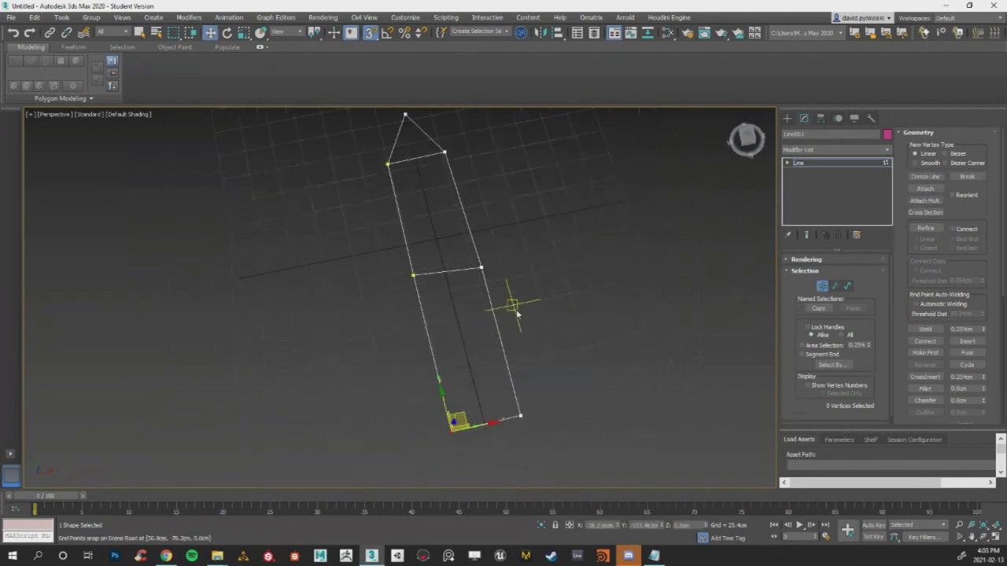
pyautogui.scroll(-3, 610, 389)
pyautogui.scroll(2, 522, 307)
pyautogui.moveTo(396, 155); pyautogui.dragTo(575, 412)
pyautogui.rightClick(435, 211)
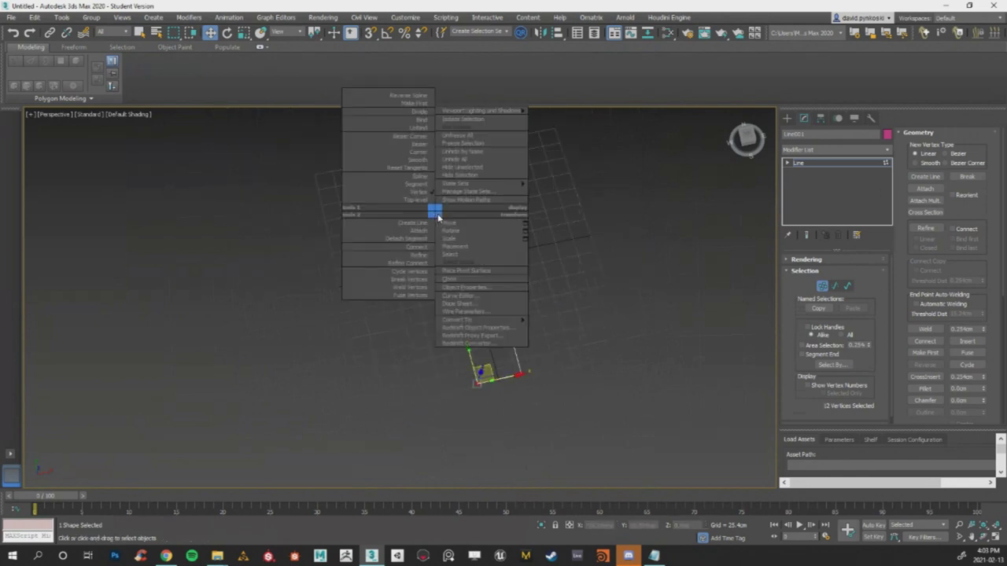
pyautogui.click(421, 153)
# Set the selected blade vertices to Smooth to round the outline.
pyautogui.keyDown('alt'); pyautogui.moveTo(456, 196); pyautogui.dragTo(453, 222, button='middle'); pyautogui.keyUp('alt')
pyautogui.scroll(2, 453, 223)
pyautogui.scroll(-2, 365, 183)
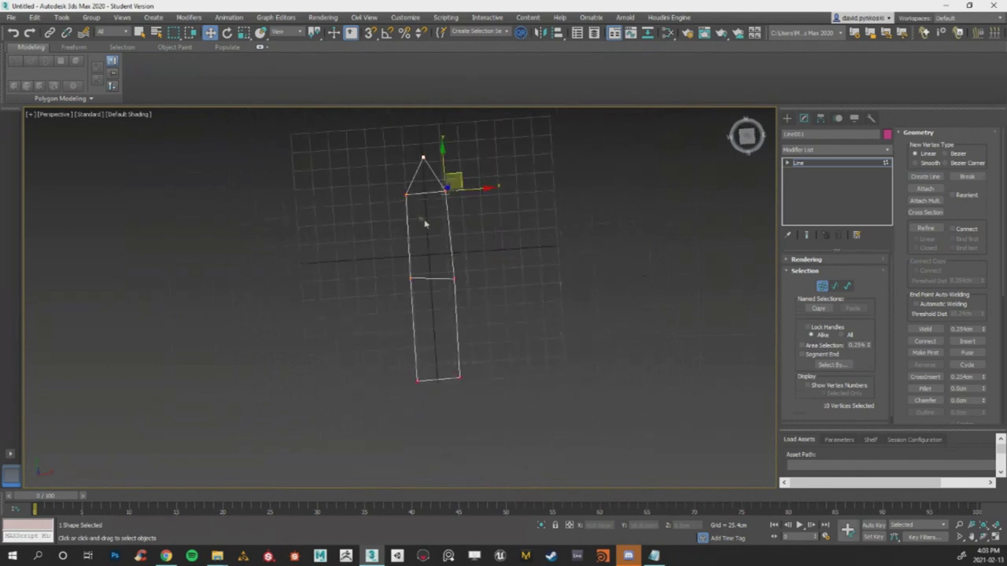
pyautogui.rightClick(401, 194)
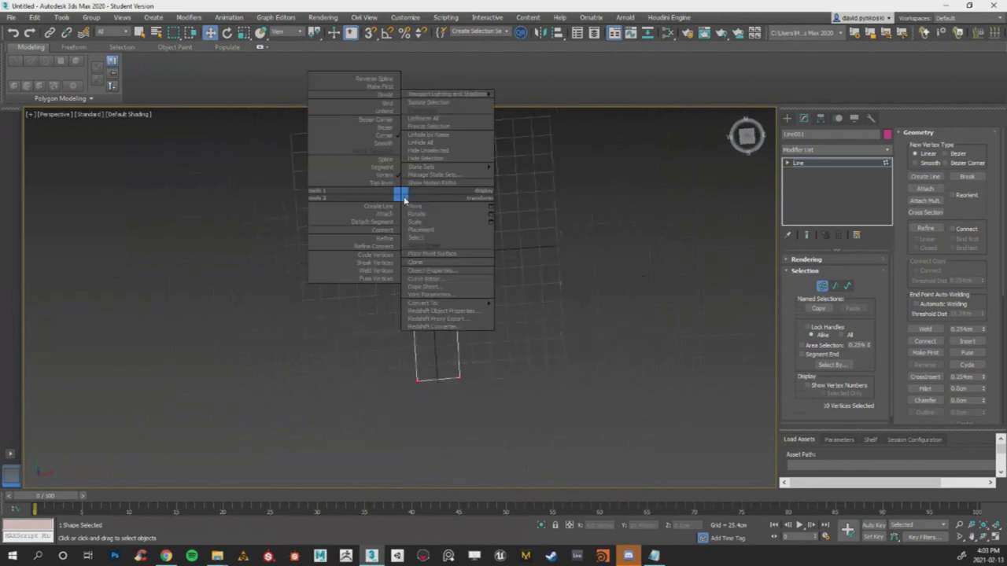
pyautogui.click(386, 144)
# Select the vertices at the blade's base and set them to Corner.
pyautogui.moveTo(443, 313); pyautogui.dragTo(449, 349, button='middle')
pyautogui.moveTo(401, 390); pyautogui.dragTo(478, 427)
pyautogui.rightClick(469, 409)
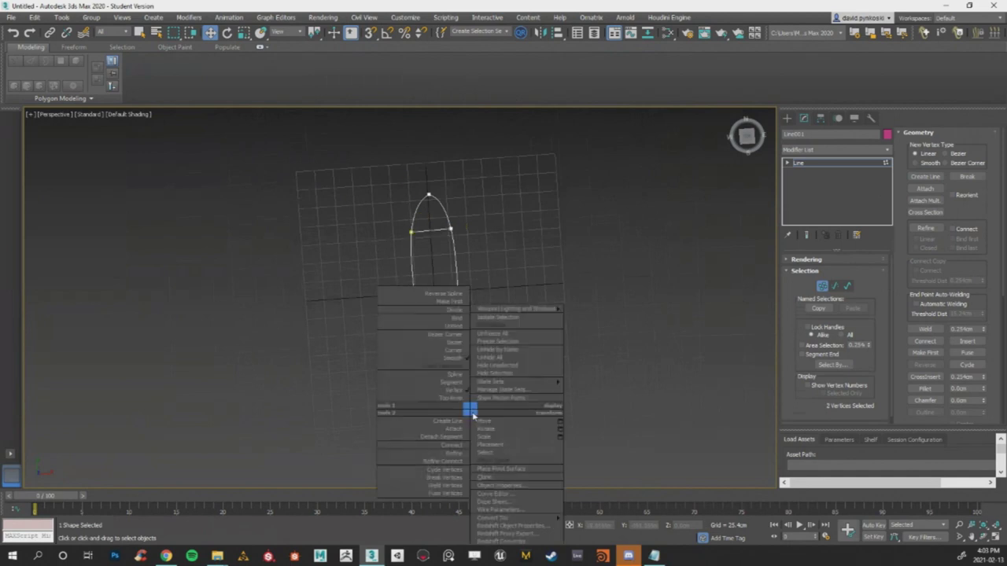
pyautogui.click(454, 350)
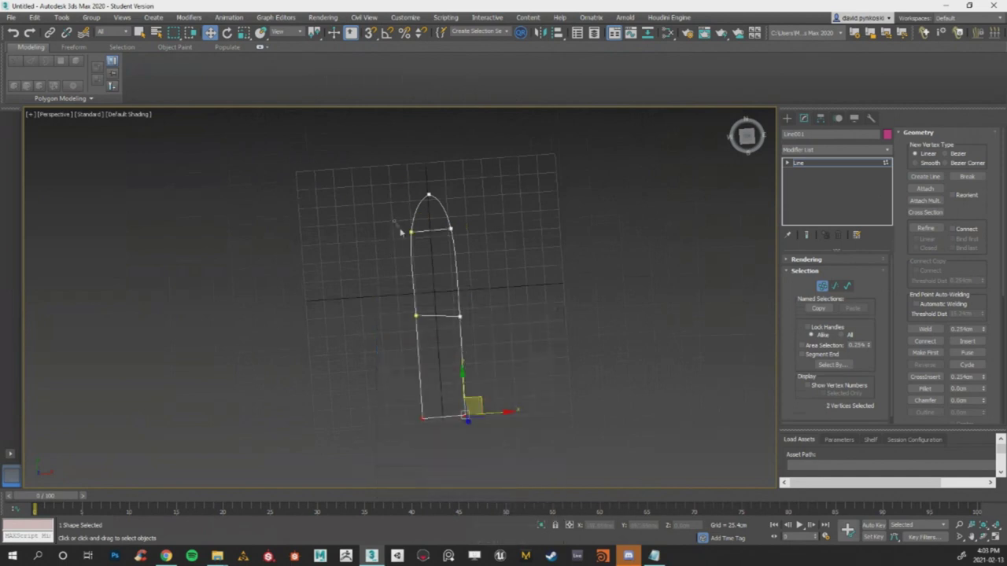
# Move the vertices below the tip inward to narrow the upper part of the blade.
pyautogui.scroll(2, 427, 249)
pyautogui.moveTo(429, 221); pyautogui.dragTo(475, 219)
pyautogui.moveTo(442, 335); pyautogui.dragTo(444, 313, button='middle')
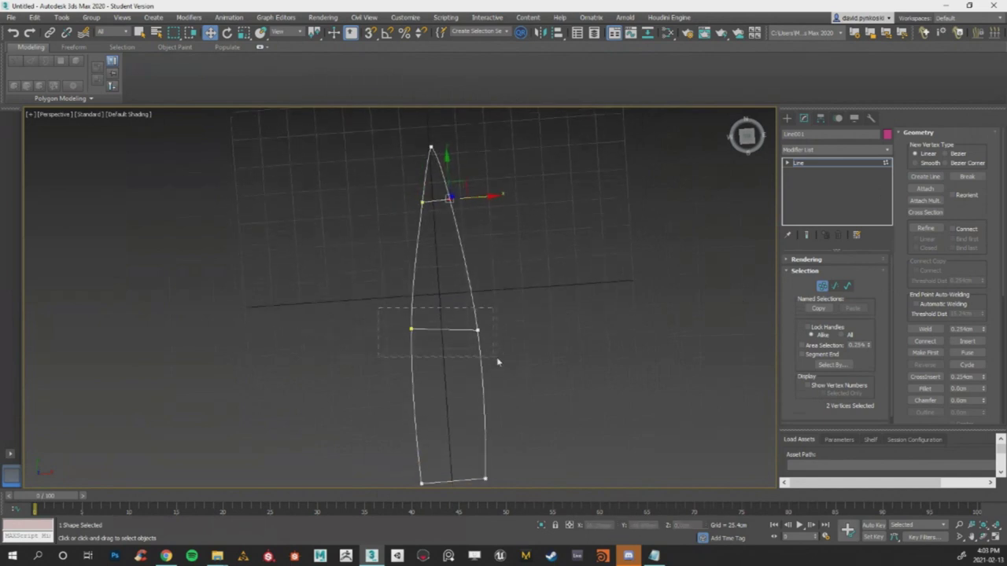
# Move the base and middle side vertices inward to narrow the lower part of the blade outline.
pyautogui.moveTo(423, 429); pyautogui.dragTo(391, 410, button='middle')
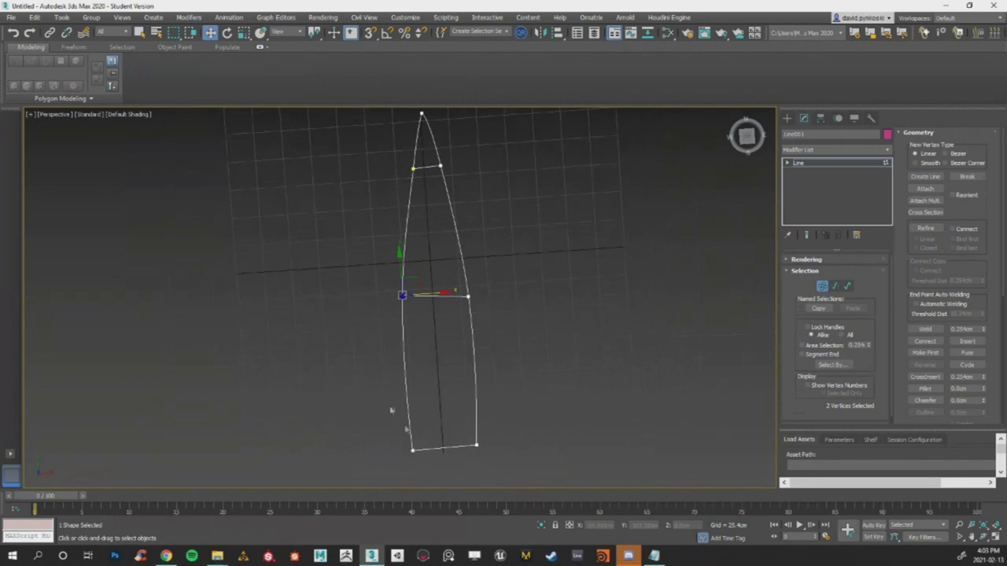
pyautogui.moveTo(508, 471); pyautogui.dragTo(507, 469)
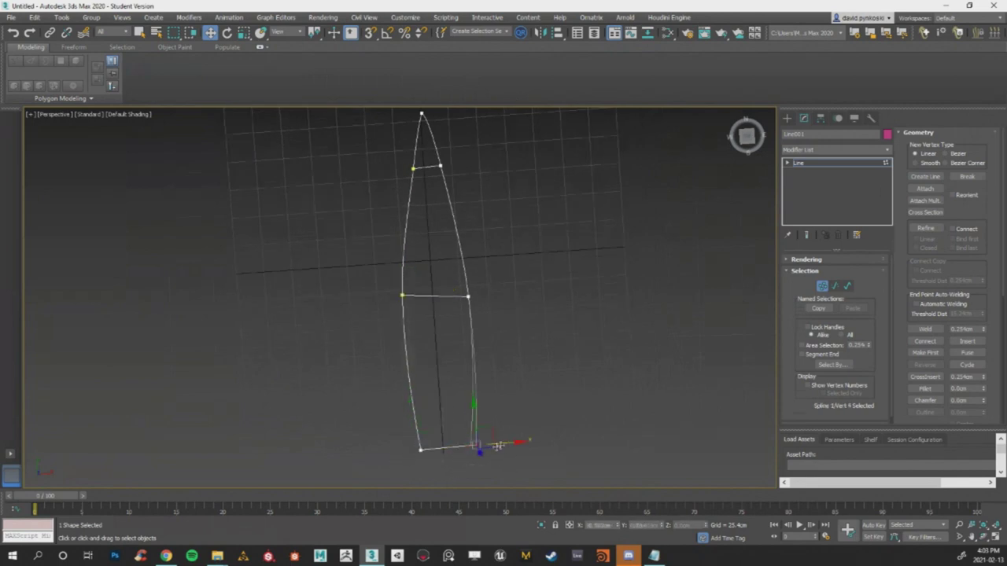
pyautogui.moveTo(494, 292); pyautogui.dragTo(486, 293)
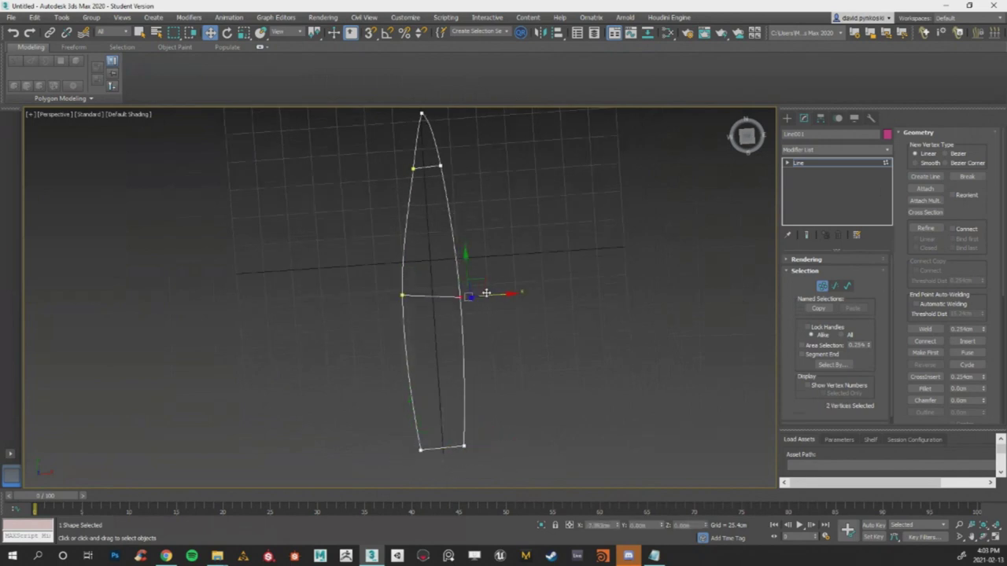
# Draw a snapped centre line within the blade shape from the tip through the cross lines' midpoints to the base.
pyautogui.keyDown('alt'); pyautogui.moveTo(489, 294); pyautogui.dragTo(490, 245, button='middle'); pyautogui.keyUp('alt')
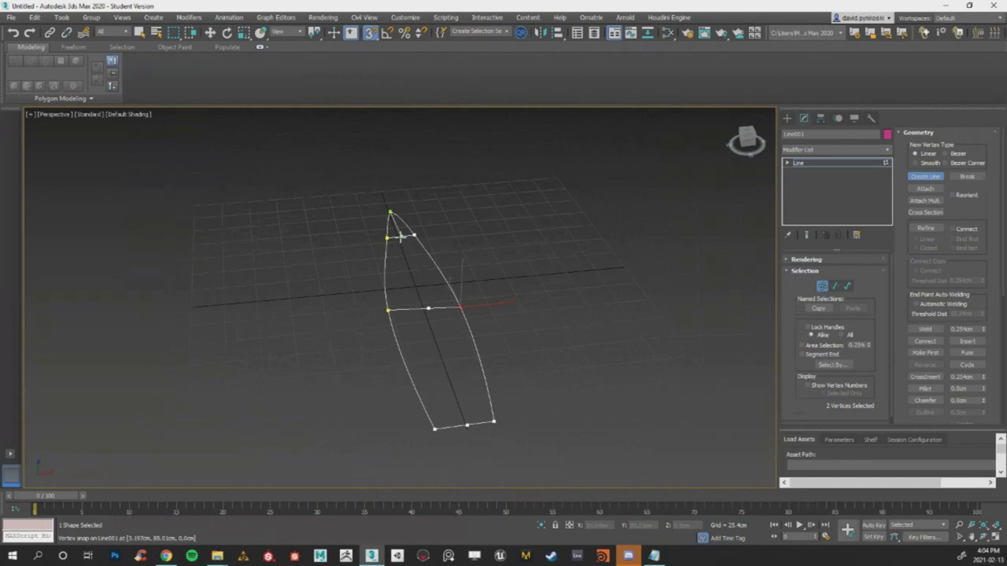
pyautogui.scroll(2, 419, 287)
pyautogui.scroll(-3, 425, 292)
pyautogui.keyDown('alt'); pyautogui.moveTo(436, 306); pyautogui.dragTo(448, 307, button='middle'); pyautogui.keyUp('alt')
pyautogui.scroll(5, 446, 308)
pyautogui.rightClick(406, 308)
pyautogui.rightClick(403, 304)
# Select the centre vertices on both cross lines and the base, and move them down to give the blade a sunken middle.
pyautogui.click(404, 307)
pyautogui.keyDown('alt'); pyautogui.moveTo(529, 390); pyautogui.dragTo(524, 343, button='middle'); pyautogui.keyUp('alt')
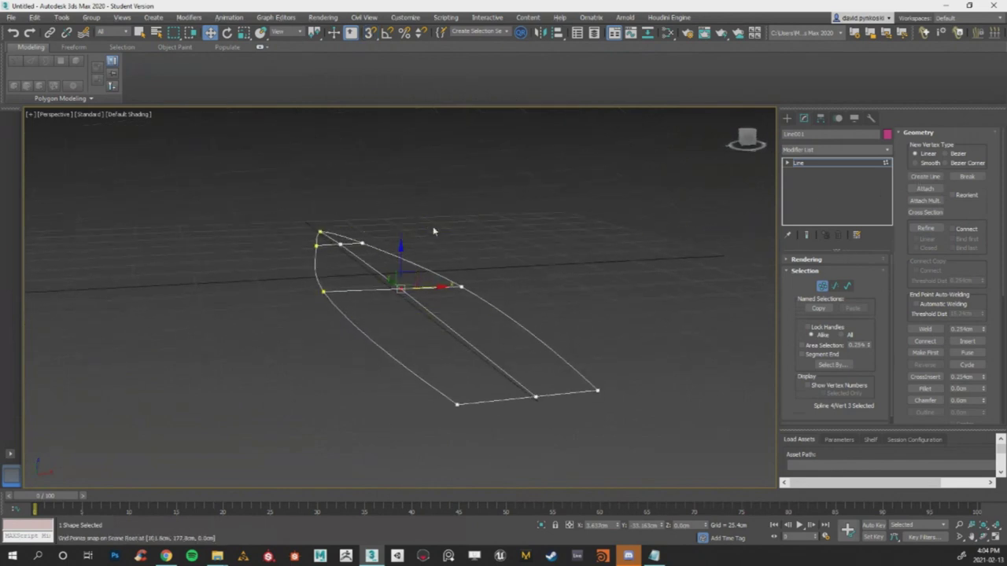
pyautogui.keyDown('alt'); pyautogui.moveTo(341, 260); pyautogui.dragTo(323, 219, button='middle'); pyautogui.keyUp('alt')
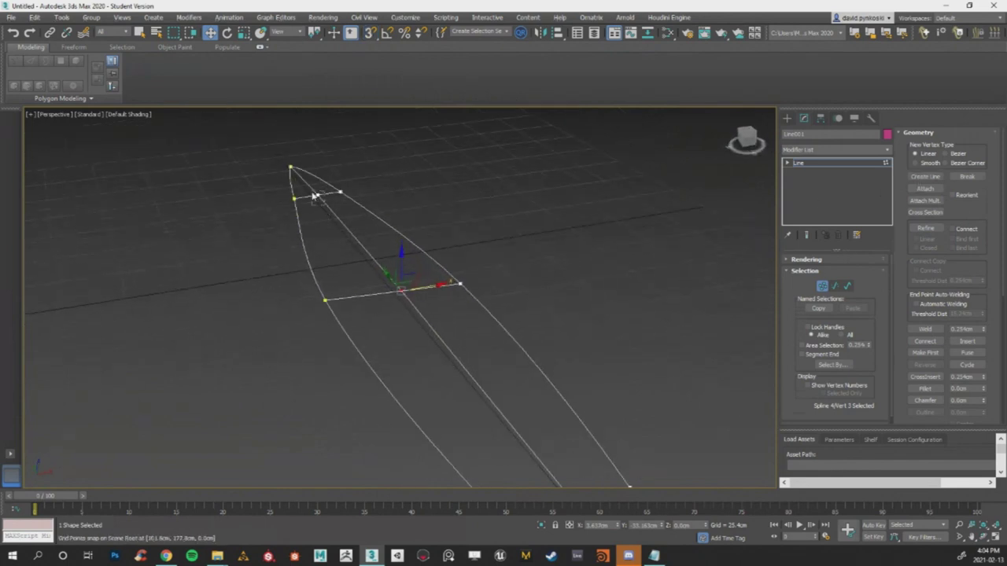
pyautogui.moveTo(721, 485); pyautogui.dragTo(582, 408, button='middle')
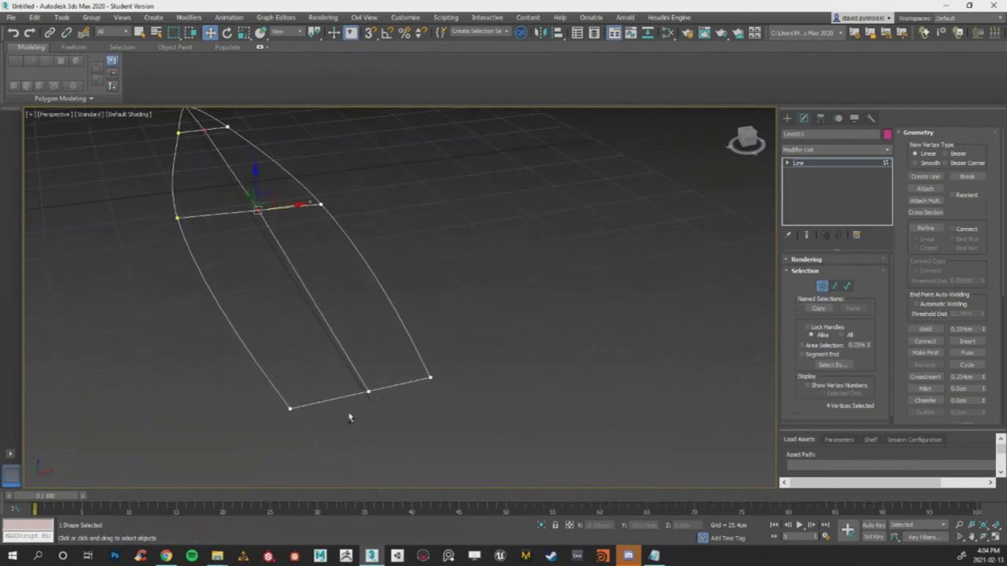
pyautogui.keyDown('alt'); pyautogui.moveTo(359, 378); pyautogui.dragTo(374, 375, button='middle'); pyautogui.keyUp('alt')
pyautogui.moveTo(457, 312); pyautogui.dragTo(459, 326)
pyautogui.keyDown('alt'); pyautogui.moveTo(378, 346); pyautogui.dragTo(399, 357, button='middle'); pyautogui.keyUp('alt')
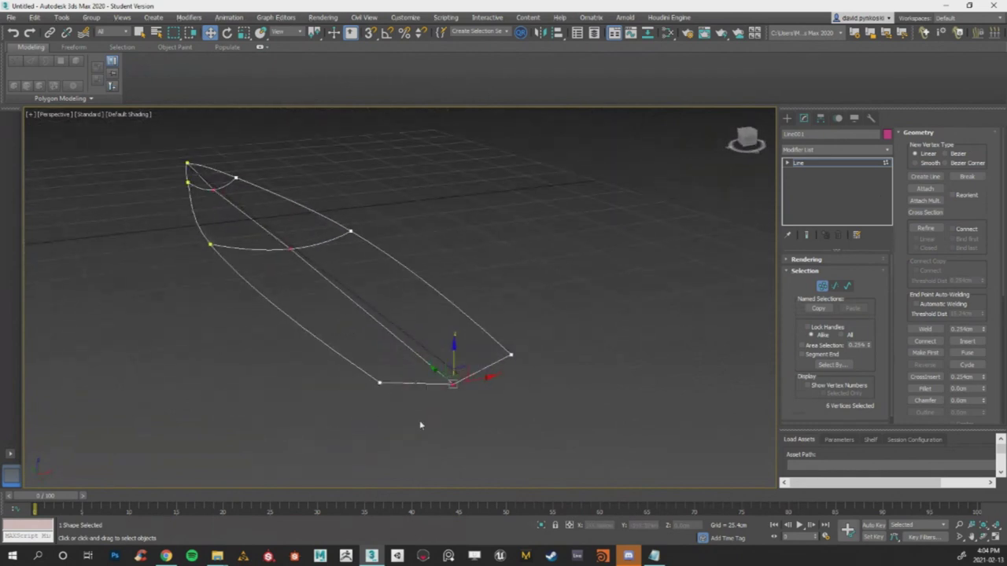
# Select all the blade's vertices and apply the Surface modifier to the spline shape.
pyautogui.scroll(-3, 409, 285)
pyautogui.rightClick(409, 276)
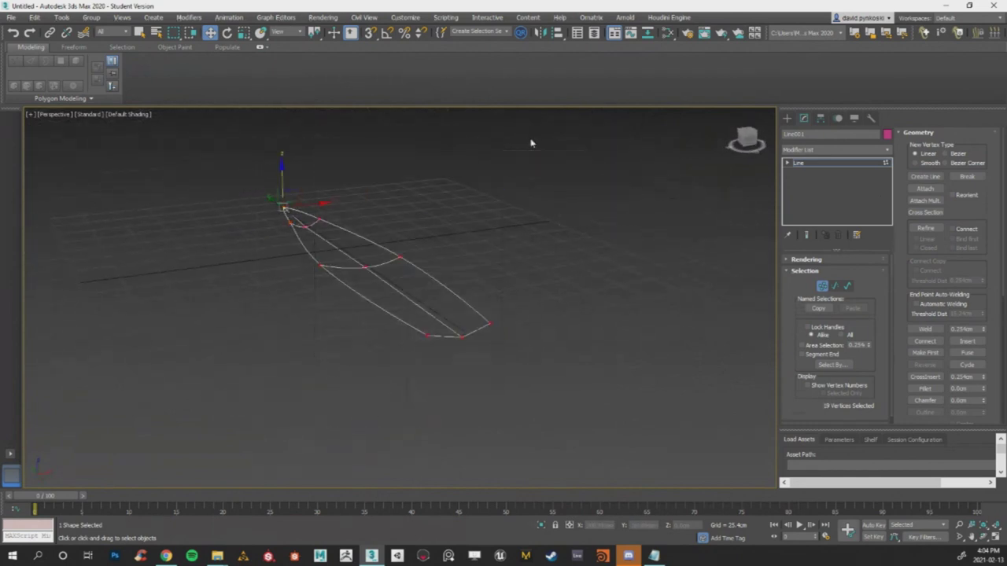
pyautogui.click(888, 155)
pyautogui.scroll(-10, 822, 323)
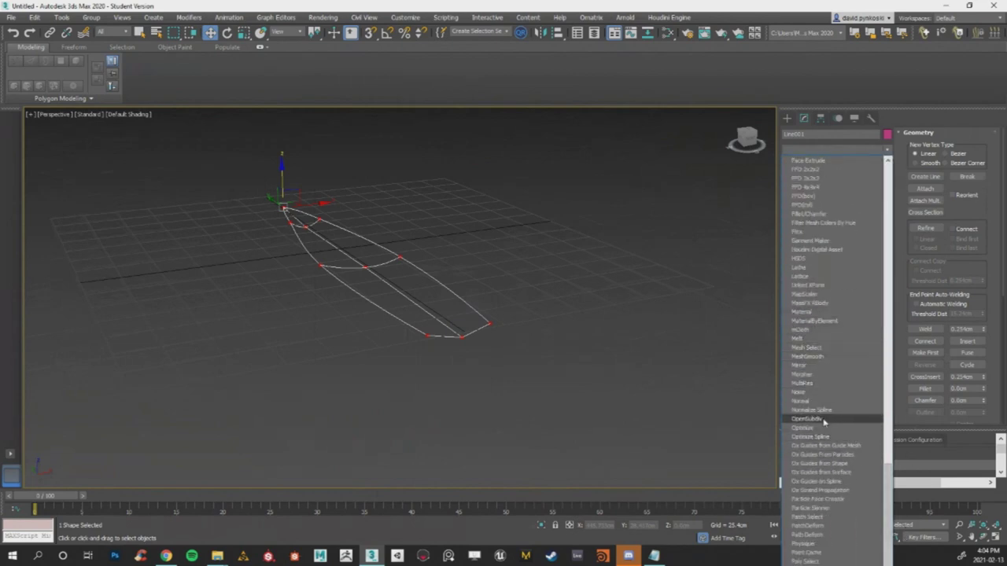
pyautogui.click(903, 142)
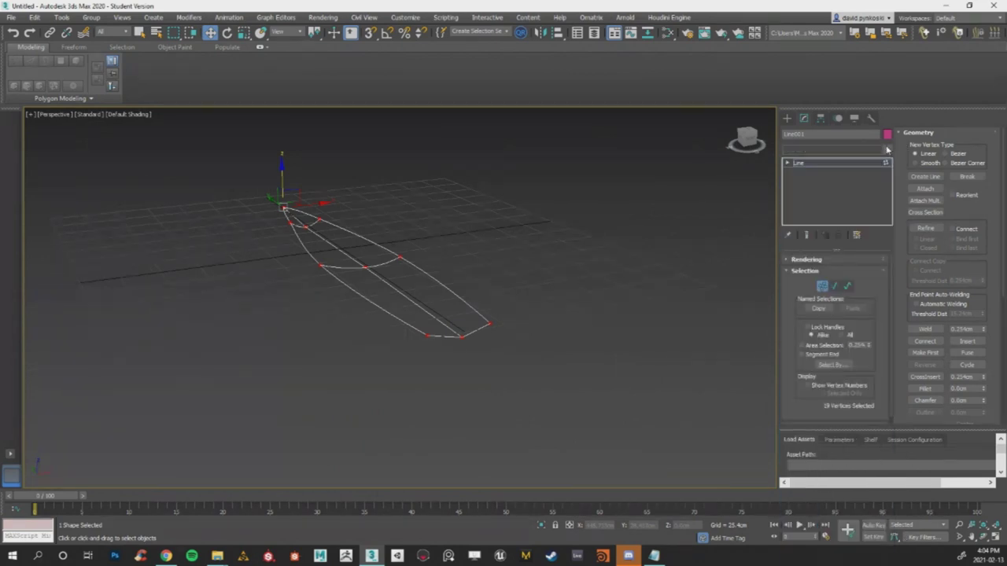
pyautogui.click(887, 150)
pyautogui.moveTo(888, 41); pyautogui.dragTo(889, 118)
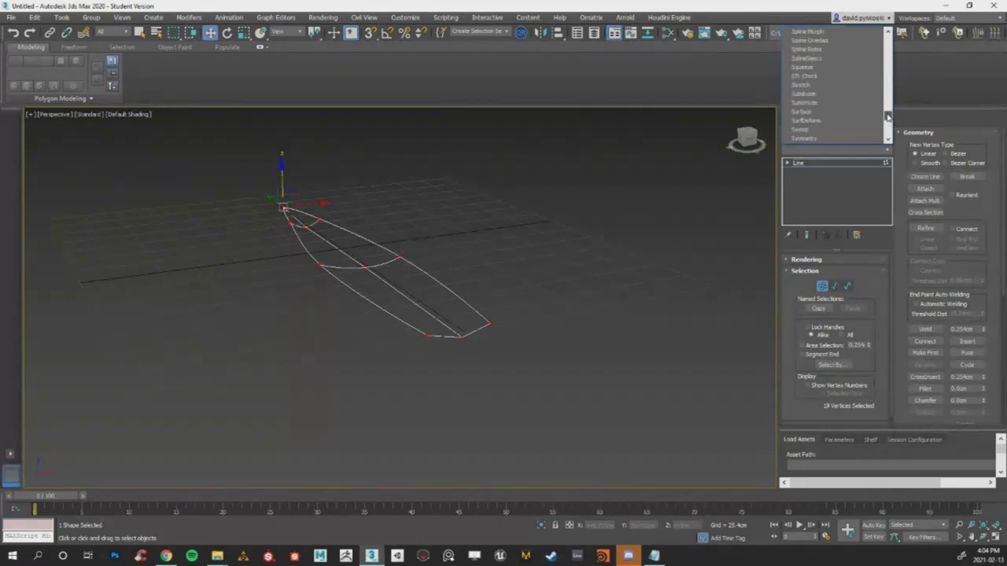
pyautogui.click(803, 111)
# Flip the normals of the blade's Surface modifier so its upper side faces outward.
pyautogui.keyDown('alt'); pyautogui.moveTo(346, 188); pyautogui.dragTo(848, 361, button='middle'); pyautogui.keyUp('alt')
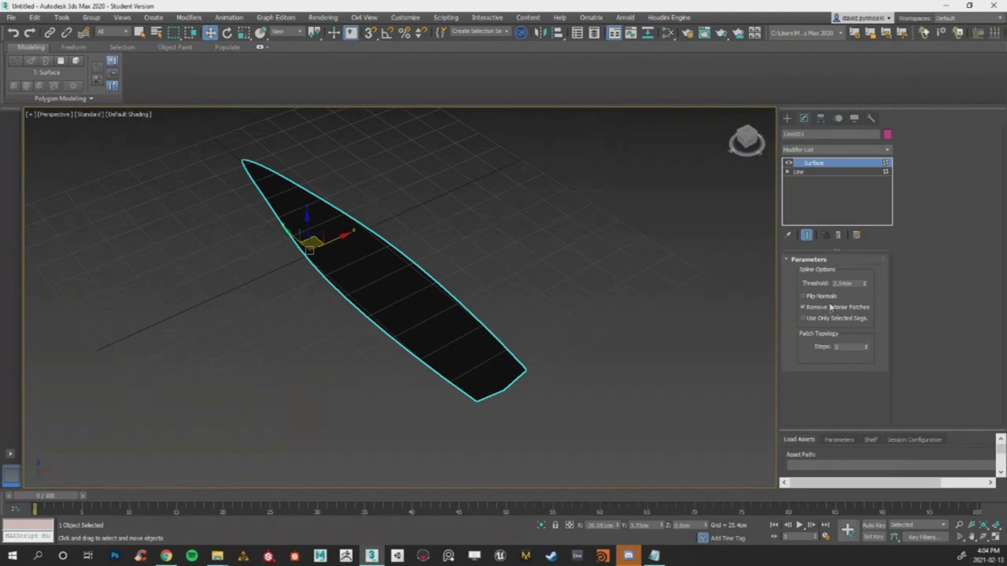
pyautogui.click(803, 296)
pyautogui.keyDown('alt'); pyautogui.moveTo(629, 291); pyautogui.dragTo(348, 217, button='middle'); pyautogui.keyUp('alt')
pyautogui.scroll(4, 429, 247)
pyautogui.scroll(-3, 292, 223)
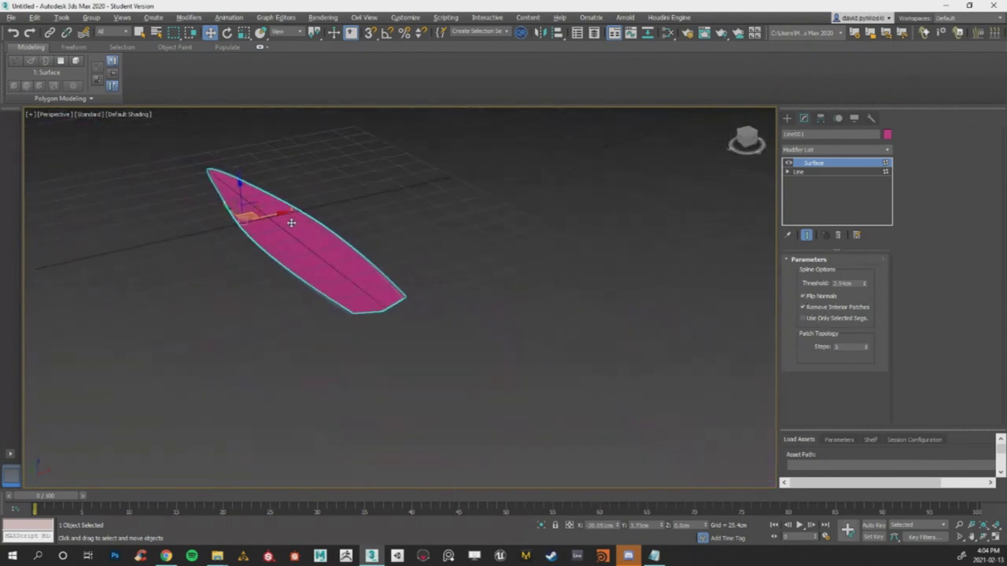
pyautogui.scroll(4, 314, 256)
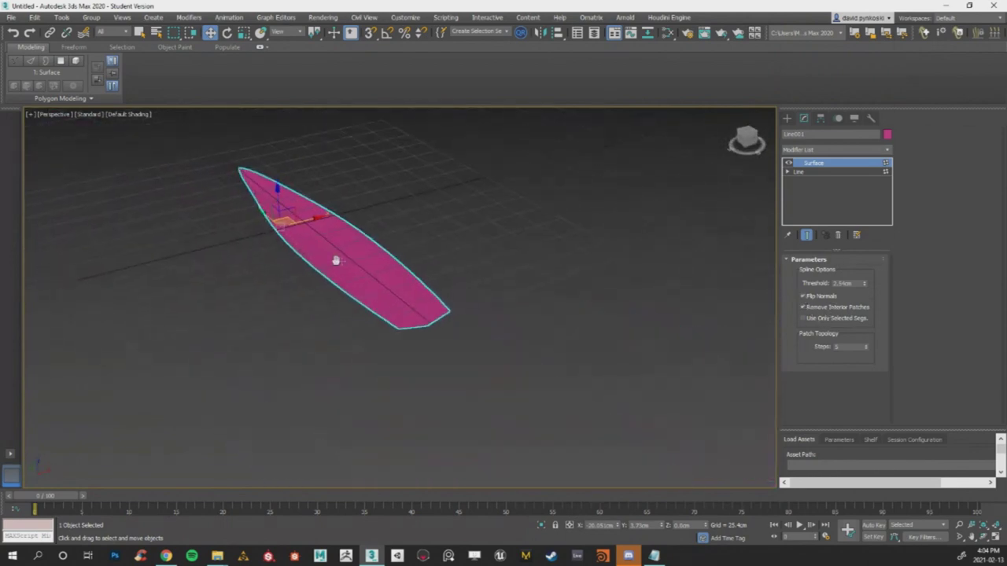
# Add a Shell modifier on top of Surface to give the blade thickness.
pyautogui.click(887, 149)
pyautogui.scroll(-10, 897, 167)
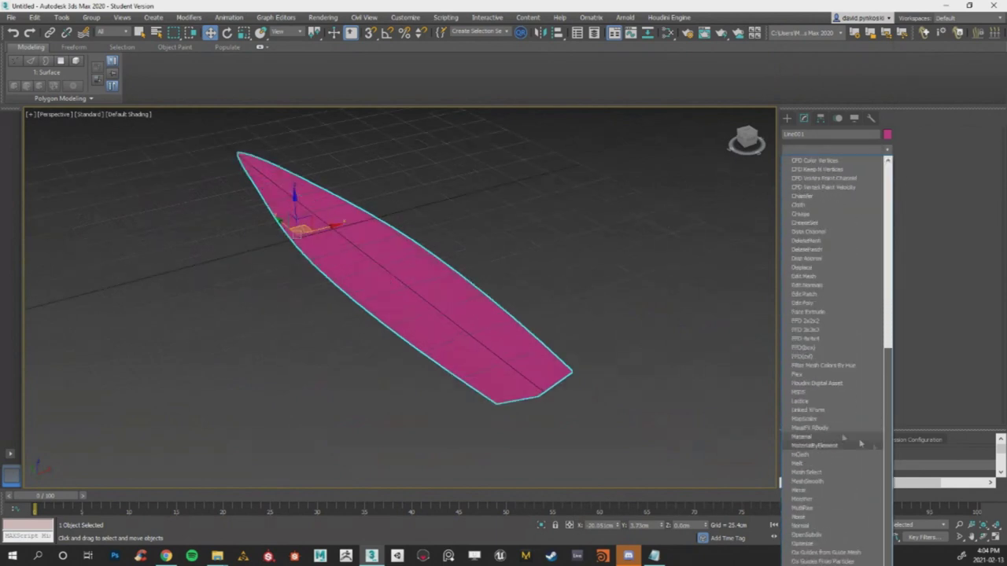
pyautogui.click(887, 151)
pyautogui.click(888, 151)
pyautogui.scroll(-5, 870, 94)
pyautogui.moveTo(887, 55); pyautogui.dragTo(887, 124)
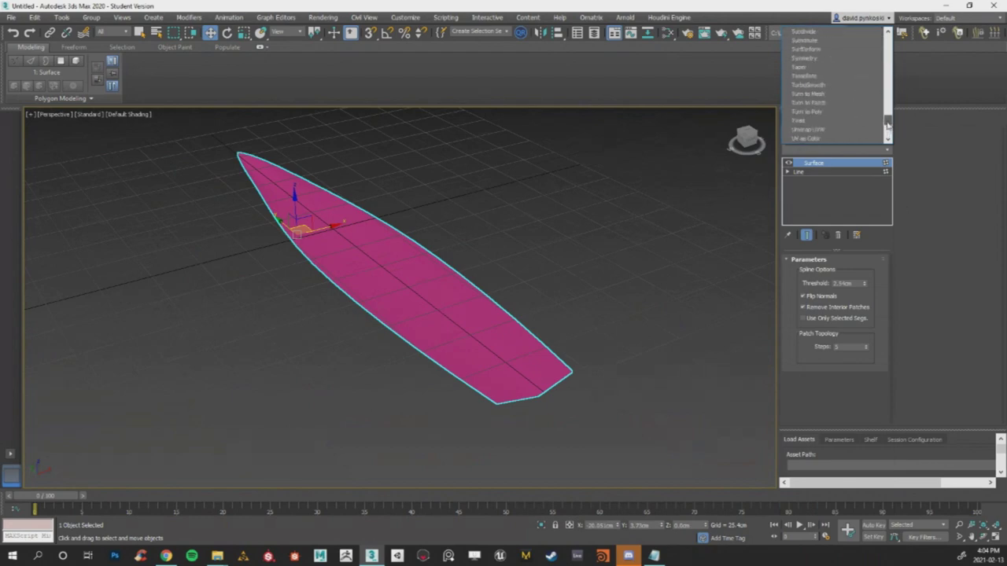
pyautogui.scroll(4, 822, 69)
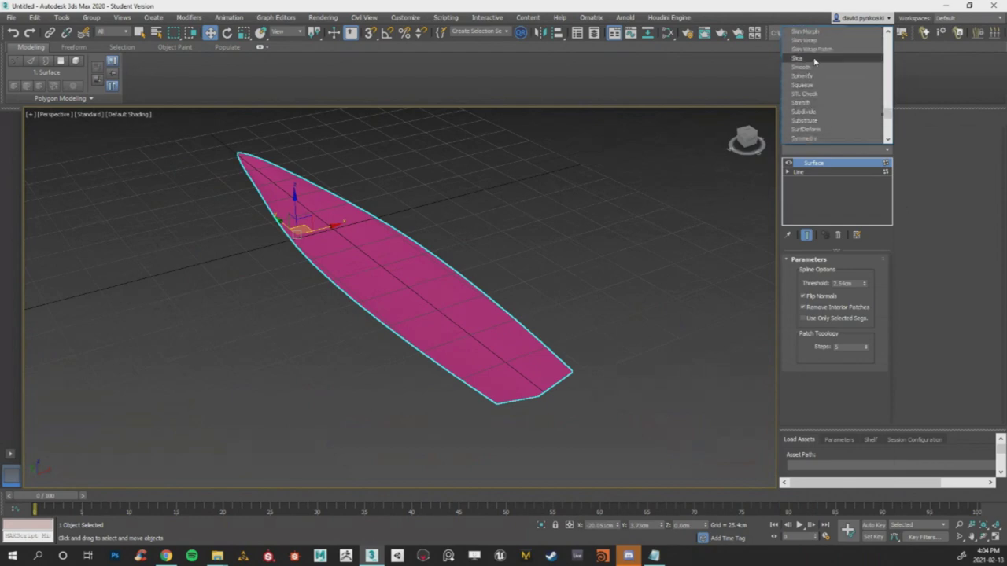
pyautogui.scroll(1, 815, 55)
pyautogui.click(816, 66)
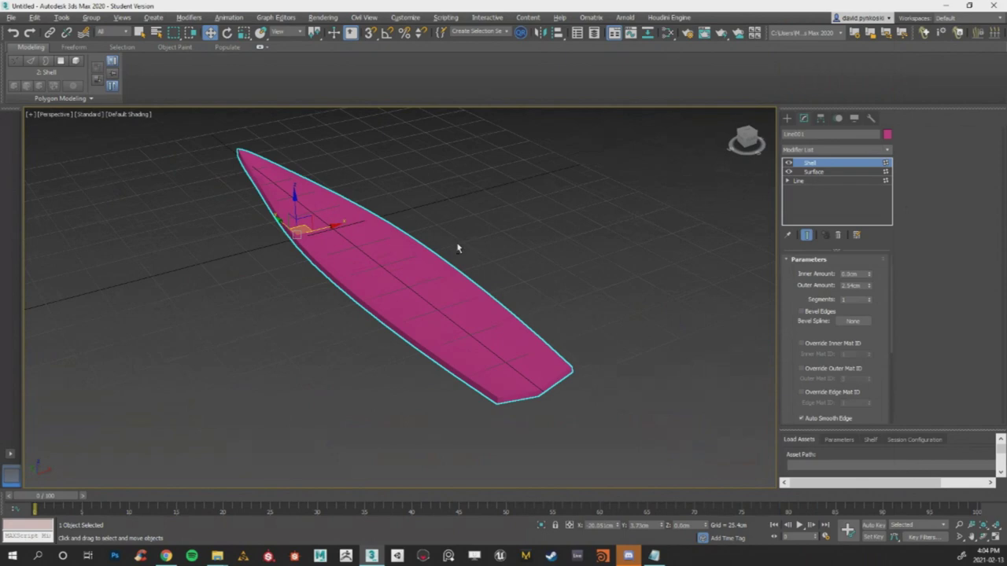
# Turn on Edged Faces in the perspective viewport and inspect the edges along the blade's side.
pyautogui.keyDown('alt'); pyautogui.moveTo(456, 249); pyautogui.dragTo(161, 135, button='middle'); pyautogui.keyUp('alt')
pyautogui.click(143, 115)
pyautogui.click(180, 226)
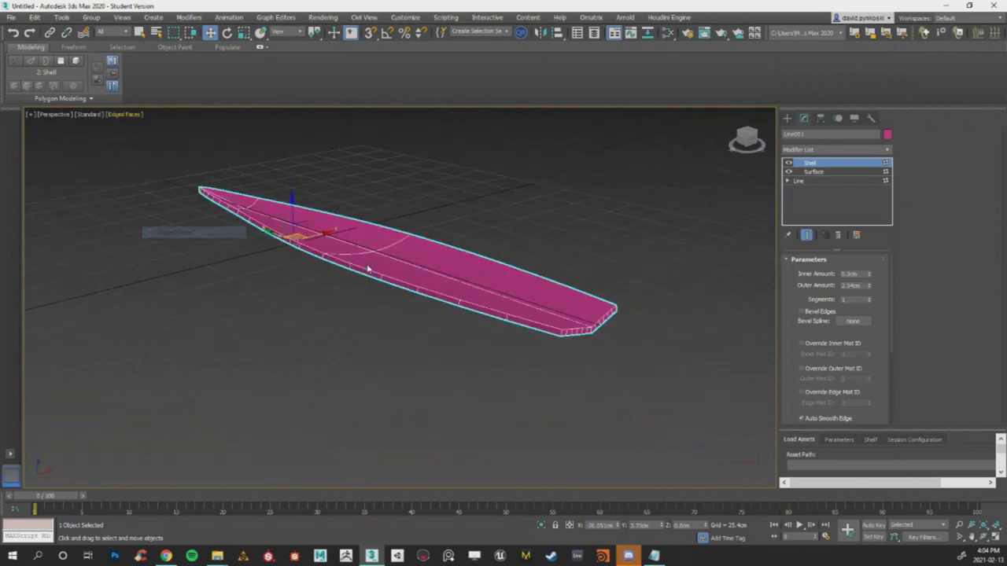
pyautogui.scroll(5, 354, 276)
pyautogui.keyDown('alt'); pyautogui.moveTo(339, 267); pyautogui.dragTo(280, 267, button='middle'); pyautogui.keyUp('alt')
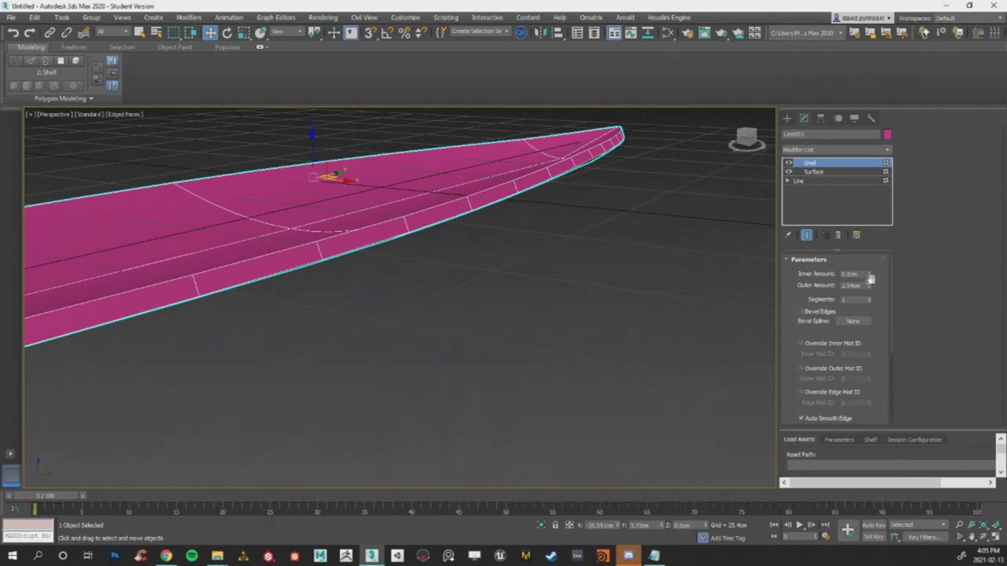
# Set the Shell's inner amount to 0.838 cm and its segments to 2.
pyautogui.moveTo(870, 274)
pyautogui.mouseDown()
pyautogui.moveTo(860, 244)
pyautogui.moveTo(870, 275)
pyautogui.moveTo(865, 259)
pyautogui.mouseUp()
pyautogui.keyDown('alt'); pyautogui.moveTo(539, 245); pyautogui.dragTo(405, 225, button='middle'); pyautogui.keyUp('alt')
pyautogui.scroll(5, 435, 227)
pyautogui.scroll(-2, 874, 342)
pyautogui.scroll(2, 863, 322)
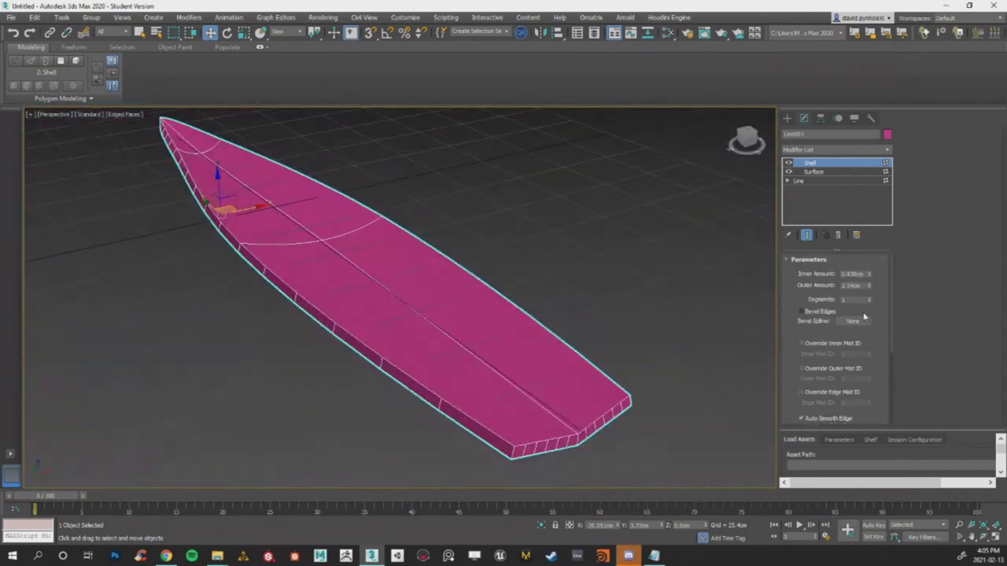
pyautogui.click(870, 298)
pyautogui.keyDown('alt'); pyautogui.moveTo(494, 379); pyautogui.dragTo(480, 367, button='middle'); pyautogui.keyUp('alt')
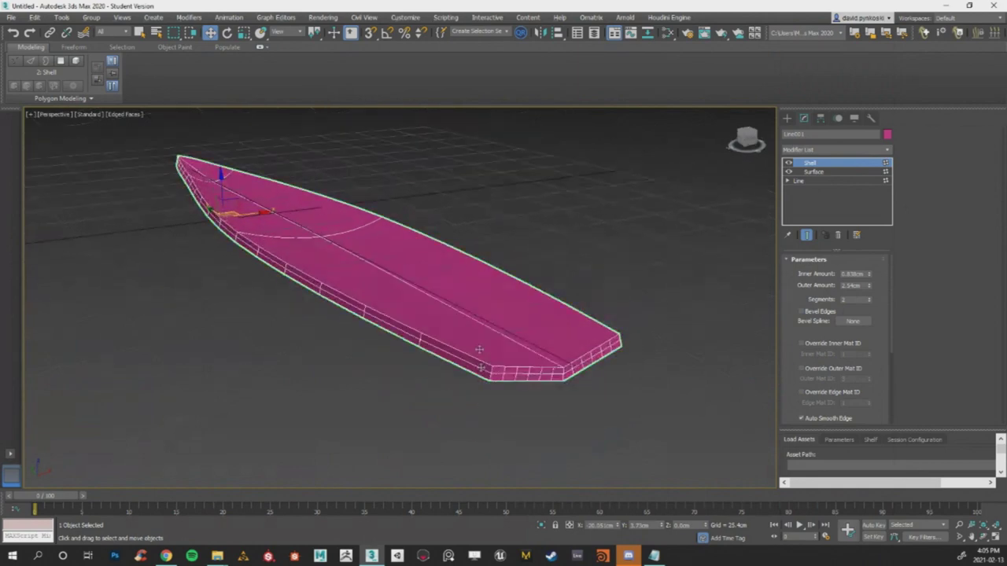
# Convert the shelled blade to an editable poly.
pyautogui.rightClick(451, 292)
pyautogui.moveTo(526, 393)
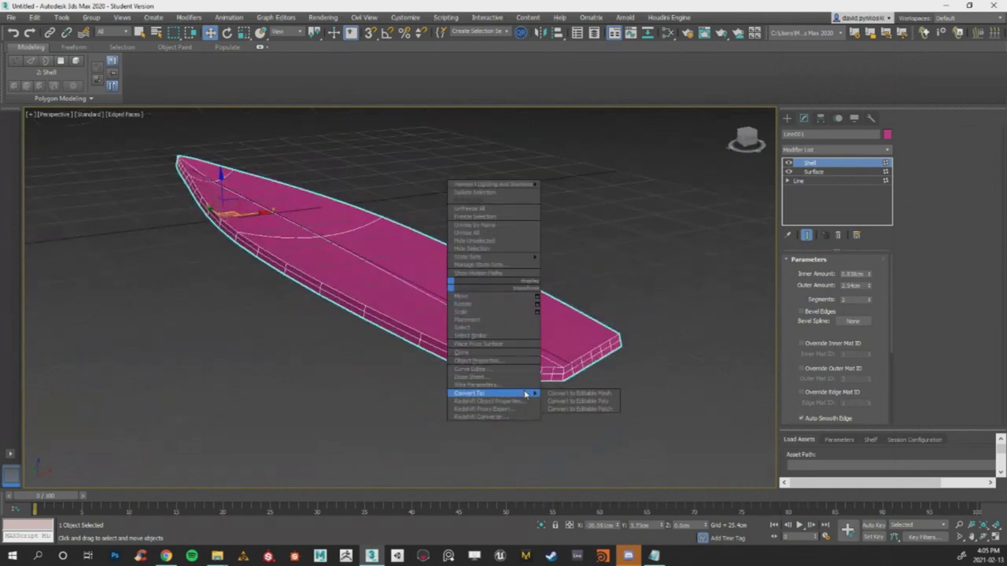
pyautogui.click(572, 401)
# Apply a TurboSmooth modifier to the editable poly blade.
pyautogui.click(889, 151)
pyautogui.scroll(-8, 891, 171)
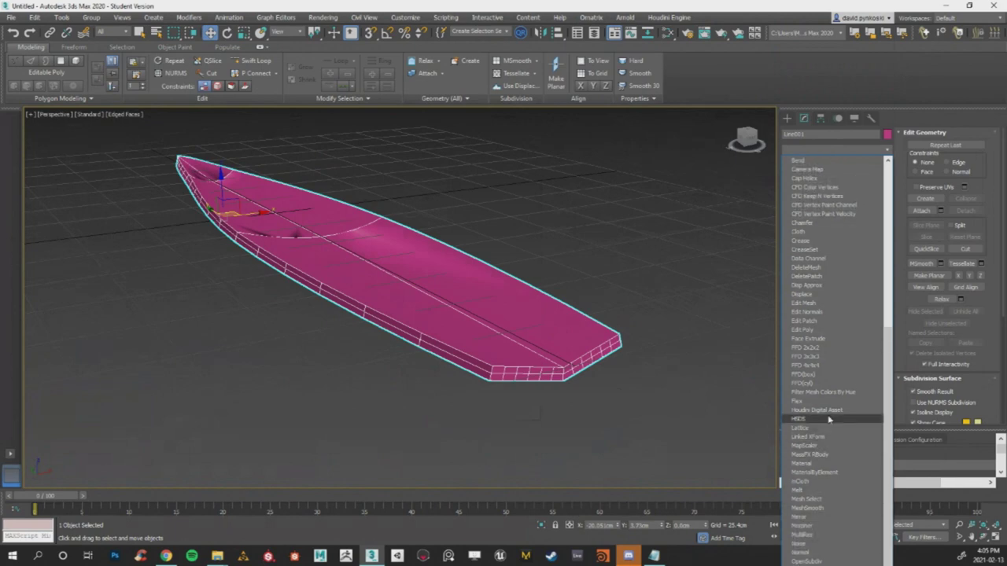
pyautogui.click(886, 151)
pyautogui.click(887, 151)
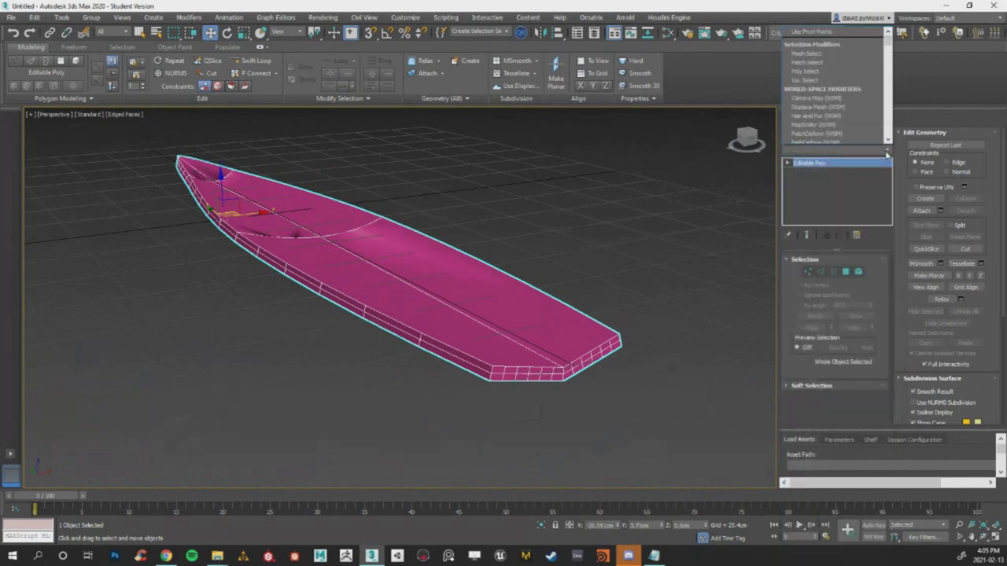
pyautogui.scroll(-3, 861, 101)
pyautogui.moveTo(888, 49); pyautogui.dragTo(887, 121)
pyautogui.click(839, 104)
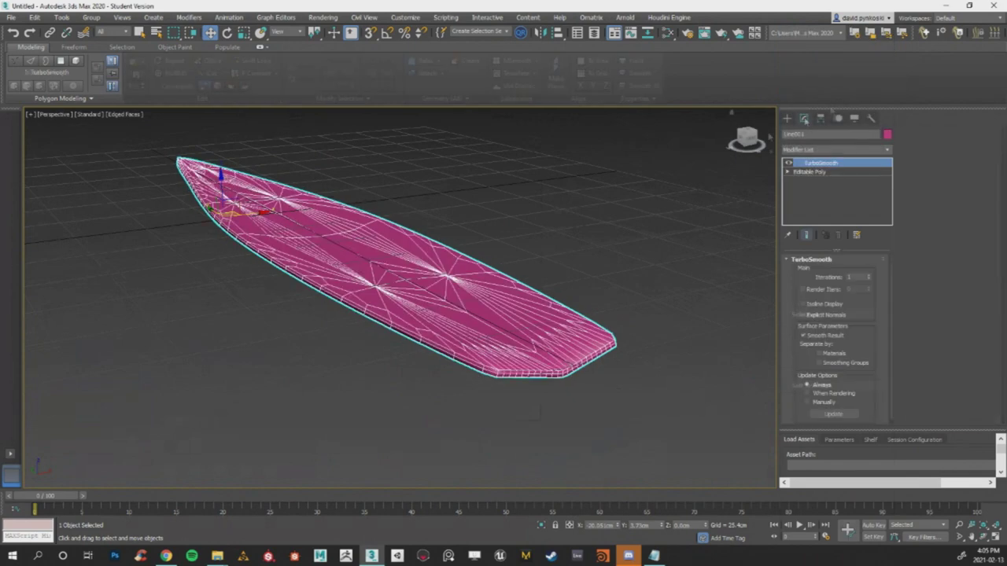
# Undo the changes back to the blade's Surface modifier, and redo its flipped normals.
pyautogui.hotkey('ctrl', 'z')
pyautogui.keyDown('alt'); pyautogui.moveTo(582, 233); pyautogui.dragTo(464, 250, button='middle'); pyautogui.keyUp('alt')
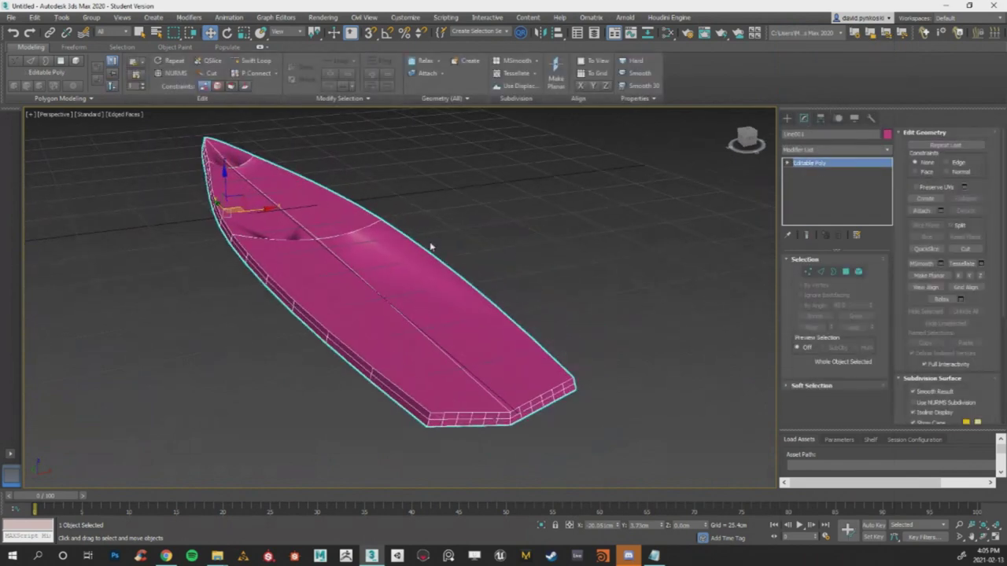
pyautogui.hotkey('ctrl', 'z')
pyautogui.hotkey('ctrl', 'z')
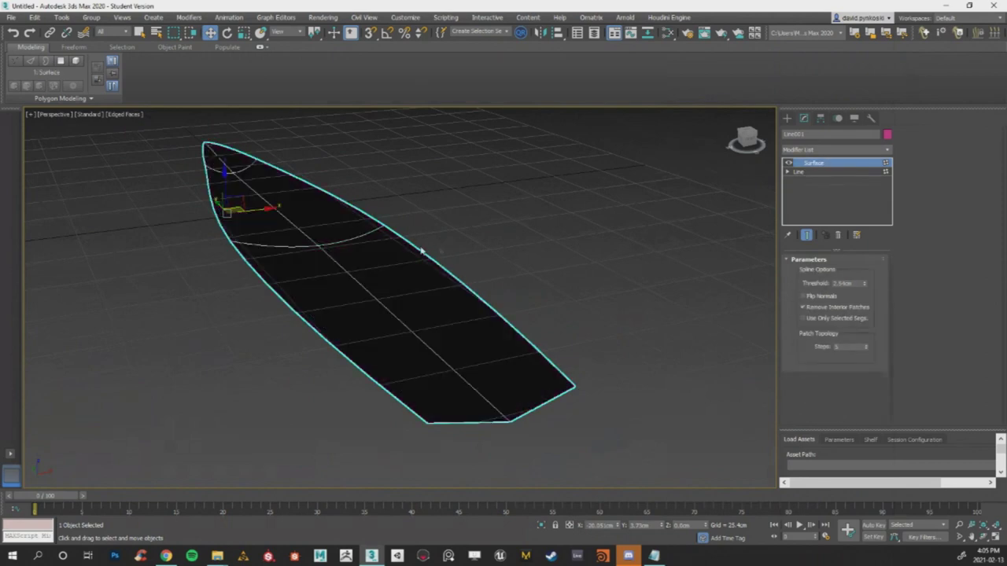
pyautogui.click(34, 17)
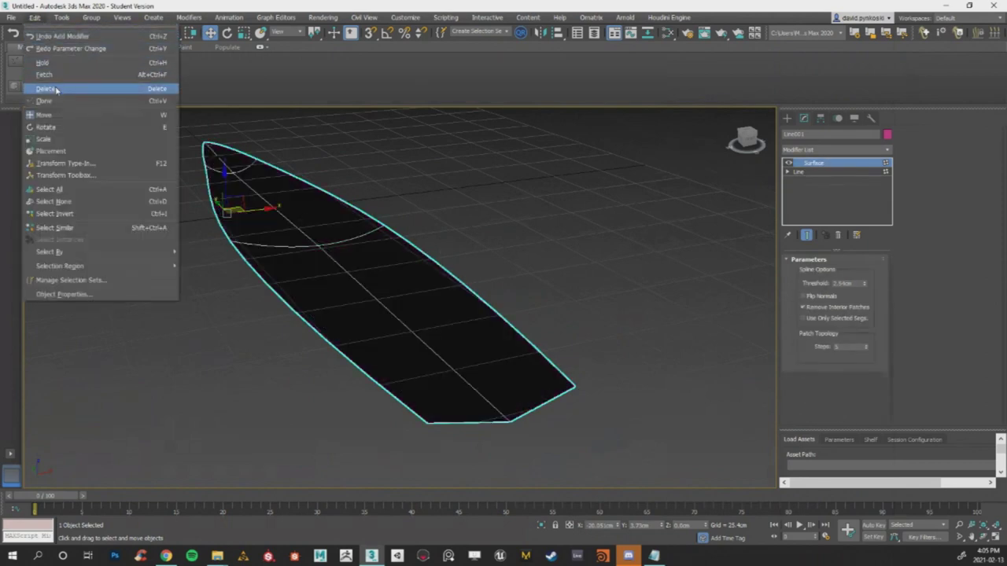
pyautogui.click(63, 49)
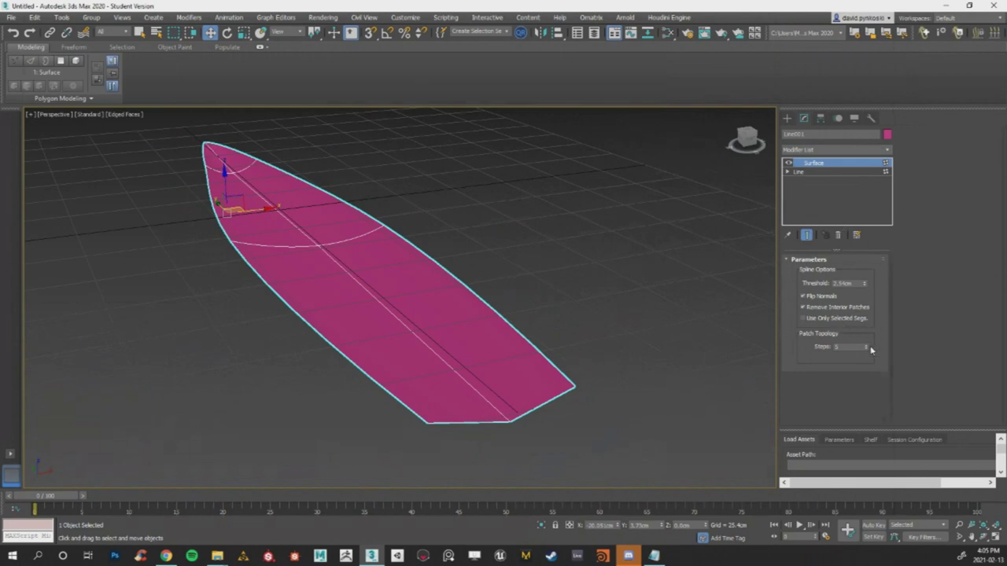
# Set the Surface modifier's patch topology steps to 7 and convert the blade to an editable poly.
pyautogui.rightClick(407, 298)
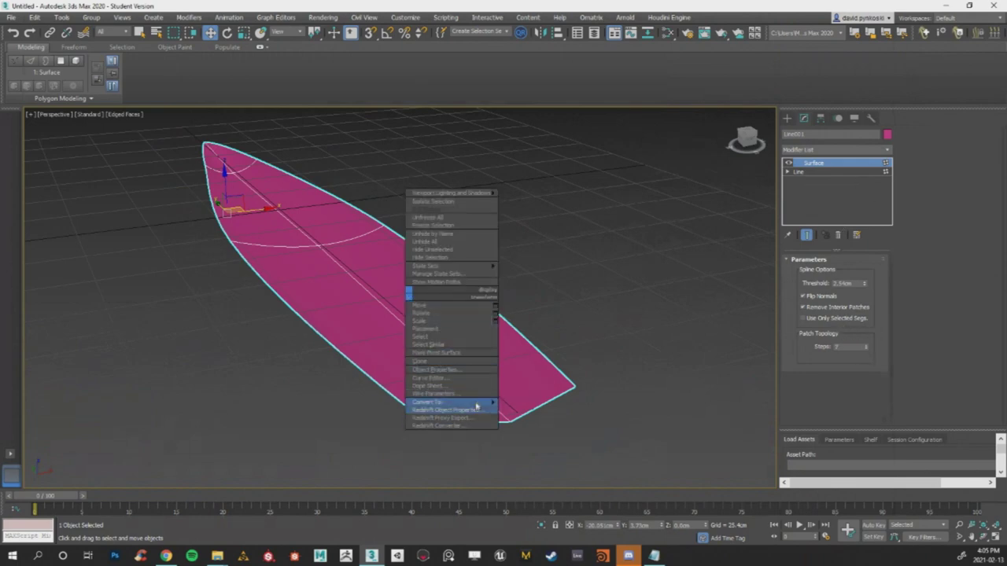
pyautogui.moveTo(477, 403)
pyautogui.click(516, 411)
# Apply a Shell modifier to the editable poly blade and set its segments to 2.
pyautogui.keyDown('alt'); pyautogui.moveTo(504, 400); pyautogui.dragTo(585, 321, button='middle'); pyautogui.keyUp('alt')
pyautogui.click(880, 149)
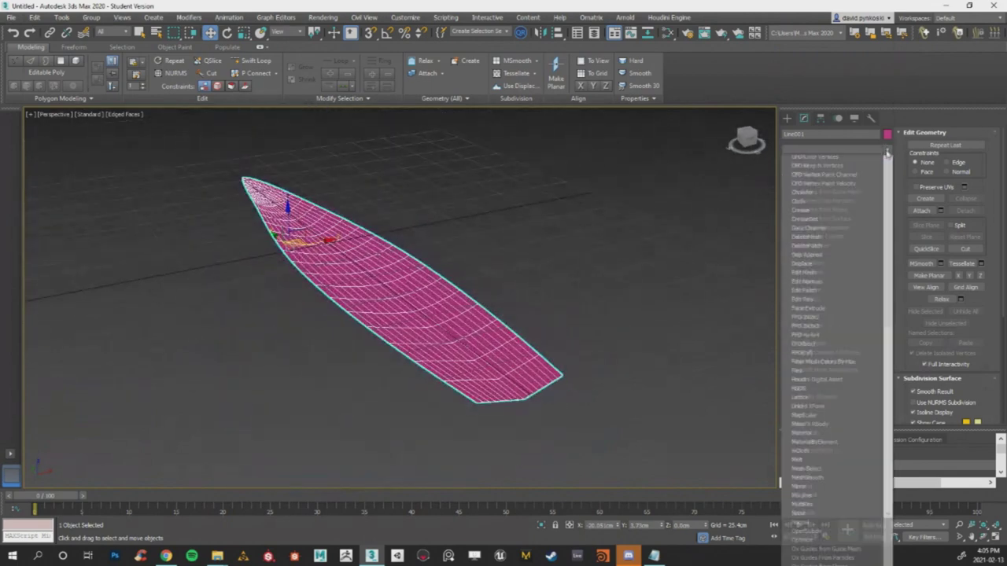
pyautogui.scroll(-5, 837, 354)
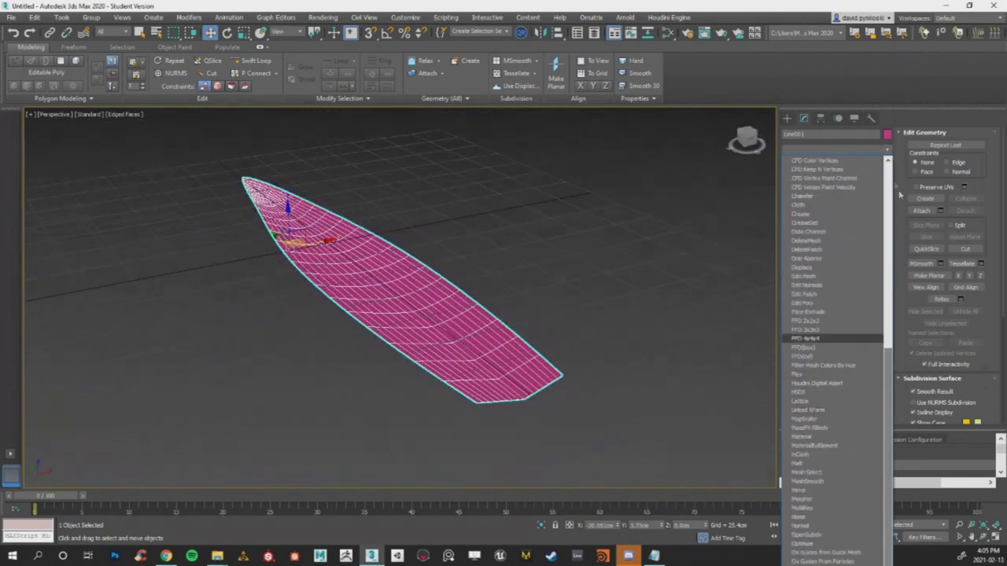
pyautogui.click(887, 148)
pyautogui.click(887, 149)
pyautogui.scroll(-15, 865, 109)
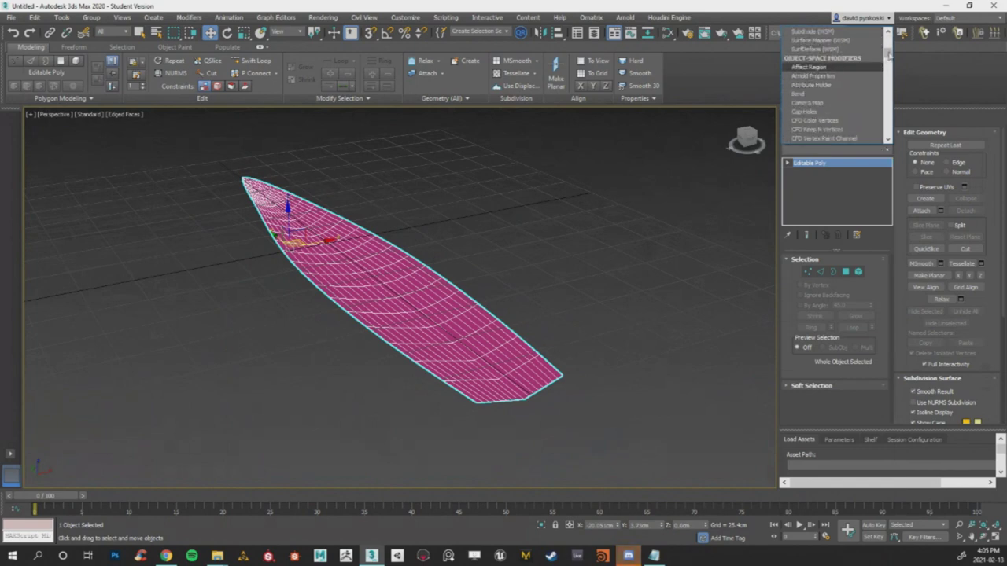
pyautogui.scroll(3, 836, 81)
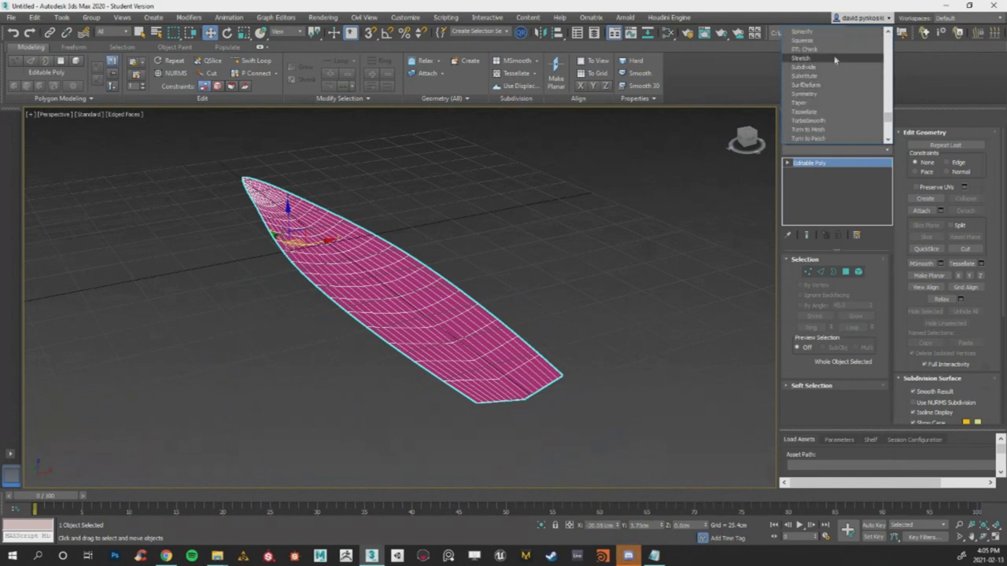
pyautogui.scroll(-3, 818, 86)
pyautogui.scroll(3, 816, 103)
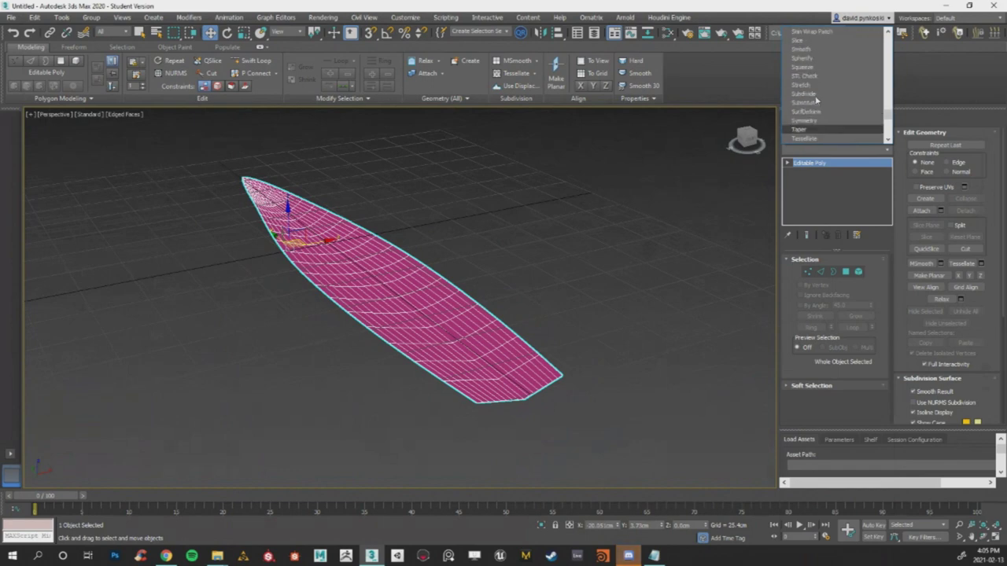
pyautogui.click(798, 41)
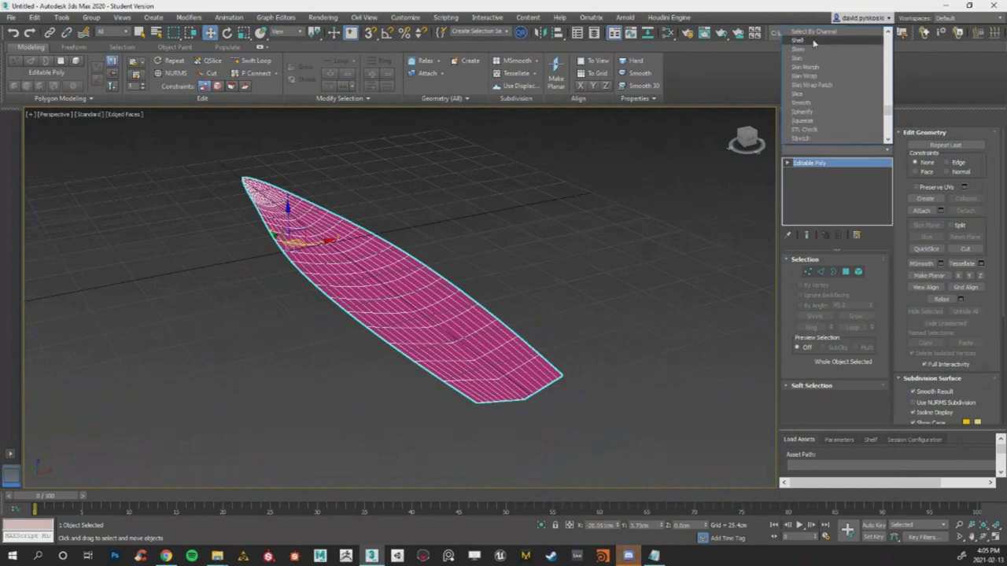
pyautogui.scroll(3, 540, 299)
pyautogui.scroll(2, 545, 297)
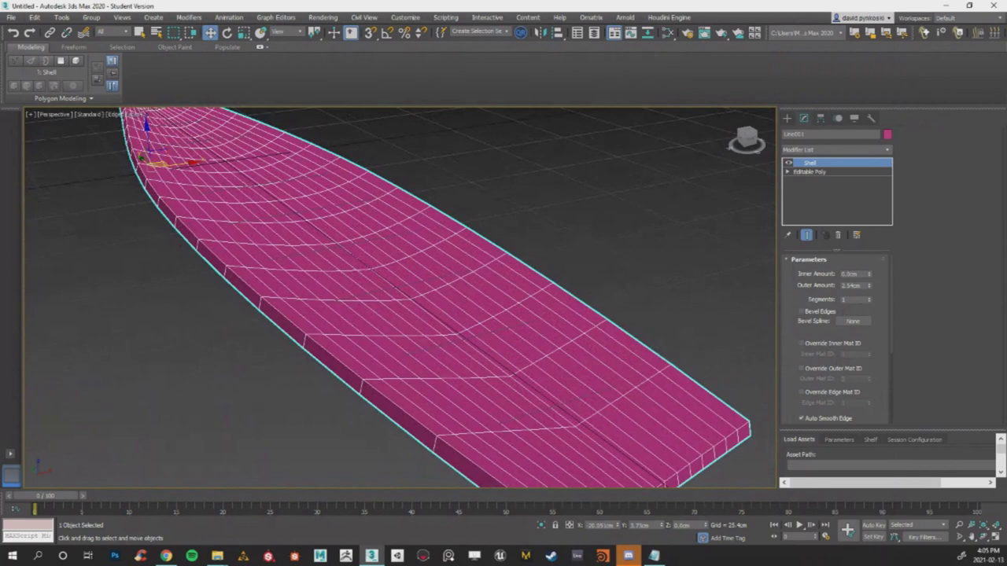
pyautogui.scroll(-1, 850, 338)
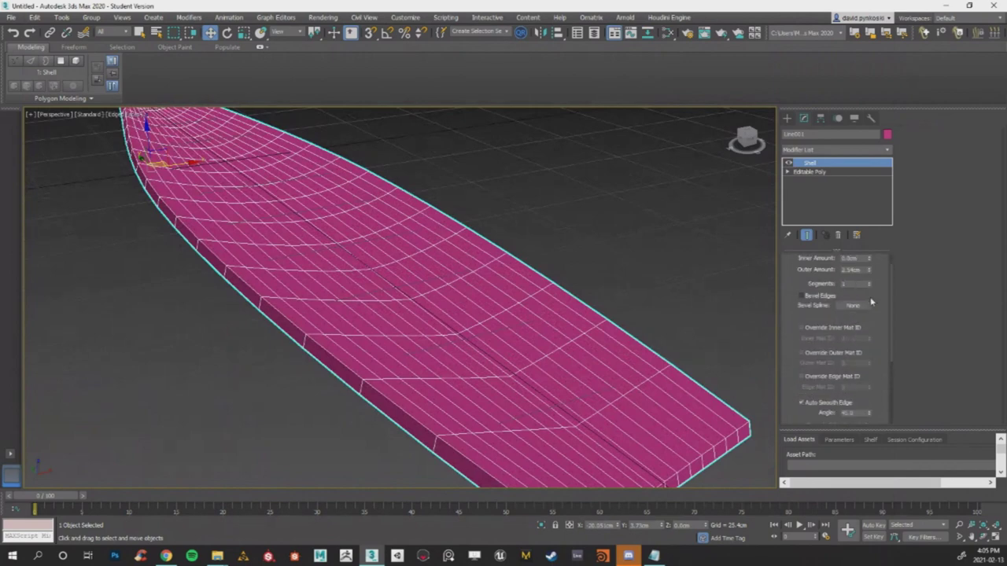
pyautogui.click(869, 282)
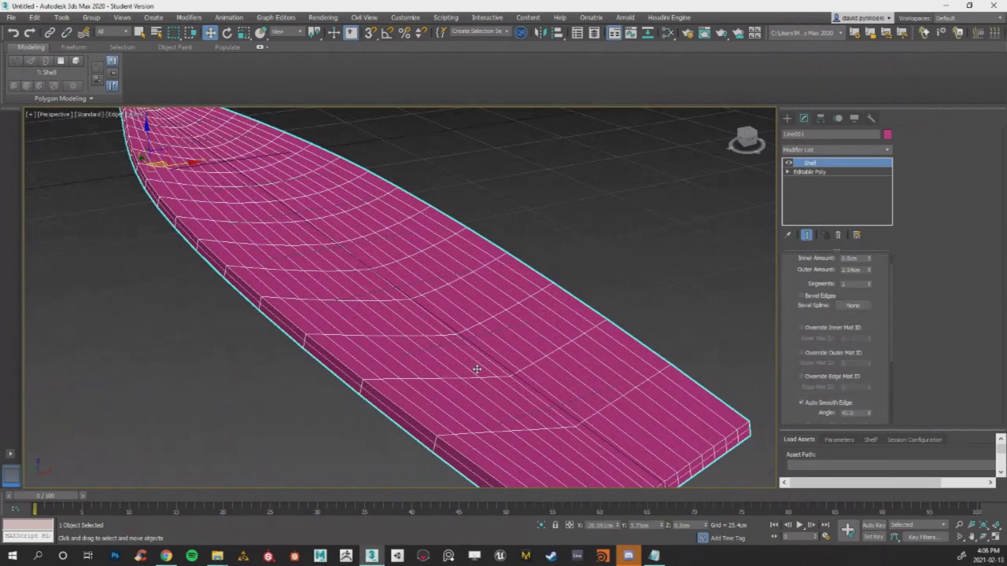
# Convert the two-segment shelled blade to an editable poly.
pyautogui.scroll(-2, 477, 369)
pyautogui.scroll(-4, 476, 325)
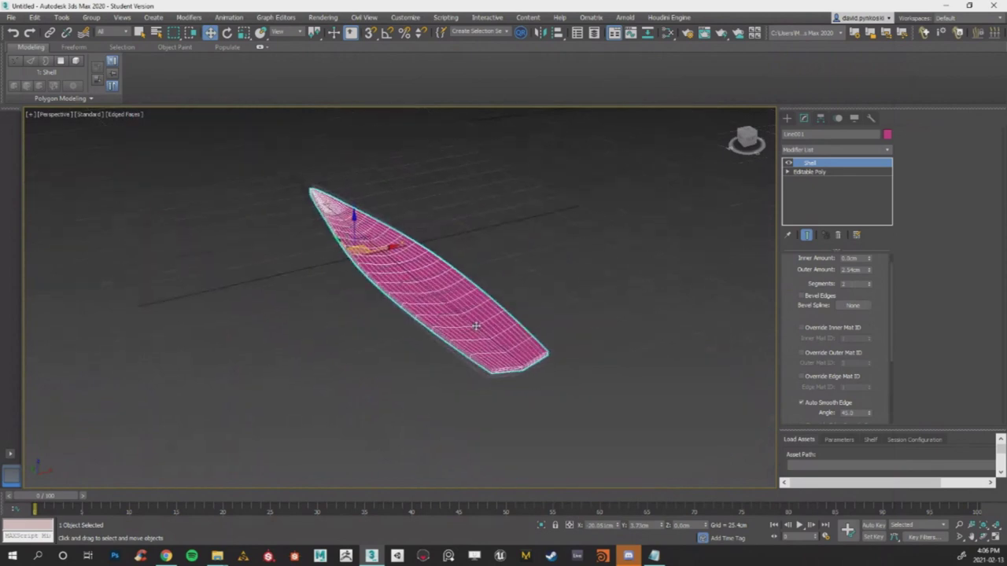
pyautogui.rightClick(418, 269)
pyautogui.moveTo(494, 380)
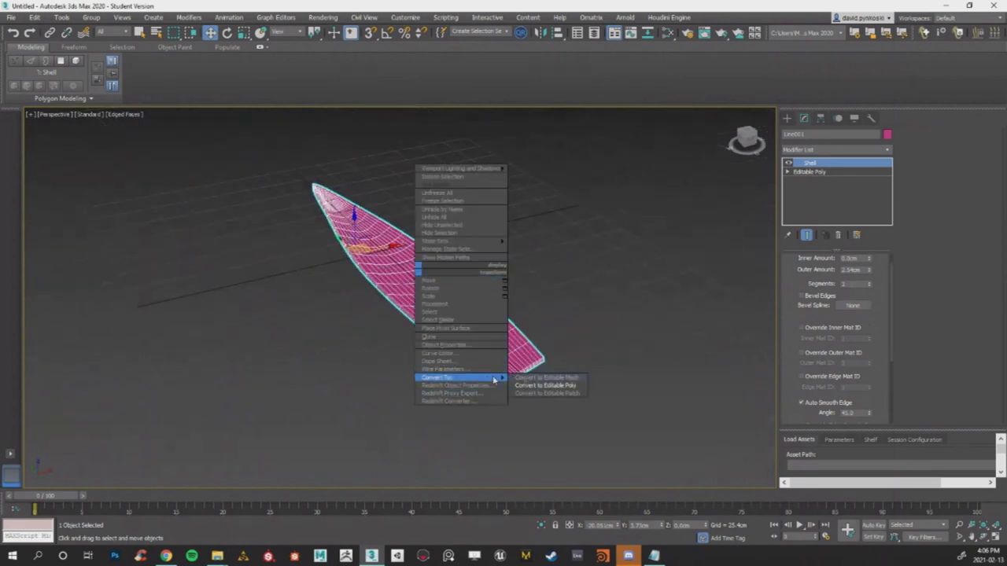
pyautogui.click(530, 385)
# Examine the converted blade's mesh up close and from a distance, ending in a straight-on top view.
pyautogui.keyDown('alt'); pyautogui.moveTo(461, 326); pyautogui.dragTo(368, 327, button='middle'); pyautogui.keyUp('alt')
pyautogui.scroll(4, 403, 277)
pyautogui.scroll(-6, 403, 278)
pyautogui.scroll(6, 404, 278)
pyautogui.scroll(4, 338, 297)
pyautogui.scroll(-3, 518, 318)
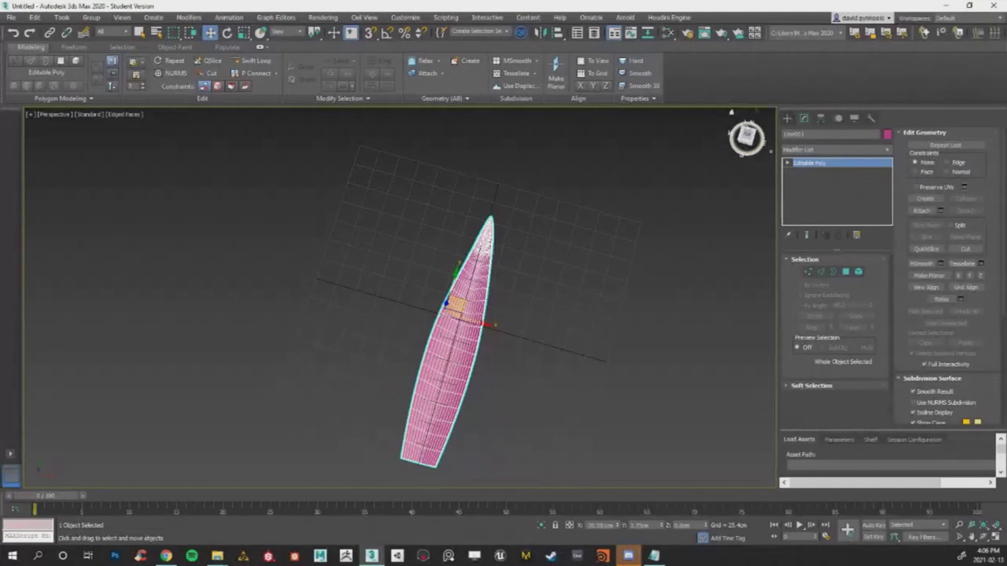
pyautogui.click(746, 136)
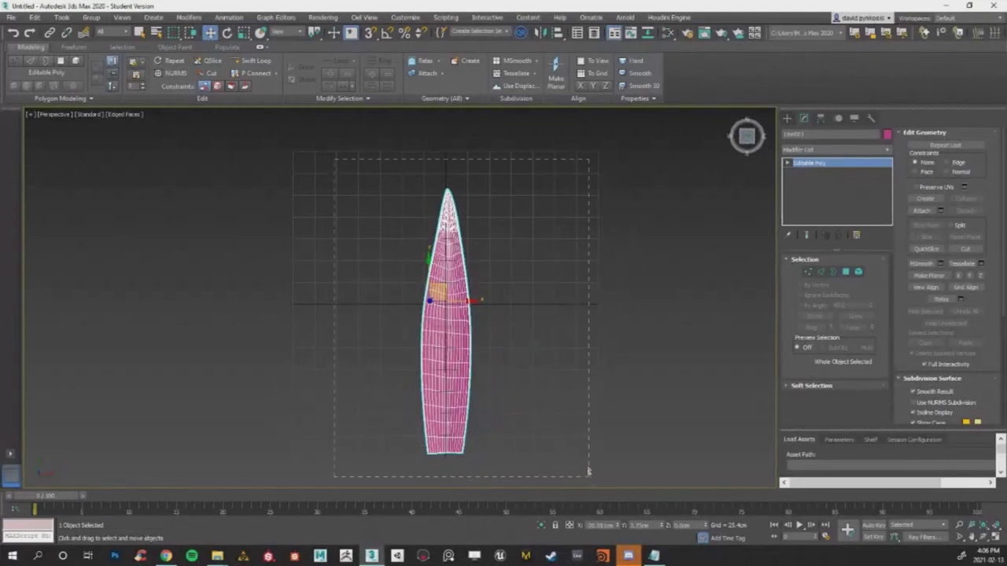
# Export the blade to the Desktop as an FBX file named Skyrim Grass Demo and check the file there.
pyautogui.click(11, 17)
pyautogui.click(146, 185)
pyautogui.click(30, 114)
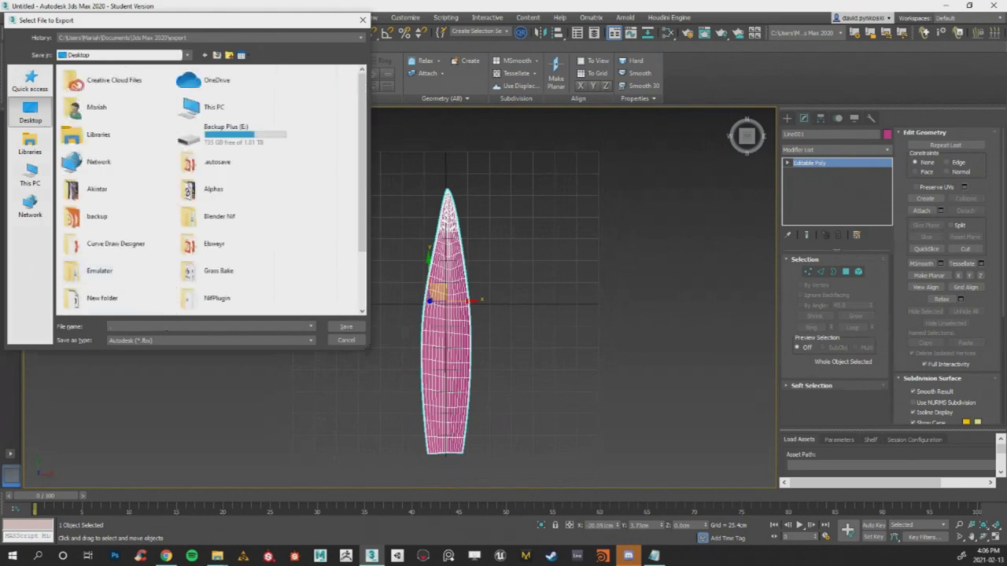
pyautogui.write('Skyrim')
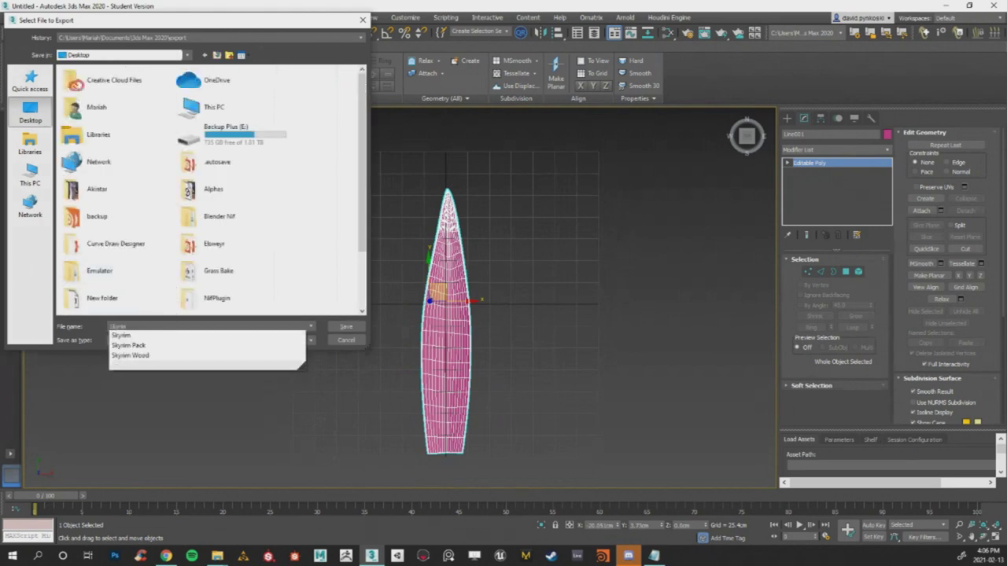
pyautogui.write(' Grass Demo')
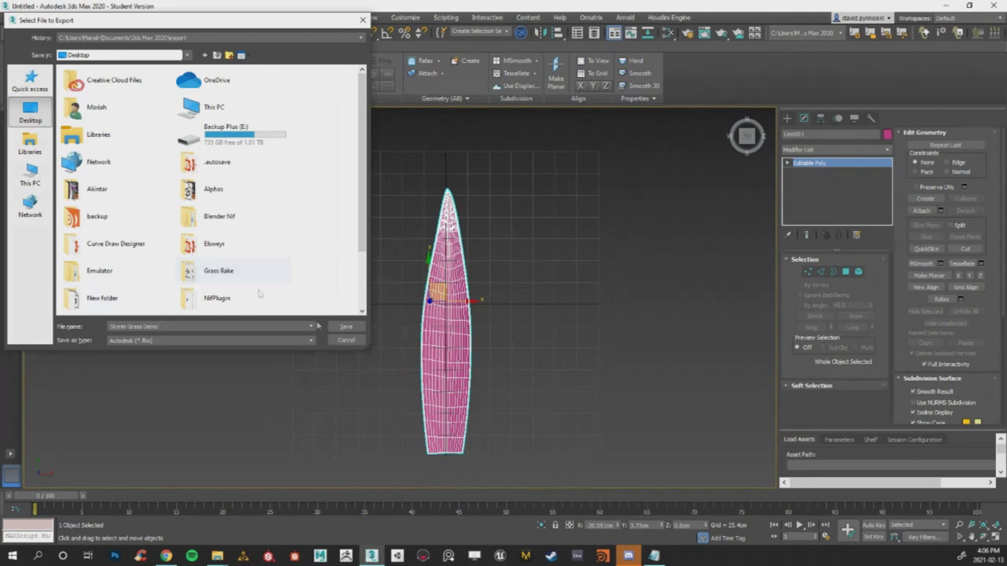
pyautogui.click(346, 327)
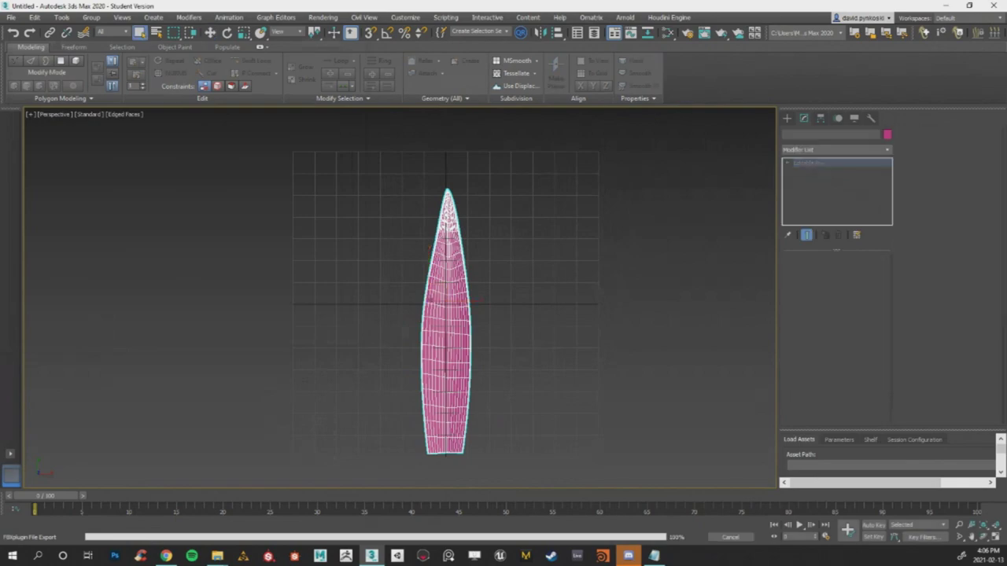
pyautogui.click(948, 6)
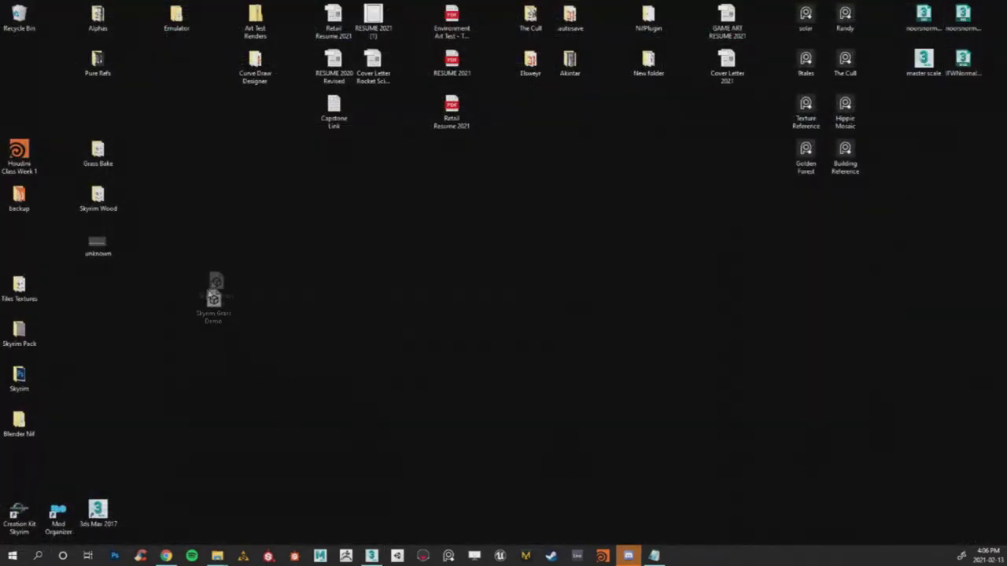
pyautogui.click(371, 556)
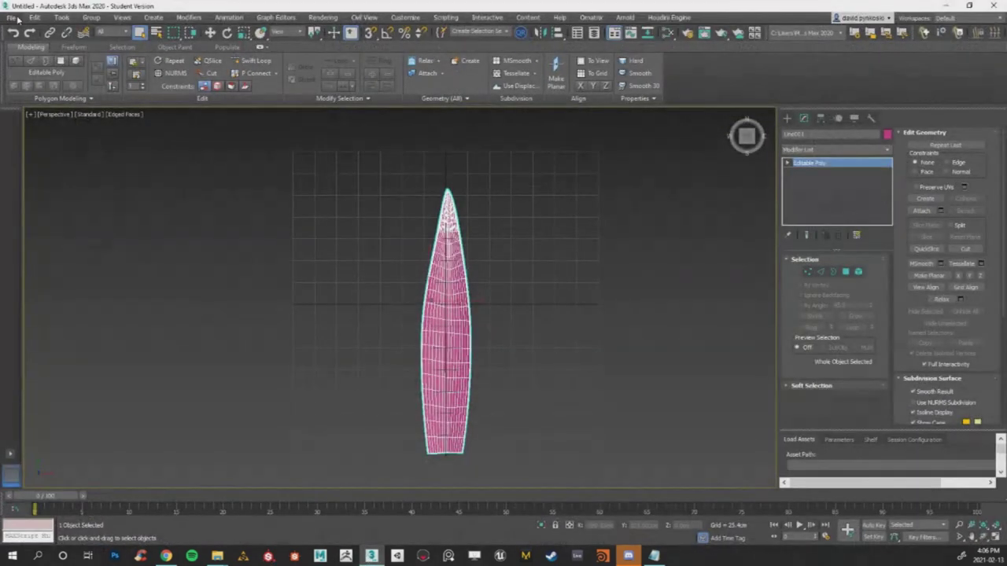
pyautogui.click(11, 18)
pyautogui.click(494, 225)
pyautogui.keyDown('alt'); pyautogui.moveTo(494, 225); pyautogui.dragTo(423, 299, button='middle'); pyautogui.keyUp('alt')
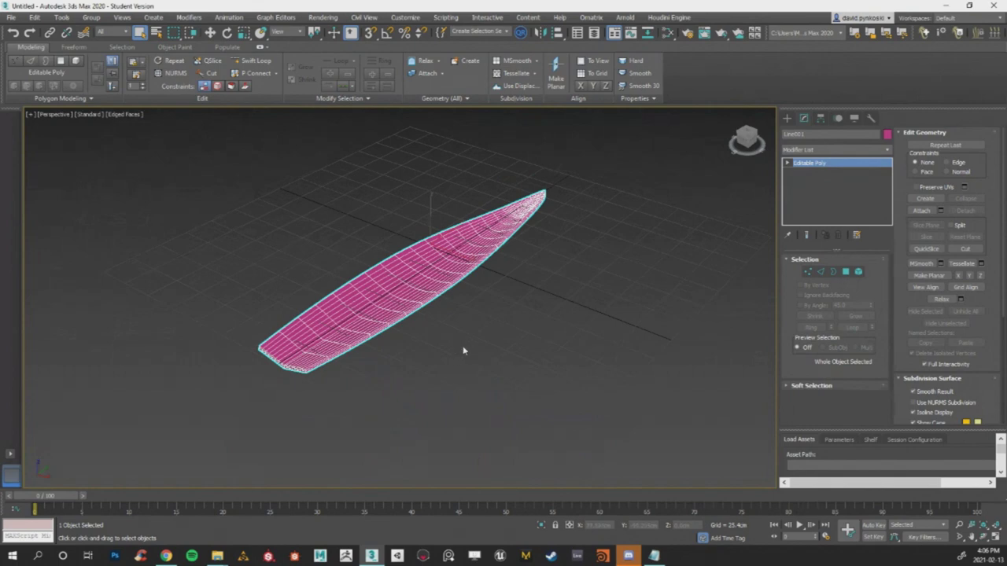
pyautogui.scroll(5, 459, 287)
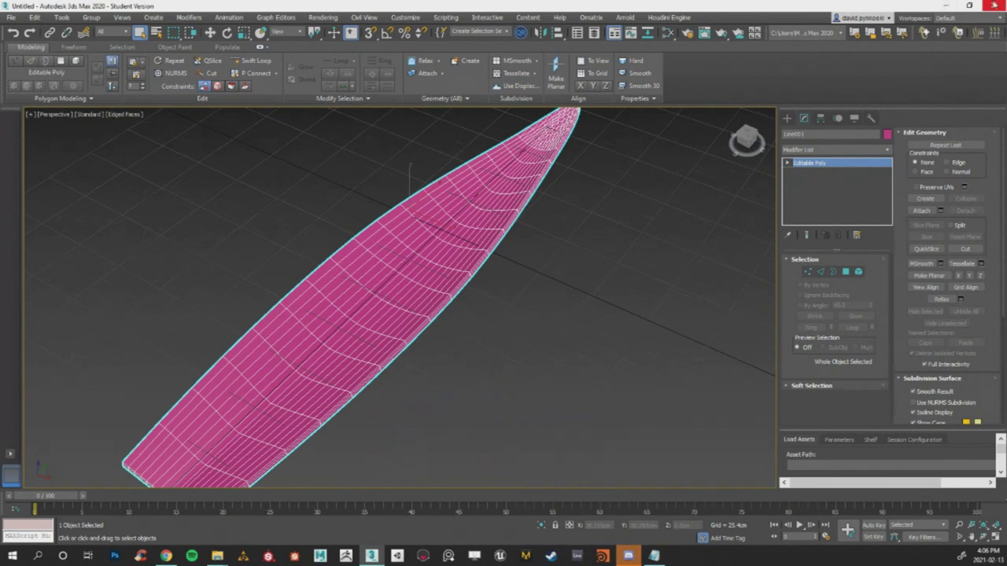
pyautogui.scroll(-5, 535, 209)
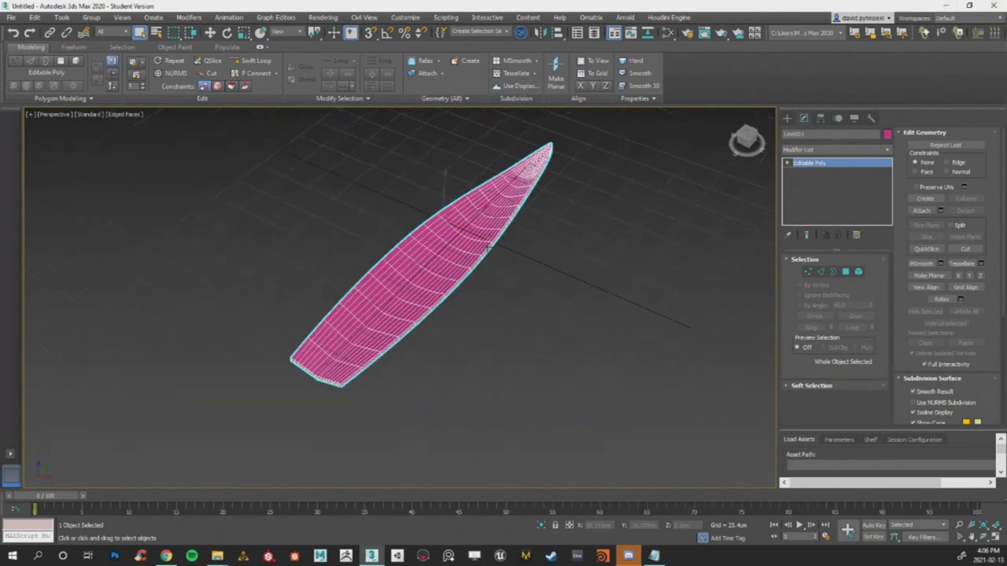
pyautogui.keyDown('alt'); pyautogui.moveTo(462, 263); pyautogui.dragTo(447, 267, button='middle'); pyautogui.keyUp('alt')
pyautogui.scroll(-2, 450, 268)
pyautogui.scroll(5, 462, 236)
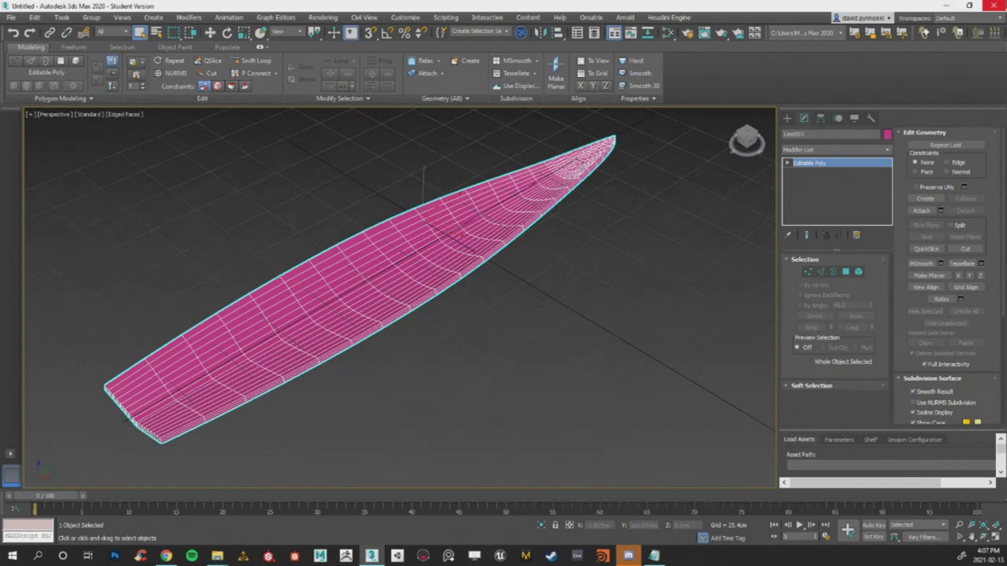
# Close 3ds Max without saving the scene and shift the exported Skyrim Grass Demo file on the desktop.
pyautogui.click(994, 5)
pyautogui.click(509, 296)
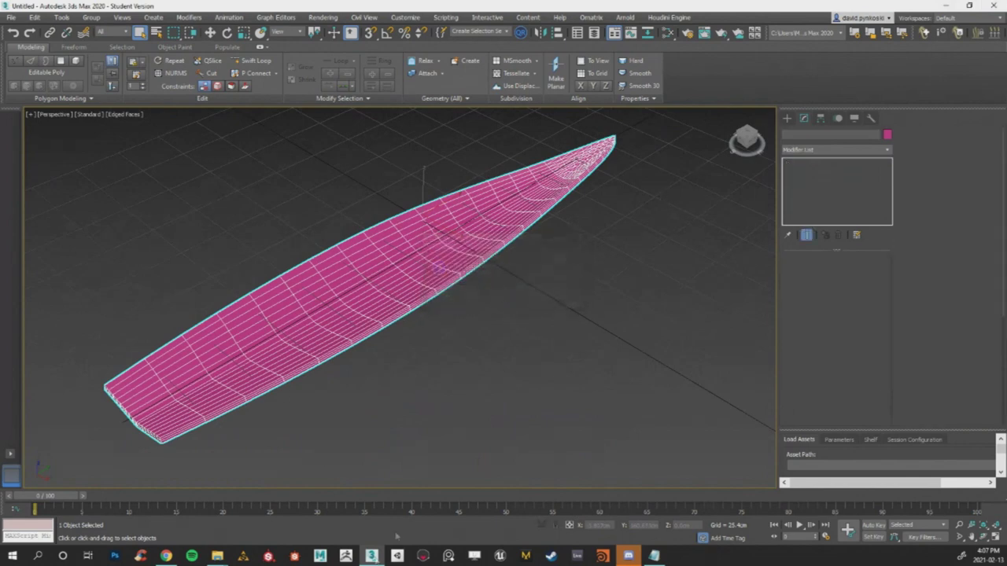
pyautogui.moveTo(217, 556)
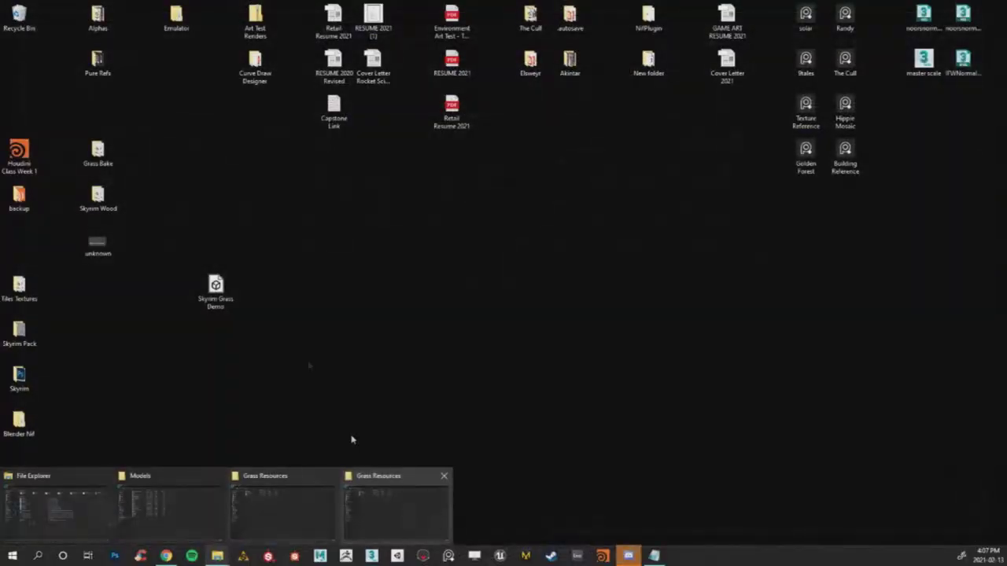
pyautogui.moveTo(216, 287); pyautogui.dragTo(255, 287)
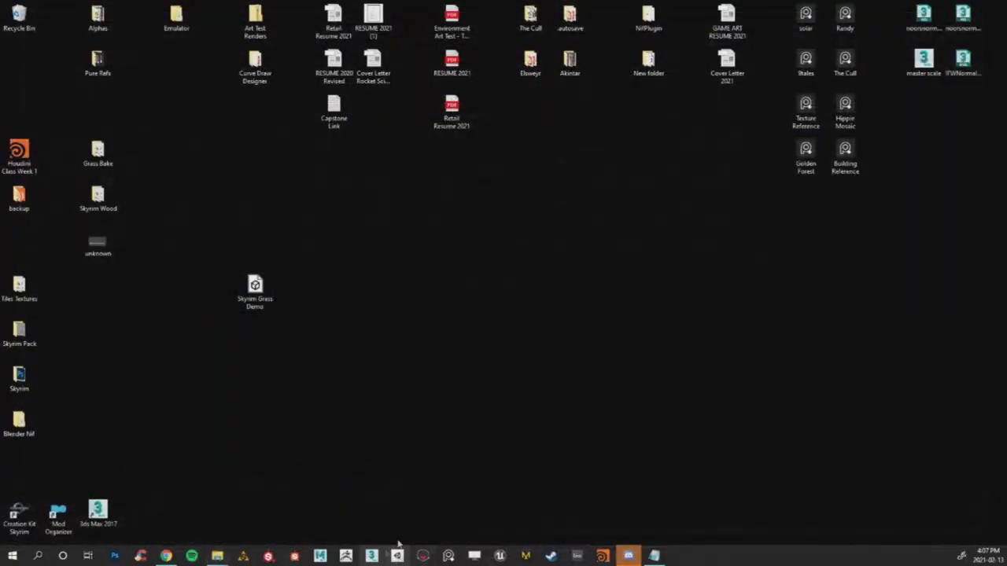
# Launch ZBrush, dismiss its home page and maximize the main window.
pyautogui.click(353, 555)
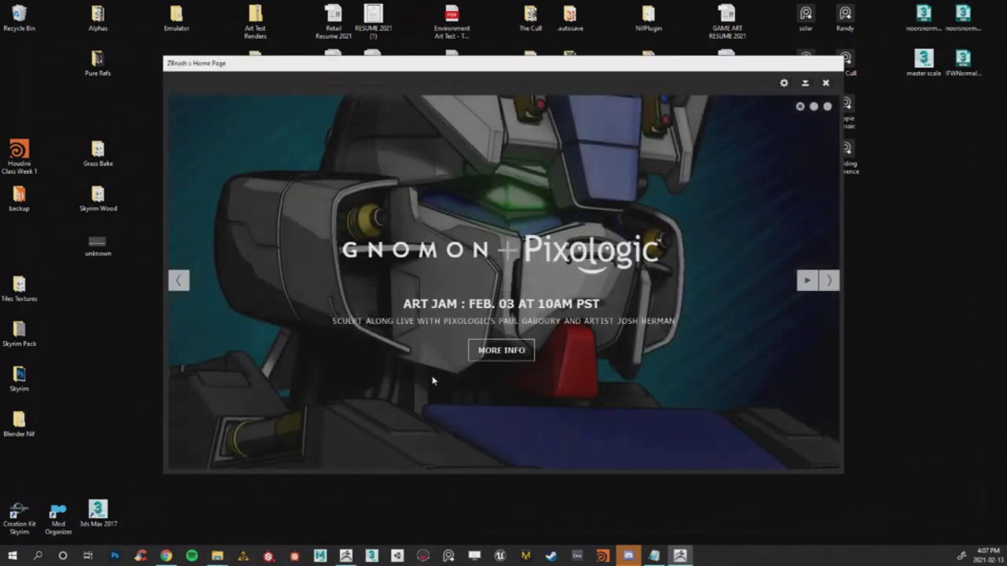
pyautogui.click(825, 82)
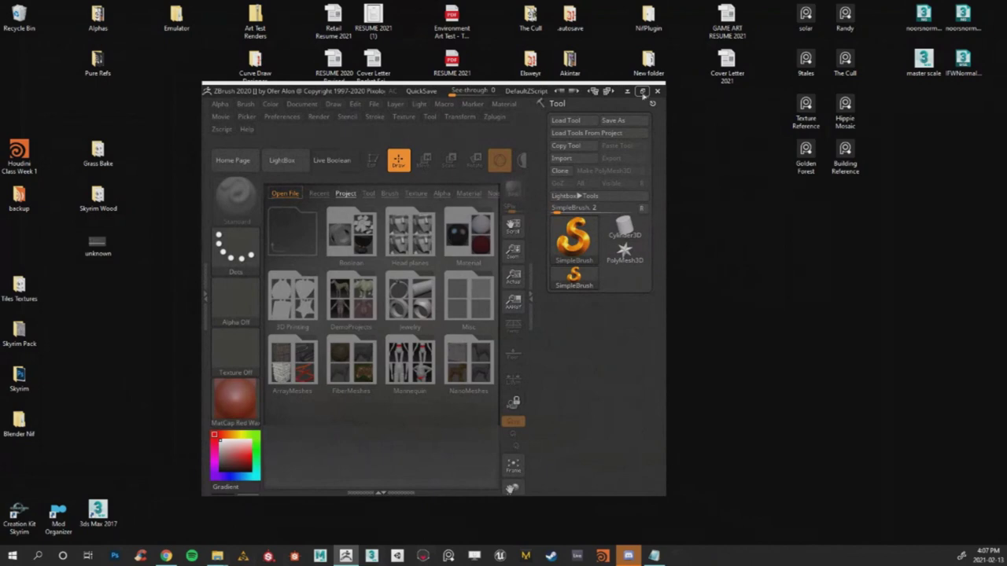
pyautogui.click(641, 92)
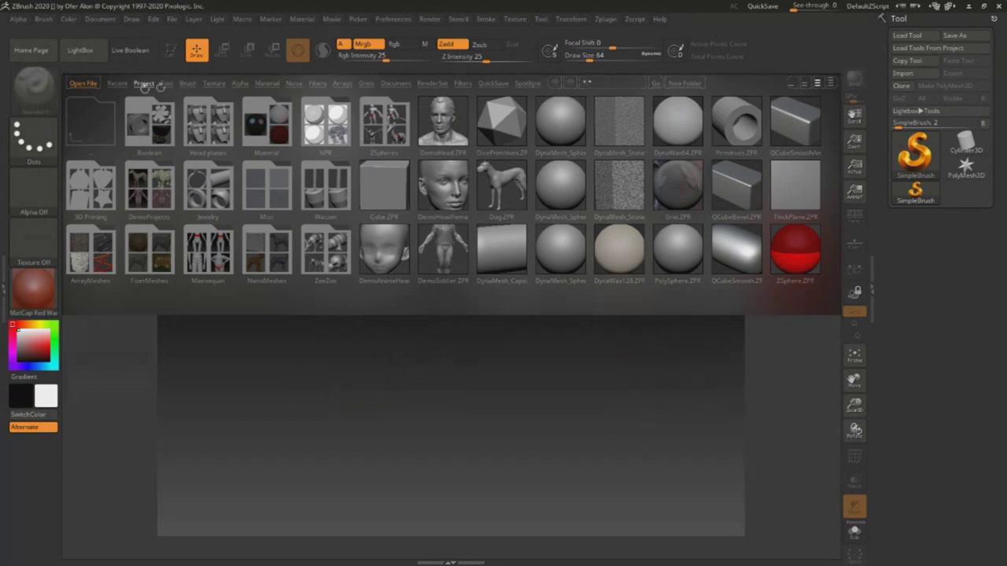
# Import the exported grass blade FBX into ZBrush with the FBX ExportImport plugin.
pyautogui.click(607, 21)
pyautogui.click(642, 139)
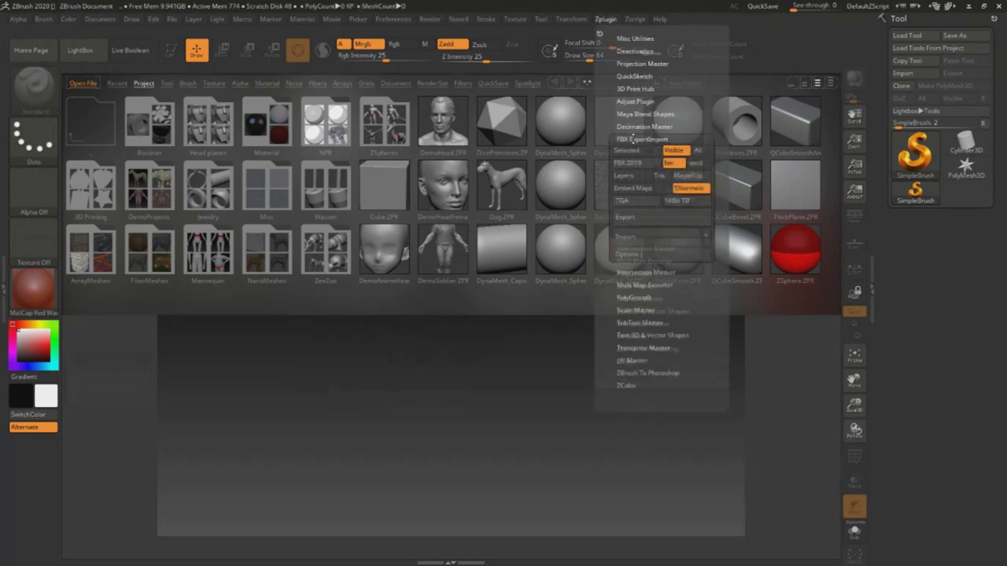
pyautogui.click(637, 233)
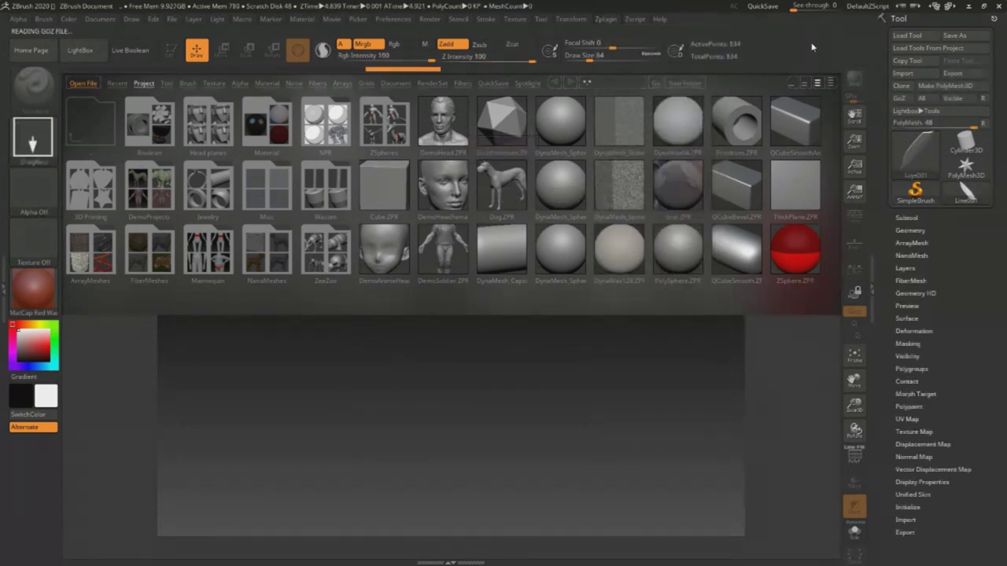
# Browse the recent files in LightBox with a reduced layout, and close ZBrush without saving the project.
pyautogui.click(118, 83)
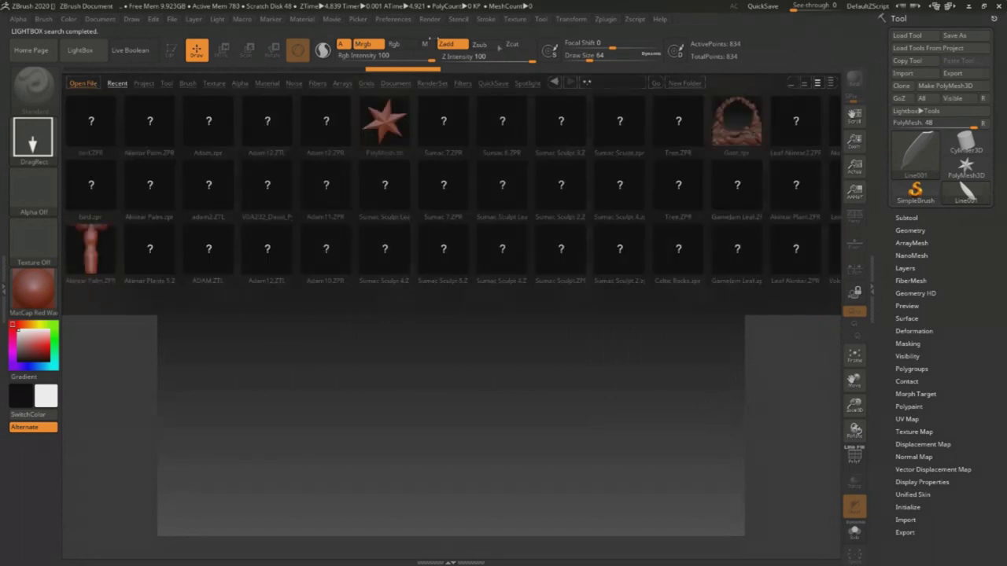
pyautogui.click(830, 82)
pyautogui.click(791, 83)
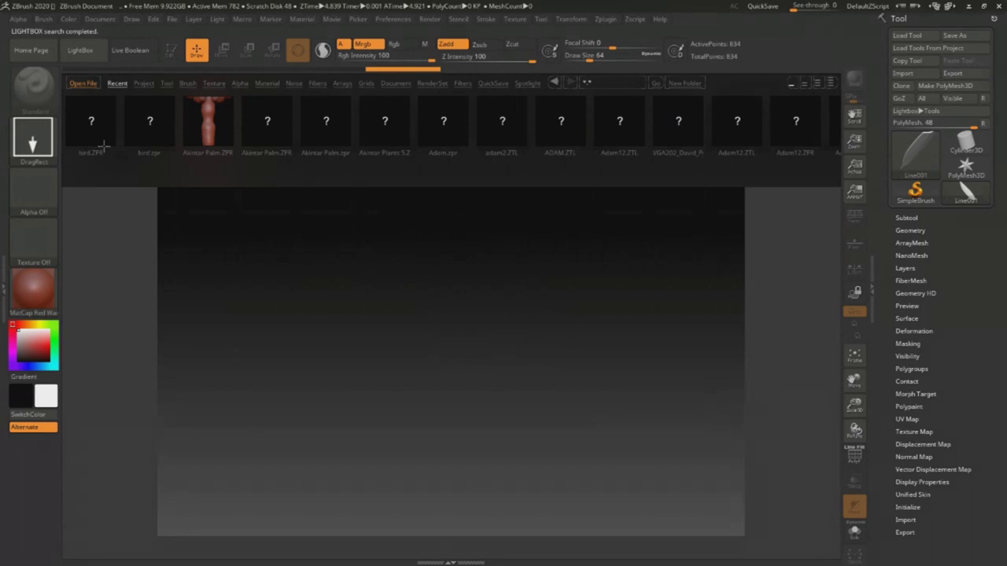
pyautogui.click(999, 6)
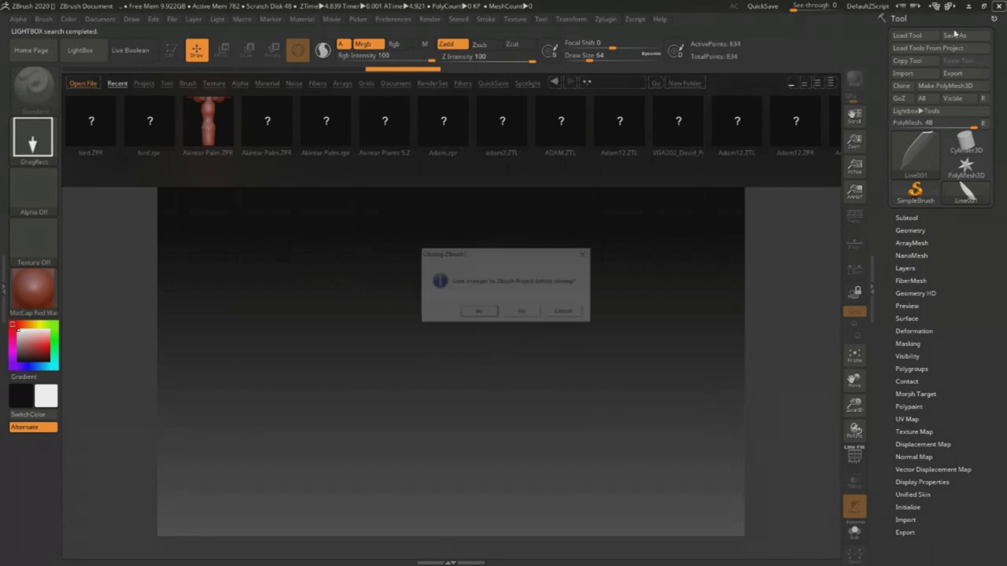
pyautogui.click(522, 314)
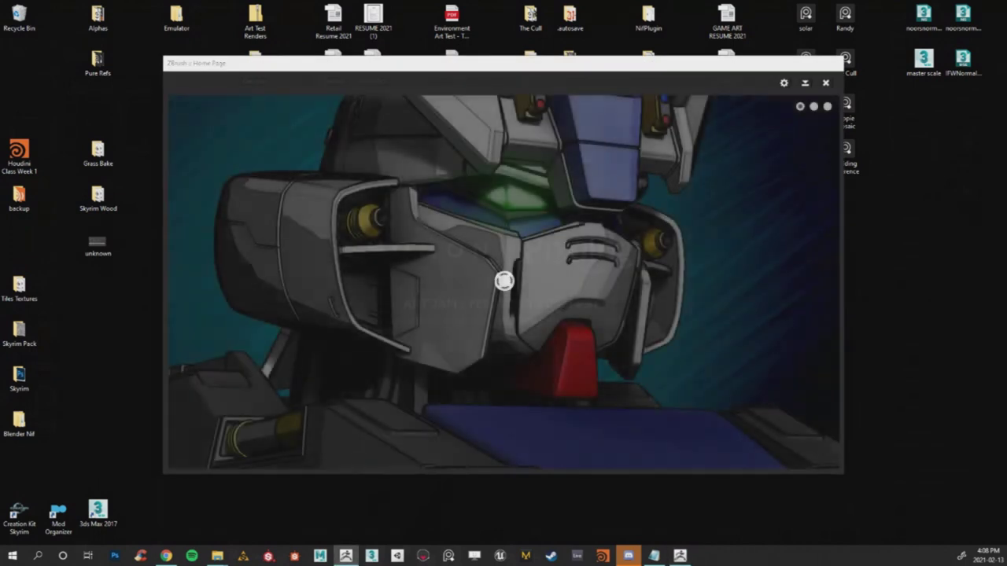
# Dismiss the ZBrush home page and maximize the main window.
pyautogui.click(825, 82)
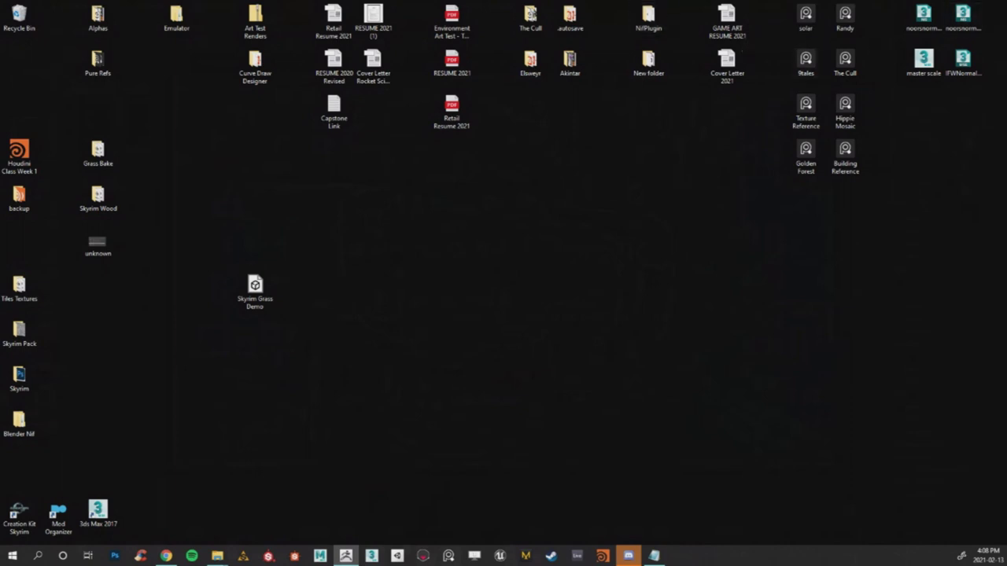
pyautogui.moveTo(1006, 183); pyautogui.dragTo(345, 55)
pyautogui.click(740, 56)
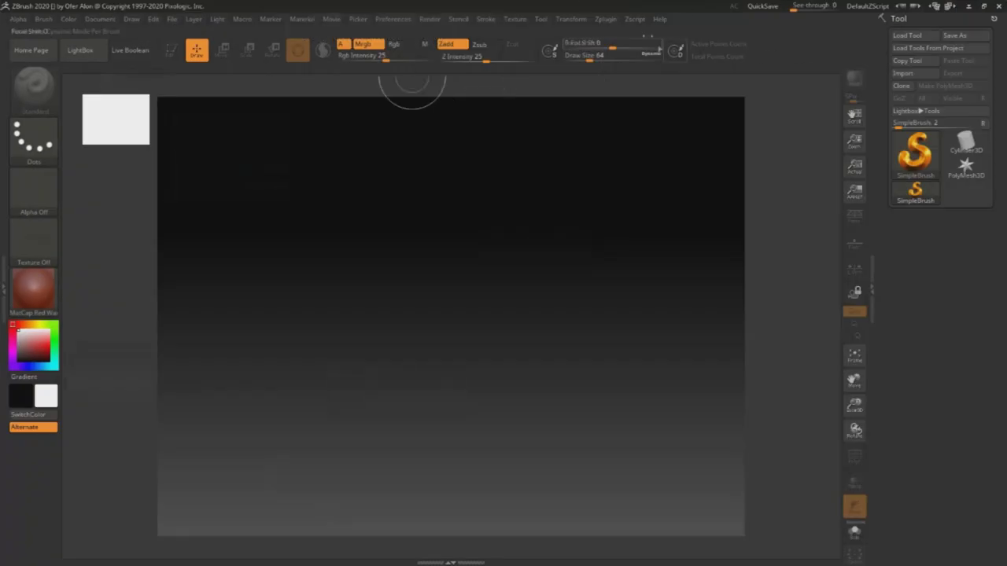
# Import the exported grass blade FBX with the FBX ExportImport plugin and turn on Edit mode for it.
pyautogui.click(605, 22)
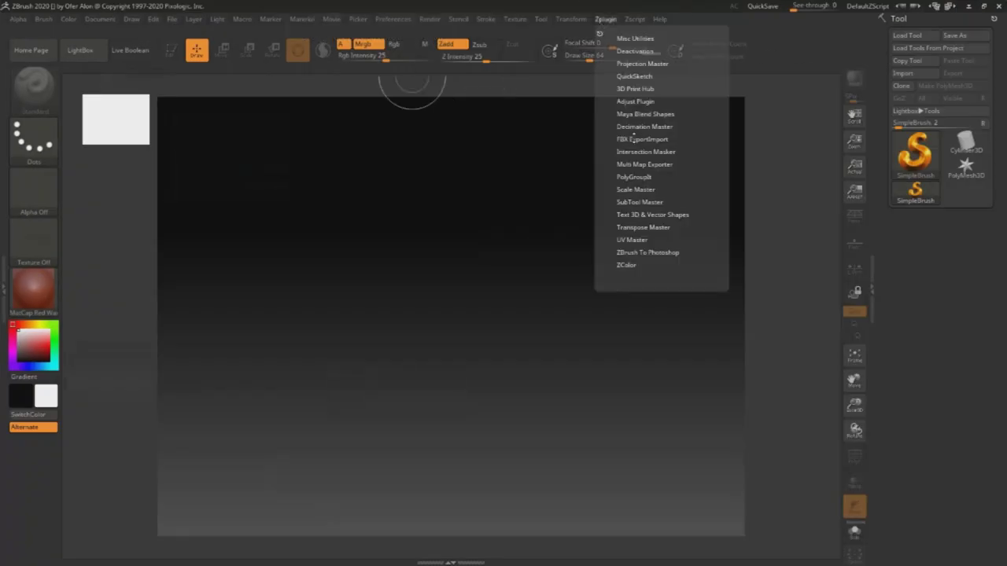
pyautogui.click(634, 139)
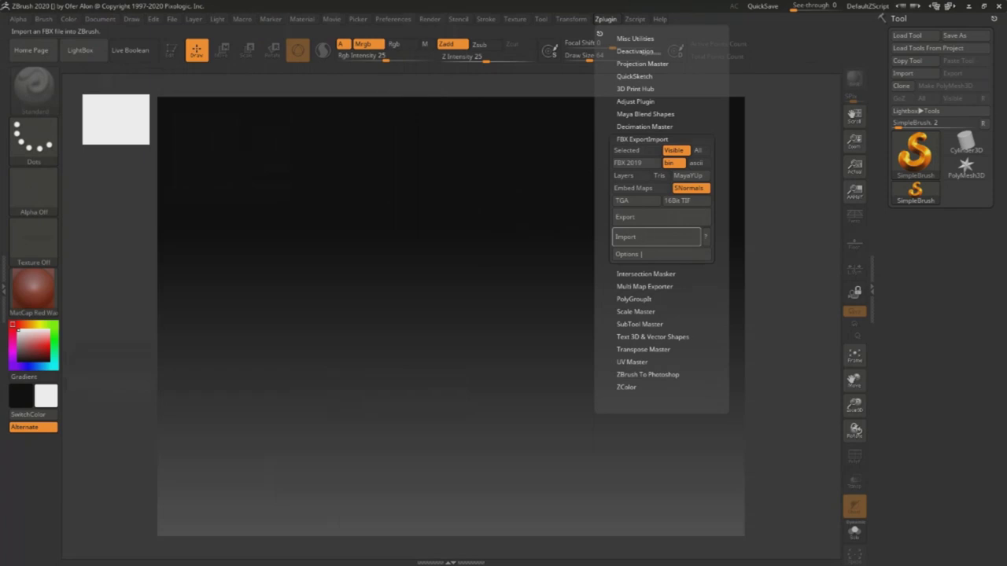
pyautogui.click(656, 236)
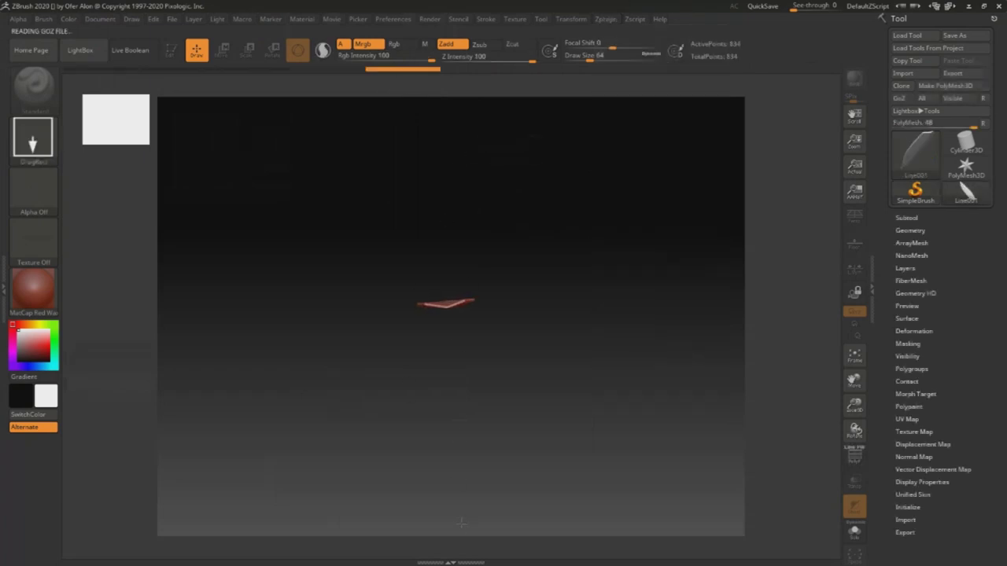
pyautogui.click(171, 50)
pyautogui.moveTo(465, 216); pyautogui.dragTo(462, 320)
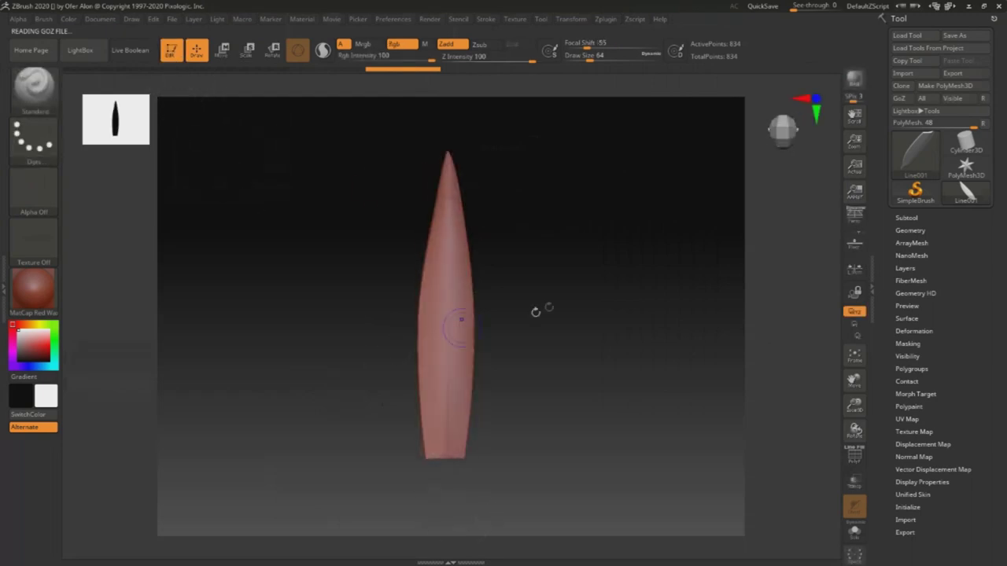
# Retopologize the grass blade with ZRemesher and show its polygon wireframe.
pyautogui.click(910, 230)
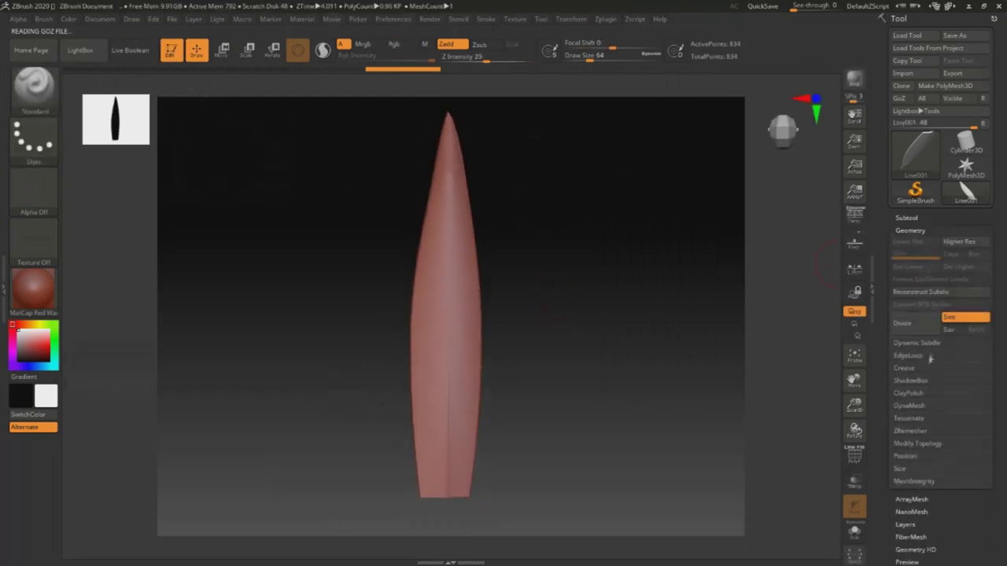
pyautogui.click(933, 431)
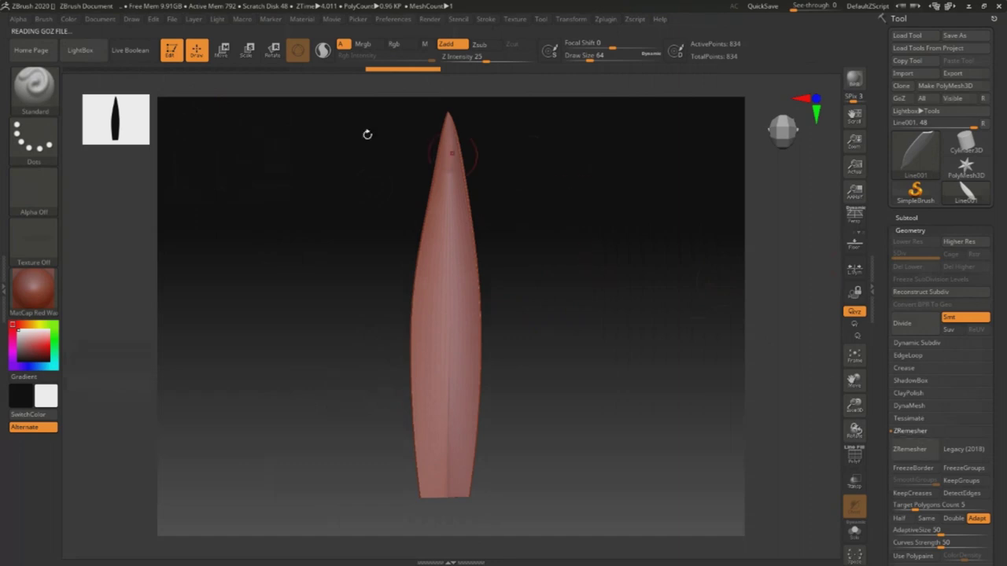
pyautogui.click(854, 455)
pyautogui.click(910, 450)
pyautogui.moveTo(543, 289)
pyautogui.mouseDown()
pyautogui.moveTo(580, 259)
pyautogui.moveTo(559, 250)
pyautogui.moveTo(555, 231)
pyautogui.moveTo(590, 313)
pyautogui.moveTo(600, 250)
pyautogui.moveTo(614, 286)
pyautogui.moveTo(612, 349)
pyautogui.moveTo(611, 292)
pyautogui.moveTo(579, 233)
pyautogui.mouseUp()
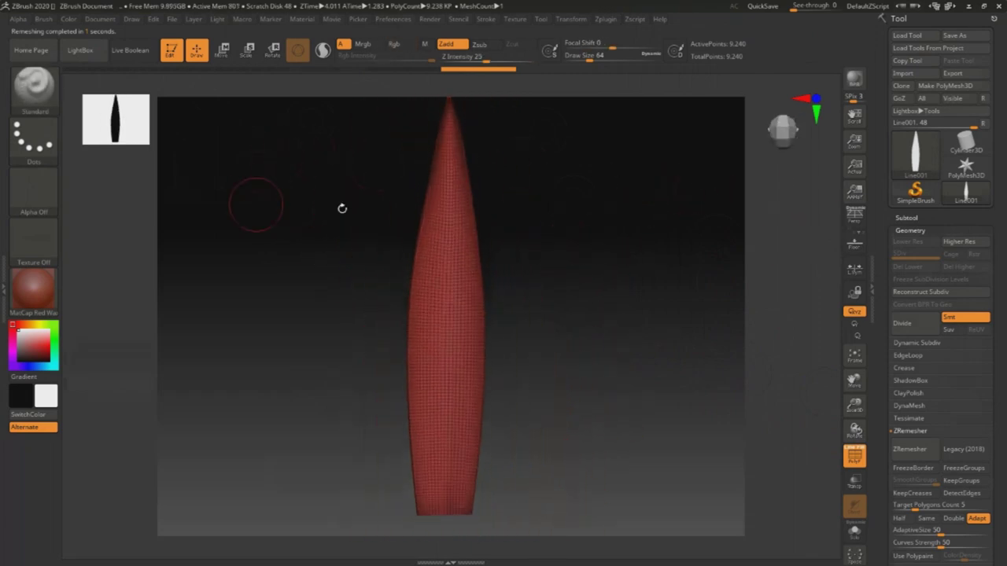
# Divide the remeshed blade up to subdivision level 4.
pyautogui.click(934, 323)
pyautogui.click(933, 324)
pyautogui.click(933, 323)
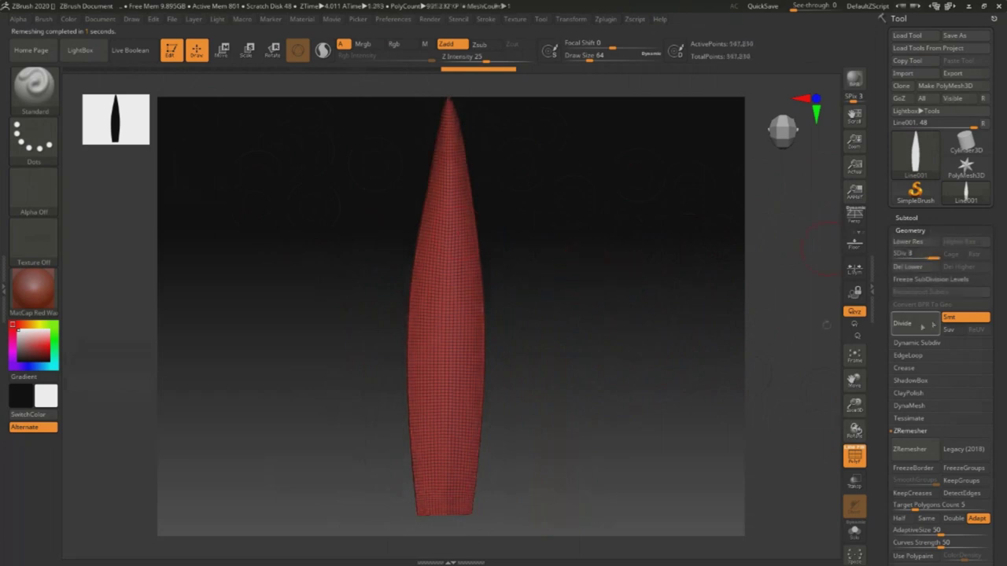
# Choose the DamStandard brush and hide the polygon wireframe for sculpting.
pyautogui.press('b')
pyautogui.press('d')
pyautogui.press('s')
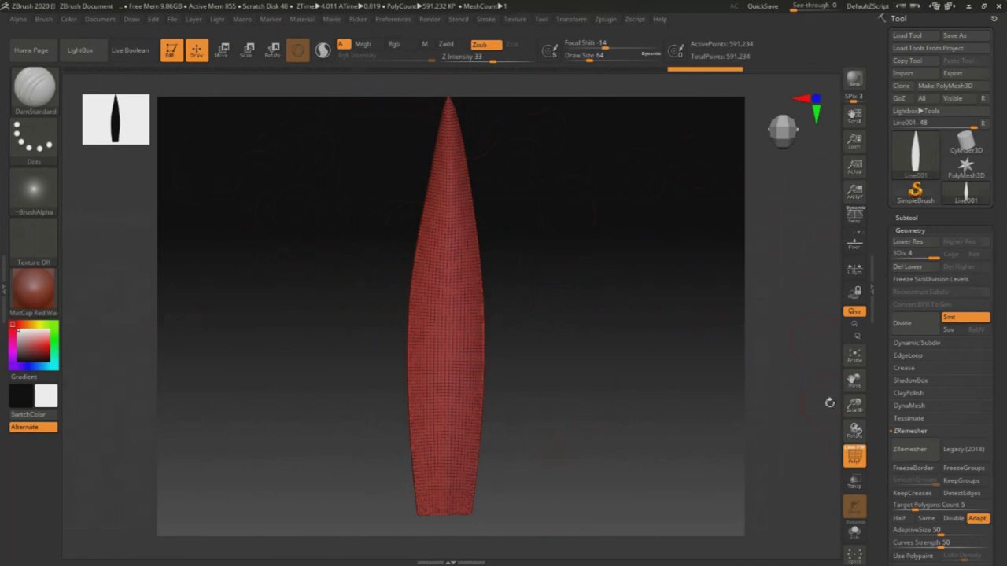
pyautogui.click(854, 455)
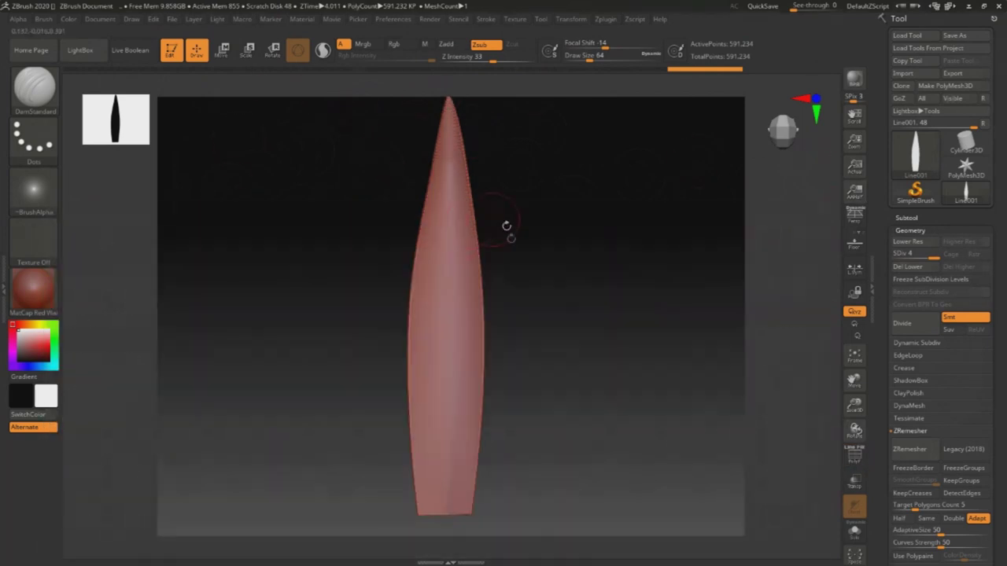
pyautogui.moveTo(475, 362); pyautogui.dragTo(512, 314)
pyautogui.hotkey('ctrl', 'z')
pyautogui.hotkey('ctrl', 'z')
# Carve a row of short diagonal vein grooves along the blade's right side from the base towards the tip.
pyautogui.moveTo(513, 428)
pyautogui.keyDown('ctrl'); pyautogui.mouseDown(button='right')
pyautogui.moveTo(519, 421)
pyautogui.moveTo(498, 426)
pyautogui.mouseUp(button='right'); pyautogui.keyUp('ctrl')
pyautogui.moveTo(461, 474); pyautogui.dragTo(487, 412)
pyautogui.moveTo(465, 456); pyautogui.dragTo(511, 319)
pyautogui.moveTo(470, 355)
pyautogui.mouseDown()
pyautogui.moveTo(495, 307)
pyautogui.moveTo(469, 228)
pyautogui.mouseUp()
pyautogui.moveTo(467, 282); pyautogui.dragTo(481, 226)
pyautogui.moveTo(465, 267)
pyautogui.mouseDown()
pyautogui.moveTo(454, 198)
pyautogui.moveTo(460, 149)
pyautogui.mouseUp()
pyautogui.keyDown('alt'); pyautogui.moveTo(556, 201); pyautogui.dragTo(536, 274); pyautogui.keyUp('alt')
pyautogui.moveTo(563, 347); pyautogui.dragTo(554, 325)
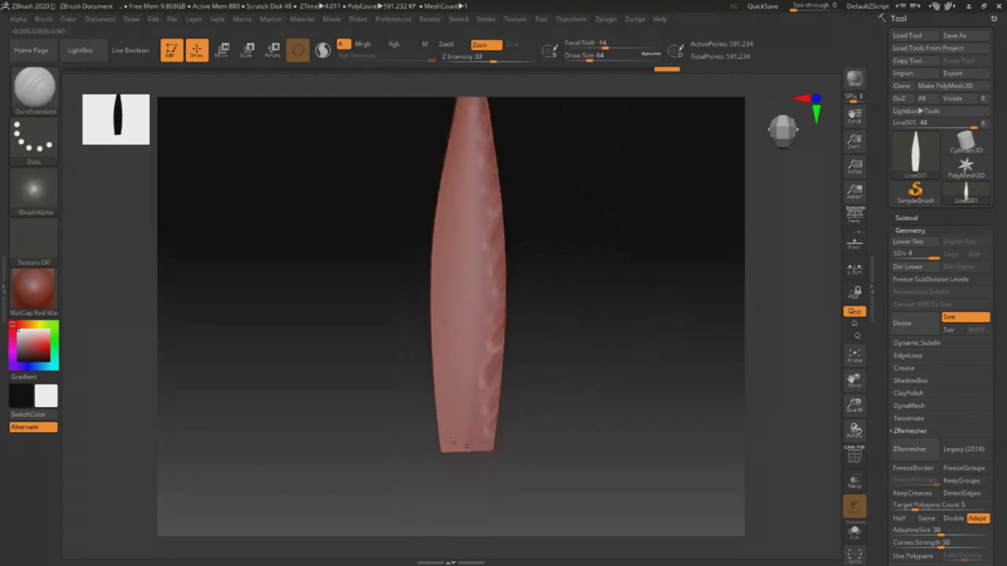
# Carve matching diagonal vein grooves along the blade's left side from the base upwards.
pyautogui.moveTo(455, 434)
pyautogui.mouseDown()
pyautogui.moveTo(385, 371)
pyautogui.moveTo(390, 301)
pyautogui.mouseUp()
pyautogui.moveTo(451, 321); pyautogui.dragTo(391, 268)
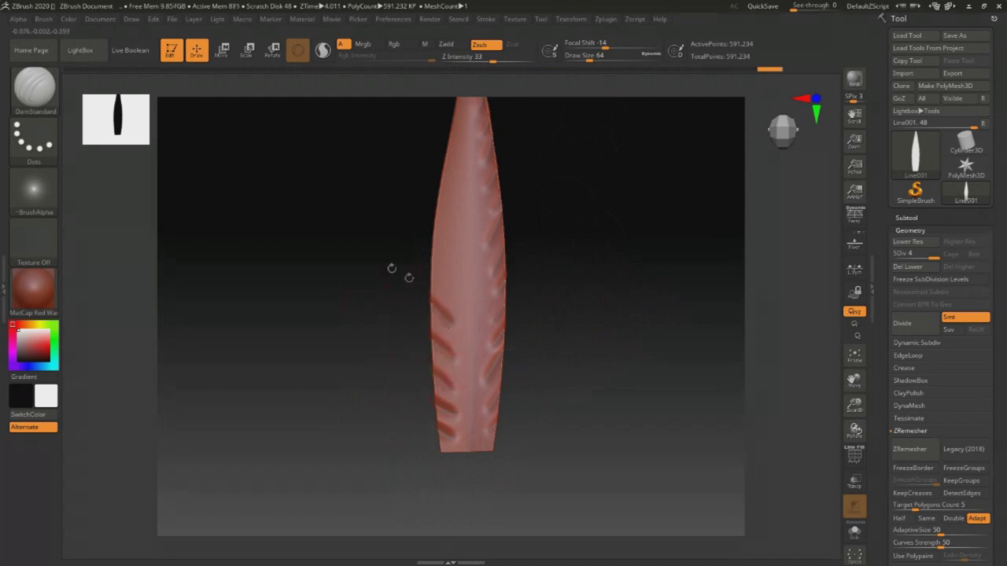
pyautogui.moveTo(451, 304)
pyautogui.mouseDown()
pyautogui.moveTo(387, 242)
pyautogui.moveTo(420, 339)
pyautogui.moveTo(414, 289)
pyautogui.mouseUp()
pyautogui.moveTo(462, 312); pyautogui.dragTo(419, 253)
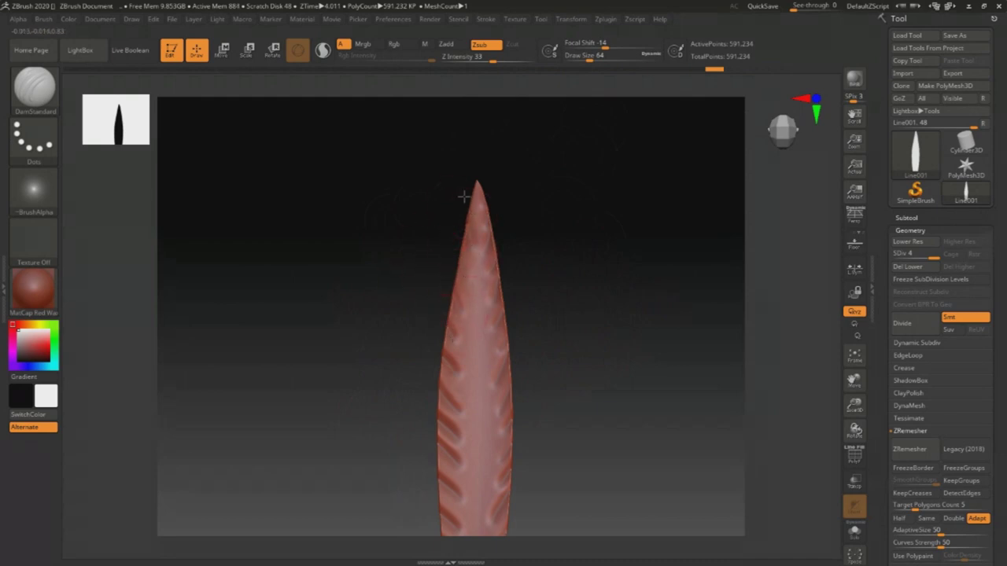
pyautogui.keyDown('alt'); pyautogui.moveTo(575, 219); pyautogui.dragTo(575, 290); pyautogui.keyUp('alt')
# Rework the grooves on the upper part of the blade and divide the mesh once more.
pyautogui.moveTo(452, 228); pyautogui.dragTo(445, 369)
pyautogui.hotkey('ctrl', 'z')
pyautogui.moveTo(472, 321); pyautogui.dragTo(448, 359)
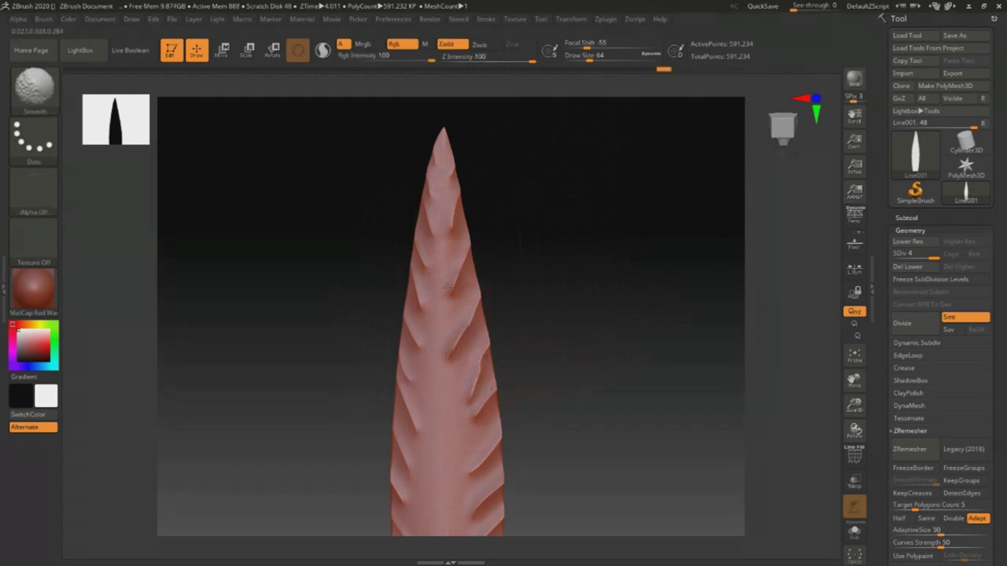
pyautogui.keyDown('shift'); pyautogui.moveTo(513, 309); pyautogui.dragTo(569, 317); pyautogui.keyUp('shift')
pyautogui.keyDown('ctrl'); pyautogui.moveTo(570, 317); pyautogui.dragTo(572, 245, button='right'); pyautogui.keyUp('ctrl')
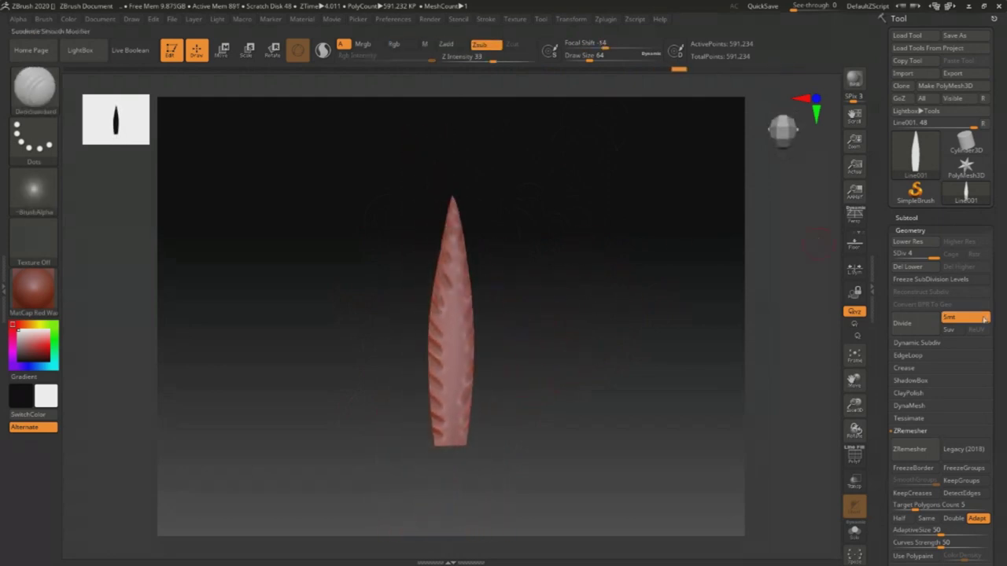
pyautogui.click(918, 331)
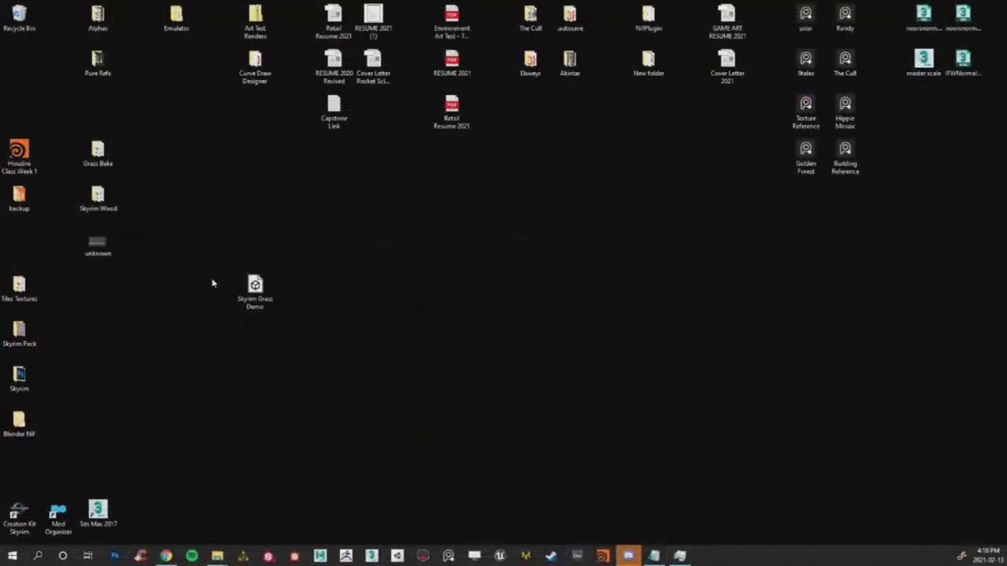
# Open the Grass Resources folder inside Grass Bake on the desktop and preview grass blade.fbx in 3D Viewer.
pyautogui.doubleClick(98, 153)
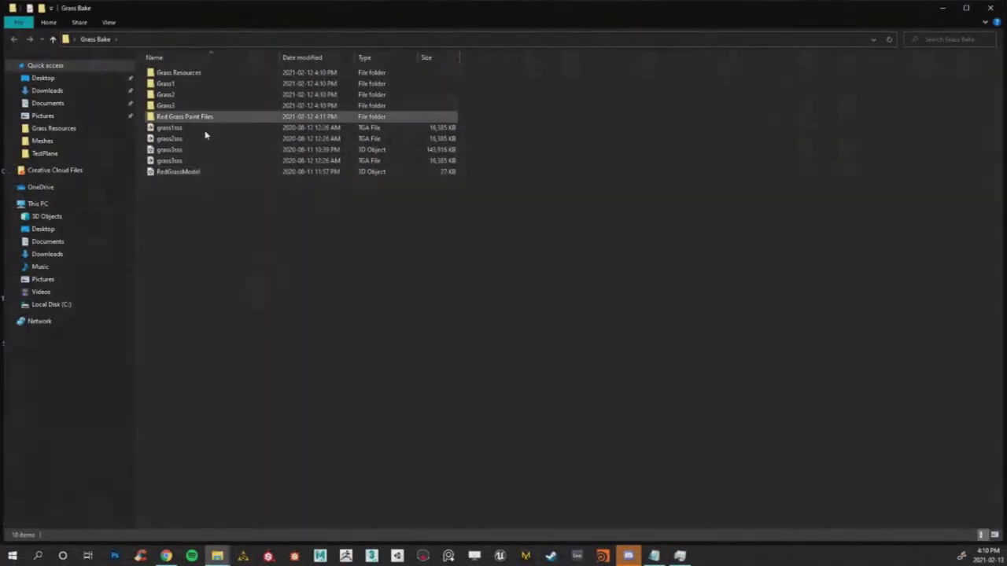
pyautogui.doubleClick(202, 73)
pyautogui.doubleClick(196, 76)
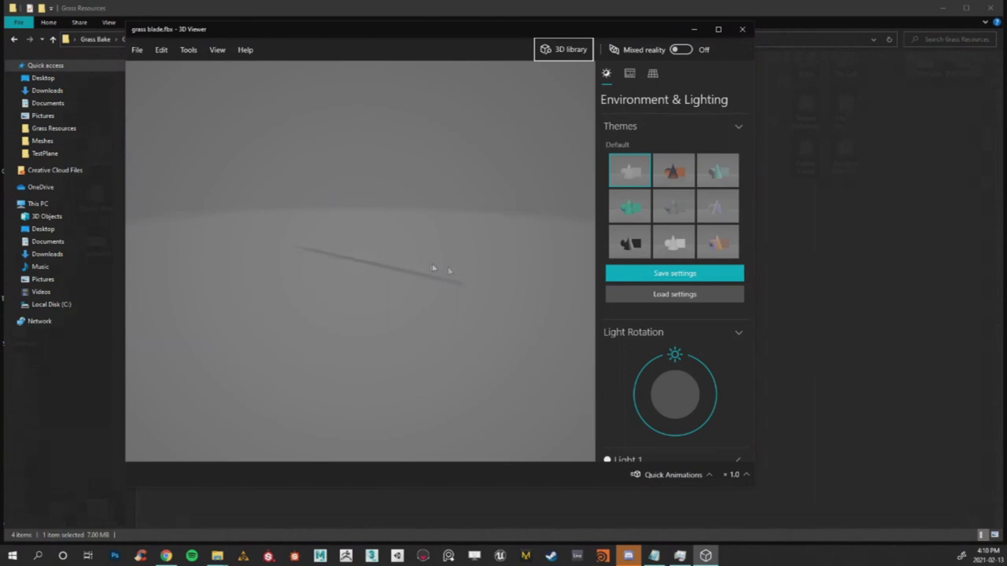
pyautogui.moveTo(441, 270); pyautogui.dragTo(406, 239)
pyautogui.click(741, 30)
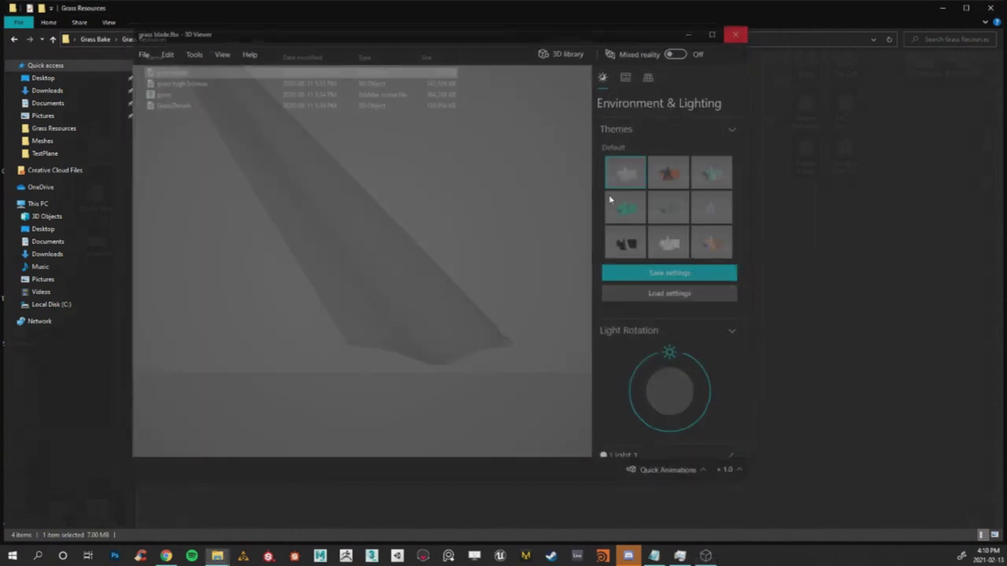
pyautogui.click(583, 115)
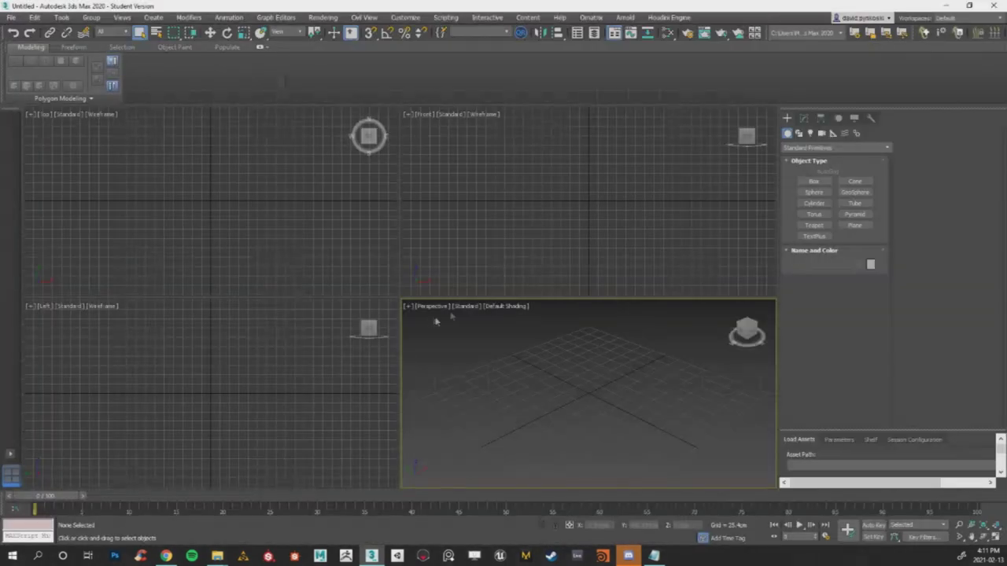
# Maximize the Perspective viewport in 3ds Max.
pyautogui.click(408, 308)
pyautogui.click(416, 317)
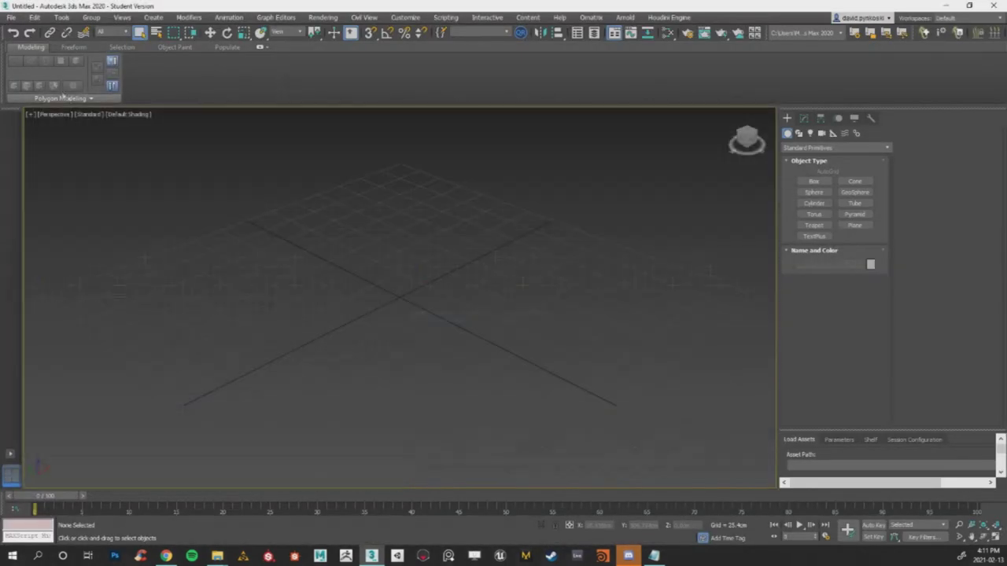
pyautogui.click(11, 17)
pyautogui.click(166, 11)
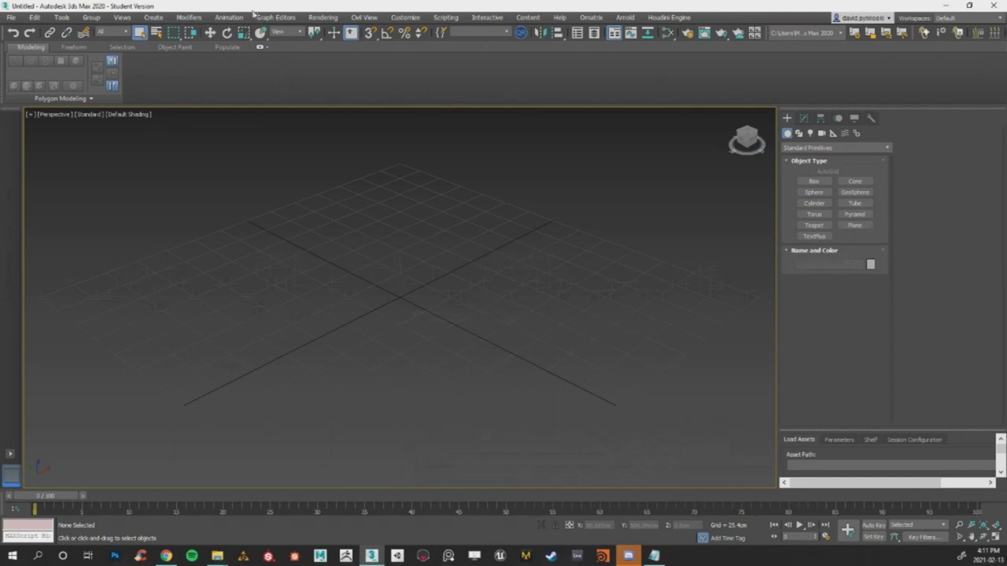
# Try to import the Skyrim Grass Demo file from the desktop.
pyautogui.click(13, 17)
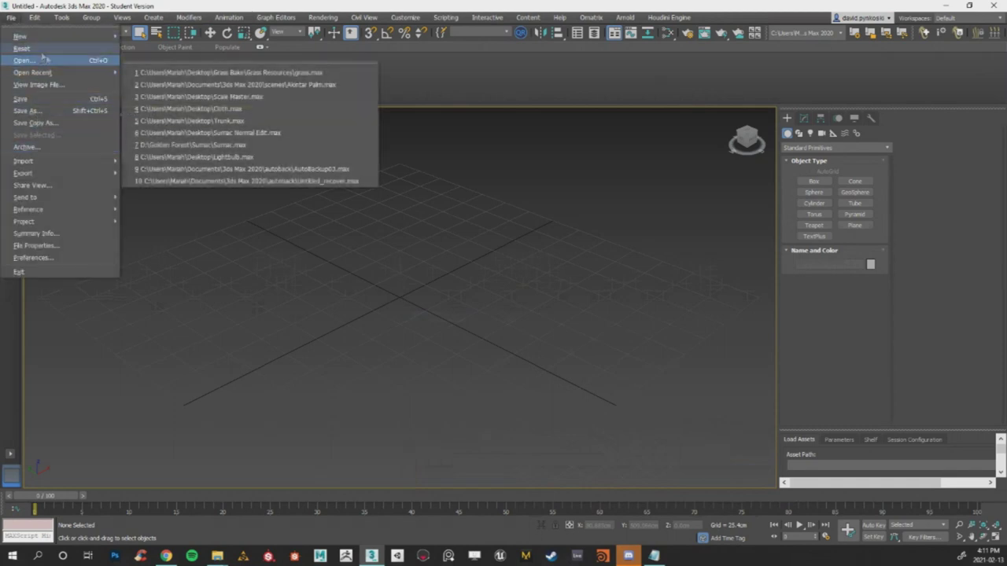
pyautogui.moveTo(62, 163)
pyautogui.click(153, 161)
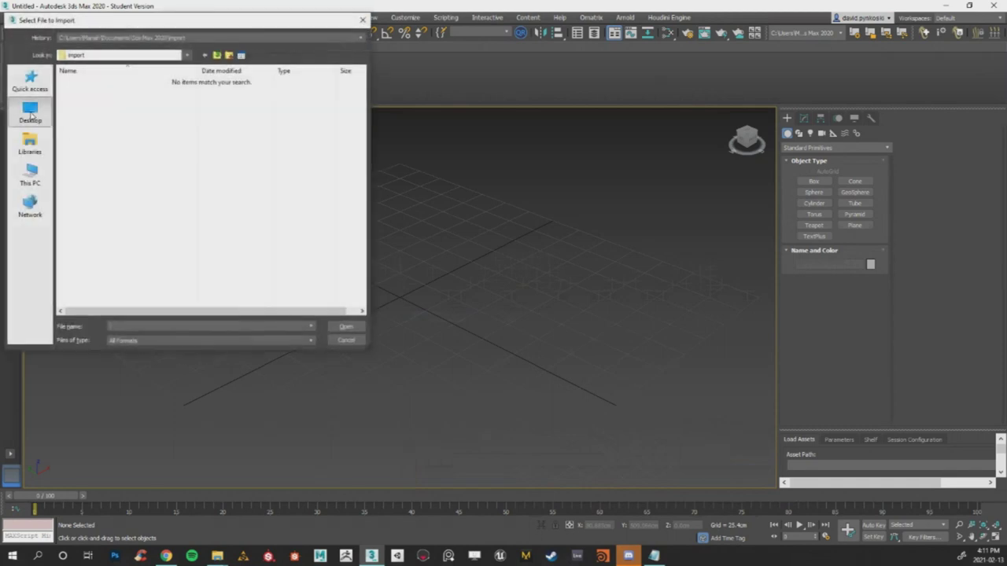
pyautogui.doubleClick(244, 301)
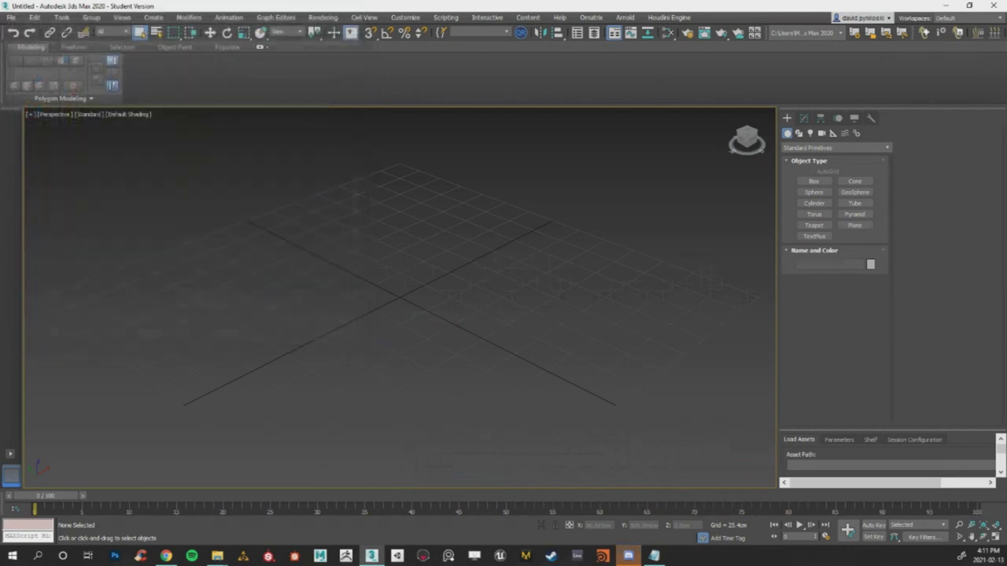
# Import the grass blade file from the desktop's Grass Bake > Grass Resources folder into the scene.
pyautogui.click(11, 16)
pyautogui.moveTo(111, 161)
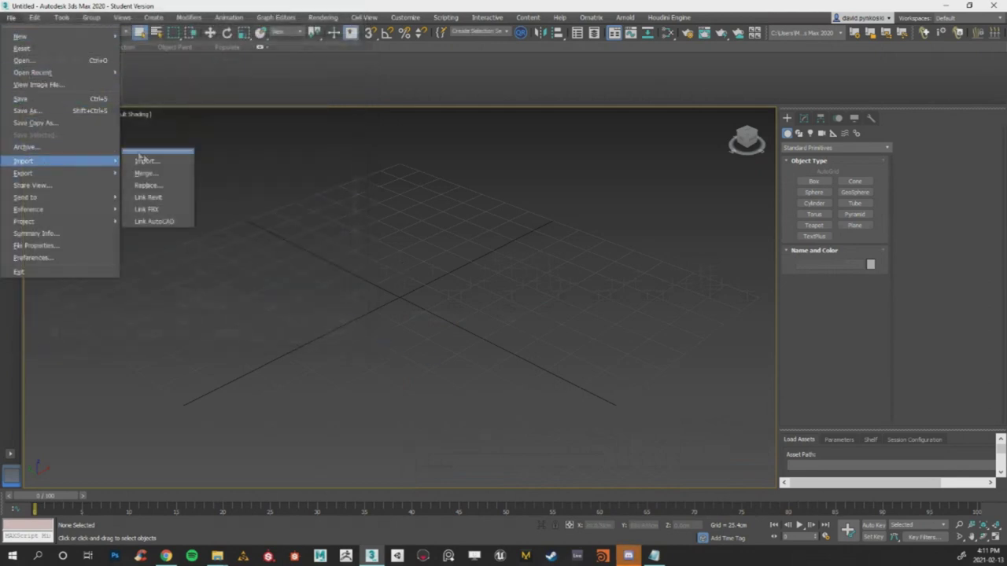
pyautogui.click(147, 162)
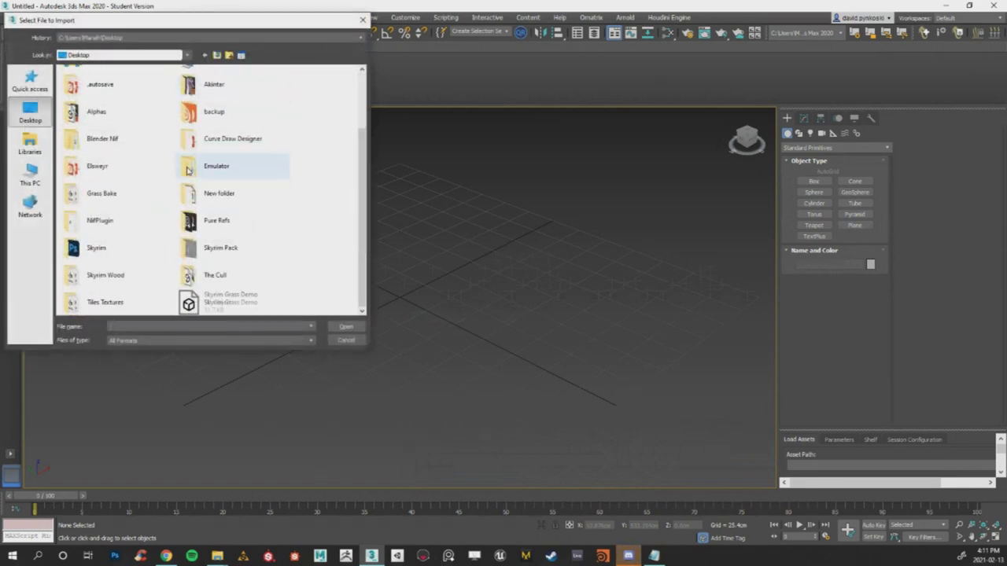
pyautogui.doubleClick(146, 201)
pyautogui.doubleClick(130, 82)
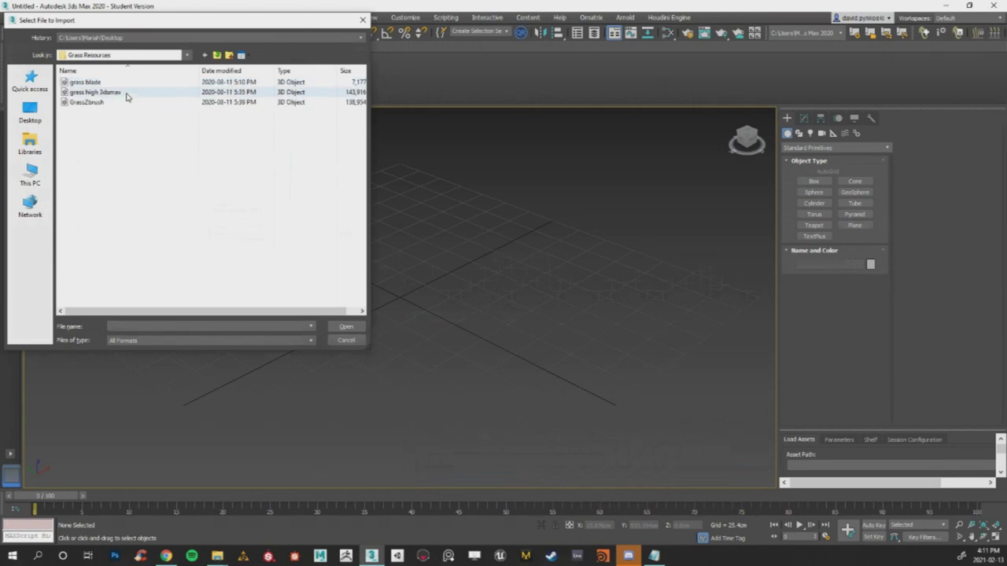
pyautogui.doubleClick(117, 83)
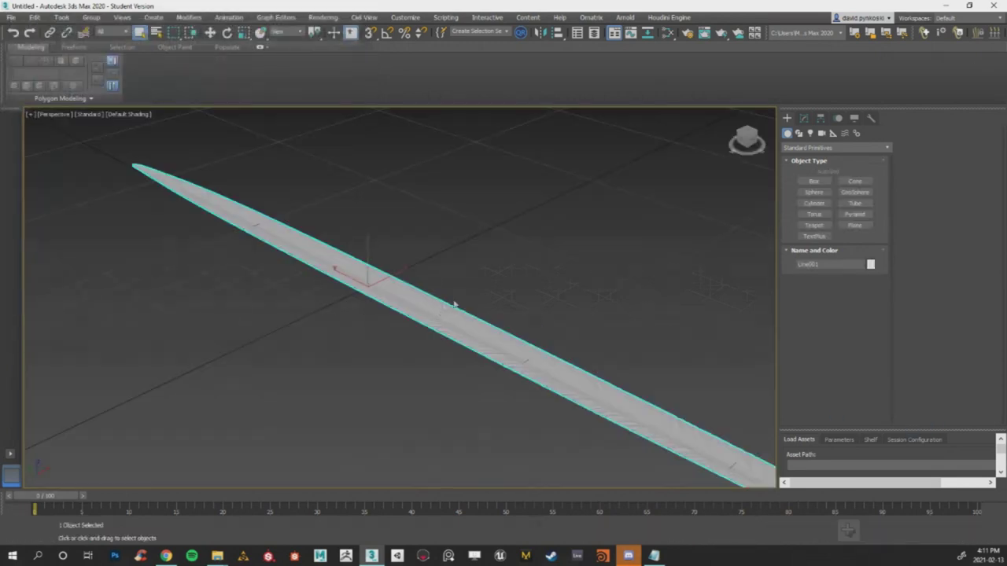
# Move the imported grass blade along the negative X axis, away from the grid centre.
pyautogui.keyDown('alt'); pyautogui.moveTo(619, 245); pyautogui.dragTo(568, 299, button='middle'); pyautogui.keyUp('alt')
pyautogui.keyDown('alt'); pyautogui.moveTo(731, 113); pyautogui.dragTo(532, 250, button='middle'); pyautogui.keyUp('alt')
pyautogui.scroll(-3, 531, 249)
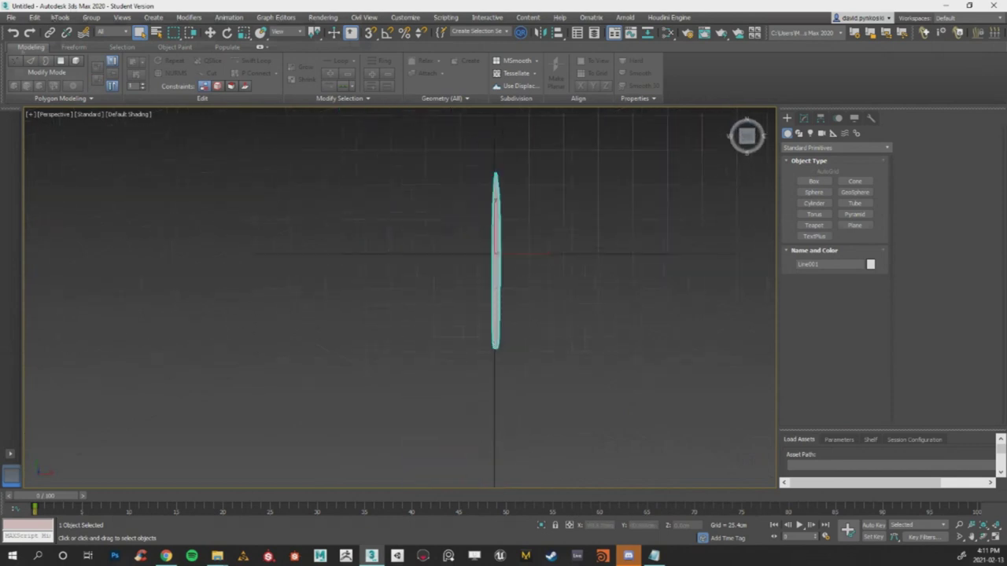
pyautogui.press('w')
pyautogui.keyDown('alt'); pyautogui.moveTo(472, 243); pyautogui.dragTo(530, 252, button='middle'); pyautogui.keyUp('alt')
pyautogui.moveTo(530, 252)
pyautogui.mouseDown()
pyautogui.moveTo(489, 260)
pyautogui.moveTo(531, 271)
pyautogui.mouseUp()
pyautogui.hotkey('ctrl', 'w')
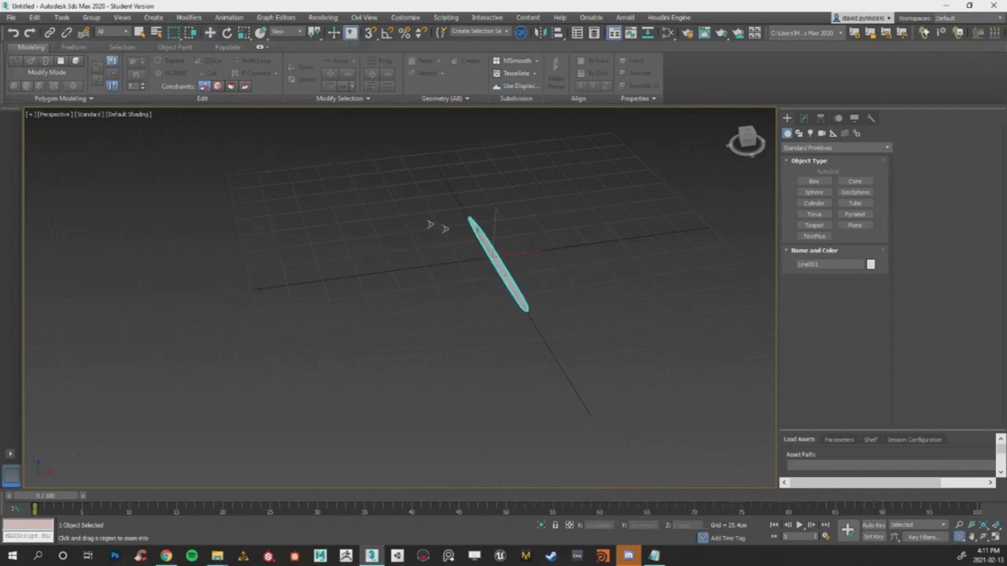
pyautogui.moveTo(420, 196); pyautogui.dragTo(420, 118)
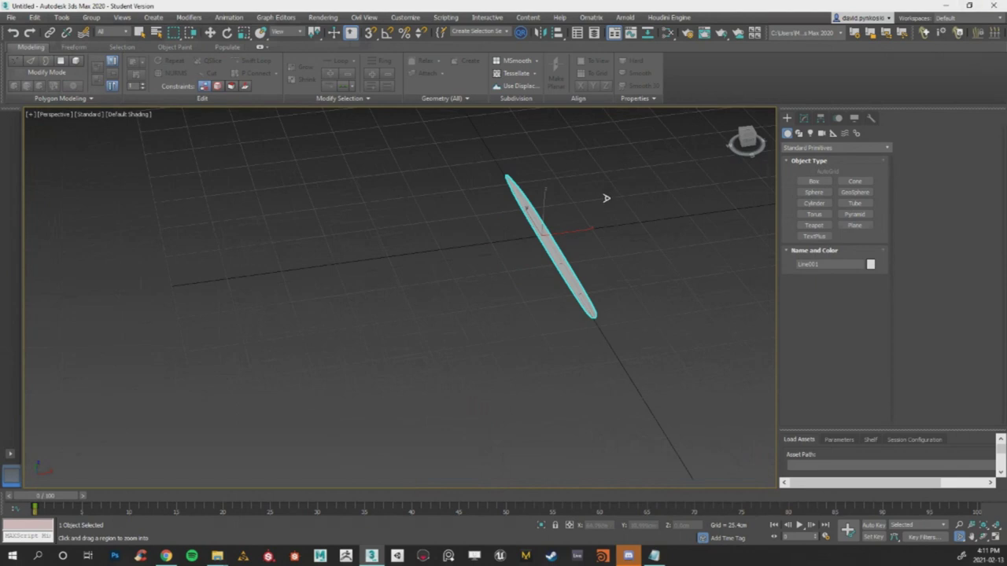
pyautogui.press('w')
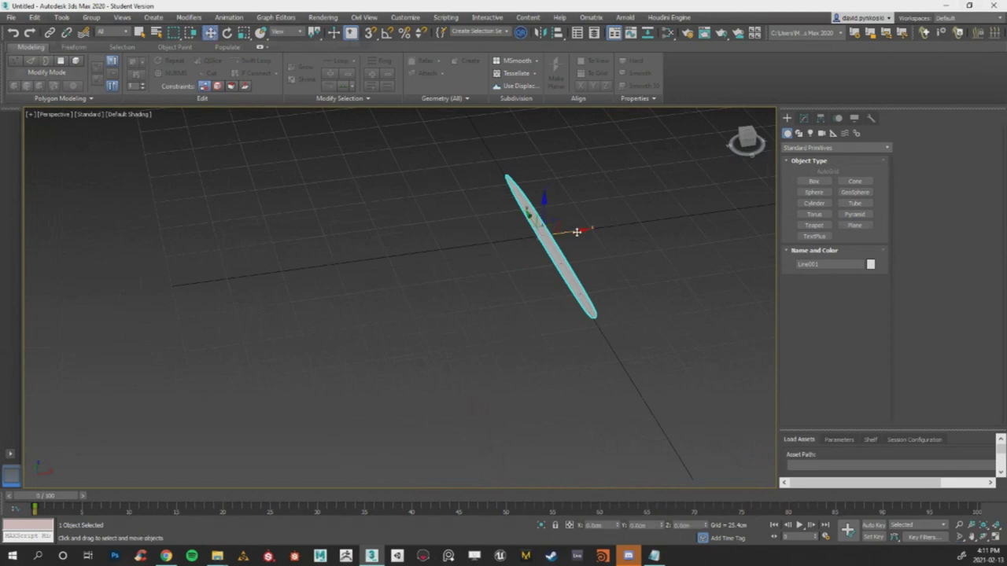
pyautogui.moveTo(576, 232); pyautogui.dragTo(534, 249)
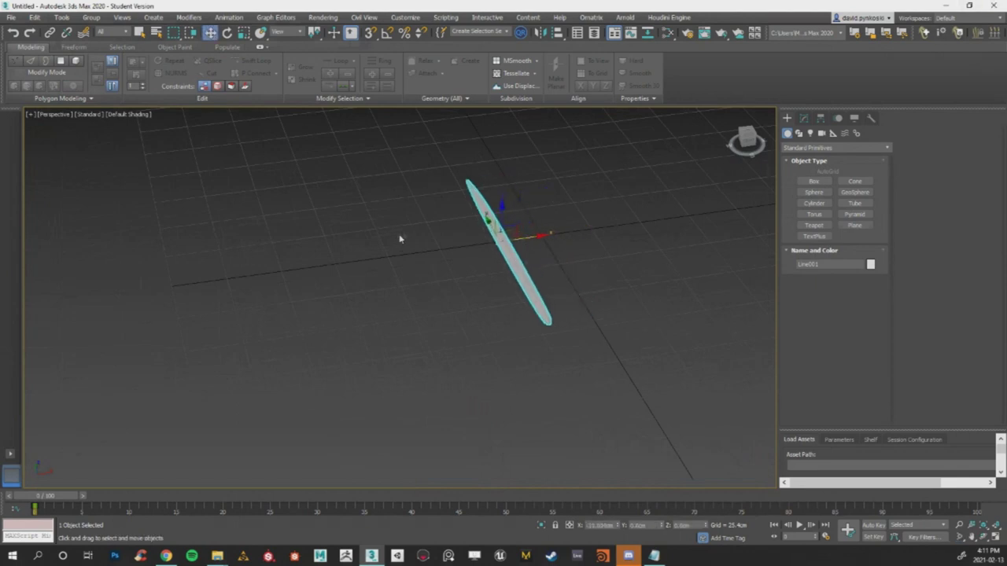
# Clone the grass blade as copies spaced along the X axis at varying heights.
pyautogui.moveTo(520, 242)
pyautogui.keyDown('shift'); pyautogui.mouseDown()
pyautogui.moveTo(555, 236)
pyautogui.moveTo(533, 193)
pyautogui.moveTo(549, 223)
pyautogui.moveTo(578, 212)
pyautogui.mouseUp(); pyautogui.keyUp('shift')
pyautogui.press('Return')
pyautogui.click(509, 325)
pyautogui.click(510, 323)
pyautogui.scroll(5, 563, 282)
pyautogui.scroll(-6, 563, 281)
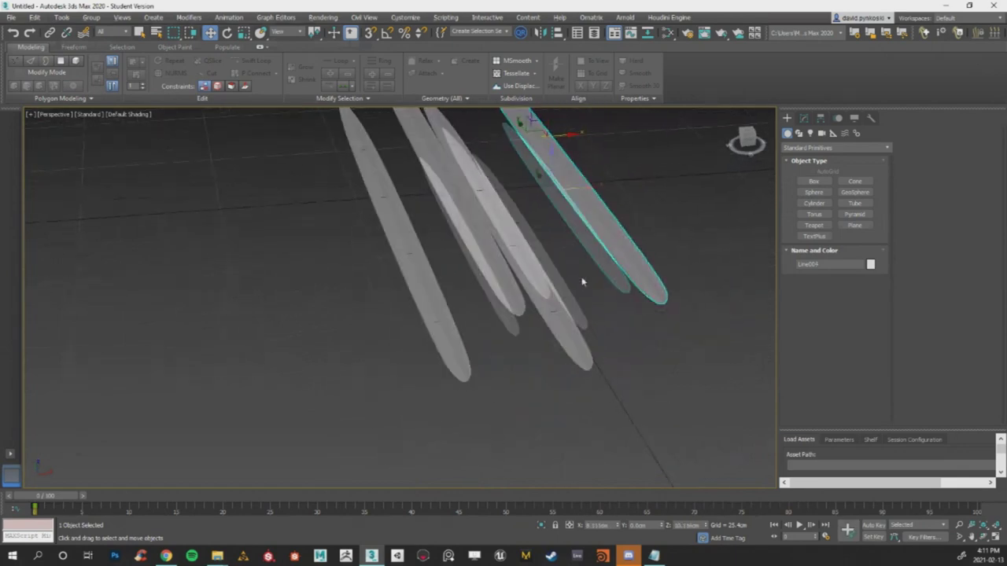
# Clone more blade copies beyond the far end of the row, one above it, and one beyond the opposite end.
pyautogui.moveTo(538, 206)
pyautogui.keyDown('shift'); pyautogui.mouseDown()
pyautogui.moveTo(571, 252)
pyautogui.moveTo(621, 247)
pyautogui.mouseUp(); pyautogui.keyUp('shift')
pyautogui.click(509, 321)
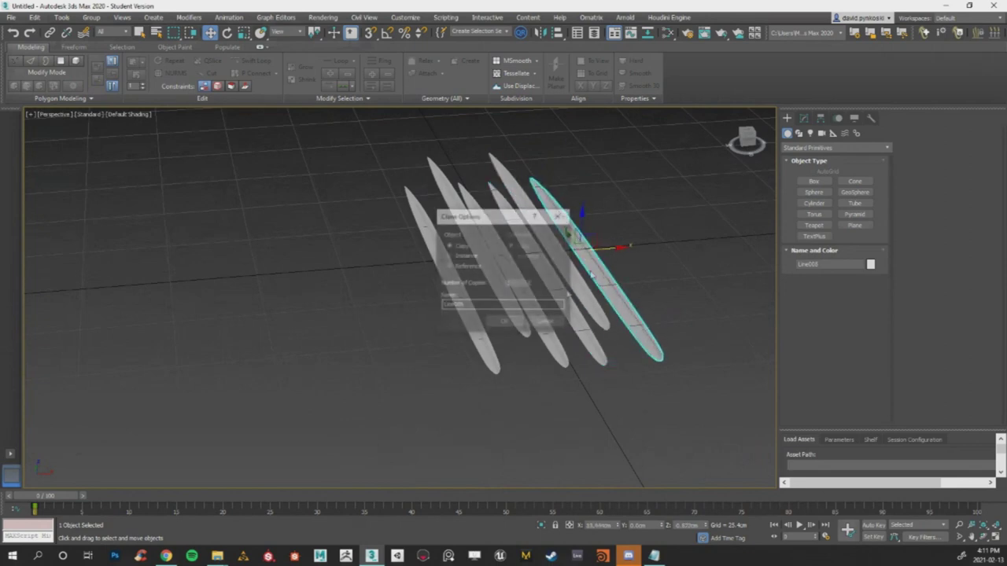
pyautogui.click(503, 322)
pyautogui.keyDown('alt'); pyautogui.moveTo(618, 274); pyautogui.dragTo(611, 268, button='middle'); pyautogui.keyUp('alt')
pyautogui.keyDown('shift'); pyautogui.moveTo(584, 219); pyautogui.dragTo(587, 178); pyautogui.keyUp('shift')
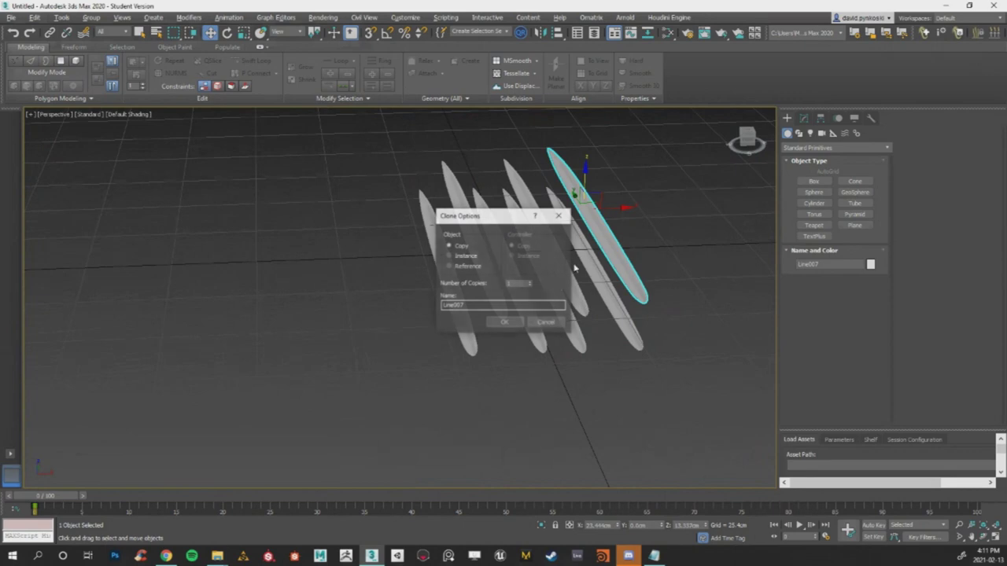
pyautogui.click(504, 321)
pyautogui.moveTo(611, 207)
pyautogui.keyDown('shift'); pyautogui.mouseDown()
pyautogui.moveTo(414, 231)
pyautogui.moveTo(418, 244)
pyautogui.mouseUp(); pyautogui.keyUp('shift')
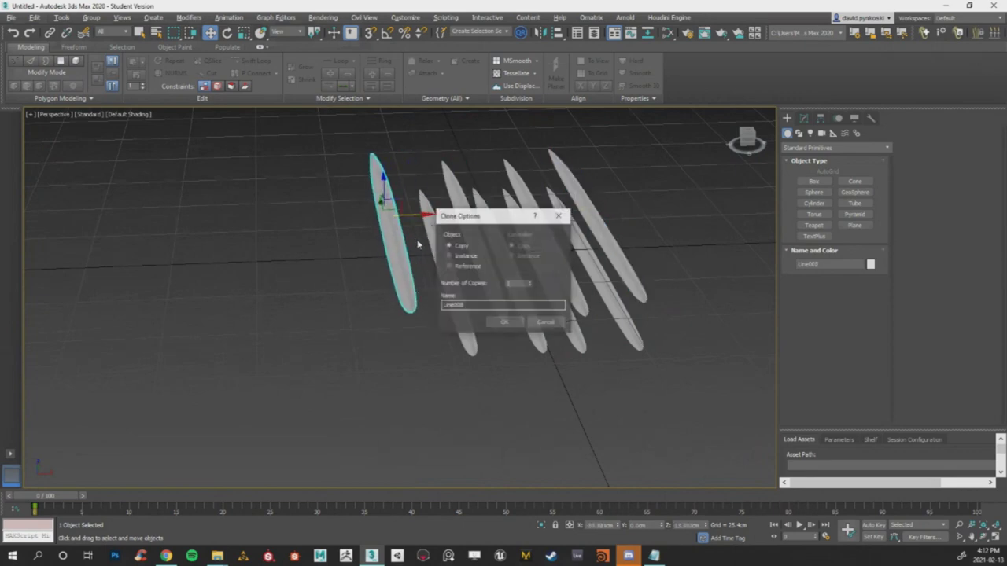
pyautogui.click(504, 321)
# Scale down the leftmost grass blade and the blade beside it.
pyautogui.press('e')
pyautogui.press('r')
pyautogui.moveTo(380, 210); pyautogui.dragTo(377, 234)
pyautogui.click(454, 260)
pyautogui.moveTo(429, 252); pyautogui.dragTo(431, 269)
# Scale up the remaining blades by different amounts to vary the lengths in the row.
pyautogui.click(469, 234)
pyautogui.moveTo(458, 228); pyautogui.dragTo(457, 206)
pyautogui.click(494, 236)
pyautogui.moveTo(494, 236); pyautogui.dragTo(533, 213)
pyautogui.click(539, 263)
pyautogui.click(539, 226)
pyautogui.click(565, 227)
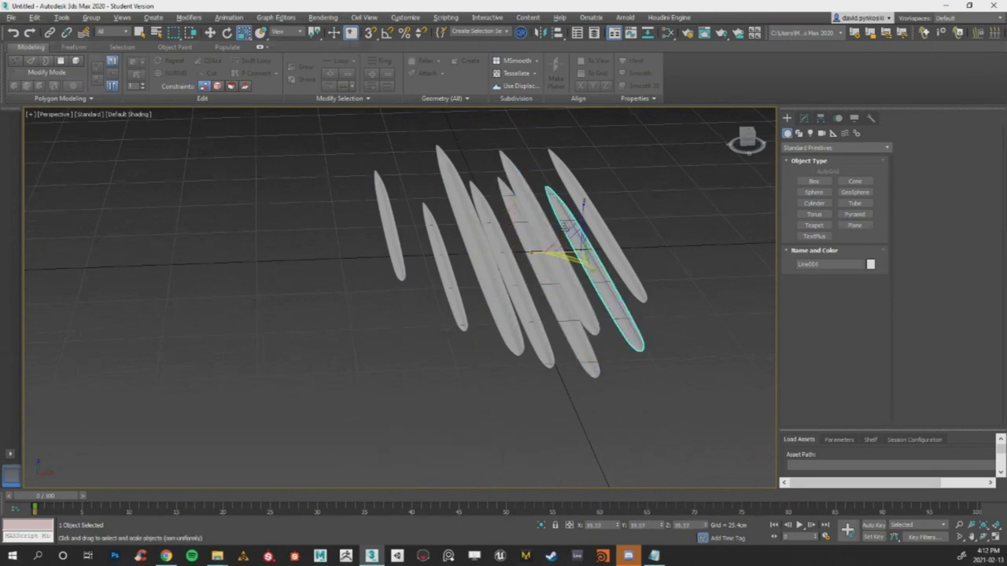
pyautogui.moveTo(574, 244); pyautogui.dragTo(590, 190)
pyautogui.click(605, 224)
# From above, shift the long third and fourth blades forward along Y and pull an overlapping blade out to the right end of the row.
pyautogui.click(747, 135)
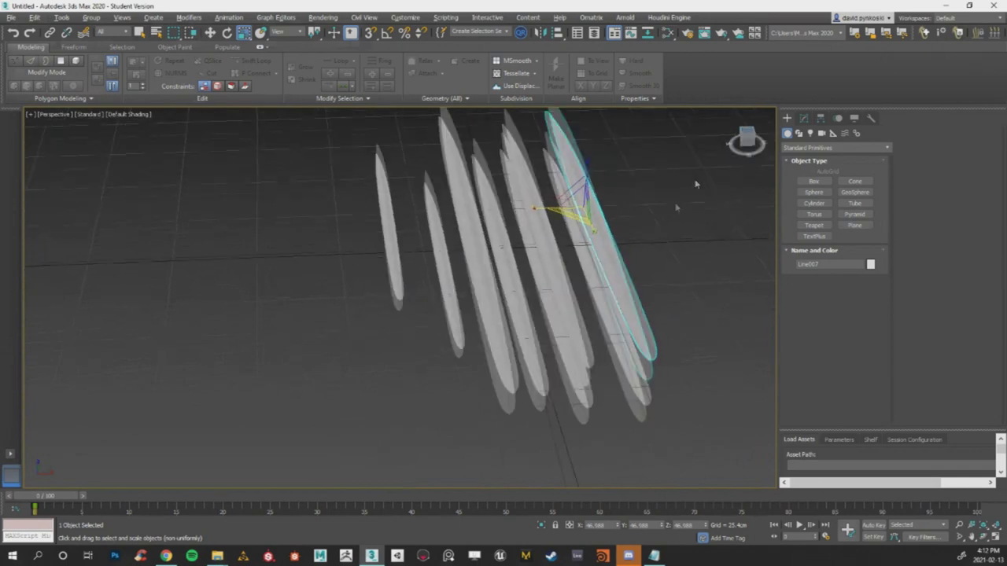
pyautogui.press('w')
pyautogui.click(431, 307)
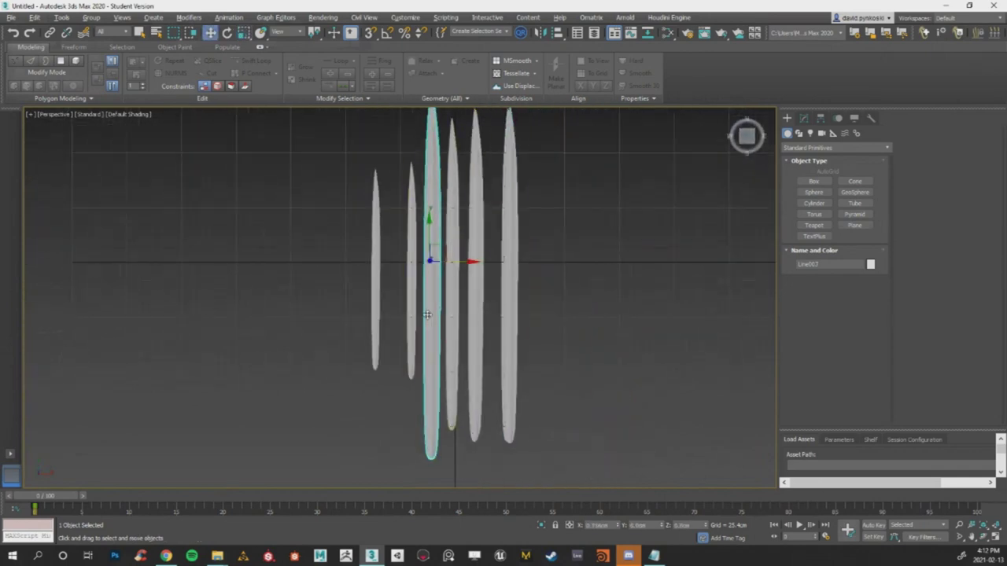
pyautogui.moveTo(446, 275); pyautogui.dragTo(447, 143)
pyautogui.click(447, 193)
pyautogui.click(475, 225)
pyautogui.moveTo(475, 230); pyautogui.dragTo(552, 205)
# Shift the middle blades forward along Y and place one large blade between the two small blades on the left.
pyautogui.click(478, 262)
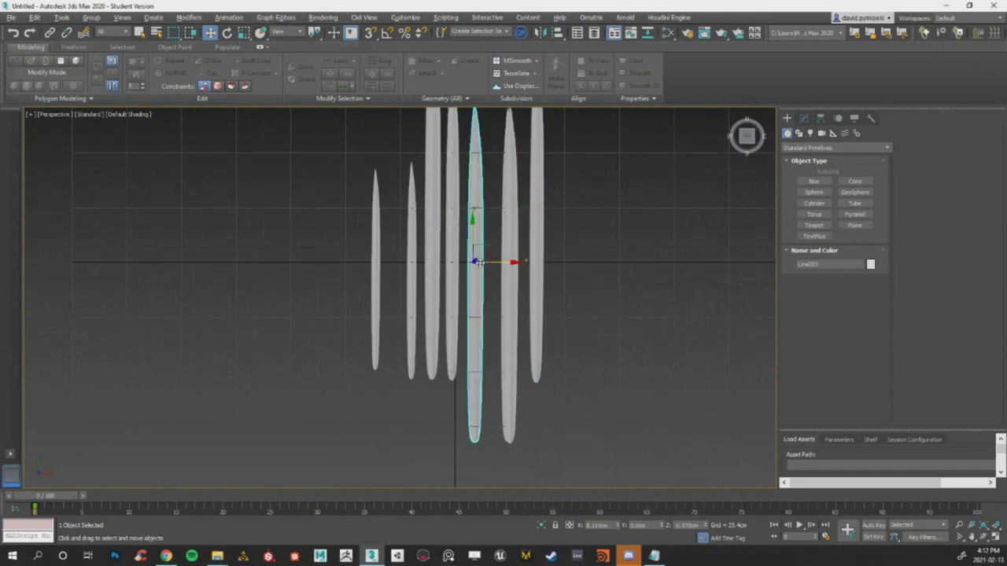
pyautogui.moveTo(473, 233); pyautogui.dragTo(475, 186)
pyautogui.click(510, 238)
pyautogui.moveTo(517, 242); pyautogui.dragTo(421, 262)
pyautogui.moveTo(392, 232); pyautogui.dragTo(391, 180)
pyautogui.click(513, 270)
pyautogui.moveTo(508, 231); pyautogui.dragTo(508, 208)
# Reposition the rightmost blade along Y and nudge it slightly toward the rest of the row.
pyautogui.click(535, 243)
pyautogui.scroll(-5, 534, 243)
pyautogui.scroll(5, 534, 236)
pyautogui.press('r')
pyautogui.press('w')
pyautogui.moveTo(535, 219); pyautogui.dragTo(530, 244)
pyautogui.click(507, 242)
pyautogui.click(535, 215)
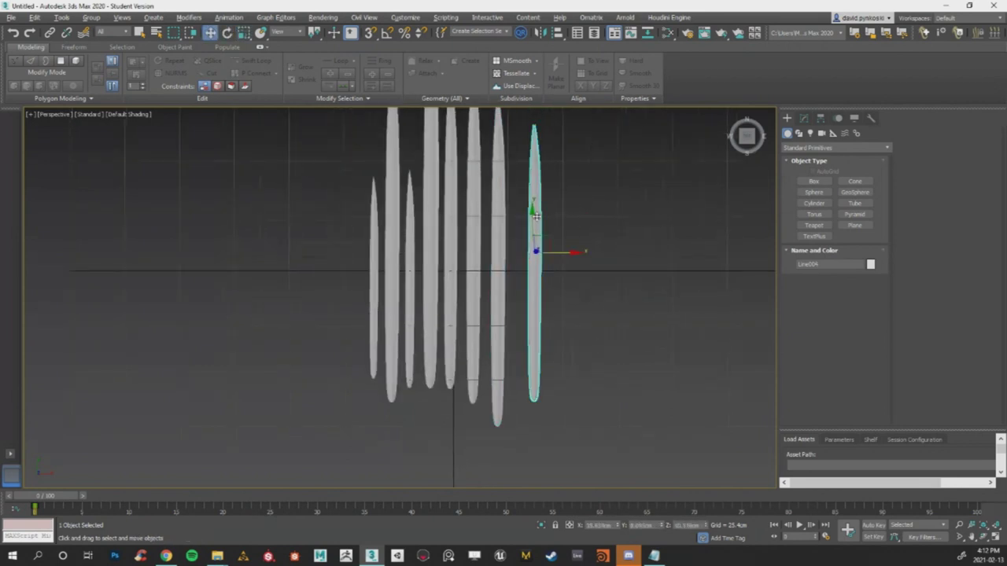
pyautogui.click(571, 252)
pyautogui.click(537, 241)
pyautogui.moveTo(571, 252); pyautogui.dragTo(566, 251)
# Clone the rightmost blade as a copy placed higher, between the neighbouring blades.
pyautogui.moveTo(448, 235)
pyautogui.keyDown('alt'); pyautogui.mouseDown(button='middle')
pyautogui.moveTo(460, 224)
pyautogui.moveTo(438, 222)
pyautogui.mouseUp(button='middle'); pyautogui.keyUp('alt')
pyautogui.hotkey('ctrl', 'w')
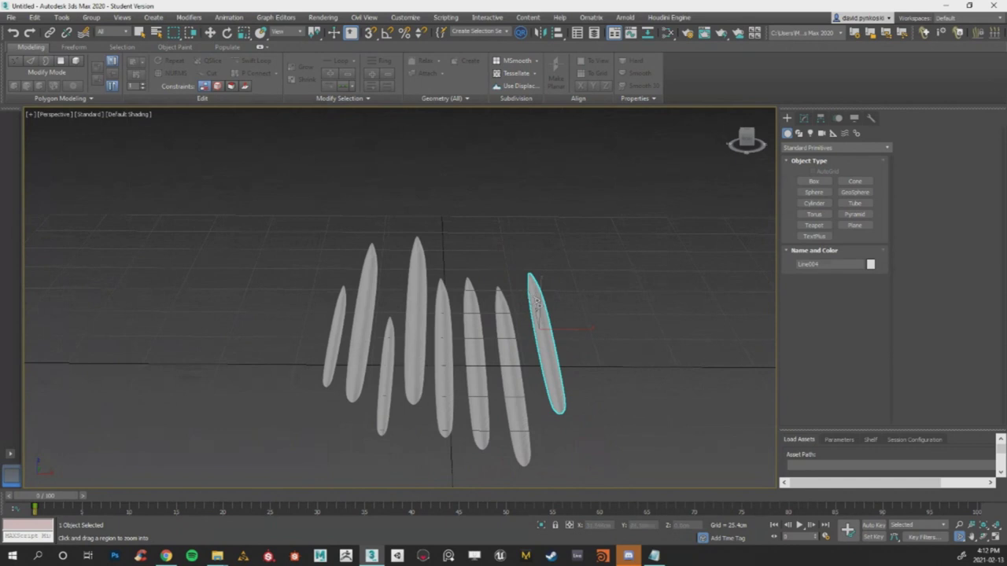
pyautogui.click(210, 32)
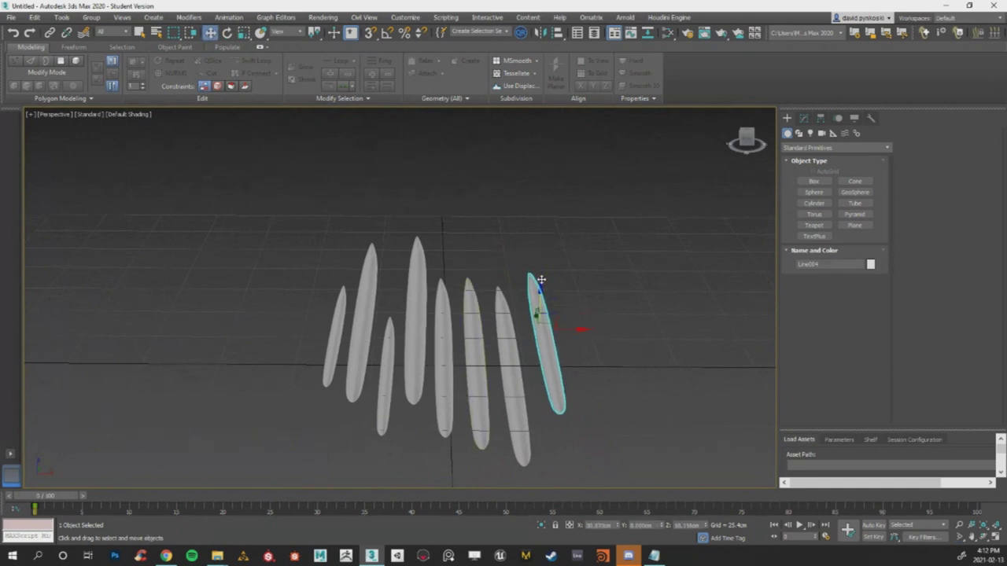
pyautogui.moveTo(539, 299)
pyautogui.keyDown('shift'); pyautogui.mouseDown()
pyautogui.moveTo(538, 284)
pyautogui.moveTo(487, 277)
pyautogui.mouseUp(); pyautogui.keyUp('shift')
pyautogui.click(502, 322)
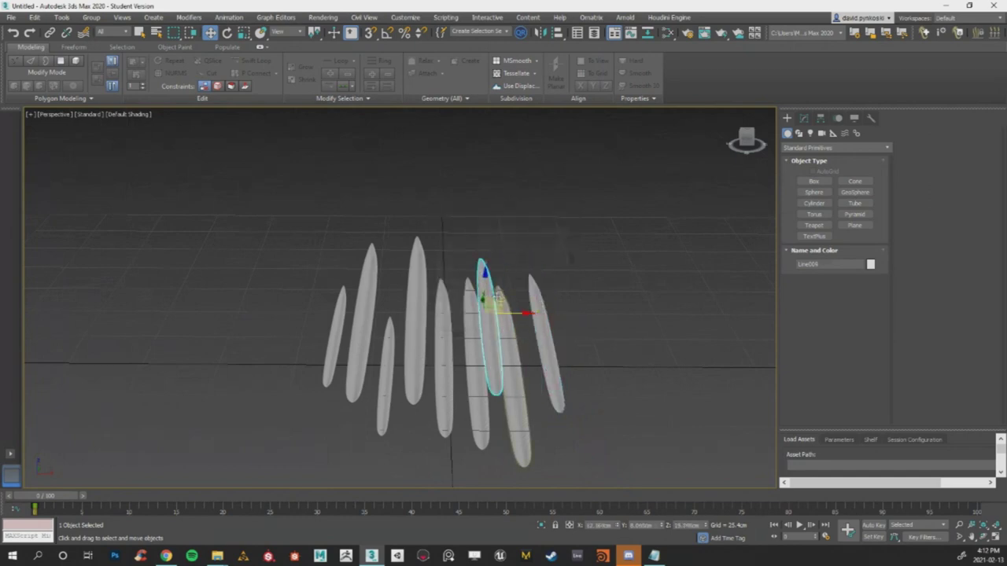
# Convert the new blade copy to an Editable Poly and apply a Bend modifier to it.
pyautogui.keyDown('alt'); pyautogui.moveTo(526, 288); pyautogui.dragTo(525, 326, button='middle'); pyautogui.keyUp('alt')
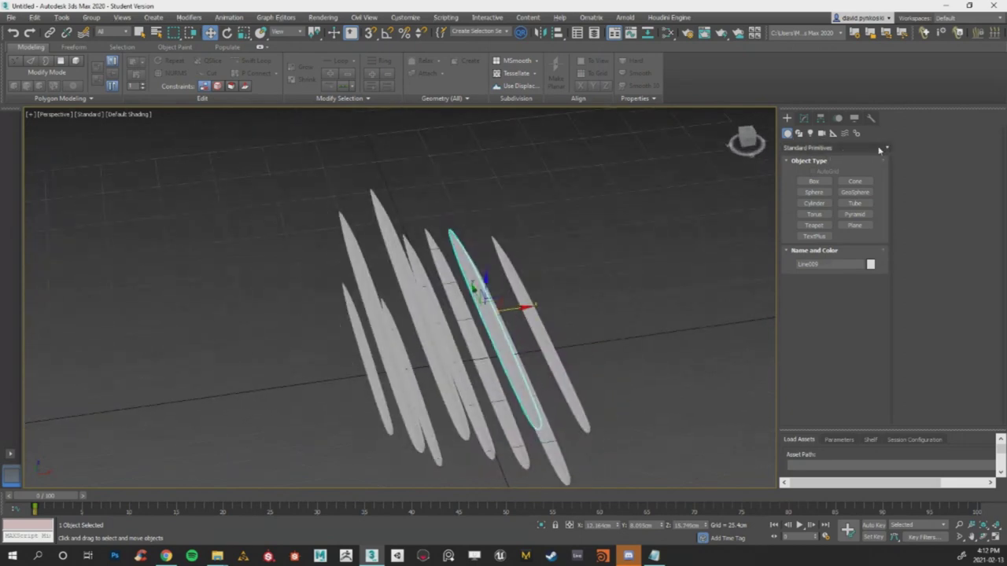
pyautogui.scroll(2, 469, 253)
pyautogui.scroll(-5, 465, 282)
pyautogui.scroll(4, 474, 290)
pyautogui.keyDown('alt'); pyautogui.moveTo(474, 289); pyautogui.dragTo(460, 267, button='middle'); pyautogui.keyUp('alt')
pyautogui.scroll(-2, 461, 267)
pyautogui.rightClick(461, 266)
pyautogui.moveTo(542, 373)
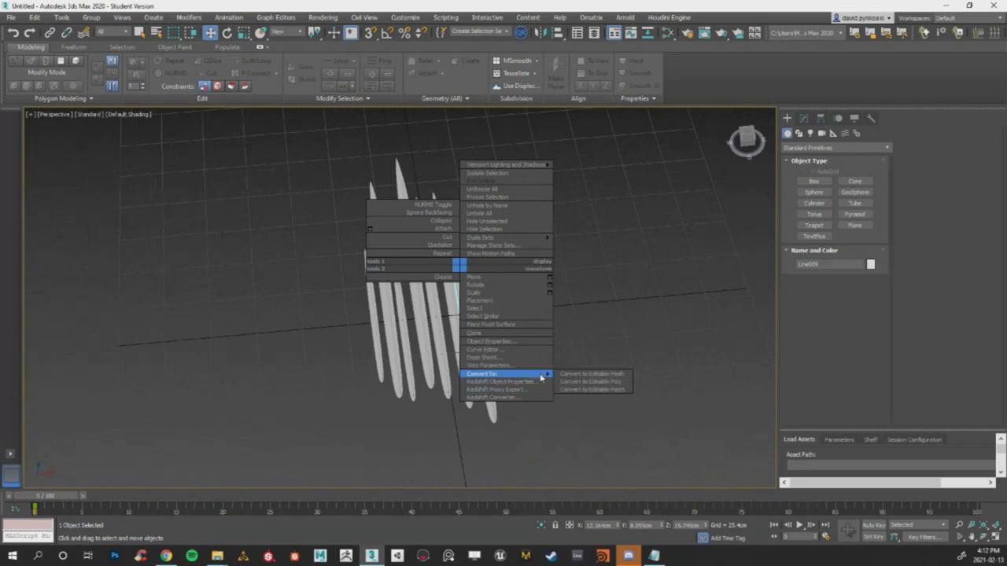
pyautogui.click(590, 382)
pyautogui.click(885, 152)
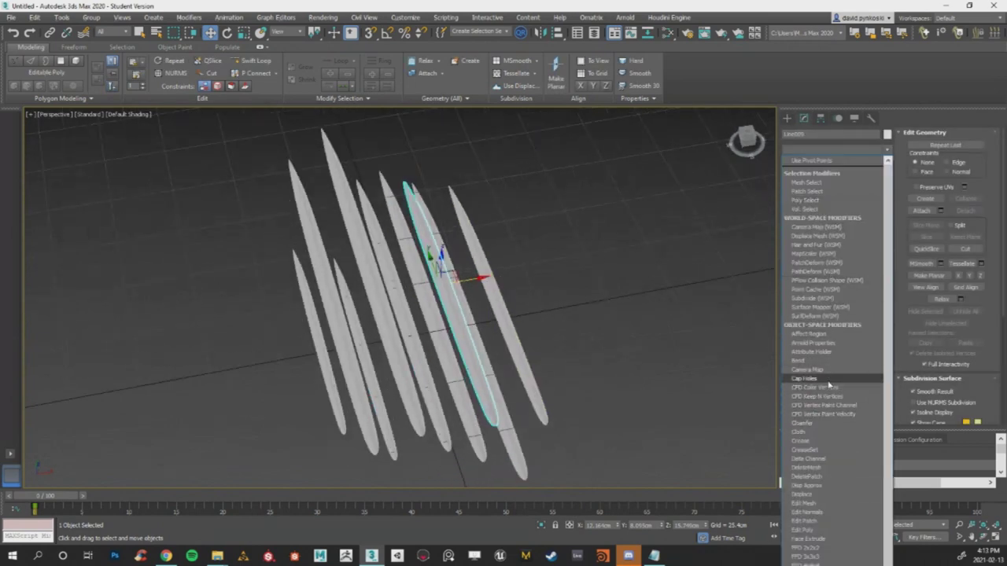
pyautogui.click(799, 361)
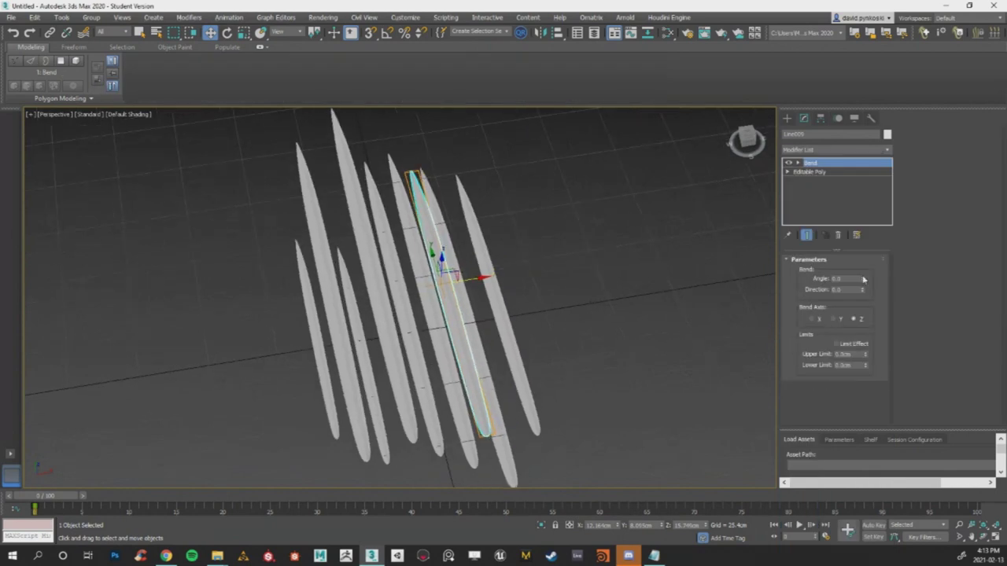
# Bend the blade copy into a strong curve on the Z axis and rotate it about 16 degrees around Z.
pyautogui.moveTo(861, 281); pyautogui.dragTo(847, 227)
pyautogui.keyDown('alt'); pyautogui.moveTo(621, 299); pyautogui.dragTo(557, 279, button='middle'); pyautogui.keyUp('alt')
pyautogui.scroll(3, 557, 278)
pyautogui.press('e')
pyautogui.moveTo(400, 313); pyautogui.dragTo(367, 318)
pyautogui.keyDown('alt'); pyautogui.moveTo(367, 318); pyautogui.dragTo(346, 308, button='middle'); pyautogui.keyUp('alt')
pyautogui.scroll(-2, 367, 297)
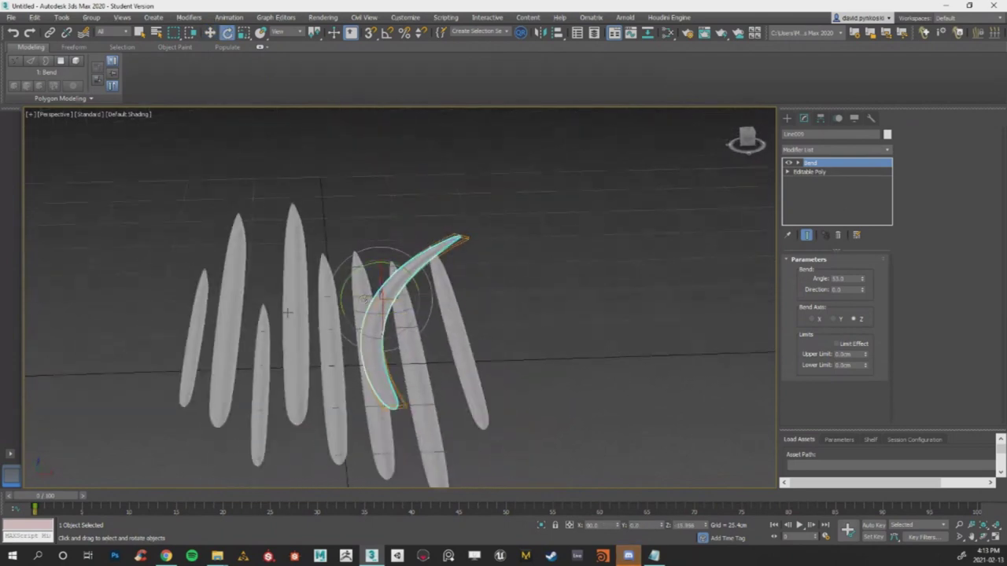
# Apply a Bend modifier to the long unbent blade near the middle of the row.
pyautogui.scroll(-5, 272, 289)
pyautogui.moveTo(270, 290); pyautogui.dragTo(353, 251, button='middle')
pyautogui.scroll(3, 438, 236)
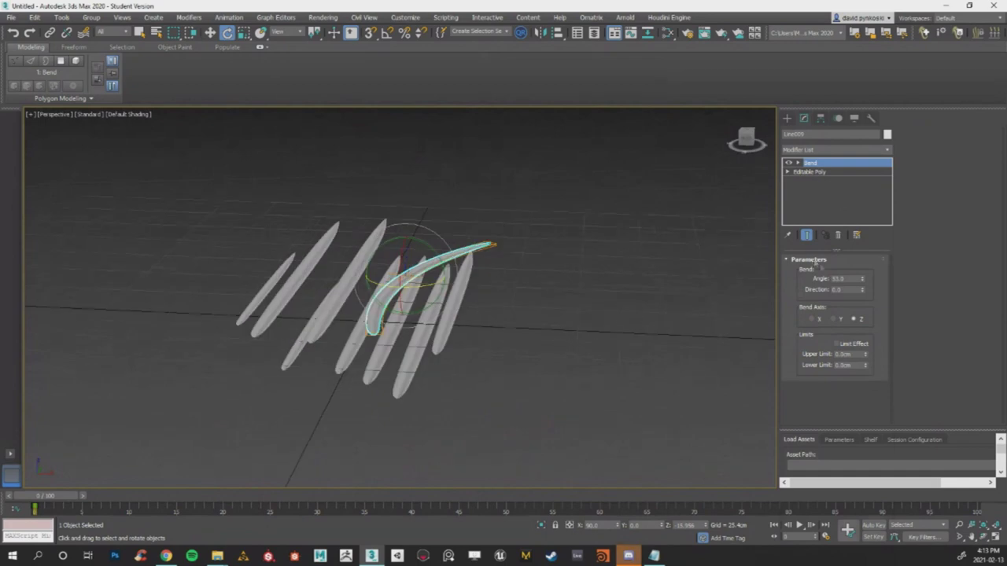
pyautogui.keyDown('alt'); pyautogui.moveTo(497, 247); pyautogui.dragTo(486, 276, button='middle'); pyautogui.keyUp('alt')
pyautogui.scroll(-3, 456, 275)
pyautogui.scroll(5, 423, 289)
pyautogui.scroll(-2, 480, 321)
pyautogui.moveTo(486, 275); pyautogui.dragTo(547, 259, button='middle')
pyautogui.click(461, 270)
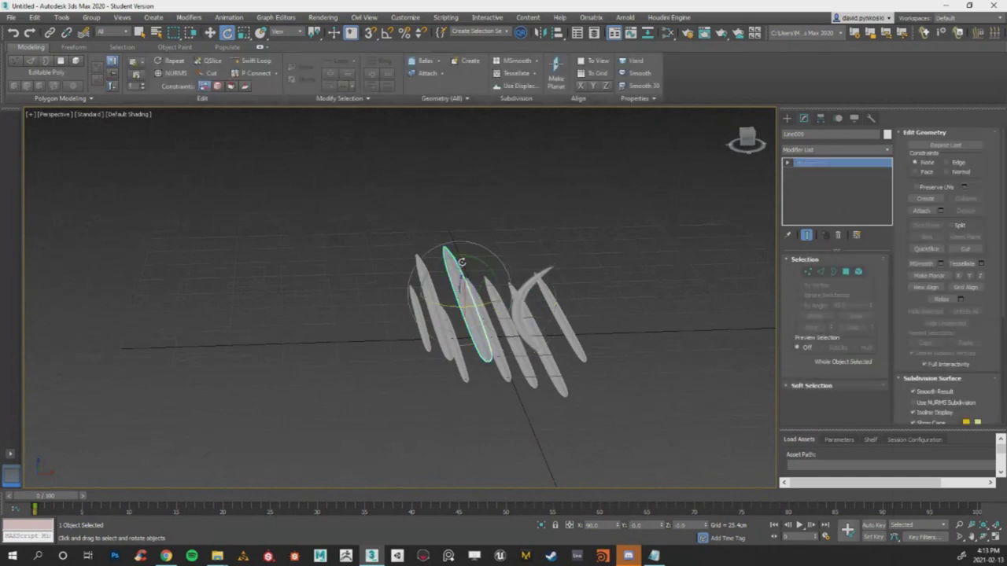
pyautogui.click(888, 153)
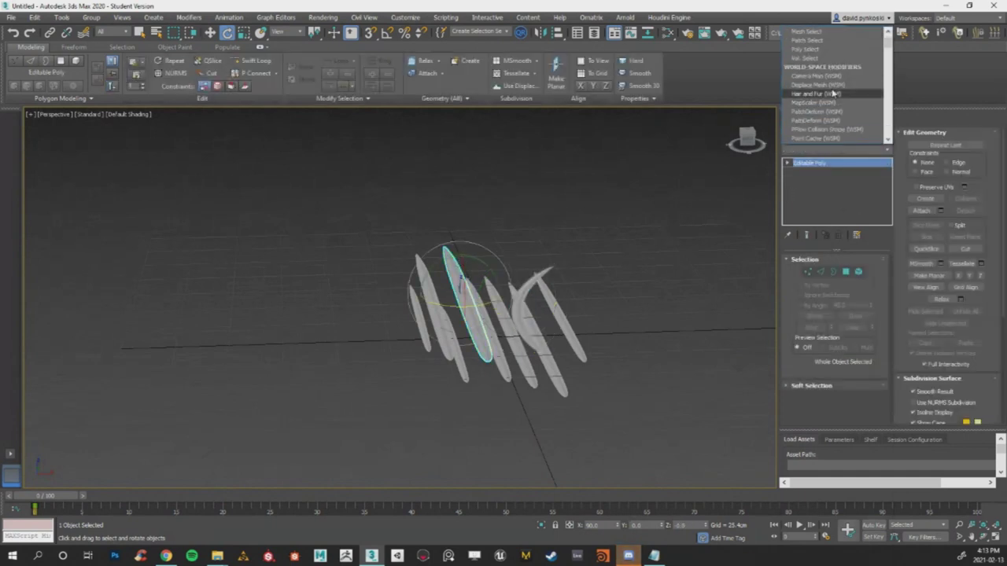
pyautogui.moveTo(891, 50); pyautogui.dragTo(891, 59)
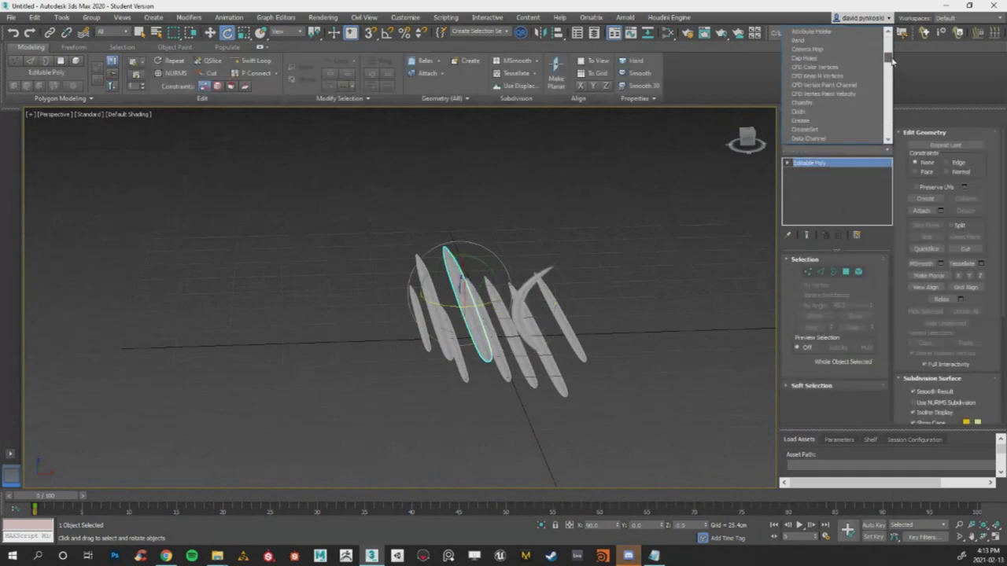
pyautogui.click(830, 42)
# Try bending the long blade on the Y axis, then on the Z axis with a direction of 247.5.
pyautogui.keyDown('alt'); pyautogui.moveTo(510, 184); pyautogui.dragTo(523, 189, button='middle'); pyautogui.keyUp('alt')
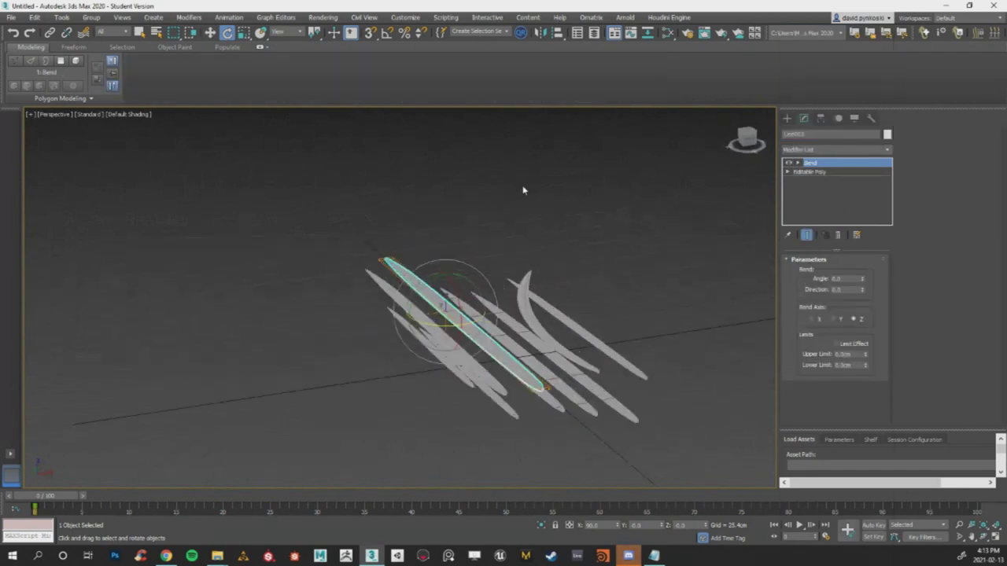
pyautogui.scroll(3, 524, 189)
pyautogui.moveTo(321, 301); pyautogui.dragTo(329, 237, button='middle')
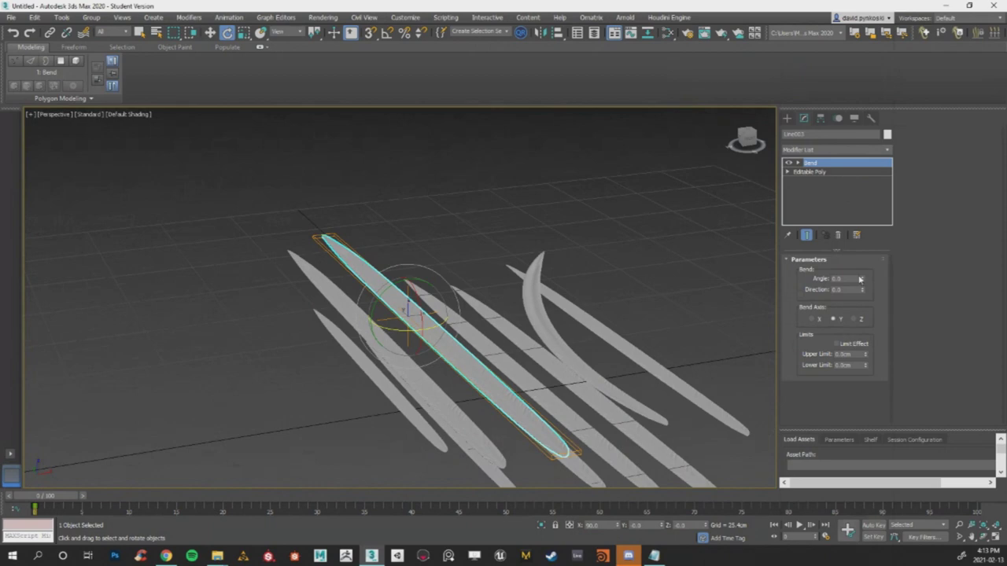
pyautogui.moveTo(864, 279); pyautogui.dragTo(860, 236)
pyautogui.hotkey('ctrl', 'z')
pyautogui.moveTo(863, 281); pyautogui.dragTo(758, 245)
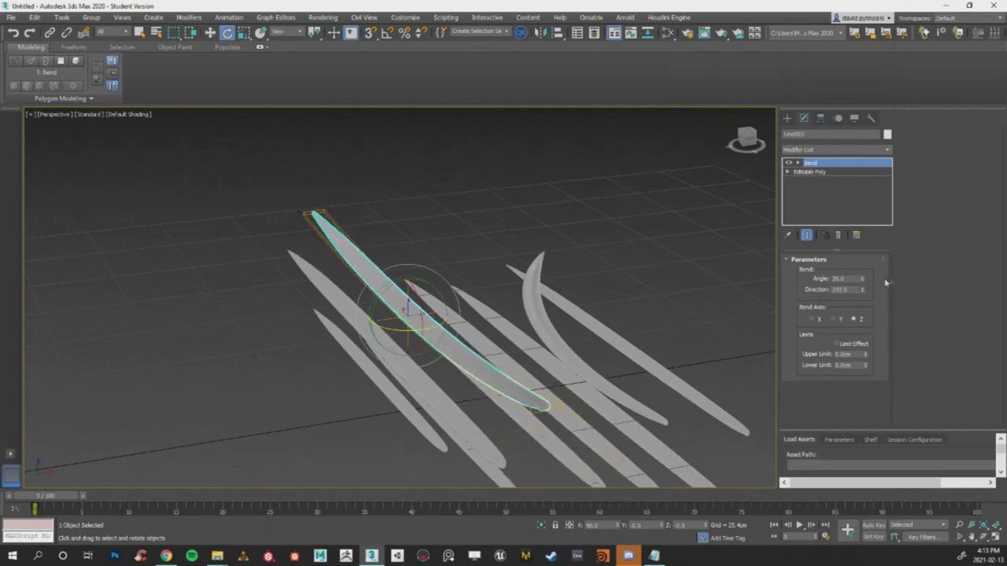
pyautogui.moveTo(863, 280)
pyautogui.mouseDown()
pyautogui.moveTo(864, 259)
pyautogui.moveTo(868, 285)
pyautogui.mouseUp()
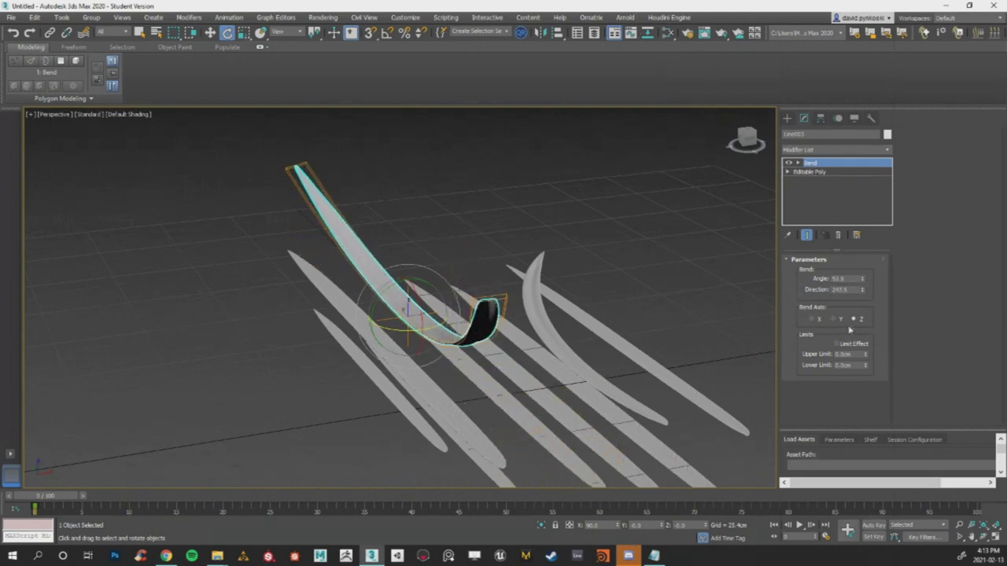
# Try restricting the bend with Limit Effect and different upper and lower limits.
pyautogui.click(837, 344)
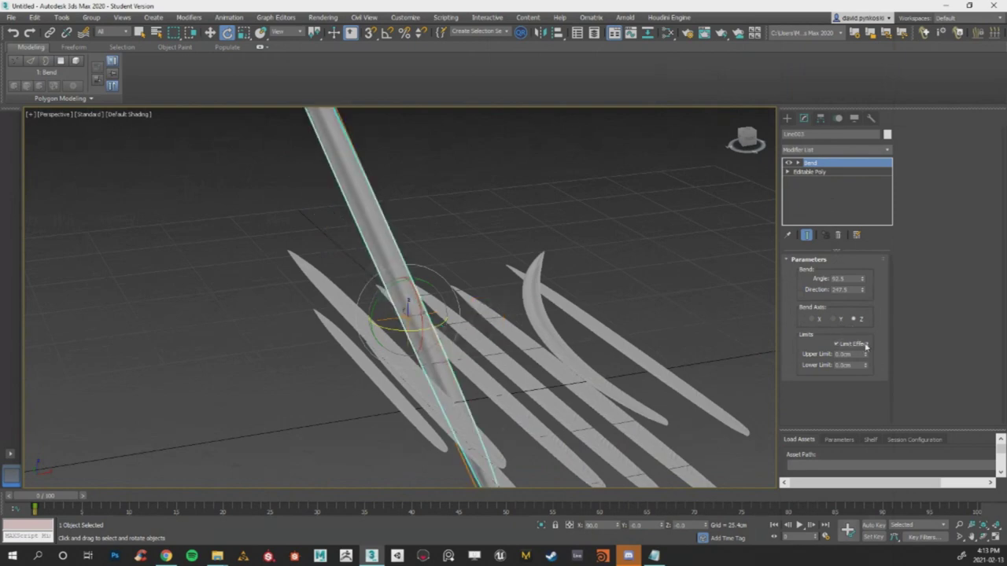
pyautogui.click(847, 264)
pyautogui.click(797, 262)
pyautogui.moveTo(866, 354); pyautogui.dragTo(860, 316)
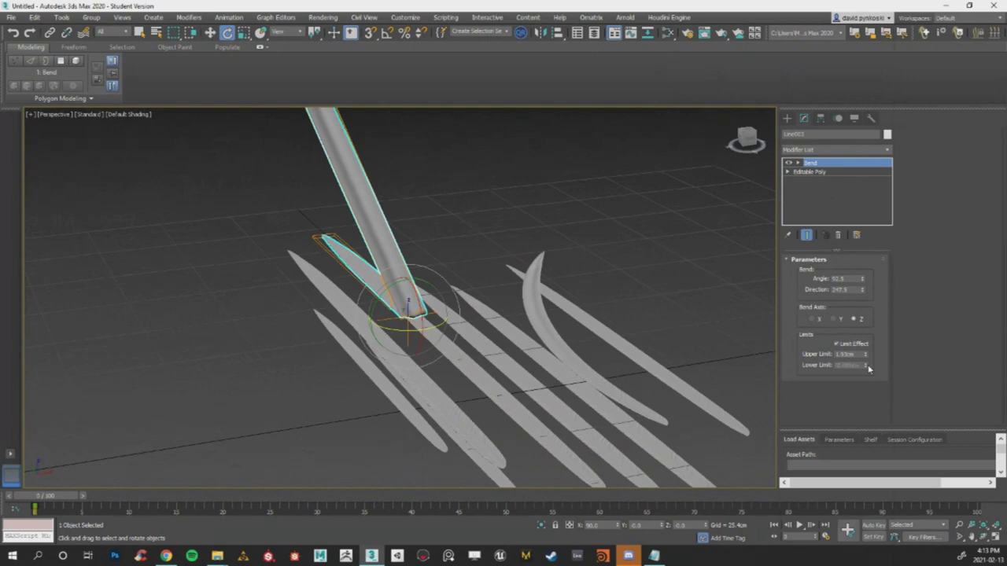
pyautogui.moveTo(854, 255); pyautogui.dragTo(878, 398)
# Adjust the bend direction, turn off Limit Effect, and set the bend angle to 87.5 degrees.
pyautogui.moveTo(861, 280); pyautogui.dragTo(864, 365)
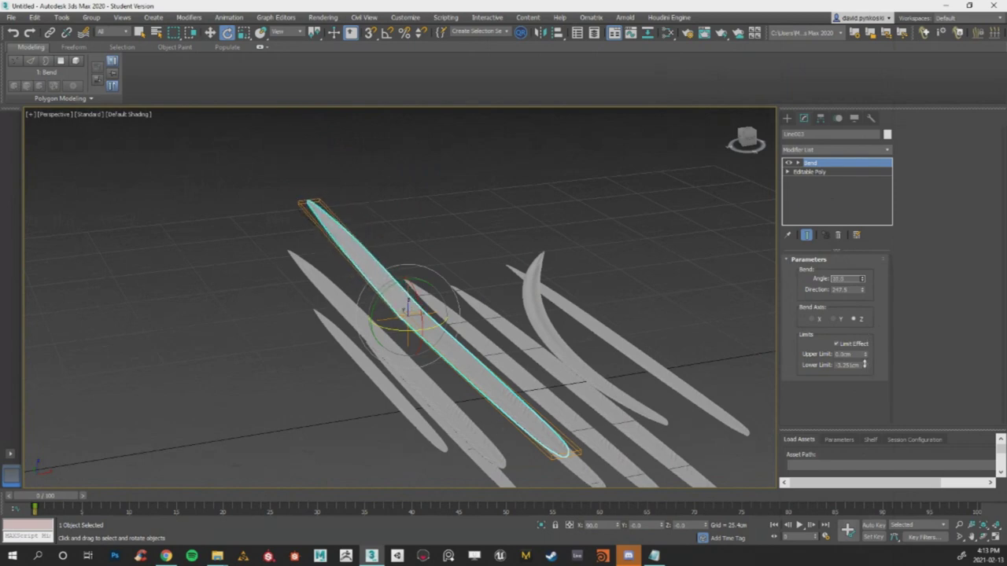
pyautogui.moveTo(862, 293); pyautogui.dragTo(863, 351)
pyautogui.click(863, 346)
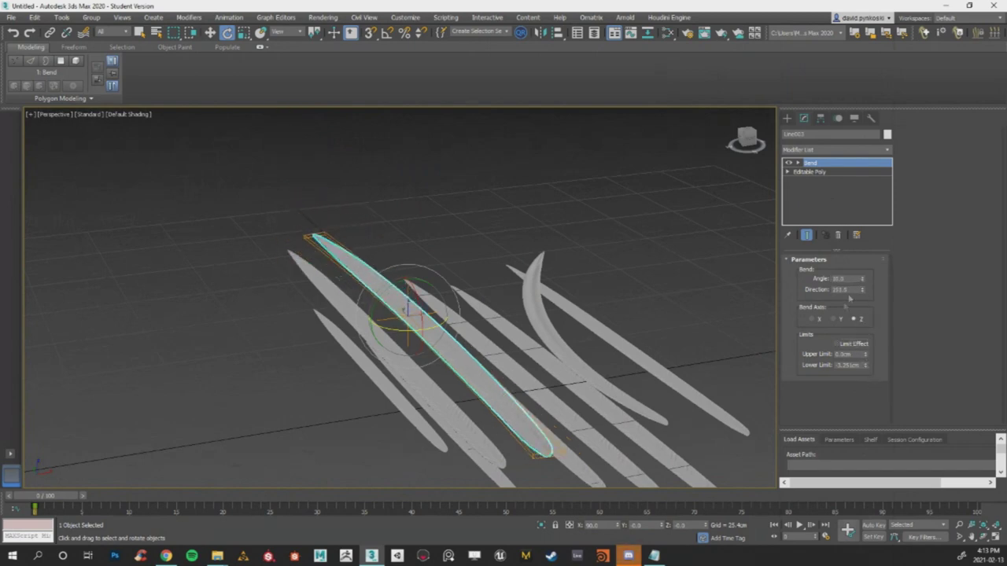
pyautogui.moveTo(863, 281); pyautogui.dragTo(865, 150)
# Rotate the bent long blade around the X axis so it tilts relative to the other blades.
pyautogui.moveTo(417, 305); pyautogui.dragTo(421, 362)
pyautogui.keyDown('alt'); pyautogui.moveTo(551, 314); pyautogui.dragTo(534, 334, button='middle'); pyautogui.keyUp('alt')
pyautogui.scroll(-3, 516, 350)
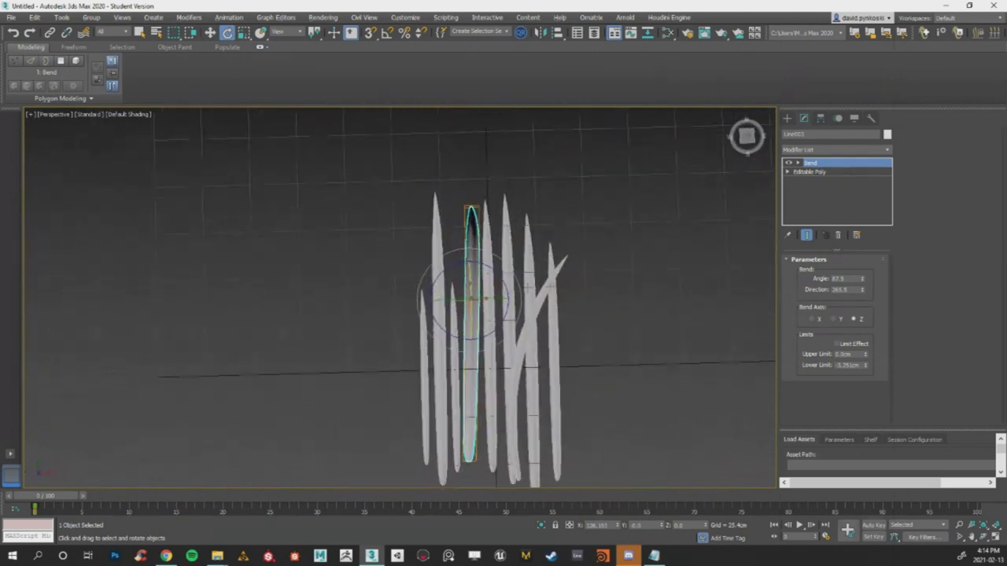
# Adjust the long blade's bend direction, increase the bend angle until the tip curls over, and reposition the blade.
pyautogui.moveTo(867, 291); pyautogui.dragTo(768, 287)
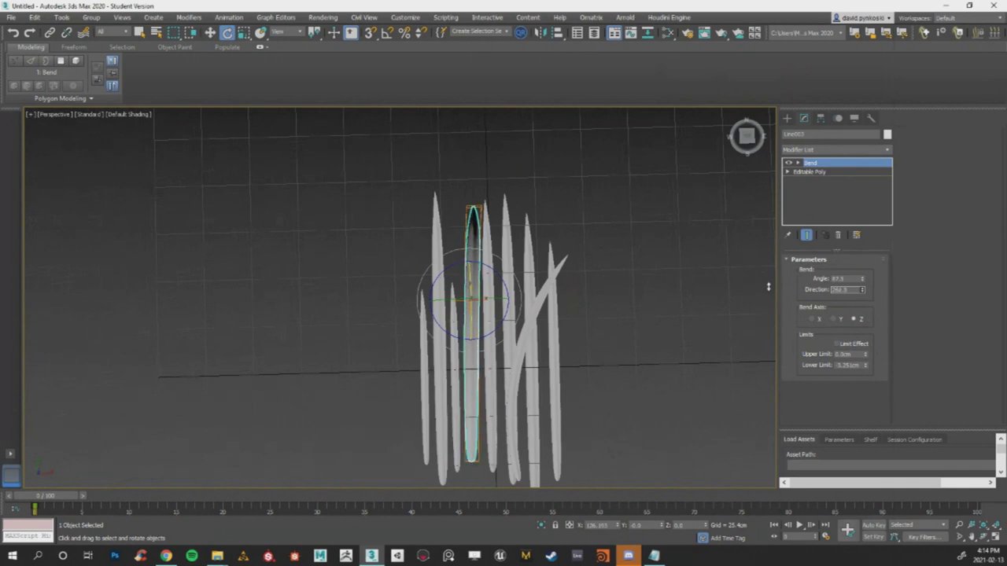
pyautogui.moveTo(850, 248); pyautogui.dragTo(831, 181)
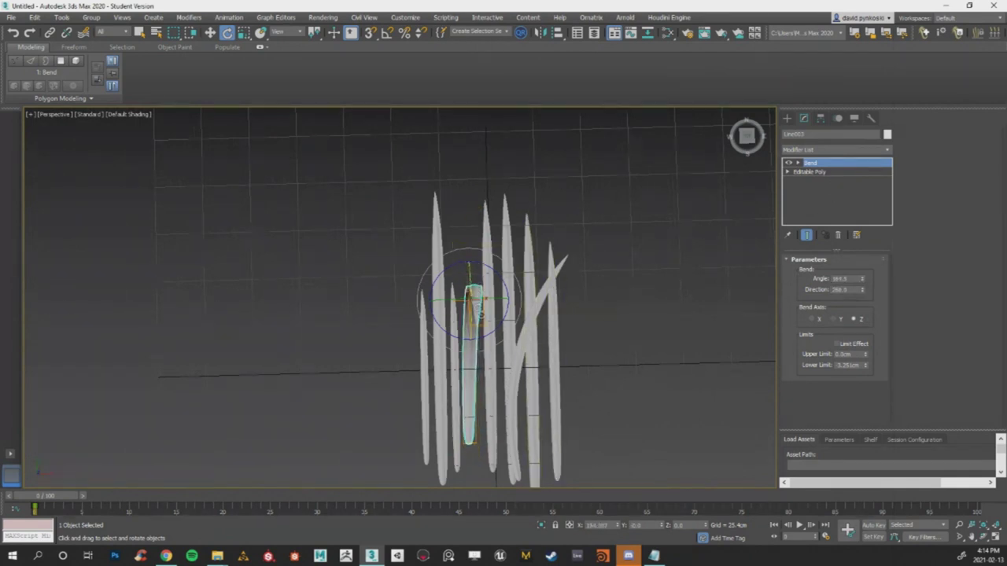
pyautogui.press('w')
pyautogui.moveTo(469, 272); pyautogui.dragTo(480, 317)
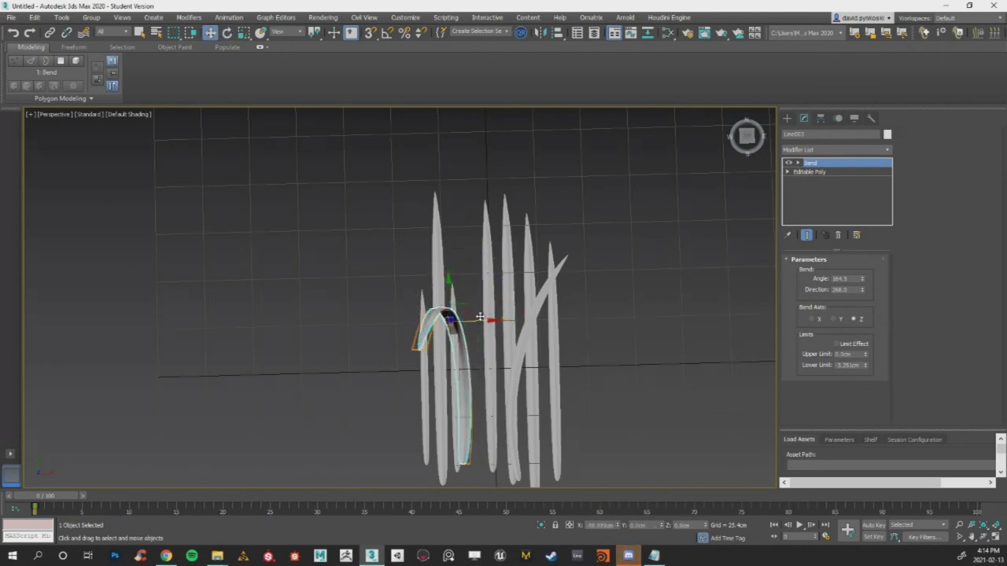
# Examine the curled blade's shape up close and from the top beside the other grass blades.
pyautogui.keyDown('alt'); pyautogui.moveTo(488, 320); pyautogui.dragTo(545, 270, button='middle'); pyautogui.keyUp('alt')
pyautogui.click(746, 137)
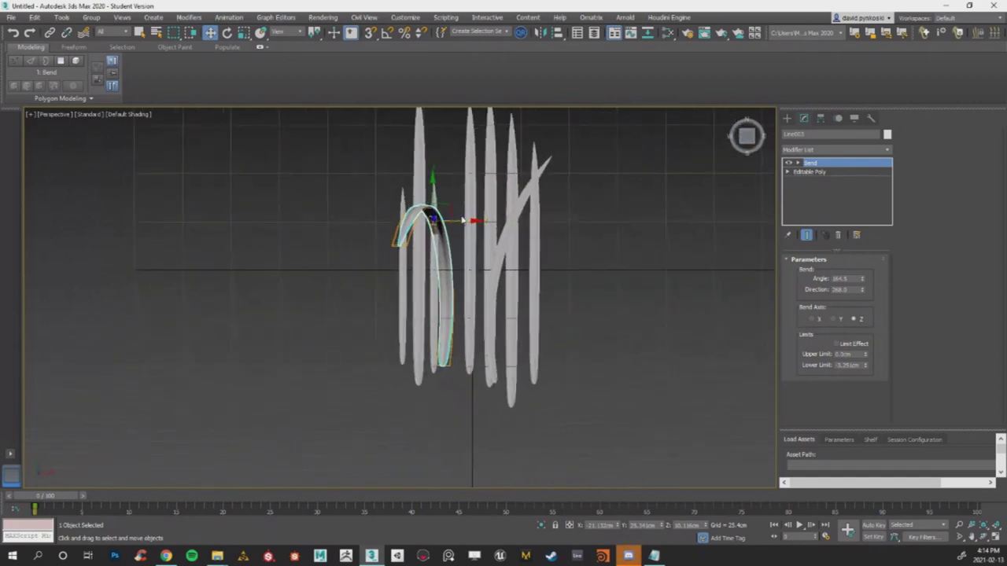
pyautogui.scroll(5, 466, 221)
pyautogui.moveTo(457, 258)
pyautogui.keyDown('alt'); pyautogui.mouseDown(button='middle')
pyautogui.moveTo(429, 243)
pyautogui.moveTo(442, 269)
pyautogui.moveTo(488, 256)
pyautogui.moveTo(445, 250)
pyautogui.mouseUp(button='middle'); pyautogui.keyUp('alt')
pyautogui.scroll(-5, 442, 269)
pyautogui.scroll(4, 461, 264)
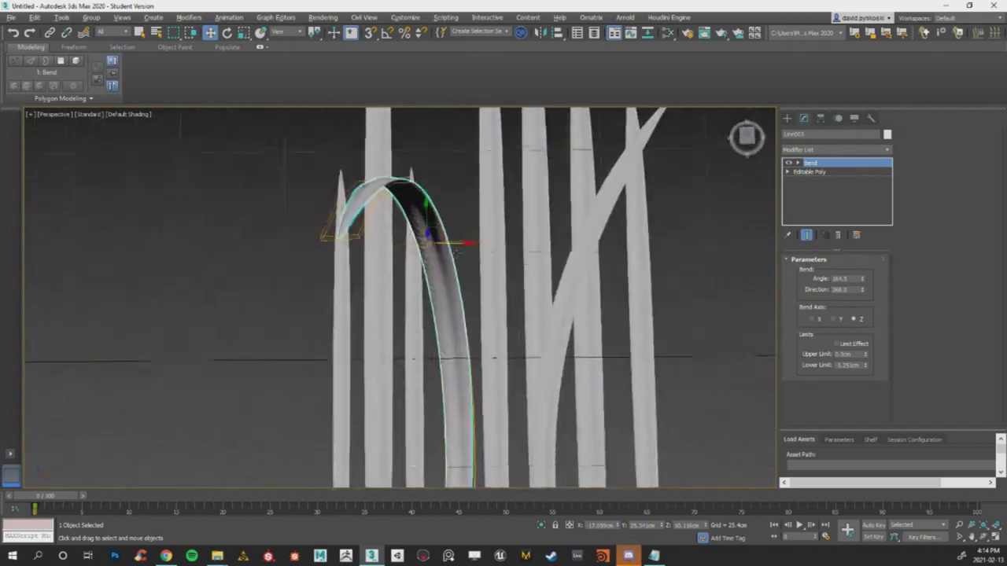
pyautogui.scroll(-1, 444, 250)
pyautogui.click(746, 137)
pyautogui.moveTo(604, 247); pyautogui.dragTo(596, 288, button='middle')
pyautogui.scroll(-4, 596, 288)
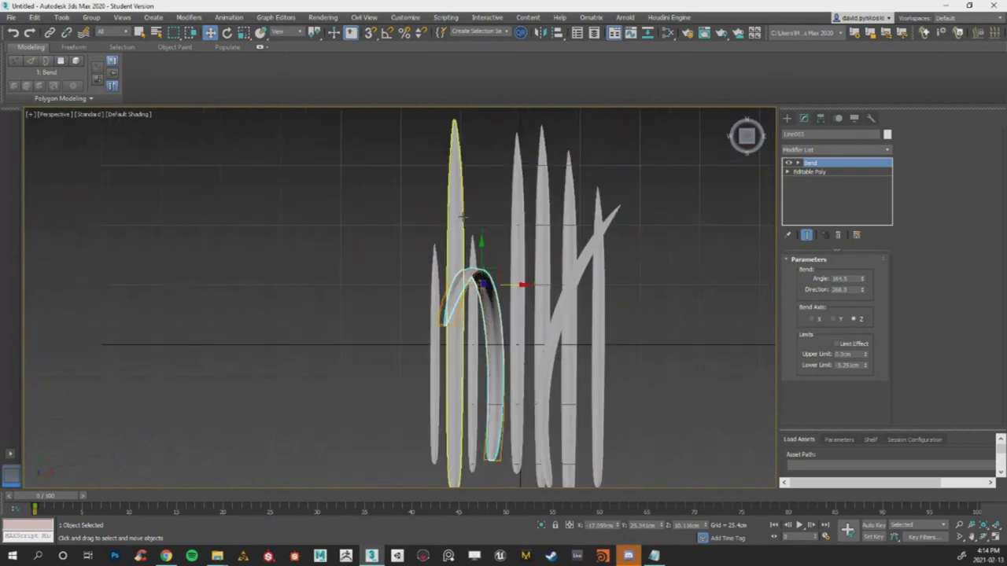
pyautogui.scroll(-4, 478, 228)
pyautogui.keyDown('alt'); pyautogui.moveTo(477, 227); pyautogui.dragTo(486, 193, button='middle'); pyautogui.keyUp('alt')
pyautogui.click(746, 137)
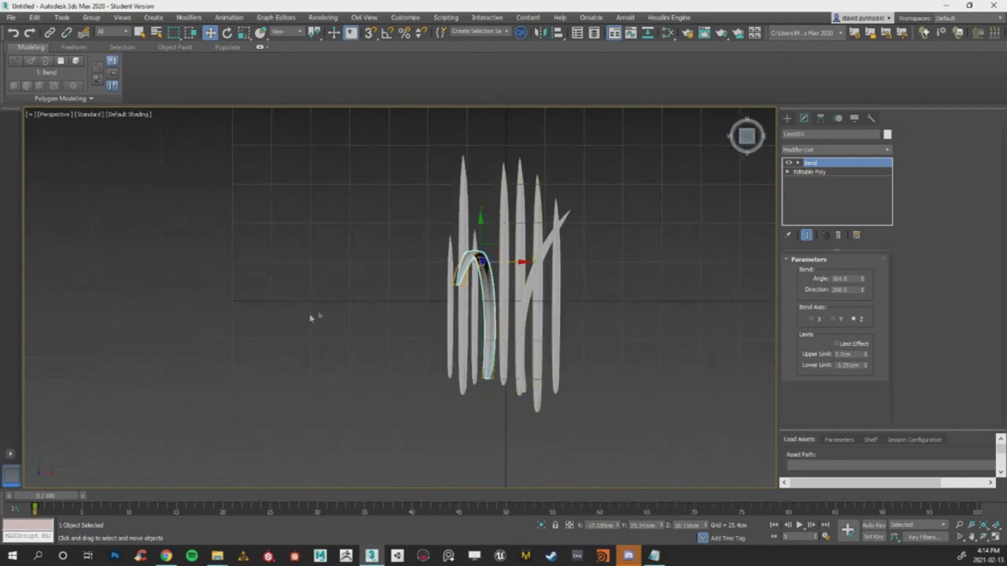
# Switch to Chrome and examine the grass albedo and normal map sheets in the TANKHEAD article.
pyautogui.click(165, 555)
pyautogui.scroll(1, 337, 260)
pyautogui.scroll(-1, 478, 313)
pyautogui.scroll(-1, 479, 314)
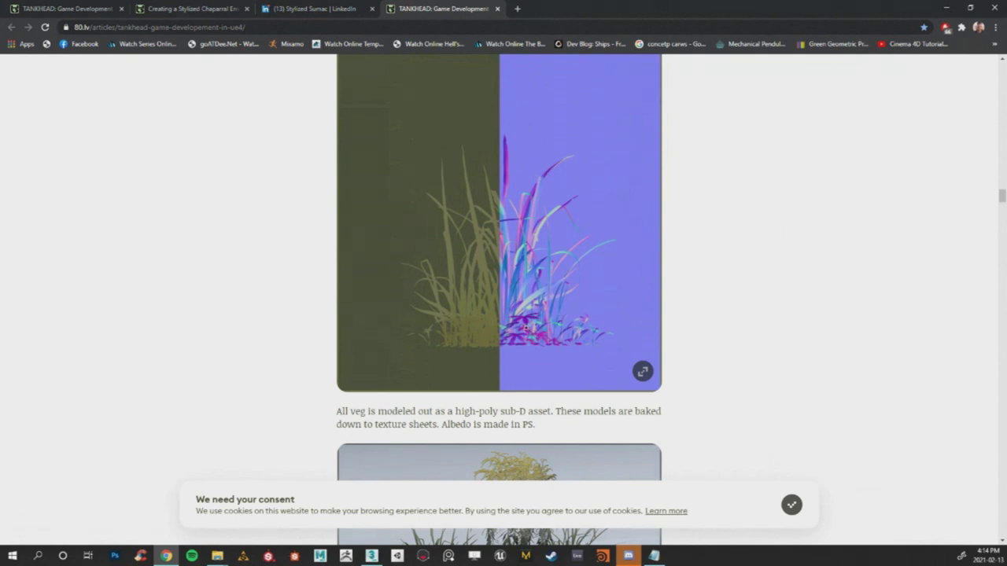
pyautogui.scroll(10, 501, 246)
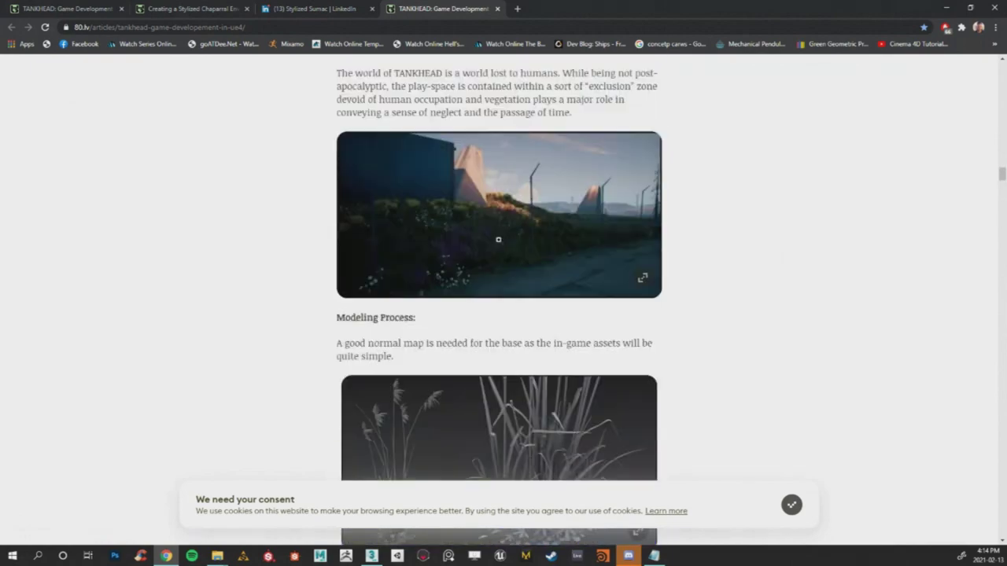
pyautogui.scroll(-10, 499, 240)
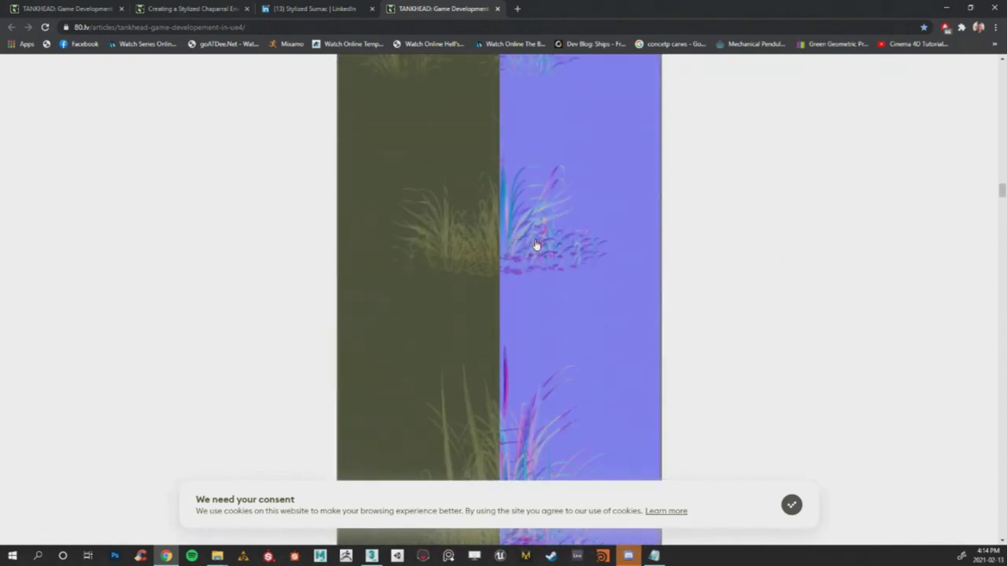
pyautogui.scroll(-1, 535, 245)
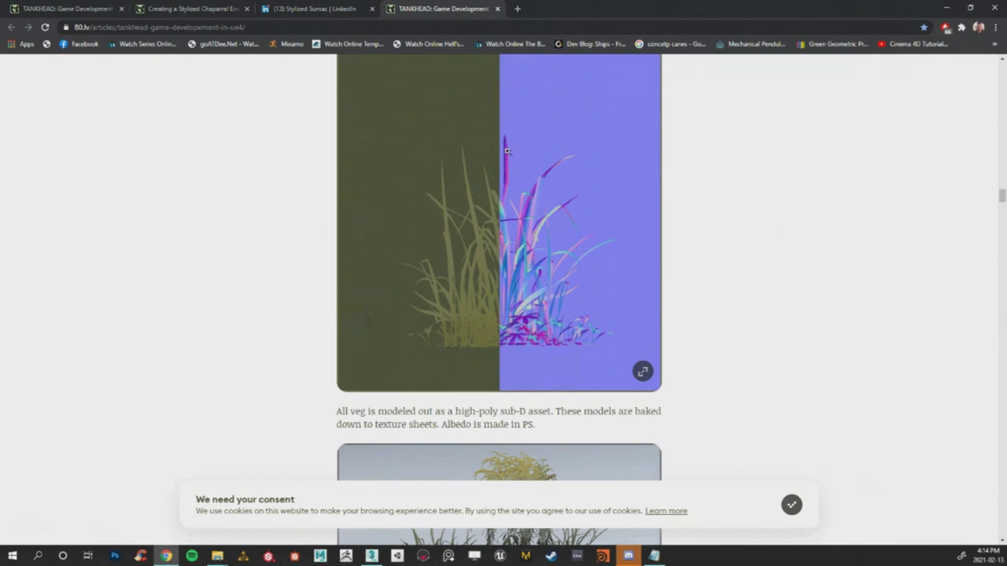
# Study the article's high-poly grass models and finished vegetation renders, comparing them with the baked texture sheet.
pyautogui.scroll(3, 495, 164)
pyautogui.rightClick(530, 189)
pyautogui.click(252, 184)
pyautogui.scroll(1, 401, 186)
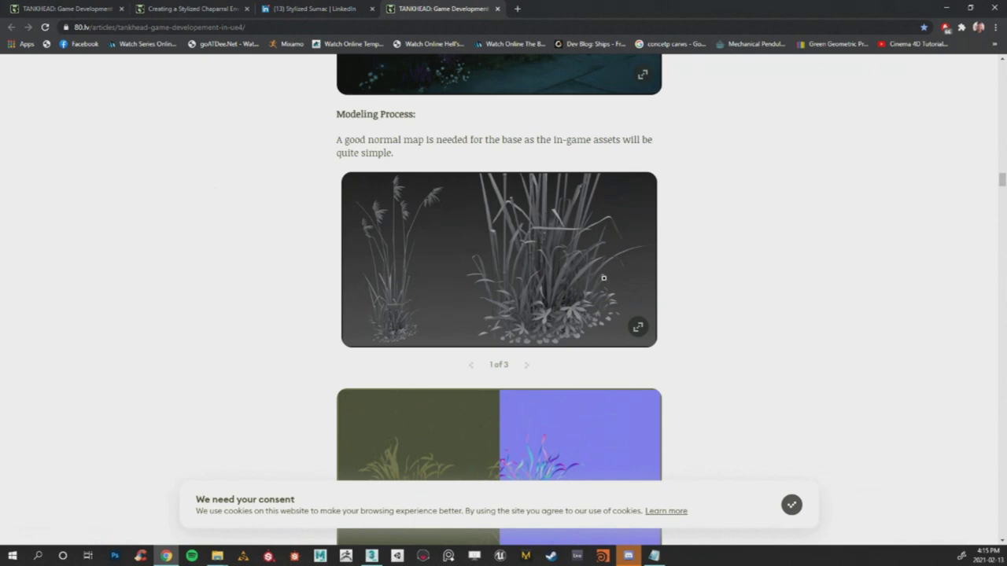
pyautogui.scroll(5, 603, 278)
pyautogui.scroll(-10, 603, 277)
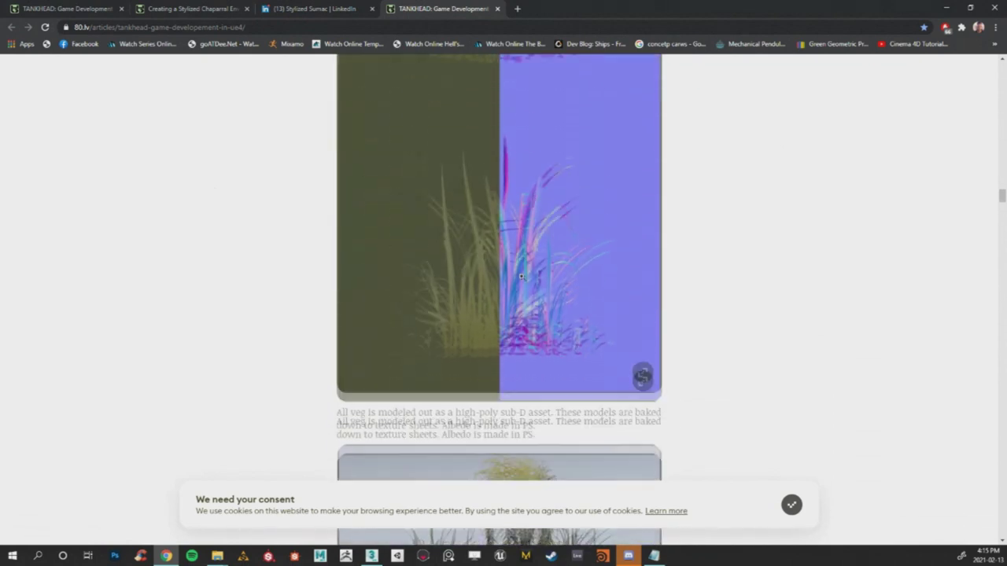
pyautogui.scroll(-6, 482, 279)
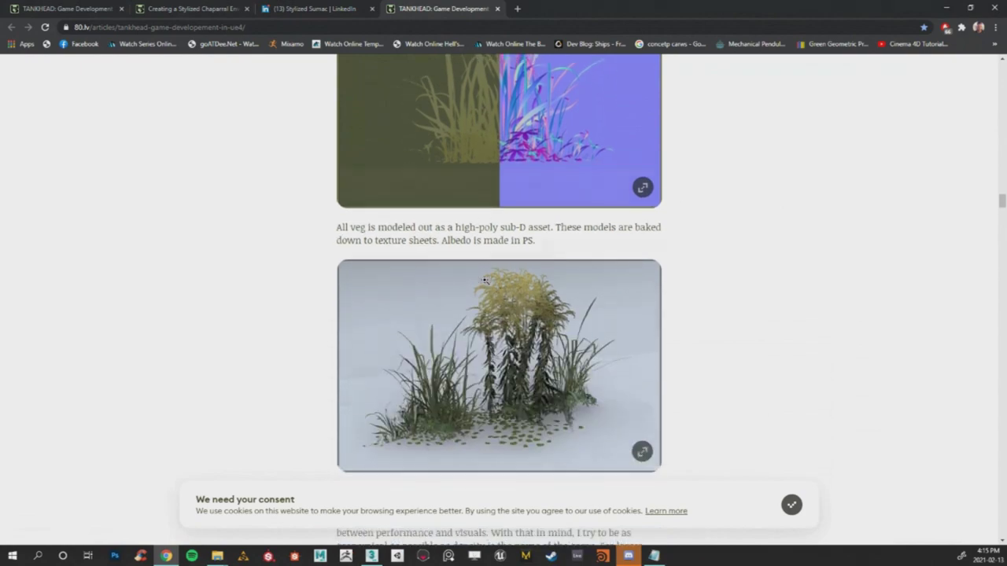
pyautogui.scroll(2, 528, 293)
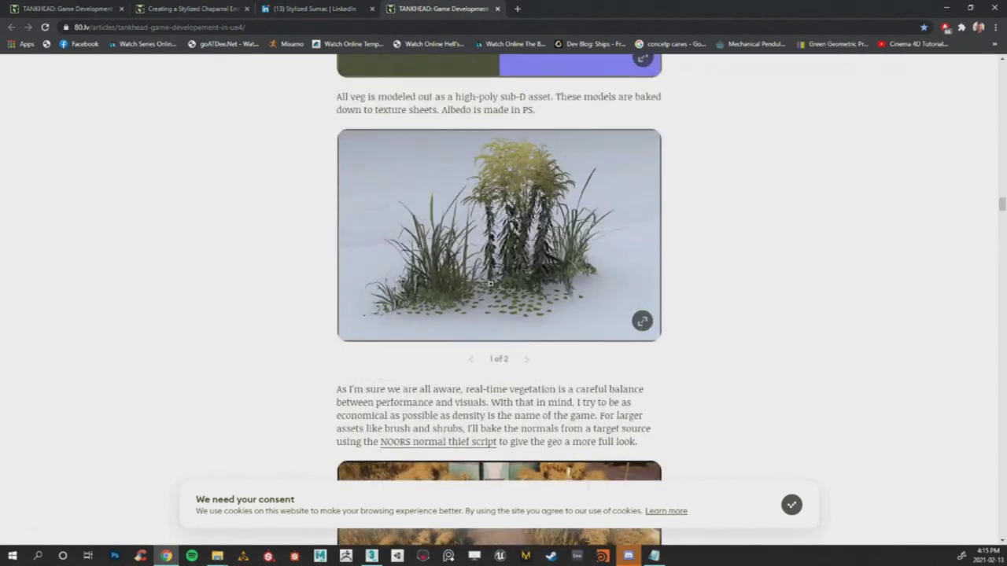
pyautogui.scroll(-4, 604, 283)
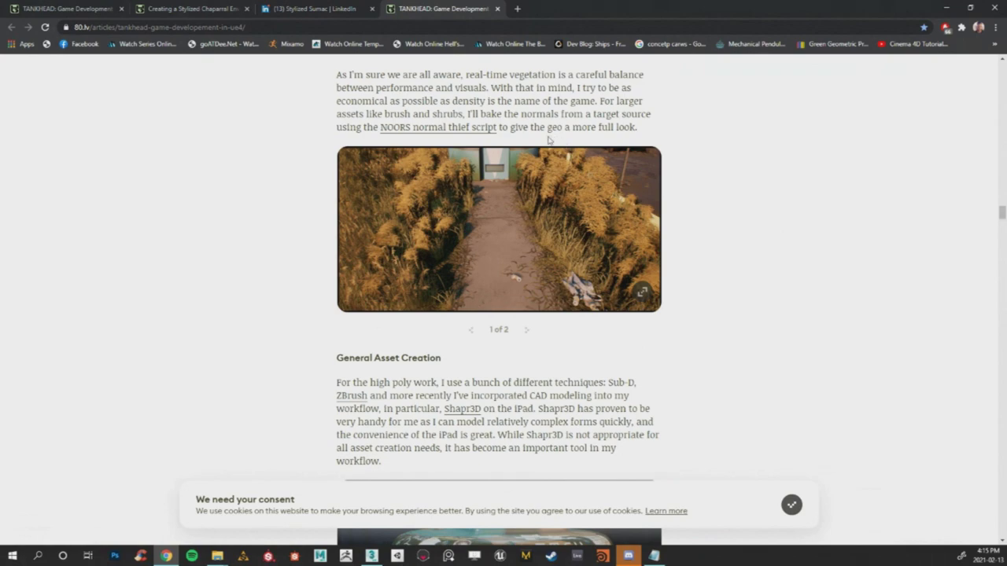
pyautogui.scroll(-6, 584, 190)
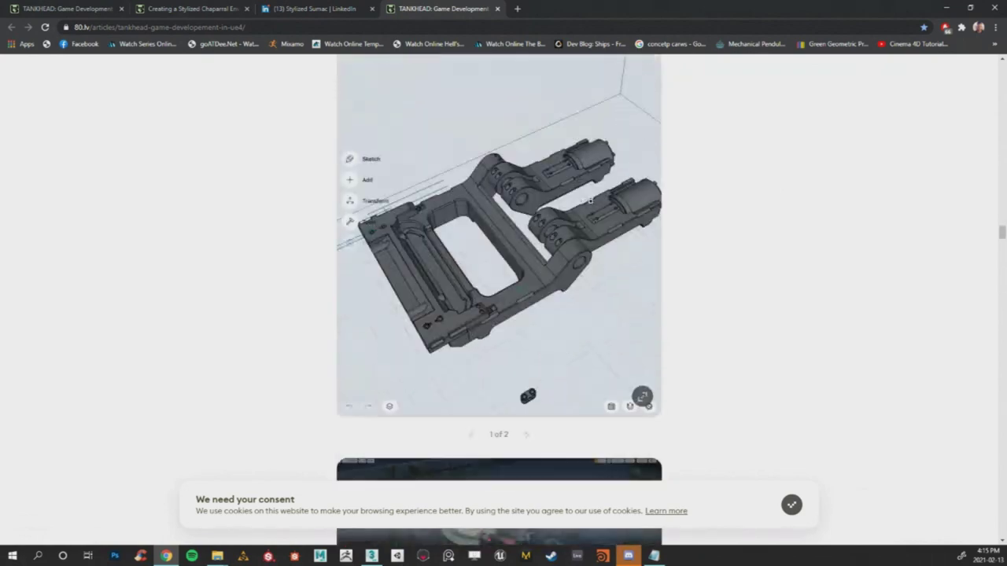
pyautogui.scroll(15, 584, 200)
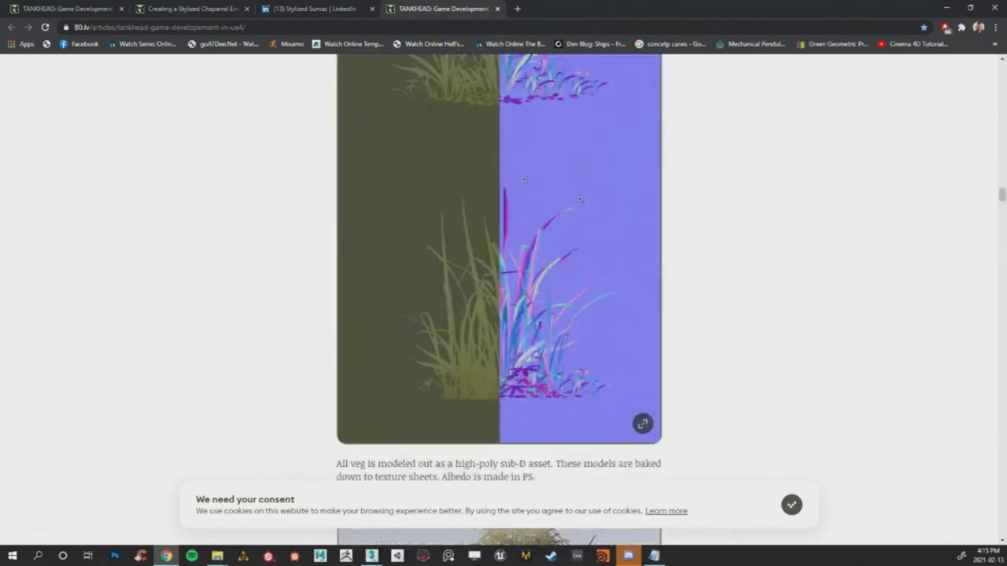
# Return to 3ds Max and delete all the grass blades from the scene.
pyautogui.click(947, 9)
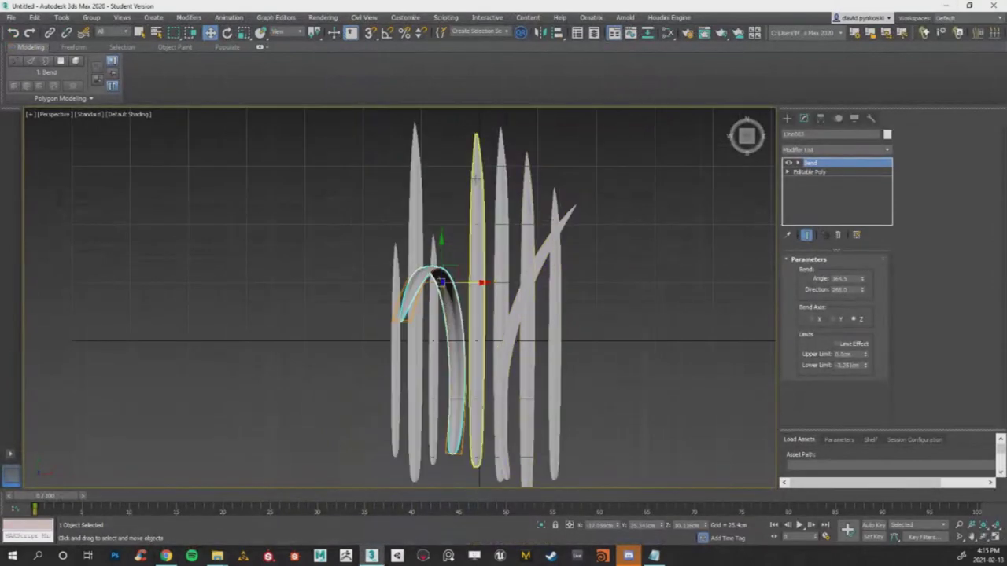
pyautogui.scroll(-5, 625, 229)
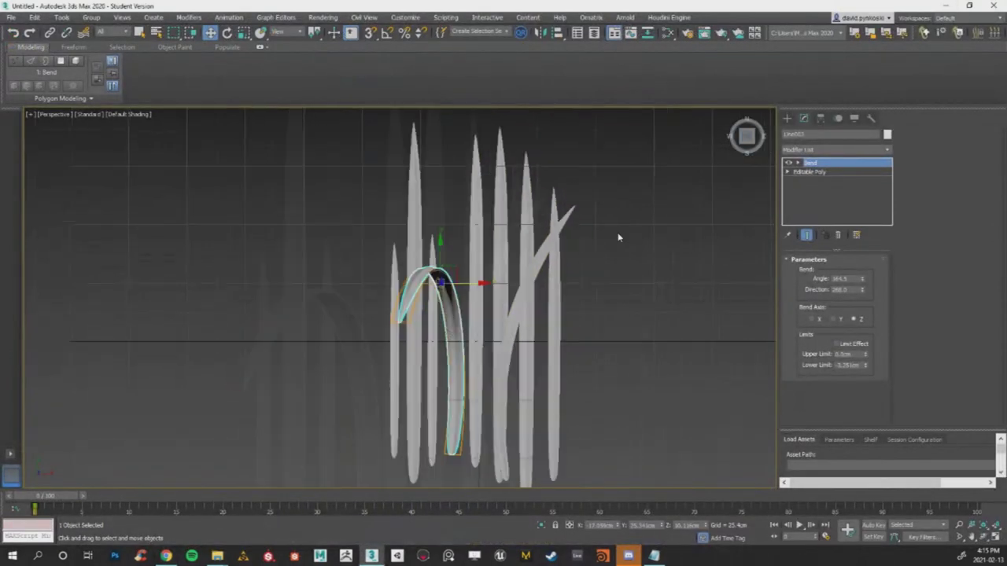
pyautogui.press('Delete')
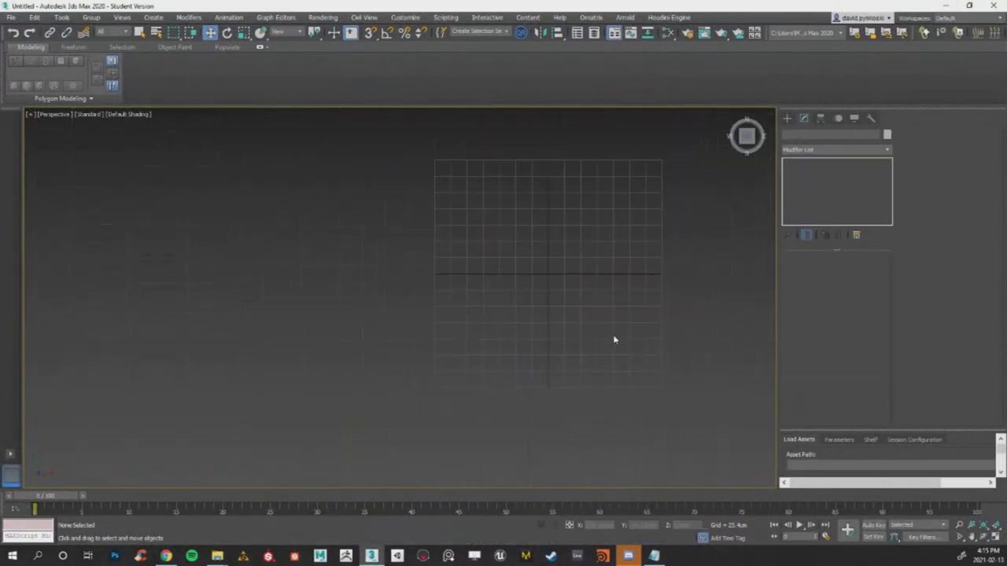
# Try to import the "grass high 3dsmax" object file from the Grass Resources folder.
pyautogui.click(13, 19)
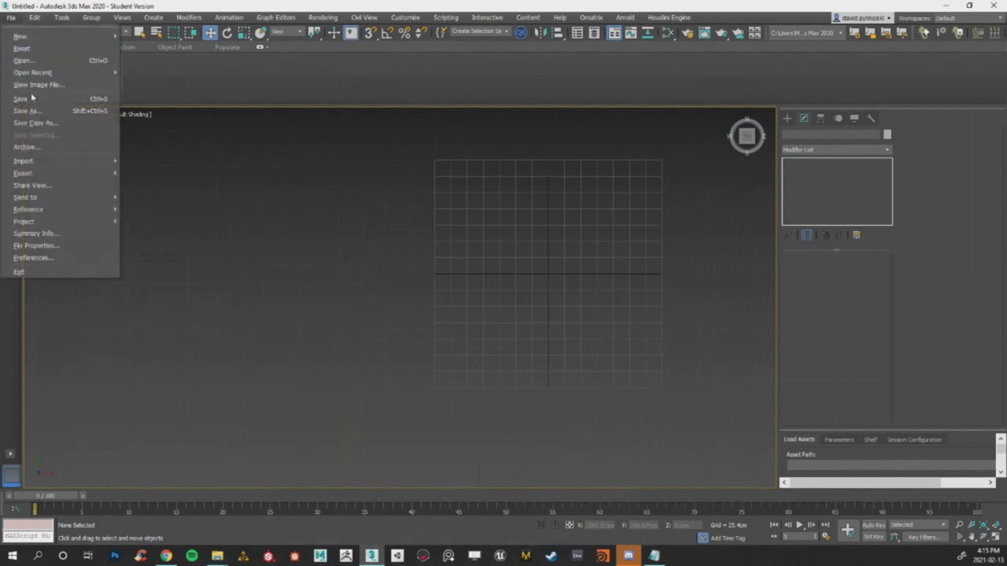
pyautogui.moveTo(38, 162)
pyautogui.click(131, 161)
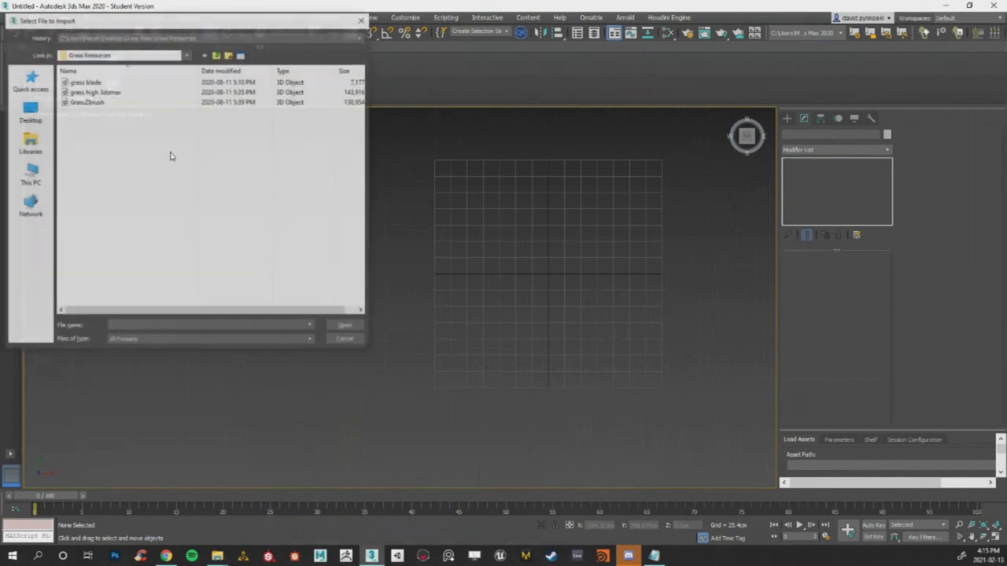
pyautogui.doubleClick(114, 93)
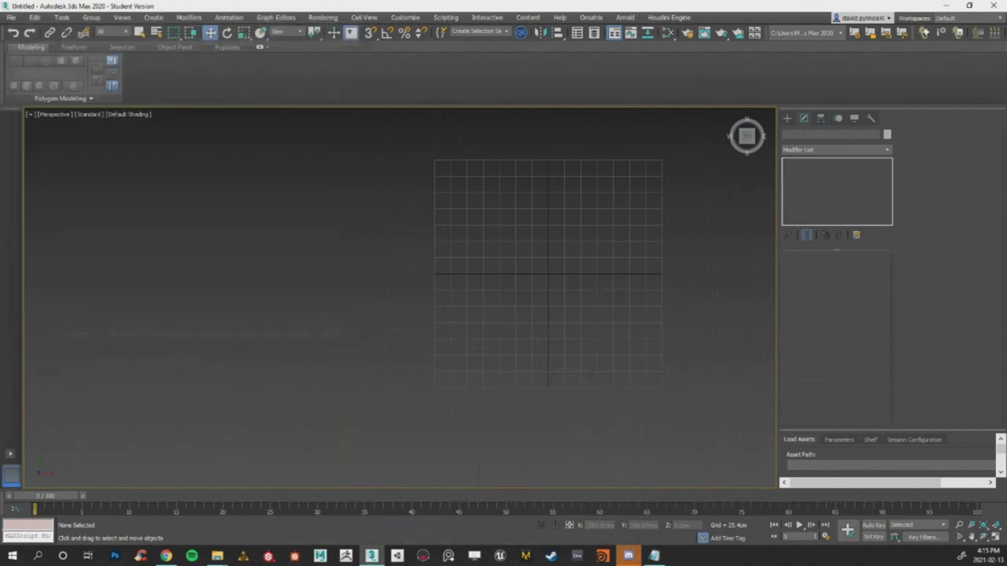
pyautogui.moveTo(538, 209); pyautogui.dragTo(460, 212, button='middle')
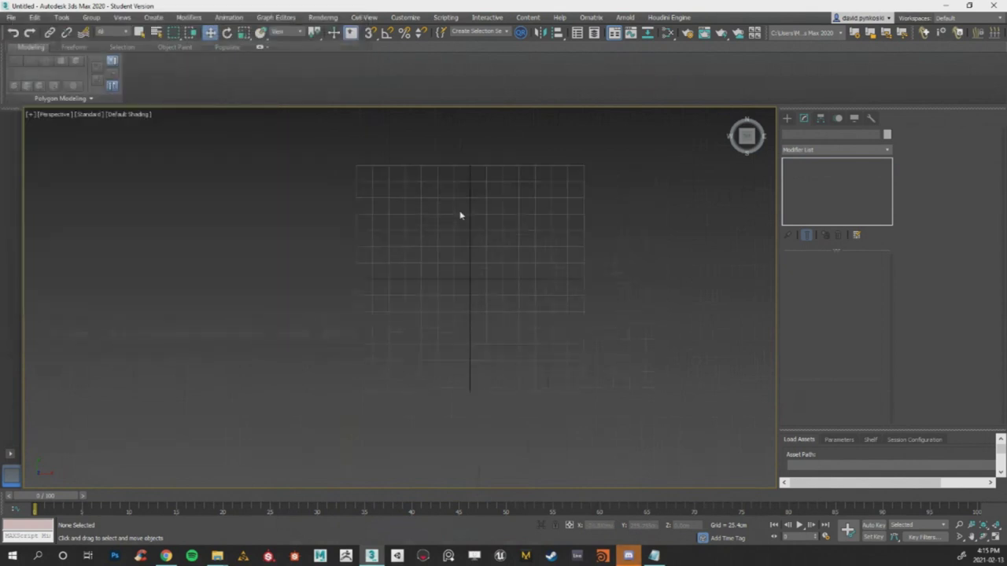
# Import the GrassZbrush object file from the Grass Resources folder into the empty scene.
pyautogui.click(11, 18)
pyautogui.moveTo(64, 161)
pyautogui.click(169, 161)
pyautogui.doubleClick(163, 103)
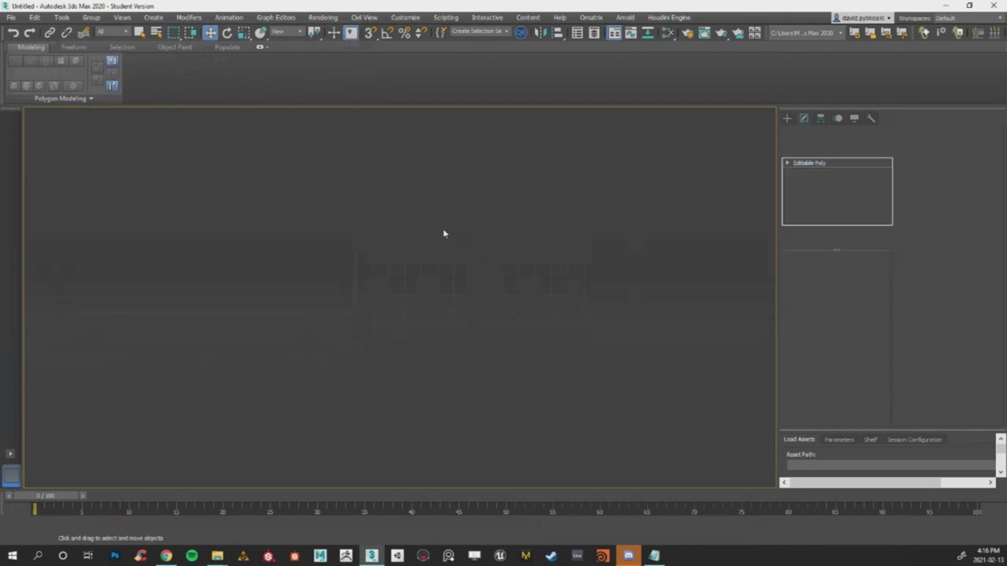
pyautogui.scroll(-8, 519, 225)
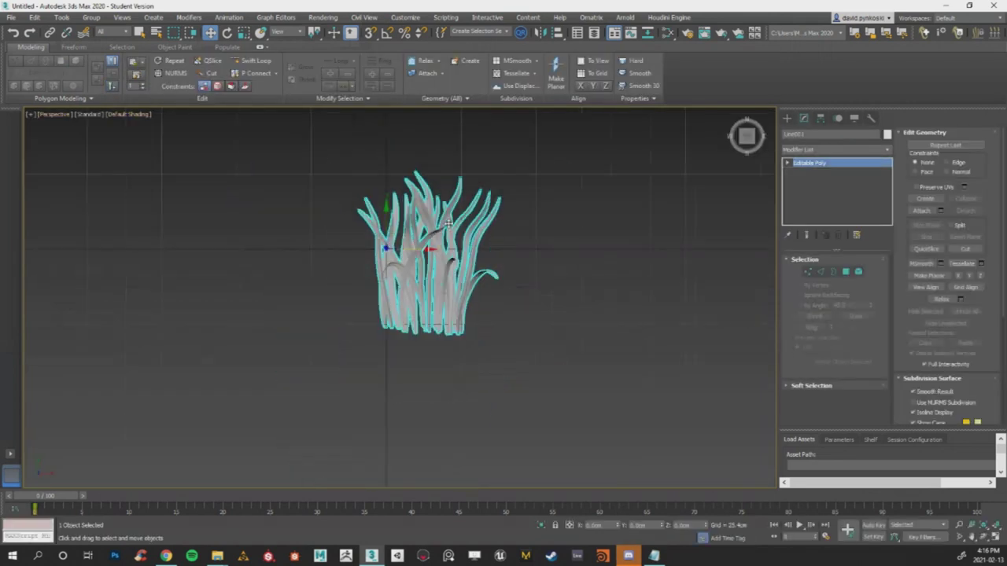
# Move the imported grass clump into the grid quadrant with negative X and positive Y.
pyautogui.moveTo(508, 213); pyautogui.dragTo(408, 154)
pyautogui.scroll(2, 445, 236)
pyautogui.click(458, 195)
pyautogui.hotkey('ctrl', 'z')
pyautogui.moveTo(453, 189); pyautogui.dragTo(437, 186)
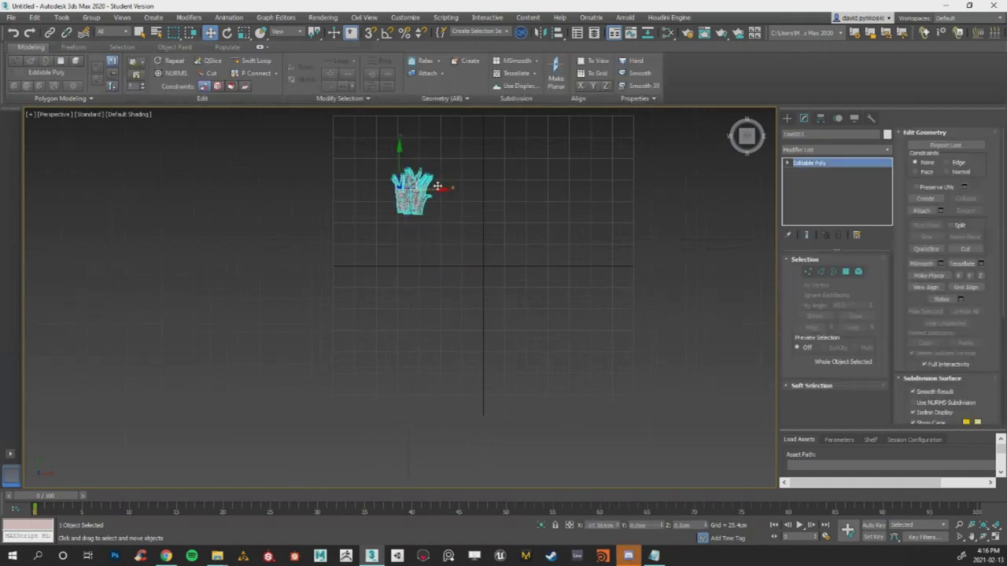
# Scale the grass clump up uniformly so it fills more of its grid quadrant.
pyautogui.press('r')
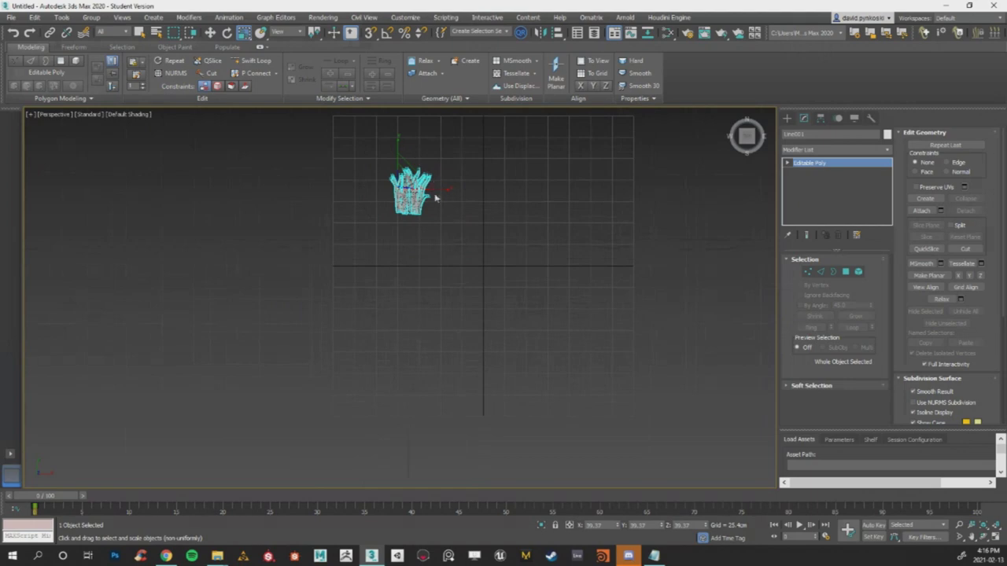
pyautogui.scroll(2, 376, 178)
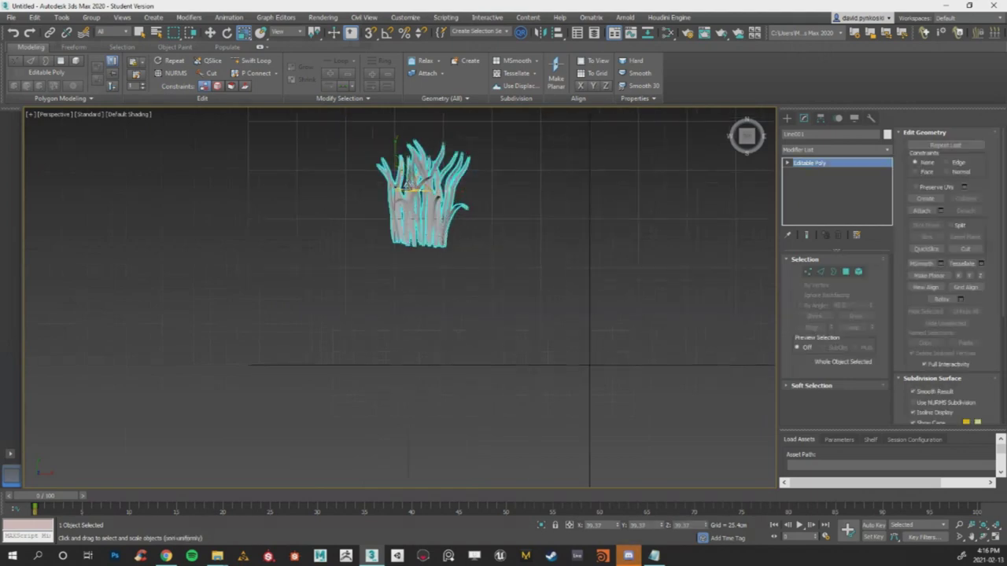
pyautogui.keyDown('alt'); pyautogui.moveTo(409, 187); pyautogui.dragTo(432, 150, button='middle'); pyautogui.keyUp('alt')
pyautogui.moveTo(397, 204); pyautogui.dragTo(409, 99)
pyautogui.scroll(-5, 515, 222)
pyautogui.moveTo(745, 137); pyautogui.dragTo(620, 204)
pyautogui.keyDown('alt'); pyautogui.moveTo(620, 205); pyautogui.dragTo(530, 247, button='middle'); pyautogui.keyUp('alt')
# Reposition the enlarged grass clump along X and Y so it sits within its grid quadrant.
pyautogui.press('w')
pyautogui.moveTo(461, 213); pyautogui.dragTo(444, 214)
pyautogui.moveTo(409, 182)
pyautogui.mouseDown()
pyautogui.moveTo(408, 171)
pyautogui.moveTo(408, 183)
pyautogui.mouseUp()
pyautogui.moveTo(433, 198); pyautogui.dragTo(375, 181, button='middle')
pyautogui.scroll(-1, 372, 180)
pyautogui.scroll(1, 372, 180)
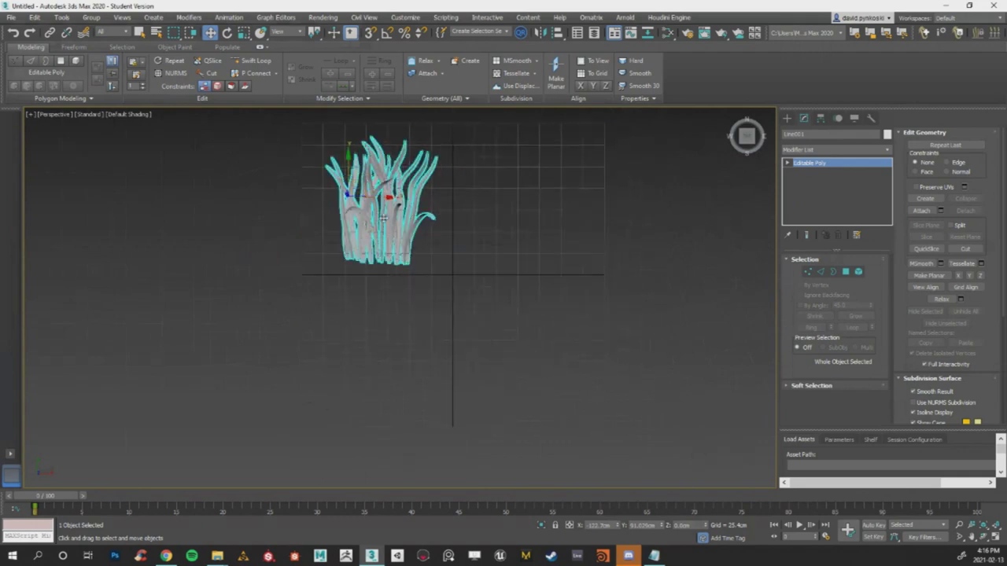
# Copy the grass clump along X into the neighbouring grid quadrant, and copy that clump along negative Y into the adjacent quadrant.
pyautogui.keyDown('shift'); pyautogui.moveTo(381, 197); pyautogui.dragTo(521, 197); pyautogui.keyUp('shift')
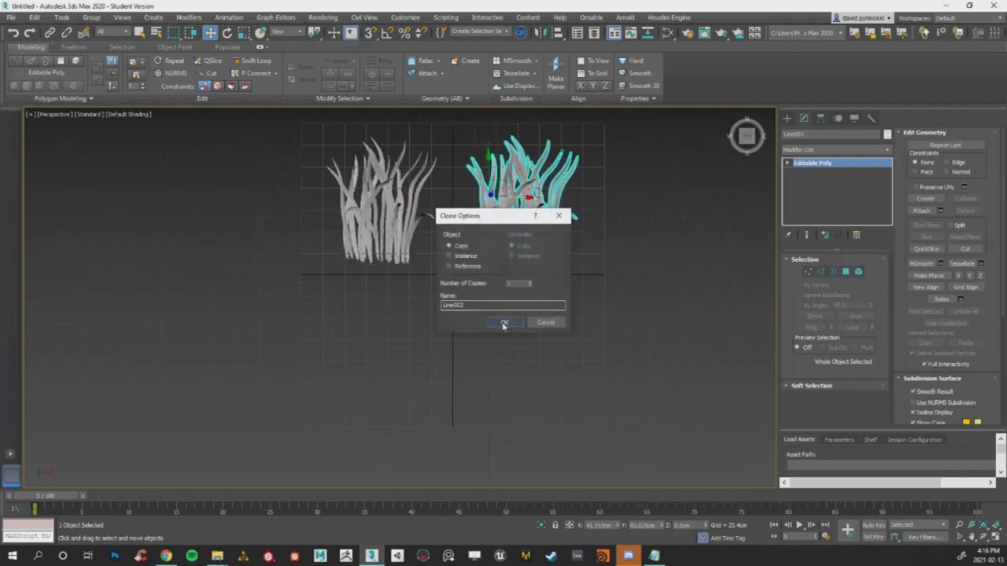
pyautogui.click(505, 323)
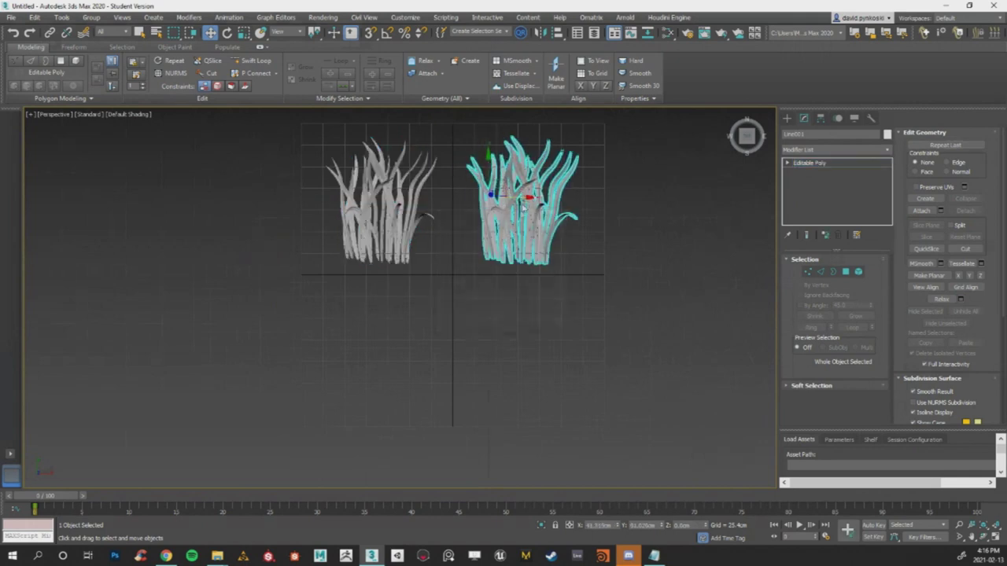
pyautogui.keyDown('alt'); pyautogui.moveTo(602, 210); pyautogui.dragTo(586, 250, button='middle'); pyautogui.keyUp('alt')
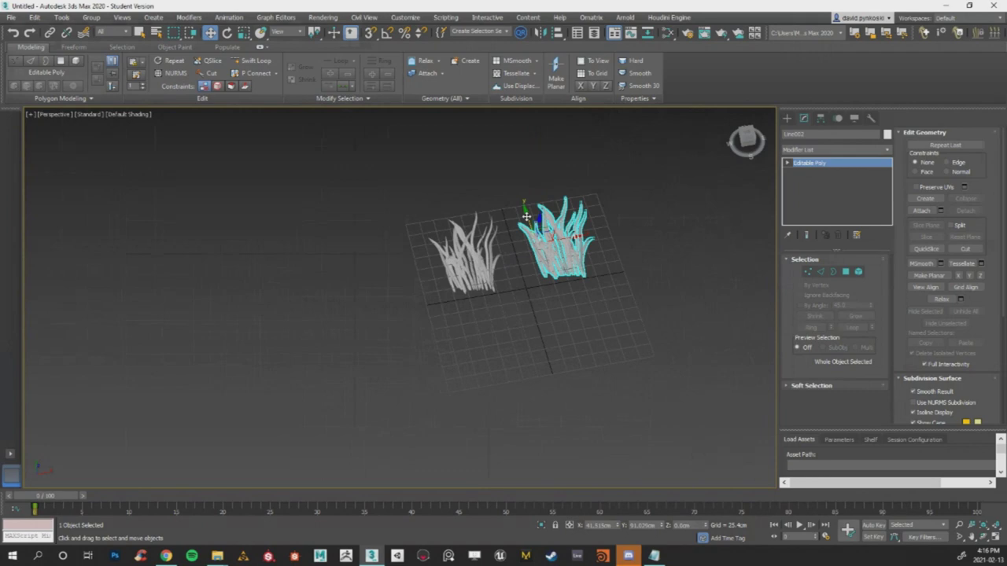
pyautogui.keyDown('shift'); pyautogui.moveTo(526, 216); pyautogui.dragTo(559, 301); pyautogui.keyUp('shift')
pyautogui.click(505, 323)
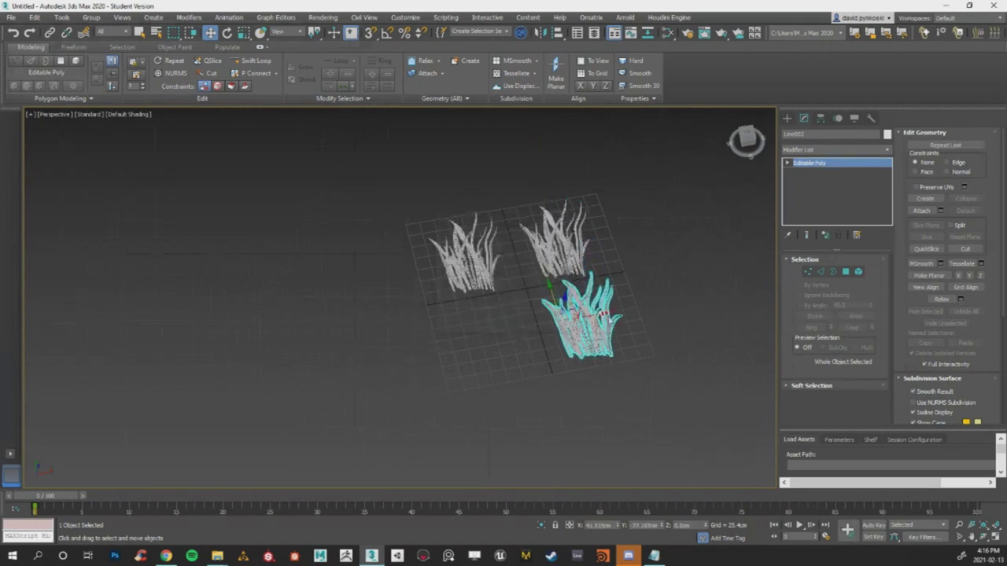
# Copy the selected grass clump along negative X into the remaining empty grid quadrant.
pyautogui.scroll(4, 550, 331)
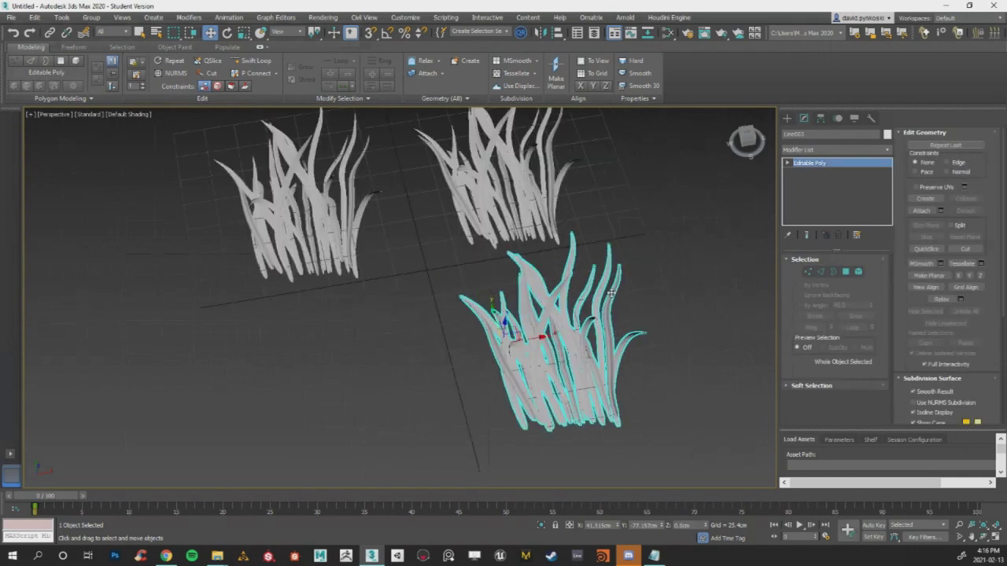
pyautogui.scroll(-5, 529, 334)
pyautogui.scroll(2, 530, 334)
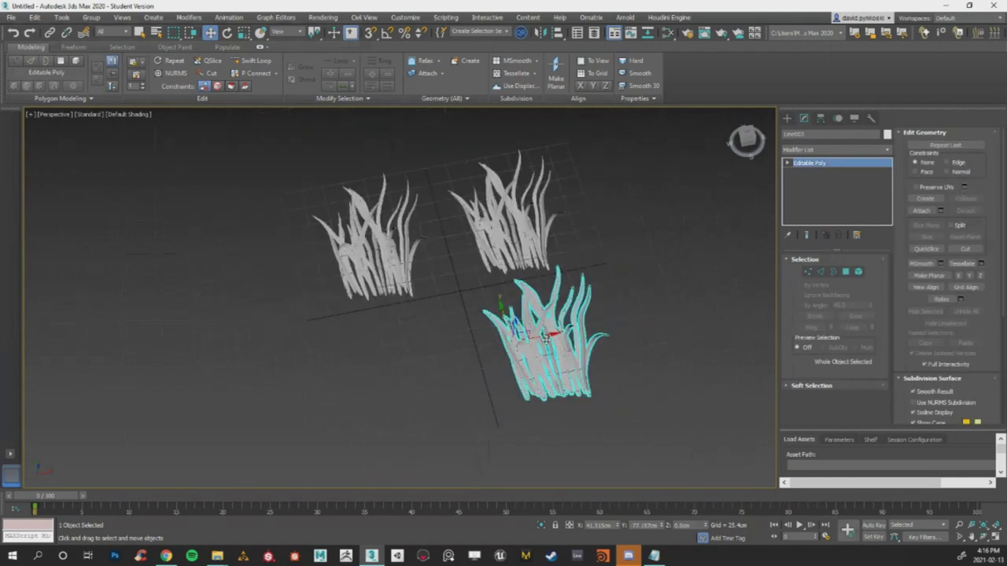
pyautogui.keyDown('alt'); pyautogui.moveTo(559, 329); pyautogui.dragTo(566, 288, button='middle'); pyautogui.keyUp('alt')
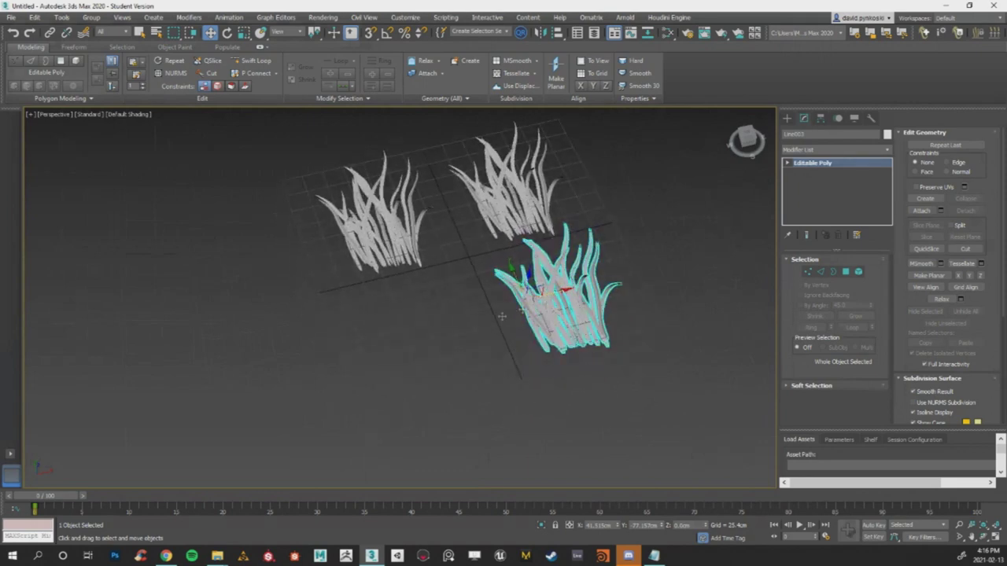
pyautogui.keyDown('shift'); pyautogui.moveTo(564, 289); pyautogui.dragTo(429, 324); pyautogui.keyUp('shift')
pyautogui.press('Return')
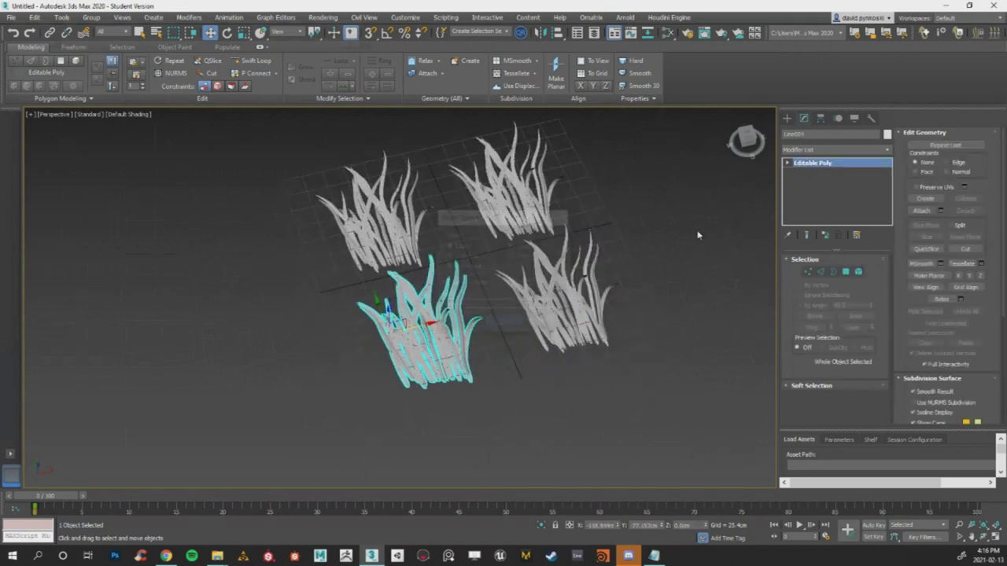
# Examine the placement of the four grass clumps on the grid from directly above.
pyautogui.click(748, 137)
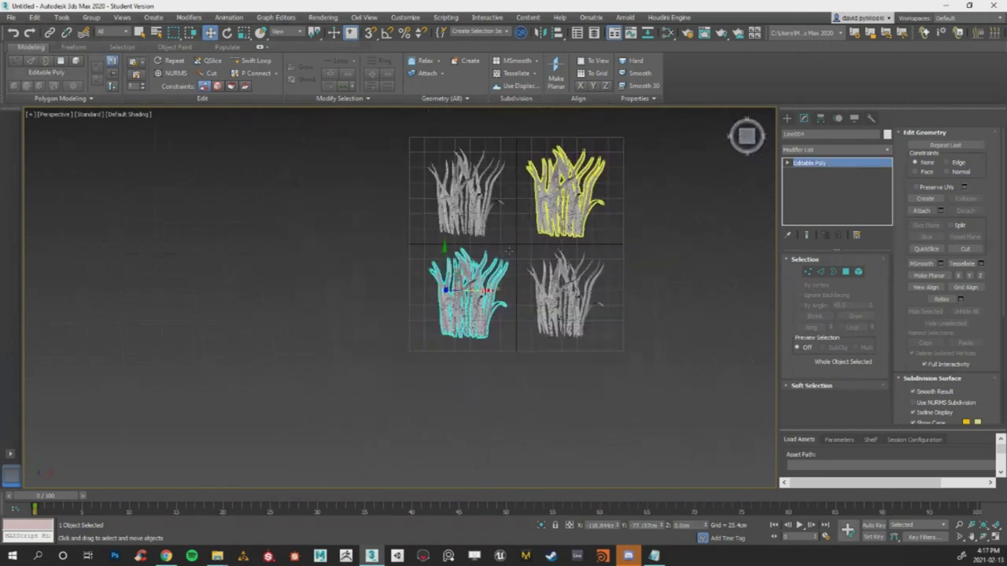
pyautogui.moveTo(526, 242); pyautogui.dragTo(560, 203, button='middle')
pyautogui.scroll(1, 561, 201)
pyautogui.scroll(-1, 612, 250)
pyautogui.moveTo(612, 250); pyautogui.dragTo(493, 331, button='middle')
pyautogui.scroll(2, 492, 331)
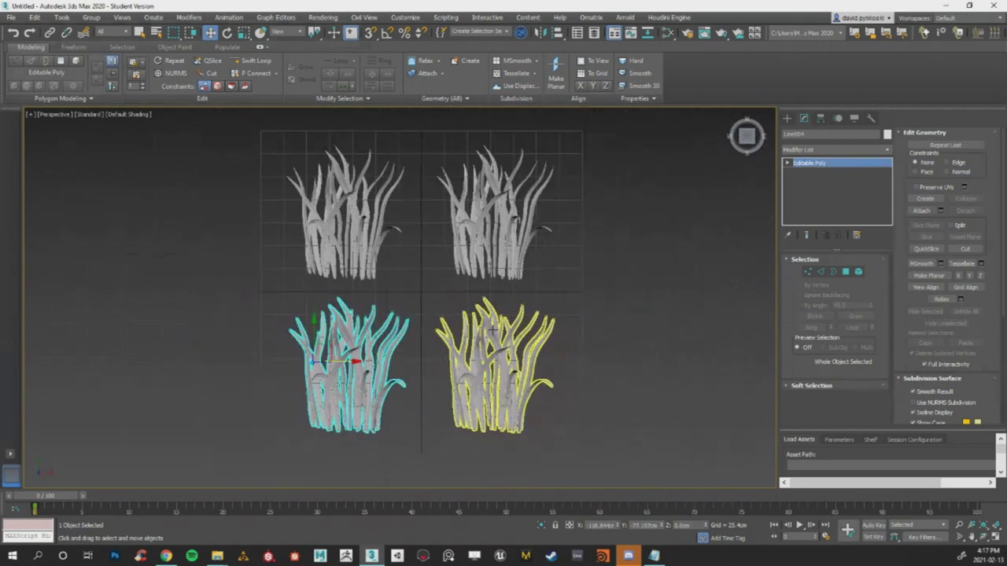
pyautogui.scroll(-3, 492, 331)
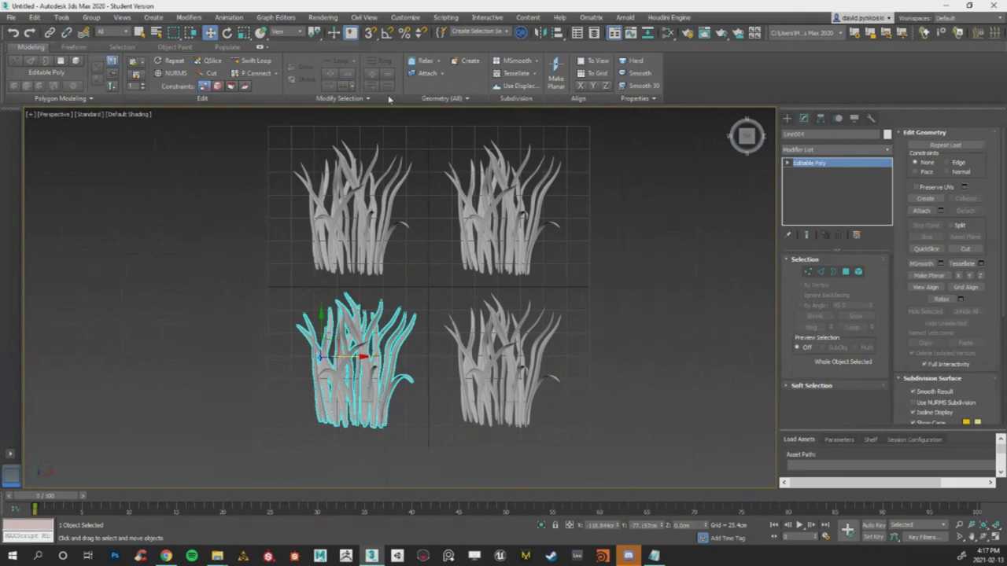
pyautogui.click(588, 257)
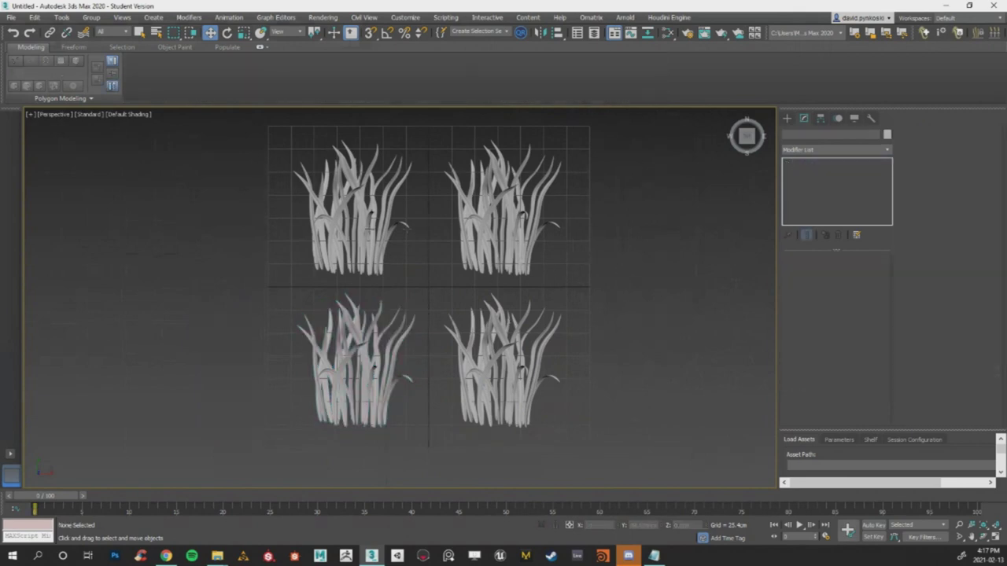
pyautogui.scroll(-4, 407, 218)
pyautogui.keyDown('alt'); pyautogui.moveTo(407, 218); pyautogui.dragTo(446, 222, button='middle'); pyautogui.keyUp('alt')
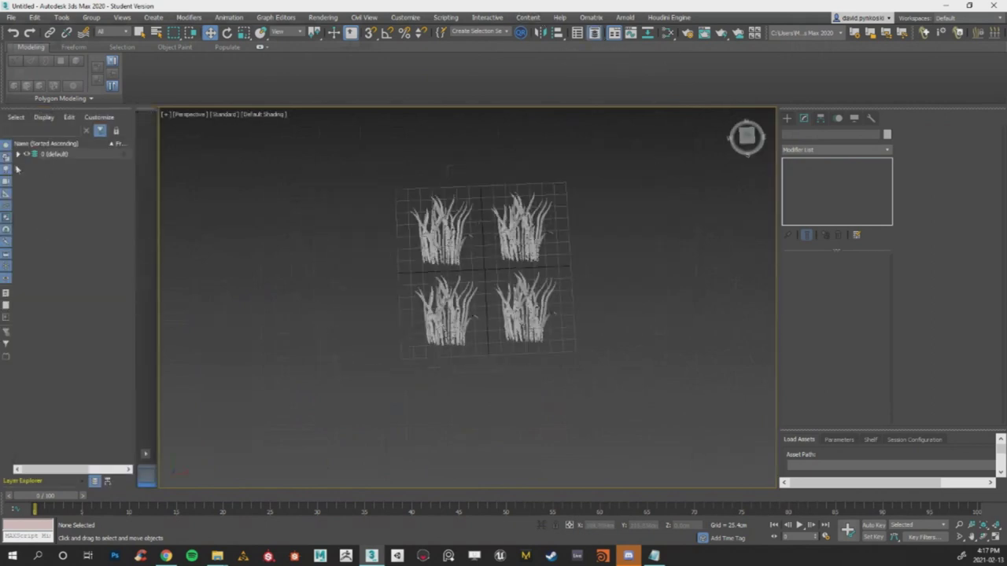
# Expand the default layer and create a plane about 364 by 359 cm covering the whole grid behind the clumps.
pyautogui.click(18, 154)
pyautogui.click(731, 113)
pyautogui.click(786, 118)
pyautogui.click(855, 225)
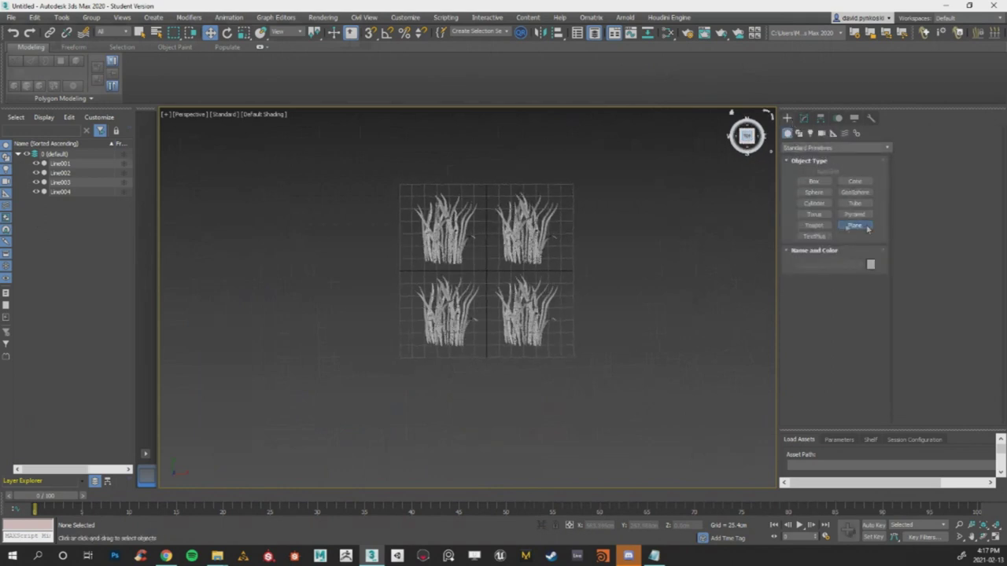
pyautogui.moveTo(395, 180); pyautogui.dragTo(572, 361)
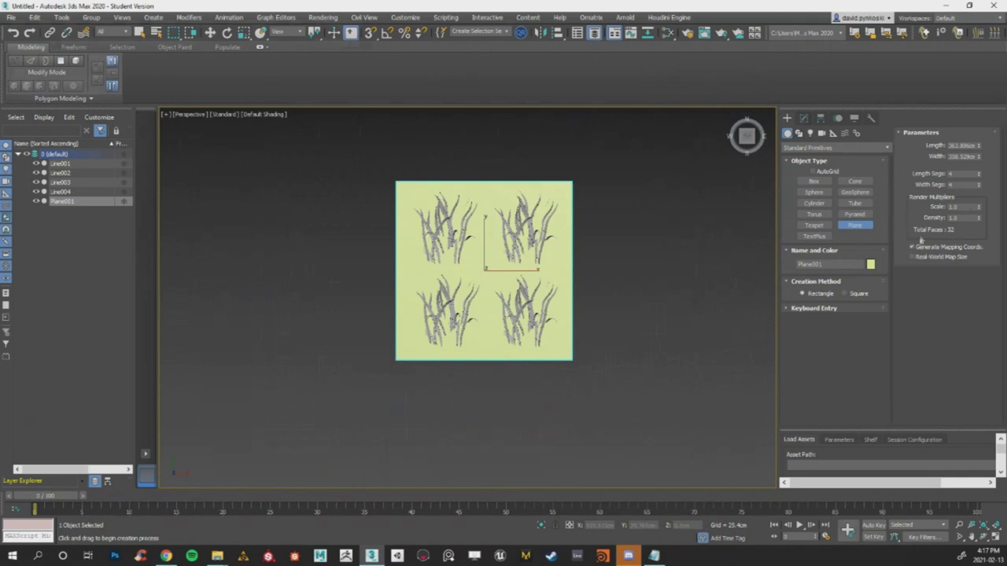
# Set the plane's length and width to 300 cm each.
pyautogui.scroll(3, 500, 243)
pyautogui.keyDown('alt'); pyautogui.moveTo(503, 246); pyautogui.dragTo(520, 253, button='middle'); pyautogui.keyUp('alt')
pyautogui.doubleClick(950, 146)
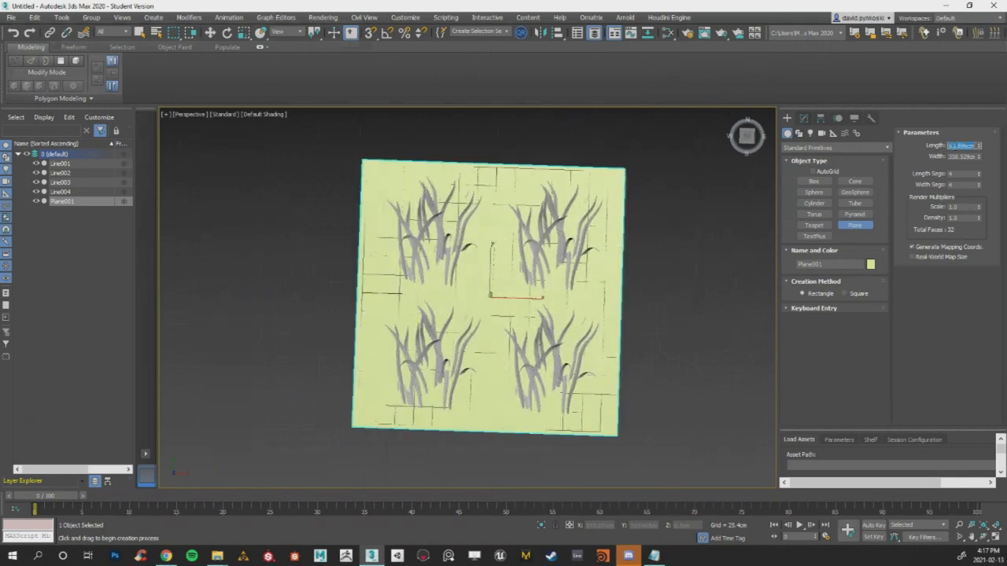
pyautogui.write('300')
pyautogui.press('Tab')
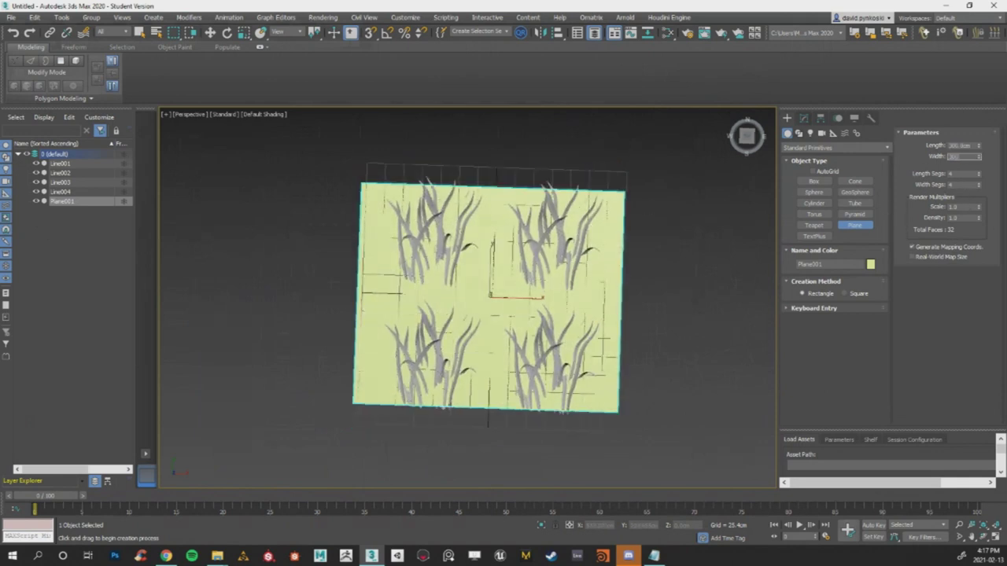
pyautogui.write('300')
pyautogui.press('Return')
# Scale the plane up uniformly to nearly cover the grid, and shift it along X and Y to centre it on the grid.
pyautogui.click(244, 32)
pyautogui.moveTo(491, 293); pyautogui.dragTo(501, 293)
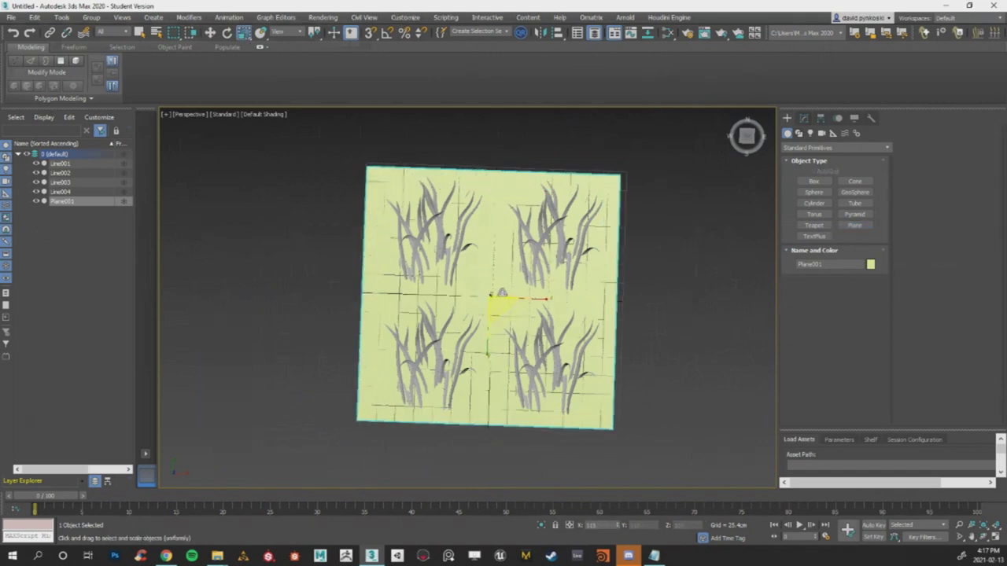
pyautogui.press('w')
pyautogui.moveTo(529, 301); pyautogui.dragTo(531, 299)
pyautogui.moveTo(494, 261); pyautogui.dragTo(494, 266)
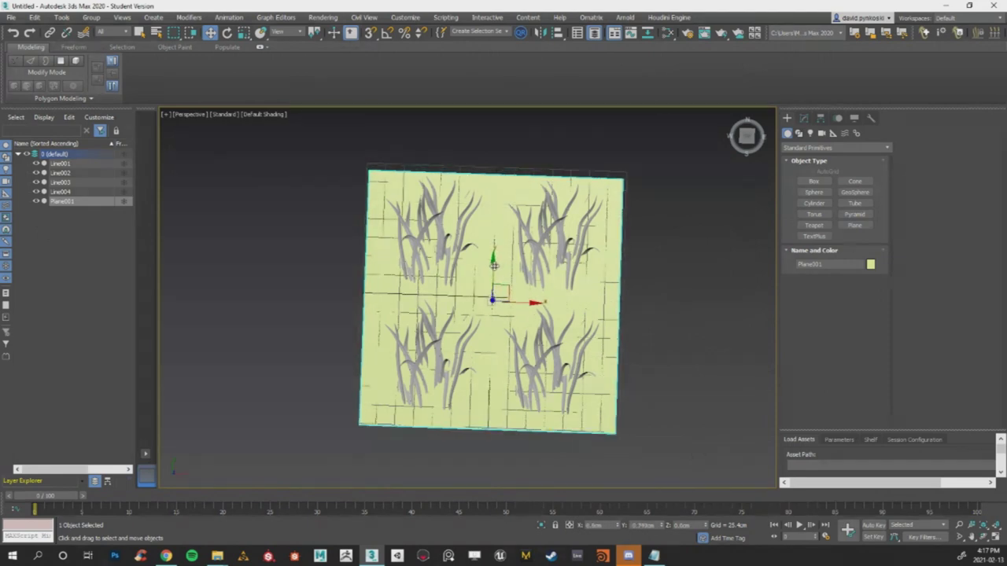
pyautogui.scroll(3, 519, 303)
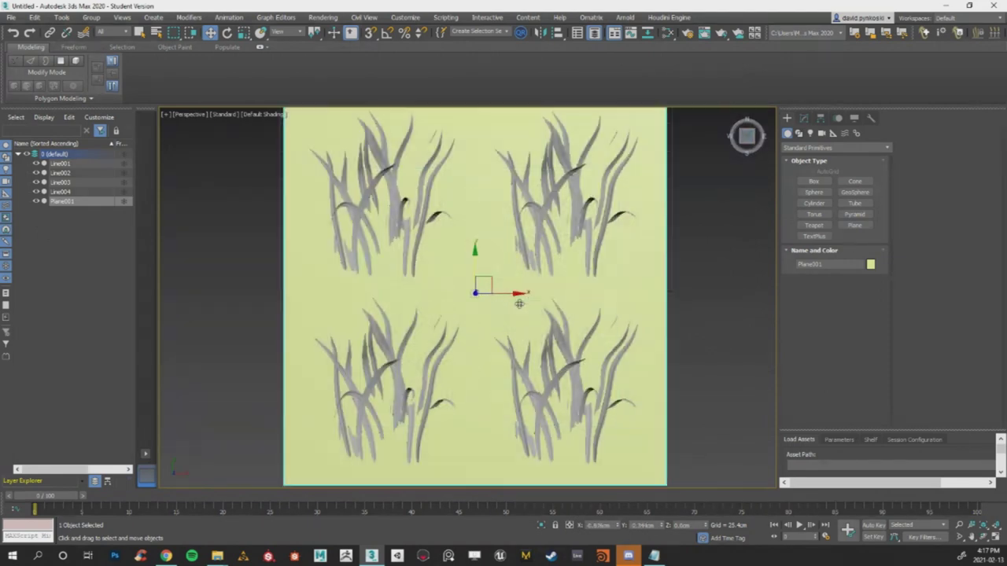
pyautogui.moveTo(520, 304)
pyautogui.keyDown('alt'); pyautogui.mouseDown(button='middle')
pyautogui.moveTo(539, 204)
pyautogui.moveTo(521, 303)
pyautogui.mouseUp(button='middle'); pyautogui.keyUp('alt')
pyautogui.click(747, 137)
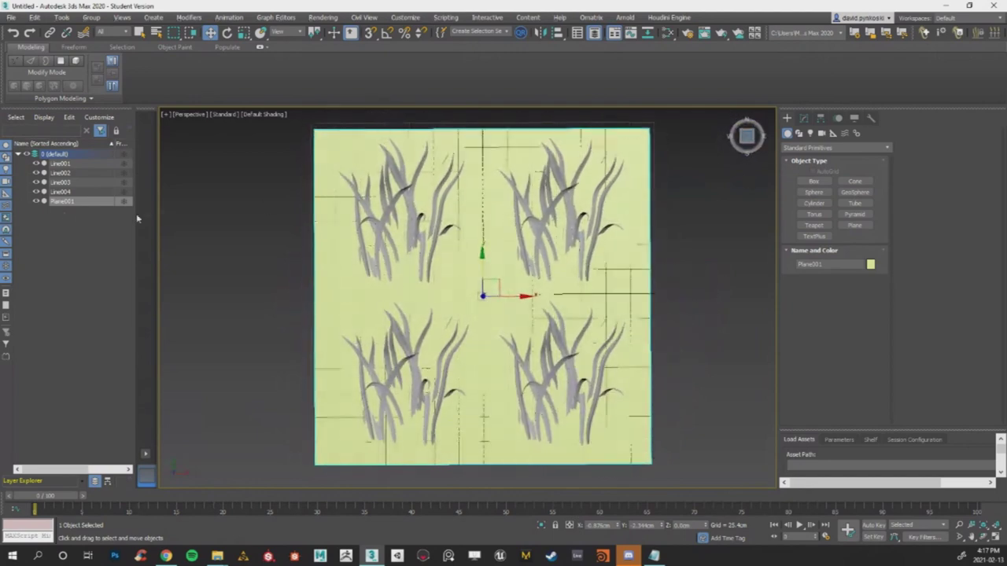
# Hide the plane and uniformly scale up the grass clump in the negative X, positive Y quadrant.
pyautogui.click(37, 201)
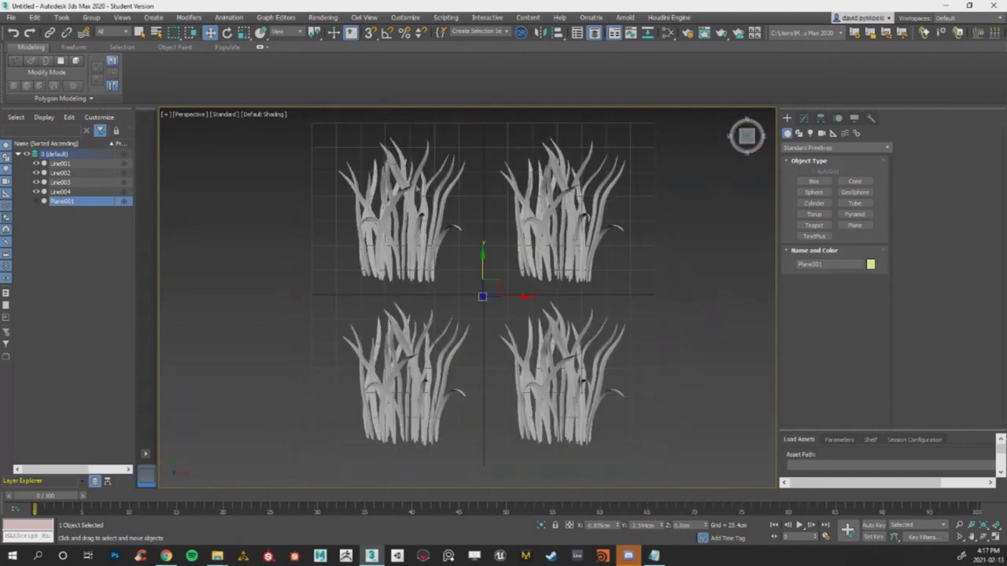
pyautogui.scroll(2, 448, 211)
pyautogui.scroll(-2, 449, 214)
pyautogui.moveTo(504, 303); pyautogui.dragTo(490, 296)
pyautogui.press('e')
pyautogui.press('r')
pyautogui.moveTo(369, 198); pyautogui.dragTo(368, 193)
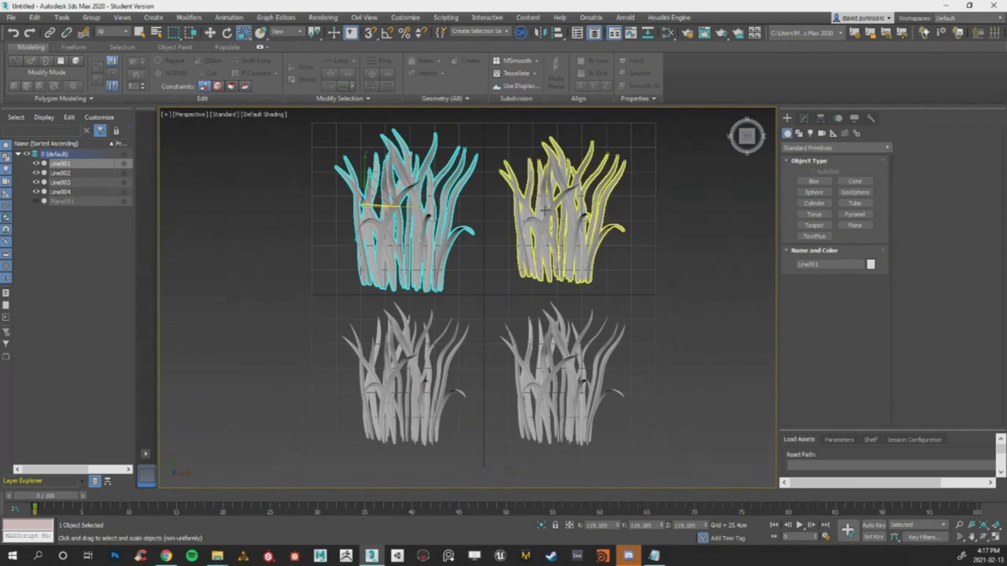
# Uniformly scale up the grass clump in the positive X, positive Y quadrant to match its neighbour.
pyautogui.click(534, 202)
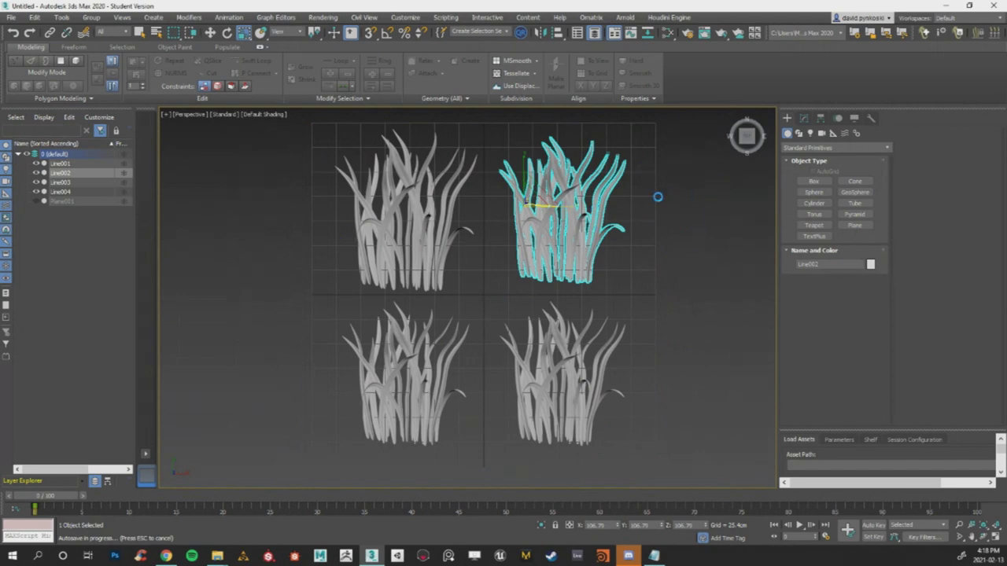
pyautogui.moveTo(548, 209); pyautogui.dragTo(543, 209, button='middle')
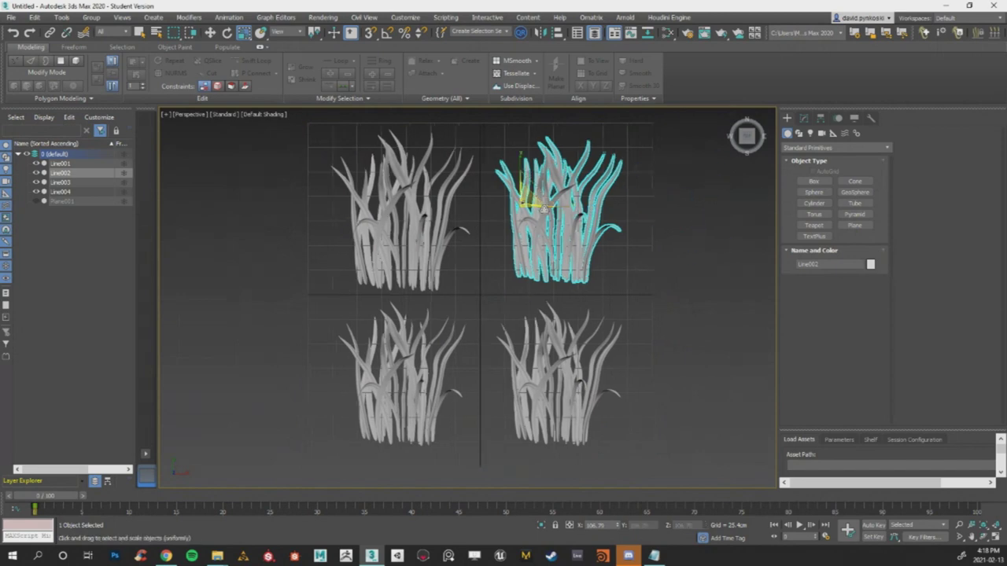
pyautogui.scroll(3, 532, 198)
pyautogui.scroll(-3, 532, 198)
pyautogui.moveTo(528, 197)
pyautogui.mouseDown()
pyautogui.moveTo(528, 188)
pyautogui.moveTo(530, 198)
pyautogui.mouseUp()
pyautogui.press('w')
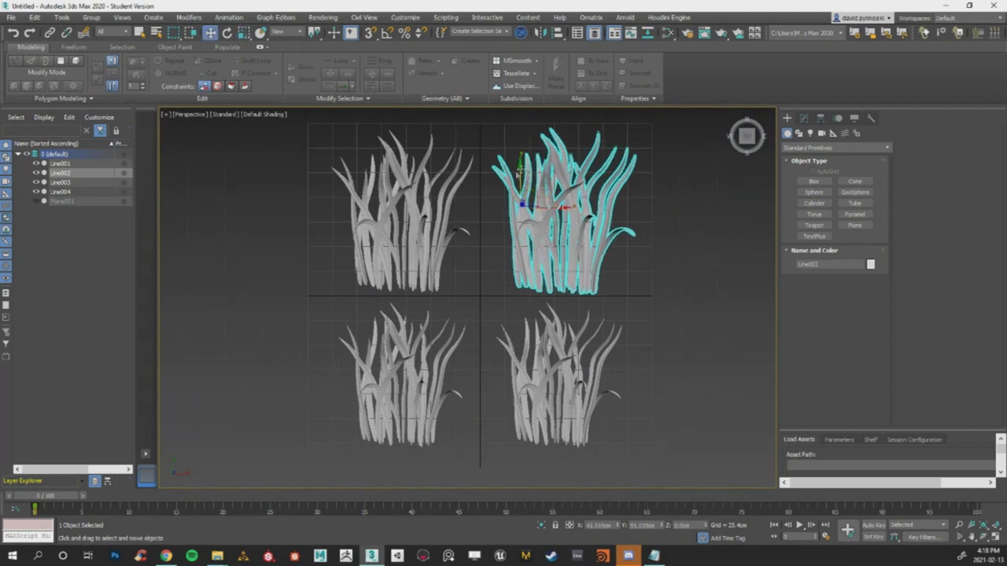
# Turn the positive X, positive Y clump around its upright axis to face the opposite way, and move it along X back into its quadrant.
pyautogui.press('e')
pyautogui.moveTo(536, 202); pyautogui.dragTo(721, 220)
pyautogui.press('w')
pyautogui.moveTo(549, 209); pyautogui.dragTo(639, 212)
# Rotate the grass clump in the positive X, negative Y quadrant around its upright axis to vary its silhouette.
pyautogui.click(541, 360)
pyautogui.press('e')
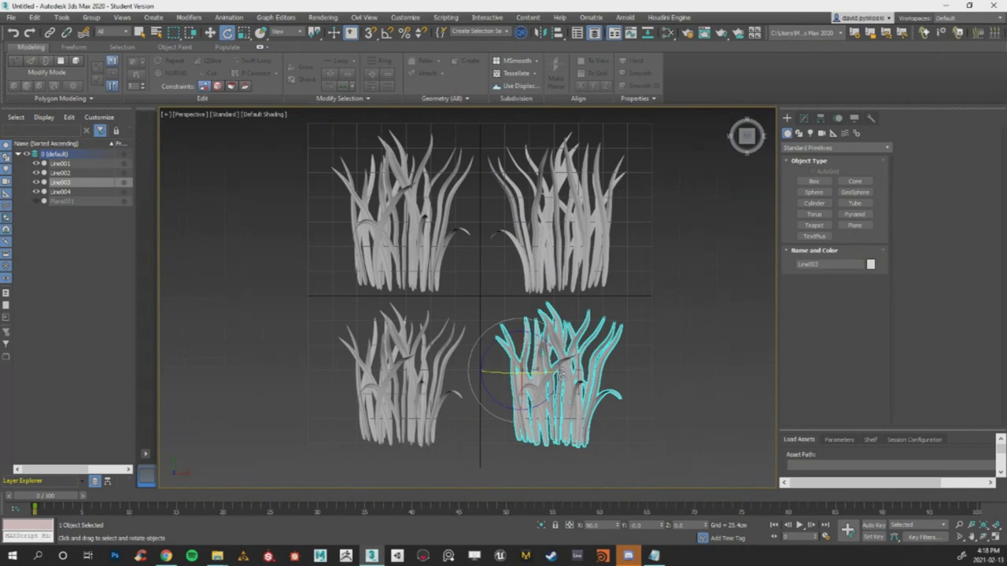
pyautogui.moveTo(527, 367); pyautogui.dragTo(542, 349)
# Rotate the clump in the negative X, negative Y quadrant around its upright axis and move it along X back into its quadrant.
pyautogui.click(412, 377)
pyautogui.press('w')
pyautogui.moveTo(380, 368); pyautogui.dragTo(442, 367)
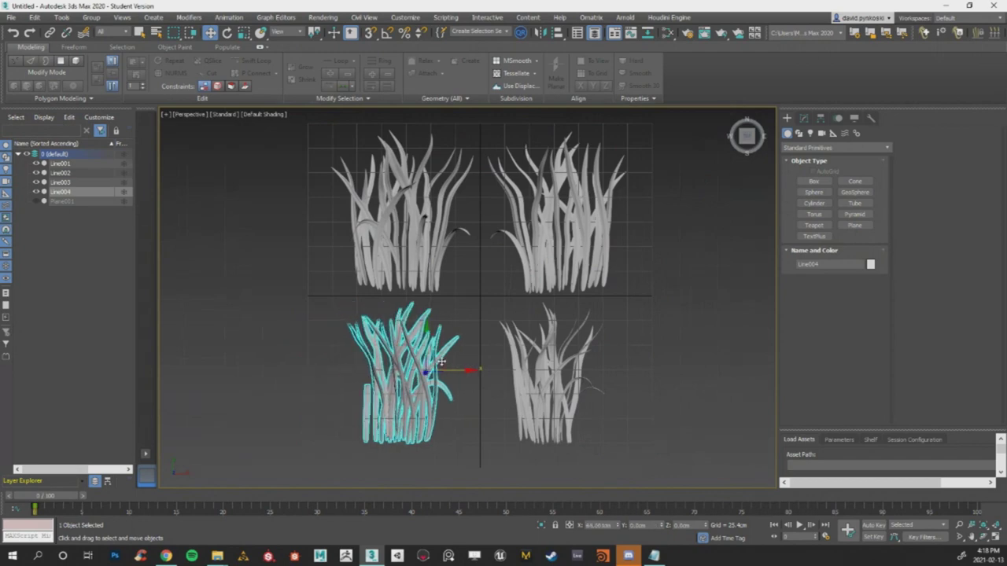
# Nudge the positive X, negative Y clump along X to centre it, and adjust the position of the clump beside it.
pyautogui.click(606, 235)
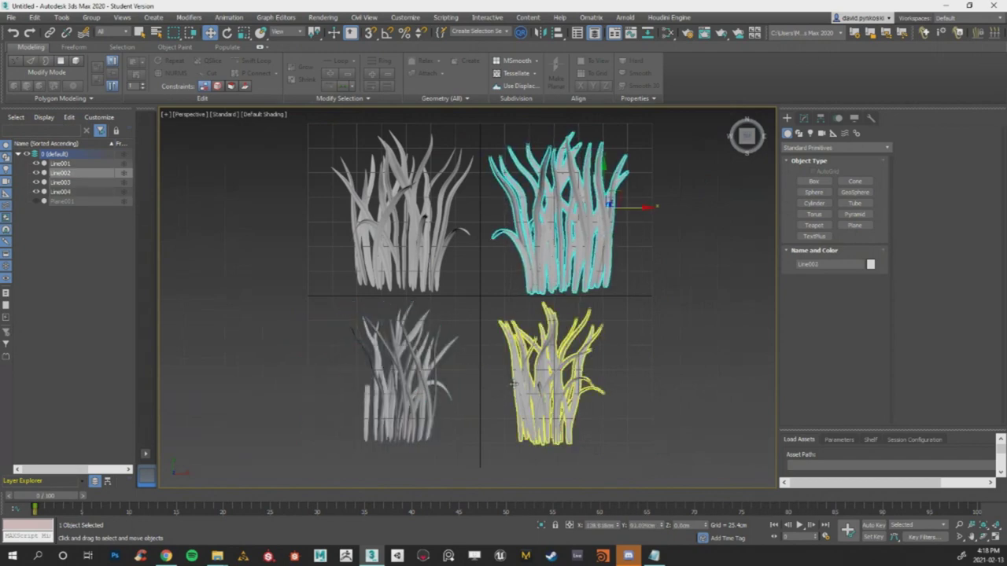
pyautogui.click(562, 374)
pyautogui.moveTo(562, 375); pyautogui.dragTo(571, 374)
pyautogui.click(406, 361)
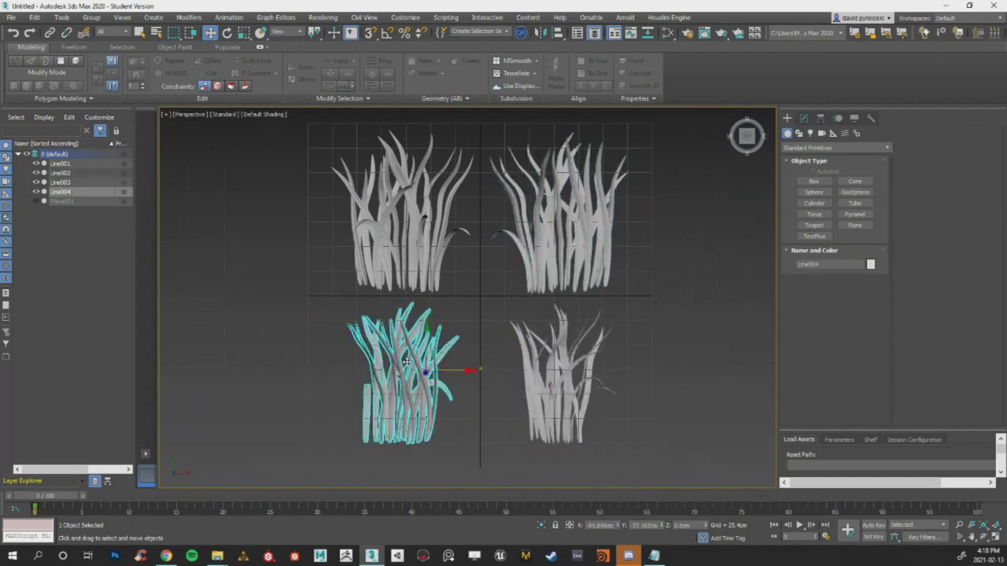
pyautogui.moveTo(445, 369); pyautogui.dragTo(439, 361)
# Slightly scale up the two grass clumps in the negative Y quadrants.
pyautogui.press('e')
pyautogui.press('r')
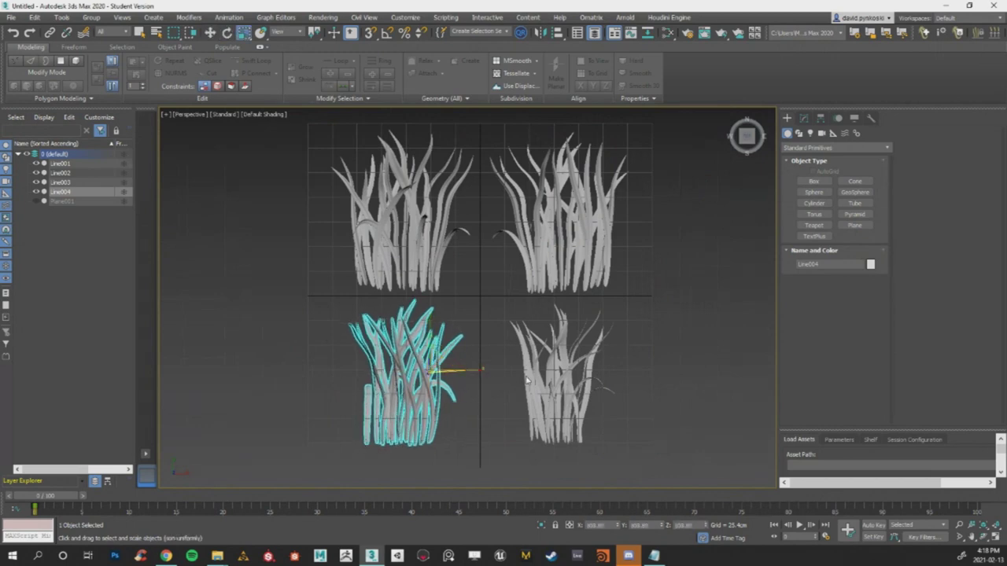
pyautogui.click(530, 380)
pyautogui.moveTo(542, 371); pyautogui.dragTo(549, 370)
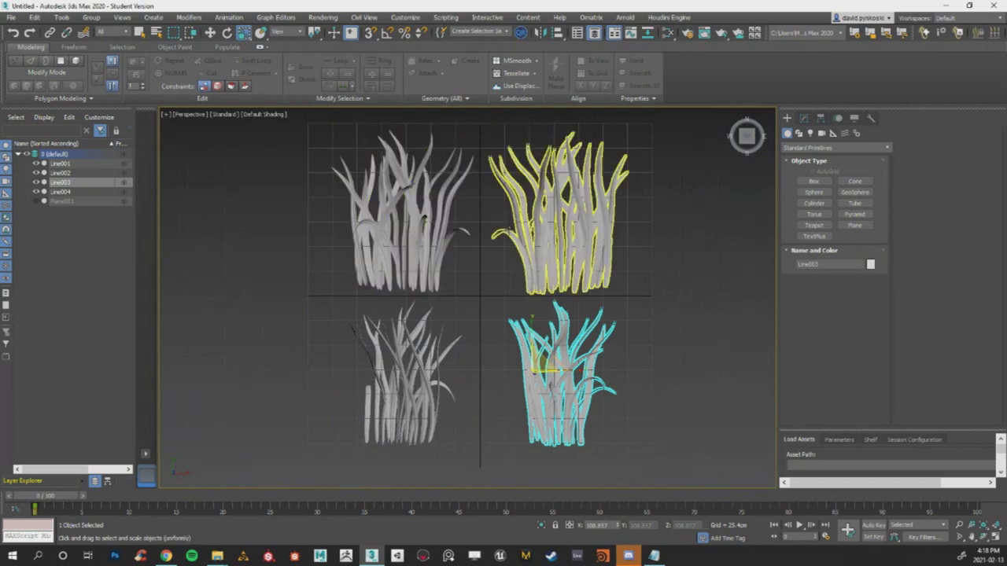
# Unhide the plane so it shows behind the four grass clumps.
pyautogui.scroll(-3, 496, 224)
pyautogui.keyDown('alt'); pyautogui.moveTo(496, 224); pyautogui.dragTo(488, 250, button='middle'); pyautogui.keyUp('alt')
pyautogui.click(749, 135)
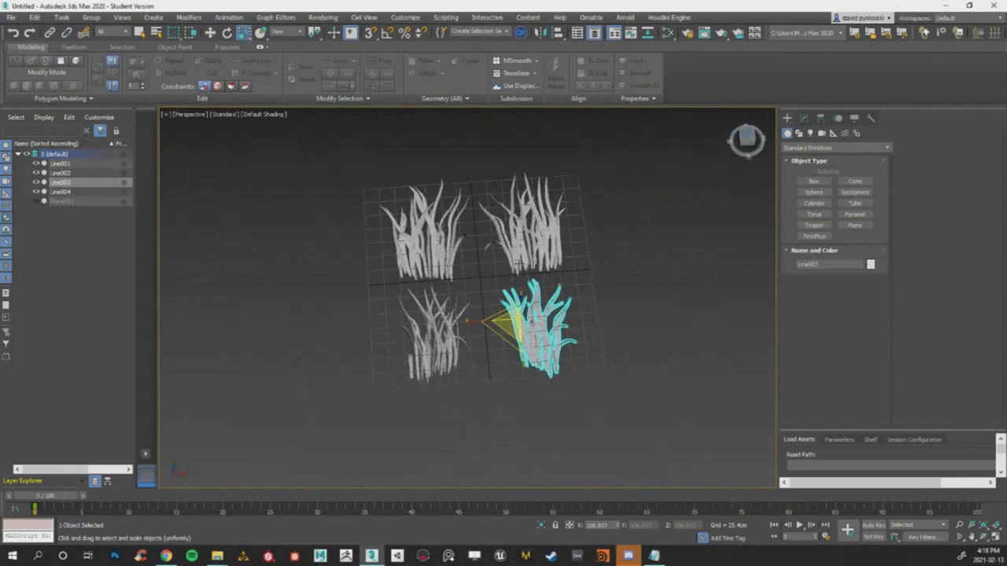
pyautogui.click(868, 227)
pyautogui.click(35, 202)
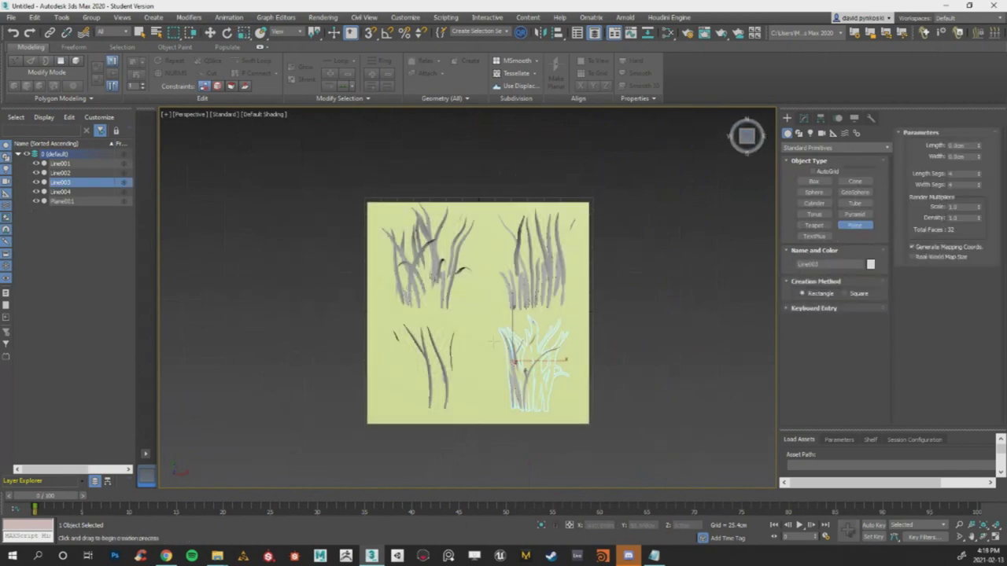
# Select the two negative Y grass clumps, Line003 and Line004, and raise them along Z relative to the plane.
pyautogui.scroll(2, 452, 315)
pyautogui.scroll(-2, 535, 362)
pyautogui.keyDown('alt'); pyautogui.moveTo(535, 362); pyautogui.dragTo(405, 300, button='middle'); pyautogui.keyUp('alt')
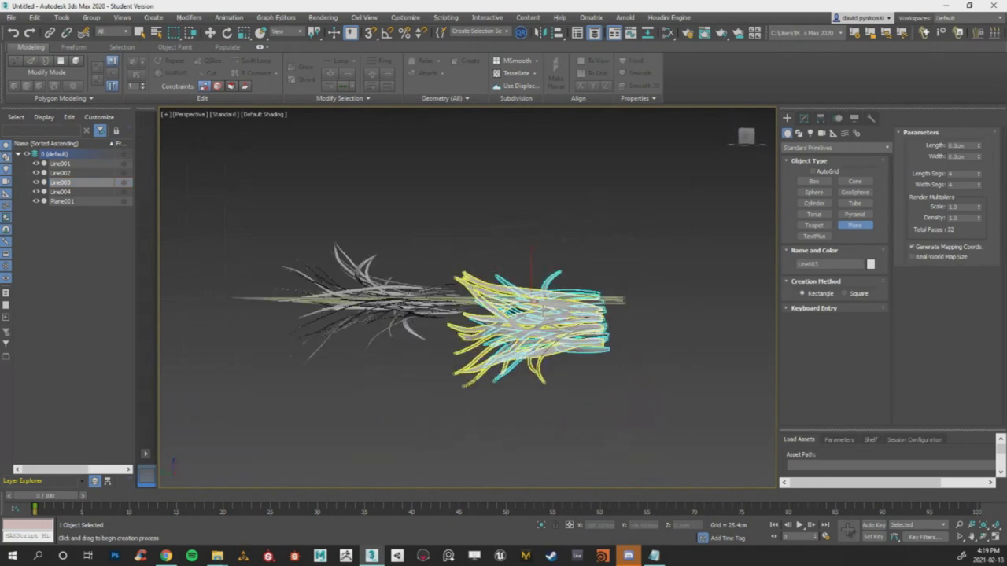
pyautogui.click(75, 183)
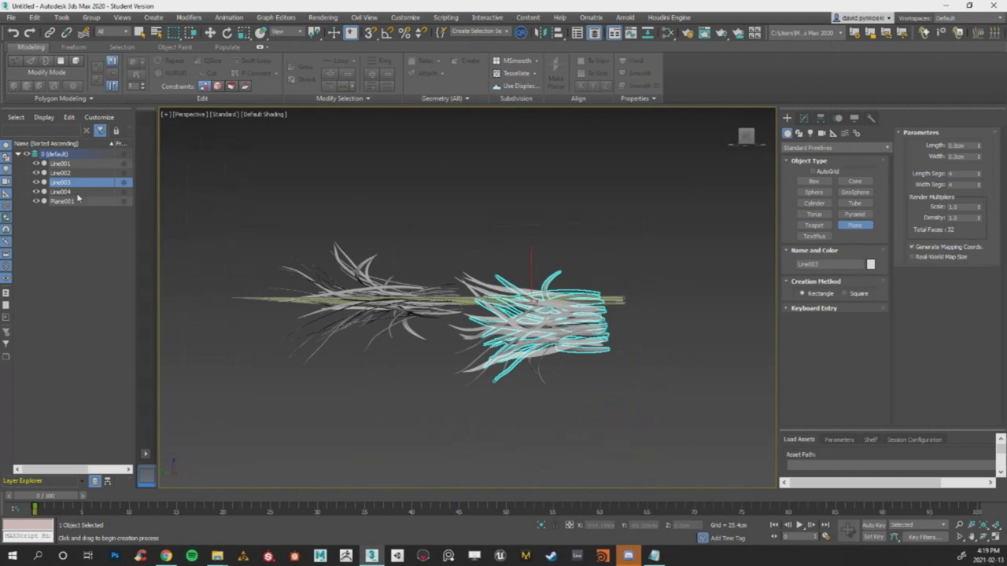
pyautogui.keyDown('ctrl'); pyautogui.click(76, 192); pyautogui.keyUp('ctrl')
pyautogui.click(210, 34)
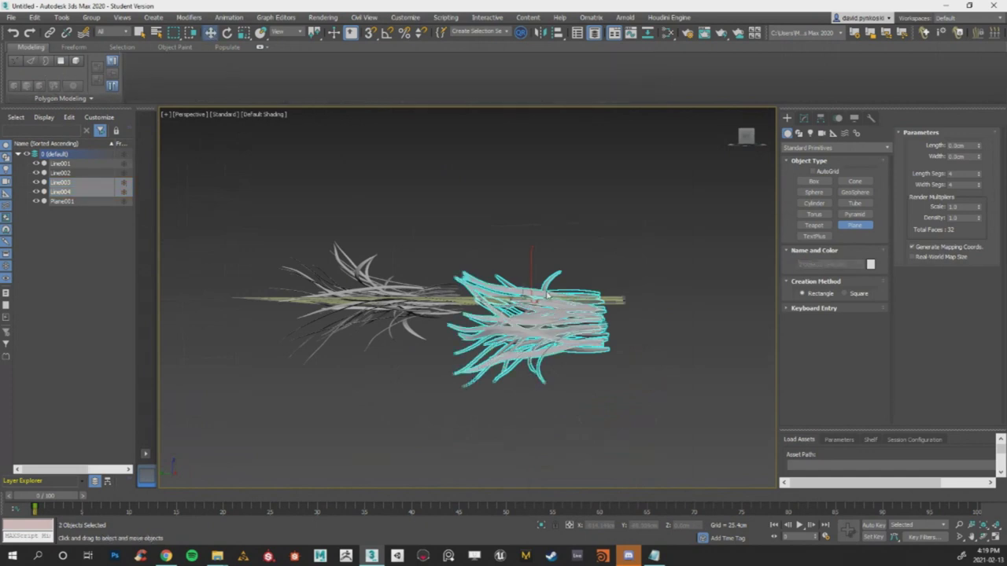
pyautogui.moveTo(533, 288); pyautogui.dragTo(523, 259)
# Select all four grass clumps, Line001 through Line004, together without the plane.
pyautogui.keyDown('alt'); pyautogui.moveTo(524, 260); pyautogui.dragTo(539, 300, button='middle'); pyautogui.keyUp('alt')
pyautogui.keyDown('alt'); pyautogui.moveTo(538, 373); pyautogui.dragTo(509, 293, button='middle'); pyautogui.keyUp('alt')
pyautogui.keyDown('alt'); pyautogui.moveTo(533, 409); pyautogui.dragTo(567, 284, button='middle'); pyautogui.keyUp('alt')
pyautogui.scroll(2, 598, 247)
pyautogui.scroll(-2, 600, 251)
pyautogui.click(74, 163)
pyautogui.keyDown('shift'); pyautogui.click(78, 192); pyautogui.keyUp('shift')
pyautogui.rightClick(77, 184)
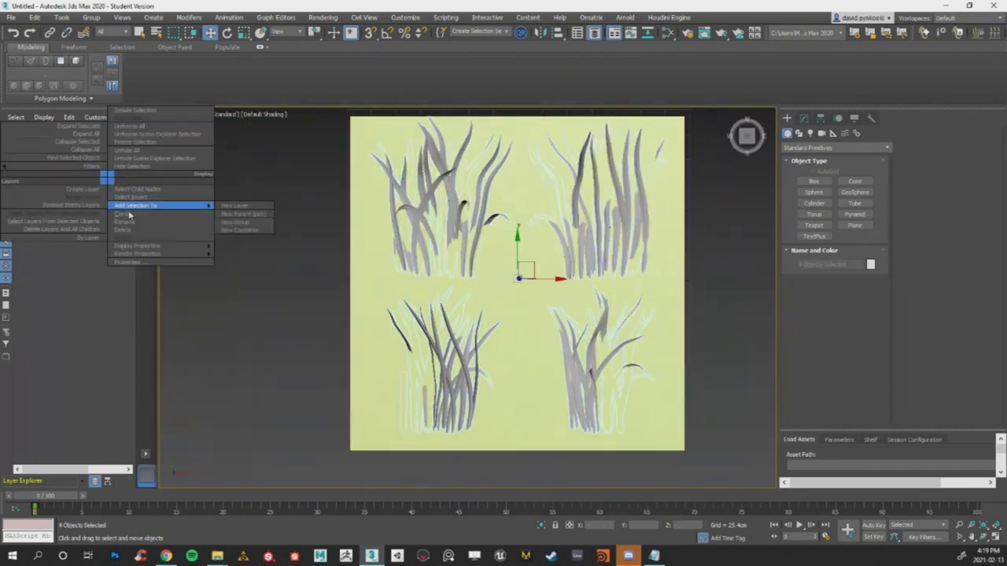
pyautogui.click(293, 251)
pyautogui.scroll(-4, 292, 250)
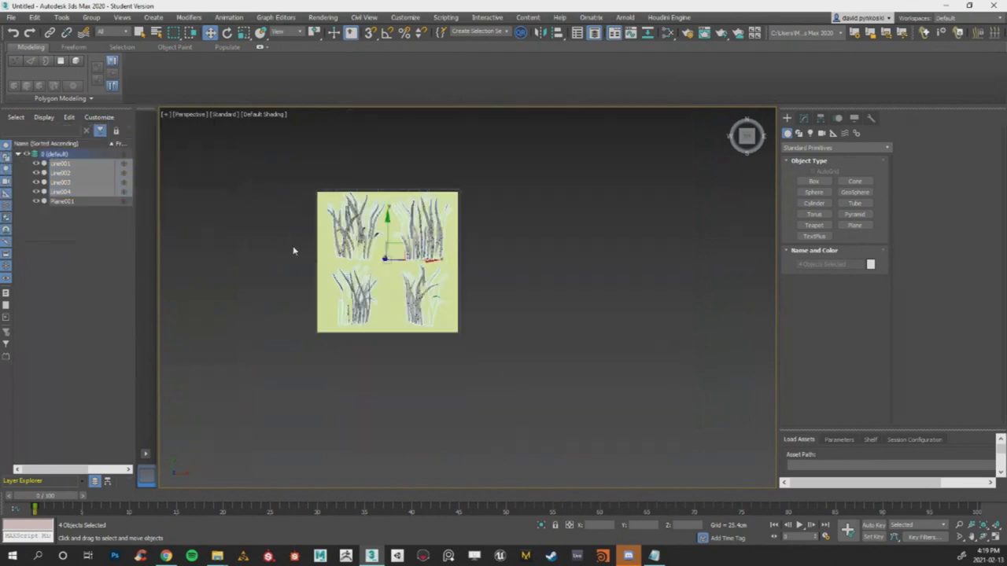
pyautogui.scroll(6, 314, 250)
pyautogui.scroll(-2, 396, 270)
pyautogui.click(225, 229)
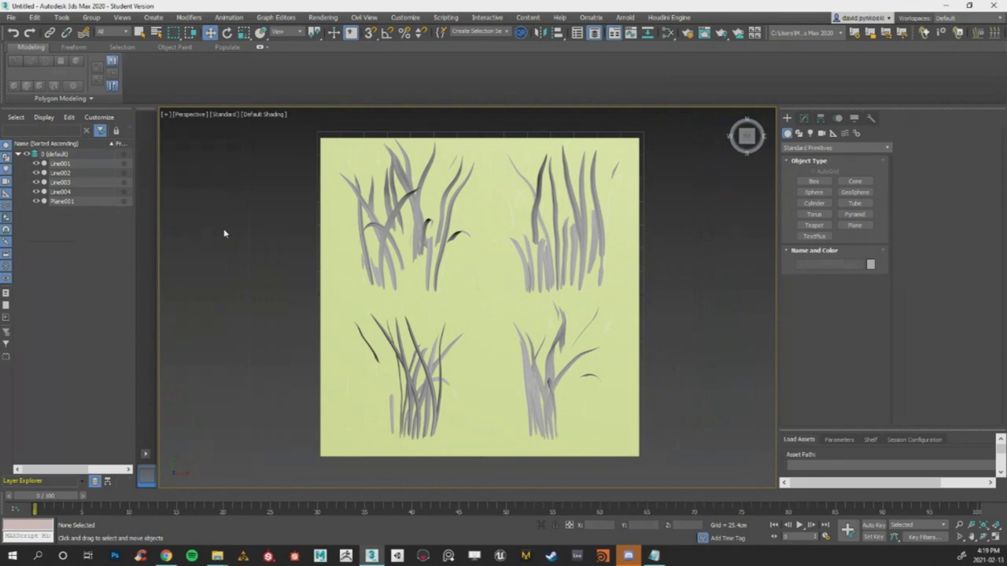
pyautogui.click(83, 192)
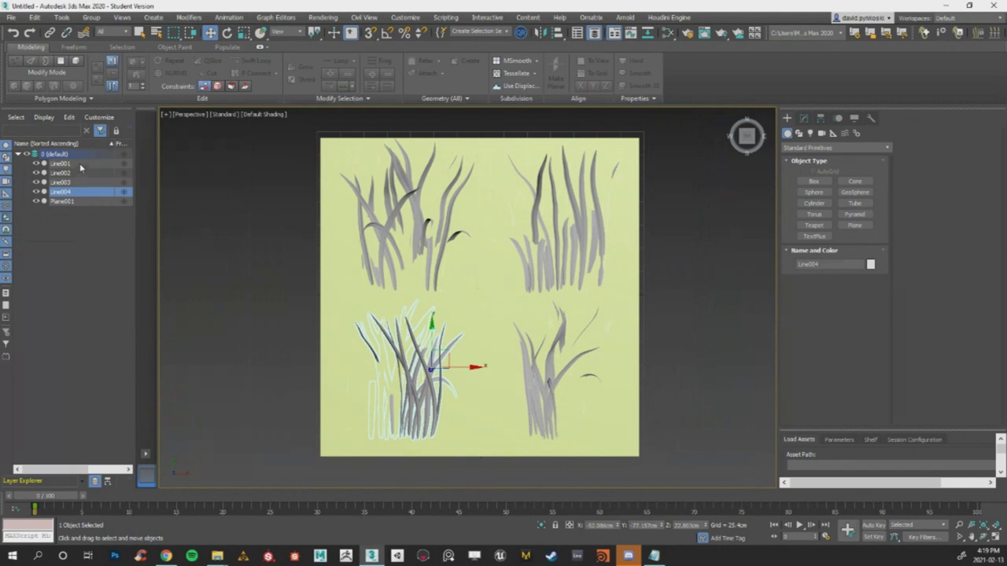
pyautogui.keyDown('shift'); pyautogui.click(80, 164); pyautogui.keyUp('shift')
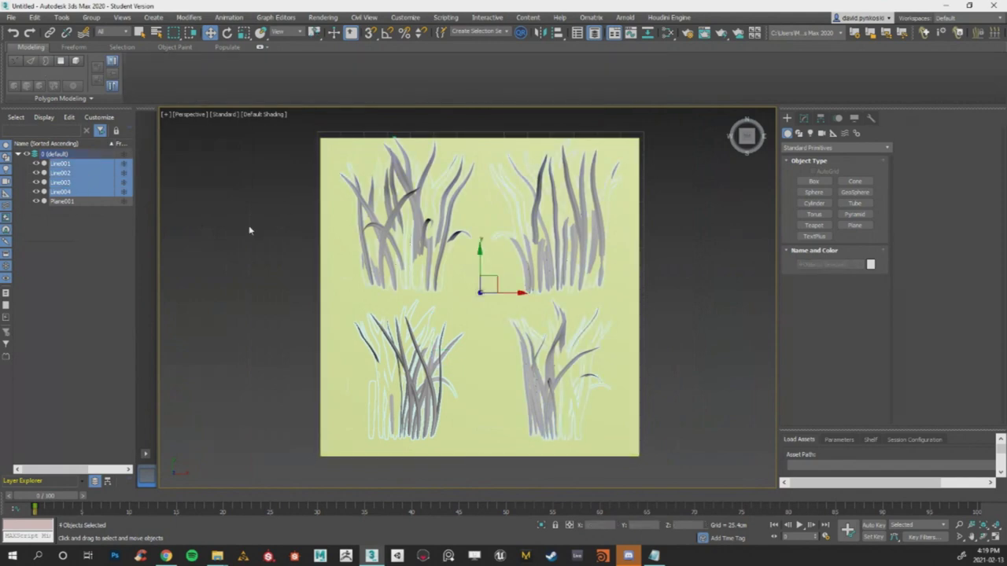
pyautogui.click(123, 211)
# Rename the four grass clumps Line001 through Line004 together with the base name Grass_high.
pyautogui.click(71, 163)
pyautogui.keyDown('shift'); pyautogui.click(62, 192); pyautogui.keyUp('shift')
pyautogui.rightClick(107, 177)
pyautogui.click(147, 225)
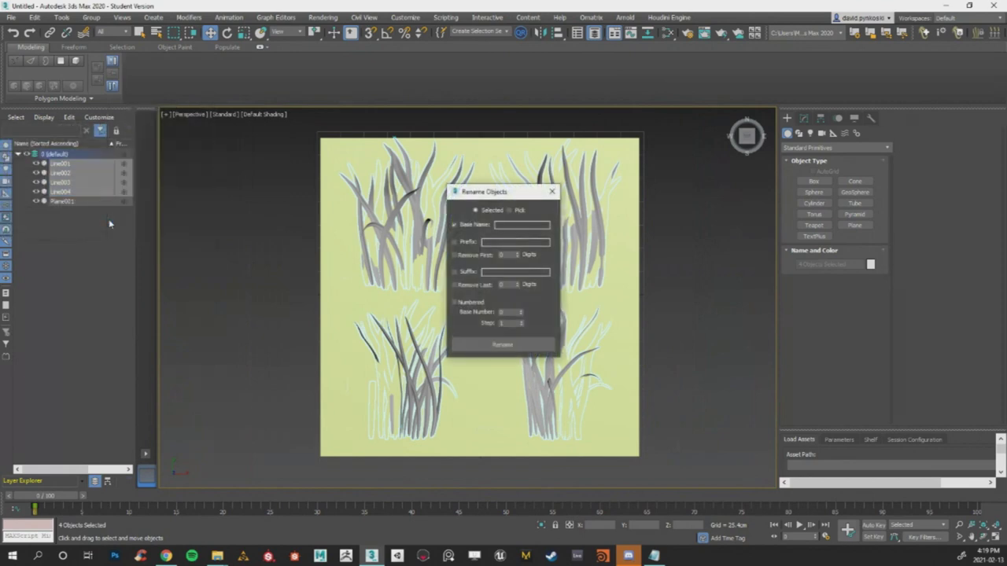
pyautogui.click(520, 225)
pyautogui.click(503, 345)
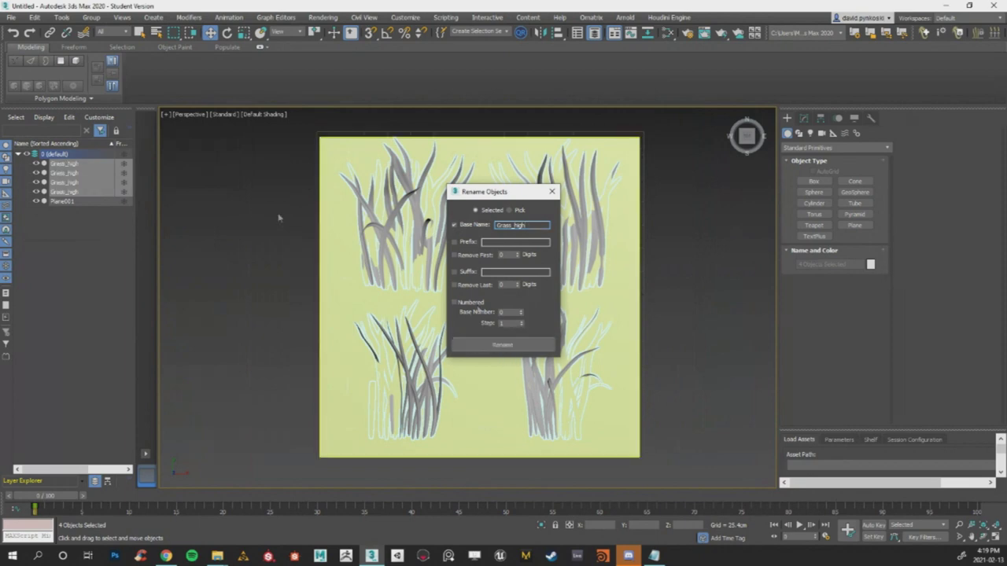
pyautogui.click(77, 243)
pyautogui.click(553, 192)
# Rename the plane Plane001 as Grass_low.
pyautogui.click(82, 202)
pyautogui.rightClick(109, 202)
pyautogui.click(123, 242)
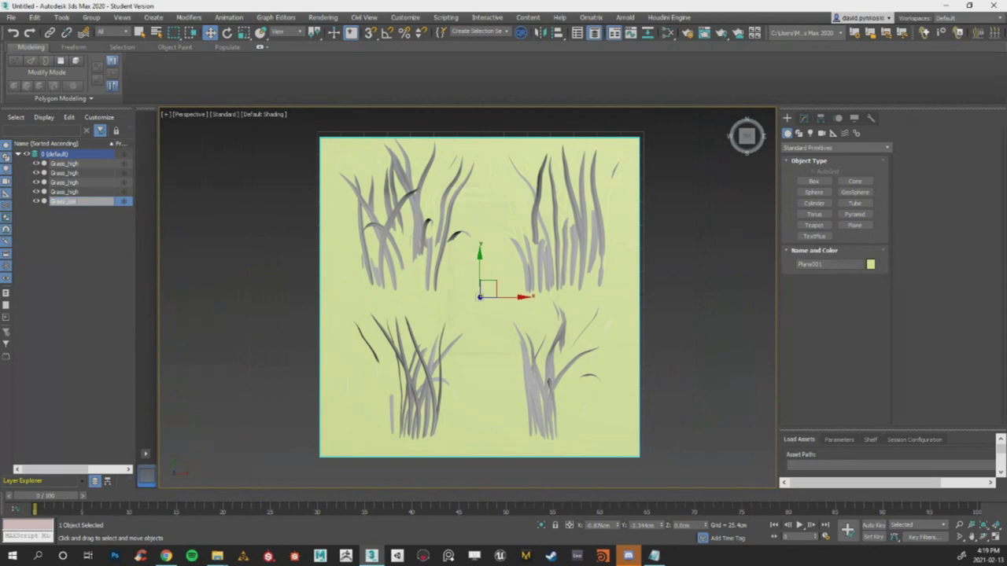
pyautogui.press('Return')
pyautogui.click(82, 218)
pyautogui.click(88, 163)
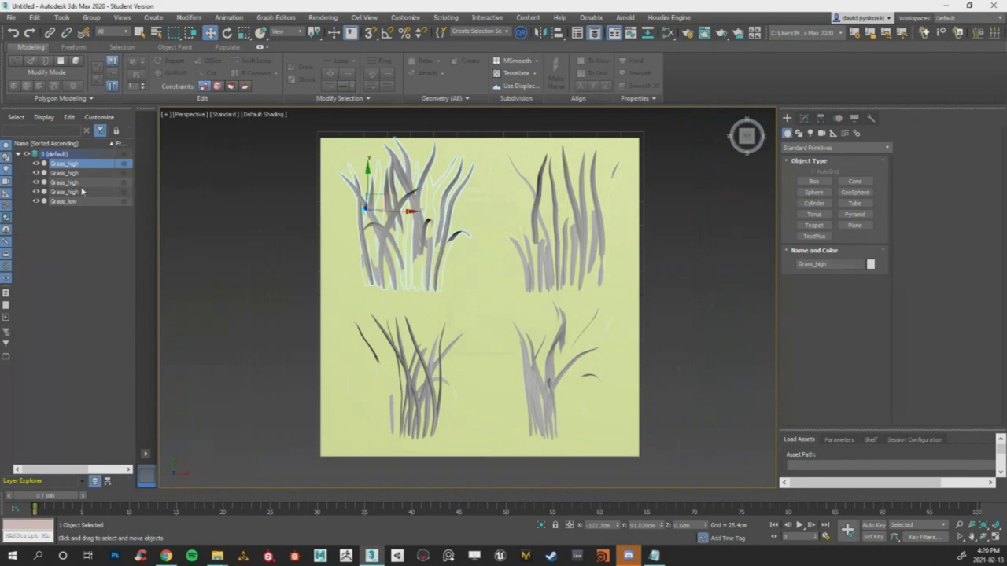
pyautogui.click(92, 235)
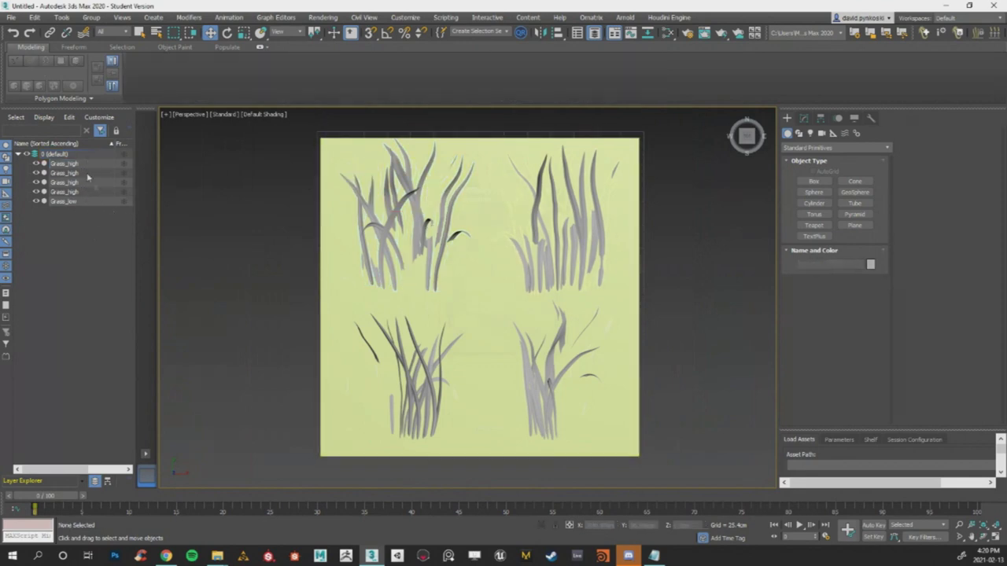
pyautogui.click(88, 163)
pyautogui.keyDown('shift'); pyautogui.click(88, 192); pyautogui.keyUp('shift')
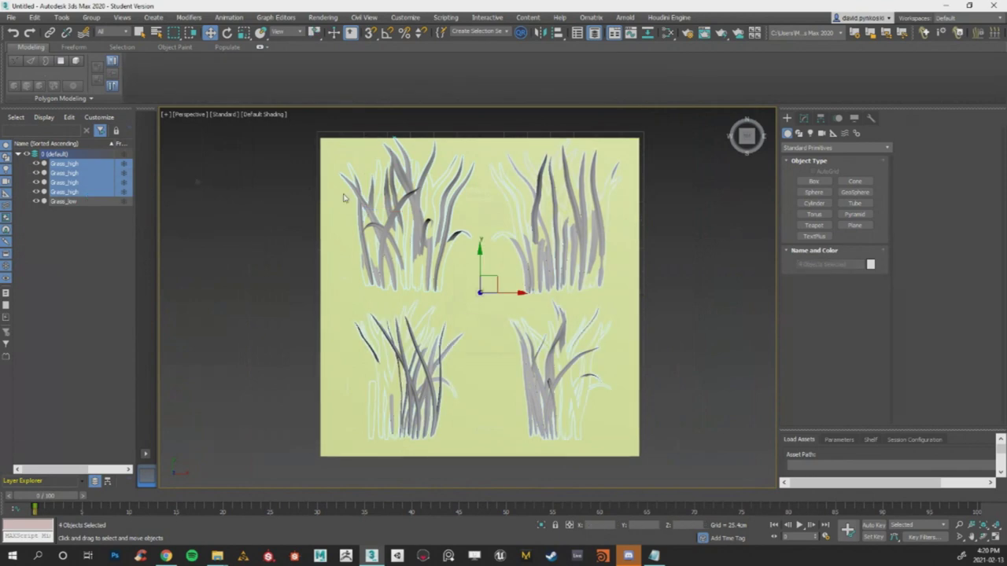
pyautogui.click(231, 258)
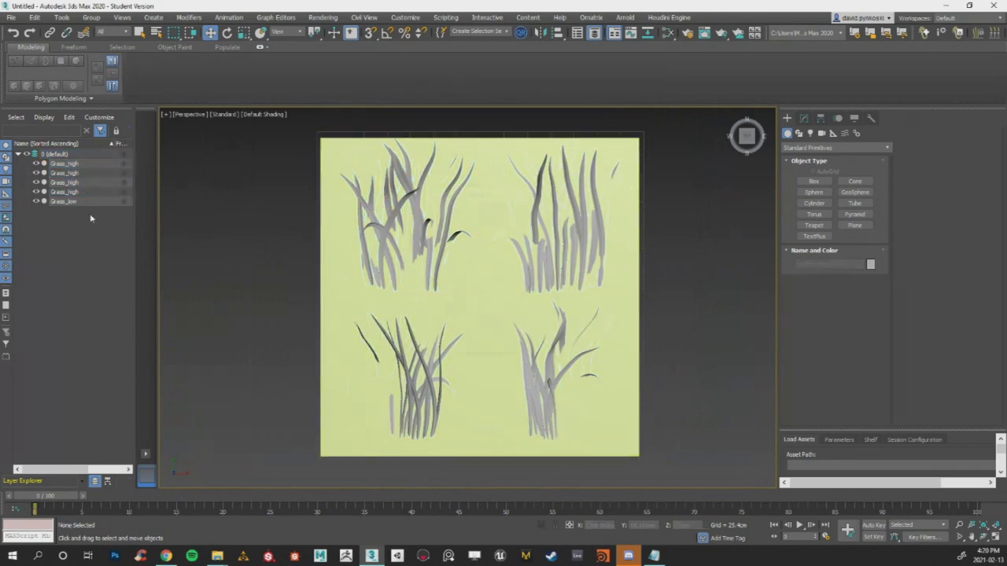
pyautogui.click(87, 163)
pyautogui.click(77, 202)
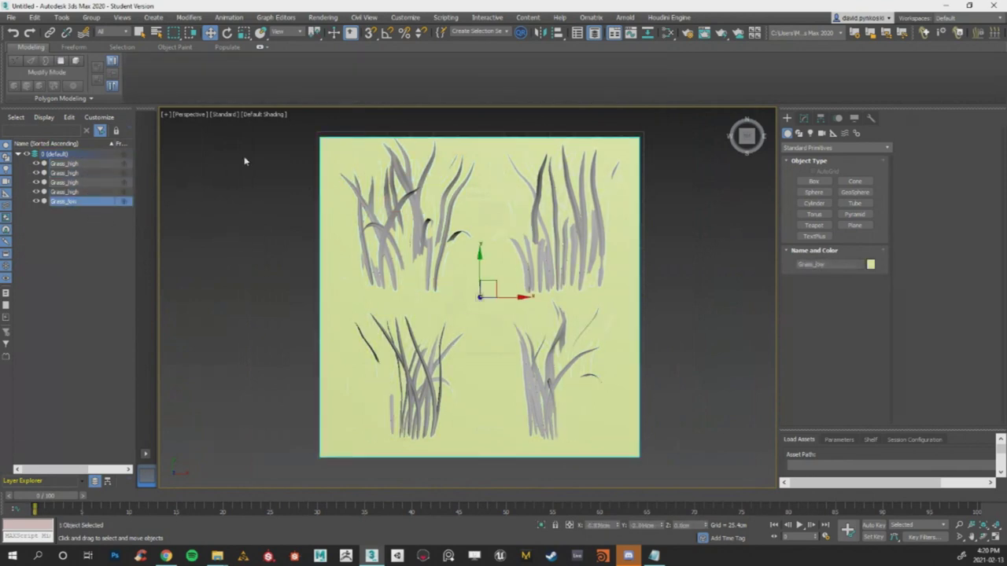
# Select the first grass clump, add a Standard material node in the Slate Material Editor, and move the editor out of the way.
pyautogui.scroll(3, 354, 189)
pyautogui.scroll(2, 432, 202)
pyautogui.click(399, 227)
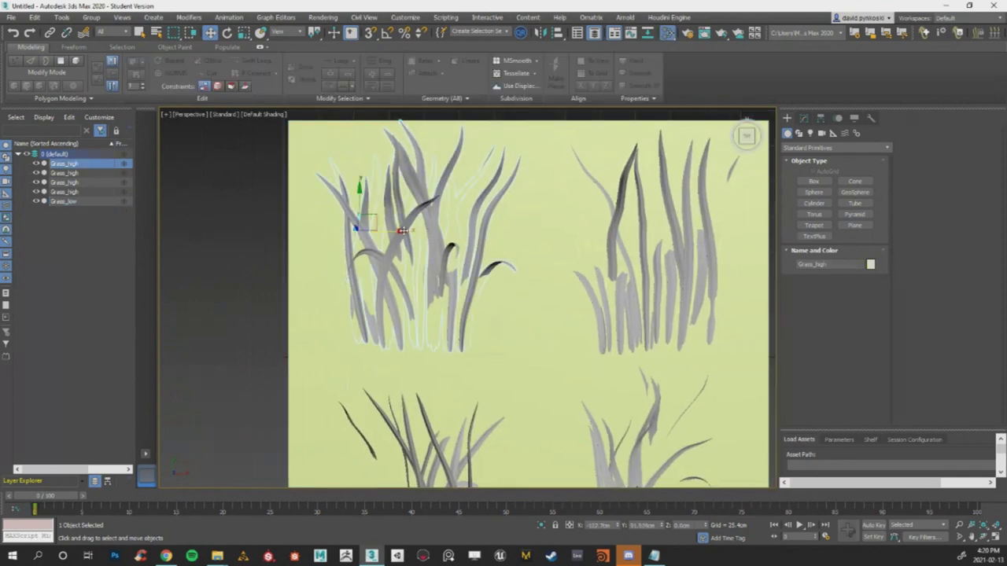
pyautogui.click(668, 33)
pyautogui.moveTo(94, 370); pyautogui.dragTo(213, 268)
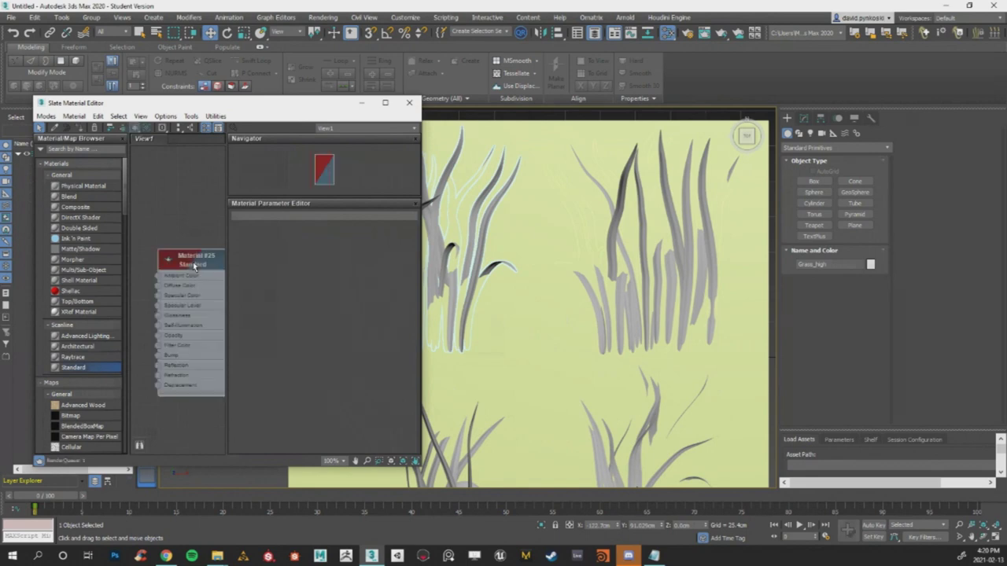
pyautogui.moveTo(316, 106); pyautogui.dragTo(1006, 126)
# Hide the Grass_low plane so that only the grass clumps are shown.
pyautogui.scroll(3, 386, 218)
pyautogui.scroll(-3, 385, 218)
pyautogui.click(36, 202)
pyautogui.click(37, 202)
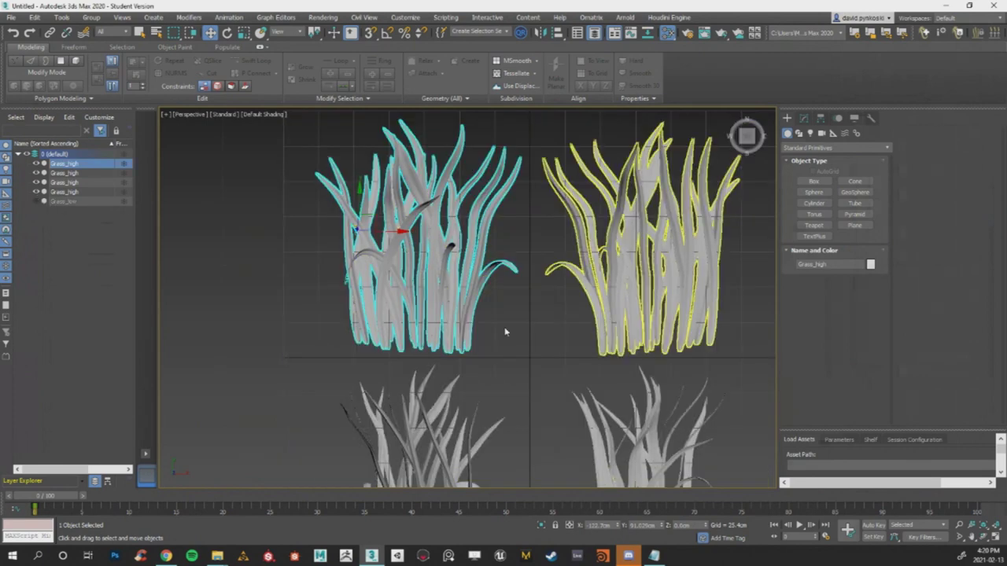
# Select all four Grass_high clumps and convert them to Editable Poly.
pyautogui.scroll(-4, 484, 282)
pyautogui.hotkey('ctrl', 'a')
pyautogui.rightClick(560, 293)
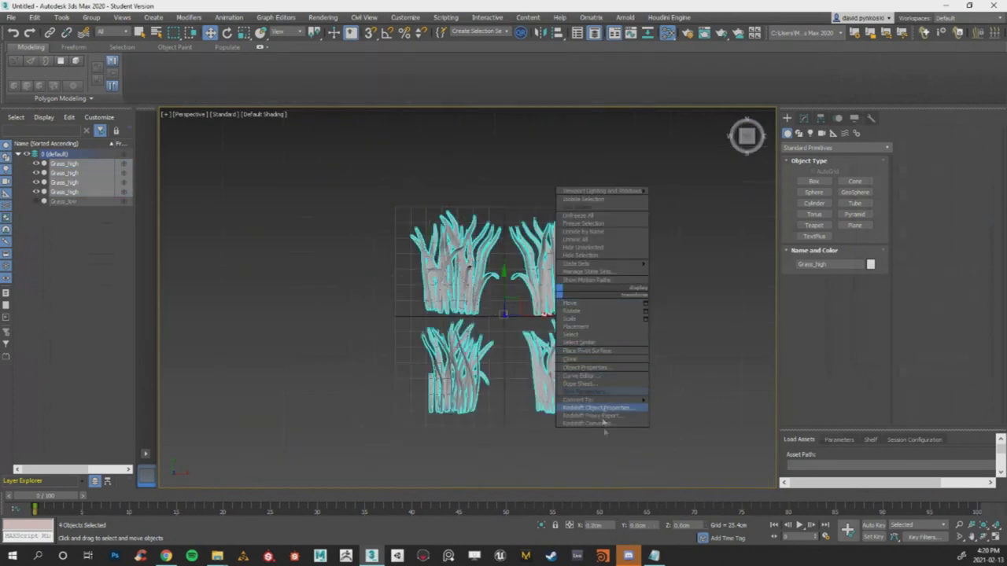
pyautogui.moveTo(613, 401)
pyautogui.click(691, 408)
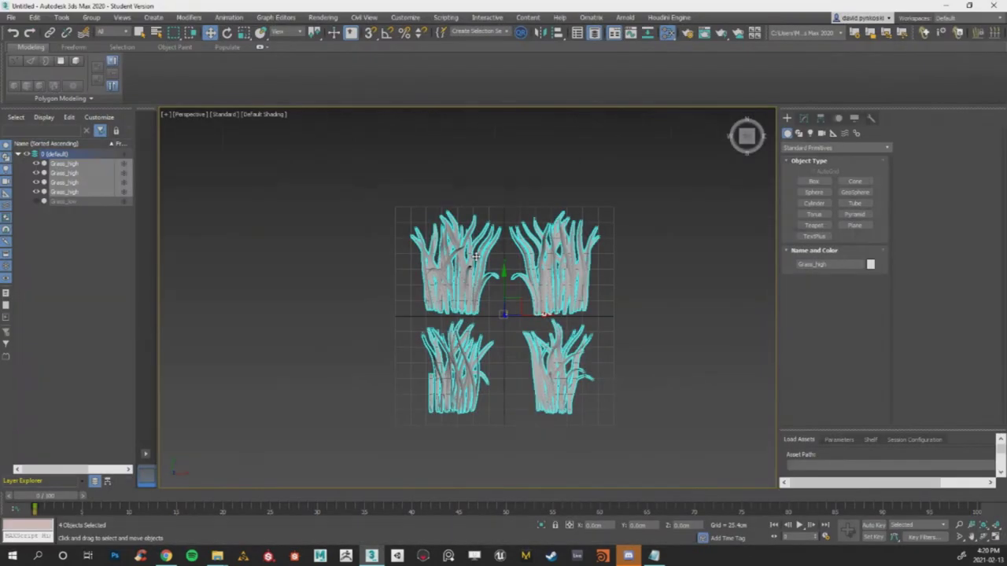
# Select four separate blades as elements in the first grass clump, and clear that element selection.
pyautogui.click(502, 220)
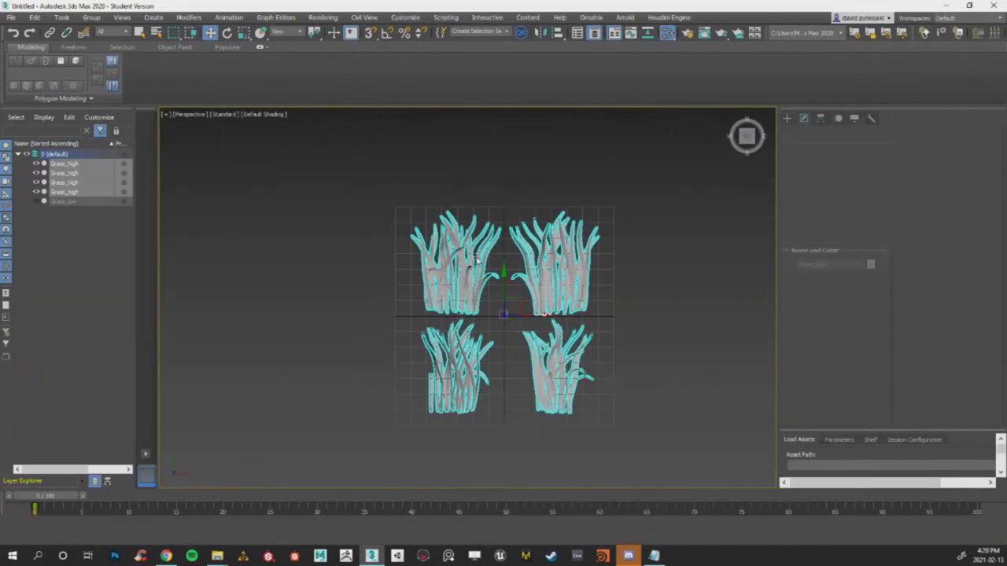
pyautogui.scroll(6, 501, 220)
pyautogui.scroll(-6, 471, 296)
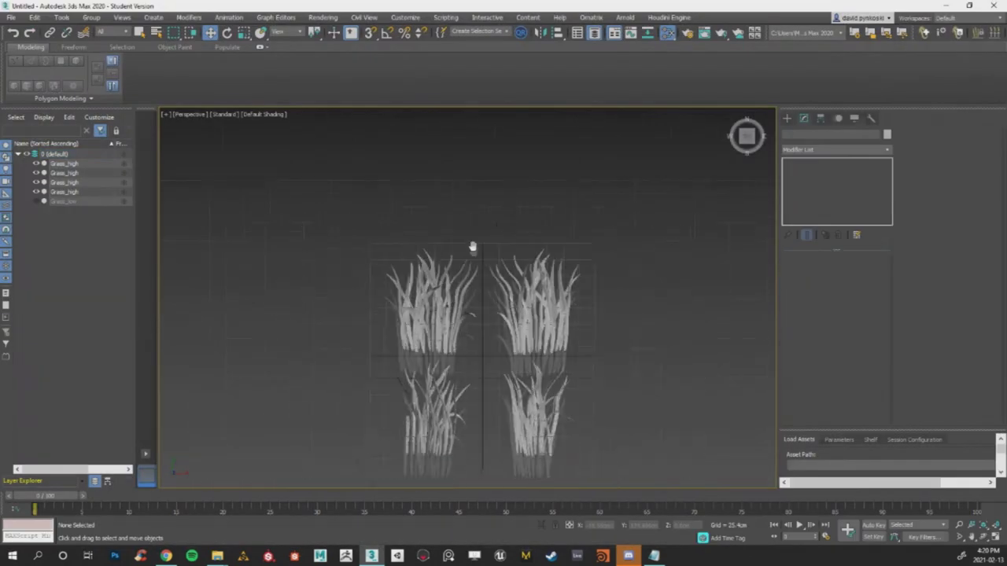
pyautogui.scroll(3, 420, 277)
pyautogui.click(425, 248)
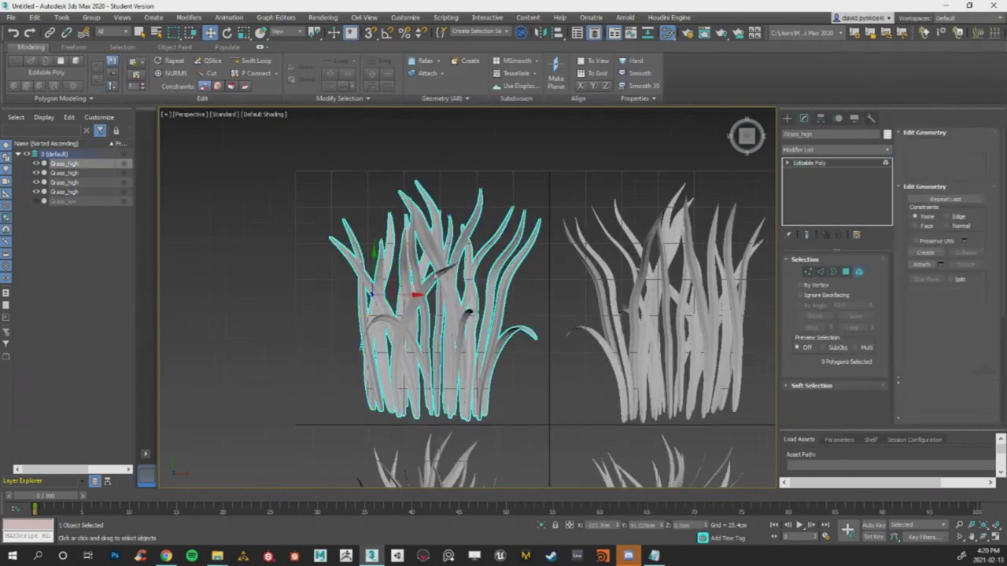
pyautogui.press('5')
pyautogui.click(385, 268)
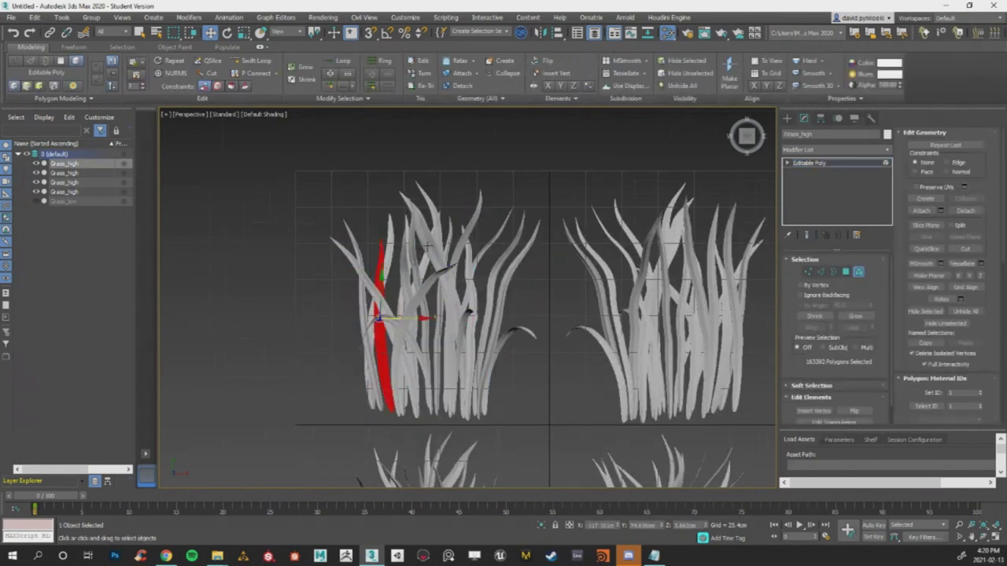
pyautogui.keyDown('ctrl'); pyautogui.click(429, 237); pyautogui.keyUp('ctrl')
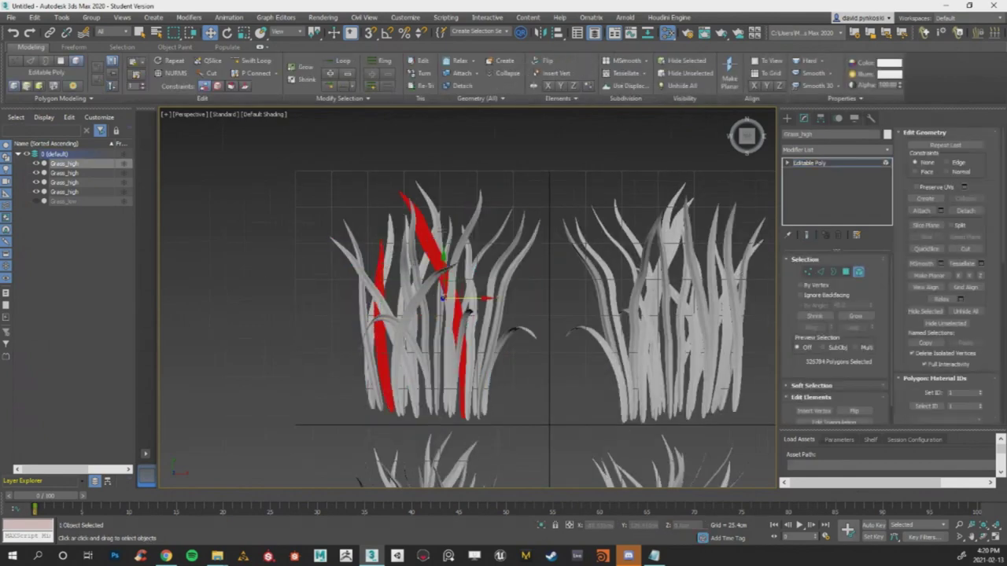
pyautogui.keyDown('ctrl'); pyautogui.click(483, 260); pyautogui.keyUp('ctrl')
pyautogui.keyDown('ctrl'); pyautogui.click(513, 265); pyautogui.keyUp('ctrl')
pyautogui.scroll(-5, 528, 282)
pyautogui.moveTo(628, 300); pyautogui.dragTo(575, 285, button='middle')
pyautogui.scroll(5, 558, 284)
pyautogui.scroll(2, 480, 263)
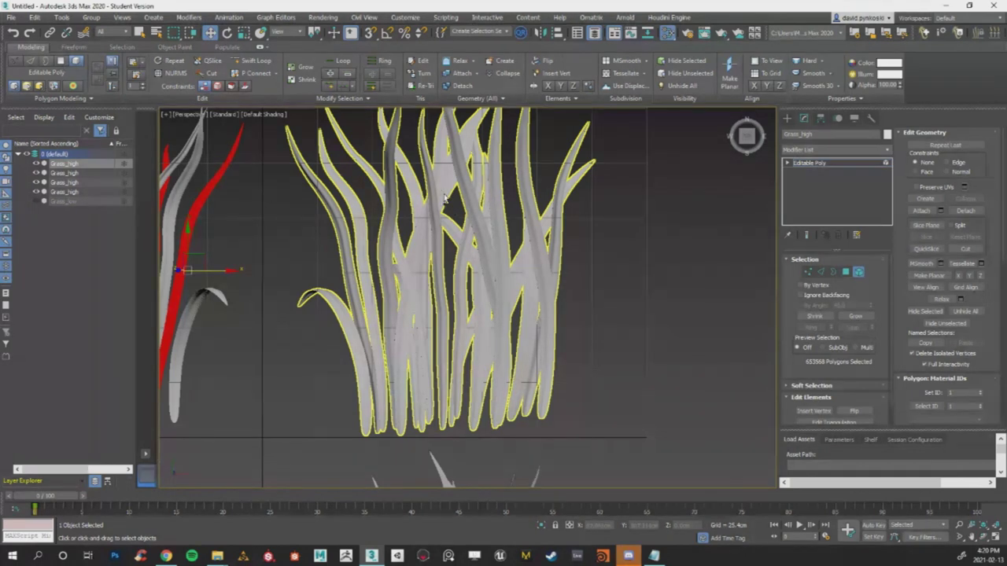
pyautogui.scroll(-5, 444, 199)
pyautogui.scroll(4, 574, 308)
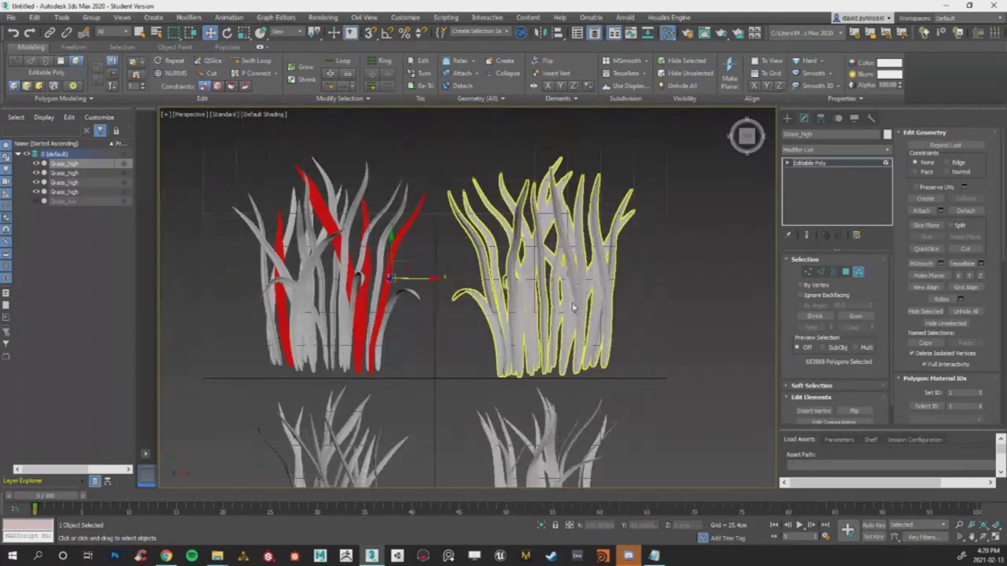
pyautogui.click(658, 318)
# Convert the first grass clump to Editable Poly again and deselect it.
pyautogui.scroll(-4, 674, 306)
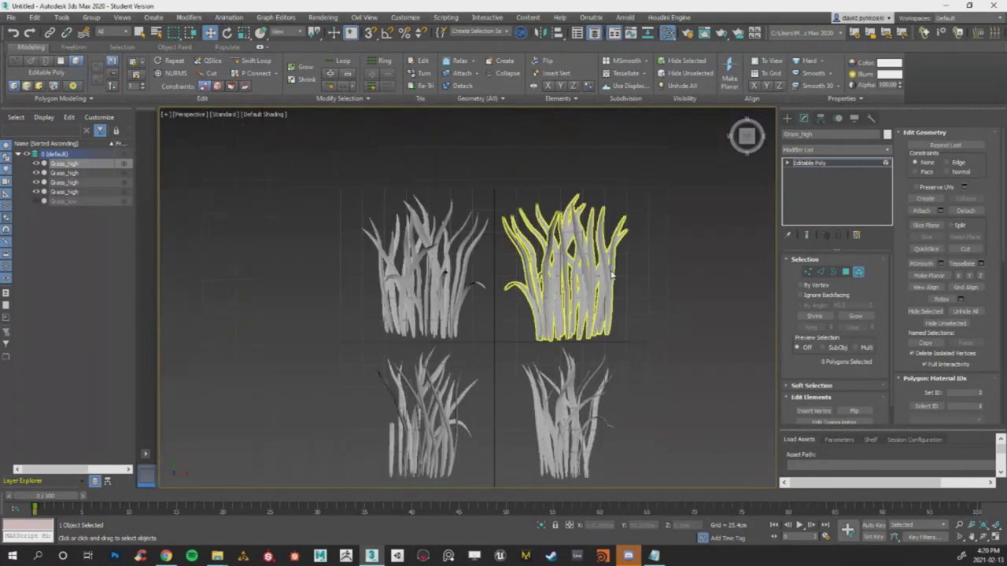
pyautogui.scroll(4, 674, 307)
pyautogui.rightClick(598, 254)
pyautogui.moveTo(669, 370)
pyautogui.click(735, 371)
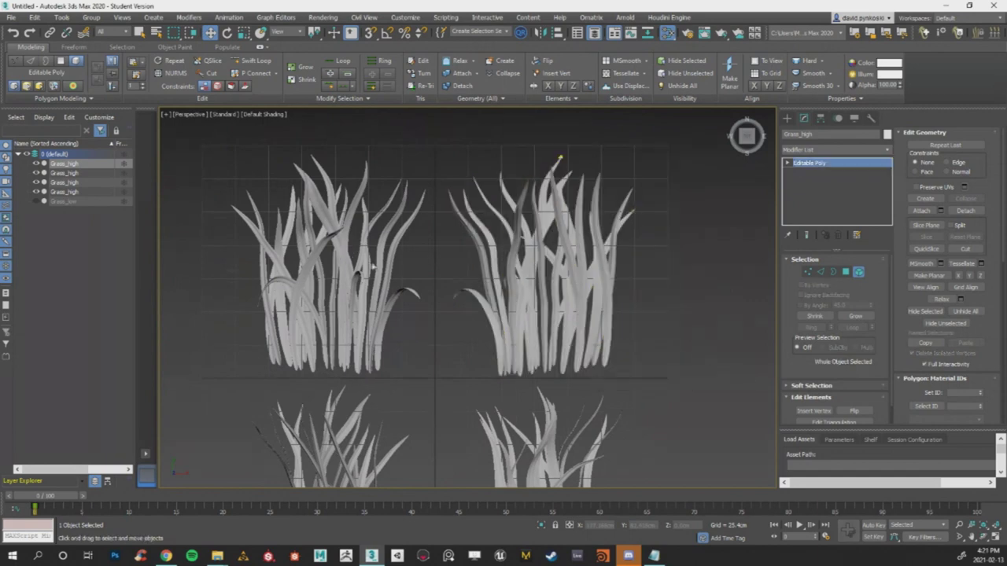
pyautogui.click(421, 252)
pyautogui.click(413, 240)
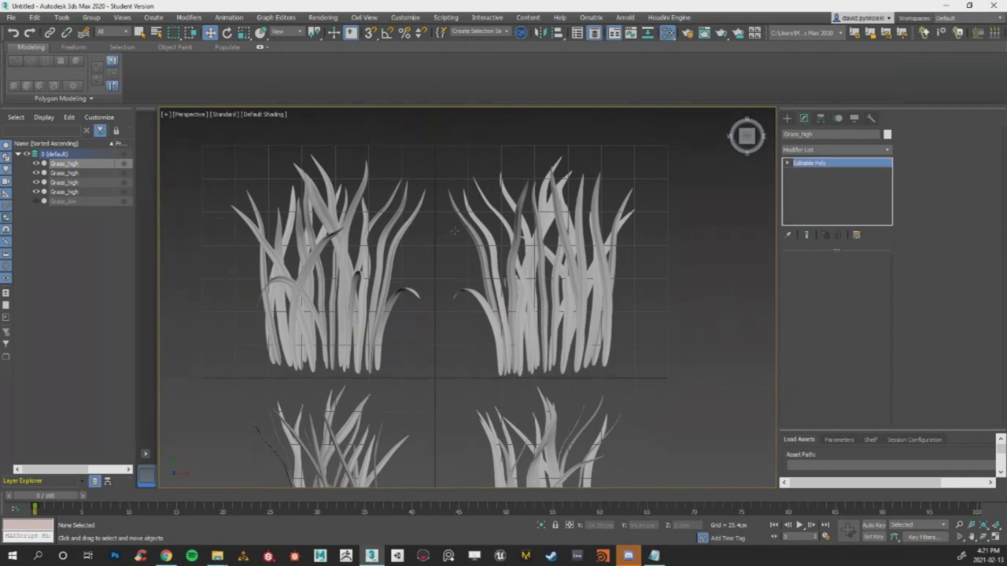
# Select a scattered set of individual blades as elements in the first grass clump.
pyautogui.scroll(-4, 472, 229)
pyautogui.scroll(5, 637, 247)
pyautogui.click(857, 272)
pyautogui.scroll(-4, 503, 269)
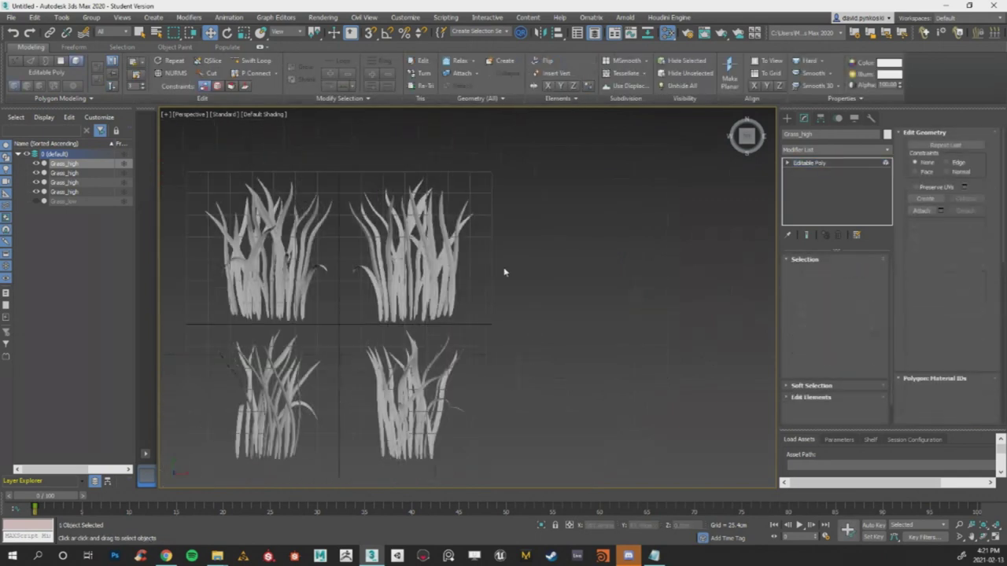
pyautogui.scroll(5, 522, 251)
pyautogui.scroll(4, 522, 251)
pyautogui.click(448, 256)
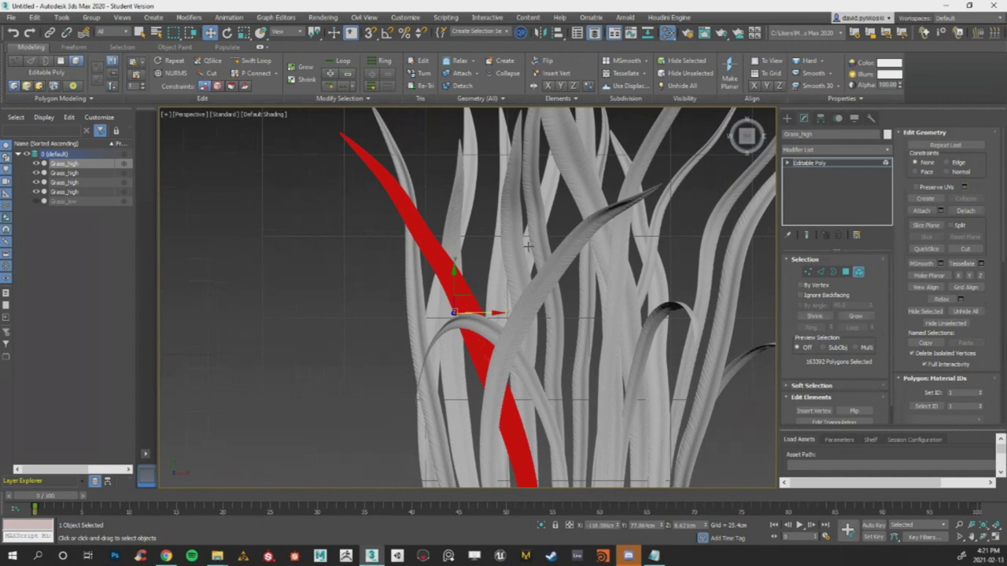
pyautogui.keyDown('ctrl'); pyautogui.click(530, 247); pyautogui.keyUp('ctrl')
pyautogui.keyDown('ctrl'); pyautogui.click(588, 284); pyautogui.keyUp('ctrl')
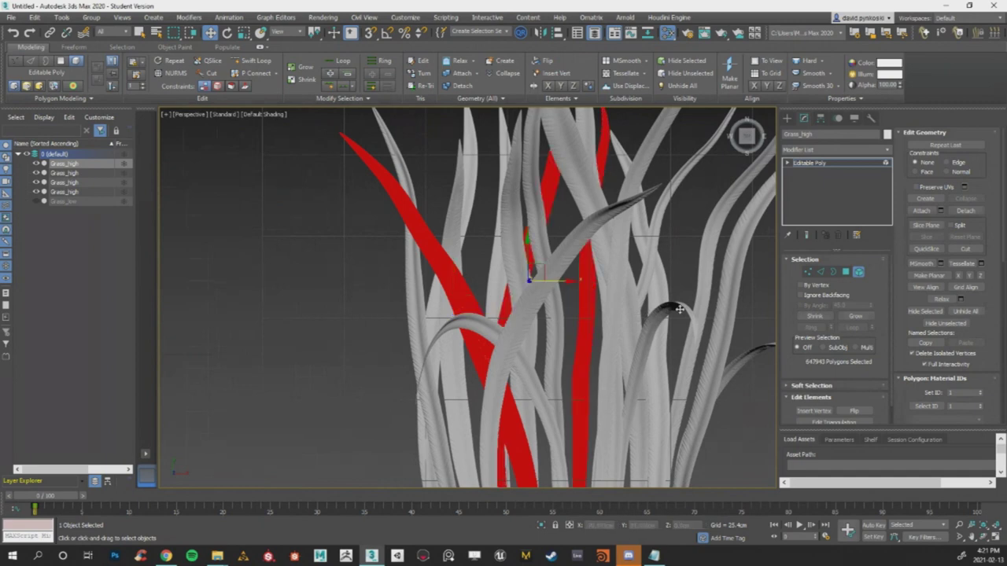
pyautogui.keyDown('ctrl'); pyautogui.click(679, 310); pyautogui.keyUp('ctrl')
pyautogui.keyDown('ctrl'); pyautogui.click(730, 304); pyautogui.keyUp('ctrl')
pyautogui.scroll(-4, 597, 221)
pyautogui.scroll(-5, 599, 220)
pyautogui.moveTo(599, 220); pyautogui.dragTo(494, 216, button='middle')
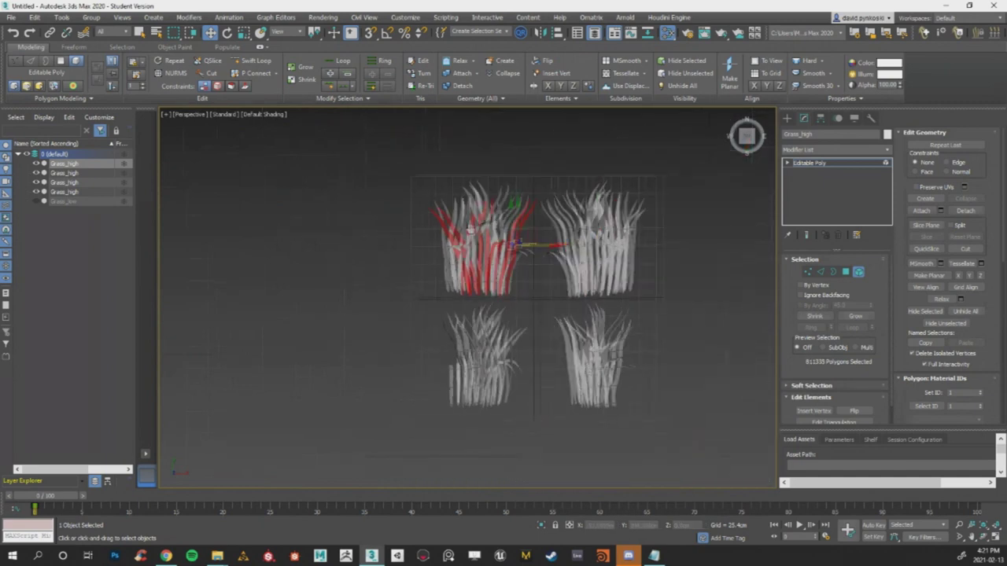
pyautogui.scroll(7, 492, 216)
# Open the Slate Material Editor, widen it, and reposition the existing Standard material node in the view.
pyautogui.press('m')
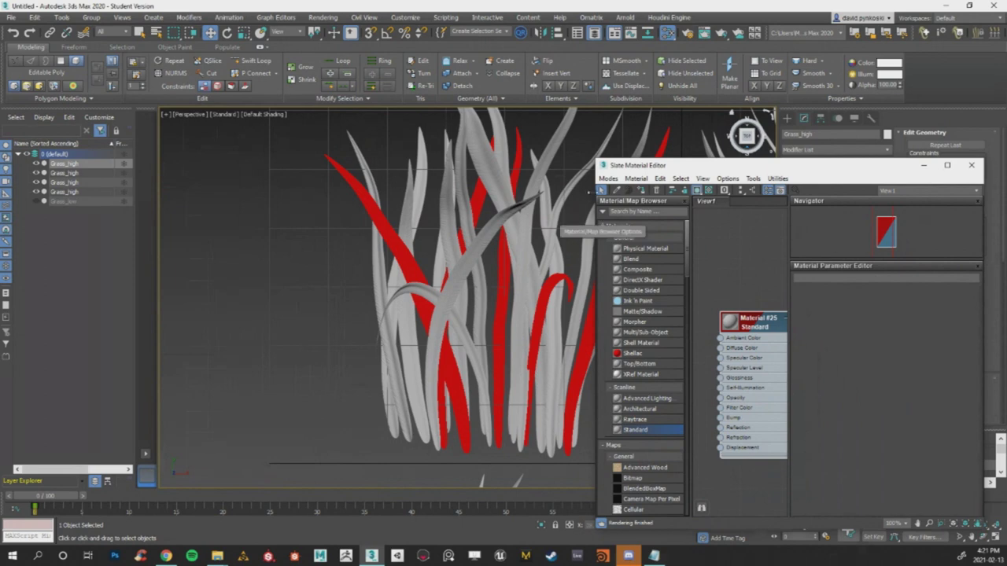
pyautogui.moveTo(598, 236); pyautogui.dragTo(415, 236)
pyautogui.moveTo(572, 326); pyautogui.dragTo(562, 295)
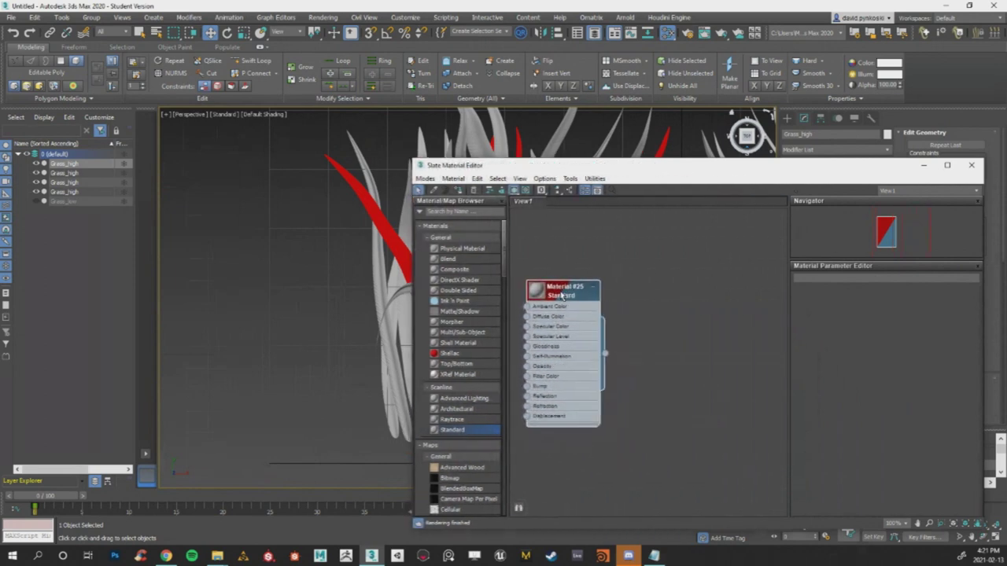
# Try to duplicate the existing Standard material node, and cancel the cloning of the camera.
pyautogui.hotkey('ctrl', 'c')
pyautogui.hotkey('ctrl', 'v')
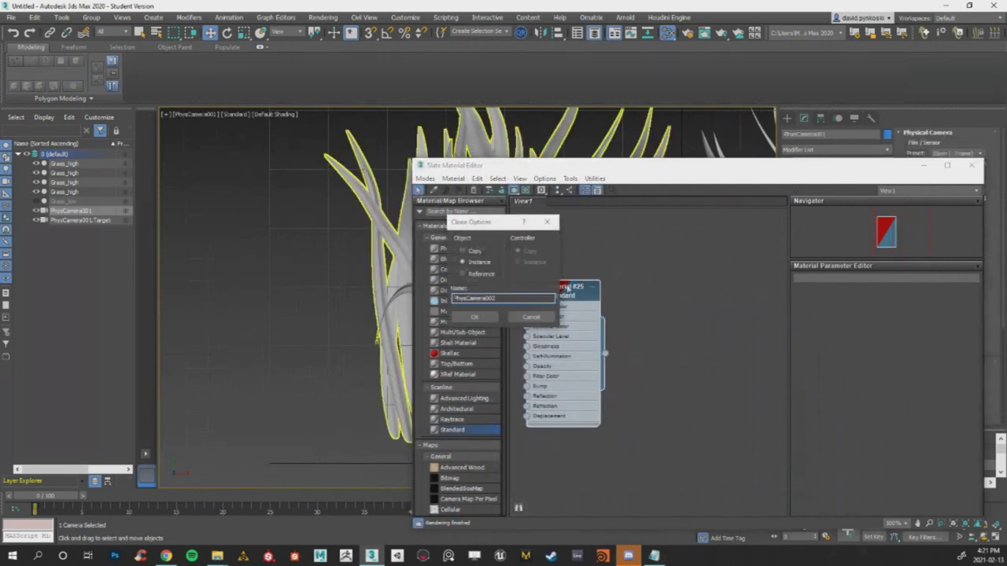
pyautogui.click(535, 317)
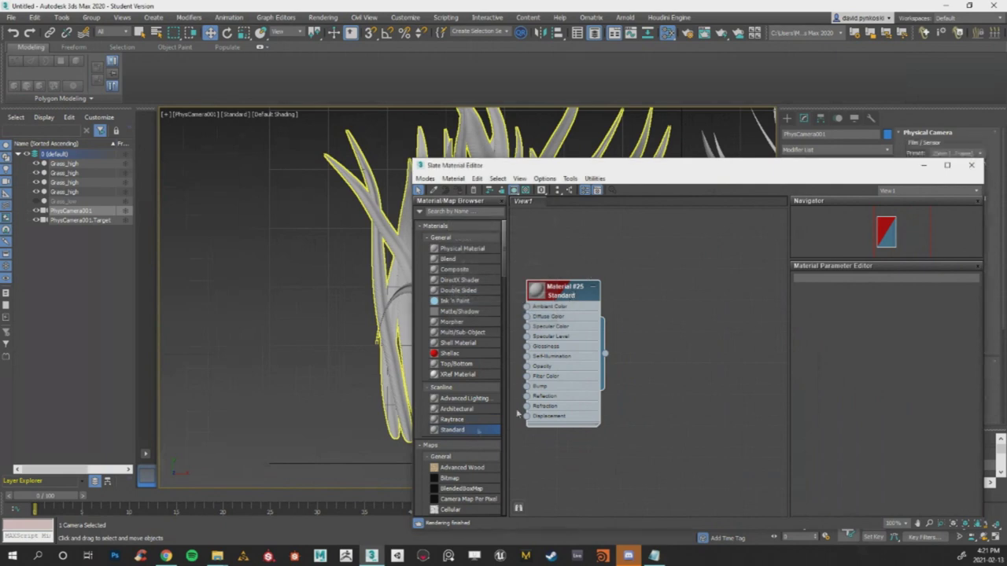
# Add a second Standard material node beside the first one in the material view.
pyautogui.hotkey('ctrl', 'v')
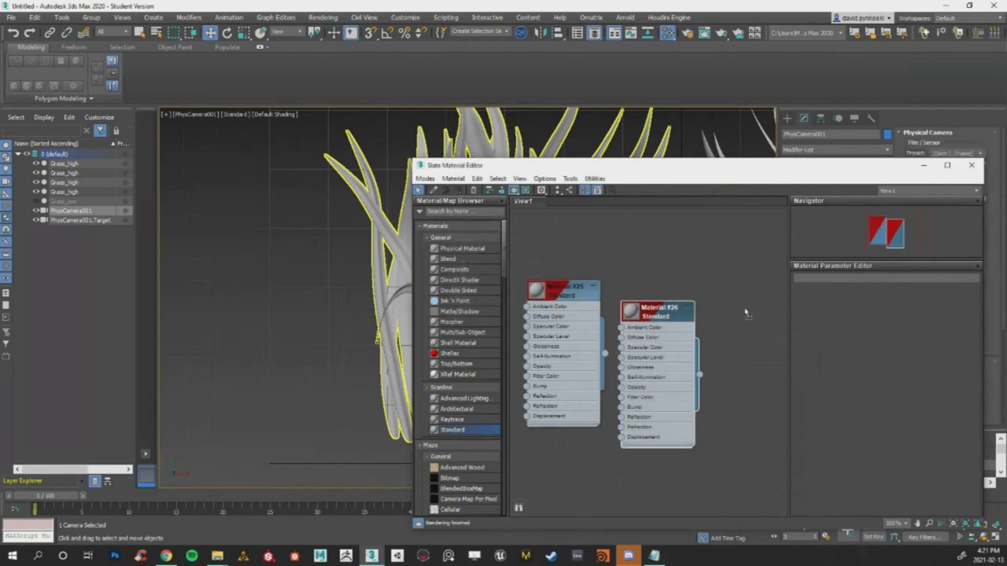
# Add a third Standard material node beside the other two and reselect the first grass clump with its chosen blades.
pyautogui.hotkey('ctrl', 'v')
pyautogui.moveTo(628, 170); pyautogui.dragTo(698, 262)
pyautogui.click(674, 210)
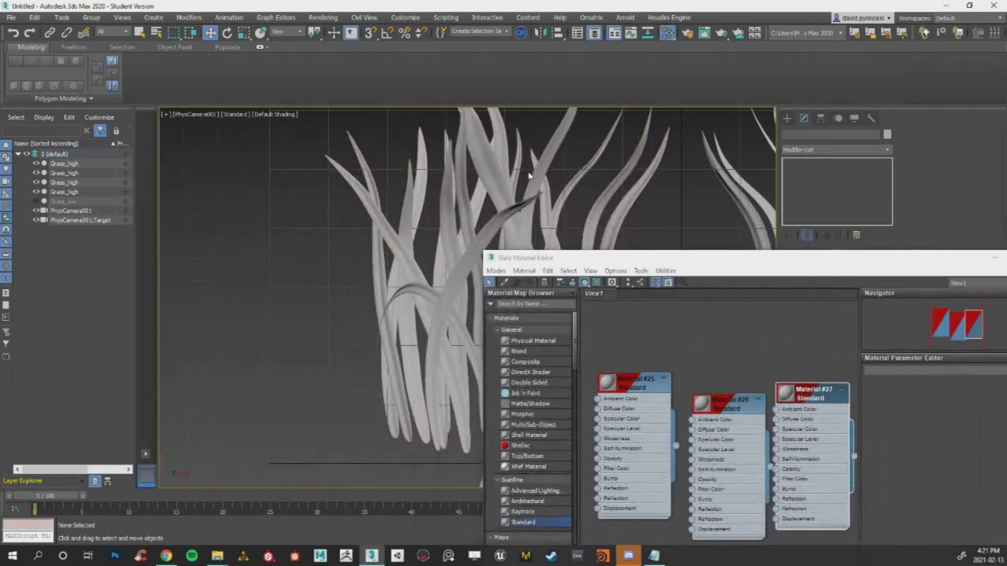
pyautogui.click(486, 177)
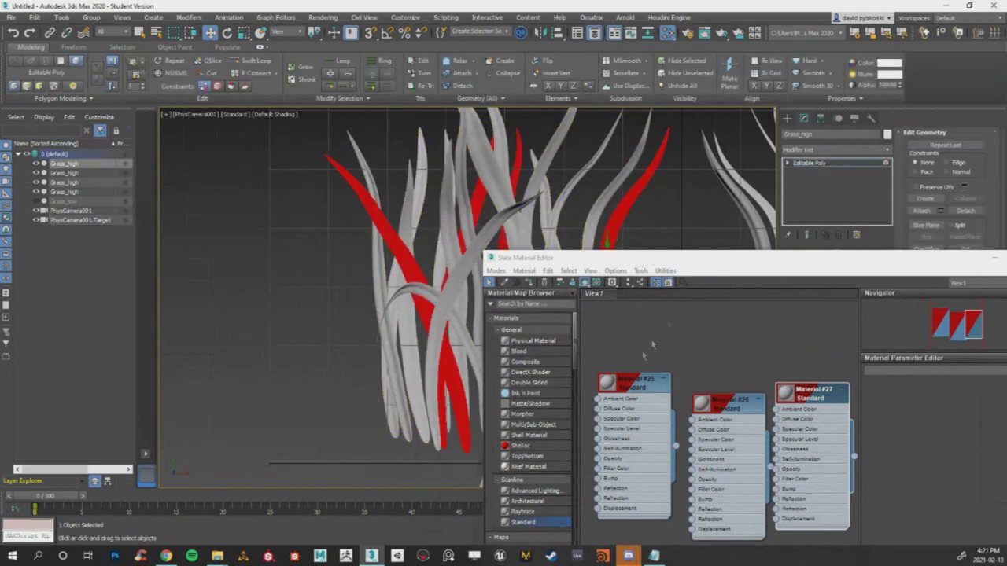
# Set the first Standard material's ambient and diffuse color to magenta and assign it to the selected blades of the first clump.
pyautogui.click(627, 388)
pyautogui.doubleClick(627, 388)
pyautogui.click(928, 446)
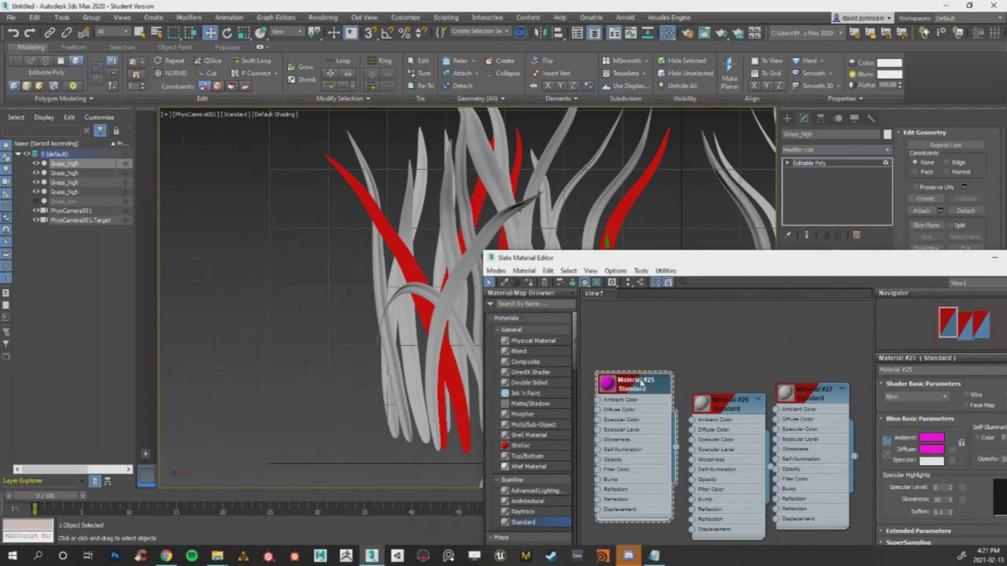
pyautogui.rightClick(640, 383)
pyautogui.click(708, 126)
# Move the material editor off the second grass clump and convert the selected Grass_high object to an Editable Poly.
pyautogui.moveTo(687, 237); pyautogui.dragTo(361, 335)
pyautogui.moveTo(625, 334); pyautogui.dragTo(429, 352)
pyautogui.moveTo(668, 259); pyautogui.dragTo(477, 260, button='middle')
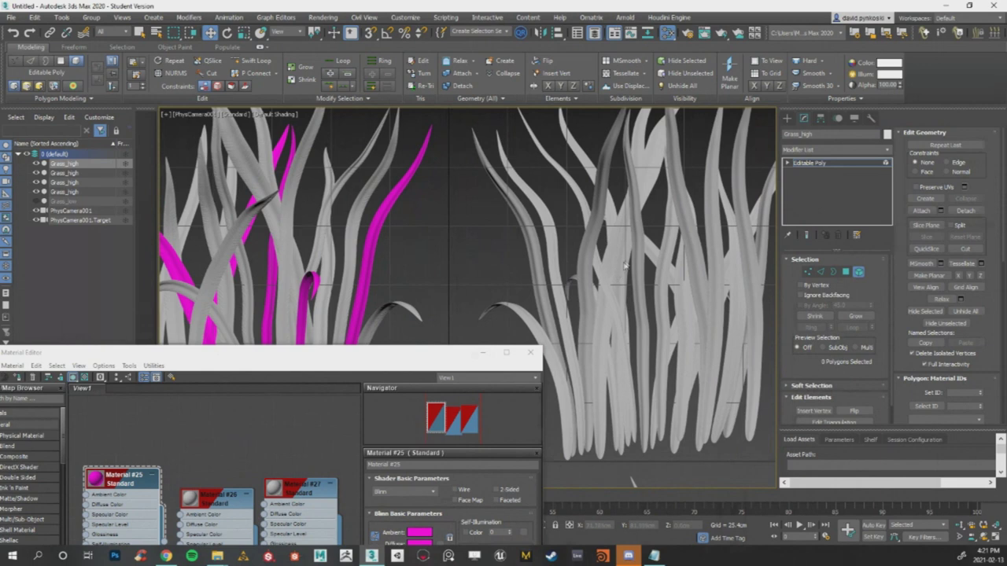
pyautogui.rightClick(624, 247)
pyautogui.moveTo(668, 354)
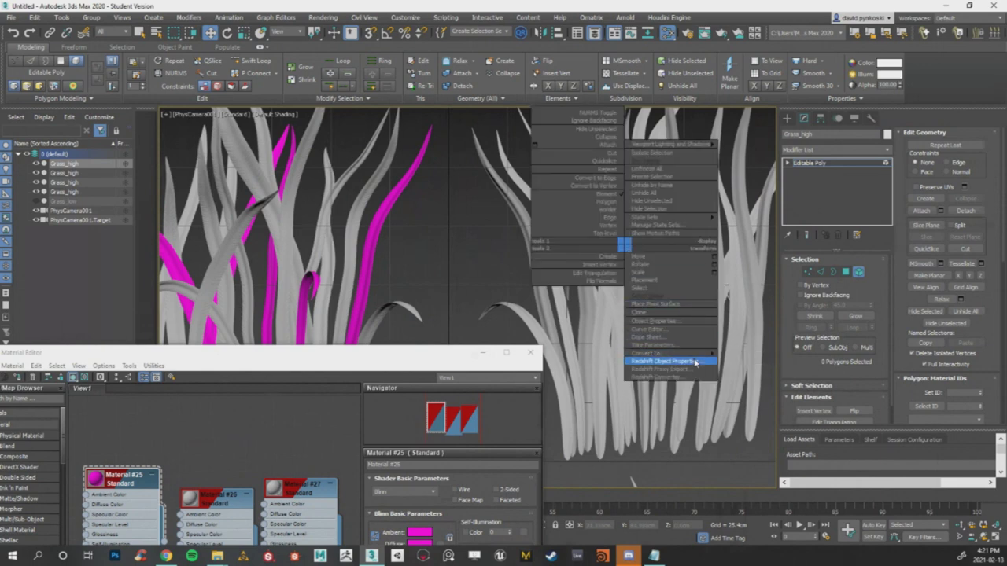
pyautogui.click(735, 361)
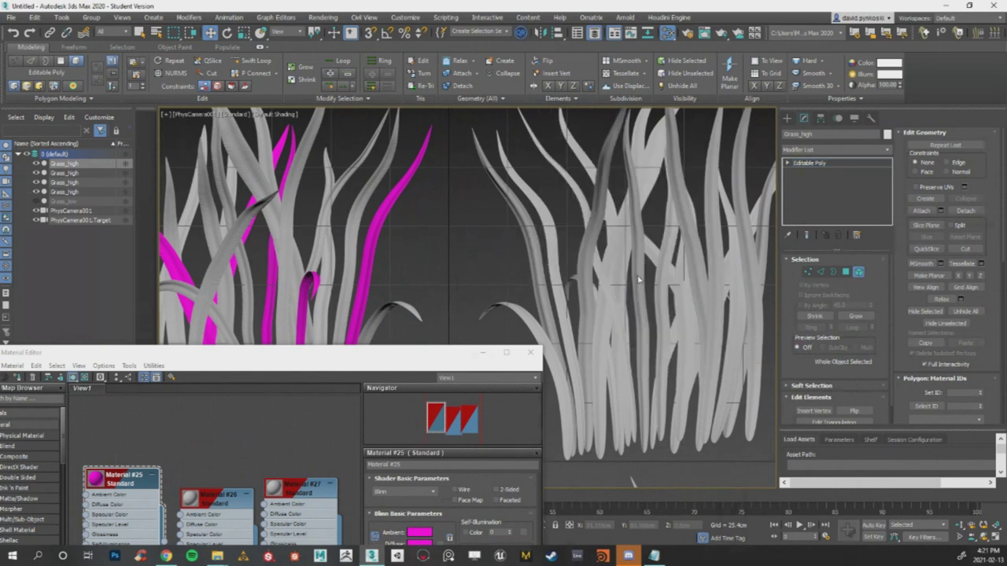
# Switch to the second grass clump and select several scattered blades as elements.
pyautogui.press('5')
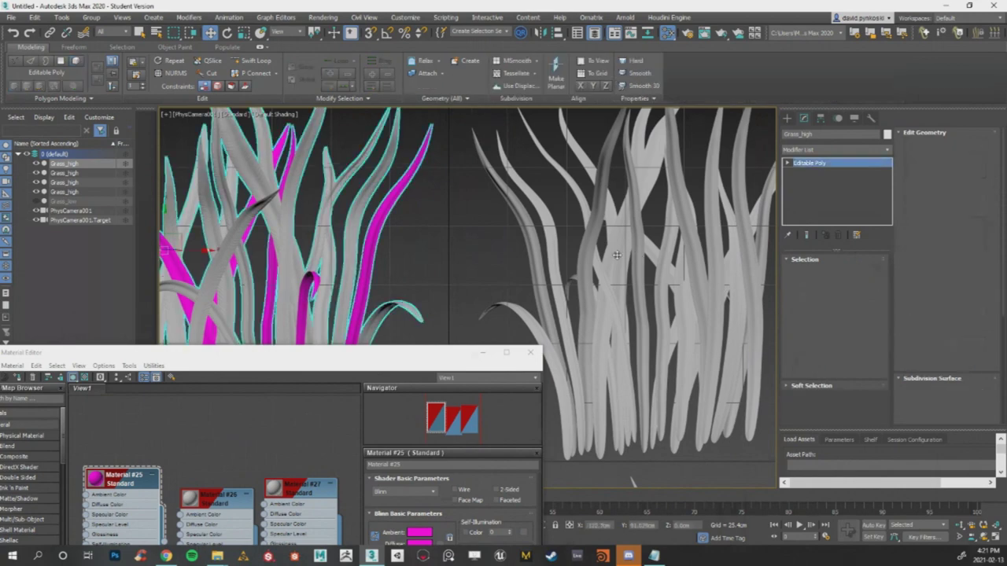
pyautogui.click(601, 252)
pyautogui.press('5')
pyautogui.click(619, 260)
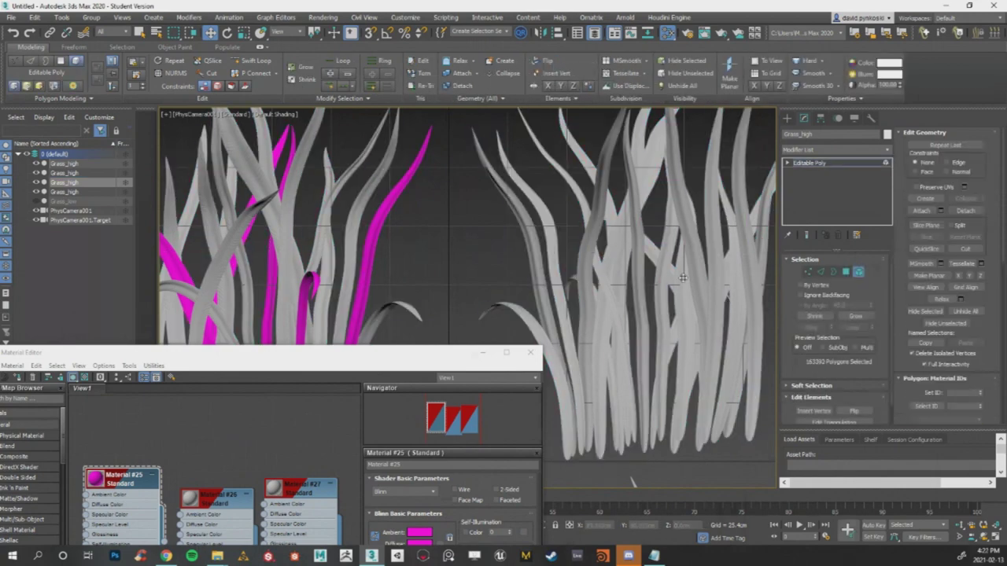
pyautogui.keyDown('ctrl'); pyautogui.click(682, 278); pyautogui.keyUp('ctrl')
pyautogui.keyDown('ctrl'); pyautogui.click(538, 258); pyautogui.keyUp('ctrl')
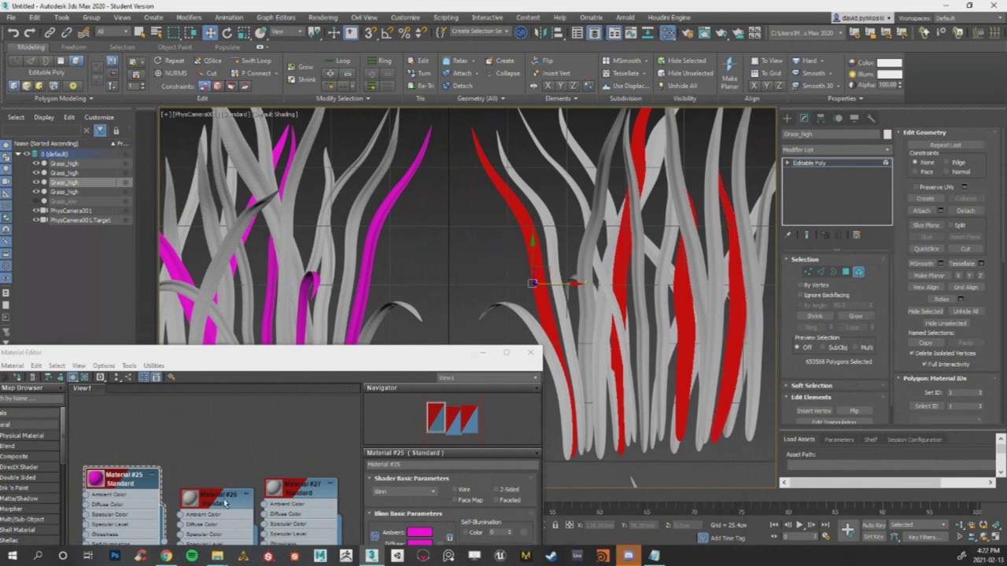
# Set the second Standard material's ambient and diffuse color to green and assign it to the selected blades of the second clump.
pyautogui.click(225, 503)
pyautogui.click(417, 543)
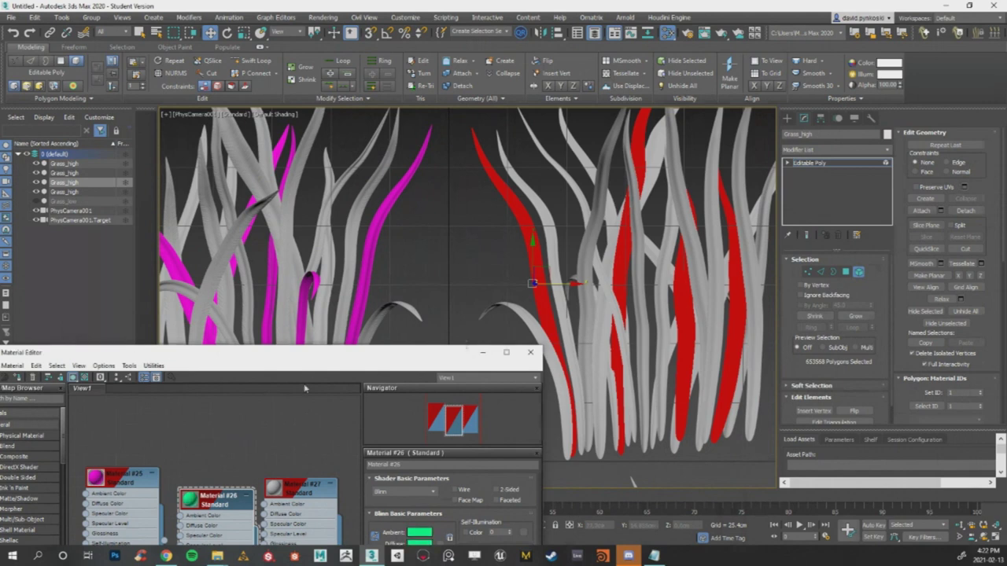
pyautogui.rightClick(232, 500)
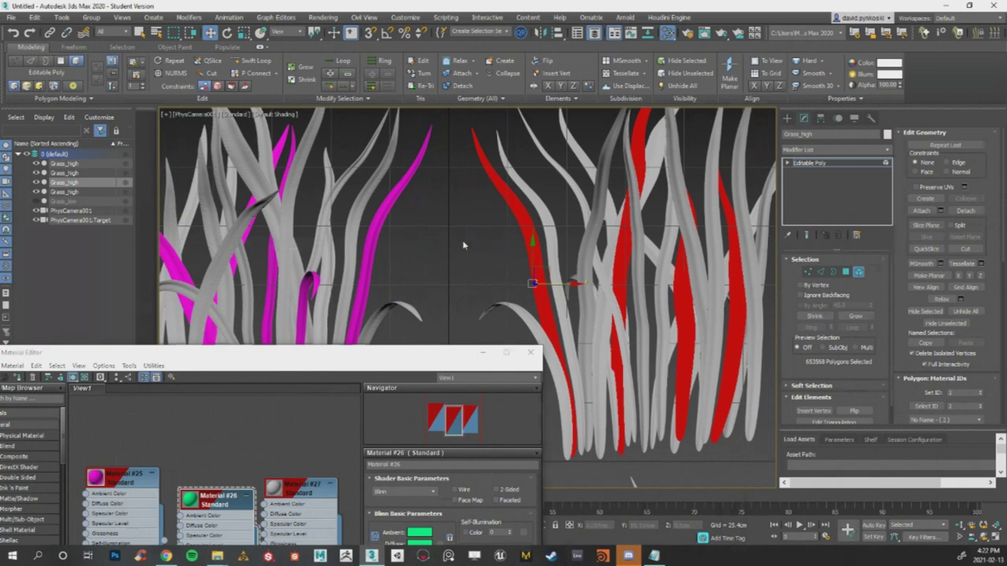
pyautogui.click(471, 258)
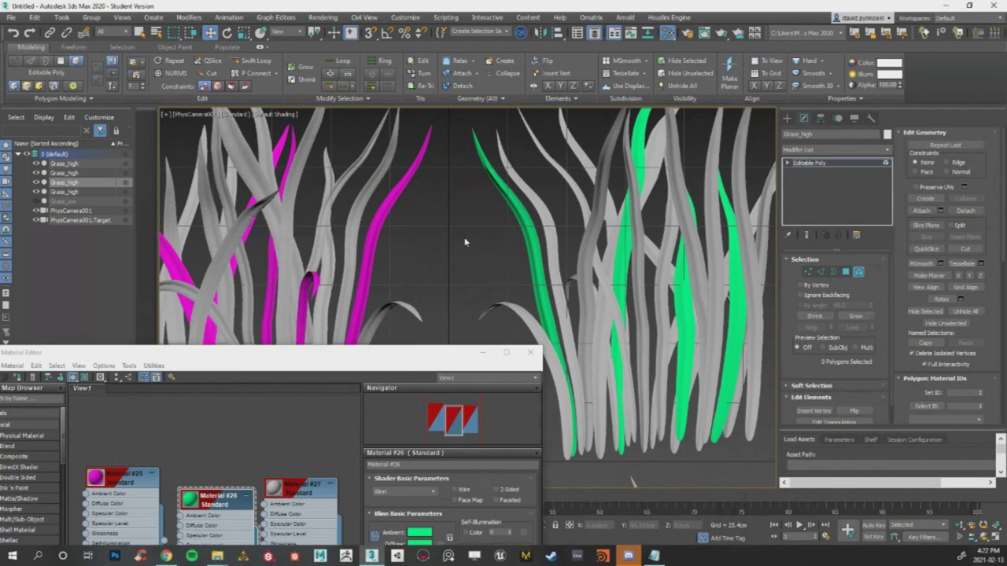
# Convert the selected Grass_high object to an Editable Poly and return to its Element level.
pyautogui.moveTo(449, 240); pyautogui.dragTo(521, 151, button='middle')
pyautogui.moveTo(500, 220); pyautogui.dragTo(546, 169, button='middle')
pyautogui.moveTo(575, 232); pyautogui.dragTo(643, 258, button='middle')
pyautogui.rightClick(645, 238)
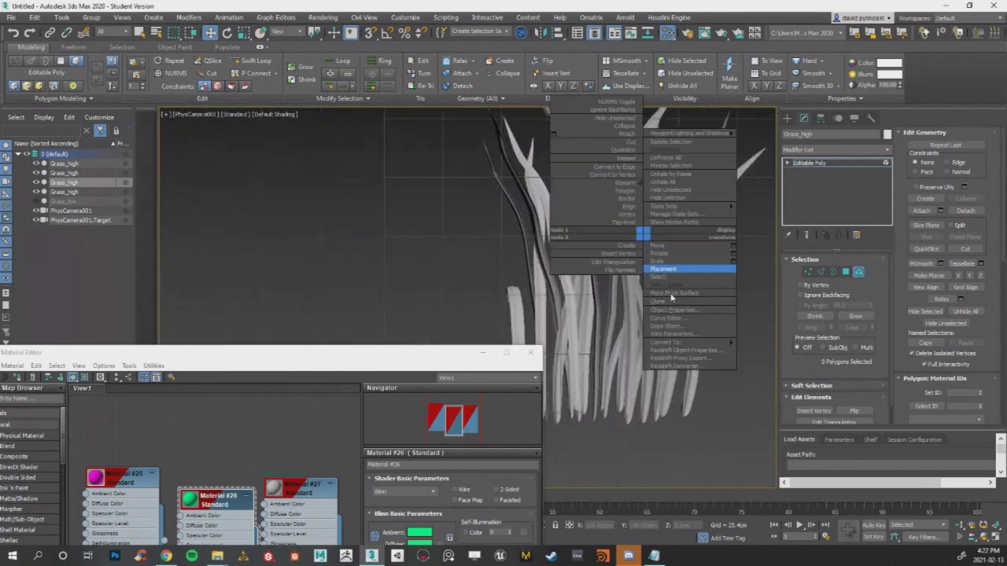
pyautogui.moveTo(668, 343)
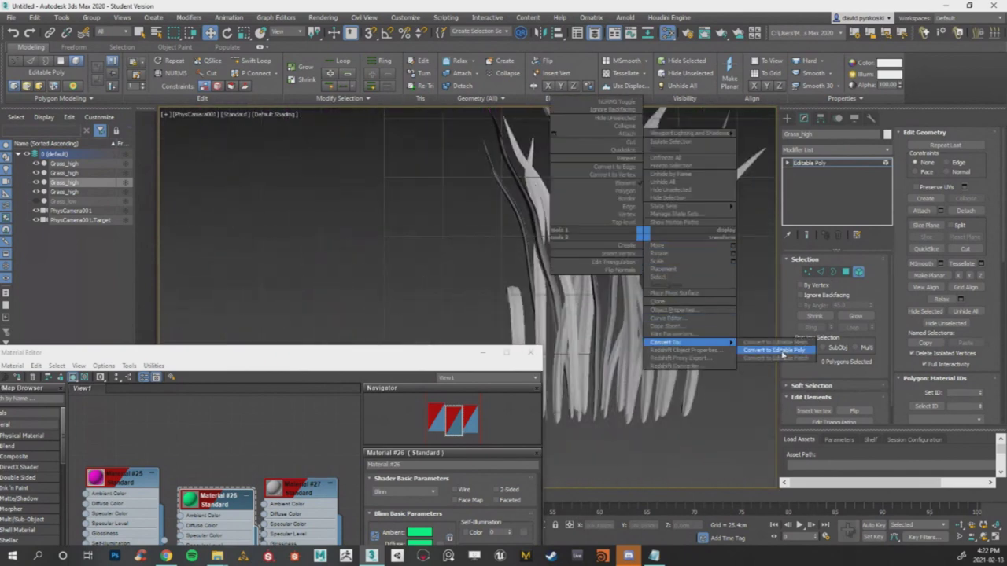
pyautogui.click(778, 350)
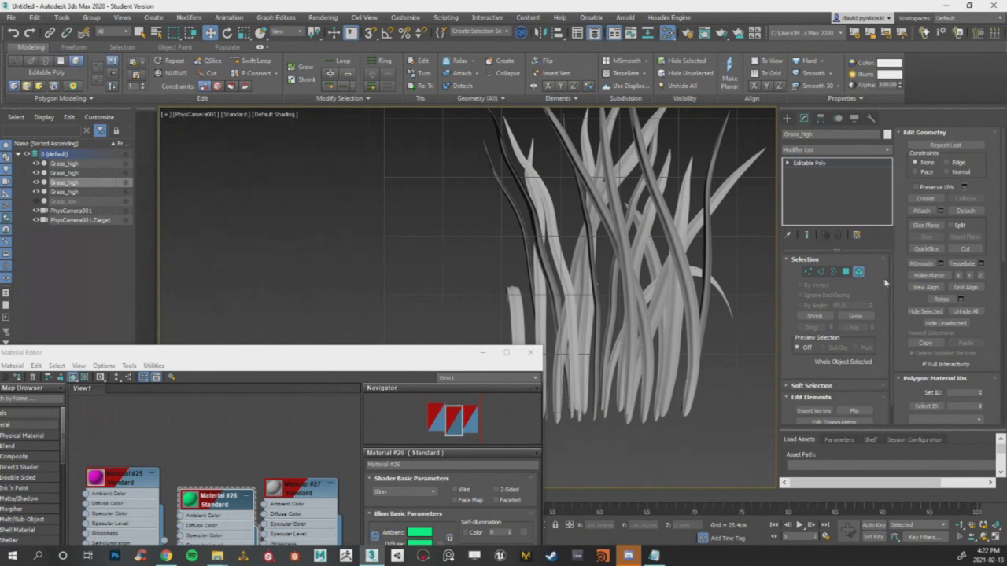
pyautogui.press('5')
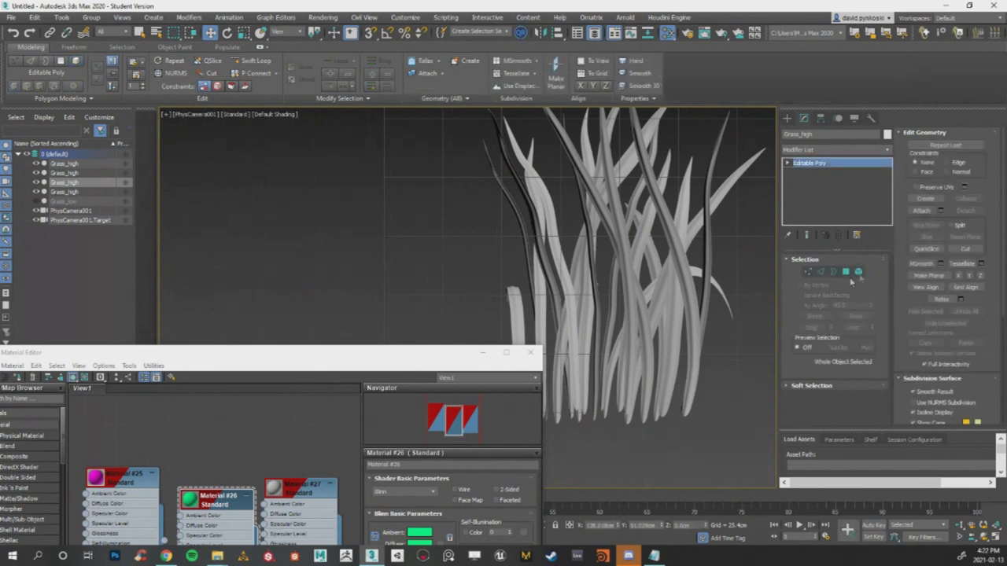
pyautogui.click(858, 272)
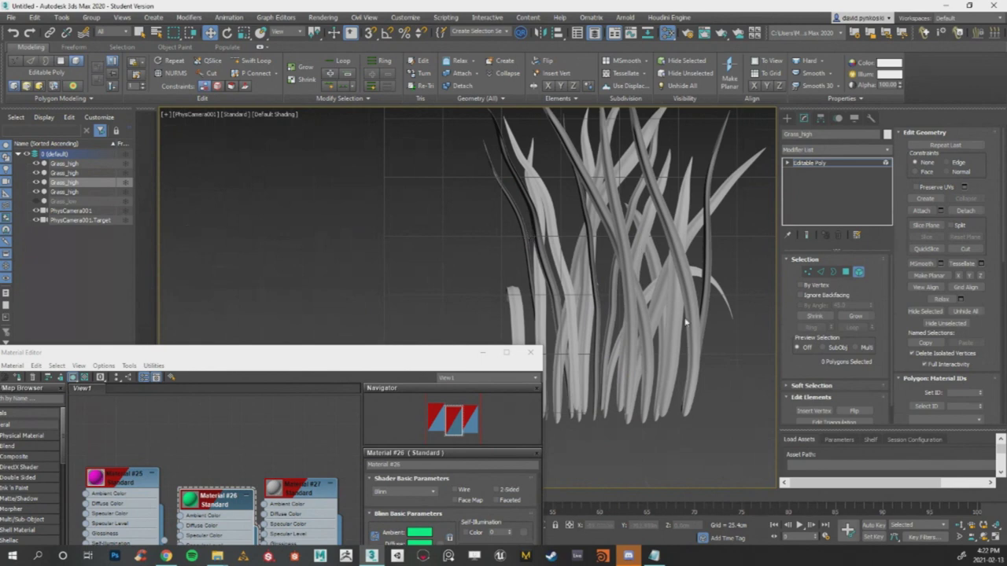
# Switch to the third grass clump and select a scattered set of its blades as elements.
pyautogui.keyDown('alt'); pyautogui.moveTo(652, 264); pyautogui.dragTo(621, 290, button='middle'); pyautogui.keyUp('alt')
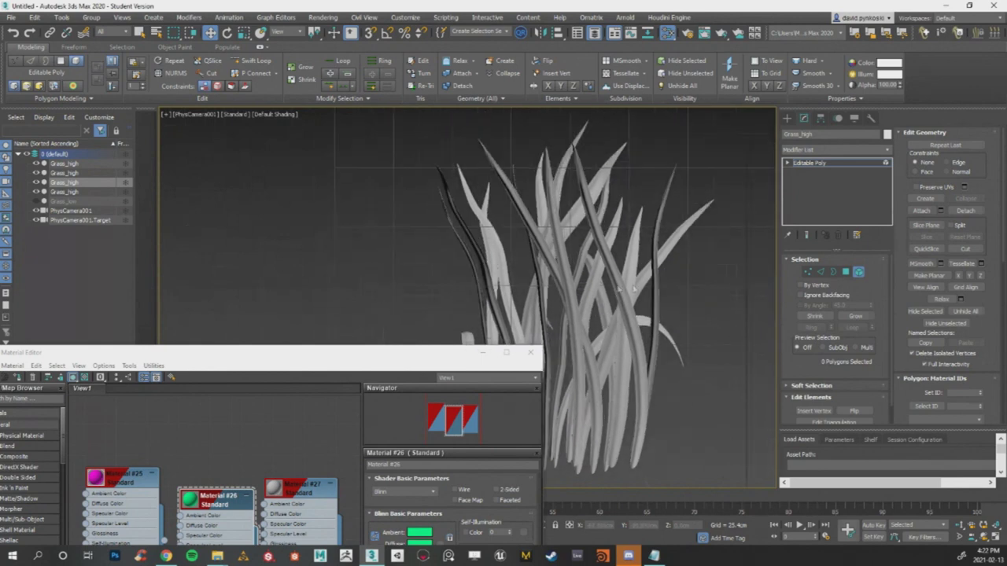
pyautogui.click(858, 272)
pyautogui.click(663, 276)
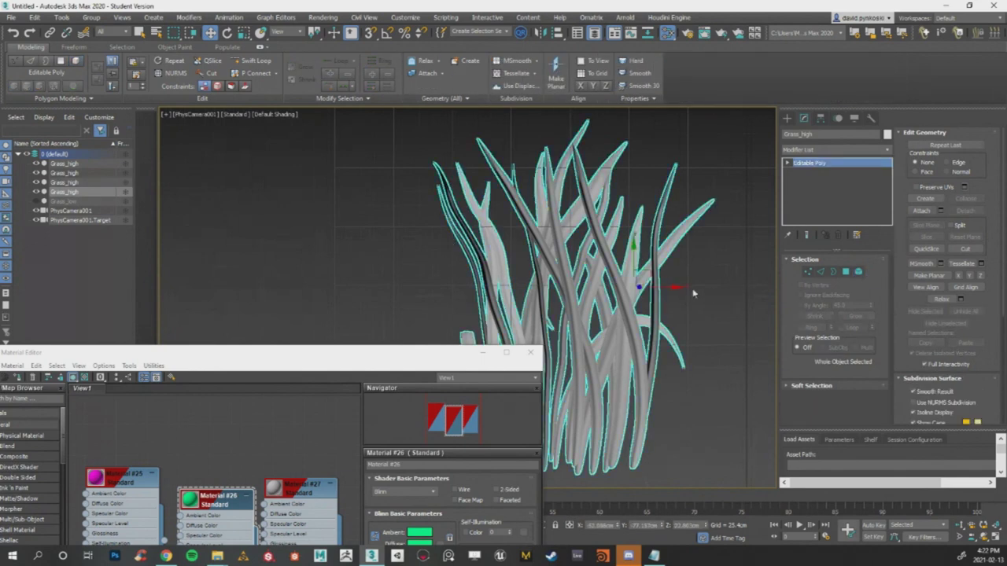
pyautogui.click(858, 272)
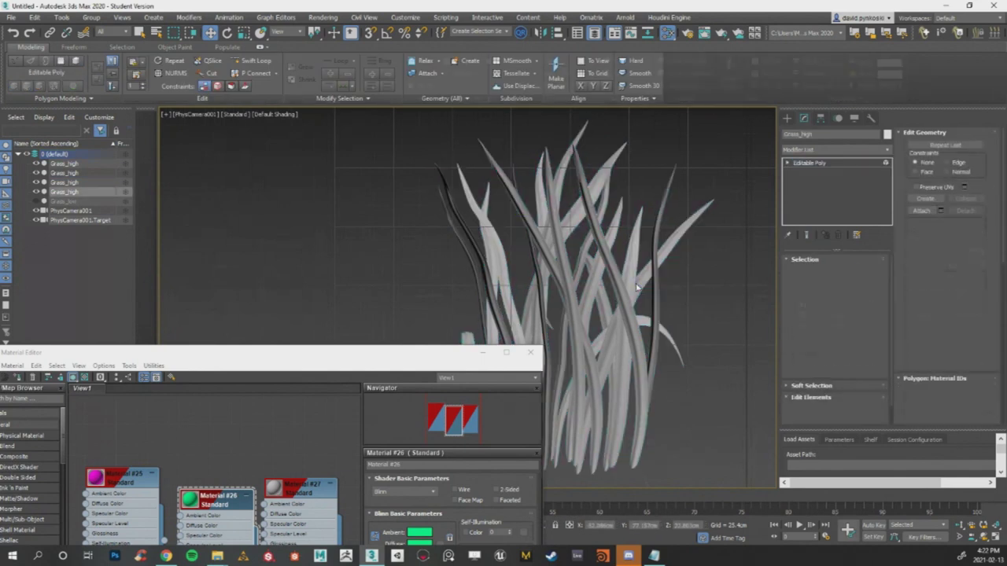
pyautogui.click(633, 283)
pyautogui.keyDown('ctrl'); pyautogui.click(571, 229); pyautogui.keyUp('ctrl')
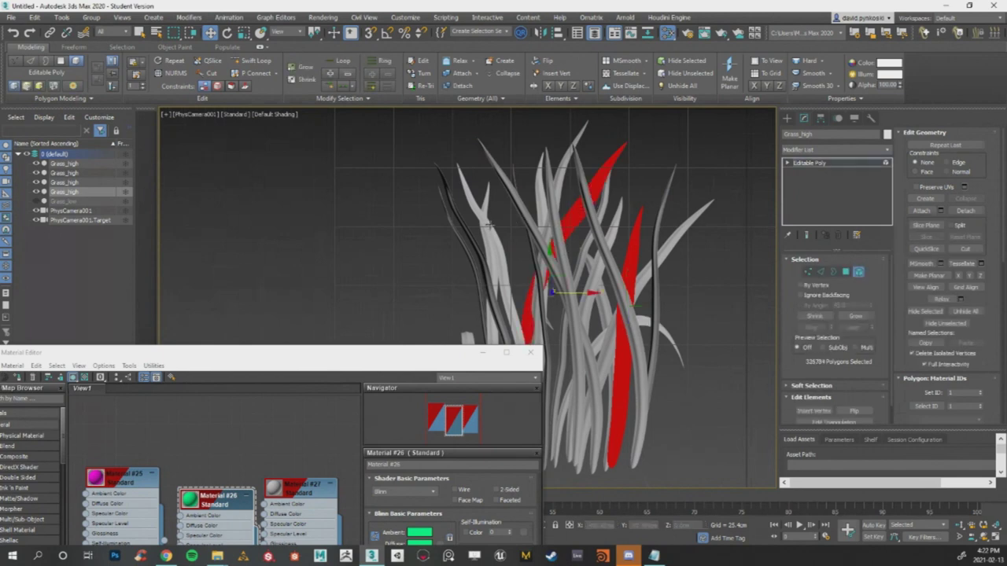
pyautogui.keyDown('ctrl'); pyautogui.click(463, 241); pyautogui.keyUp('ctrl')
pyautogui.keyDown('ctrl'); pyautogui.click(462, 244); pyautogui.keyUp('ctrl')
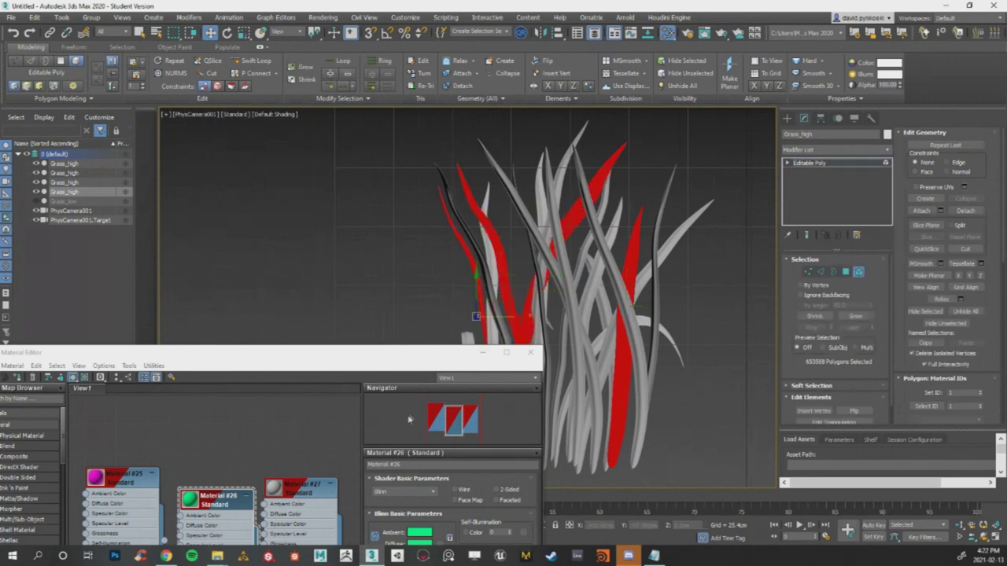
# Set the third Standard material's ambient and diffuse color to red and assign it to the selected blades of the third clump.
pyautogui.click(293, 486)
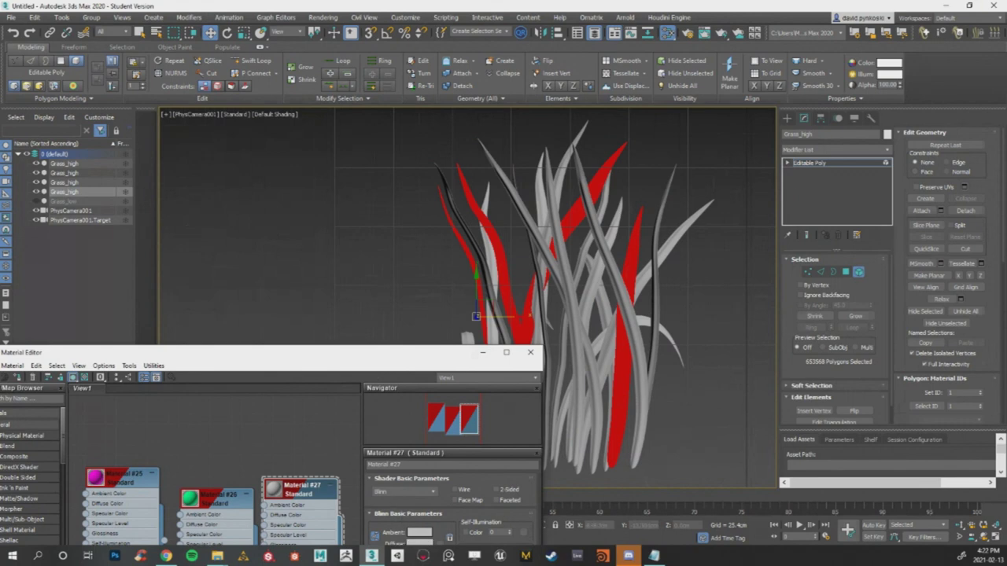
pyautogui.click(419, 533)
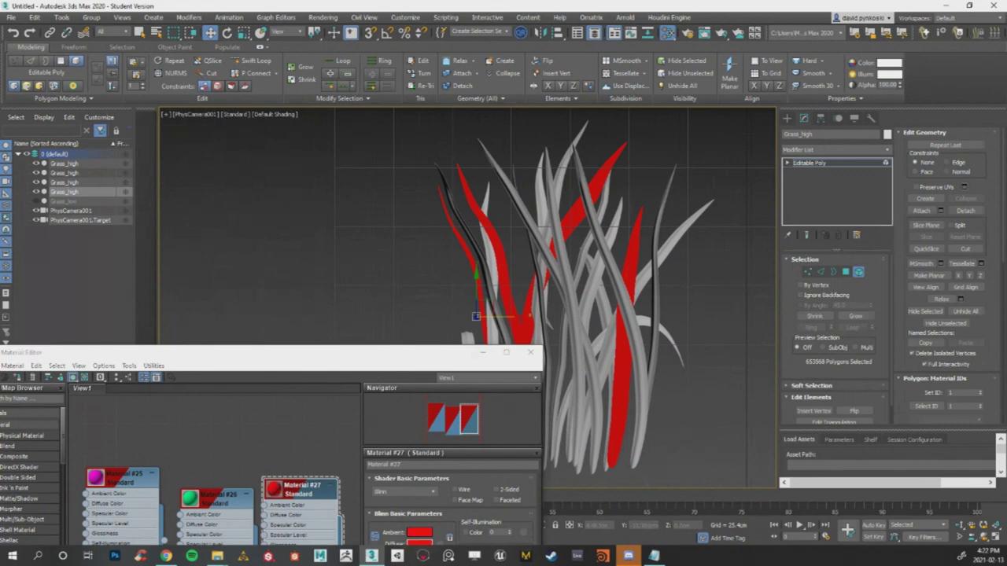
pyautogui.rightClick(313, 494)
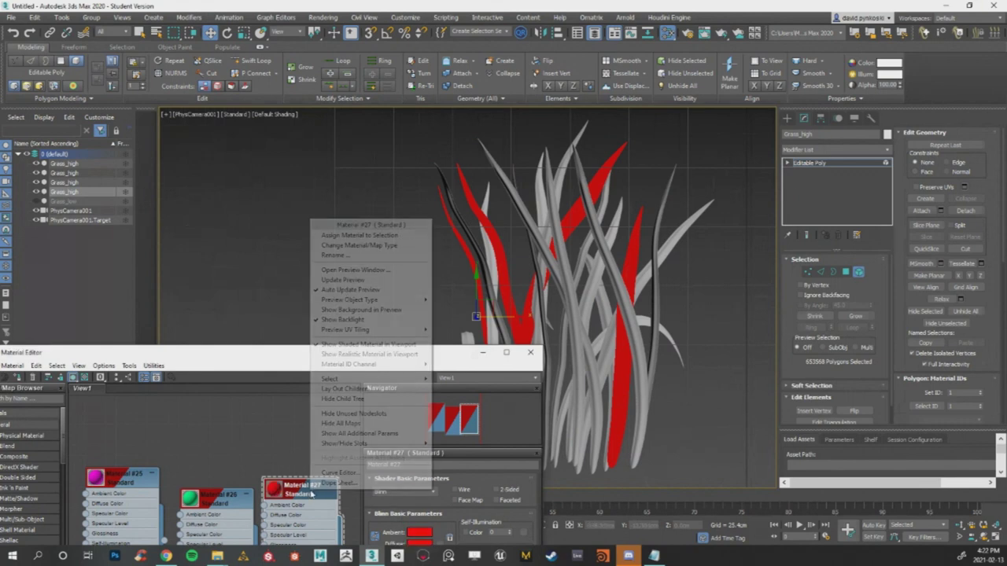
pyautogui.click(362, 235)
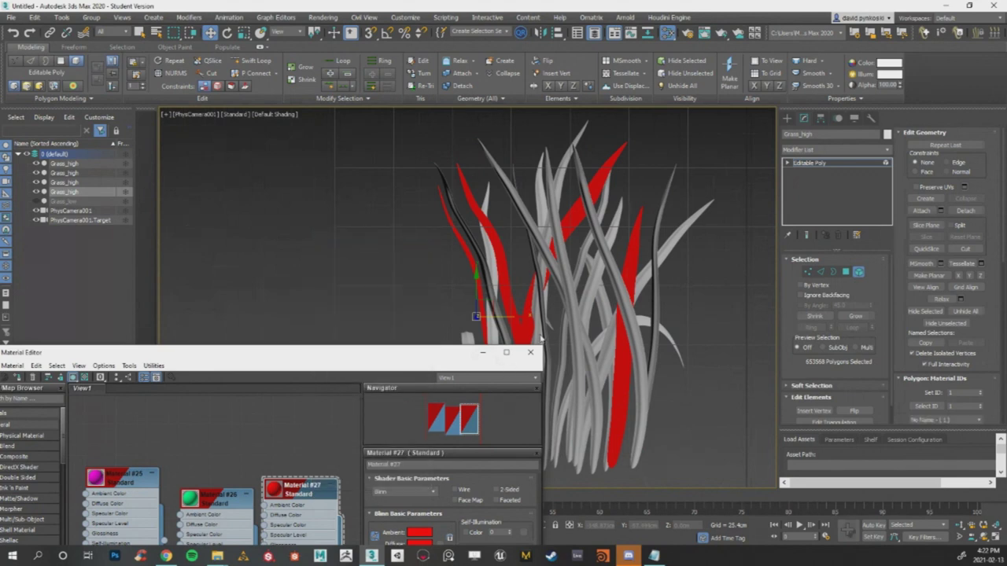
pyautogui.click(720, 294)
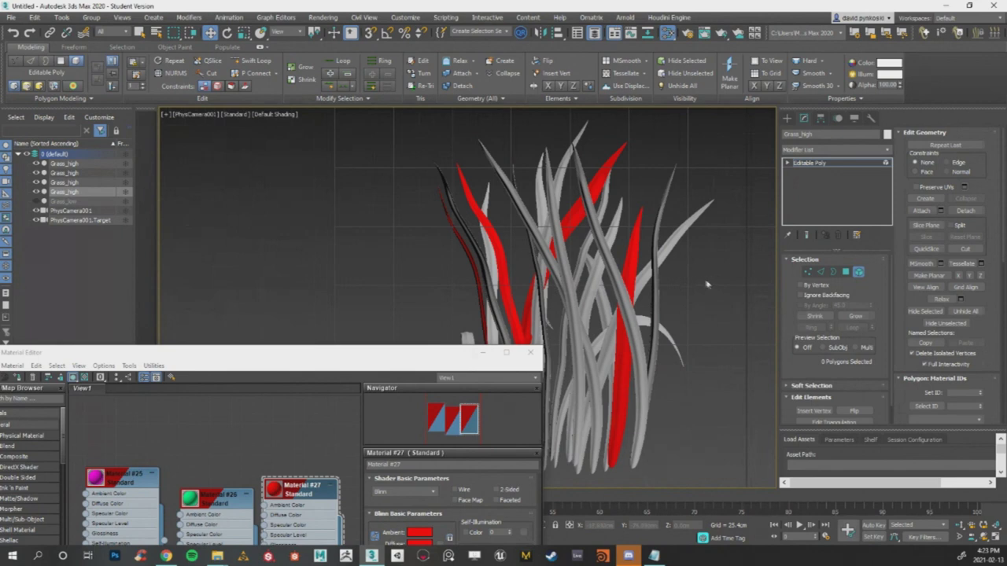
# Add a fourth Standard material node beside the red one and set its ambient and diffuse color to yellow.
pyautogui.moveTo(701, 287); pyautogui.dragTo(472, 183, button='middle')
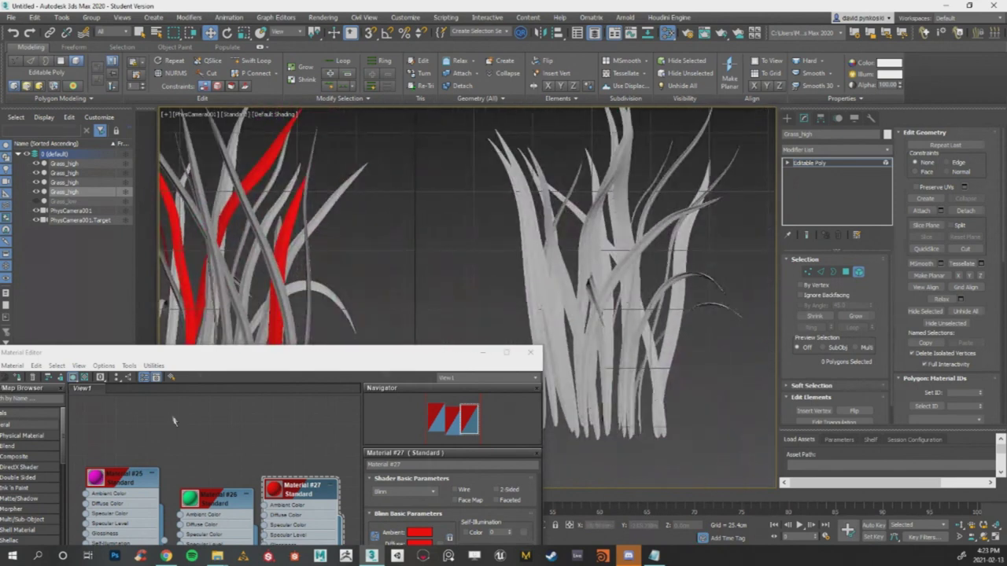
pyautogui.moveTo(207, 353); pyautogui.dragTo(467, 241)
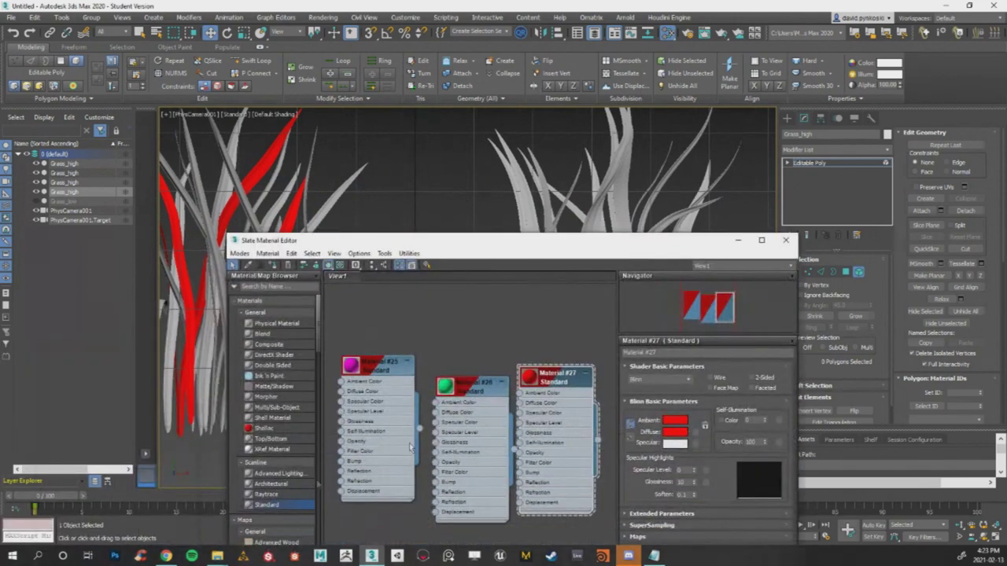
pyautogui.scroll(-1, 493, 432)
pyautogui.moveTo(522, 367); pyautogui.dragTo(383, 385, button='middle')
pyautogui.moveTo(265, 504); pyautogui.dragTo(485, 407)
pyautogui.moveTo(616, 241); pyautogui.dragTo(533, 251)
pyautogui.click(389, 415)
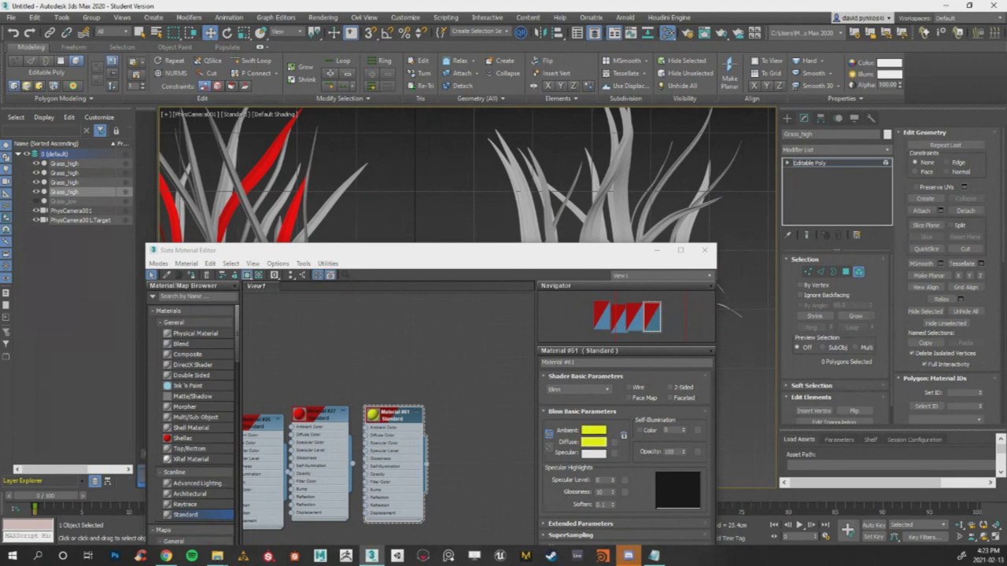
# Uncover the fourth grass clump and convert the selected Grass_high object to an Editable Poly.
pyautogui.moveTo(602, 255); pyautogui.dragTo(319, 255)
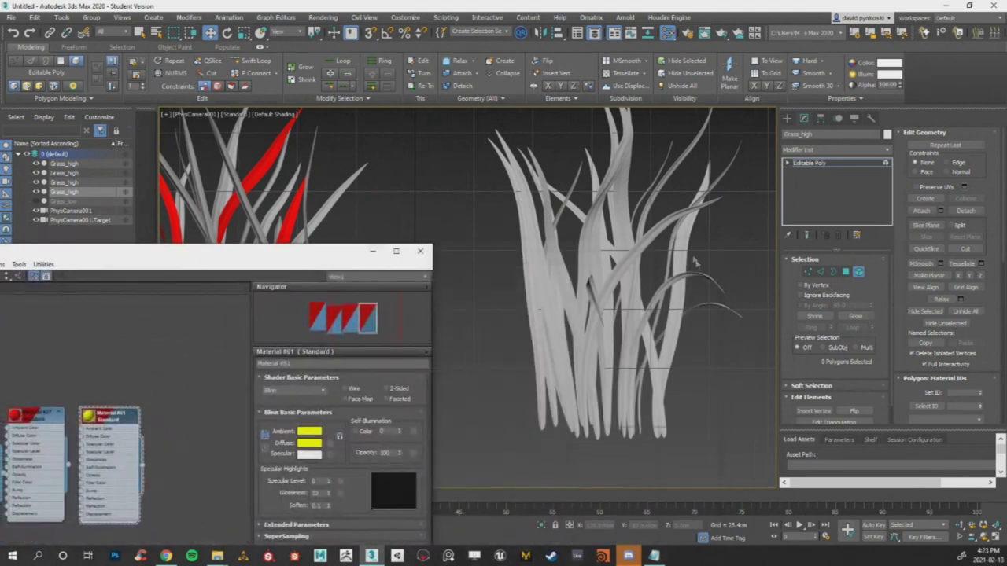
pyautogui.rightClick(603, 224)
pyautogui.moveTo(645, 329)
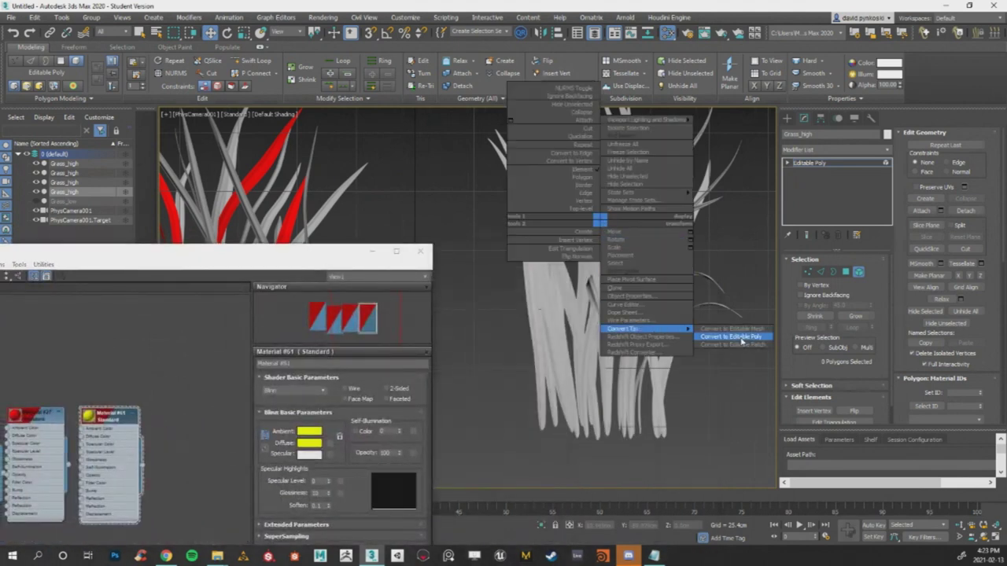
pyautogui.click(741, 338)
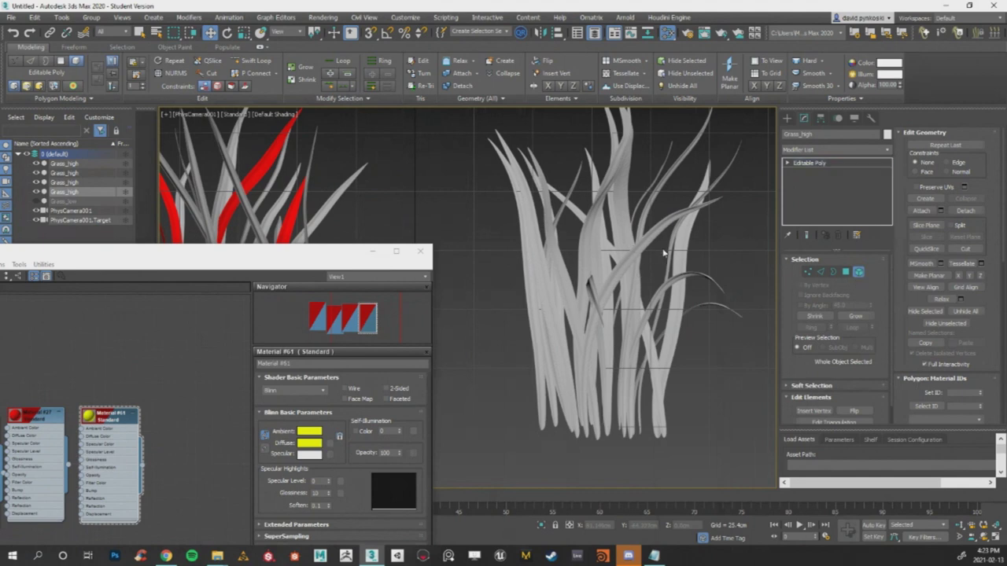
pyautogui.hotkey('ctrl', 'z')
pyautogui.hotkey('ctrl', 'z')
# Assign the yellow Material #61 to four blade elements of the lower-right grass clump and close the material editor.
pyautogui.click(587, 240)
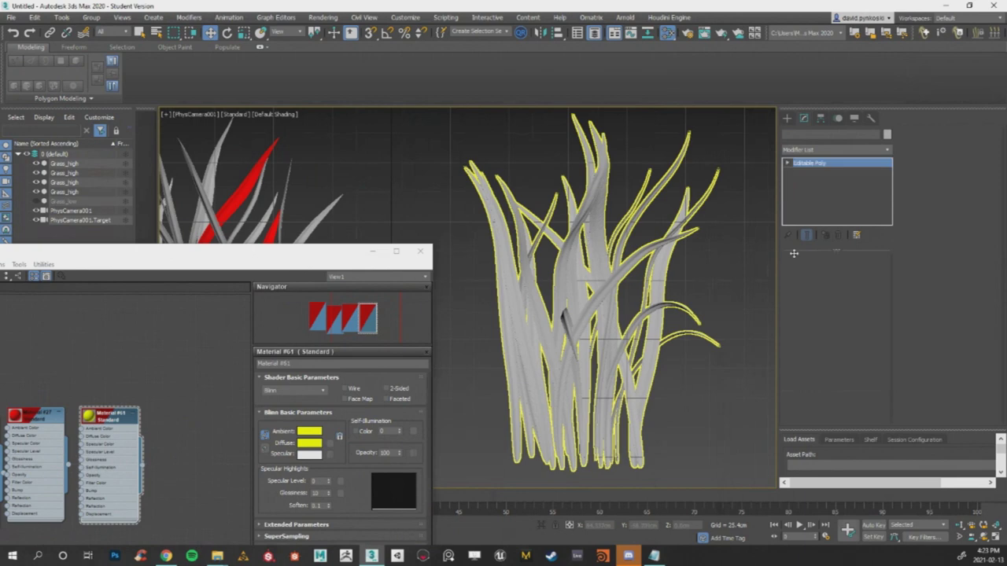
pyautogui.click(856, 272)
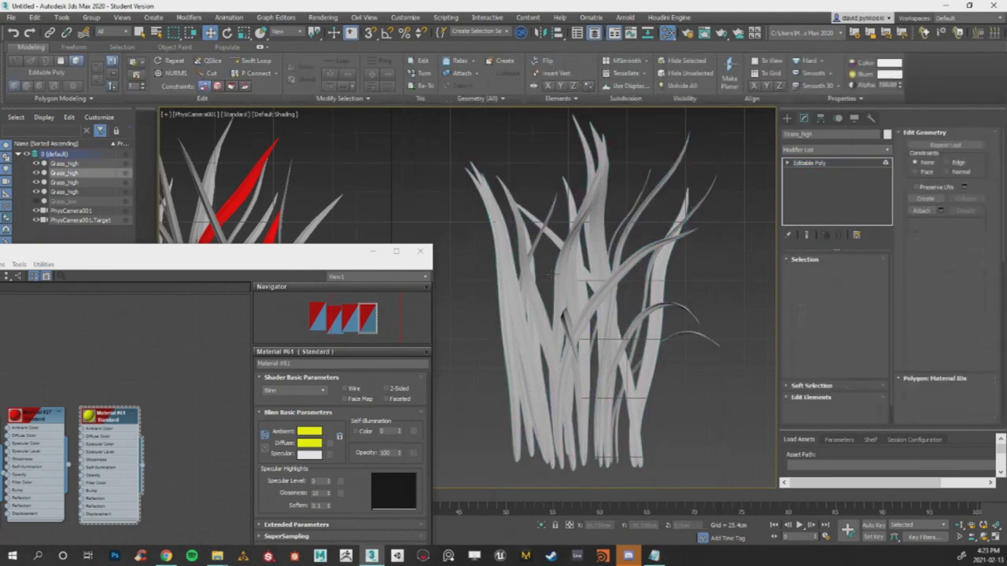
pyautogui.keyDown('ctrl'); pyautogui.click(565, 271); pyautogui.keyUp('ctrl')
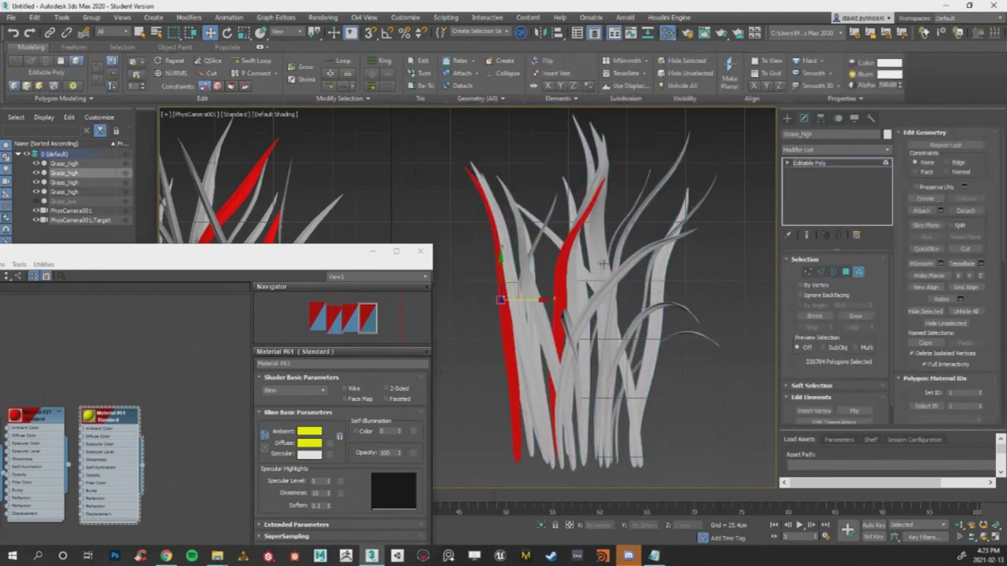
pyautogui.keyDown('ctrl'); pyautogui.click(603, 262); pyautogui.keyUp('ctrl')
pyautogui.keyDown('ctrl'); pyautogui.click(658, 275); pyautogui.keyUp('ctrl')
pyautogui.rightClick(120, 417)
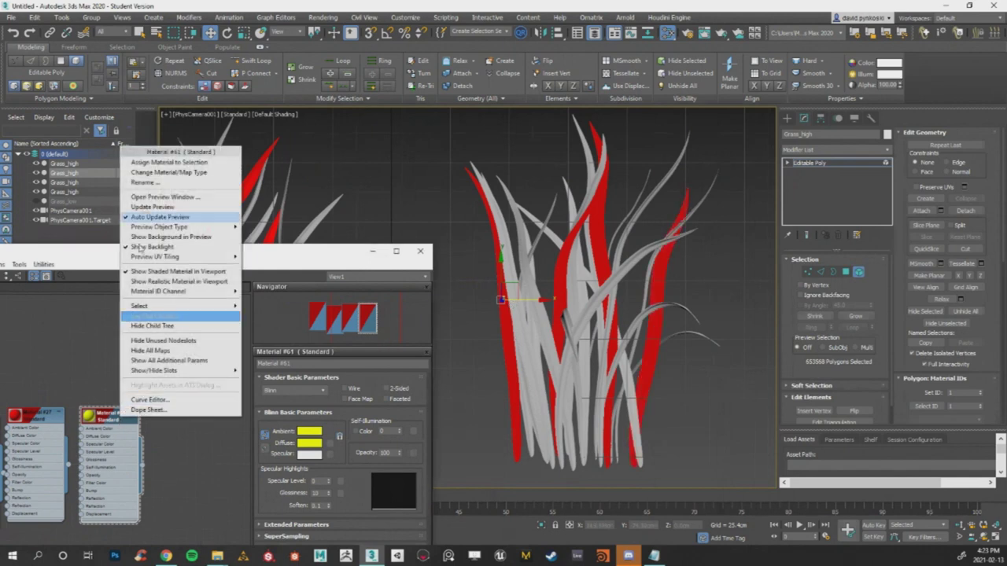
pyautogui.click(157, 166)
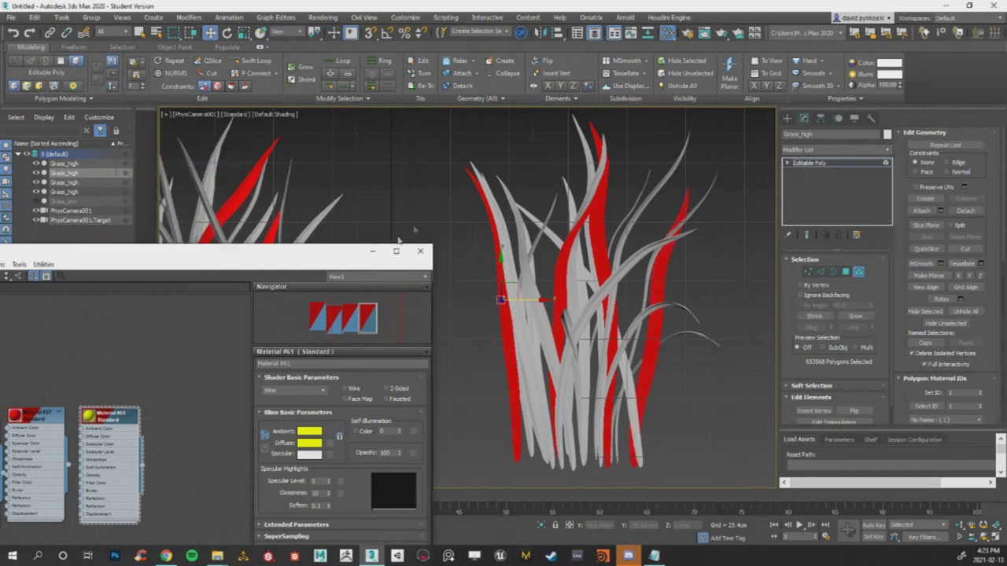
pyautogui.click(462, 234)
pyautogui.click(421, 251)
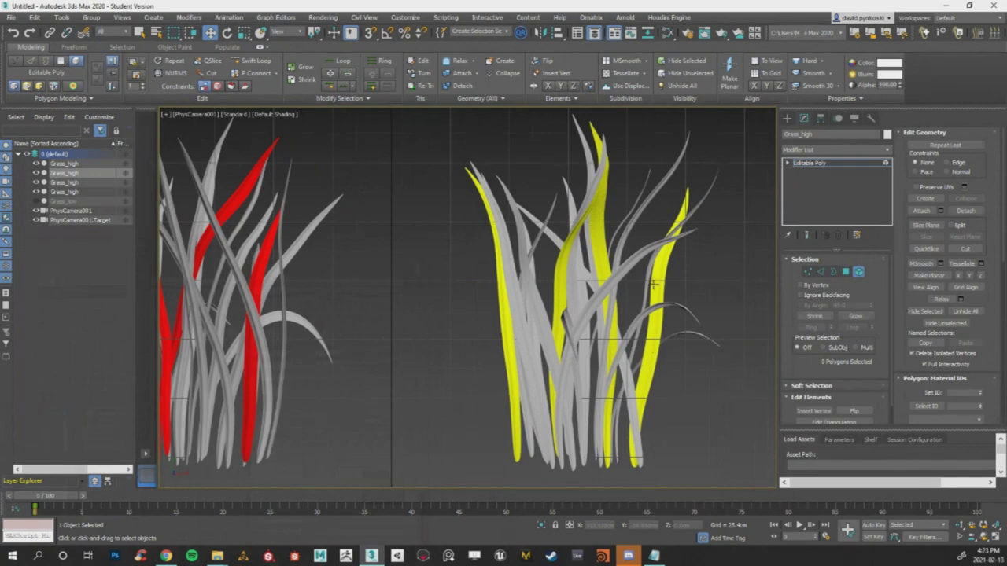
# Save the scene to the Desktop as Grass Demo in the 3ds Max format.
pyautogui.moveTo(648, 208); pyautogui.dragTo(488, 272, button='middle')
pyautogui.click(10, 17)
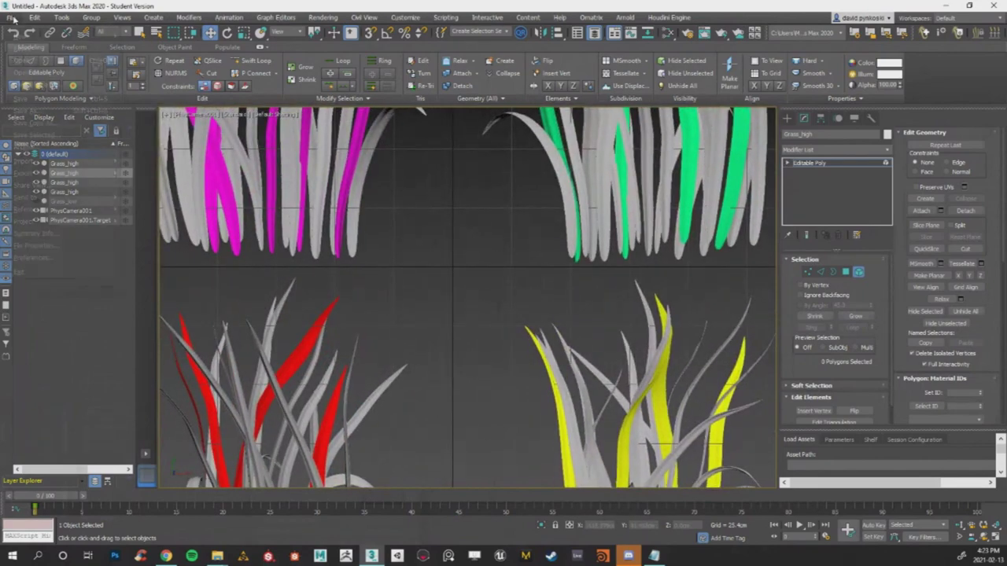
pyautogui.click(27, 111)
pyautogui.click(29, 112)
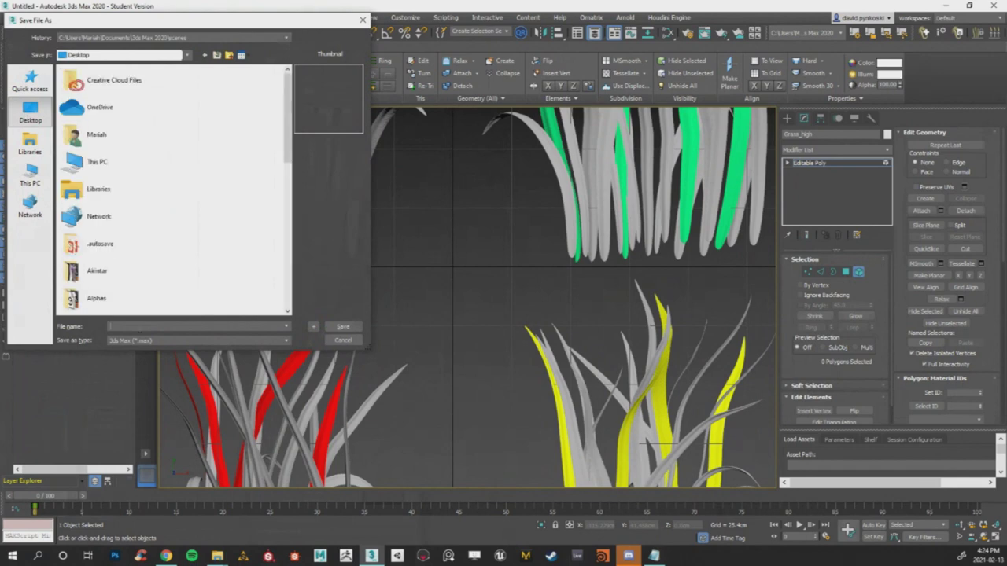
pyautogui.write('Grass Vers')
pyautogui.press('BackSpace')
pyautogui.write('Demo')
pyautogui.click(344, 326)
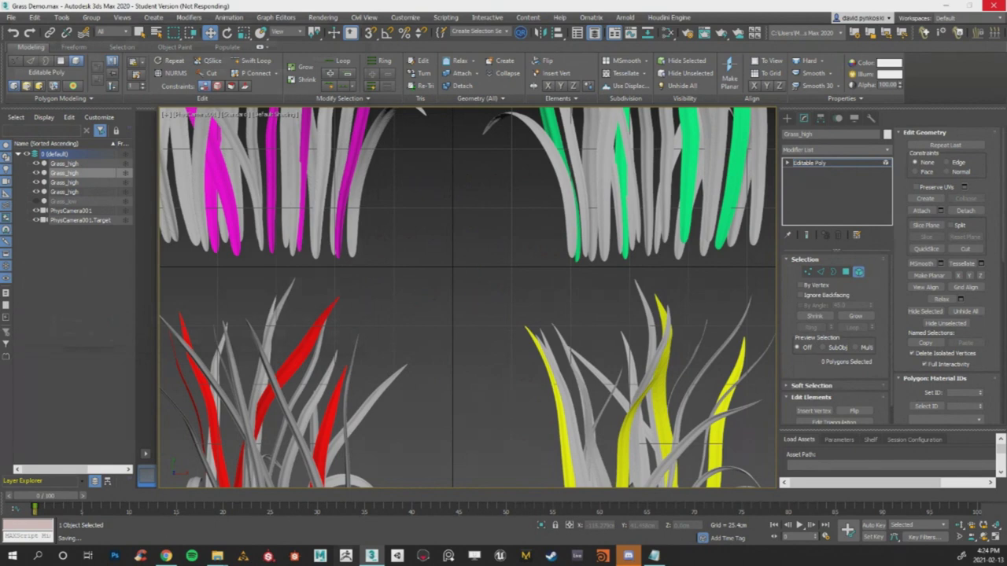
# Switch to Notepad, review the list of resource links, and minimize the note.
pyautogui.click(658, 557)
pyautogui.click(482, 270)
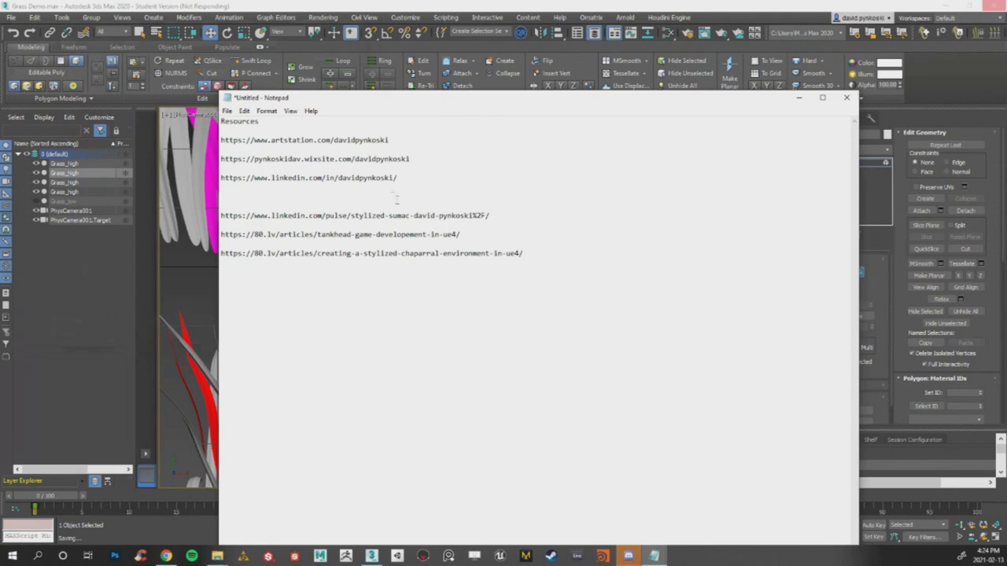
pyautogui.click(799, 97)
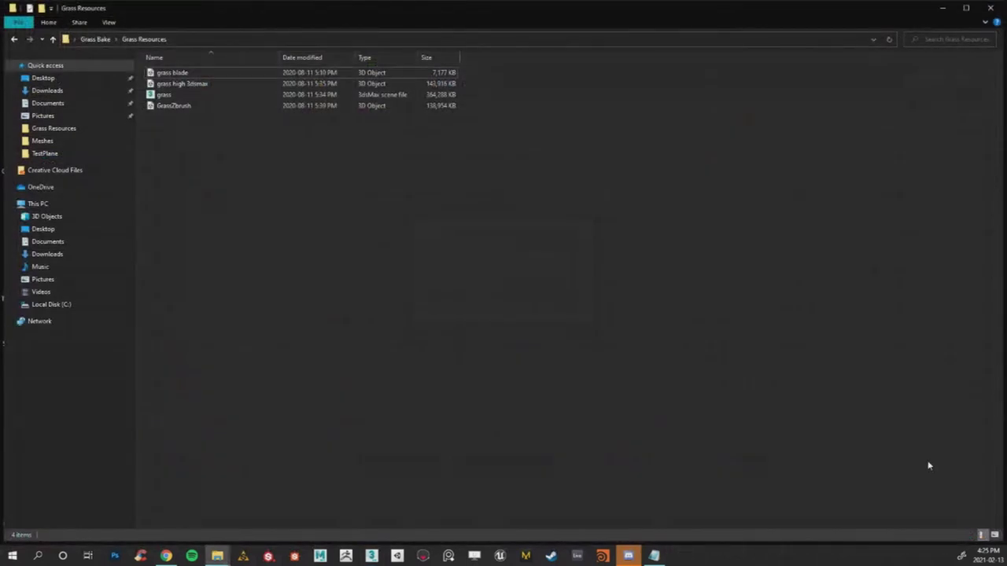
# Place the Grass Demo file above Skyrim Grass Demo on the desktop and open it.
pyautogui.click(990, 8)
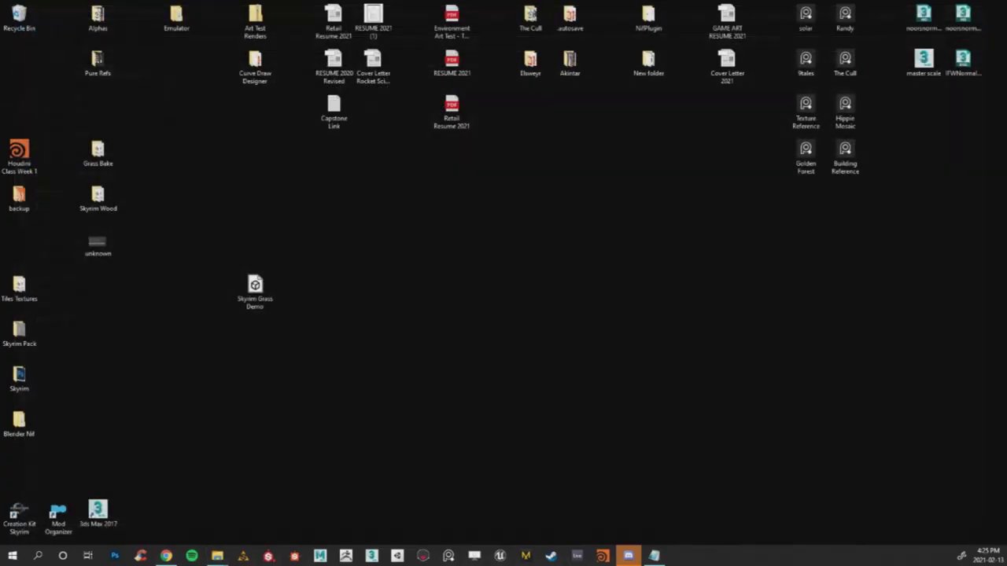
pyautogui.moveTo(308, 396); pyautogui.dragTo(268, 248)
pyautogui.doubleClick(260, 242)
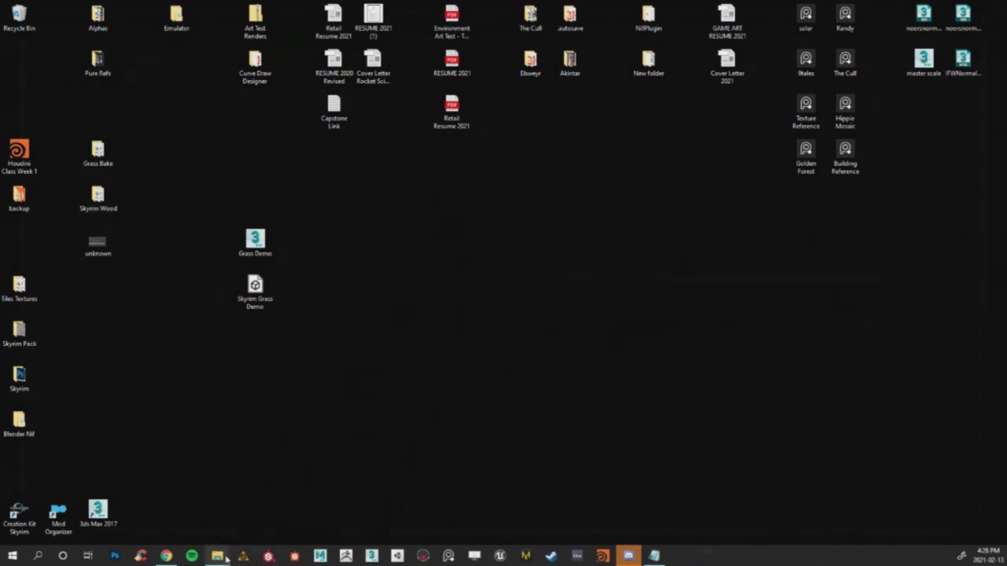
# Open RedGrassModel from the Grass Bake folder in 3D Viewer.
pyautogui.moveTo(224, 557)
pyautogui.click(322, 506)
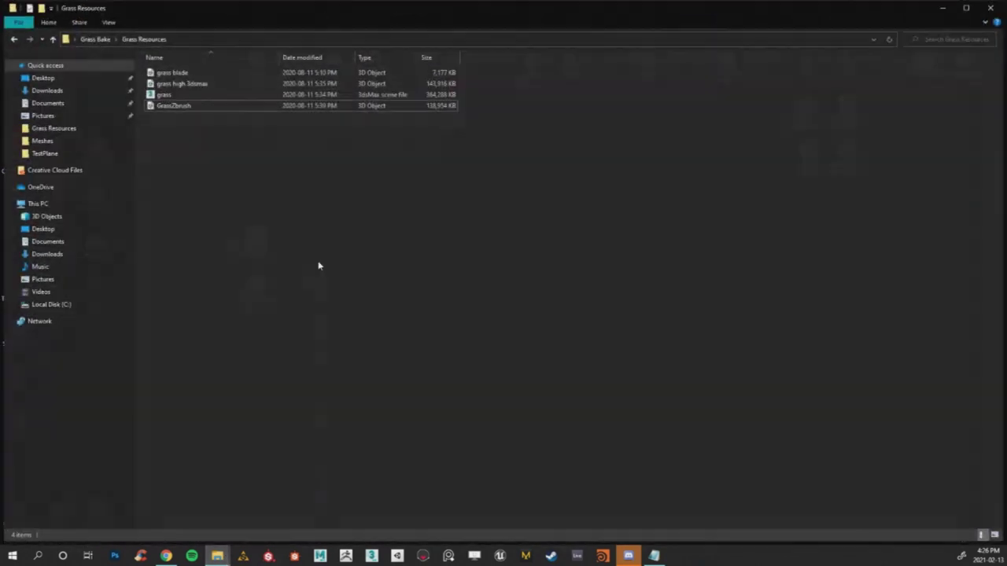
pyautogui.click(14, 41)
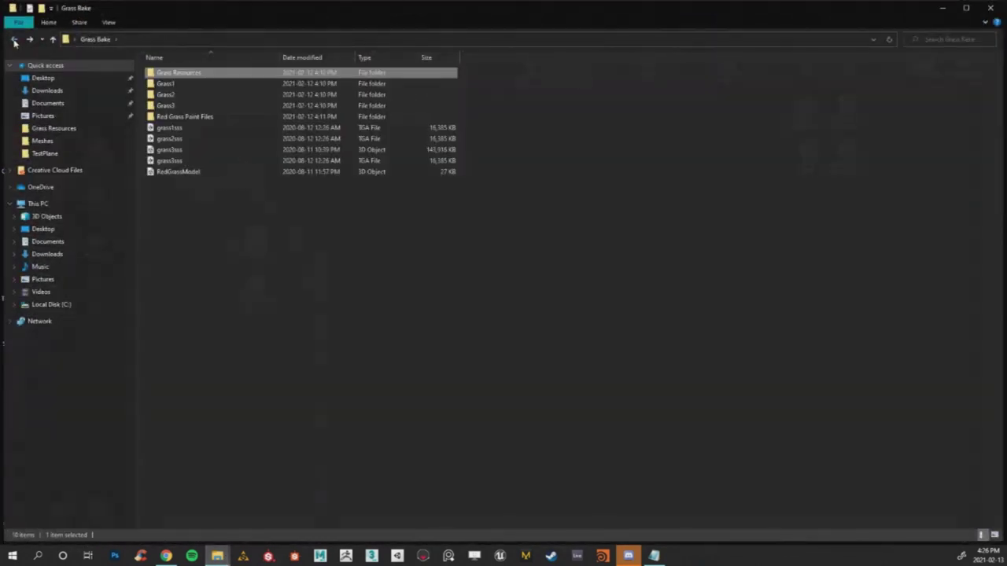
pyautogui.doubleClick(194, 172)
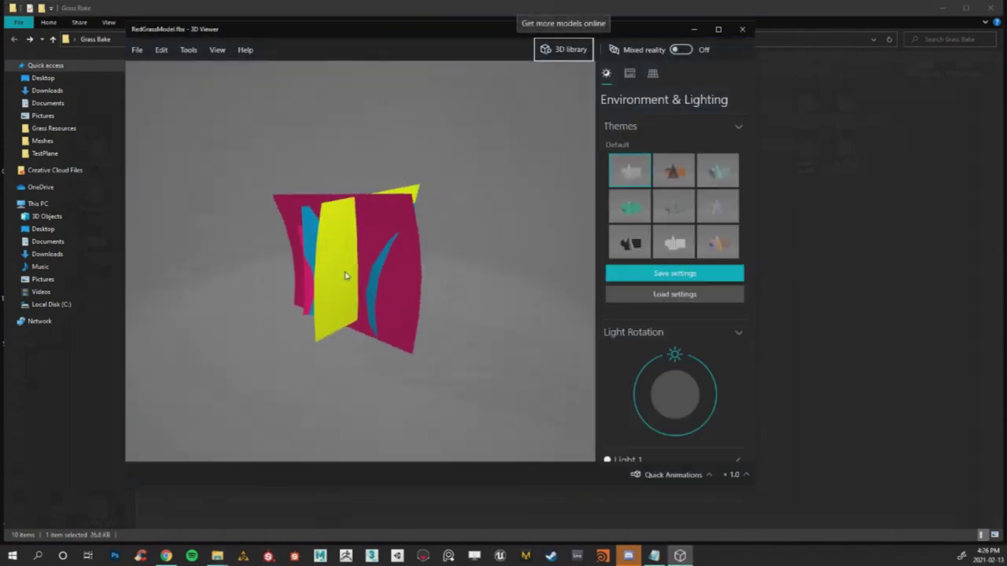
# Examine how the red grass model's curved planes cross each other from several angles, and close the viewer.
pyautogui.moveTo(344, 275); pyautogui.dragTo(326, 154)
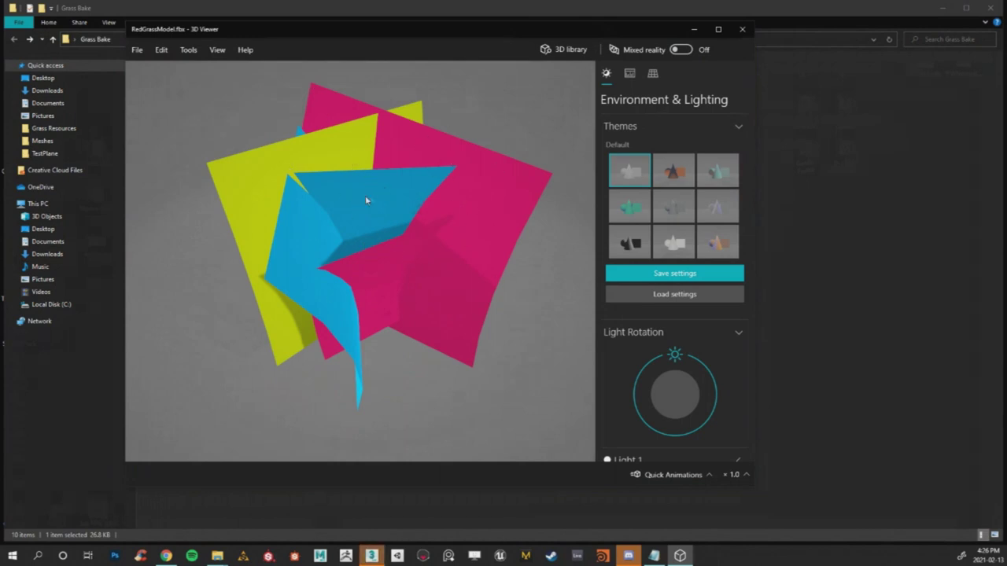
pyautogui.moveTo(383, 183)
pyautogui.mouseDown()
pyautogui.moveTo(469, 160)
pyautogui.moveTo(404, 173)
pyautogui.moveTo(386, 196)
pyautogui.moveTo(338, 197)
pyautogui.moveTo(433, 233)
pyautogui.moveTo(367, 191)
pyautogui.mouseUp()
pyautogui.scroll(-3, 416, 227)
pyautogui.scroll(1, 408, 220)
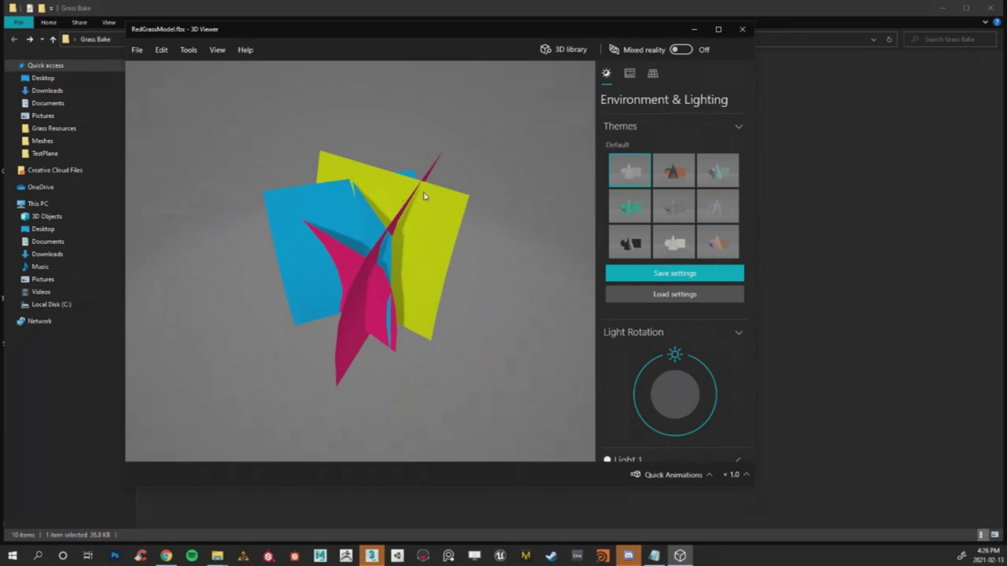
pyautogui.moveTo(356, 243); pyautogui.dragTo(342, 201)
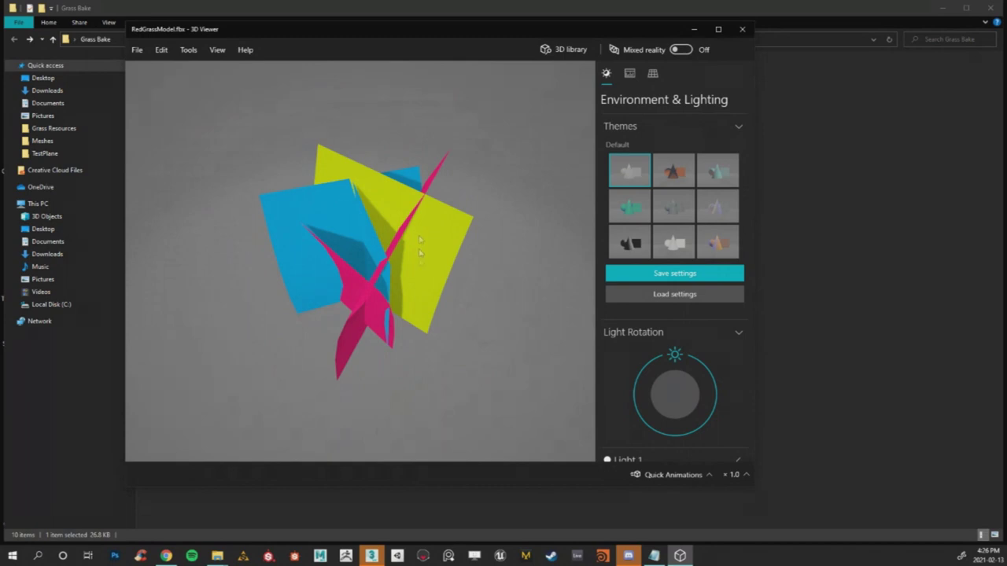
pyautogui.moveTo(310, 241); pyautogui.dragTo(362, 230)
pyautogui.moveTo(367, 265); pyautogui.dragTo(417, 252)
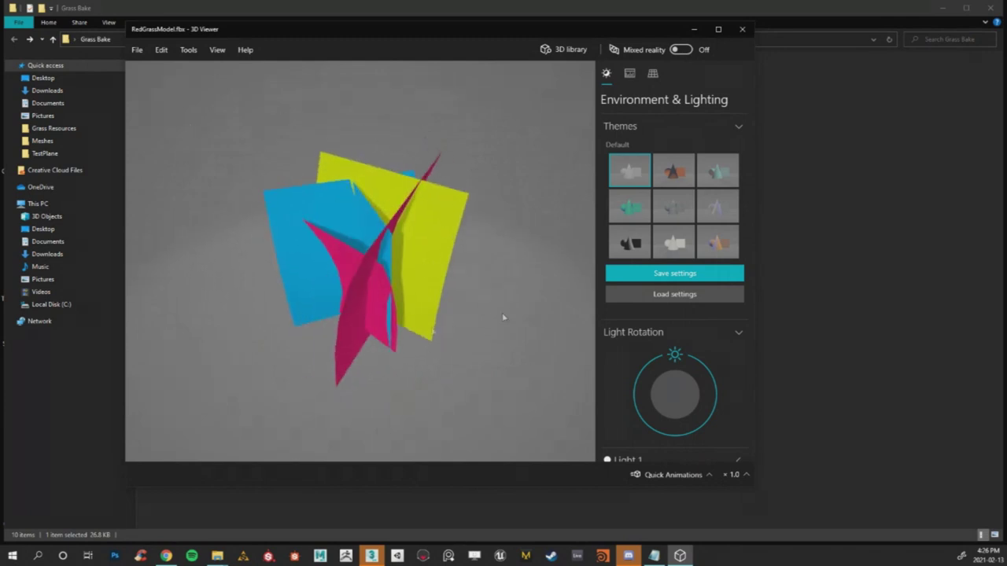
pyautogui.click(742, 29)
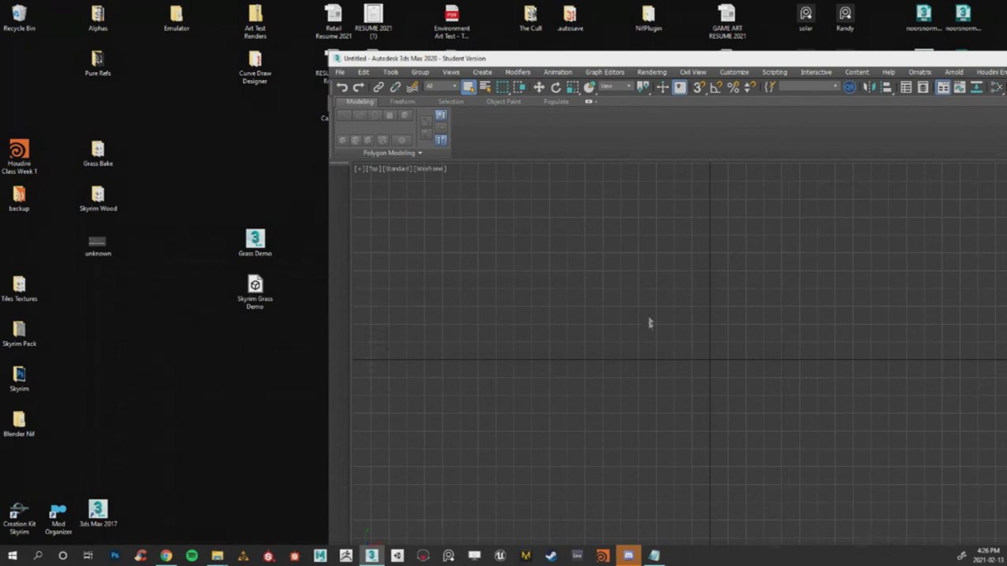
# Open the recent scene Grass Demo.max in 3ds Max.
pyautogui.moveTo(266, 246); pyautogui.dragTo(550, 316)
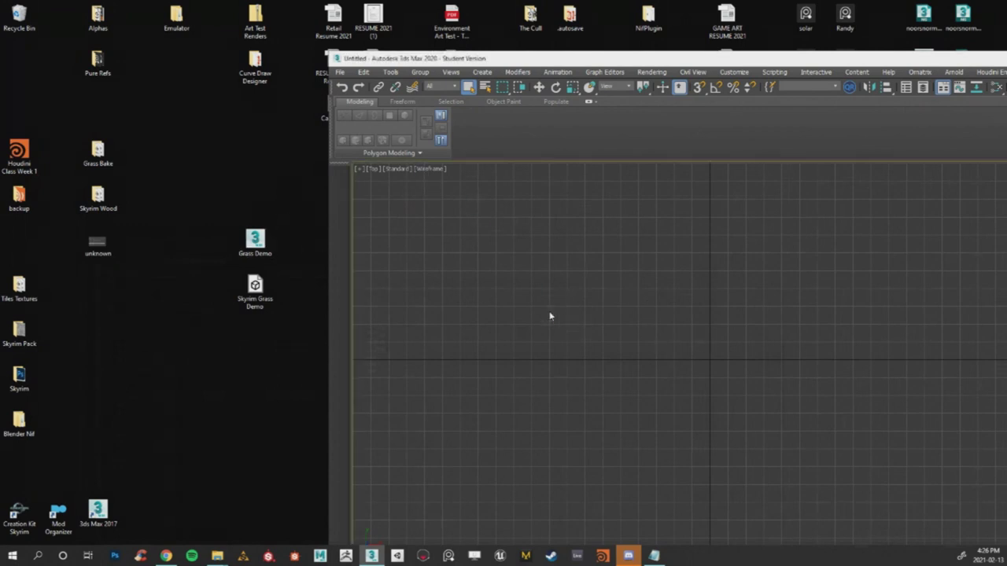
pyautogui.click(340, 71)
pyautogui.moveTo(362, 127)
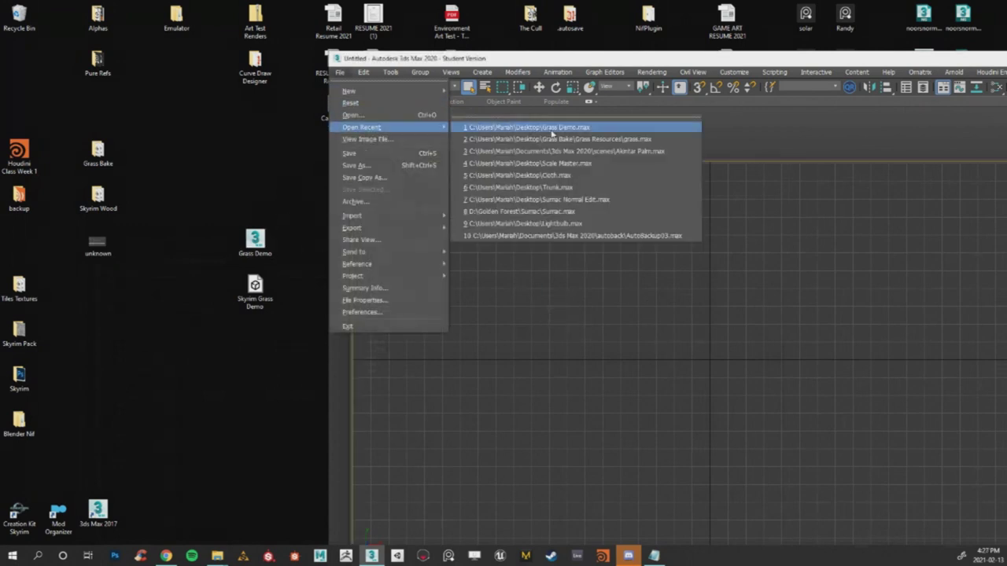
pyautogui.click(552, 130)
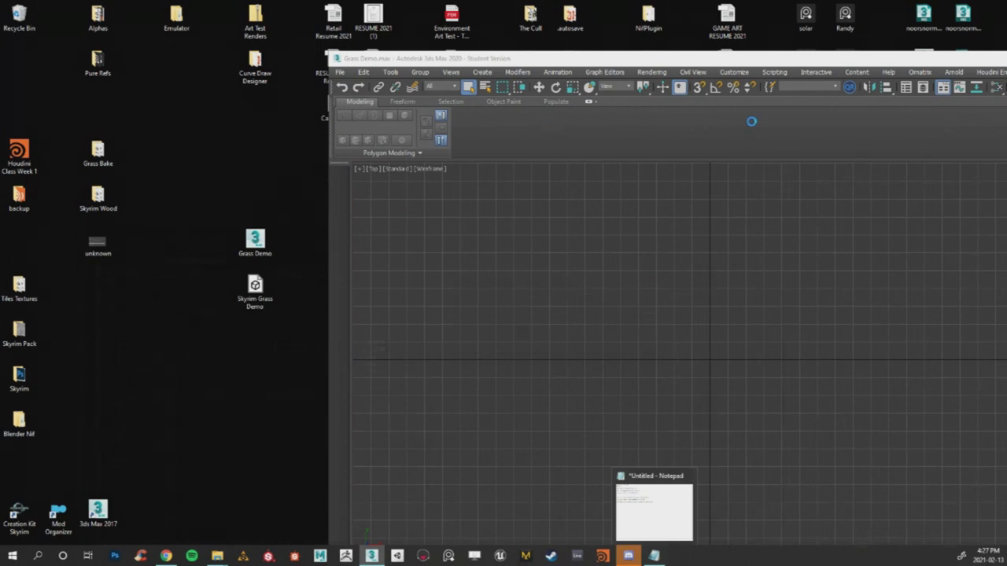
# Maximize the 3ds Max window on the screen and widen the viewport against the command panel.
pyautogui.moveTo(781, 62); pyautogui.dragTo(576, 24)
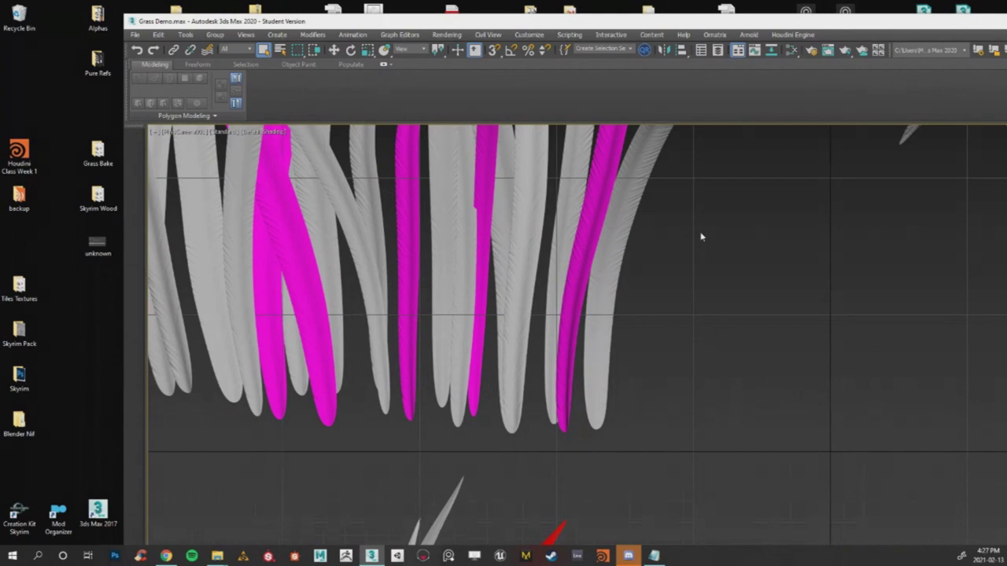
pyautogui.moveTo(787, 25); pyautogui.dragTo(0, 70)
pyautogui.click(868, 66)
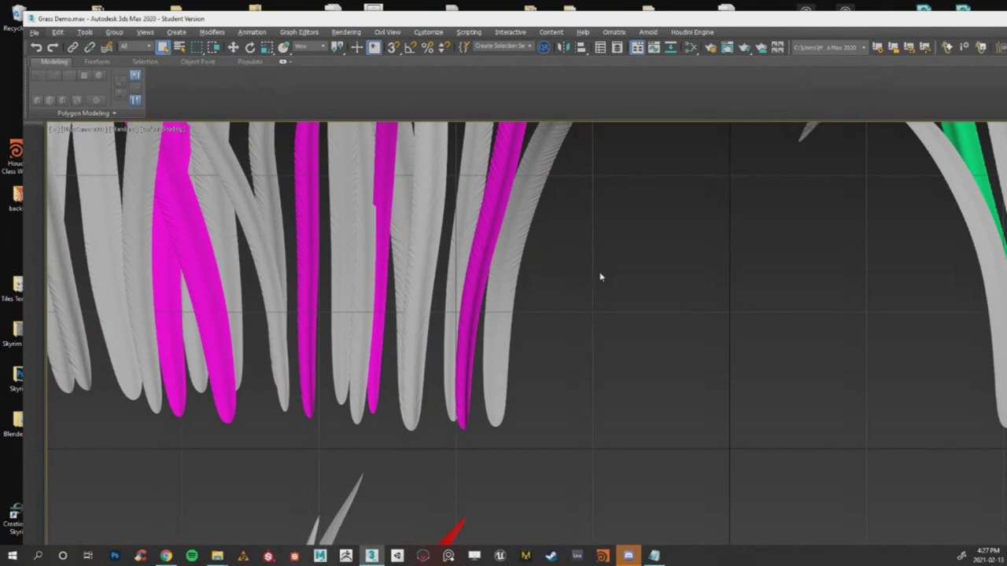
pyautogui.moveTo(974, 30); pyautogui.dragTo(630, 41)
pyautogui.moveTo(885, 42); pyautogui.dragTo(579, 68)
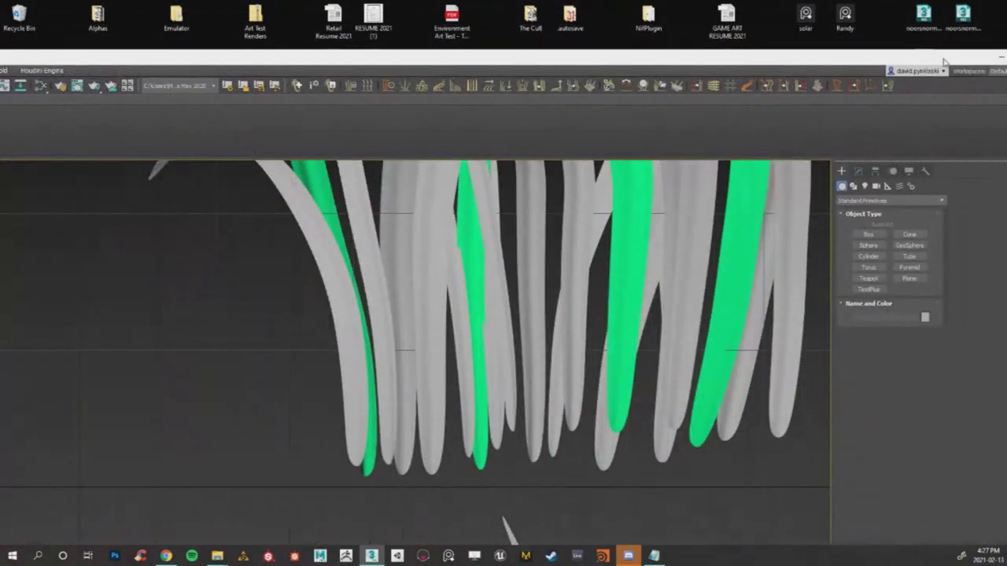
pyautogui.moveTo(943, 60); pyautogui.dragTo(735, 49)
pyautogui.click(819, 50)
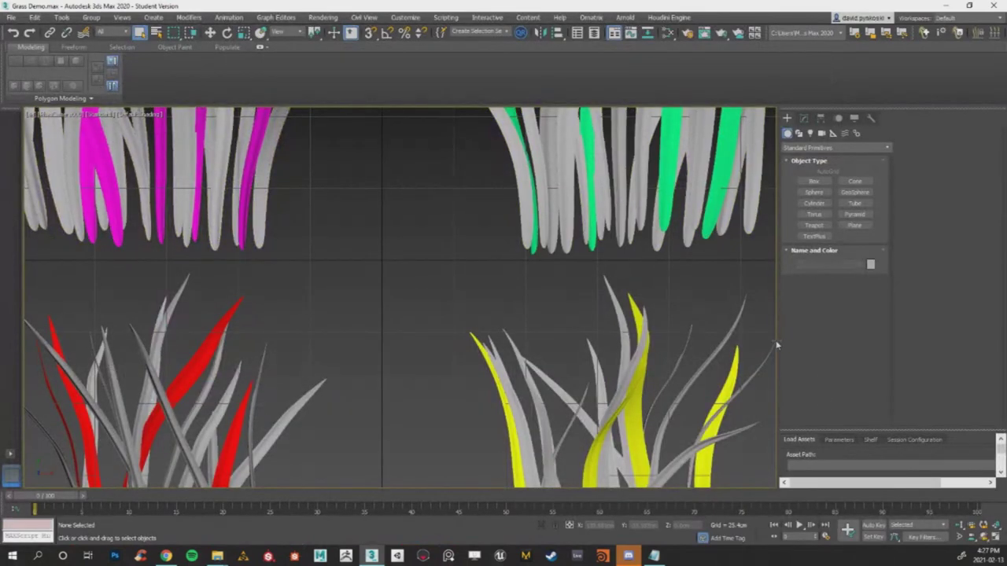
pyautogui.moveTo(776, 345); pyautogui.dragTo(861, 339)
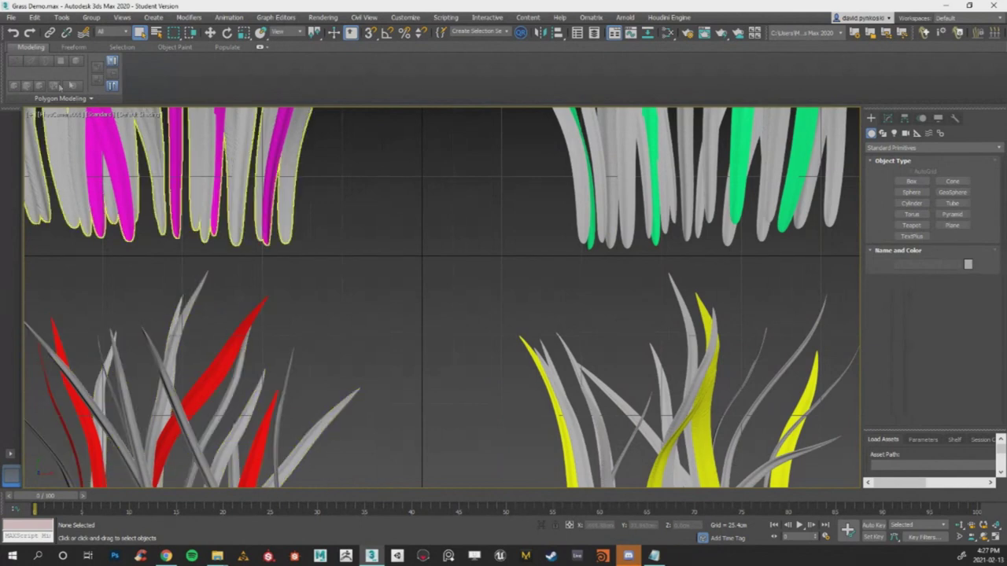
# Check the grass clumps in the four-viewport layout and maximize the camera view again.
pyautogui.click(30, 115)
pyautogui.click(78, 126)
pyautogui.hotkey('alt', 'w')
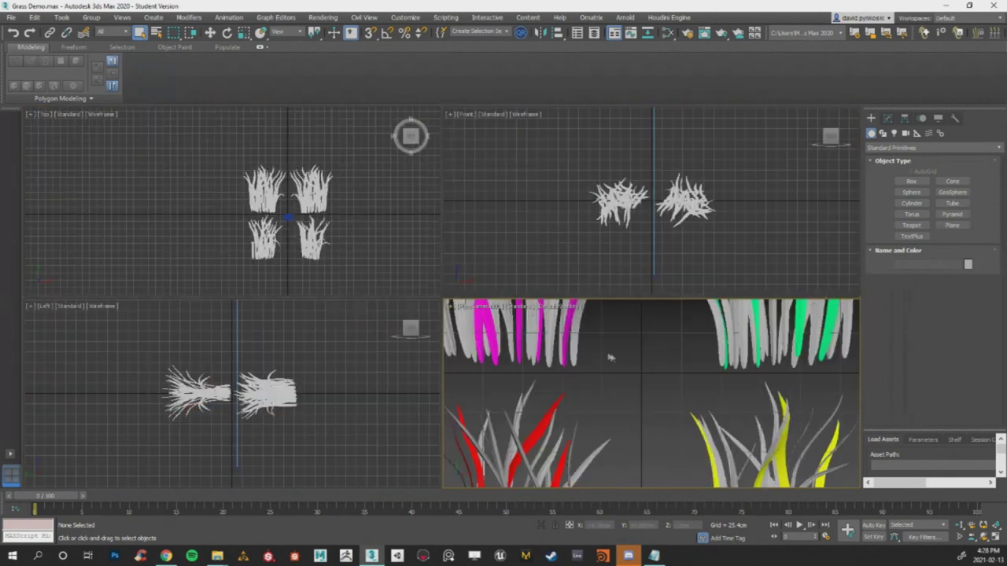
pyautogui.click(452, 306)
pyautogui.click(480, 317)
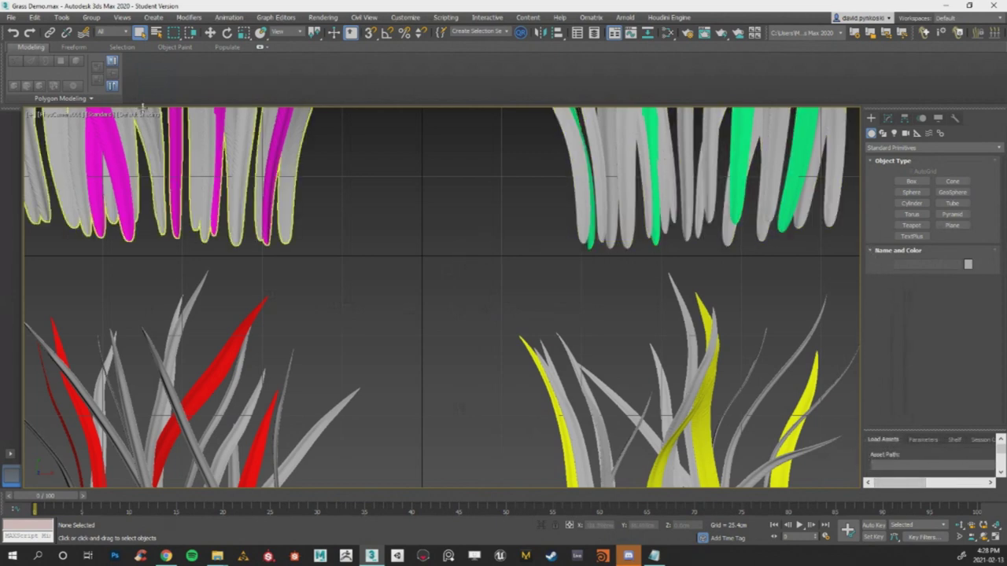
# Switch the camera viewport to Perspective and select PhysCamera001 between the four grass clumps.
pyautogui.click(59, 116)
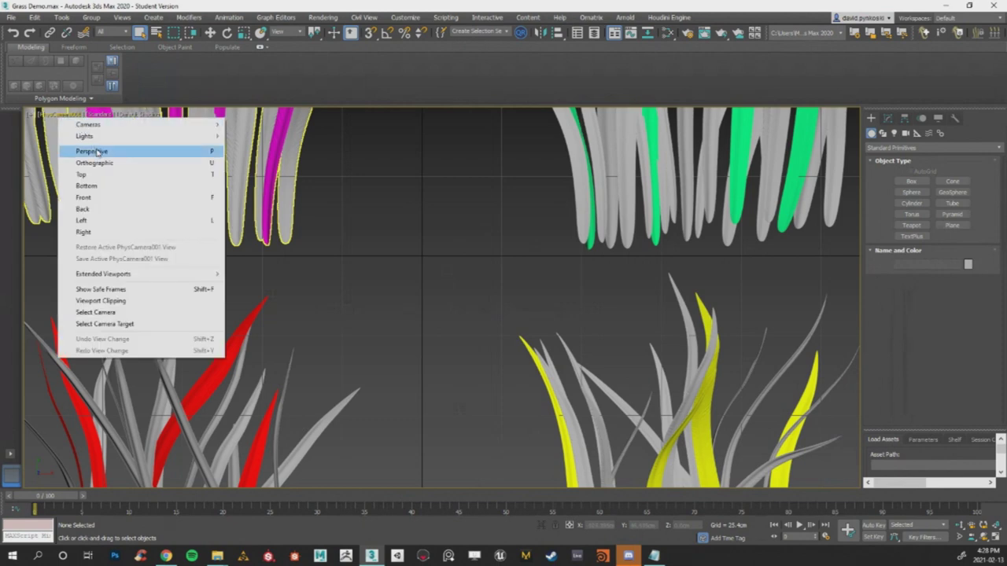
pyautogui.click(149, 147)
pyautogui.scroll(-10, 431, 237)
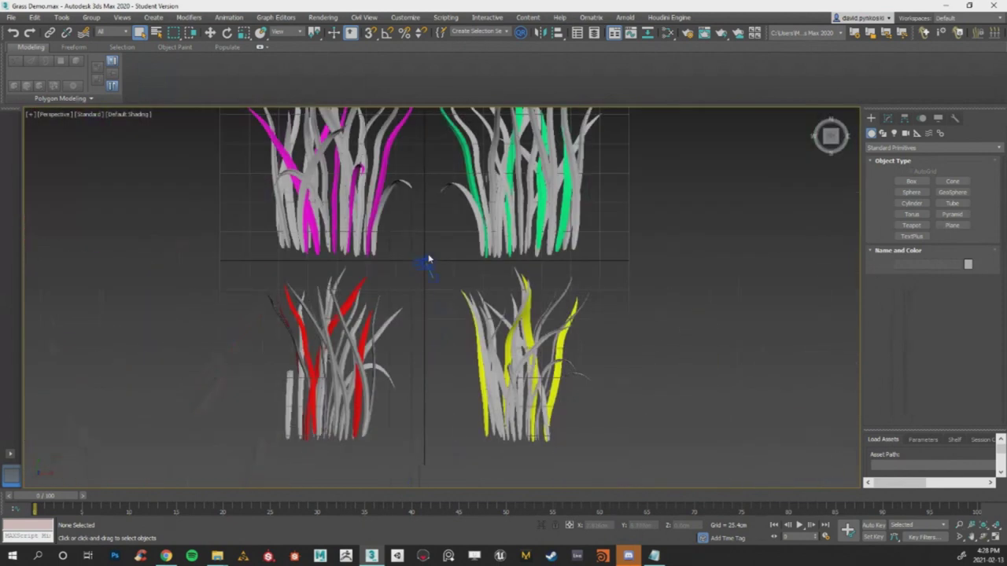
pyautogui.click(428, 266)
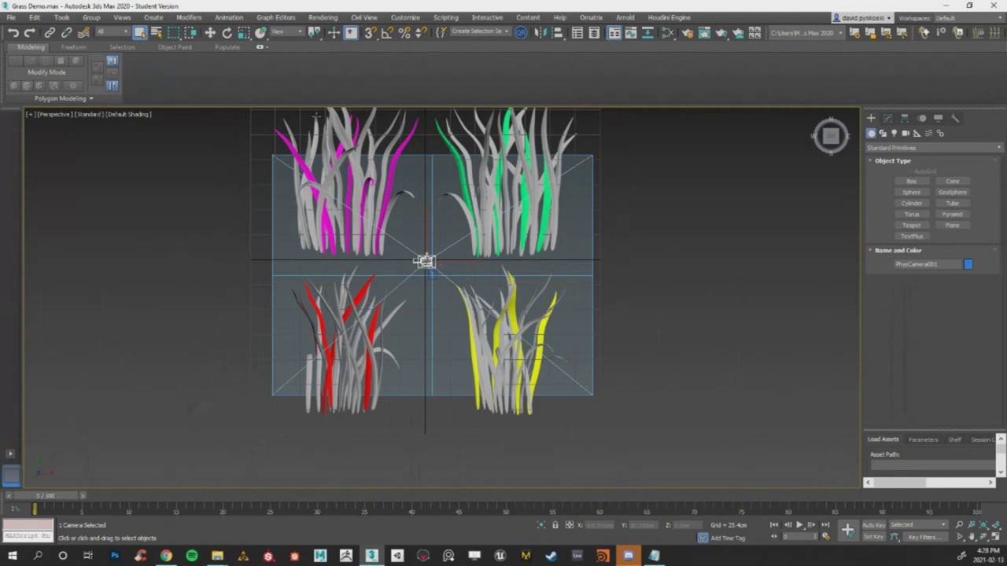
# Remove the PhysCamera001 camera from the scene.
pyautogui.press('w')
pyautogui.moveTo(454, 262); pyautogui.dragTo(761, 283)
pyautogui.press('Delete')
# Draw a small standard-primitive plane just outside the grid corner beside the magenta grass clump.
pyautogui.scroll(-4, 687, 315)
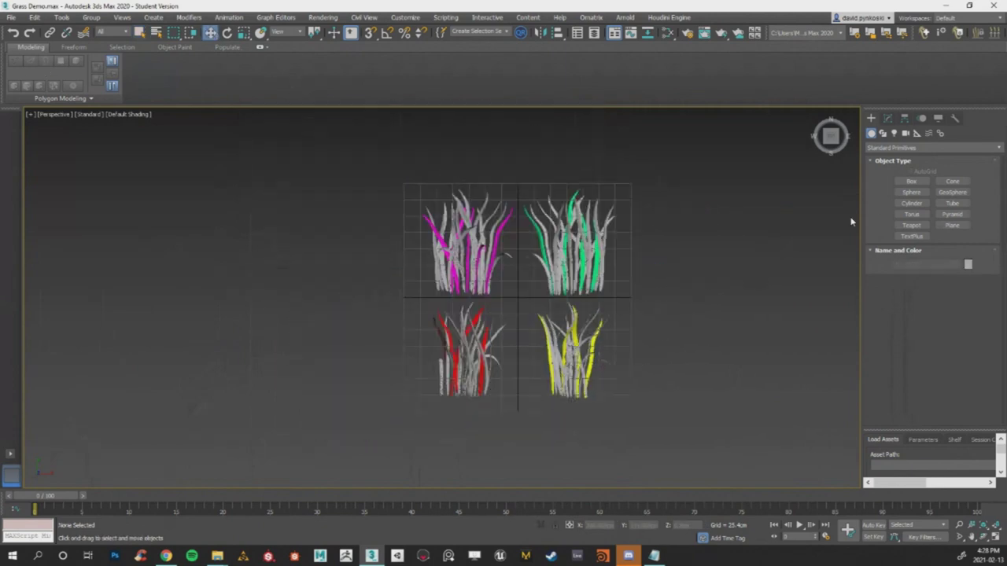
pyautogui.click(952, 226)
pyautogui.moveTo(453, 197); pyautogui.dragTo(390, 168, button='middle')
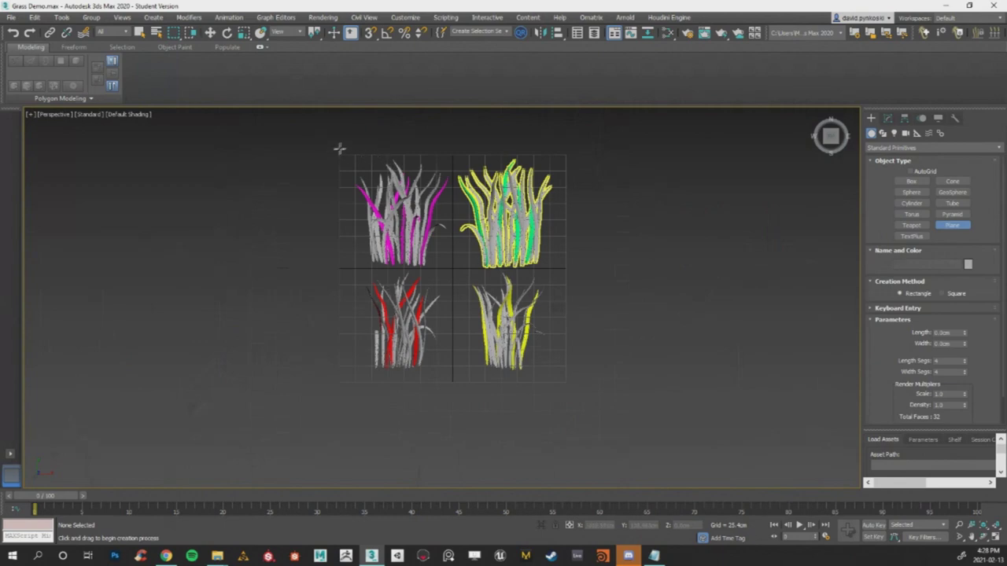
pyautogui.scroll(2, 397, 188)
pyautogui.scroll(-2, 445, 244)
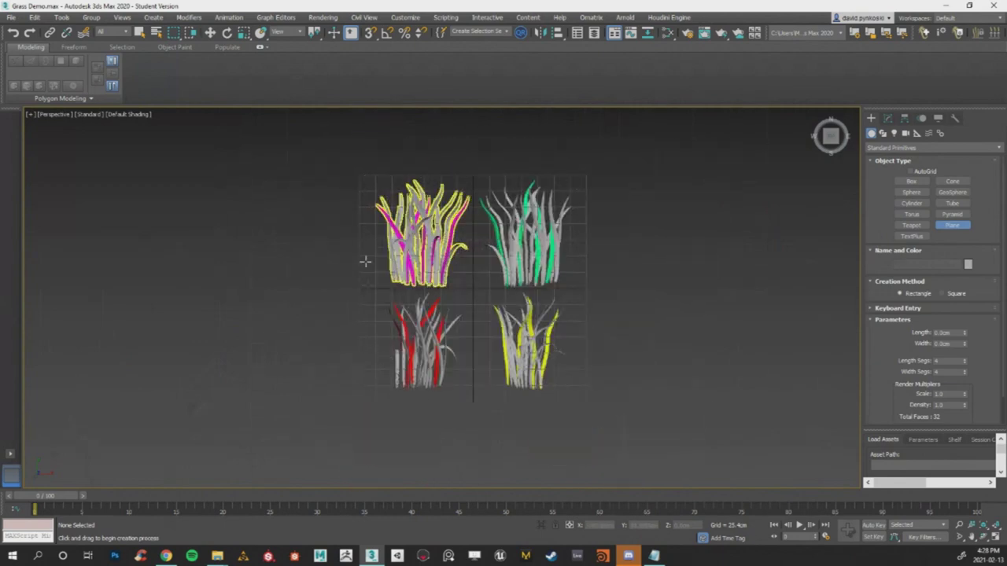
pyautogui.scroll(5, 555, 371)
pyautogui.scroll(-6, 557, 373)
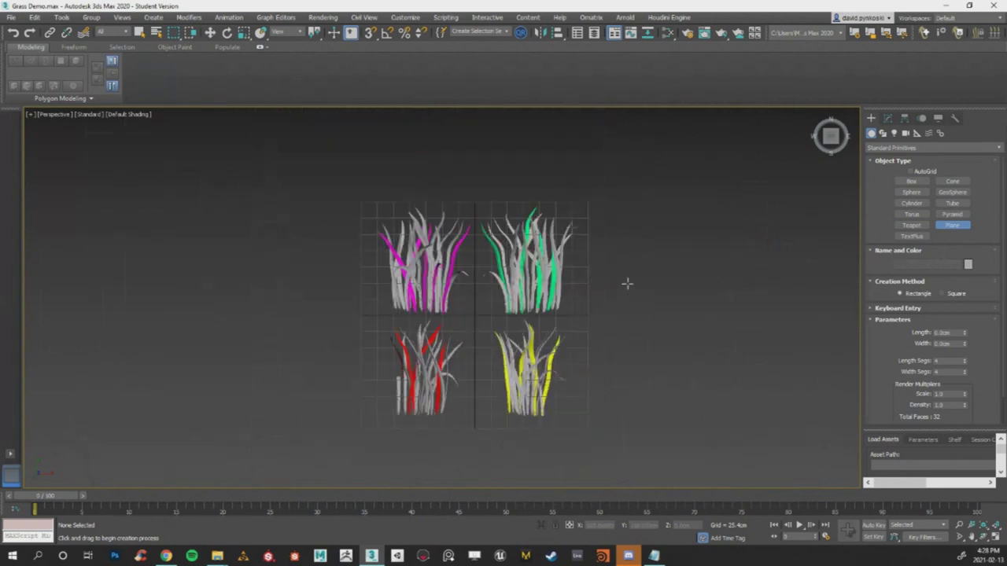
pyautogui.scroll(3, 377, 218)
pyautogui.moveTo(378, 218); pyautogui.dragTo(359, 197, button='middle')
pyautogui.scroll(-5, 338, 178)
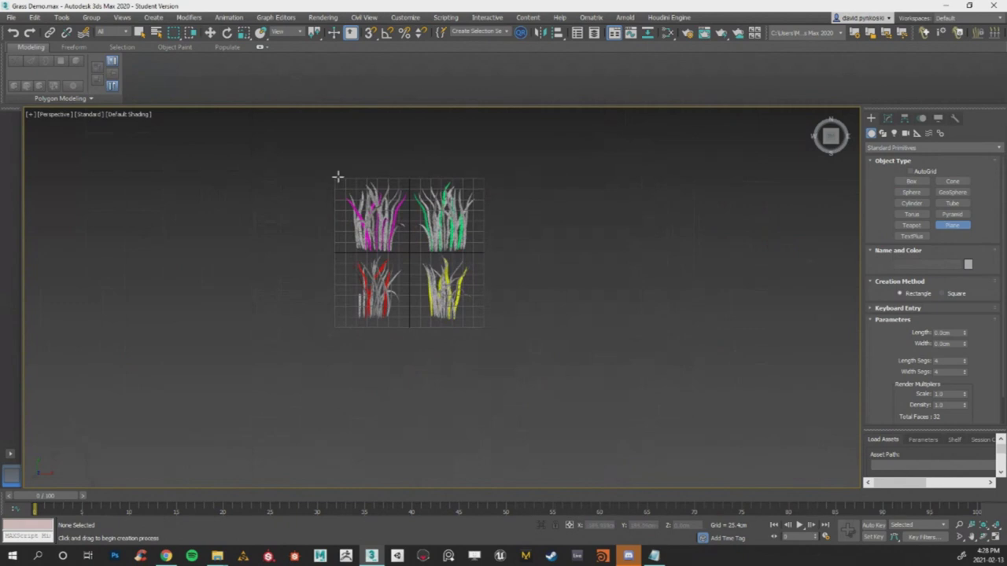
pyautogui.moveTo(335, 177); pyautogui.dragTo(483, 333)
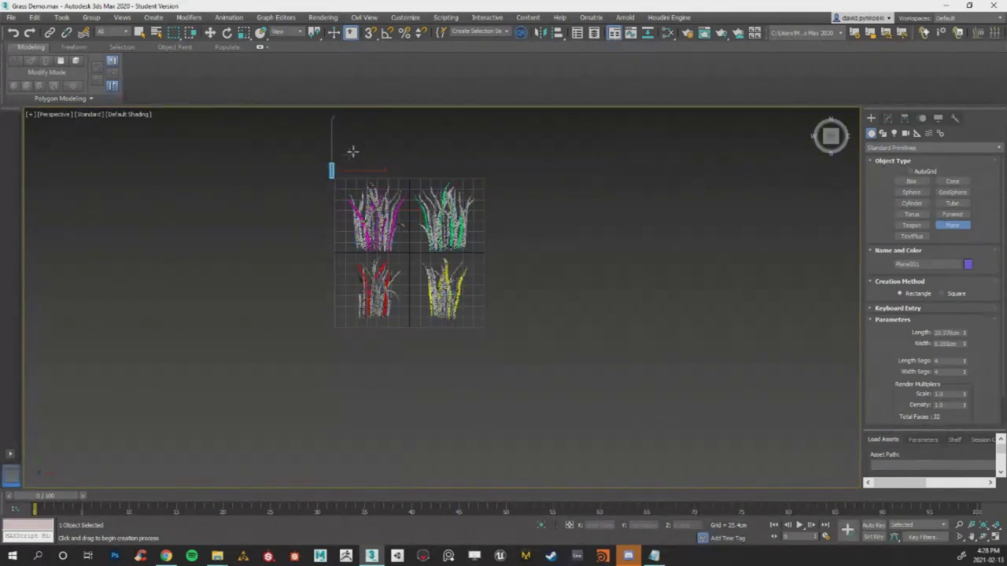
# Convert the small plane to an Editable Poly and delete it.
pyautogui.press('w')
pyautogui.rightClick(331, 170)
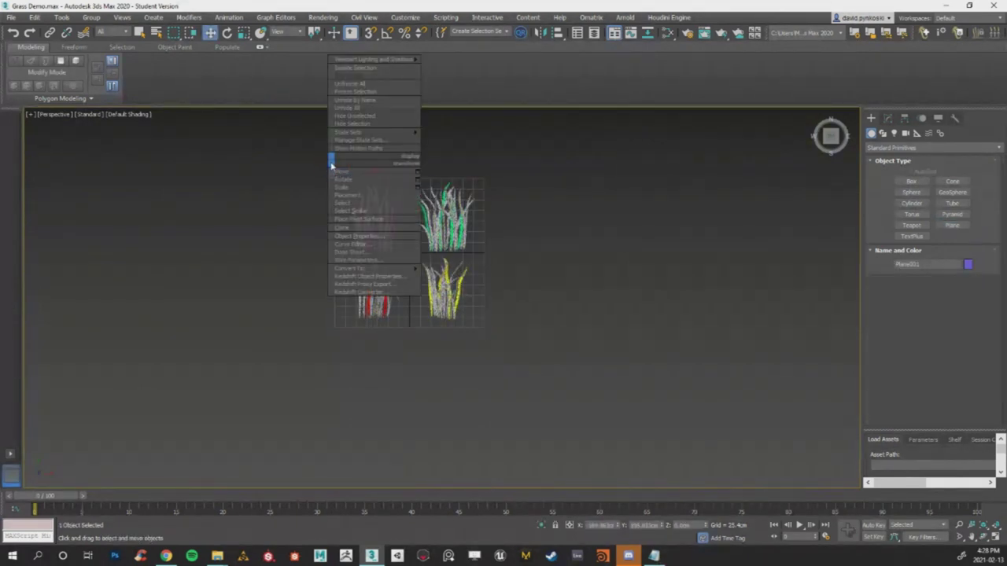
pyautogui.click(441, 275)
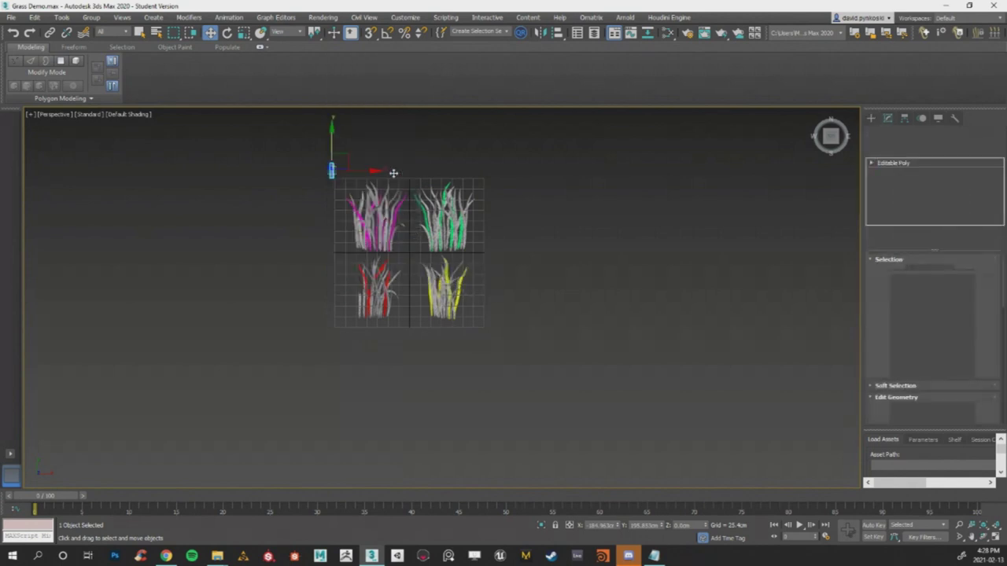
pyautogui.click(346, 172)
pyautogui.click(331, 168)
pyautogui.press('Delete')
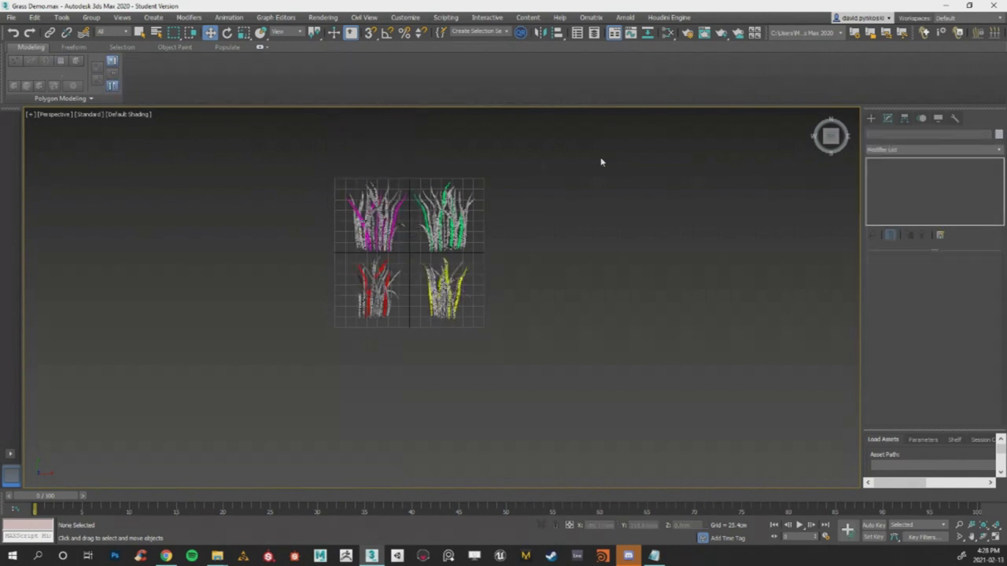
# Show the Layer Explorer, expand layer 0 (default) and unhide the Grass_low plane.
pyautogui.click(591, 34)
pyautogui.click(20, 154)
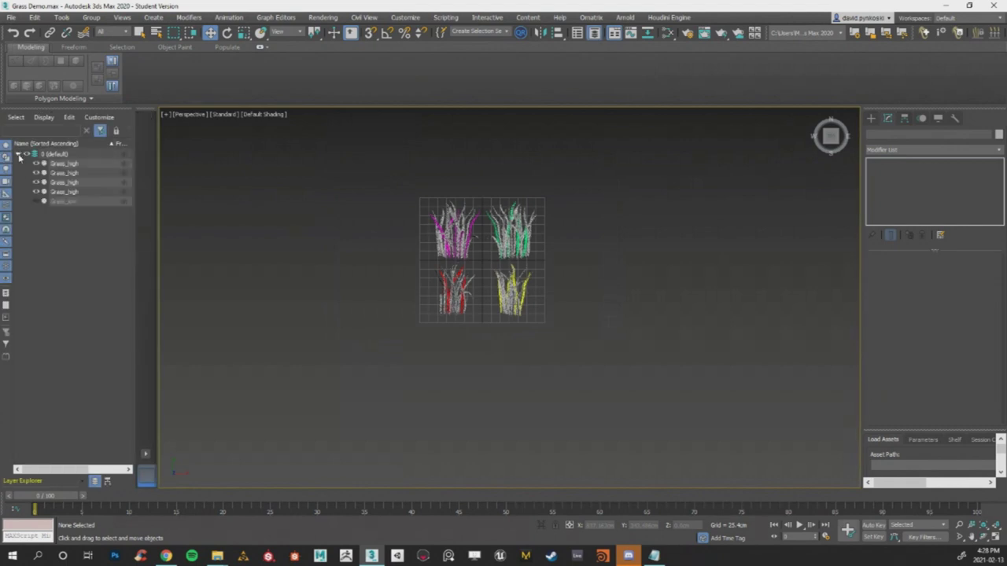
pyautogui.click(36, 202)
# Examine how the Grass_low plane lies against the four grass clumps from an angle, and return to the top view.
pyautogui.scroll(2, 216, 220)
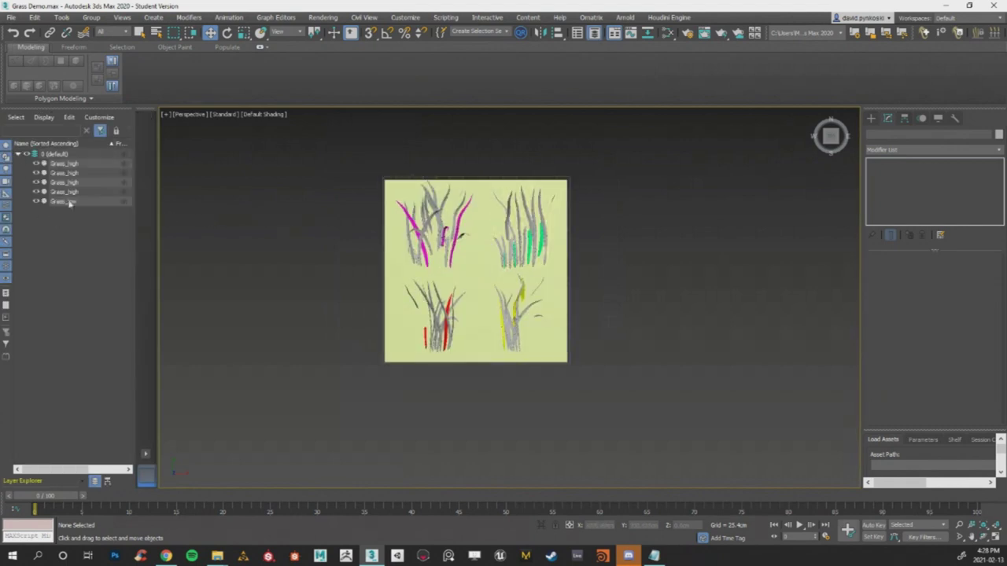
pyautogui.scroll(3, 345, 225)
pyautogui.moveTo(366, 224); pyautogui.dragTo(350, 218, button='middle')
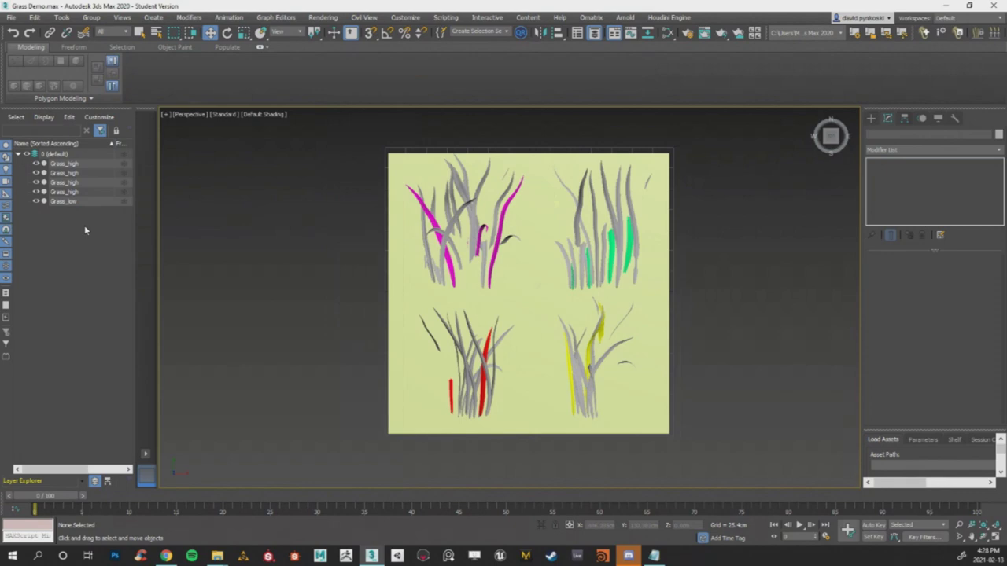
pyautogui.keyDown('alt'); pyautogui.moveTo(441, 192); pyautogui.dragTo(598, 117, button='middle'); pyautogui.keyUp('alt')
pyautogui.scroll(3, 600, 119)
pyautogui.moveTo(555, 204); pyautogui.dragTo(609, 173, button='middle')
pyautogui.click(831, 135)
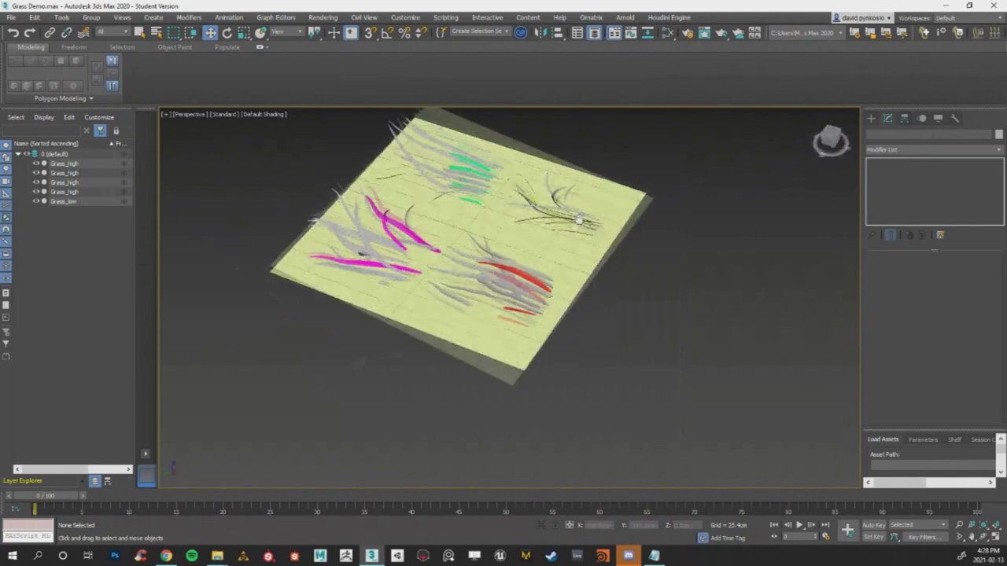
pyautogui.click(831, 136)
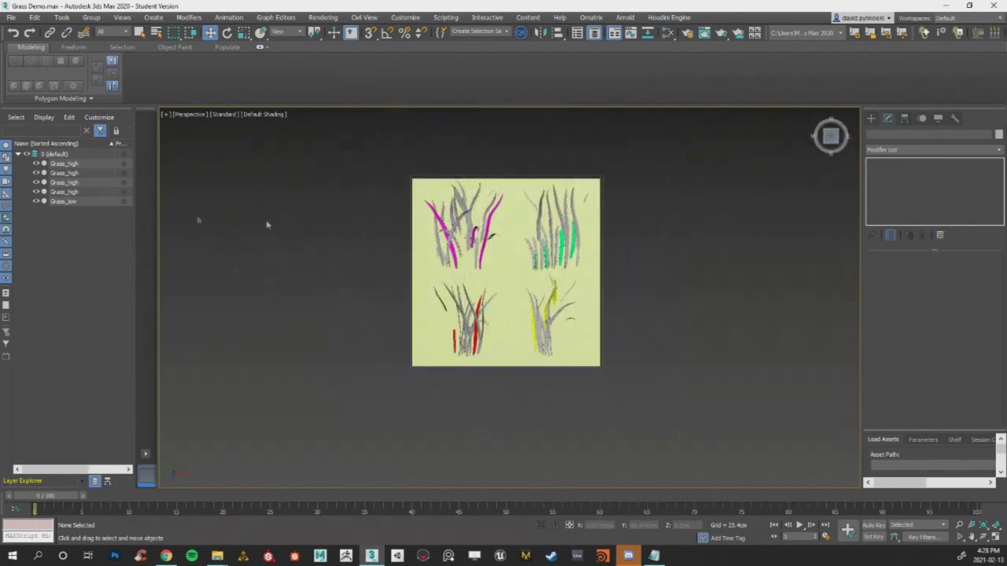
# Select the four Grass_high meshes and Grass_low, enable Affect Pivot Only and center their pivots to the objects.
pyautogui.click(73, 163)
pyautogui.keyDown('shift'); pyautogui.click(81, 202); pyautogui.keyUp('shift')
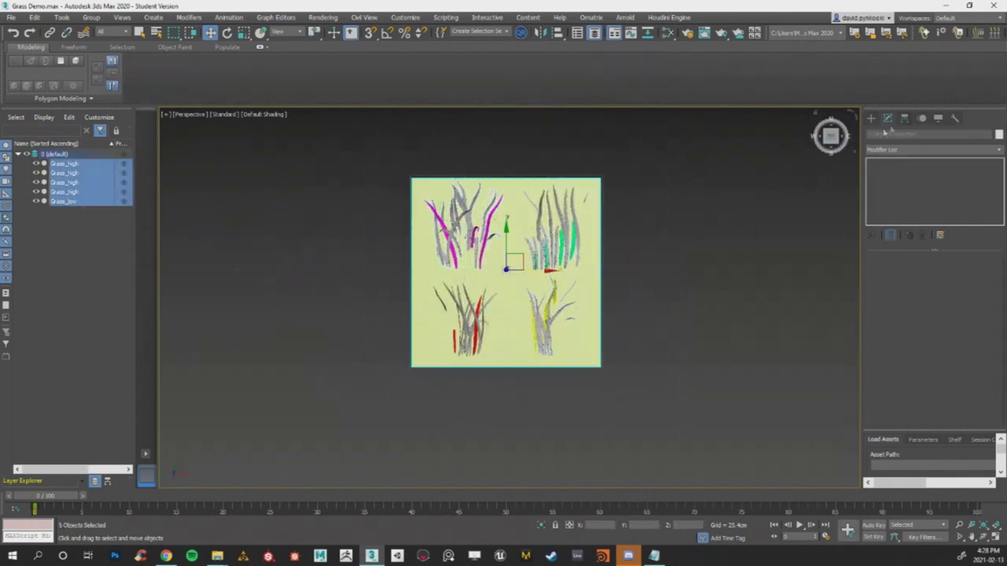
pyautogui.click(904, 118)
pyautogui.click(932, 190)
pyautogui.click(932, 245)
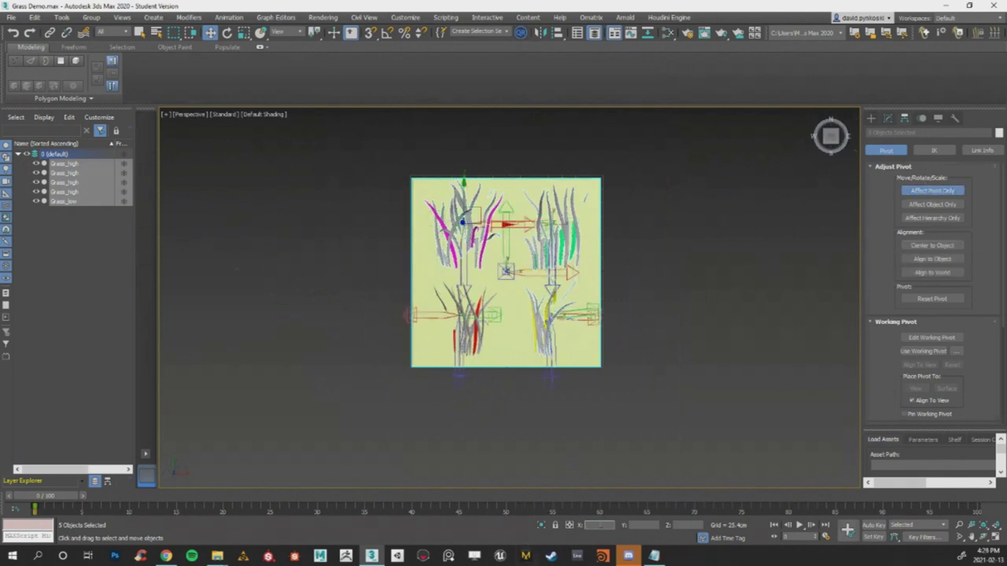
# Set the pivot position of the five selected grass objects to X 0, Y 0, Z 0.
pyautogui.write('0')
pyautogui.press('Tab')
pyautogui.write('0')
pyautogui.press('Tab')
pyautogui.write('0')
pyautogui.press('Tab')
pyautogui.keyDown('alt'); pyautogui.moveTo(566, 315); pyautogui.dragTo(555, 263, button='middle'); pyautogui.keyUp('alt')
pyautogui.scroll(4, 535, 259)
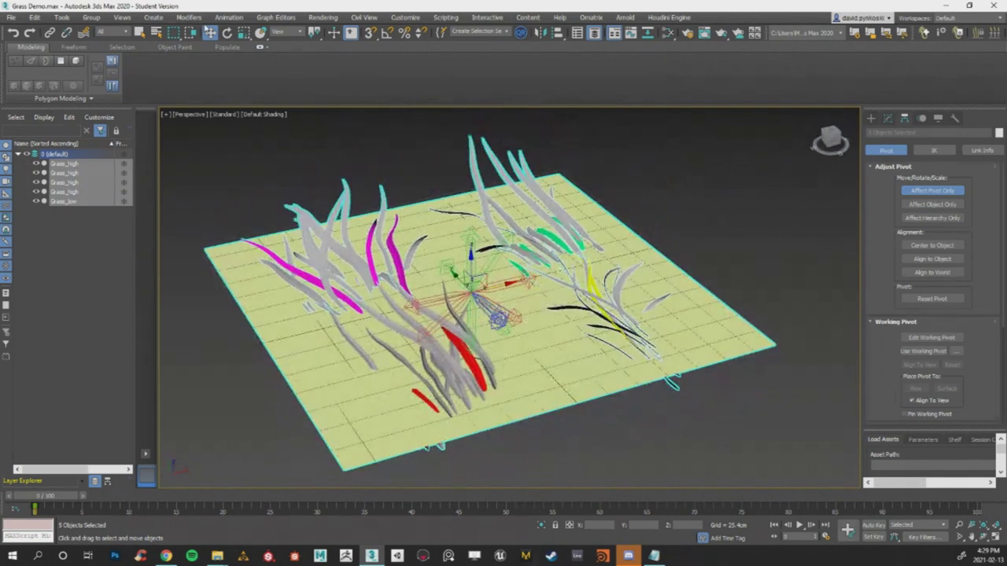
# Set the pivot rotation of the five grass objects to 0 on X, Y and Z.
pyautogui.click(226, 32)
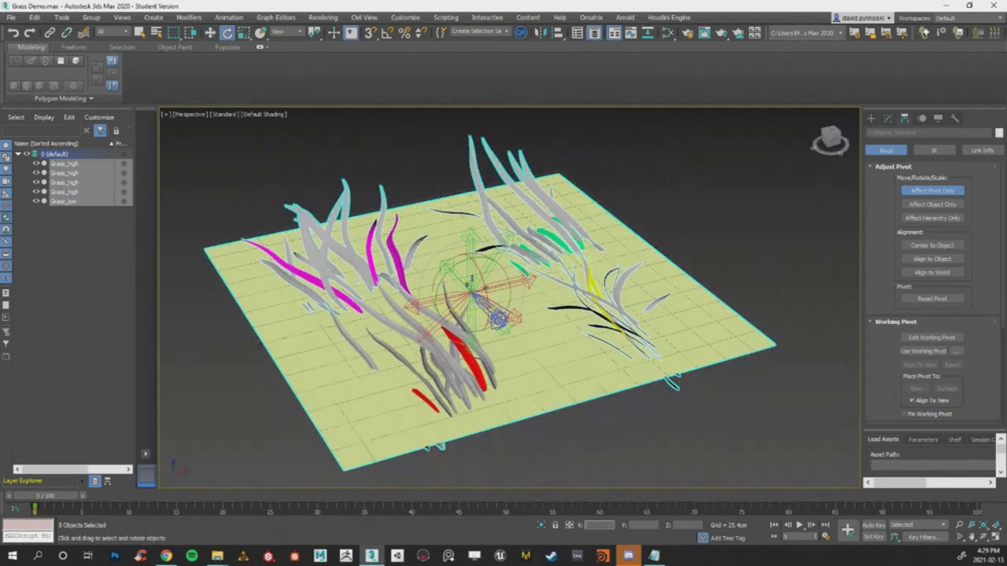
pyautogui.write('0')
pyautogui.press('Tab')
pyautogui.write('0')
pyautogui.press('Tab')
pyautogui.write('0')
pyautogui.press('Tab')
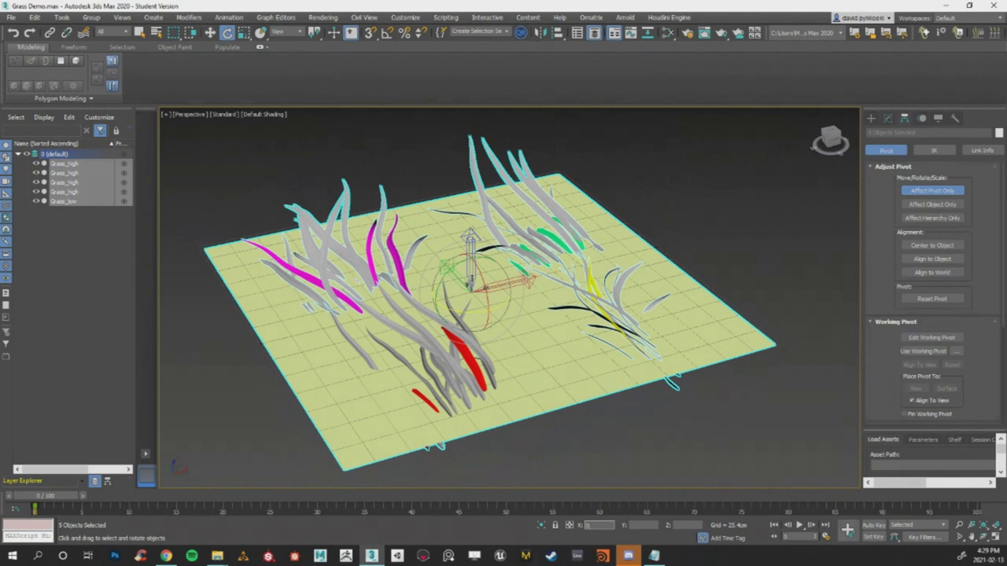
# Convert the five selected grass objects to Editable Poly.
pyautogui.rightClick(551, 309)
pyautogui.moveTo(605, 416)
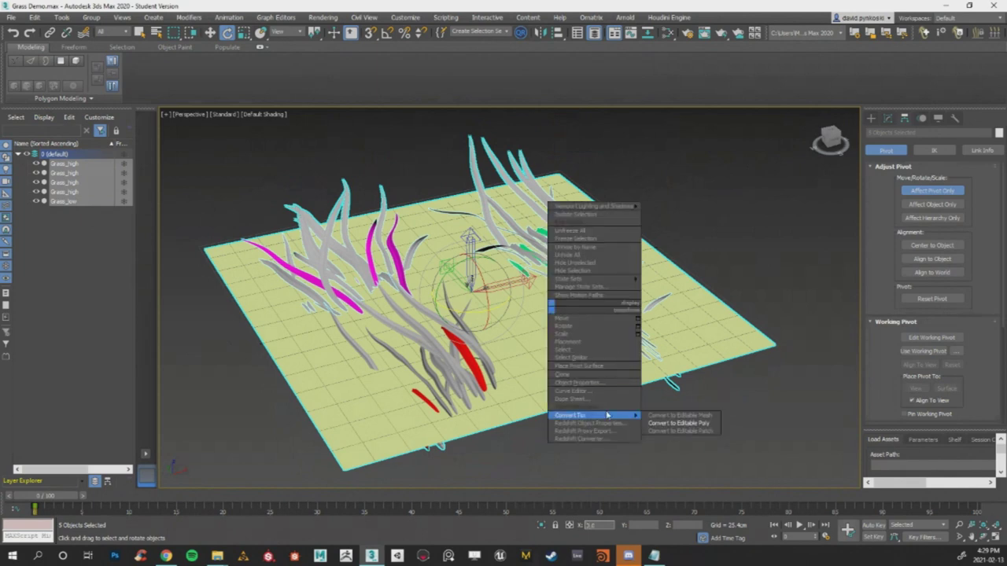
pyautogui.click(653, 423)
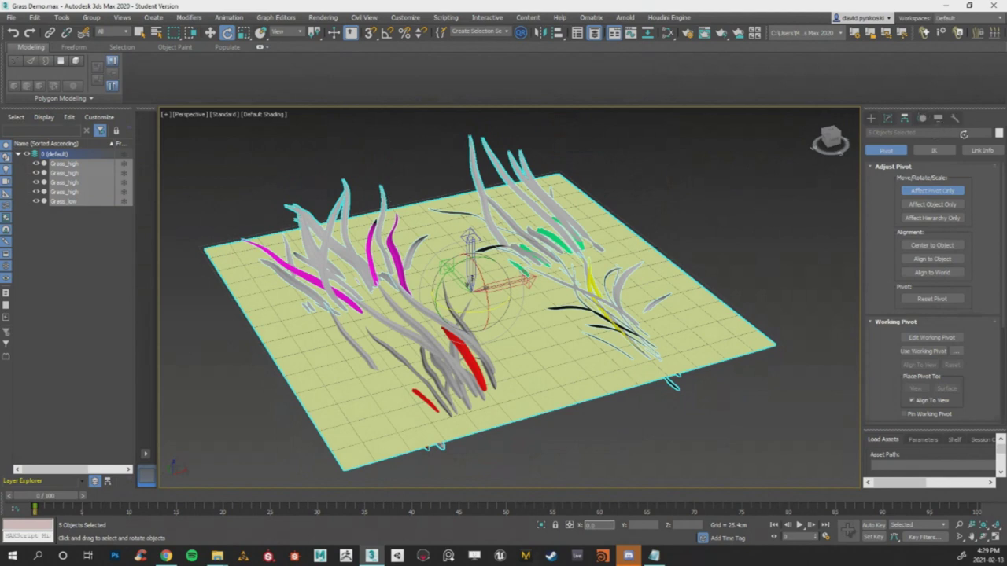
# Apply Reset XForm to the four Grass_high meshes and Grass_low.
pyautogui.click(956, 118)
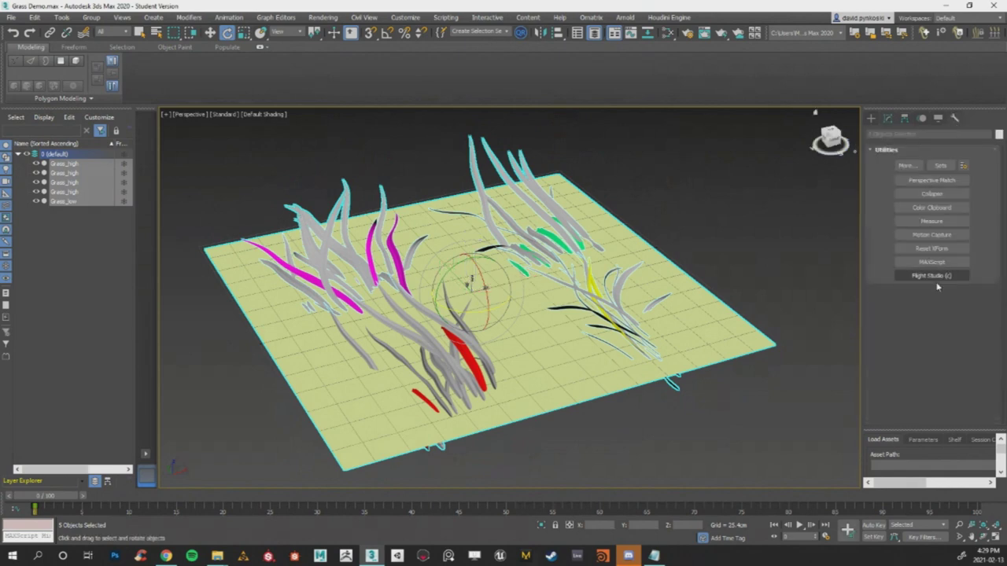
pyautogui.click(931, 248)
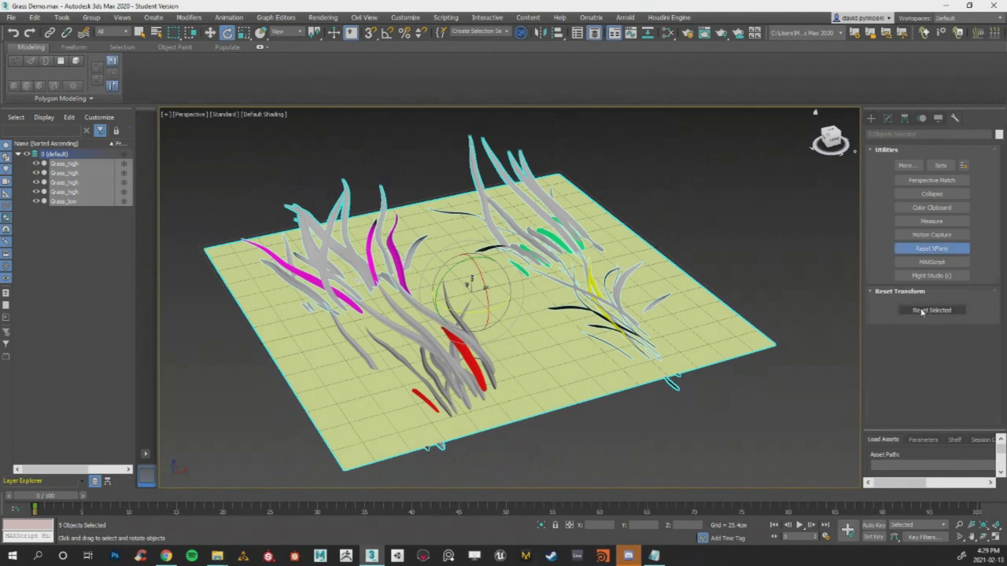
pyautogui.click(923, 311)
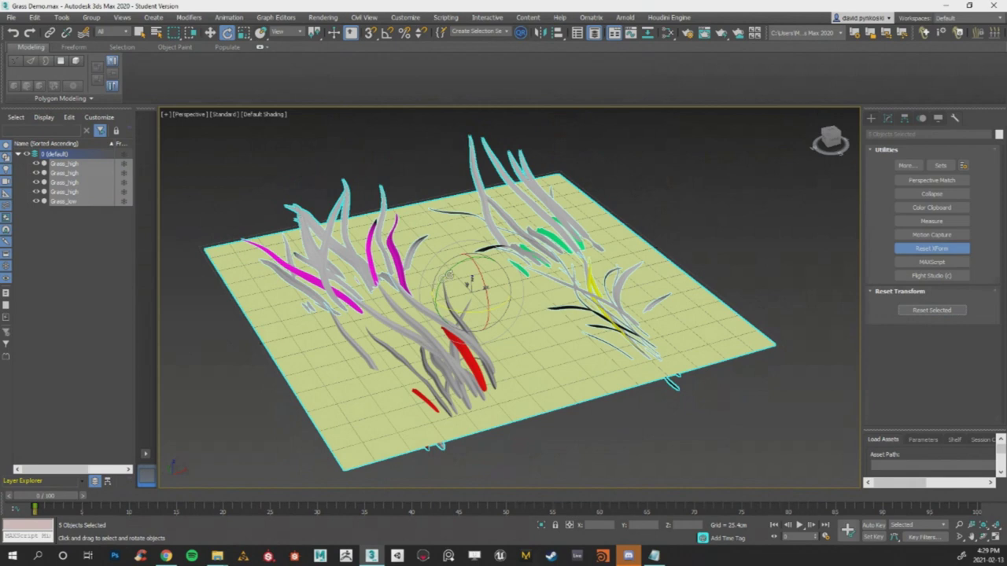
# Collapse the reset transforms by converting all five grass objects to Editable Poly again.
pyautogui.scroll(-6, 665, 196)
pyautogui.scroll(4, 666, 196)
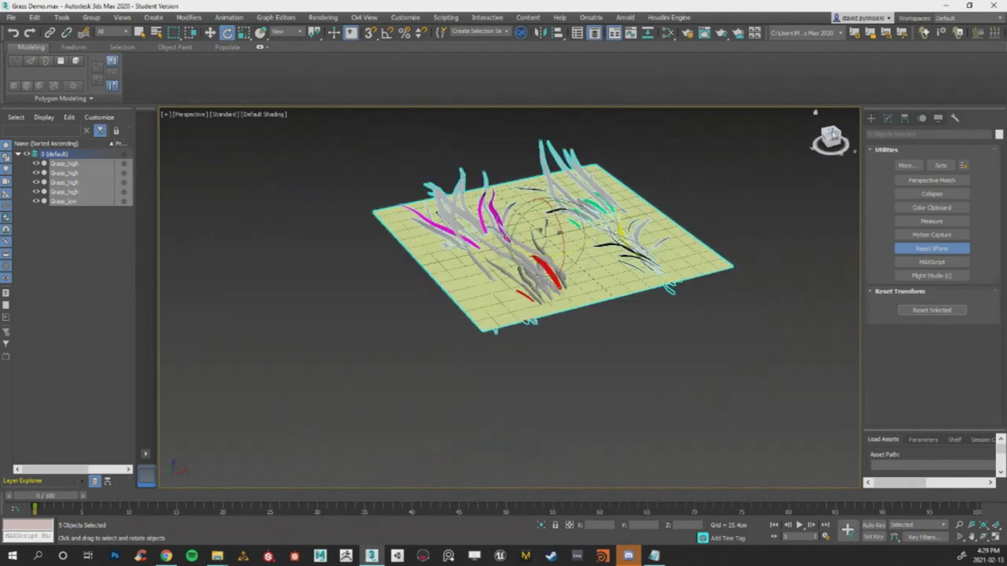
pyautogui.click(833, 132)
pyautogui.rightClick(542, 178)
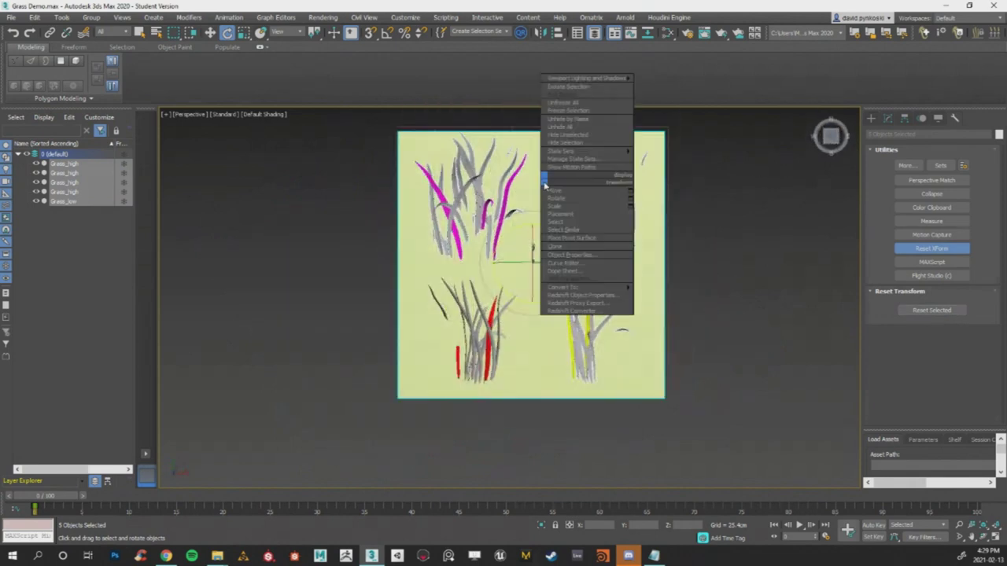
pyautogui.moveTo(621, 287)
pyautogui.click(661, 296)
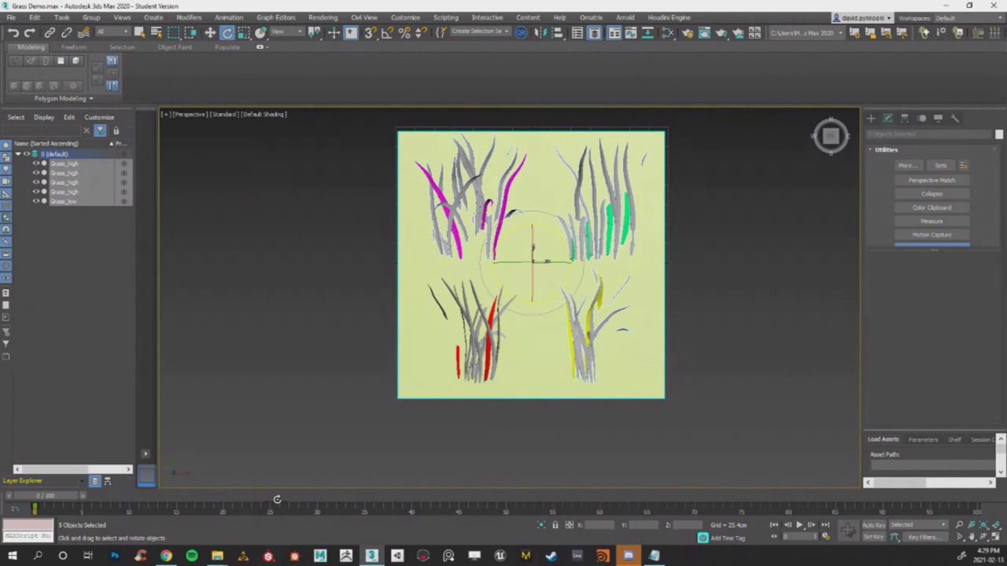
# Export only the four Grass_high meshes to the Desktop as an FBX file named Grass_high.
pyautogui.click(94, 192)
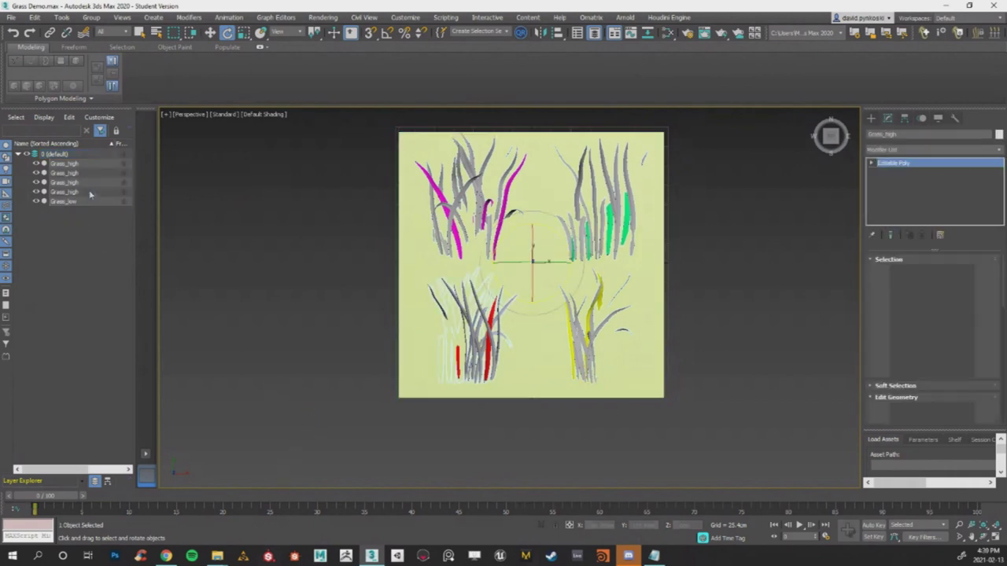
pyautogui.keyDown('shift'); pyautogui.click(69, 164); pyautogui.keyUp('shift')
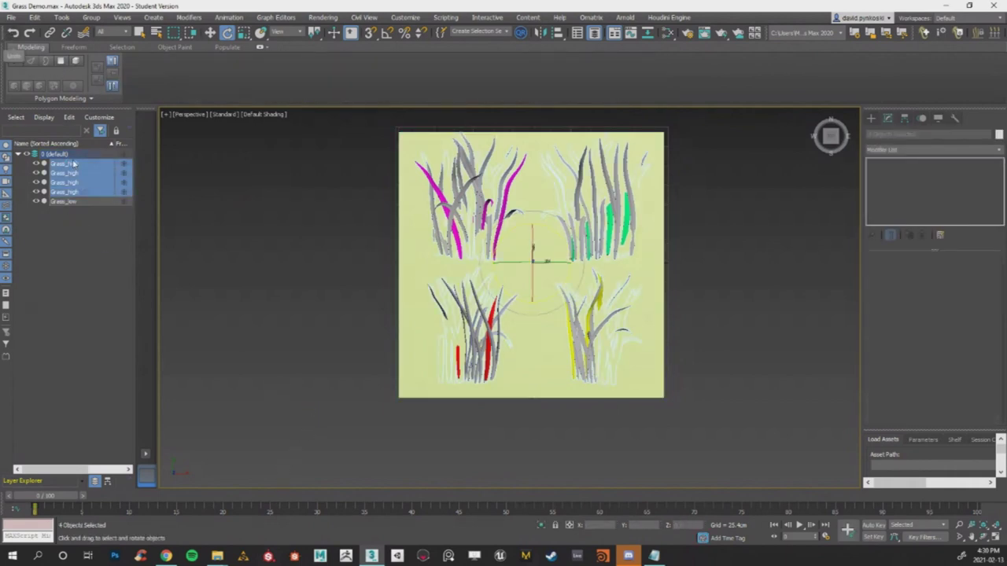
pyautogui.click(11, 17)
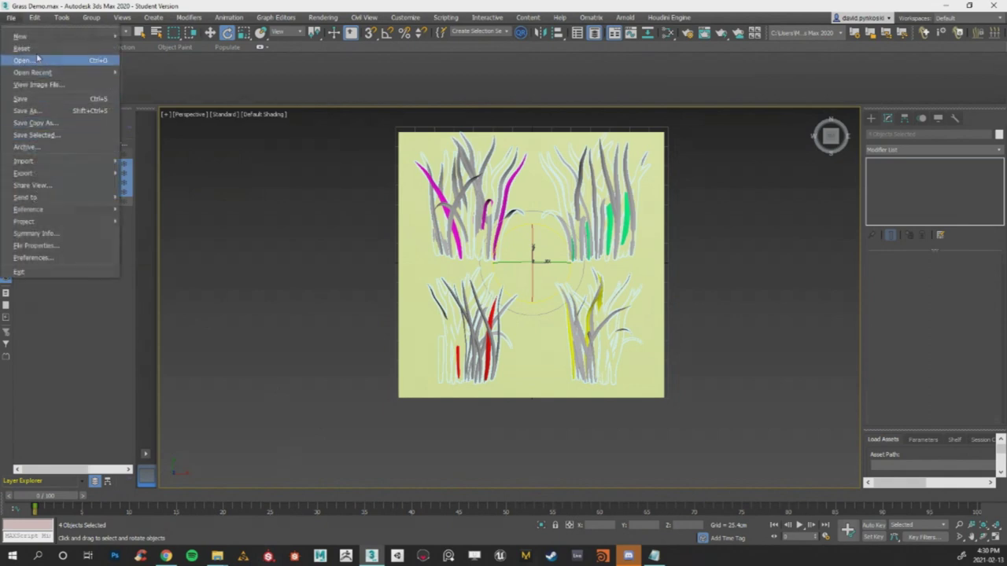
pyautogui.moveTo(47, 177)
pyautogui.click(167, 186)
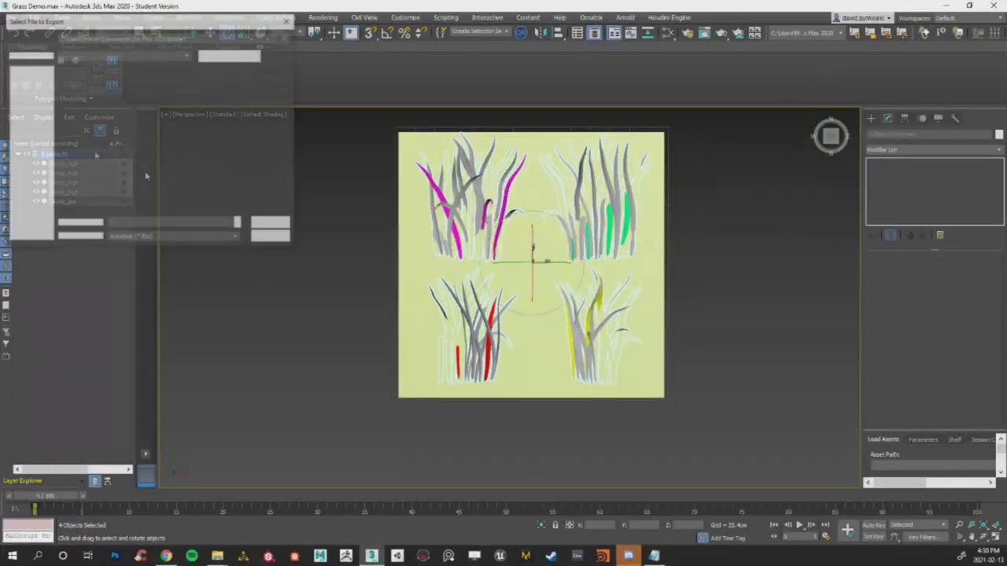
pyautogui.click(30, 112)
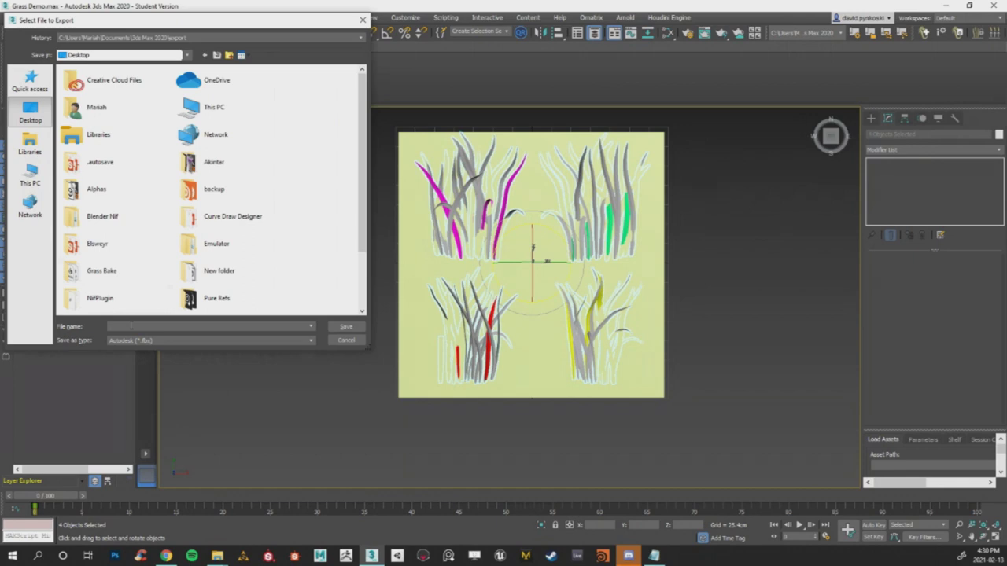
pyautogui.click(130, 328)
pyautogui.write('grass')
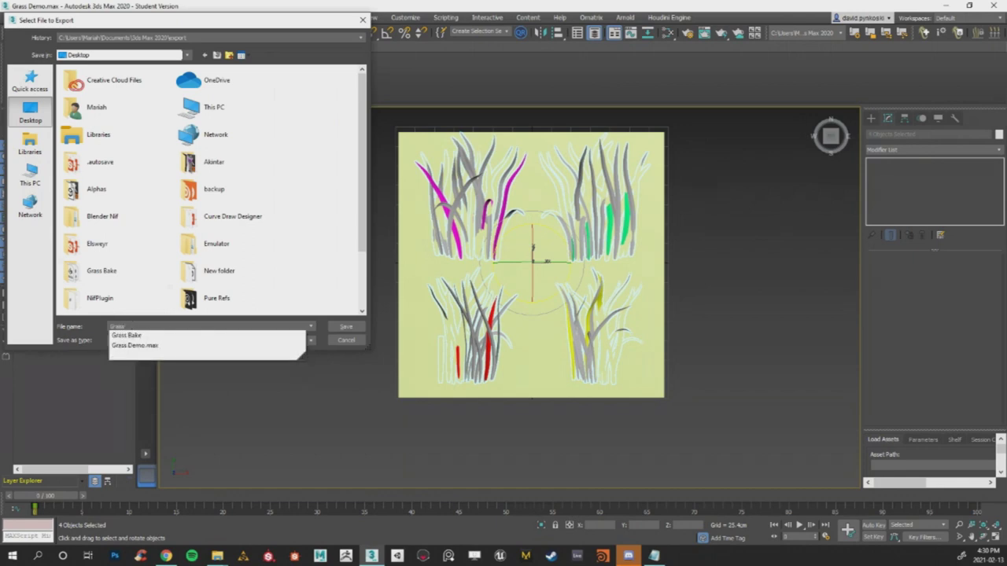
pyautogui.write('_high')
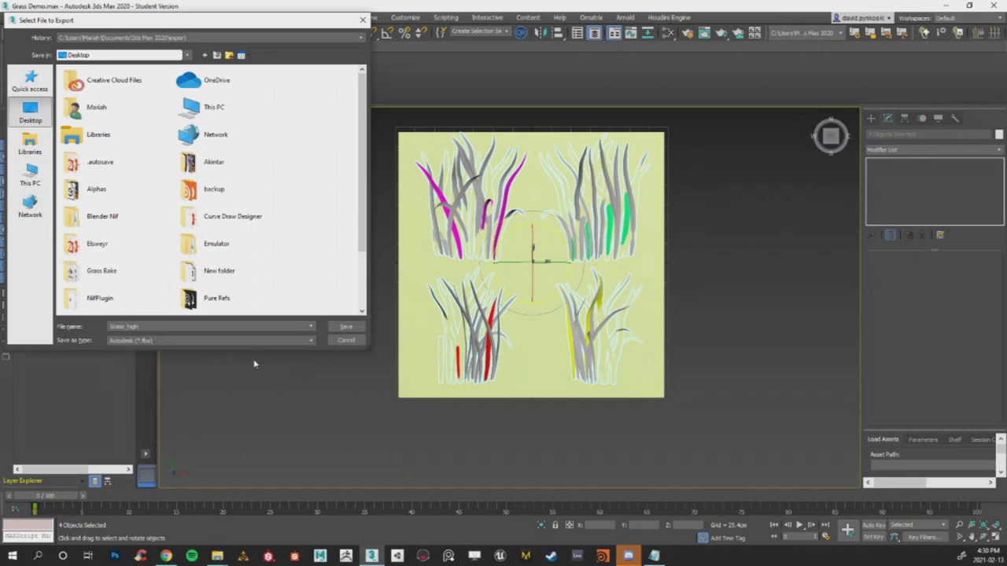
pyautogui.click(346, 327)
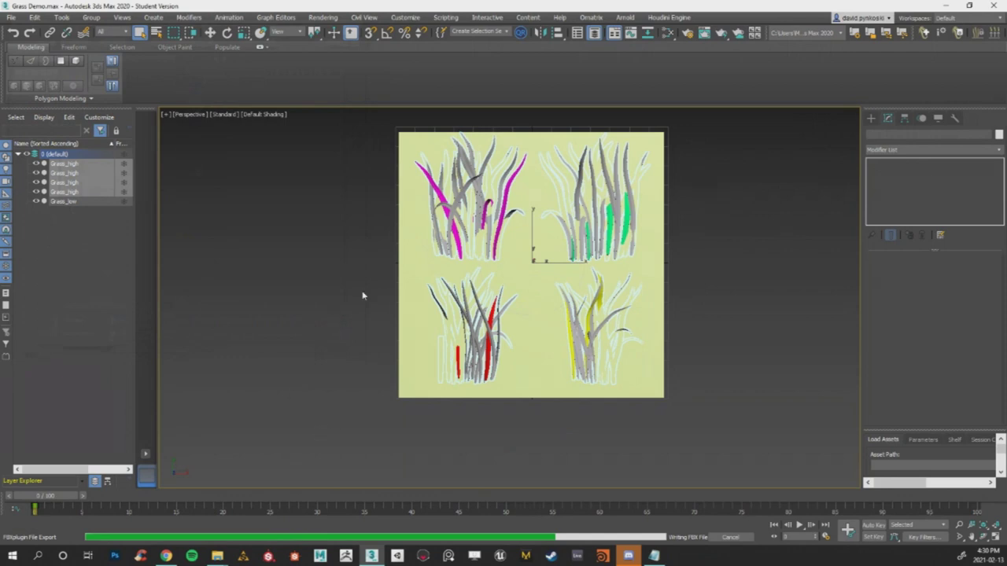
# Export only the Grass_low plane to the Desktop as an FBX file named Grass_low.
pyautogui.click(66, 202)
pyautogui.click(13, 16)
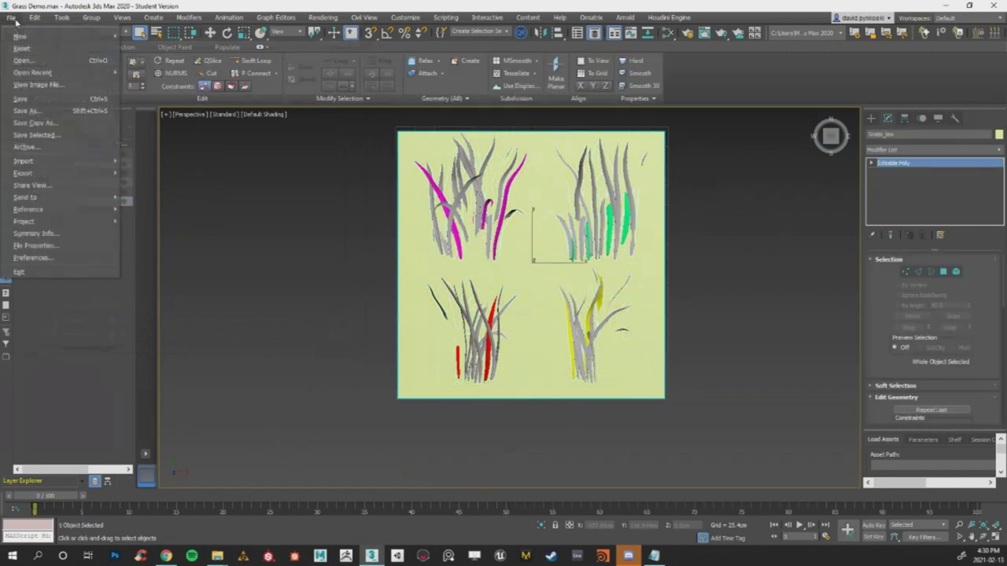
pyautogui.moveTo(35, 173)
pyautogui.click(176, 187)
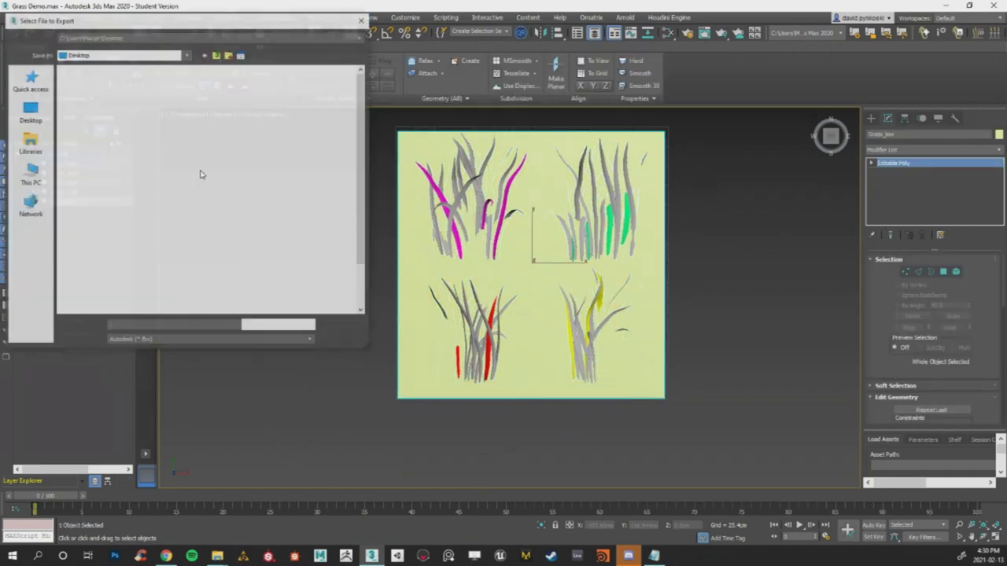
pyautogui.click(144, 325)
pyautogui.write('G')
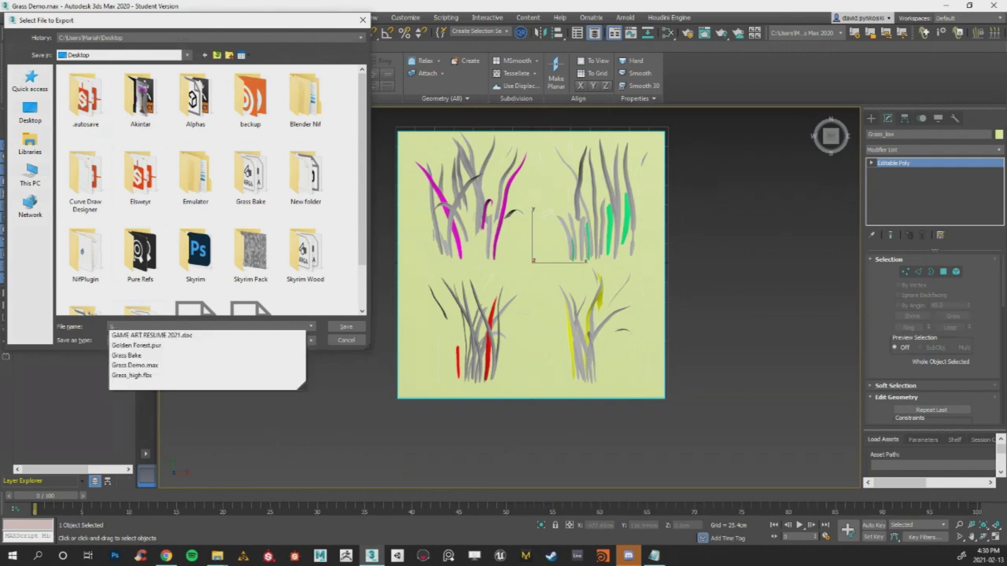
pyautogui.write('rass_low')
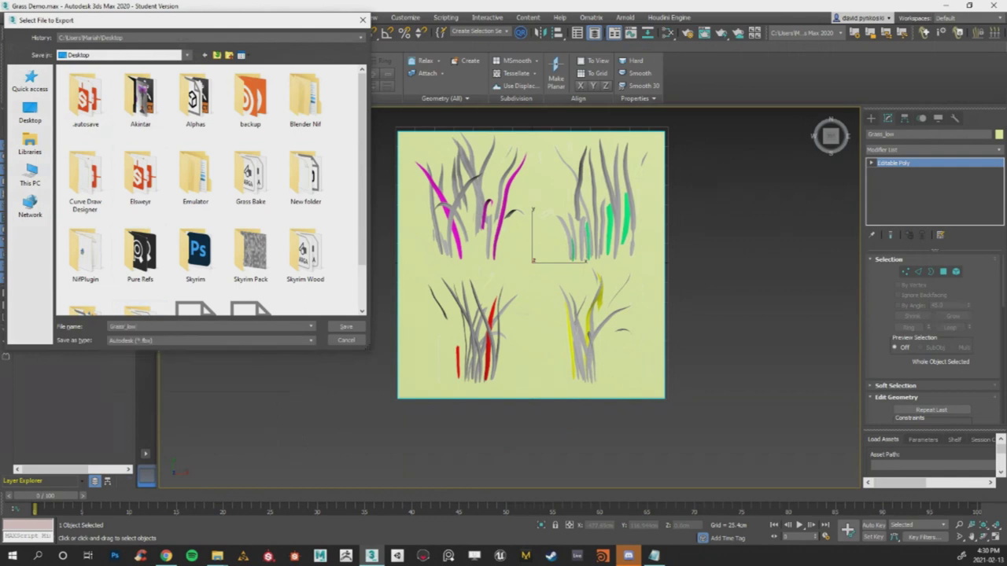
pyautogui.scroll(-2, 256, 214)
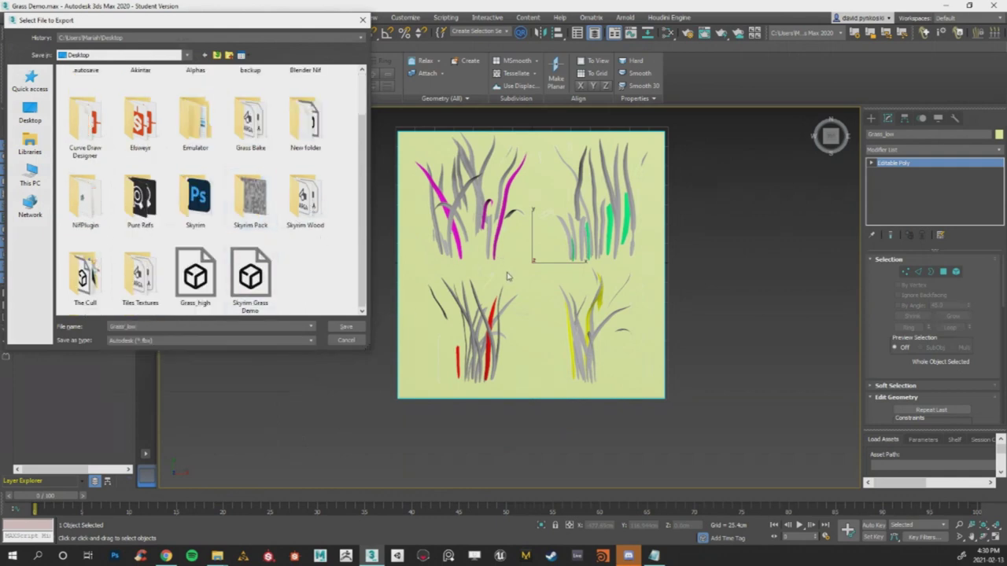
pyautogui.click(353, 332)
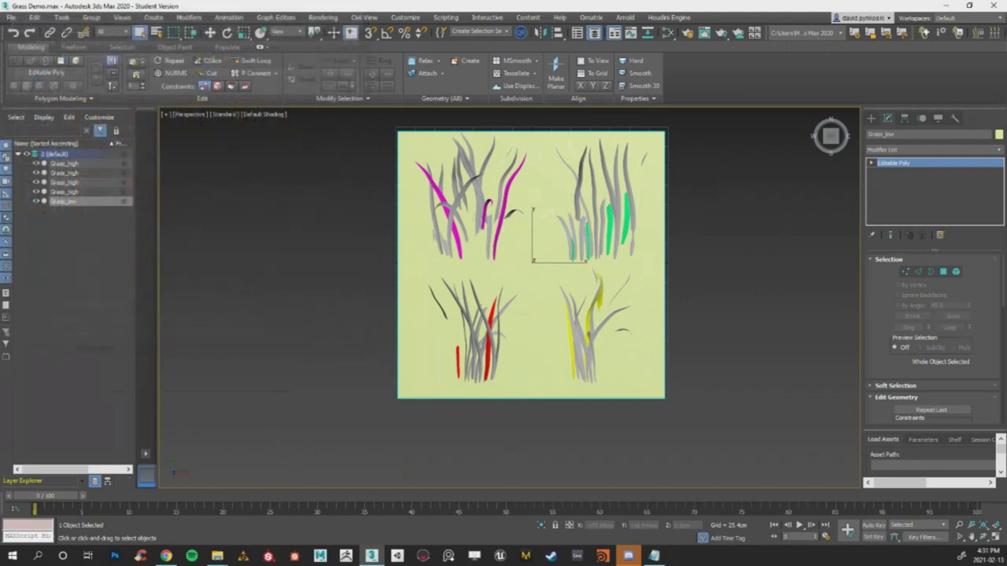
# Deselect everything and close 3ds Max, saving the changes to the scene.
pyautogui.click(714, 294)
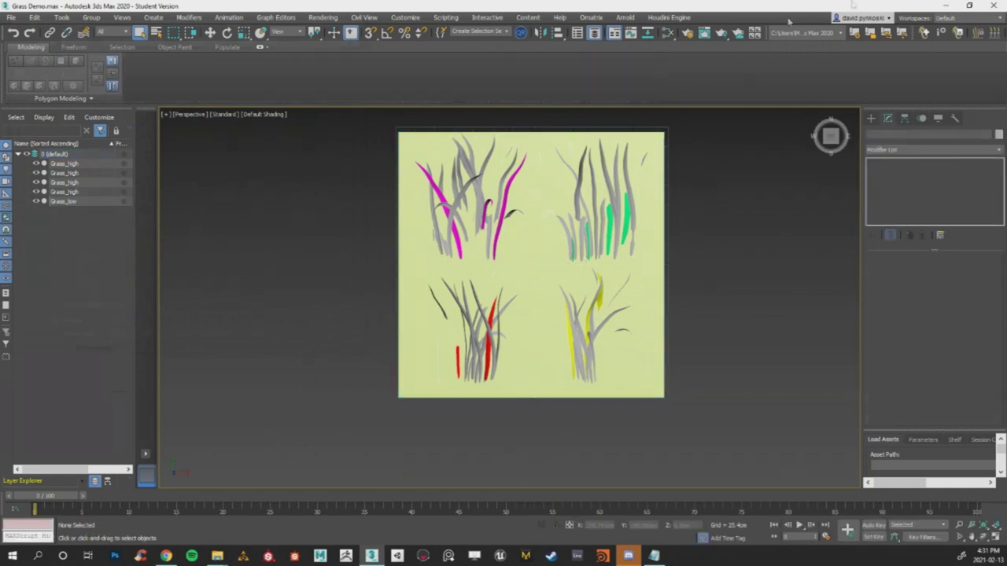
pyautogui.click(994, 6)
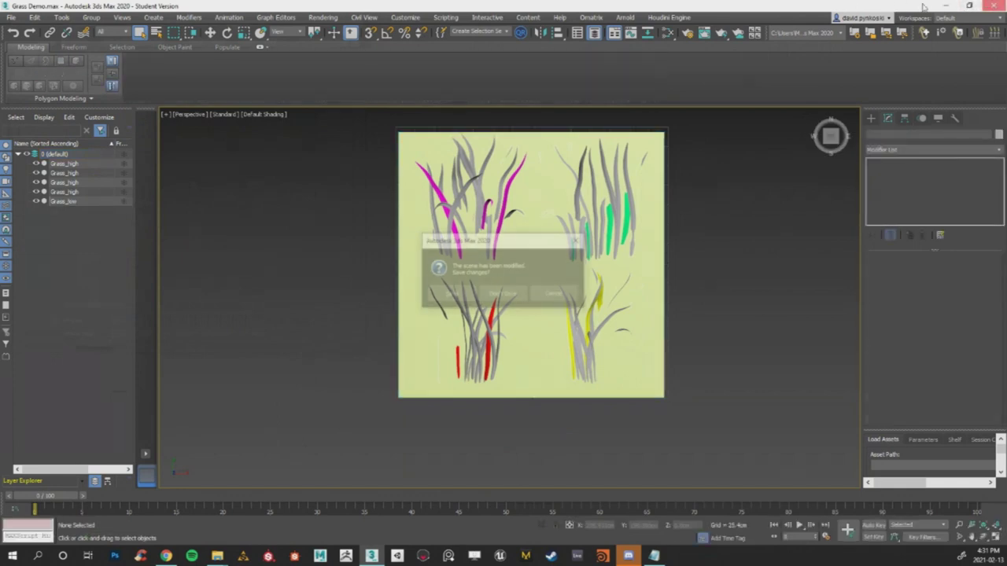
pyautogui.click(465, 295)
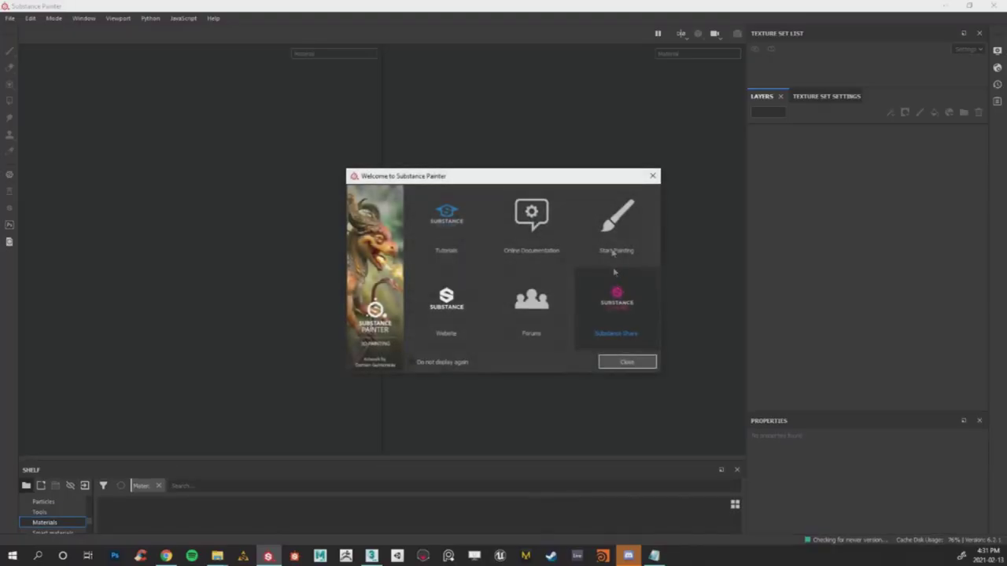
# Switch to Substance Painter, dismiss the welcome window and start a new project with a document resolution of 4096.
pyautogui.click(647, 193)
pyautogui.click(652, 176)
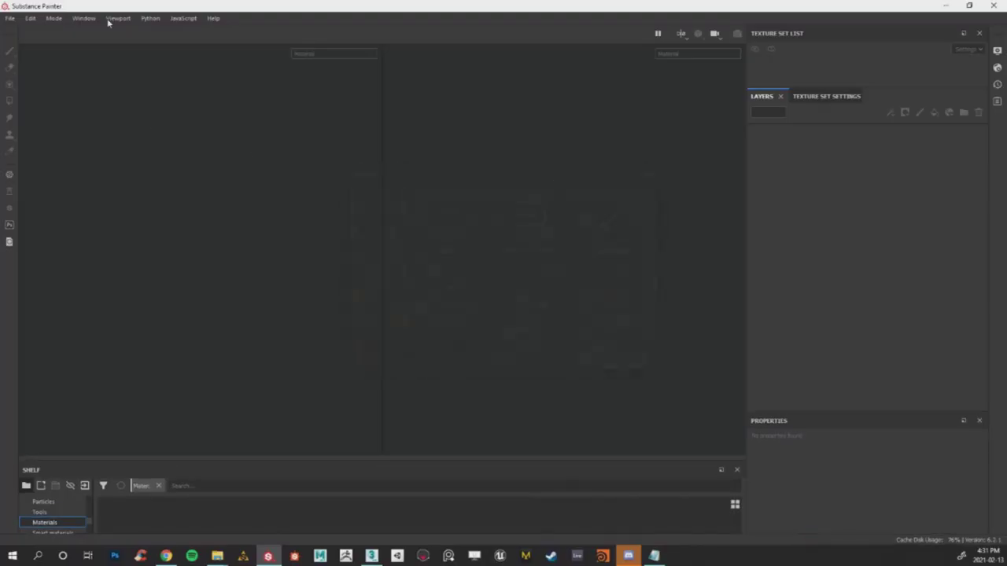
pyautogui.click(9, 17)
pyautogui.click(23, 37)
pyautogui.click(450, 163)
pyautogui.click(443, 206)
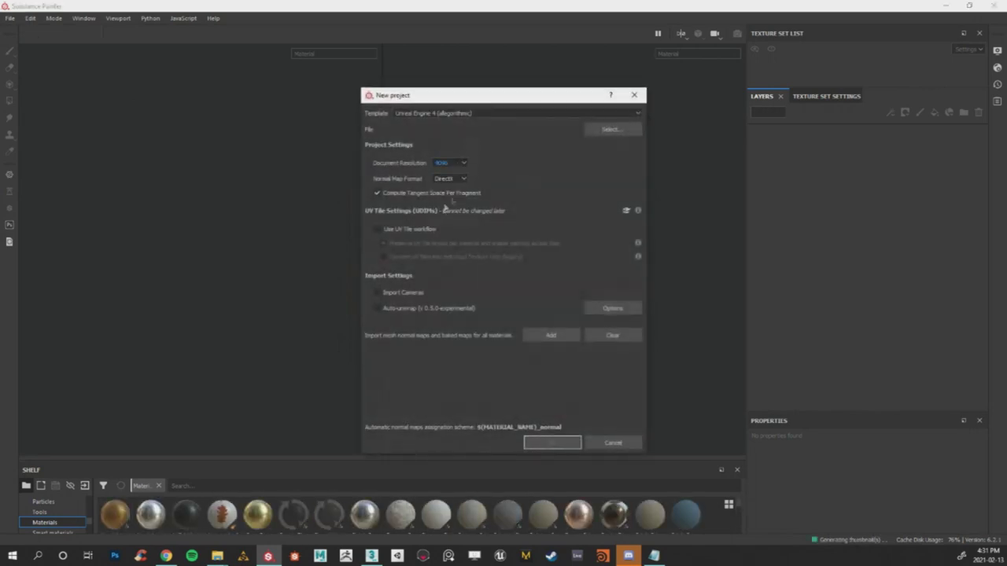
# Load Grass_low from the Desktop as the mesh of the new project.
pyautogui.click(609, 131)
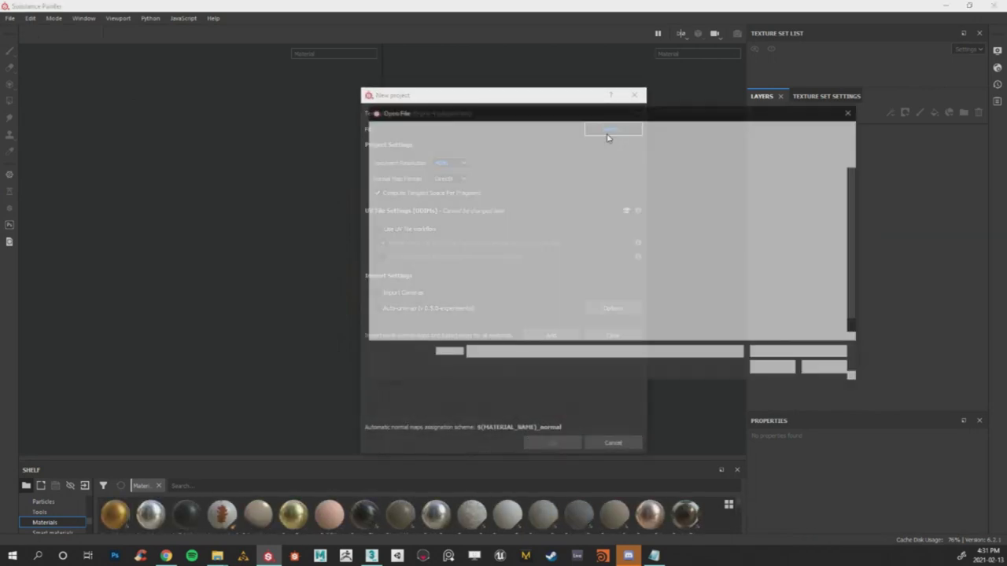
pyautogui.scroll(-1, 794, 247)
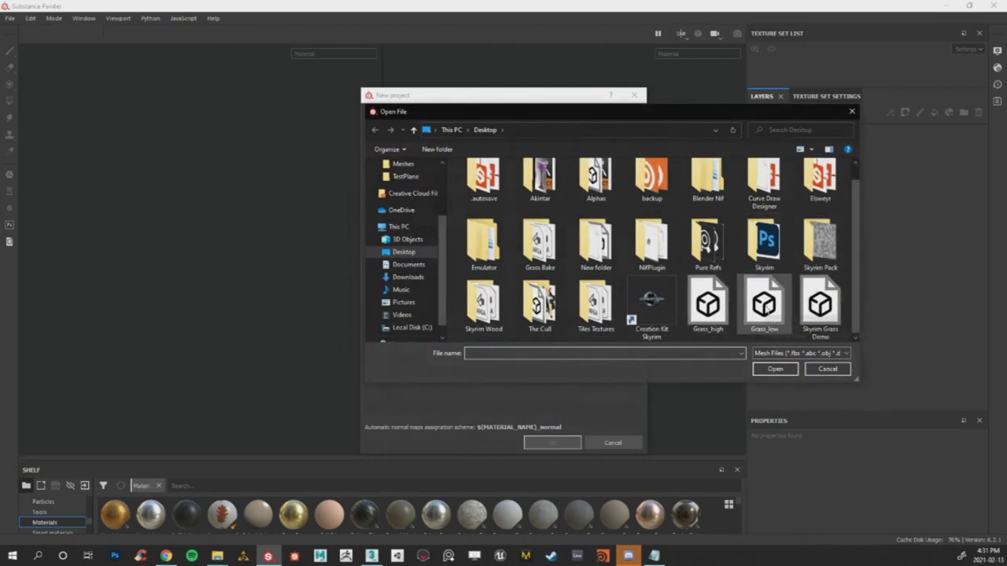
pyautogui.click(766, 307)
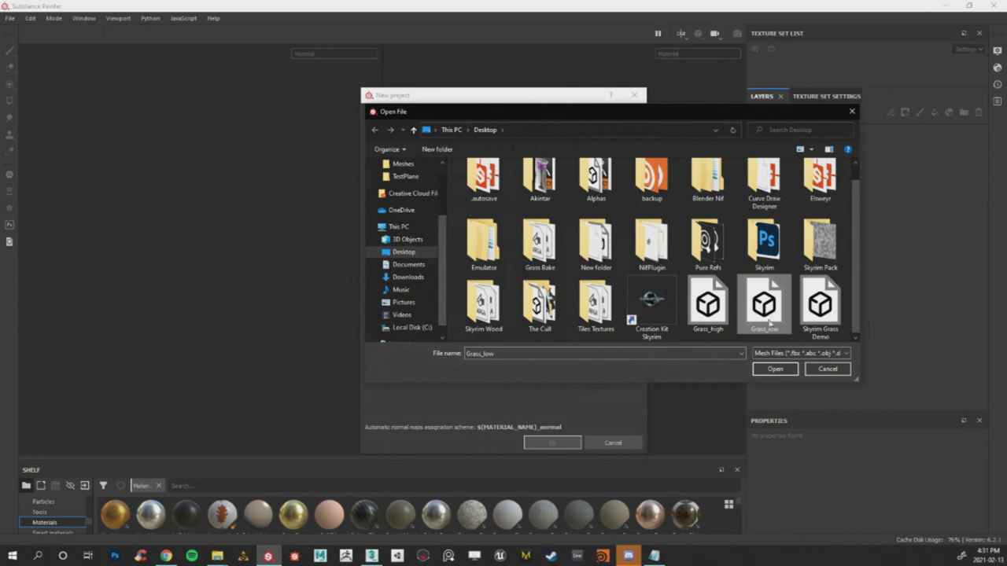
pyautogui.click(779, 373)
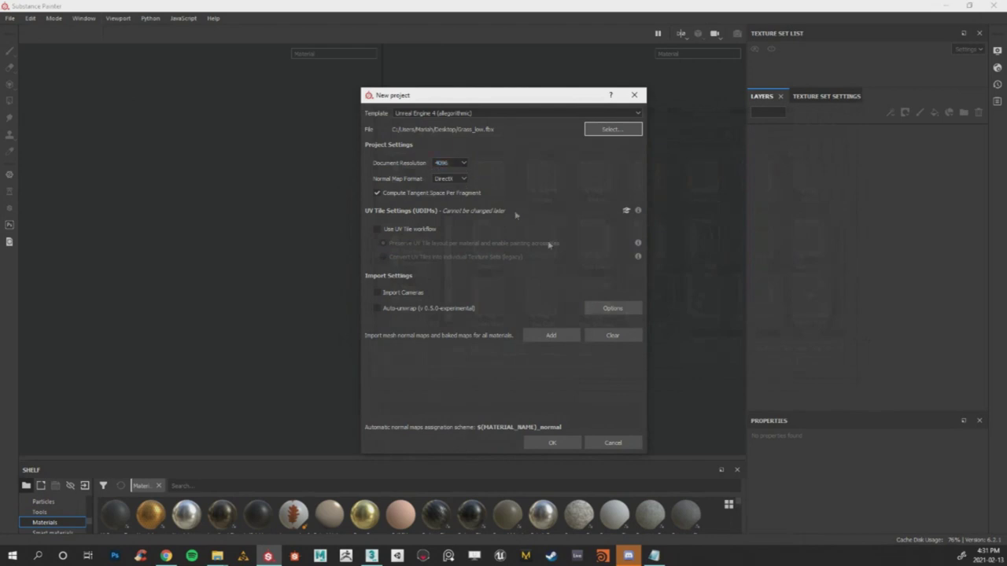
# Set the document resolution to 2048 and create the project with the Unreal Engine 4 template.
pyautogui.click(461, 164)
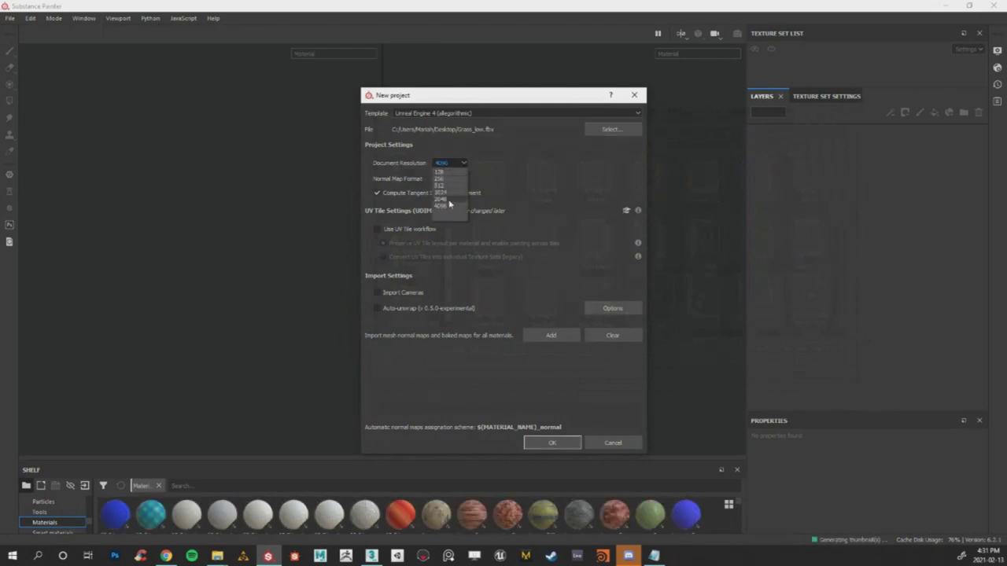
pyautogui.click(442, 199)
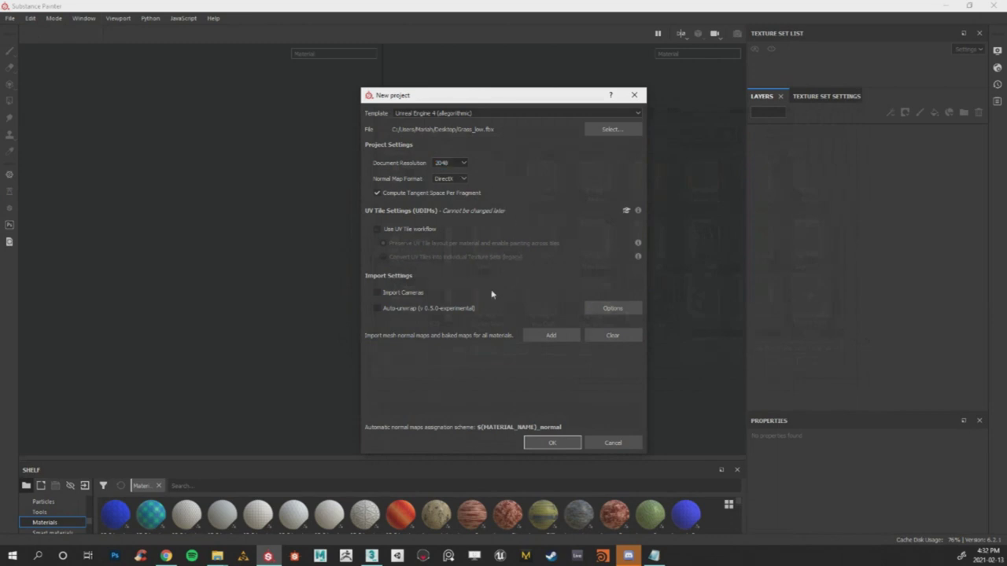
pyautogui.click(393, 312)
pyautogui.click(560, 445)
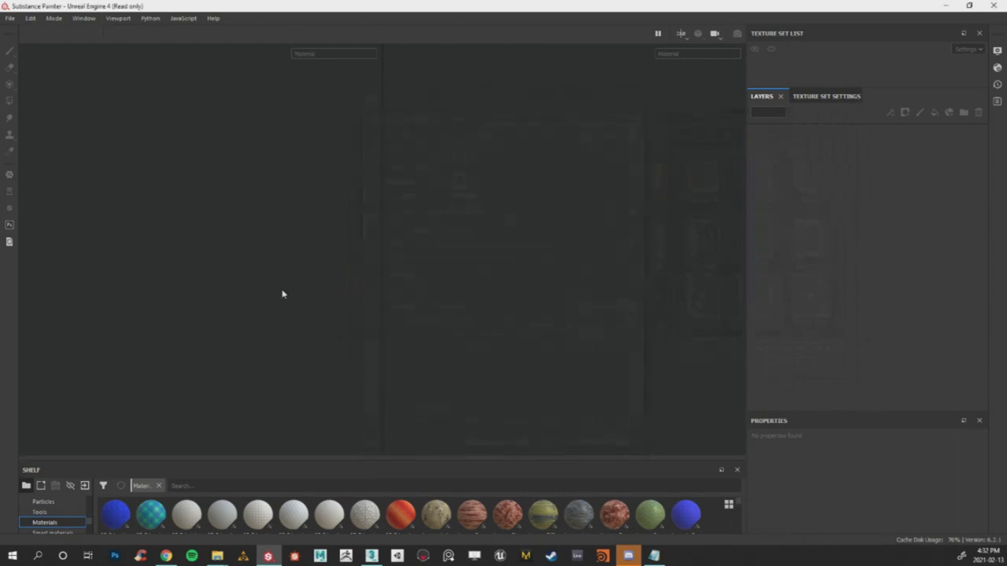
pyautogui.scroll(-2, 250, 227)
pyautogui.moveTo(252, 227)
pyautogui.keyDown('alt'); pyautogui.mouseDown()
pyautogui.moveTo(154, 138)
pyautogui.moveTo(270, 227)
pyautogui.moveTo(254, 236)
pyautogui.mouseUp(); pyautogui.keyUp('alt')
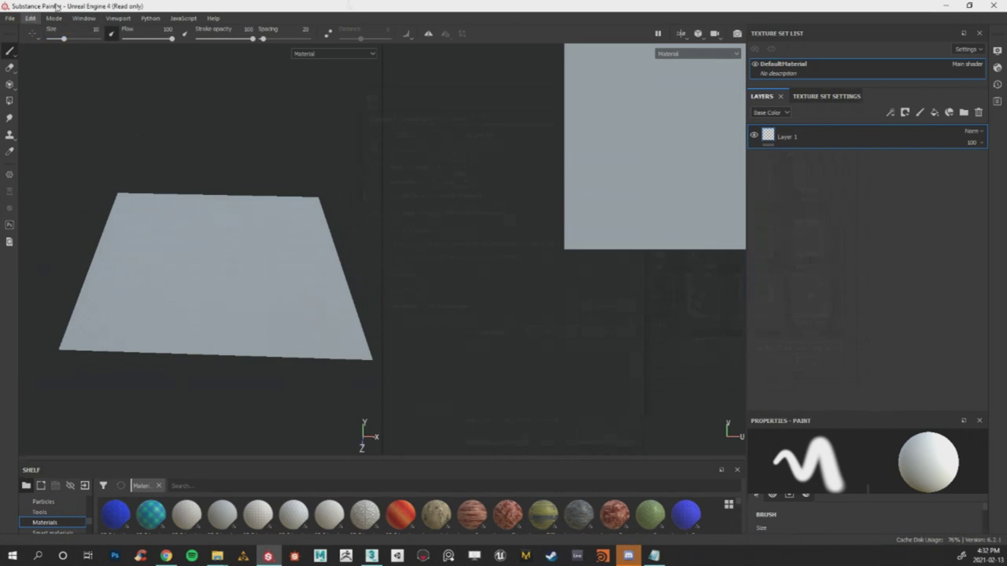
# Add Ambient occlusion and Opacity channels to the DefaultMaterial texture set.
pyautogui.click(997, 69)
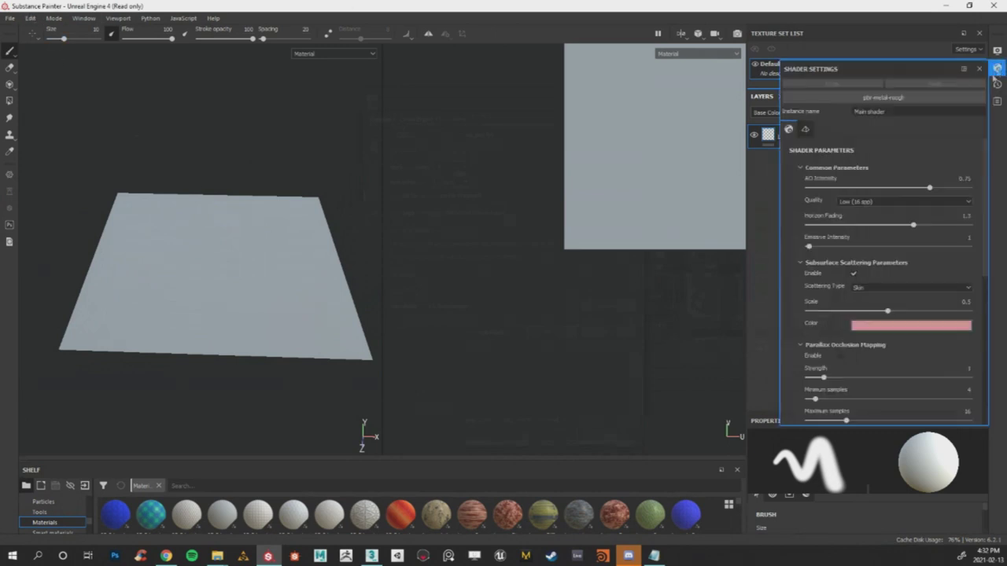
pyautogui.click(997, 68)
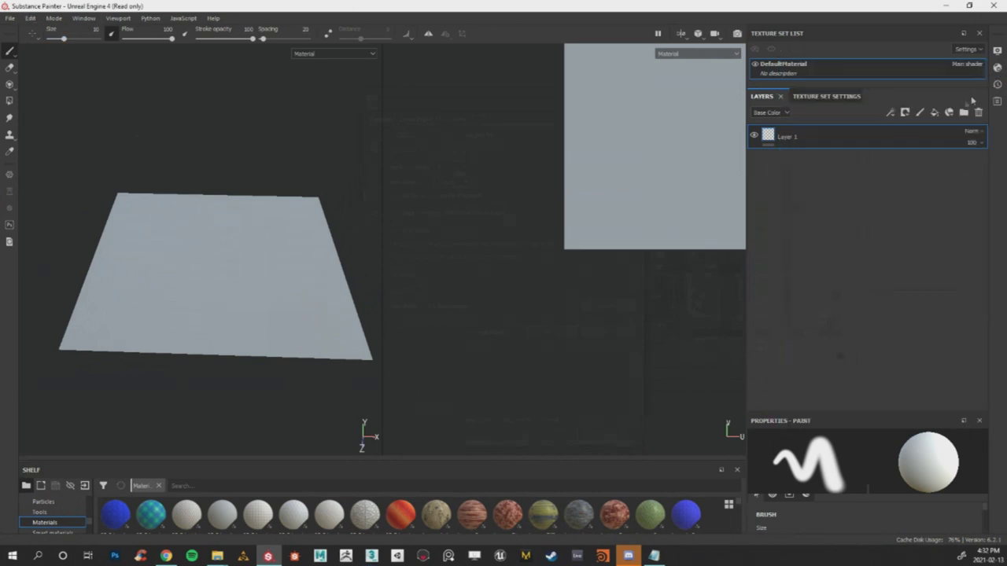
pyautogui.click(824, 96)
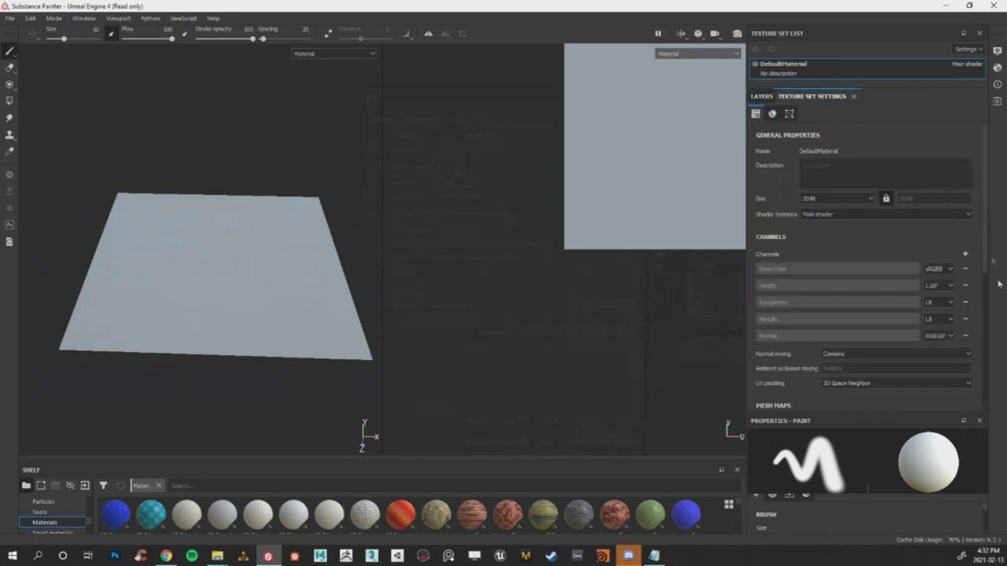
pyautogui.scroll(-3, 929, 292)
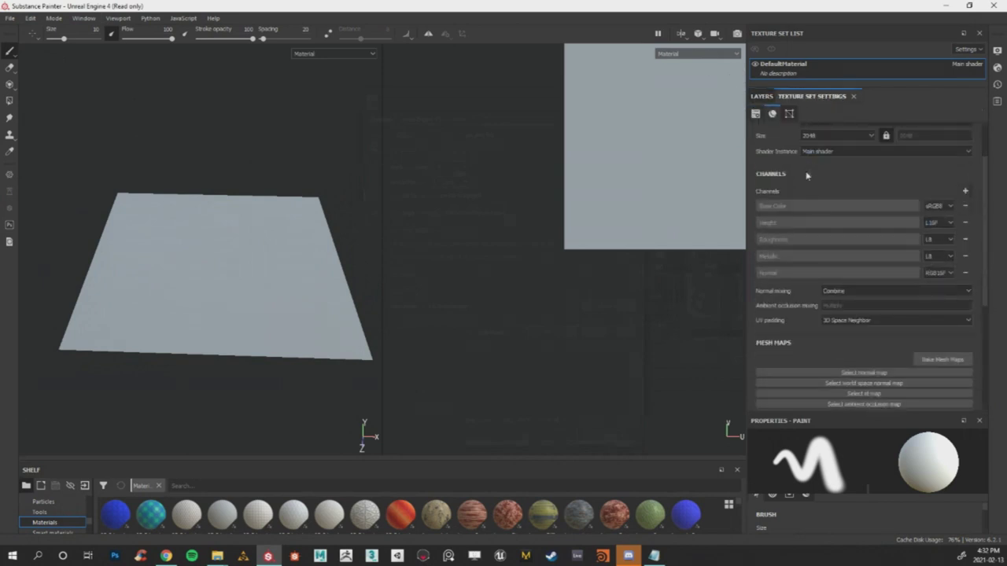
pyautogui.click(967, 190)
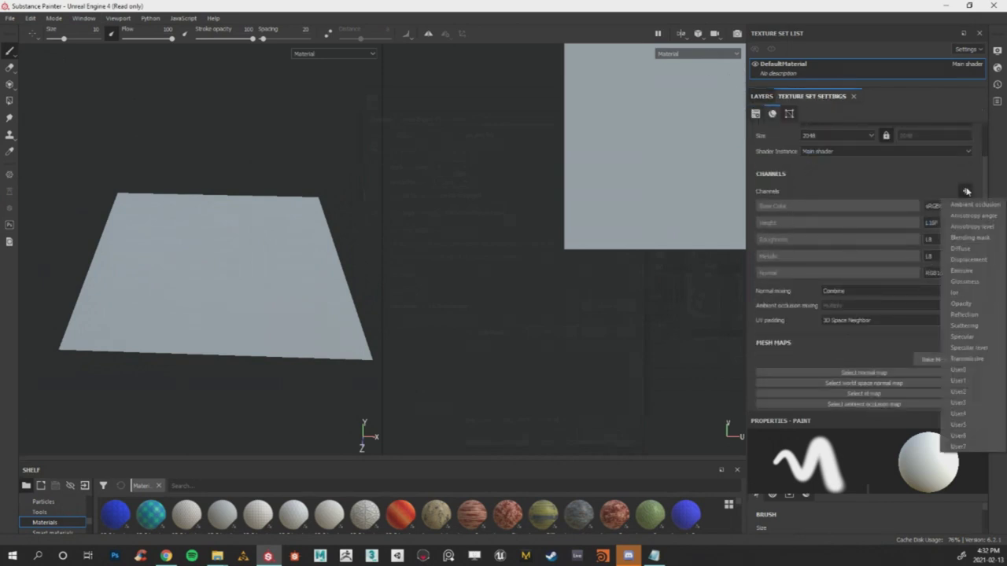
pyautogui.click(967, 205)
pyautogui.click(964, 192)
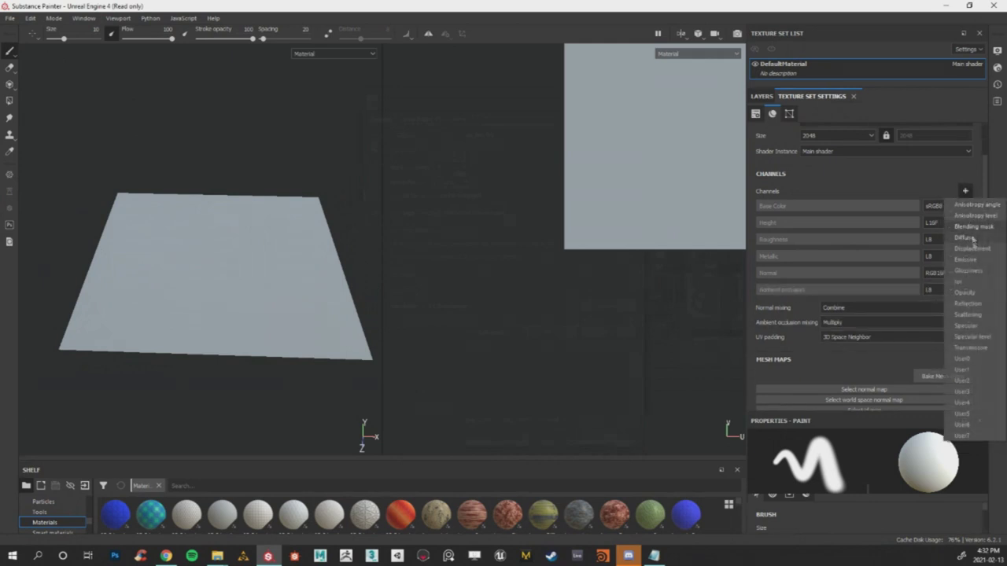
pyautogui.click(968, 271)
pyautogui.scroll(-1, 837, 266)
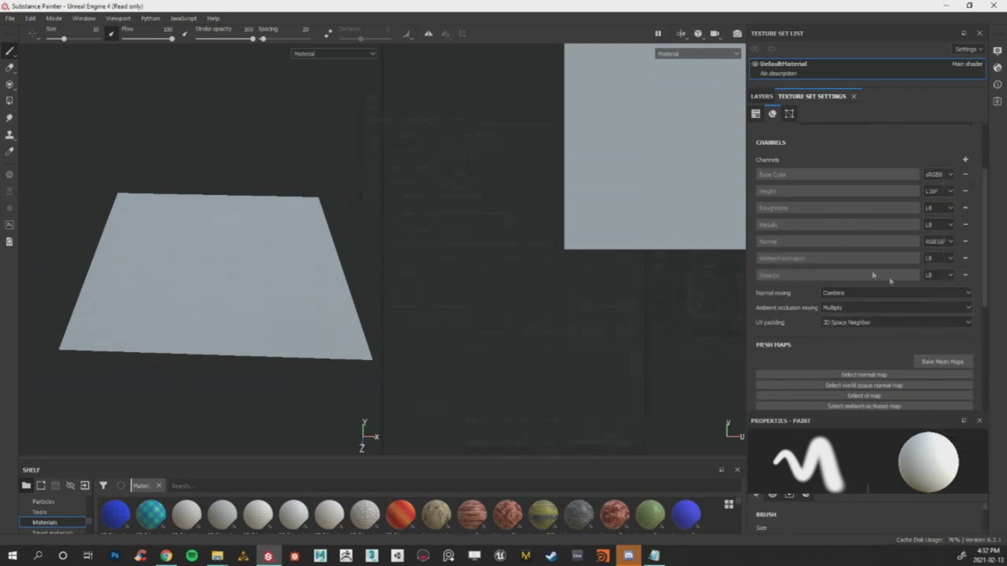
# In the mesh map baking settings, set the output size to 2048 and load Grass_high as the high definition mesh.
pyautogui.click(935, 361)
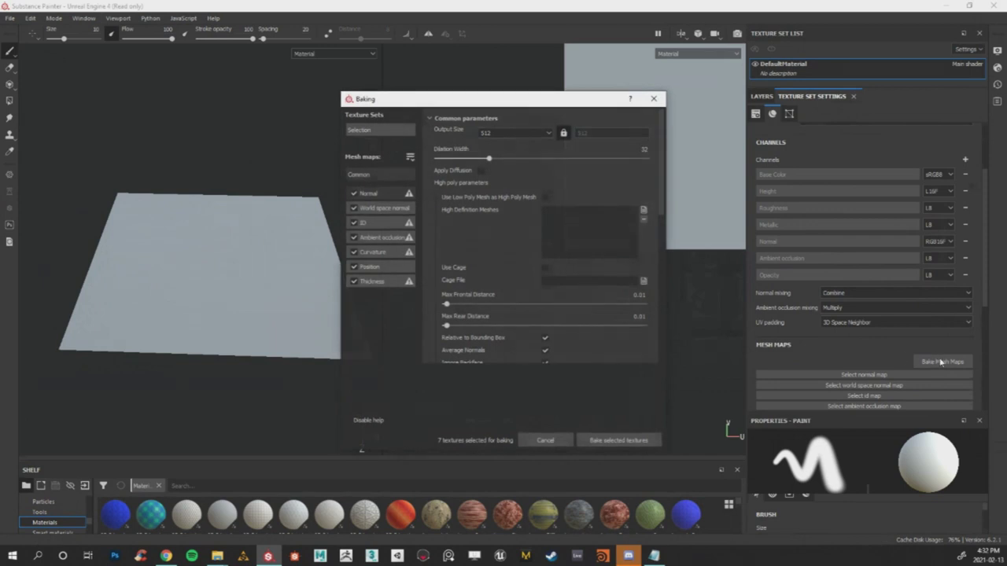
pyautogui.click(551, 136)
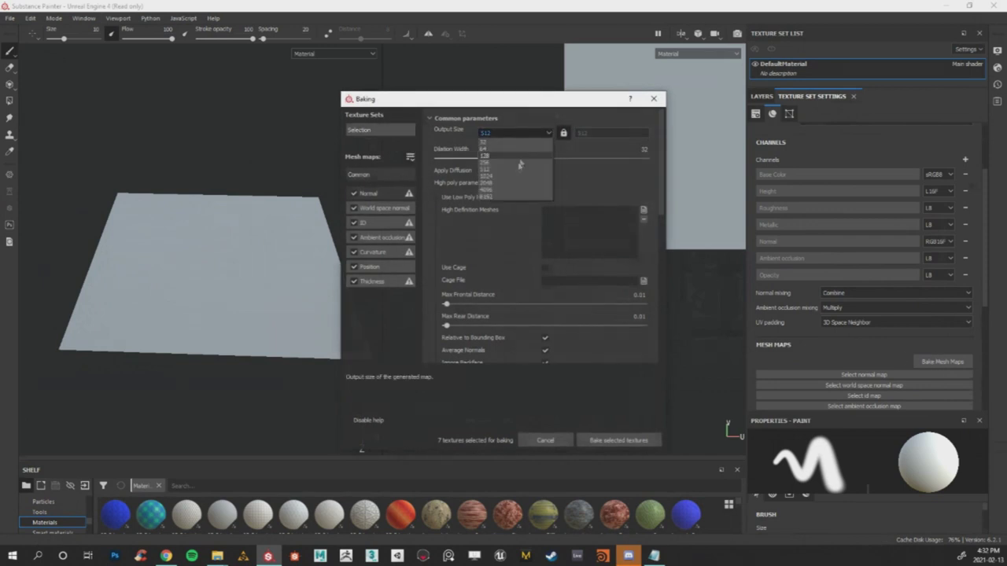
pyautogui.click(513, 181)
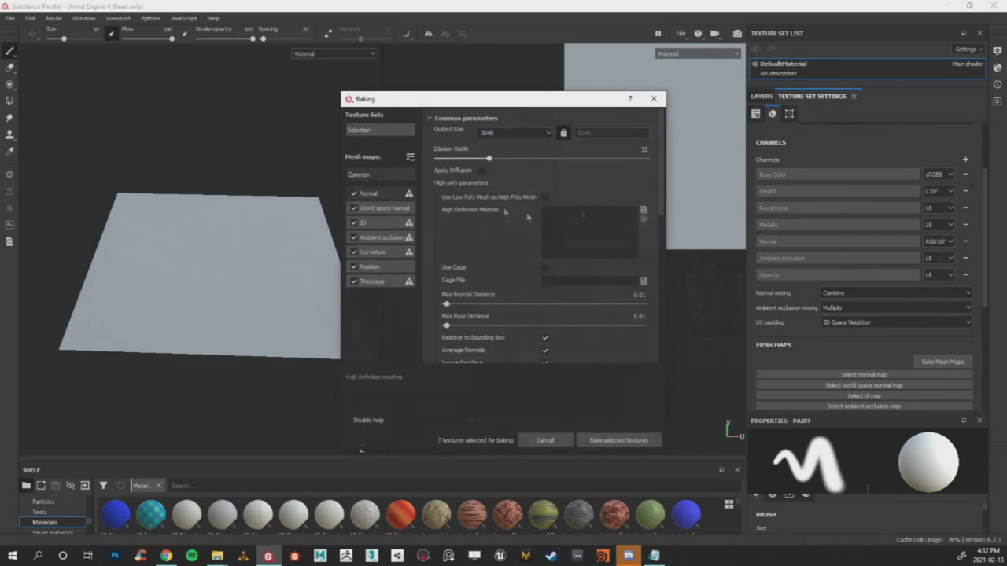
pyautogui.click(644, 210)
pyautogui.scroll(-1, 659, 273)
pyautogui.click(687, 309)
pyautogui.click(754, 373)
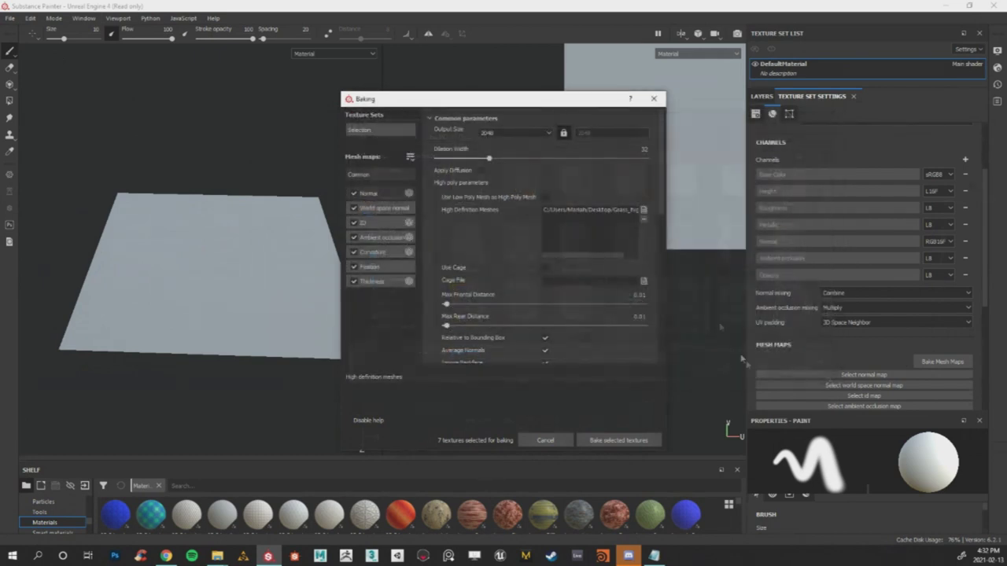
# Set the bake's max frontal and max rear distances to 1 and its antialiasing to Subsampling 8x8.
pyautogui.scroll(-4, 464, 208)
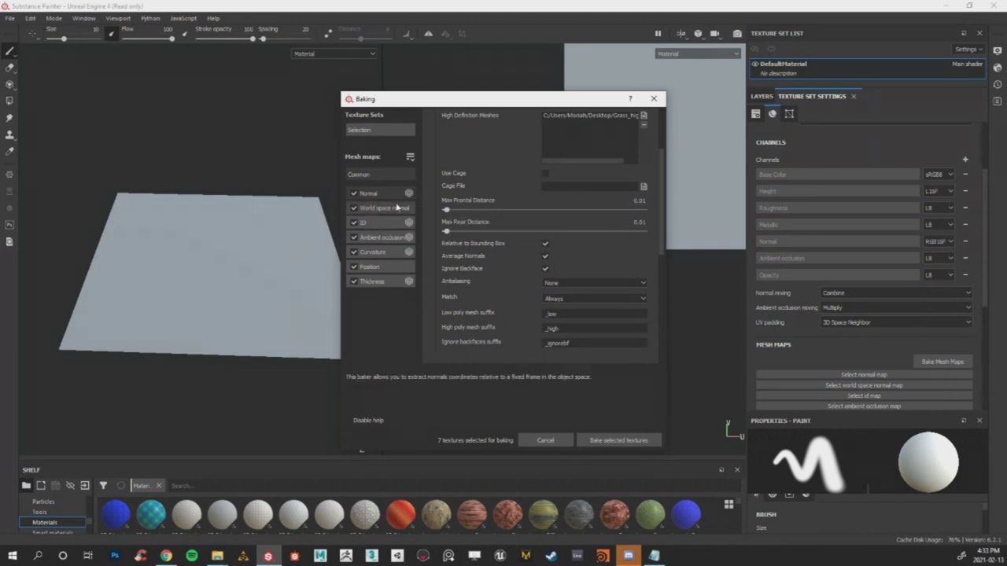
pyautogui.moveTo(485, 210); pyautogui.dragTo(646, 231)
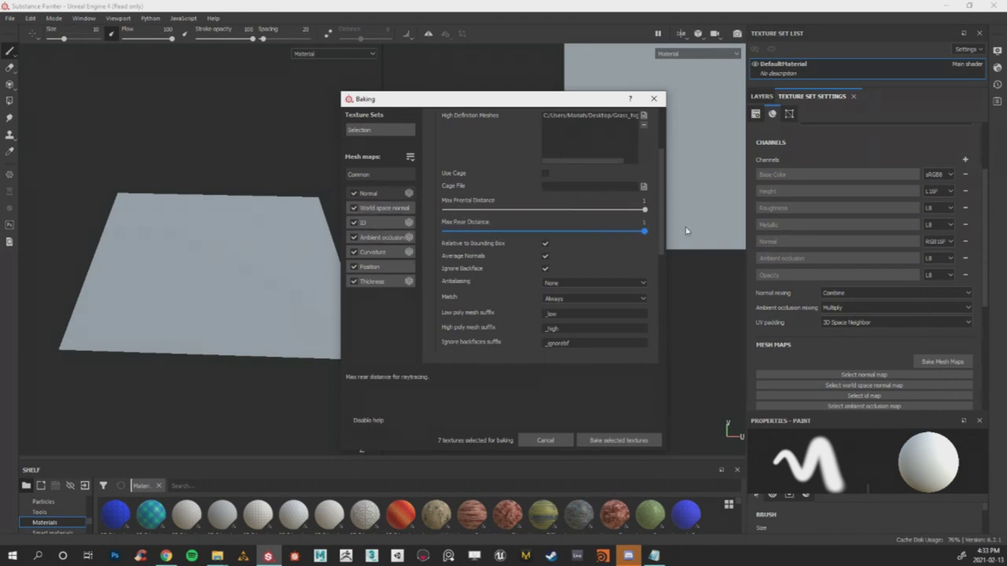
pyautogui.click(582, 284)
pyautogui.click(574, 319)
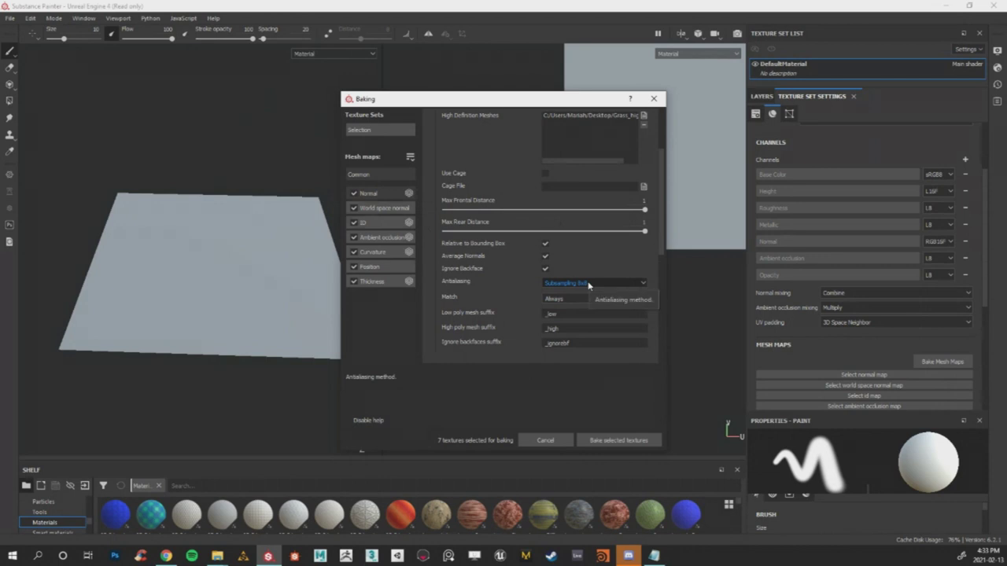
pyautogui.scroll(2, 588, 286)
pyautogui.scroll(-3, 589, 287)
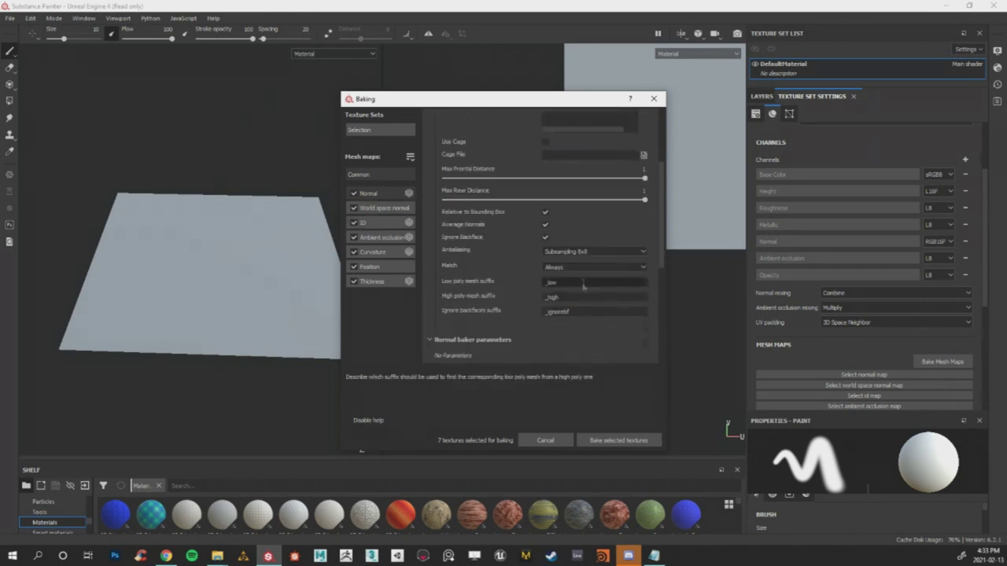
pyautogui.scroll(2, 583, 287)
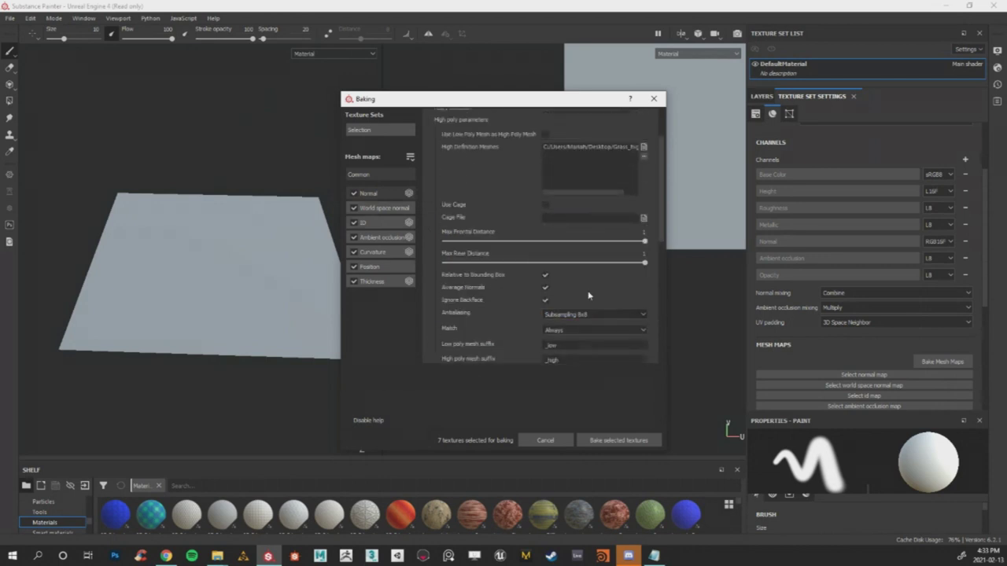
# Set the dilation width in the common baking parameters to 0.
pyautogui.scroll(1, 583, 288)
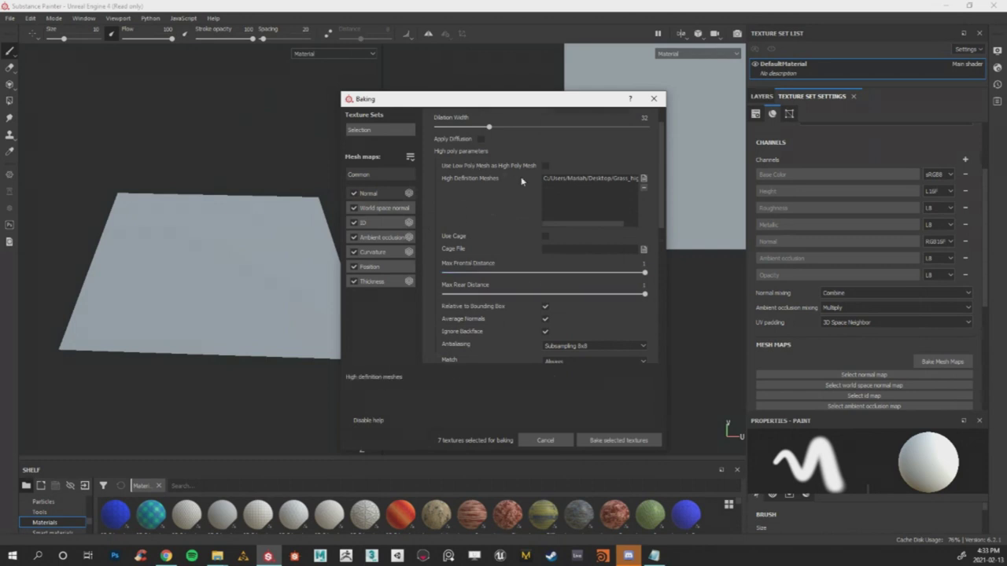
pyautogui.scroll(-2, 524, 177)
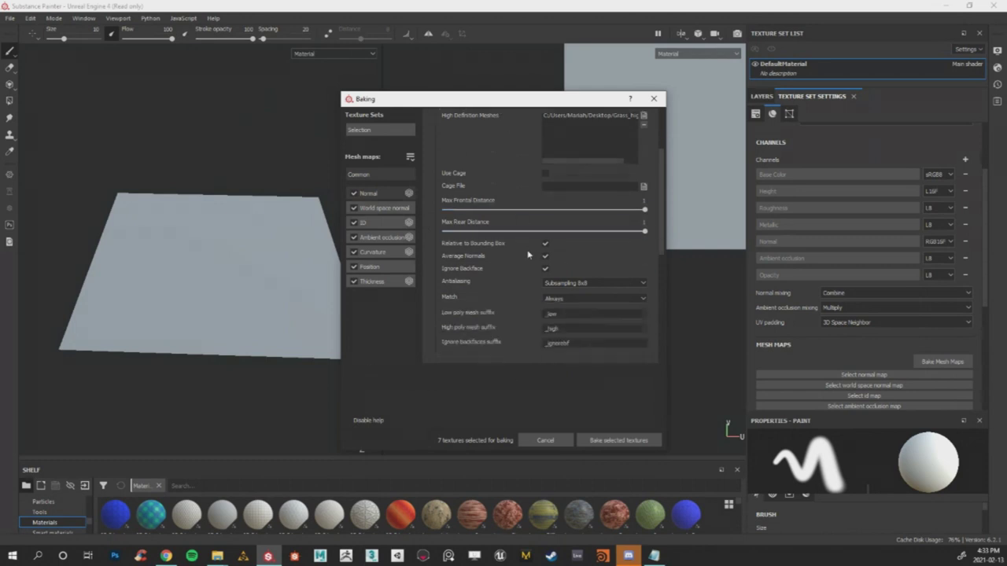
pyautogui.scroll(3, 560, 240)
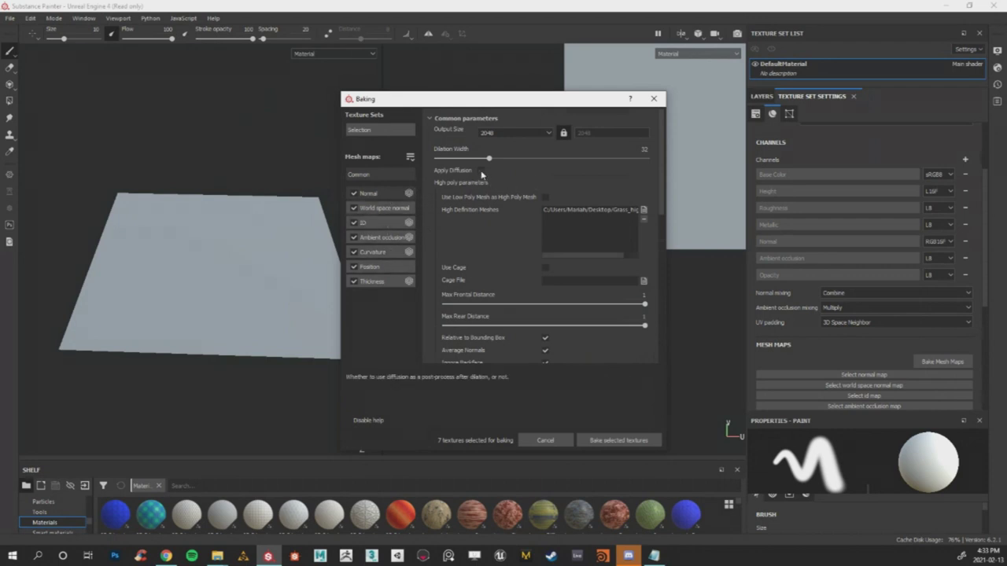
pyautogui.moveTo(489, 159); pyautogui.dragTo(436, 159)
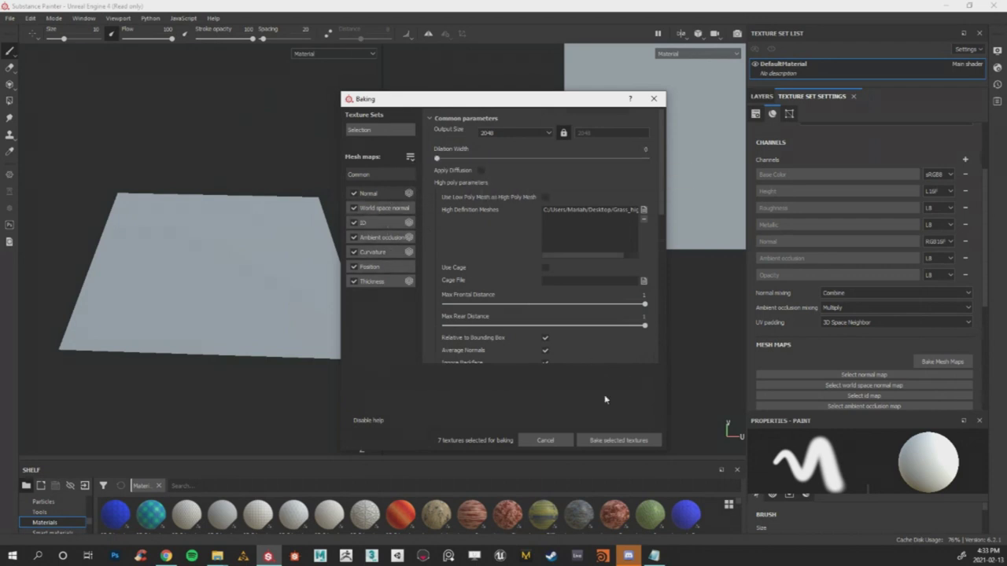
pyautogui.scroll(-2, 543, 314)
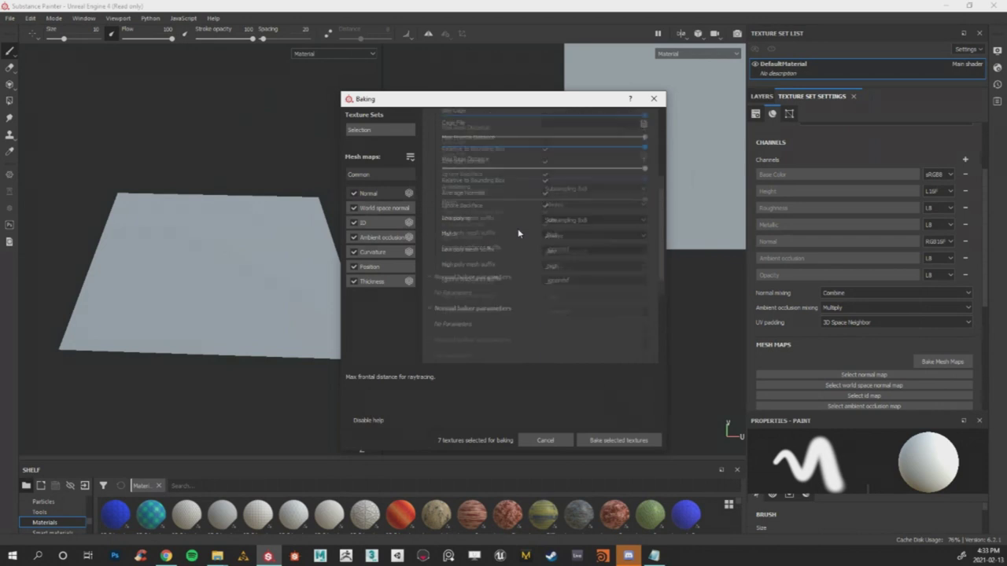
# Exclude World space normal, ID, Ambient occlusion, Curvature, Position and Thickness from the bake, keeping only Normal selected.
pyautogui.click(354, 208)
pyautogui.click(354, 223)
pyautogui.click(354, 237)
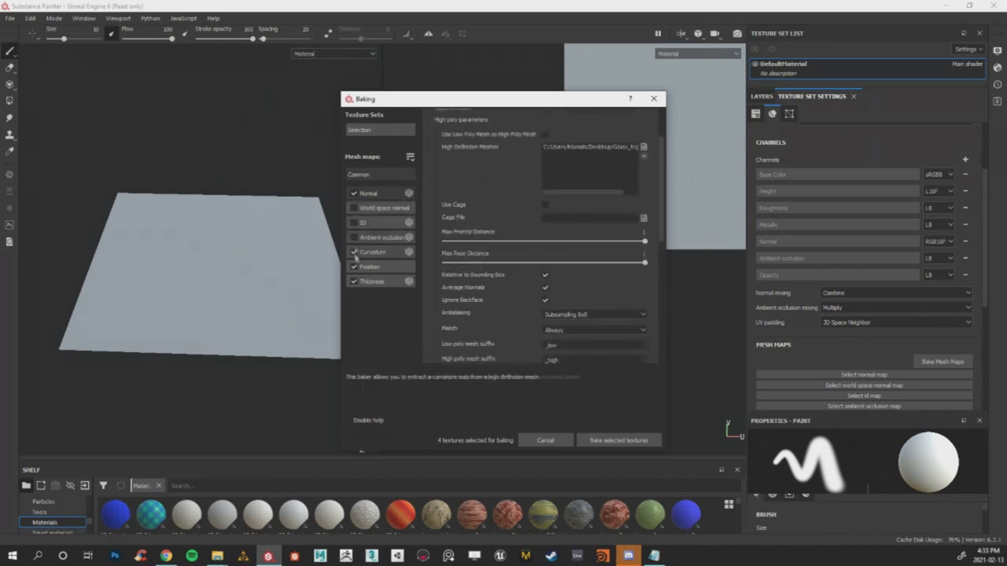
pyautogui.click(355, 281)
pyautogui.click(353, 267)
pyautogui.click(354, 252)
pyautogui.click(382, 196)
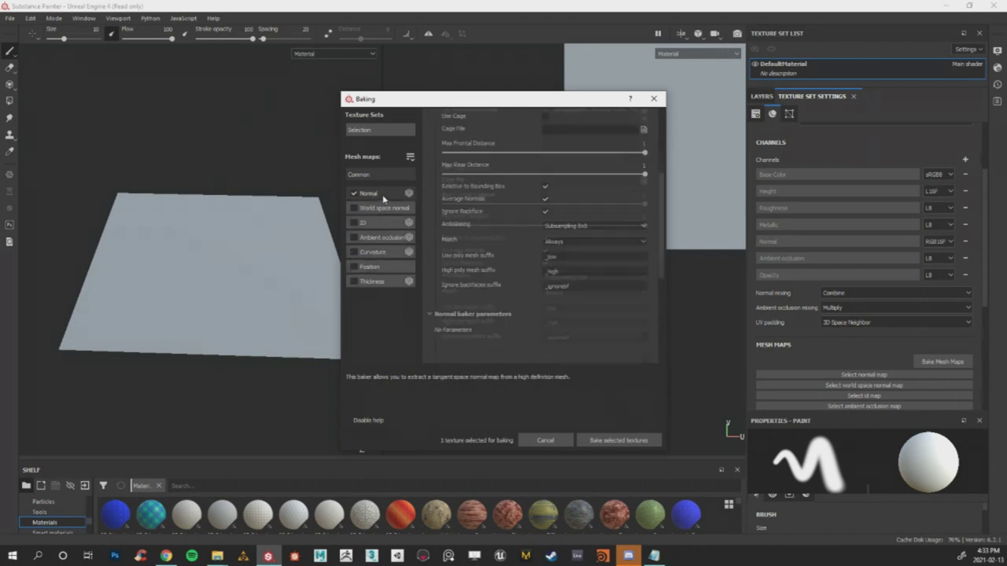
# Bake the normal map for DefaultMaterial and close the finished bake's progress dialog.
pyautogui.click(616, 442)
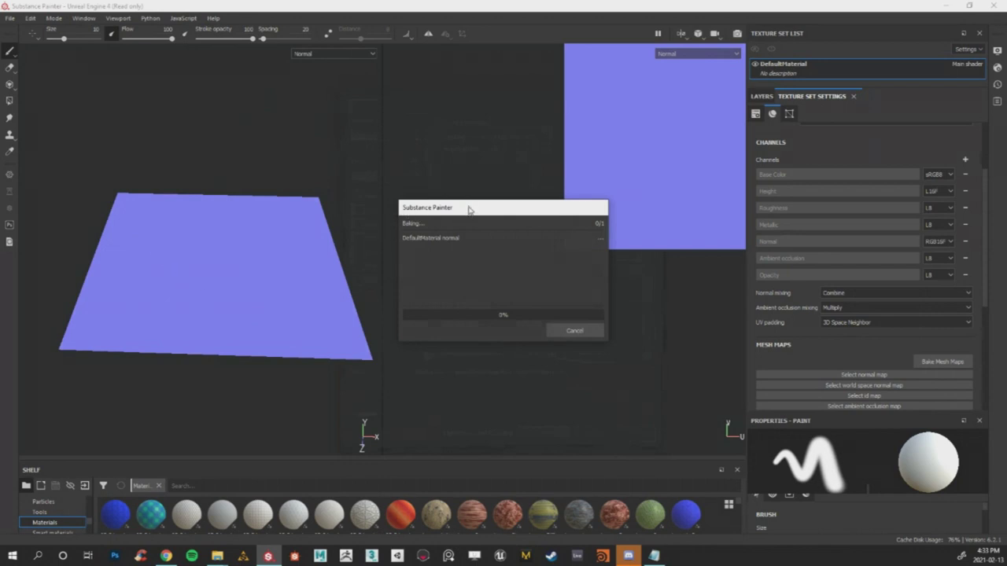
pyautogui.moveTo(469, 209); pyautogui.dragTo(469, 137)
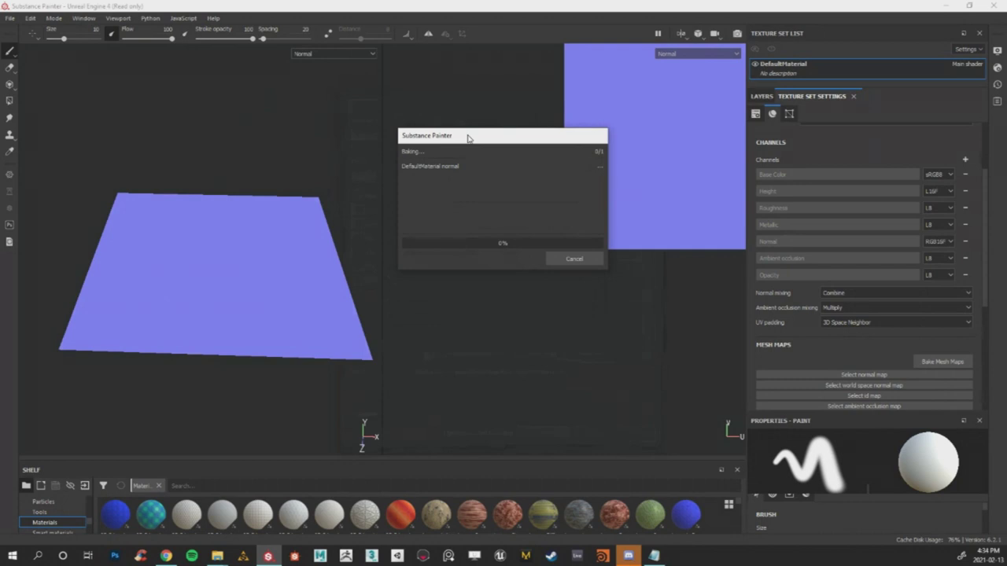
pyautogui.moveTo(469, 139)
pyautogui.mouseDown()
pyautogui.moveTo(408, 118)
pyautogui.moveTo(420, 110)
pyautogui.moveTo(417, 96)
pyautogui.mouseUp()
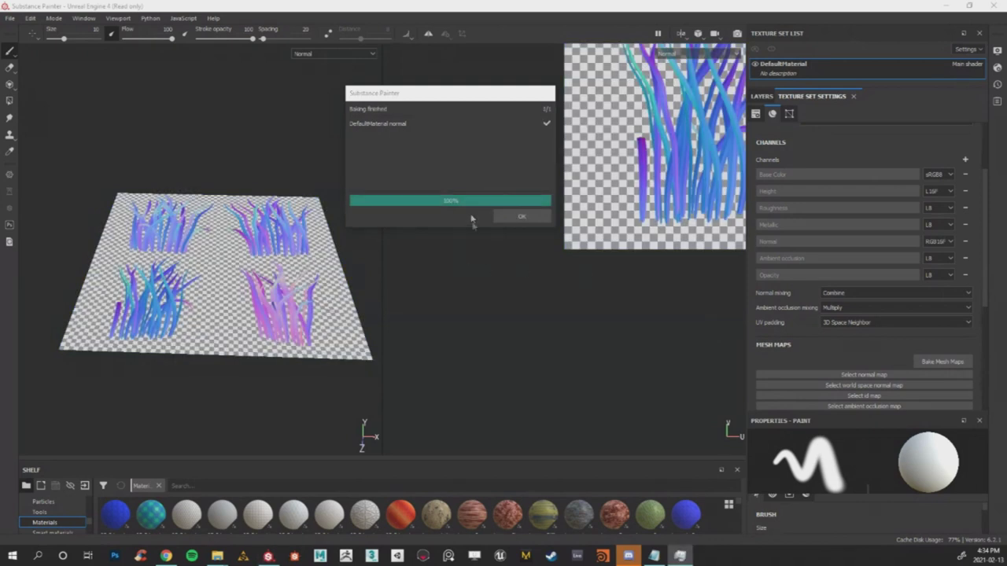
pyautogui.click(519, 218)
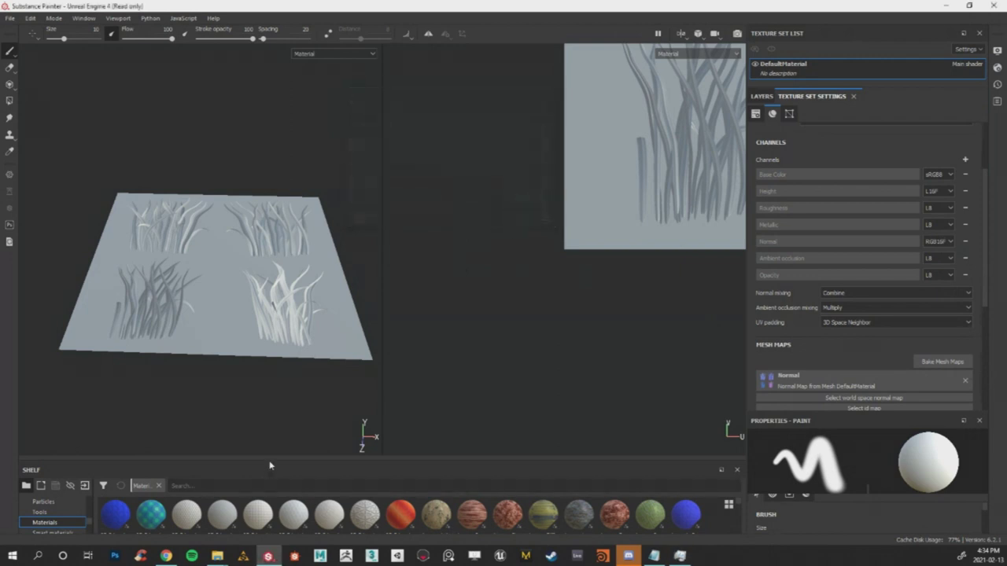
# Examine the baked grass normals on the plane up close and under different lighting directions.
pyautogui.scroll(-2, 287, 314)
pyautogui.scroll(4, 296, 276)
pyautogui.moveTo(295, 278)
pyautogui.keyDown('alt'); pyautogui.mouseDown()
pyautogui.moveTo(315, 283)
pyautogui.moveTo(301, 291)
pyautogui.mouseUp(); pyautogui.keyUp('alt')
pyautogui.keyDown('alt'); pyautogui.moveTo(301, 290); pyautogui.dragTo(298, 362, button='middle'); pyautogui.keyUp('alt')
pyautogui.keyDown('alt'); pyautogui.moveTo(299, 288); pyautogui.dragTo(303, 337, button='right'); pyautogui.keyUp('alt')
pyautogui.keyDown('alt'); pyautogui.moveTo(303, 337); pyautogui.dragTo(453, 285, button='middle'); pyautogui.keyUp('alt')
pyautogui.scroll(3, 229, 304)
pyautogui.moveTo(229, 304)
pyautogui.keyDown('alt'); pyautogui.mouseDown(button='right')
pyautogui.moveTo(254, 308)
pyautogui.moveTo(228, 305)
pyautogui.mouseUp(button='right'); pyautogui.keyUp('alt')
pyautogui.scroll(-5, 228, 305)
pyautogui.scroll(3, 315, 281)
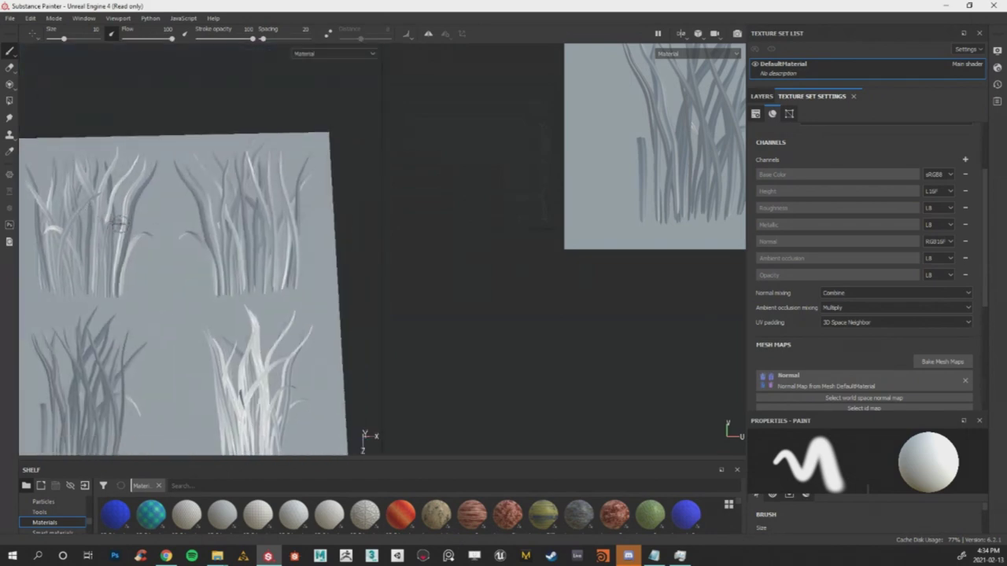
pyautogui.scroll(4, 304, 236)
pyautogui.scroll(-3, 294, 249)
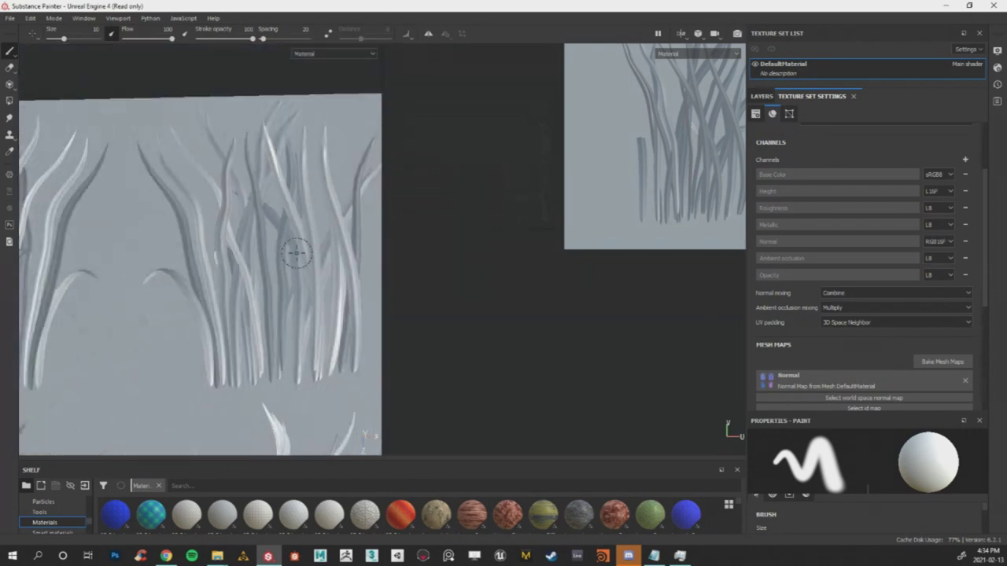
pyautogui.keyDown('alt'); pyautogui.moveTo(312, 283); pyautogui.dragTo(318, 170, button='middle'); pyautogui.keyUp('alt')
pyautogui.keyDown('alt'); pyautogui.moveTo(317, 337); pyautogui.dragTo(317, 271, button='middle'); pyautogui.keyUp('alt')
pyautogui.scroll(-2, 297, 220)
pyautogui.scroll(2, 296, 221)
pyautogui.keyDown('shift'); pyautogui.moveTo(321, 240); pyautogui.dragTo(238, 244, button='right'); pyautogui.keyUp('shift')
pyautogui.scroll(1, 247, 274)
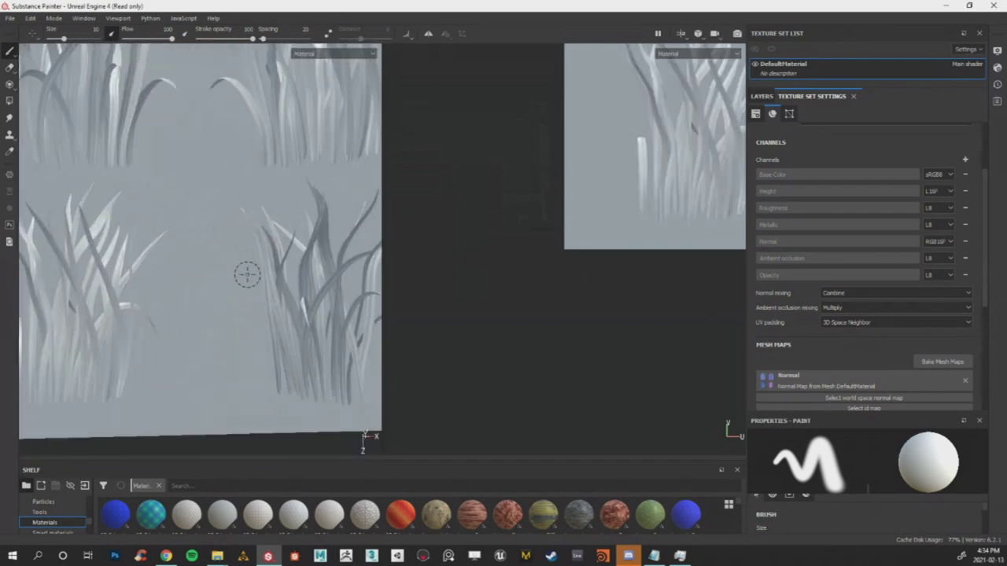
pyautogui.moveTo(308, 257)
pyautogui.keyDown('shift'); pyautogui.mouseDown(button='right')
pyautogui.moveTo(240, 259)
pyautogui.moveTo(261, 245)
pyautogui.moveTo(224, 241)
pyautogui.moveTo(249, 242)
pyautogui.moveTo(249, 94)
pyautogui.mouseUp(button='right'); pyautogui.keyUp('shift')
pyautogui.keyDown('alt'); pyautogui.moveTo(233, 253); pyautogui.dragTo(228, 265, button='middle'); pyautogui.keyUp('alt')
pyautogui.keyDown('alt'); pyautogui.moveTo(229, 265); pyautogui.dragTo(228, 270); pyautogui.keyUp('alt')
pyautogui.keyDown('alt'); pyautogui.moveTo(227, 270); pyautogui.dragTo(230, 413, button='right'); pyautogui.keyUp('alt')
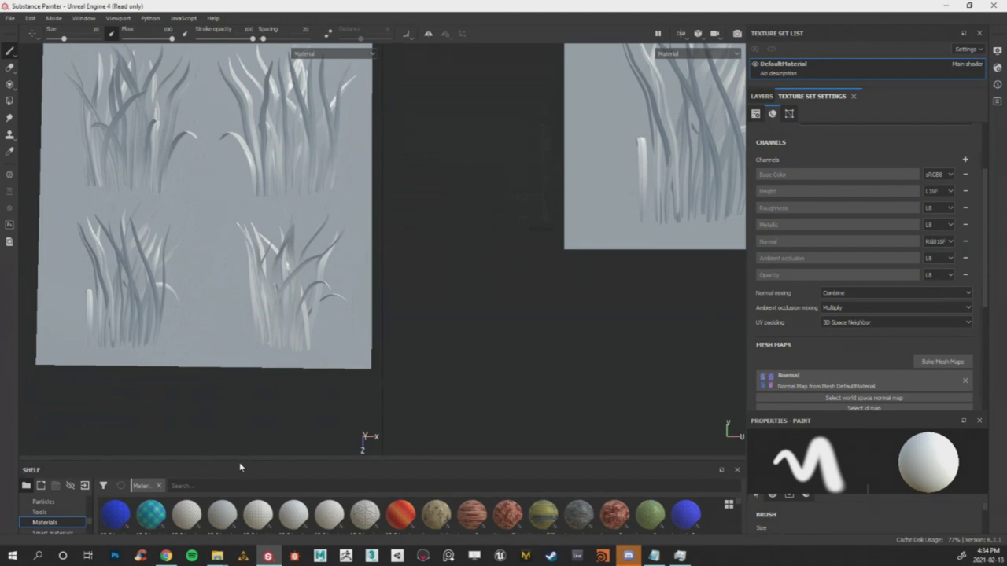
# Export the baked DefaultMaterial normal map from the shelf's textures to the Desktop folder.
pyautogui.moveTo(241, 462); pyautogui.dragTo(236, 347)
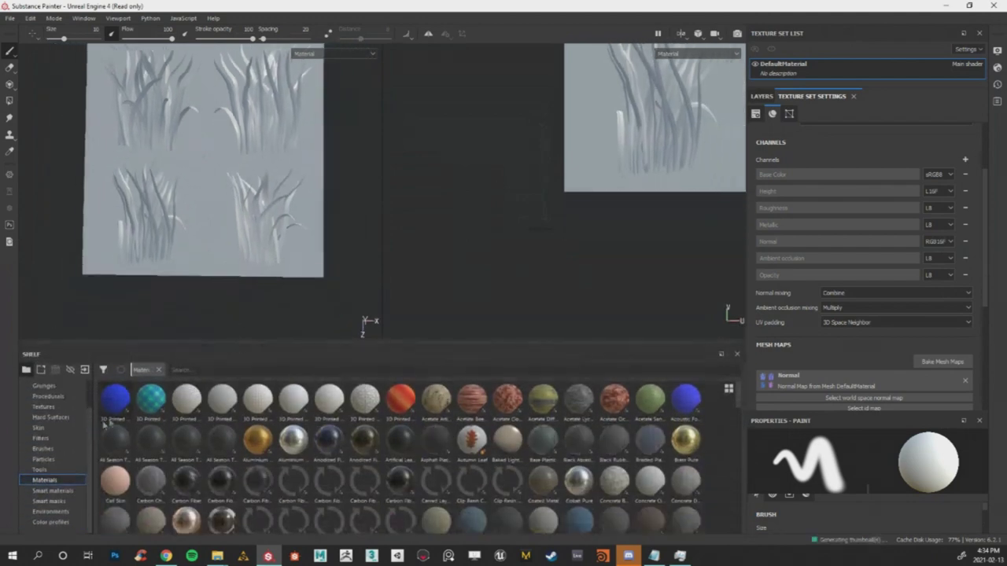
pyautogui.click(44, 407)
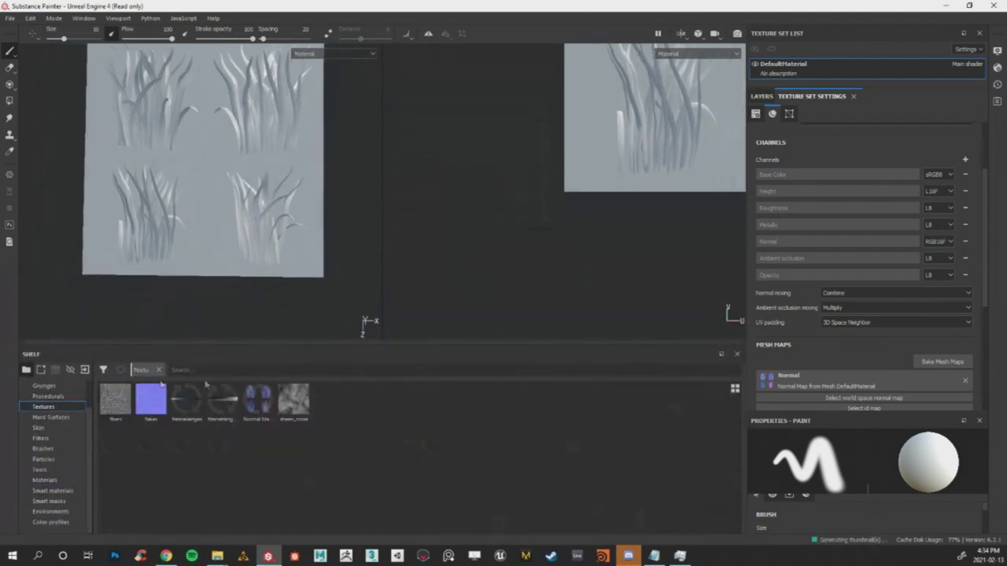
pyautogui.rightClick(250, 398)
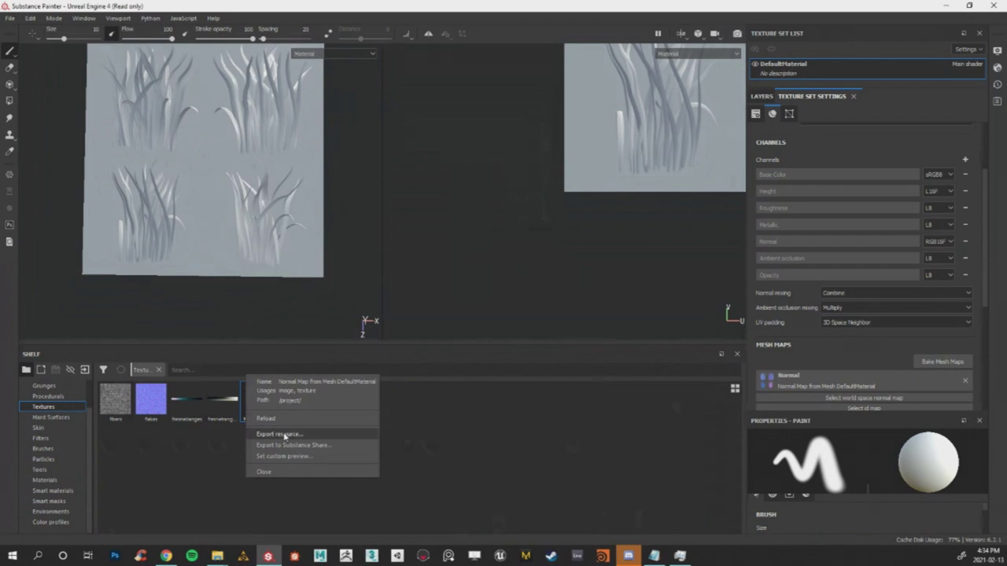
pyautogui.click(284, 435)
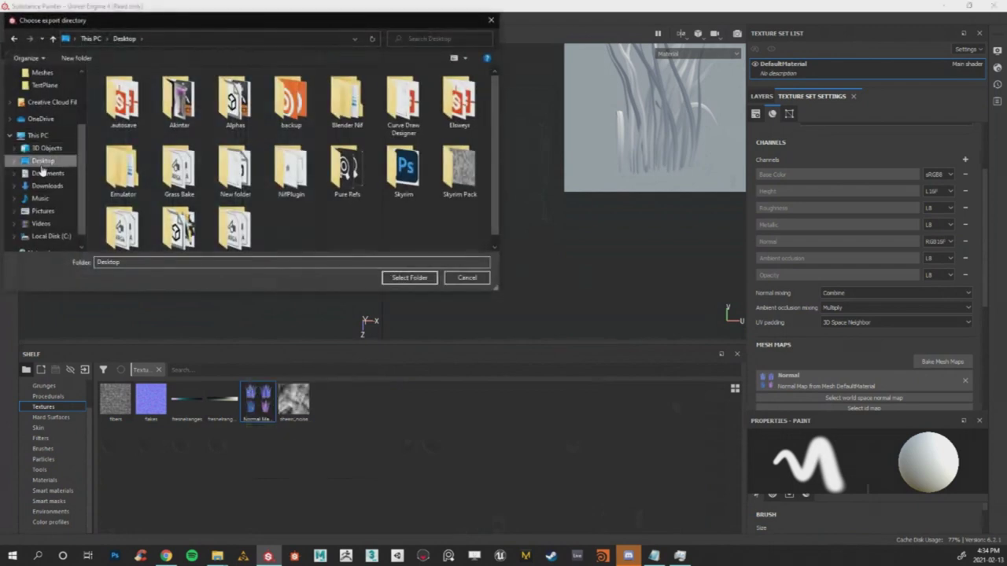
pyautogui.click(409, 277)
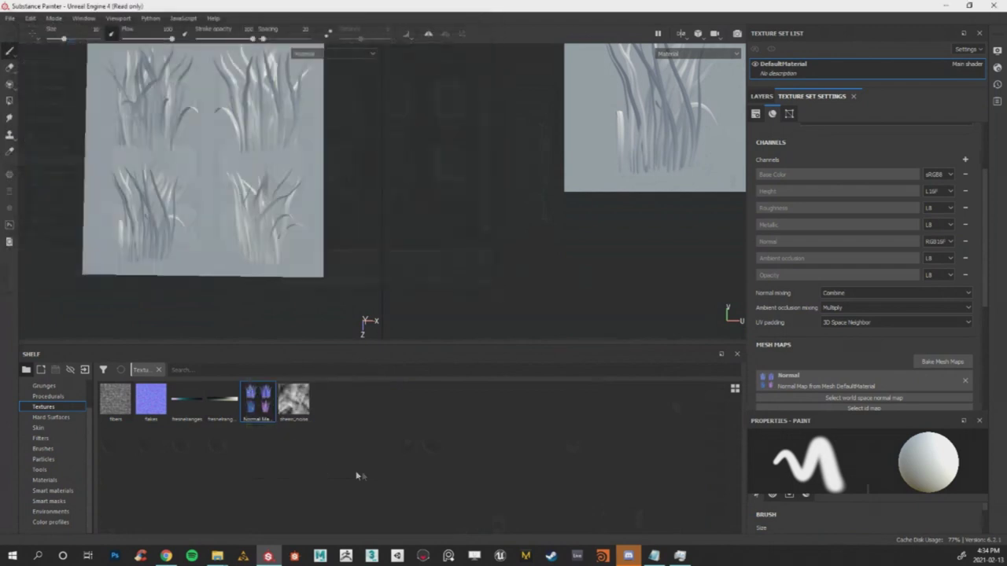
# Switch to the desktop, launch Photoshop, and move the Skyrim Grass Demo and exported normal map files beside the other icons.
pyautogui.click(946, 5)
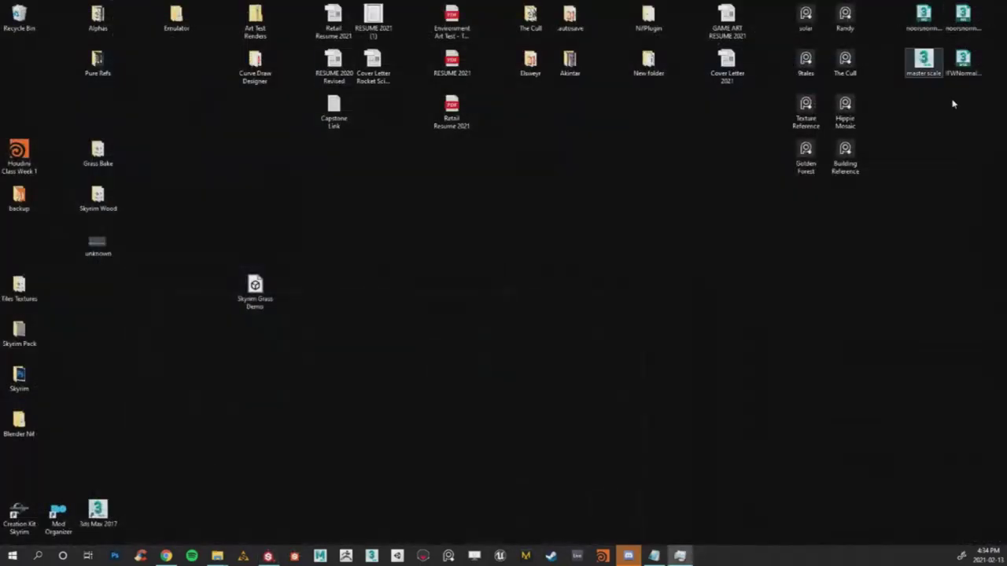
pyautogui.moveTo(373, 305); pyautogui.dragTo(296, 303)
pyautogui.click(115, 556)
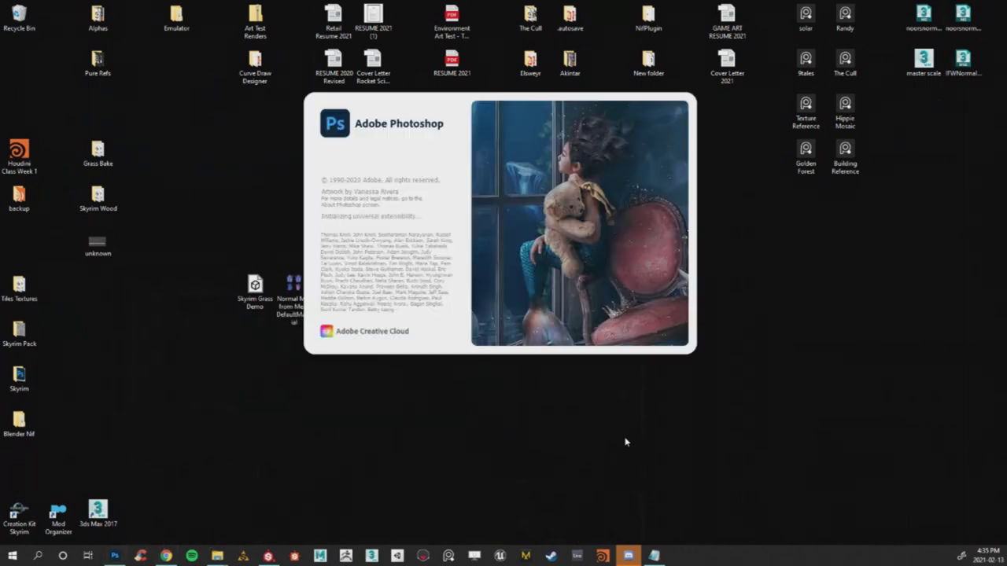
pyautogui.moveTo(188, 216); pyautogui.dragTo(334, 364)
pyautogui.moveTo(225, 230); pyautogui.dragTo(181, 246)
pyautogui.click(233, 195)
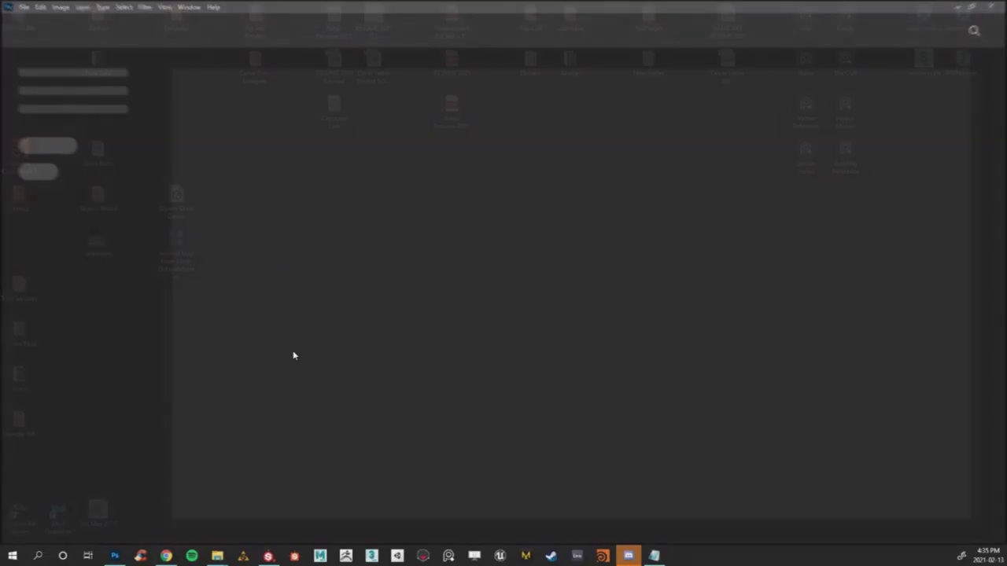
# Open the exported Normal Map from Mesh DefaultMaterial image from the Desktop in Photoshop.
pyautogui.click(23, 6)
pyautogui.click(29, 7)
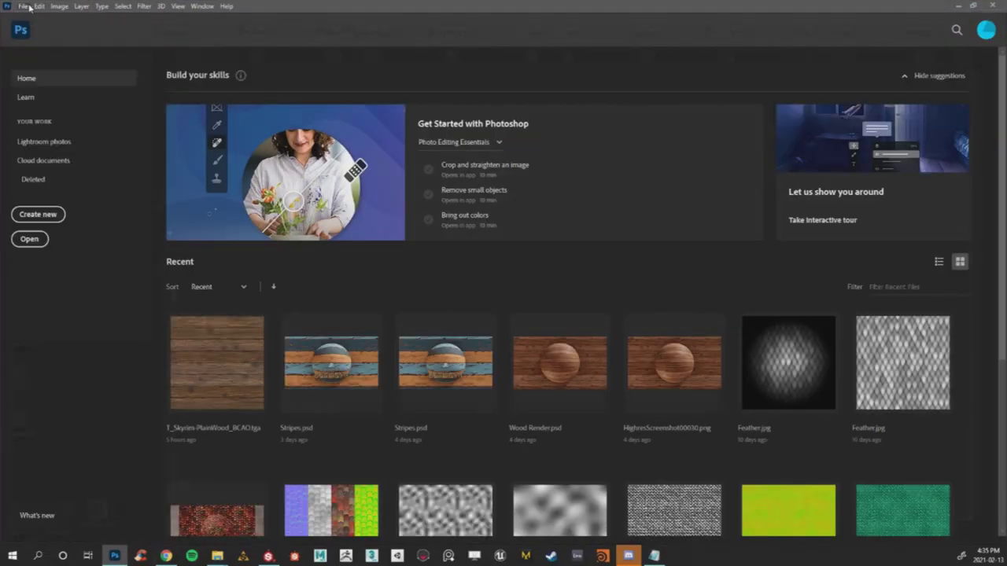
pyautogui.click(24, 6)
pyautogui.click(81, 31)
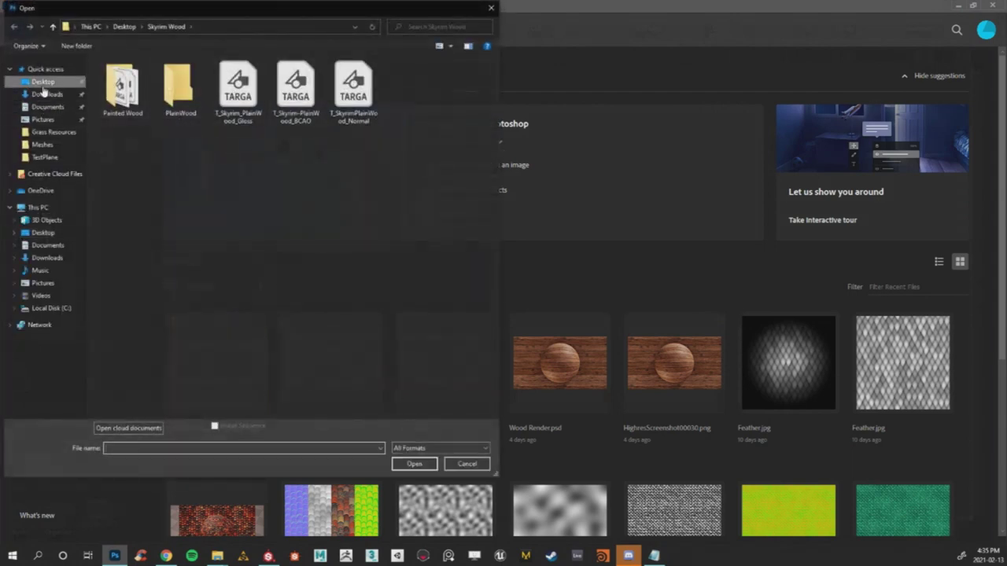
pyautogui.click(43, 81)
pyautogui.scroll(-3, 361, 204)
pyautogui.doubleClick(347, 255)
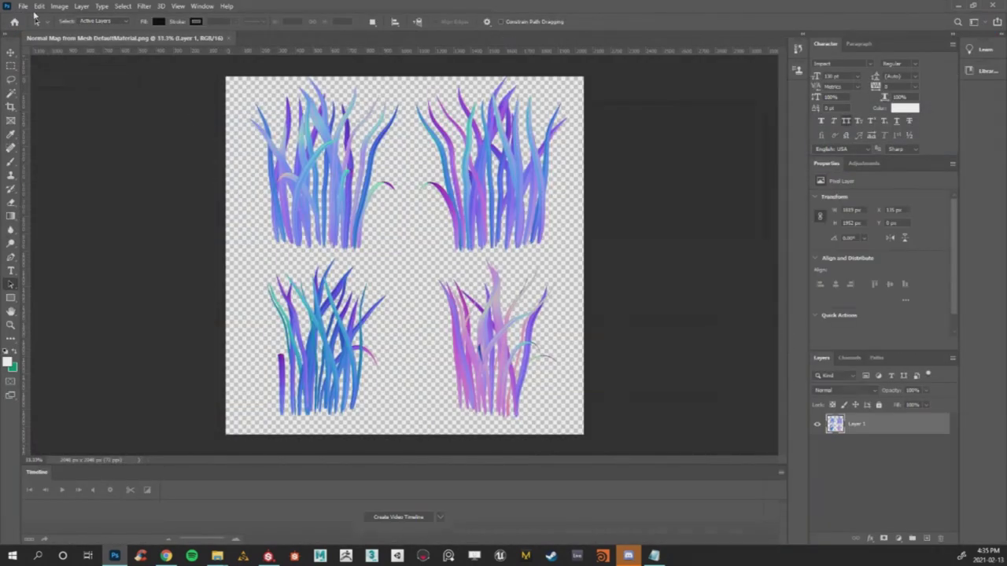
# Add a new layer beneath the grass layer and fill it with black using the Paint Bucket tool.
pyautogui.keyDown('ctrl'); pyautogui.click(927, 538); pyautogui.keyUp('ctrl')
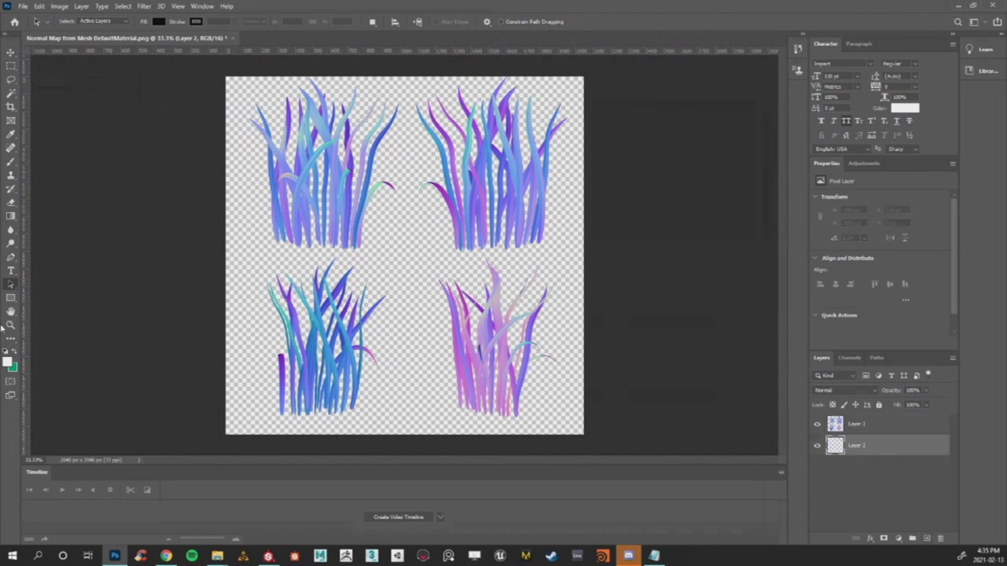
pyautogui.press('i')
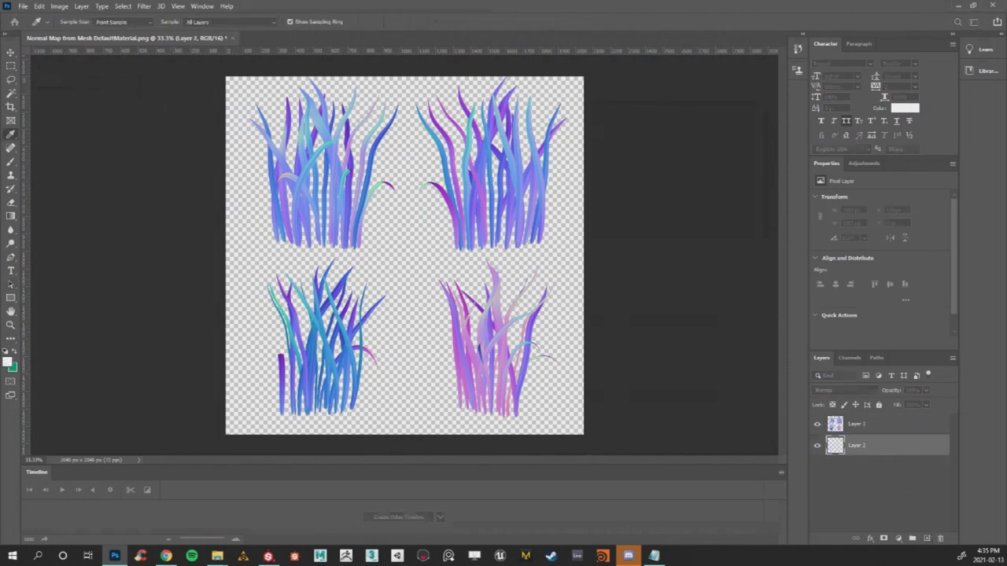
pyautogui.press('a')
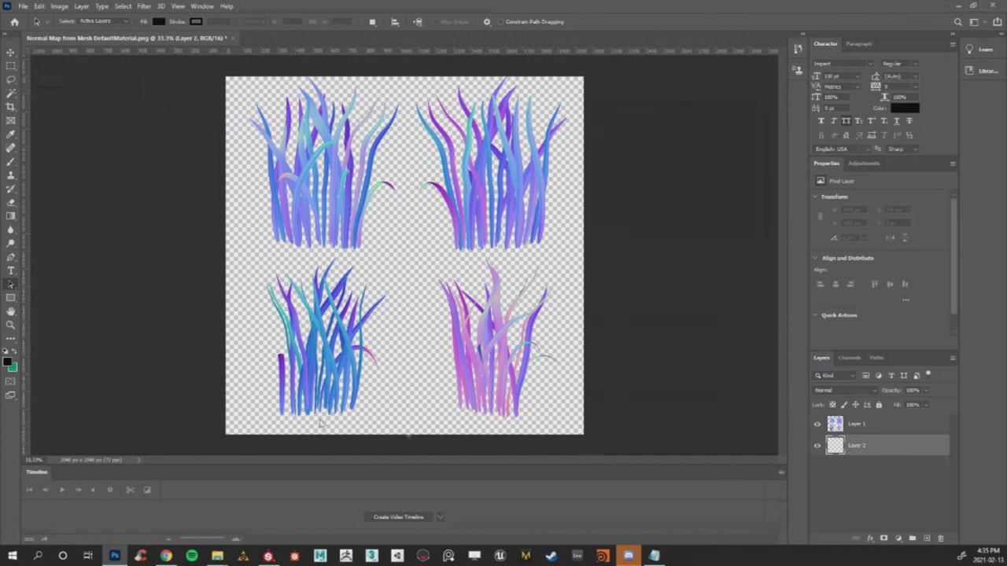
pyautogui.click(10, 216)
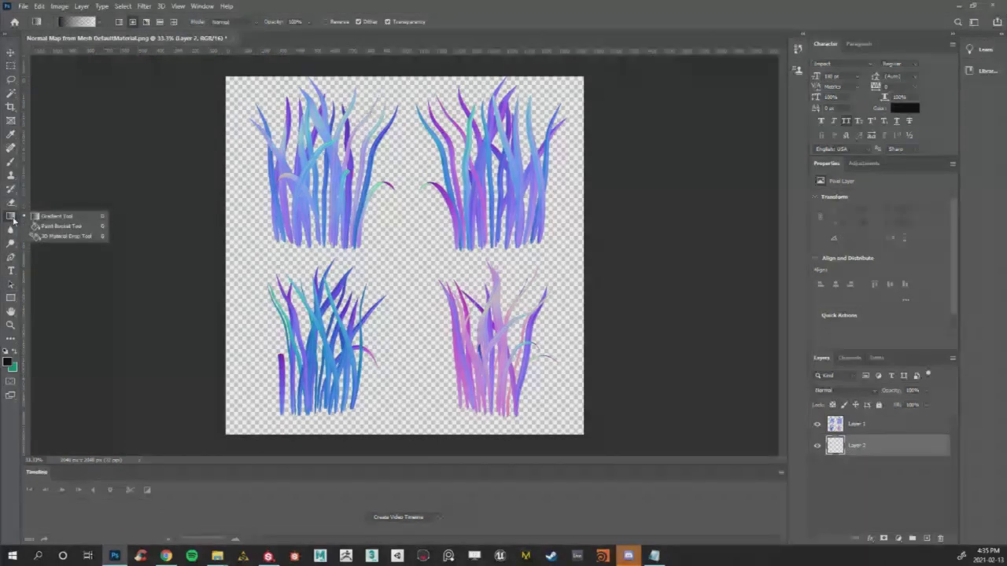
pyautogui.click(61, 225)
pyautogui.click(318, 251)
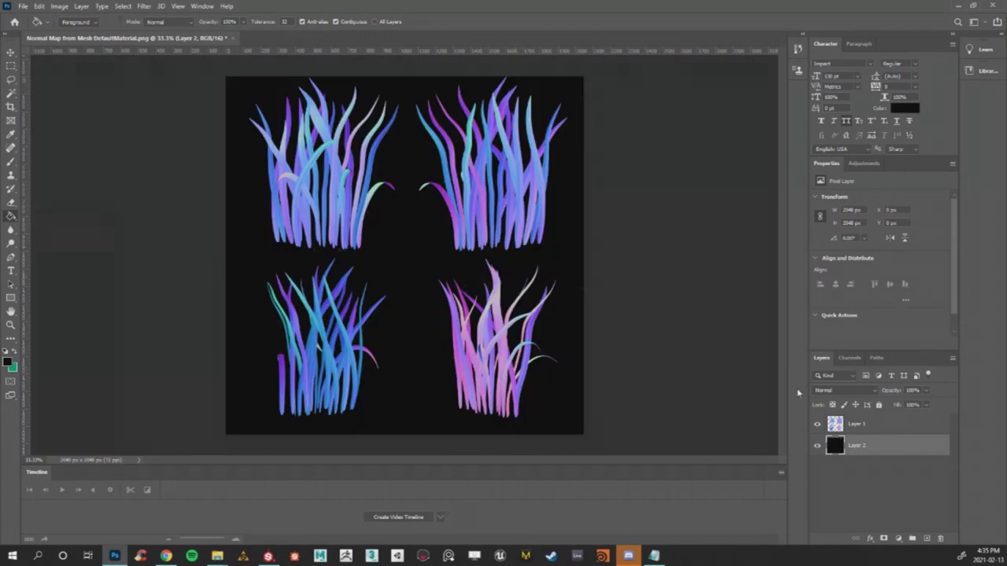
# Apply a white Color Overlay layer style to the grass on Layer 1.
pyautogui.click(861, 425)
pyautogui.rightClick(860, 426)
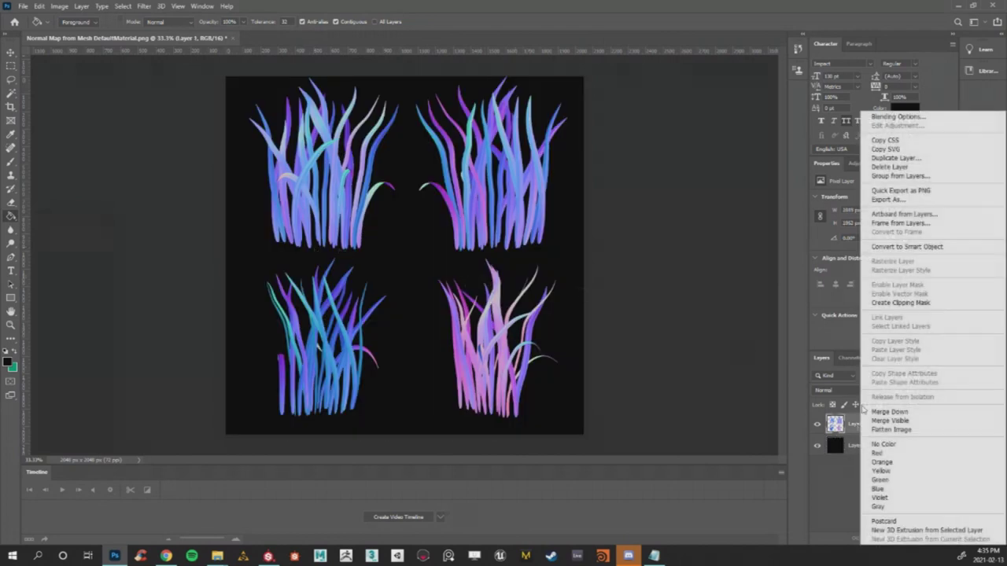
pyautogui.click(871, 117)
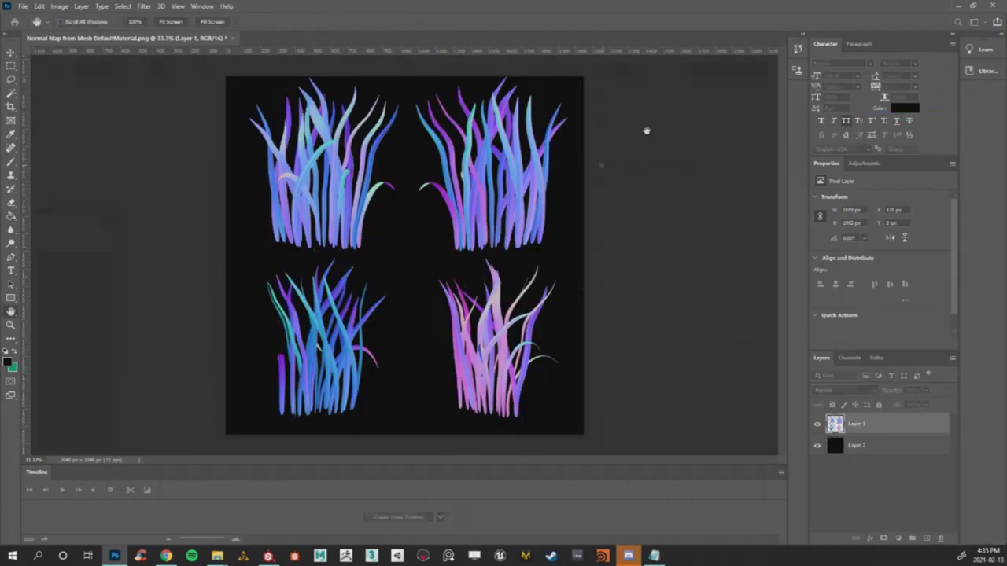
pyautogui.moveTo(667, 244); pyautogui.dragTo(430, 145)
pyautogui.click(378, 292)
pyautogui.click(398, 292)
pyautogui.click(737, 170)
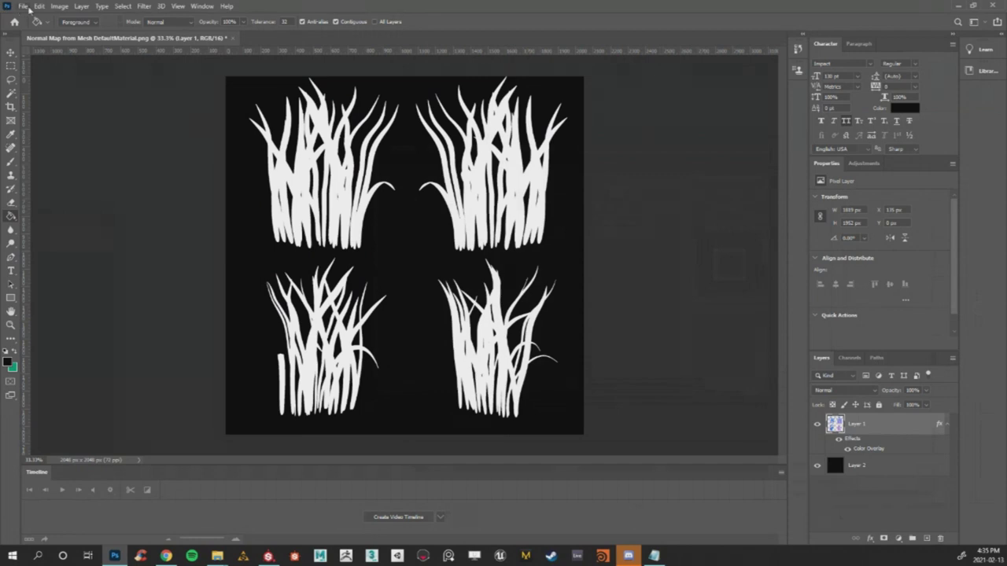
# Save the mask to the computer's Desktop as a JPEG named Grass Opacity and place its icon beneath the normal map file.
pyautogui.click(23, 6)
pyautogui.click(47, 132)
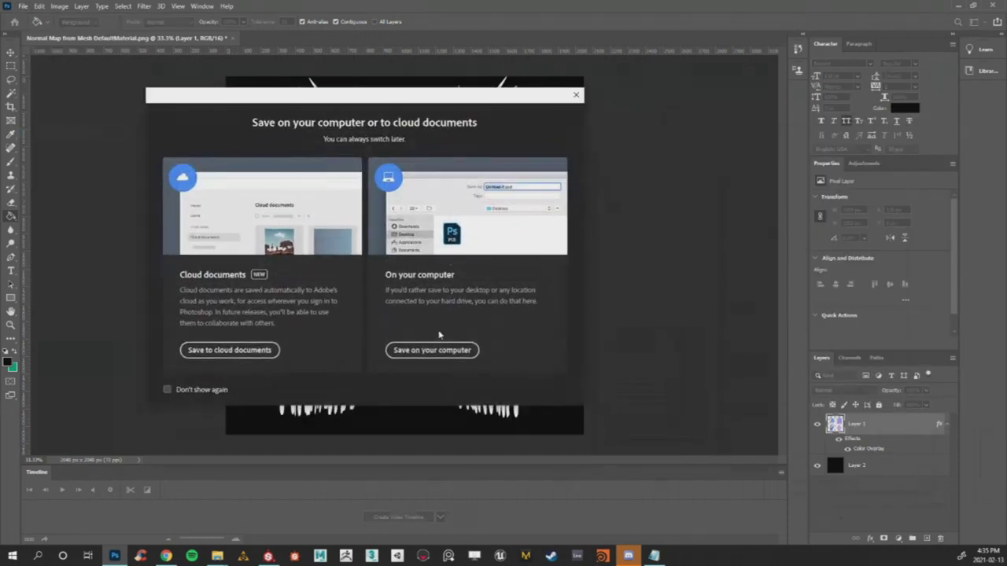
pyautogui.click(433, 349)
pyautogui.click(43, 81)
pyautogui.click(117, 425)
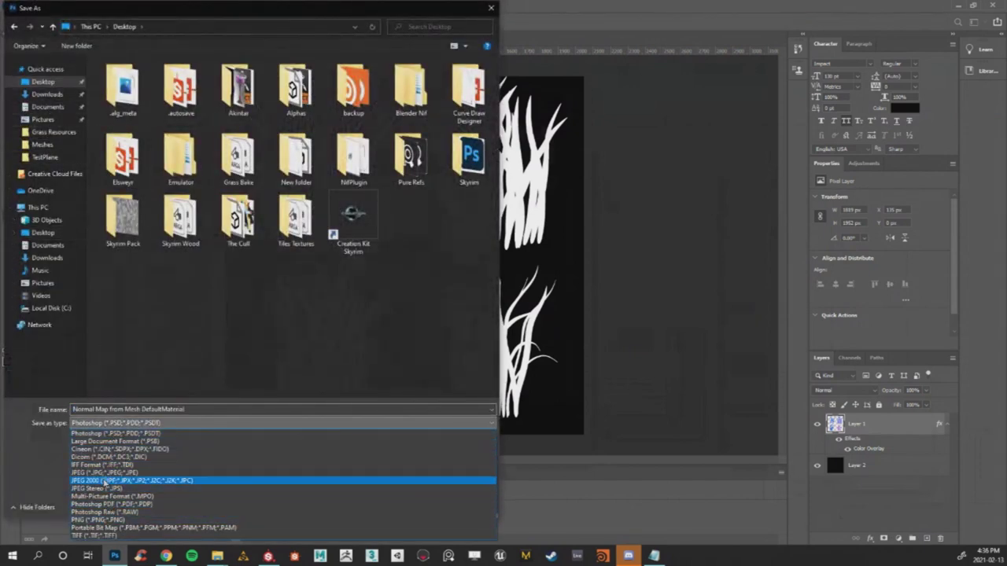
pyautogui.click(107, 472)
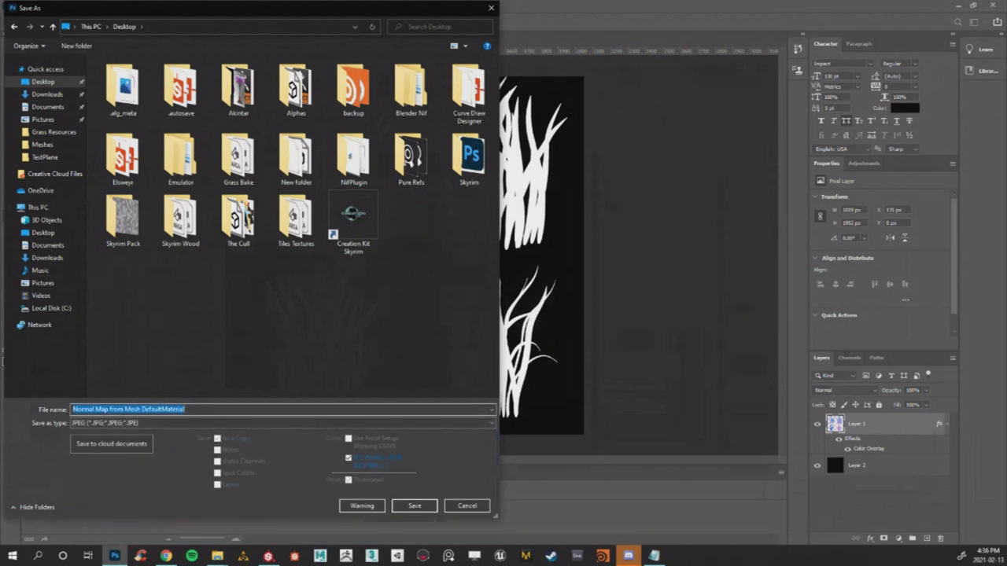
pyautogui.write('Grass Opacity')
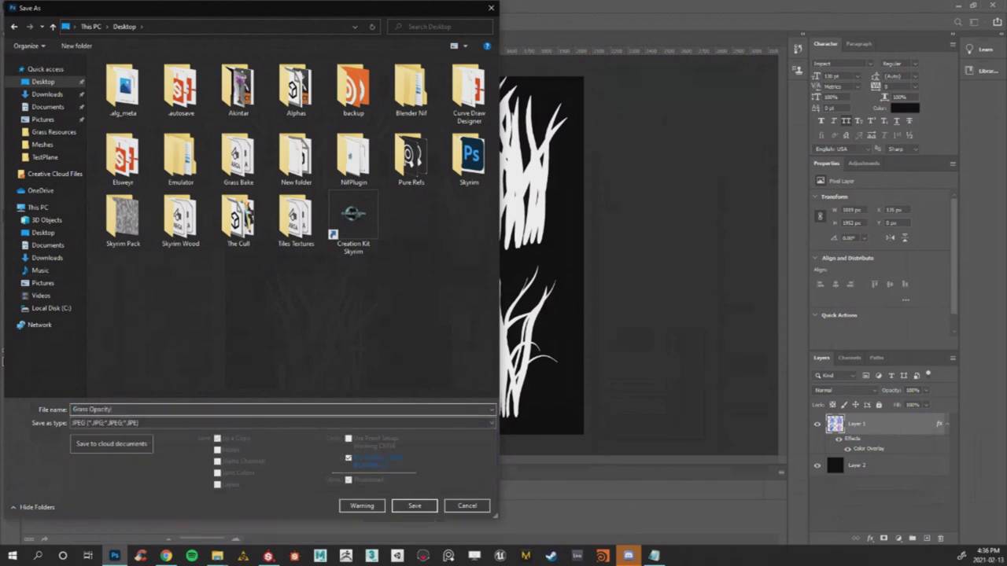
pyautogui.click(416, 505)
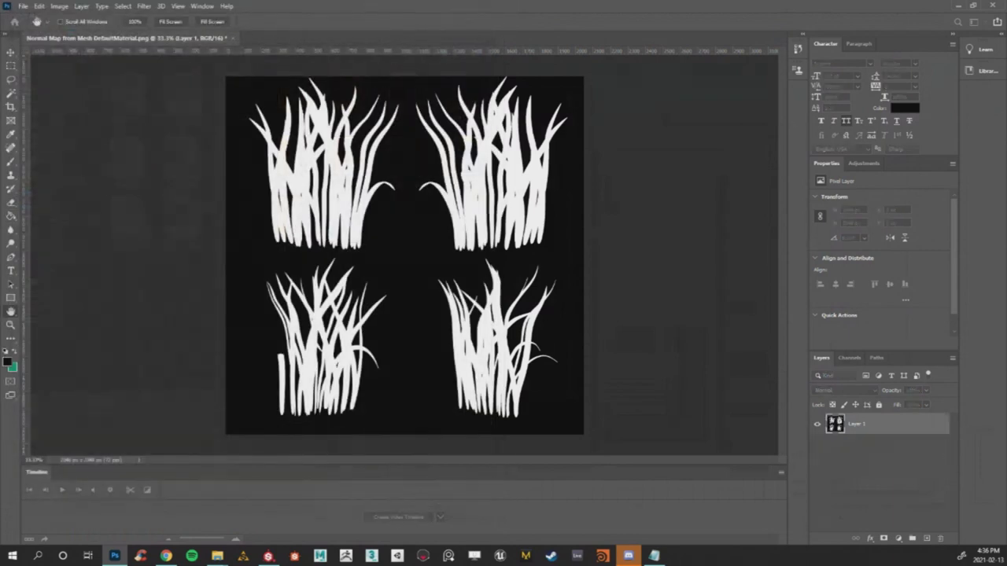
pyautogui.click(469, 133)
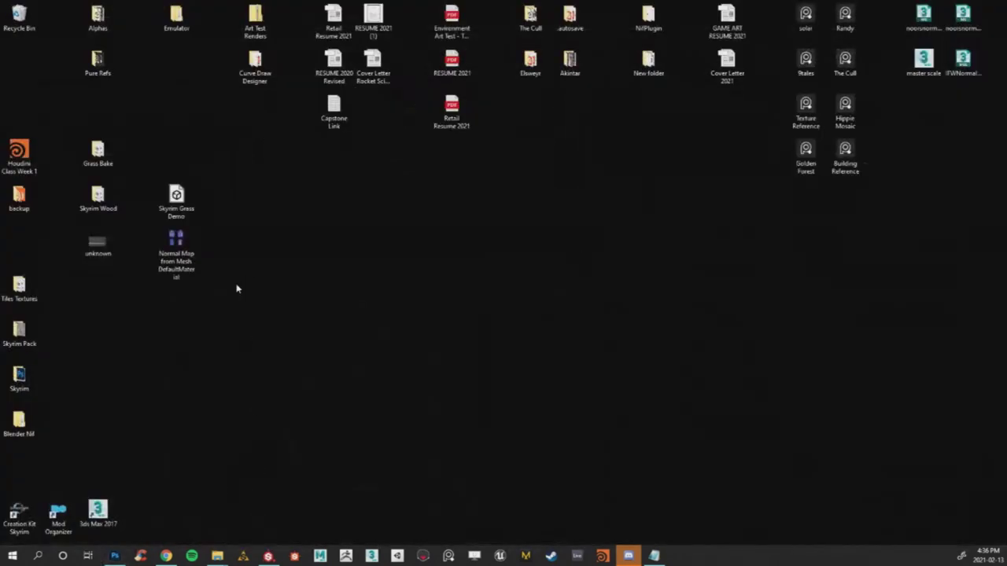
pyautogui.moveTo(809, 445); pyautogui.dragTo(178, 288)
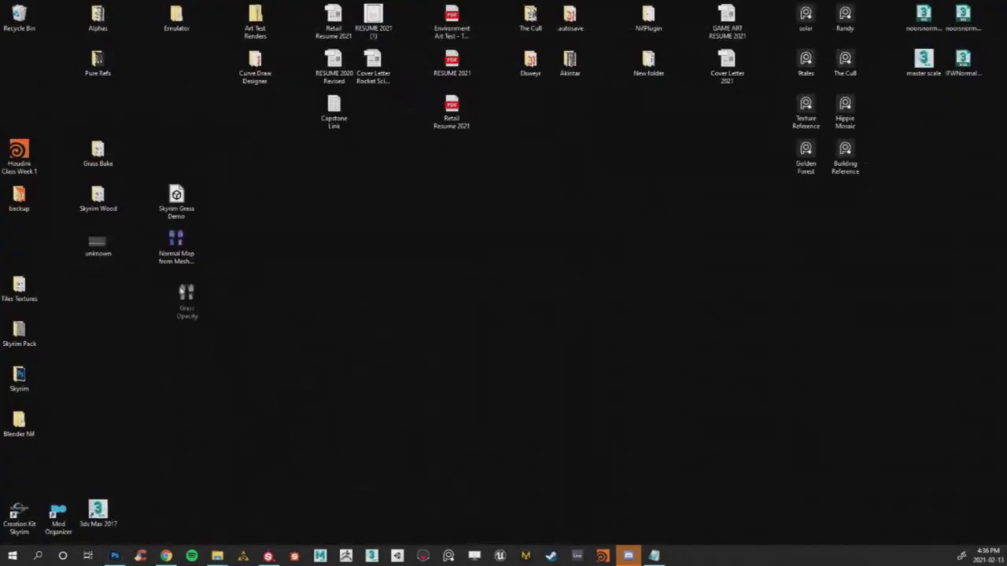
# Switch to Substance Painter and set the main shader to pbr-metal-rough-with-alpha-blending.
pyautogui.click(269, 556)
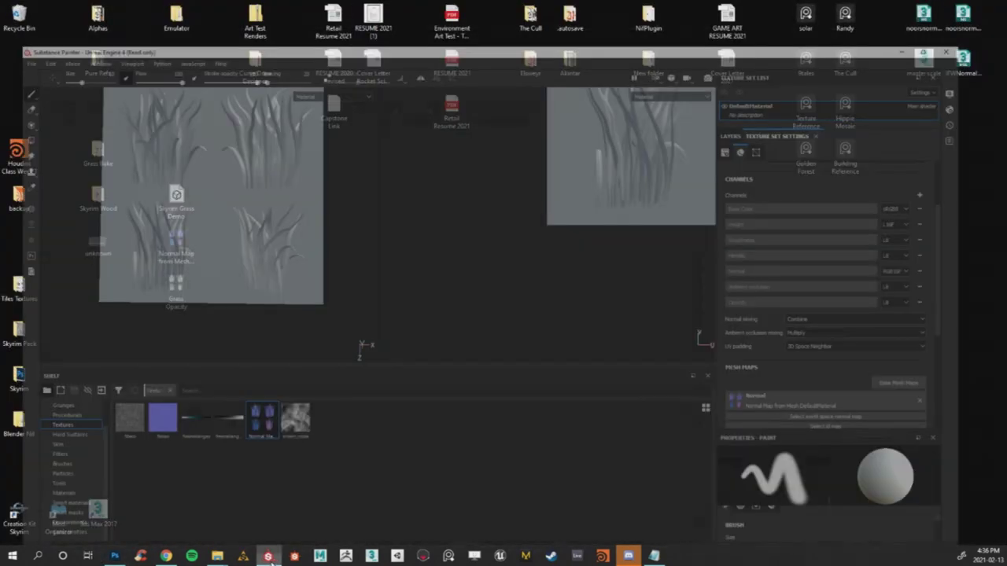
pyautogui.click(997, 68)
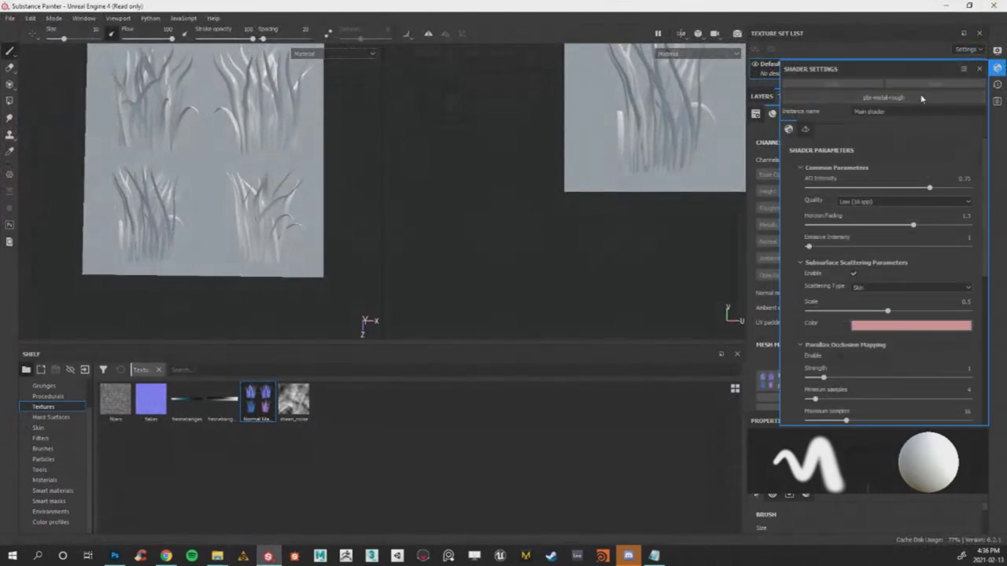
pyautogui.click(925, 104)
pyautogui.click(902, 203)
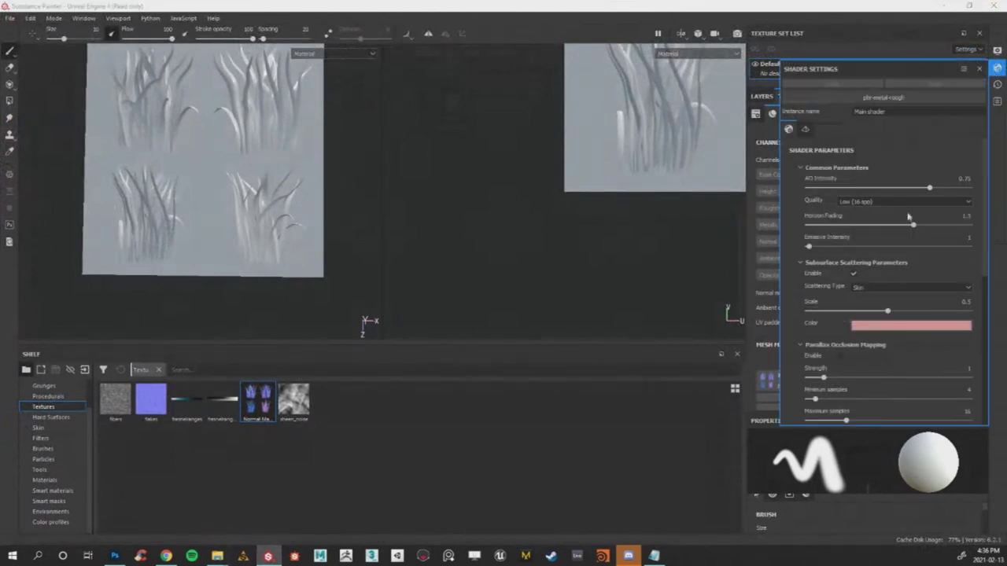
pyautogui.click(940, 97)
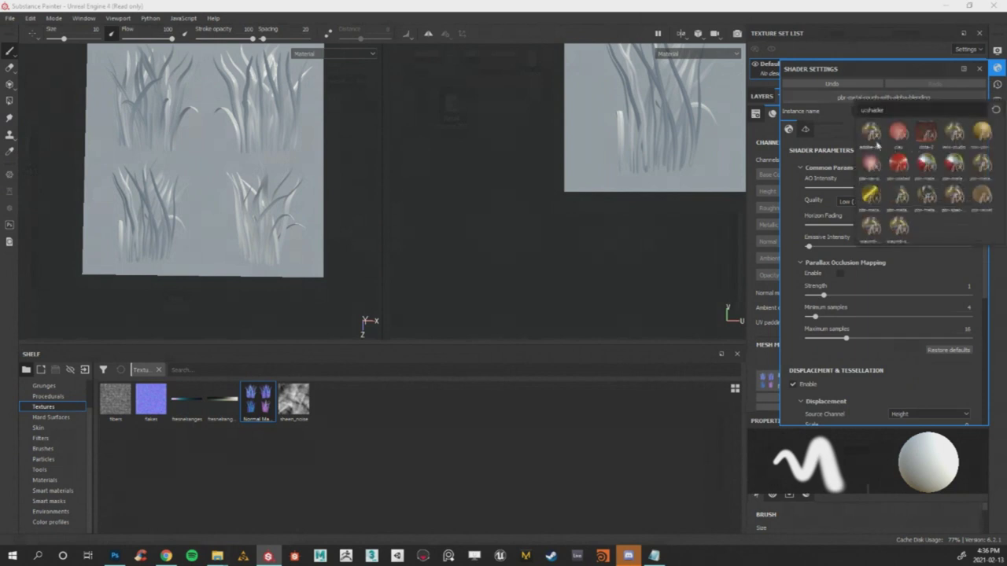
pyautogui.moveTo(901, 199)
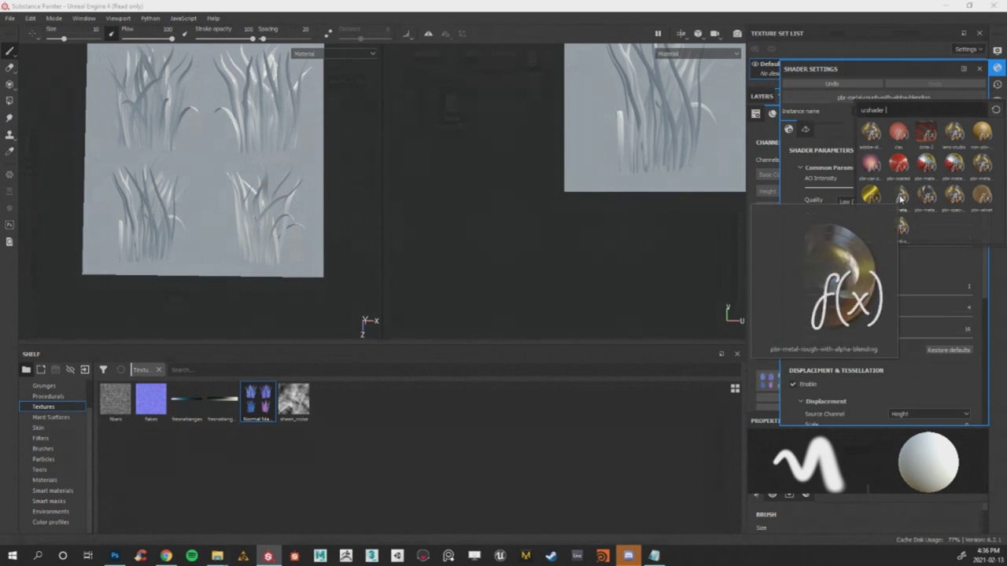
pyautogui.moveTo(941, 192)
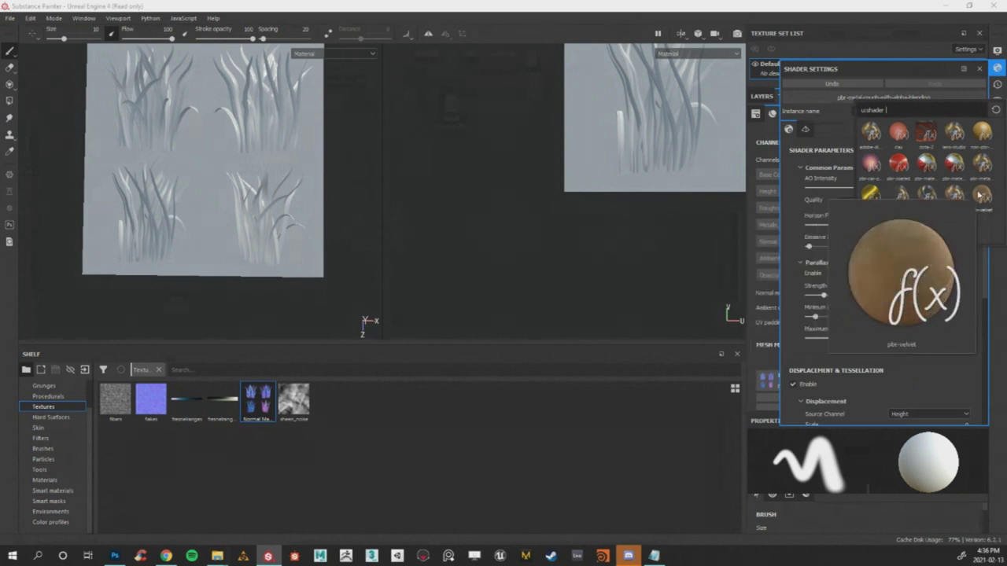
pyautogui.moveTo(961, 146)
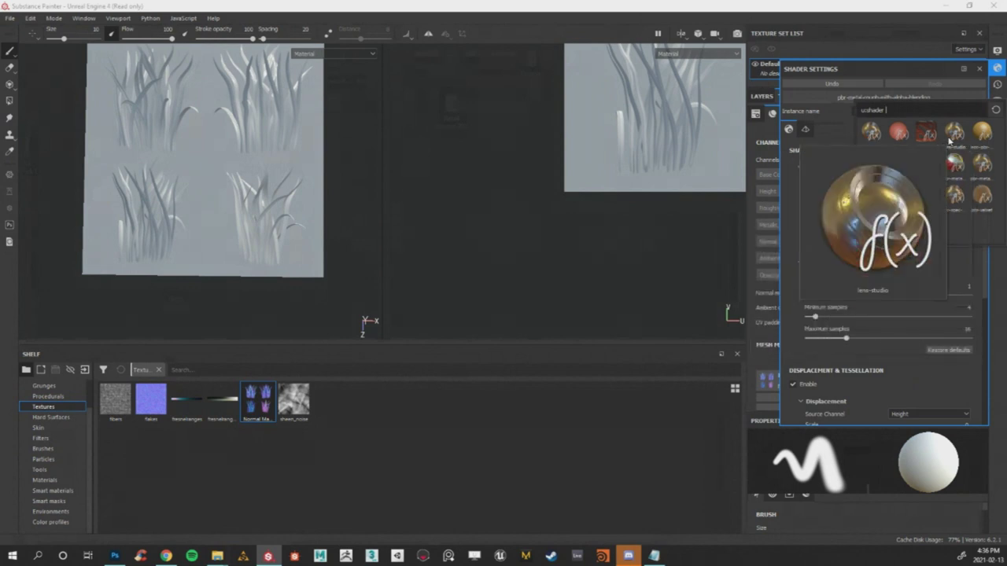
pyautogui.moveTo(929, 176)
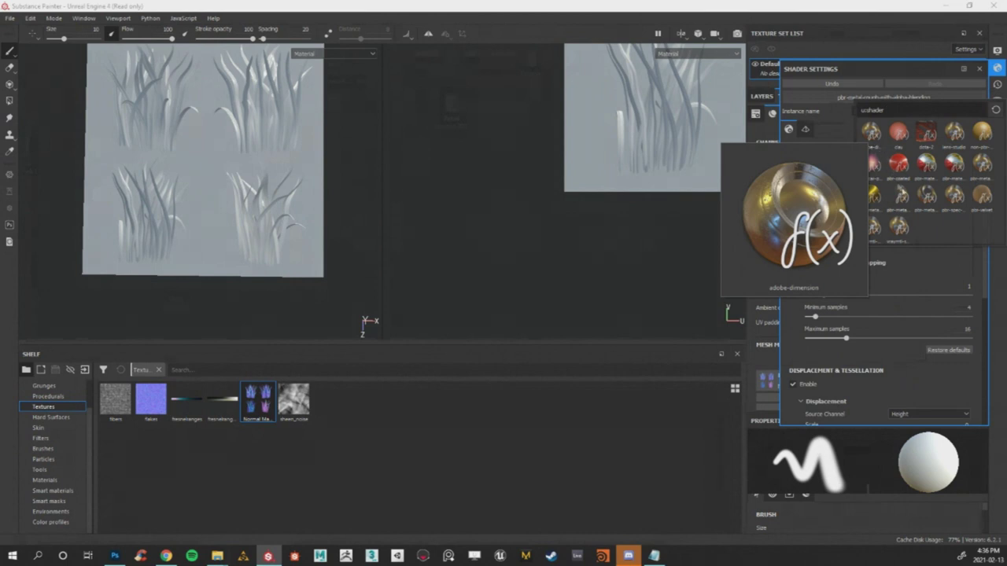
pyautogui.click(903, 196)
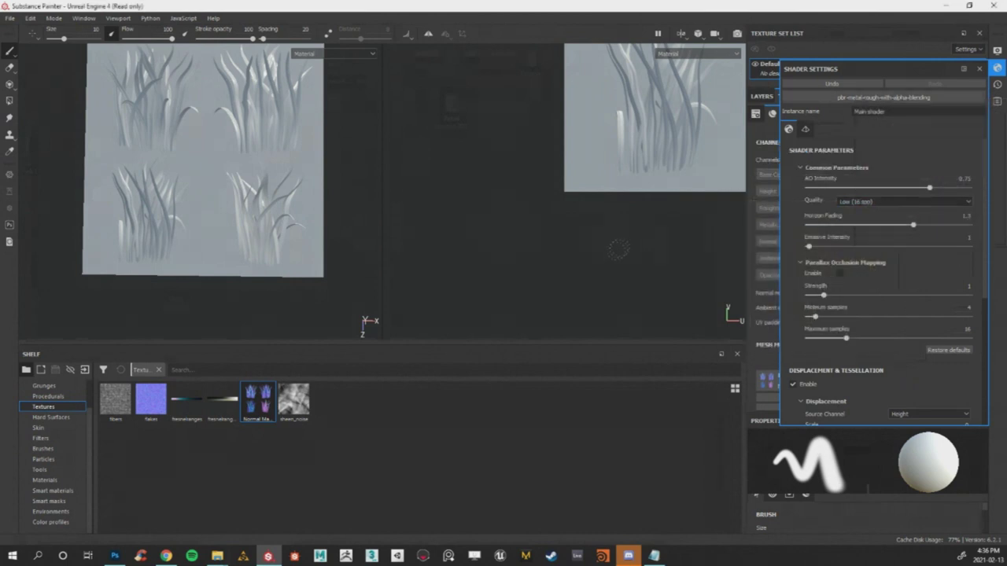
pyautogui.click(978, 71)
# Add a fill layer above Layer 1 in the layer stack.
pyautogui.scroll(-5, 845, 267)
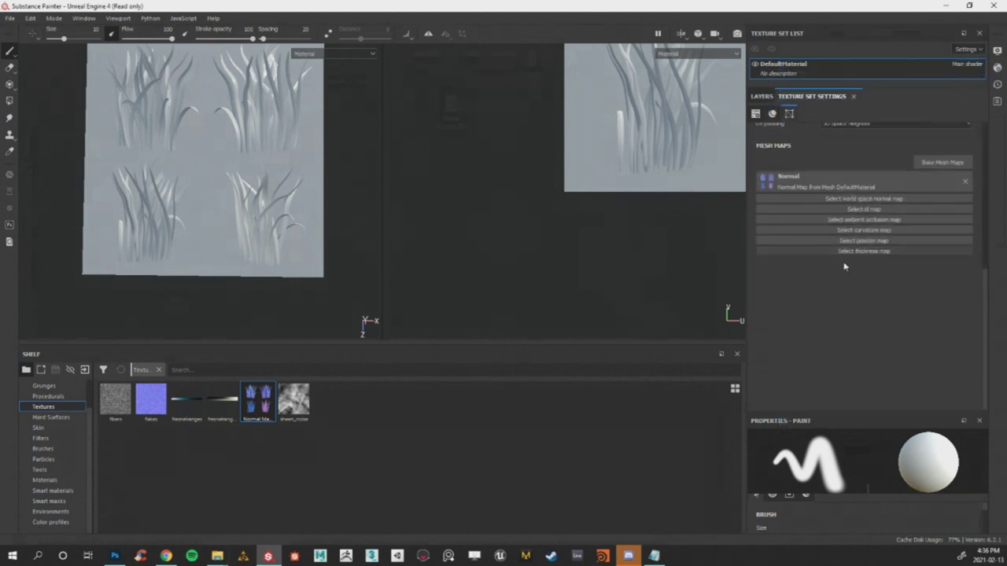
pyautogui.scroll(5, 844, 266)
pyautogui.click(761, 96)
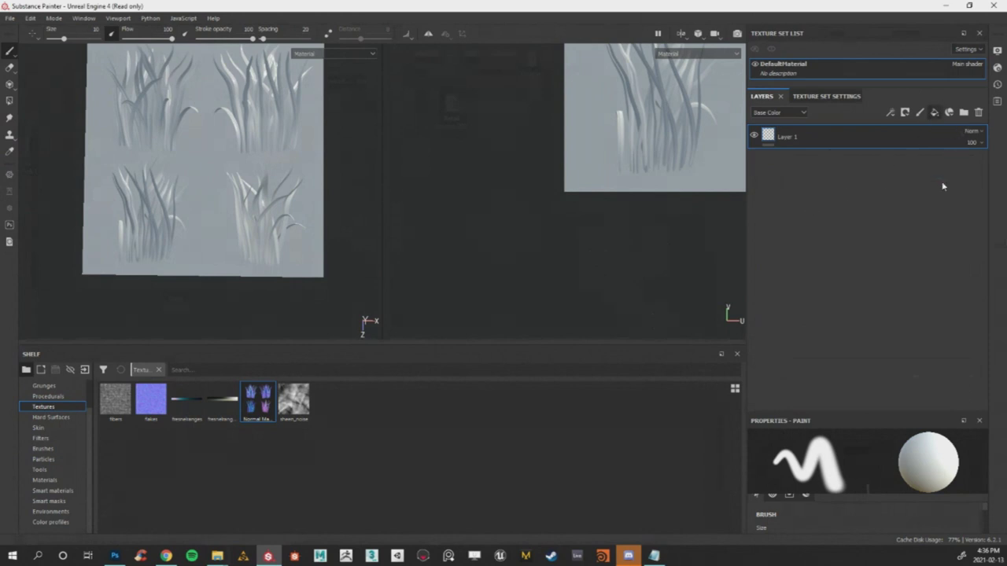
pyautogui.click(934, 113)
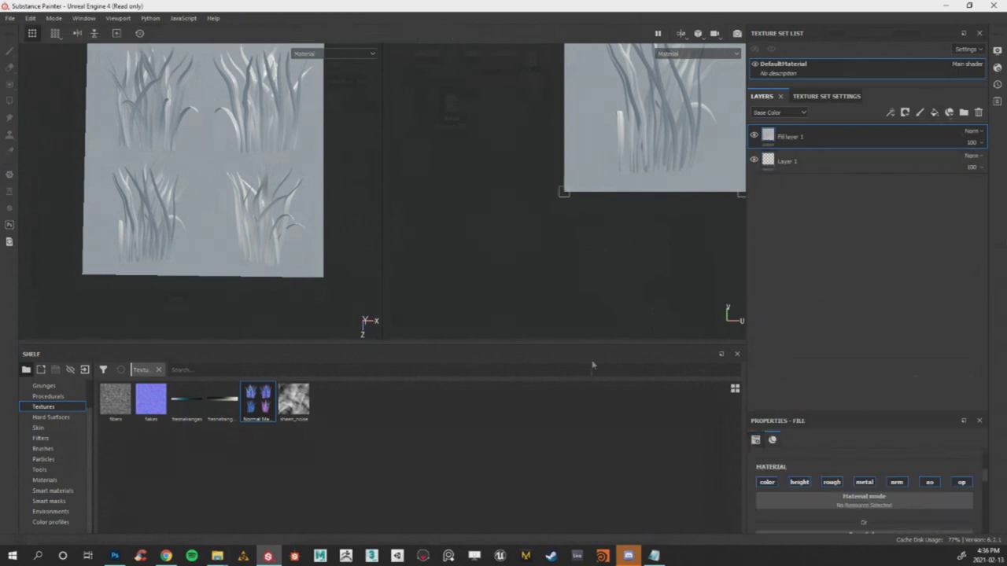
# Import Grass Opacity.jpg from the Desktop as an alpha into the current session.
pyautogui.click(11, 17)
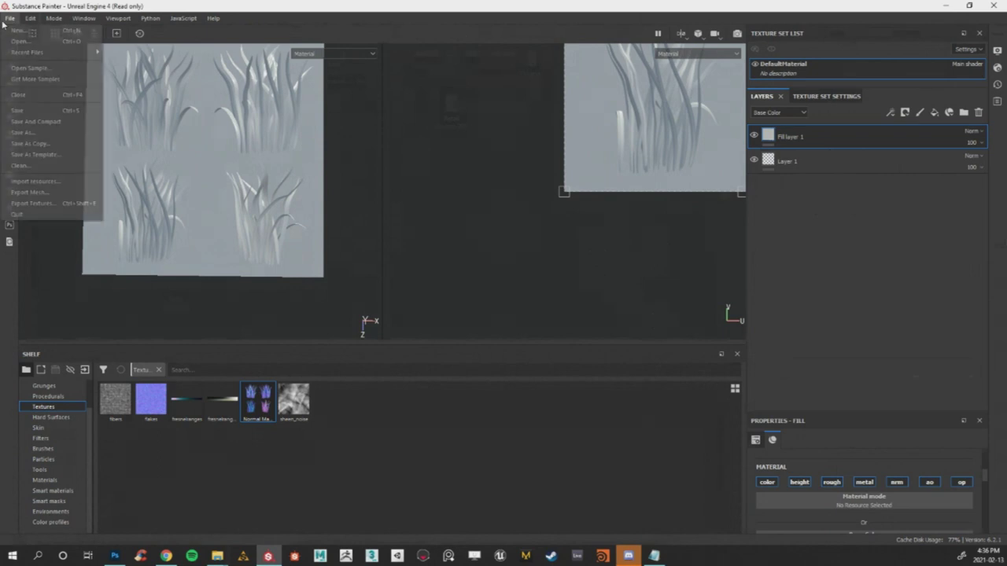
pyautogui.click(33, 181)
pyautogui.click(560, 137)
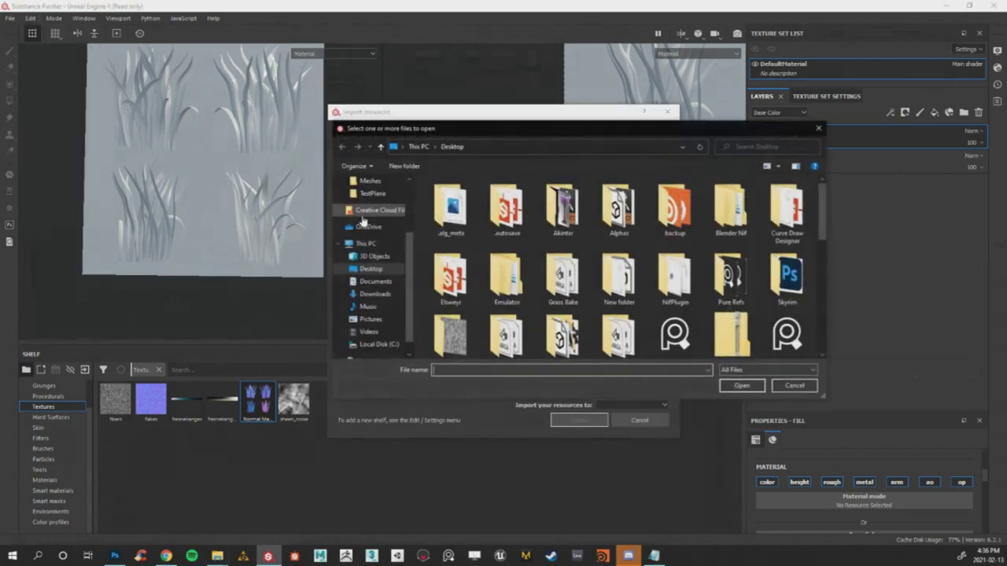
pyautogui.scroll(-2, 657, 302)
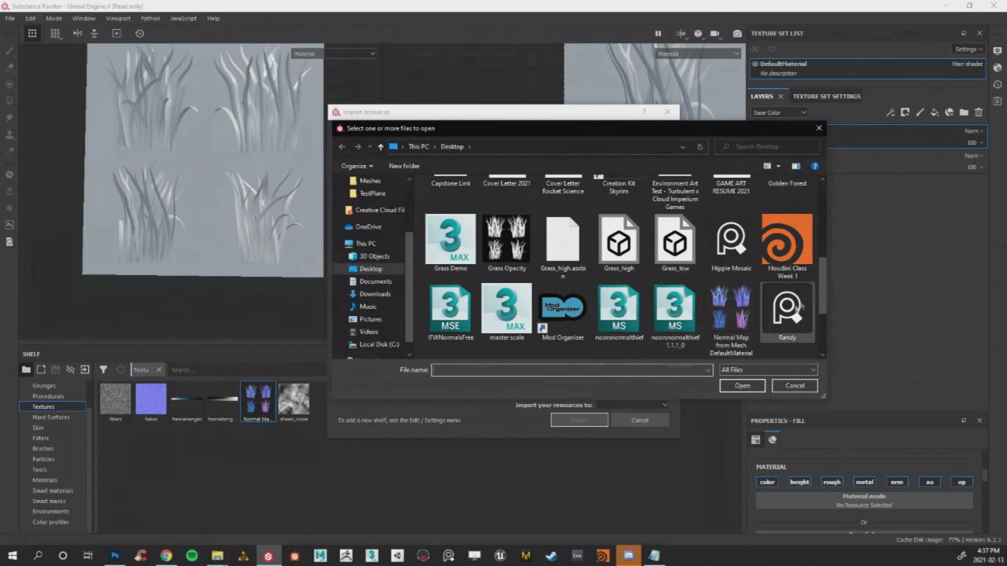
pyautogui.click(507, 240)
pyautogui.click(742, 386)
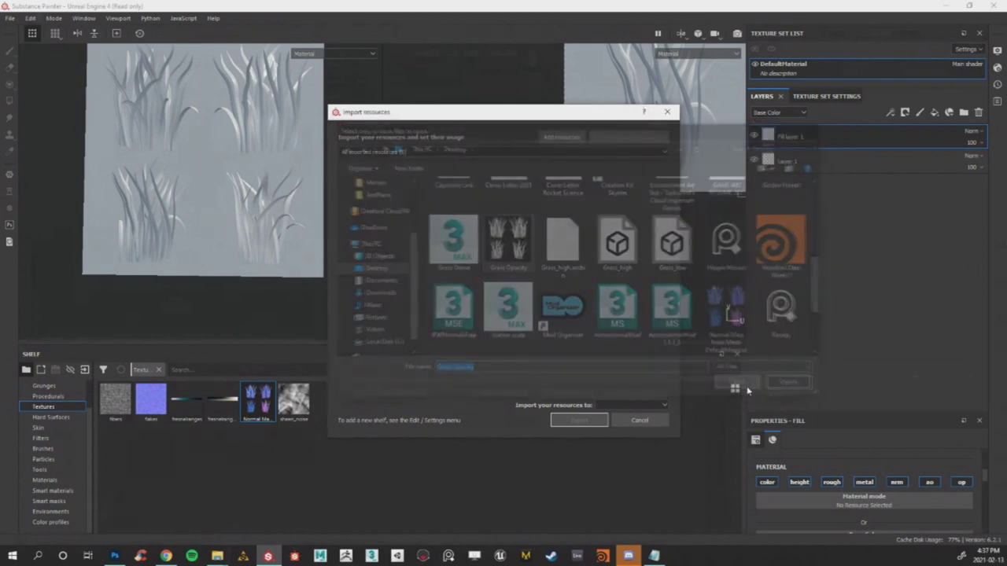
pyautogui.click(660, 169)
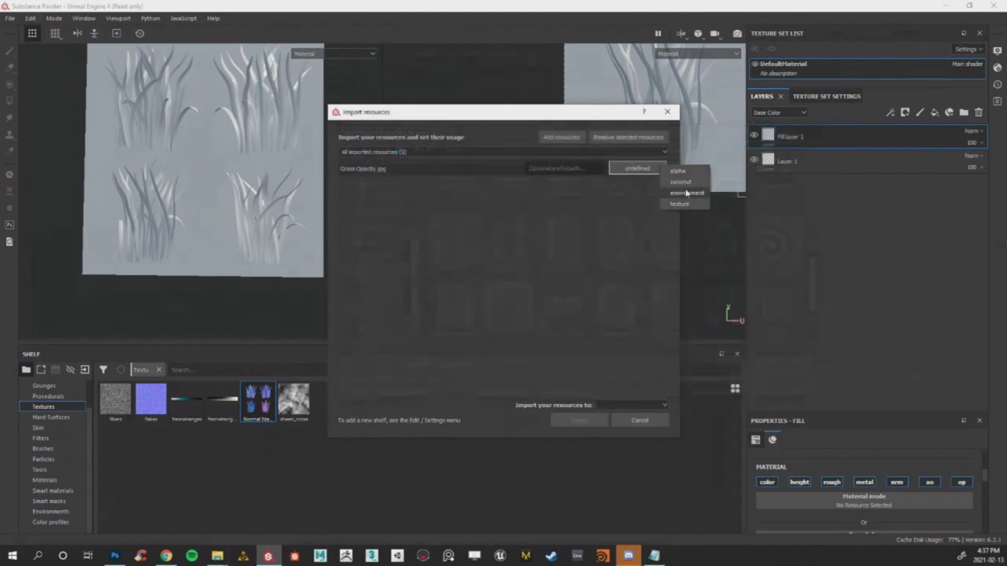
pyautogui.click(679, 172)
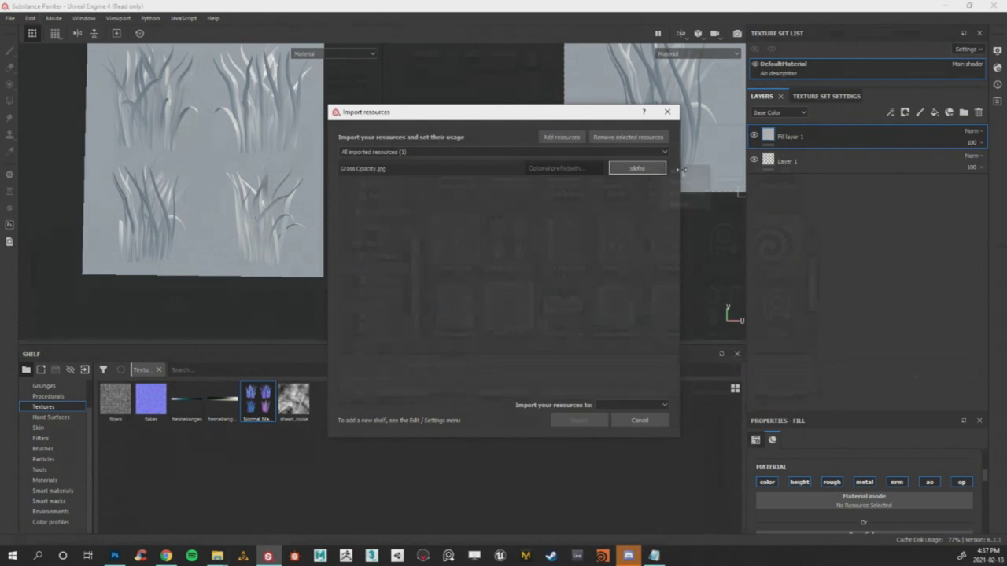
pyautogui.click(649, 404)
pyautogui.click(619, 418)
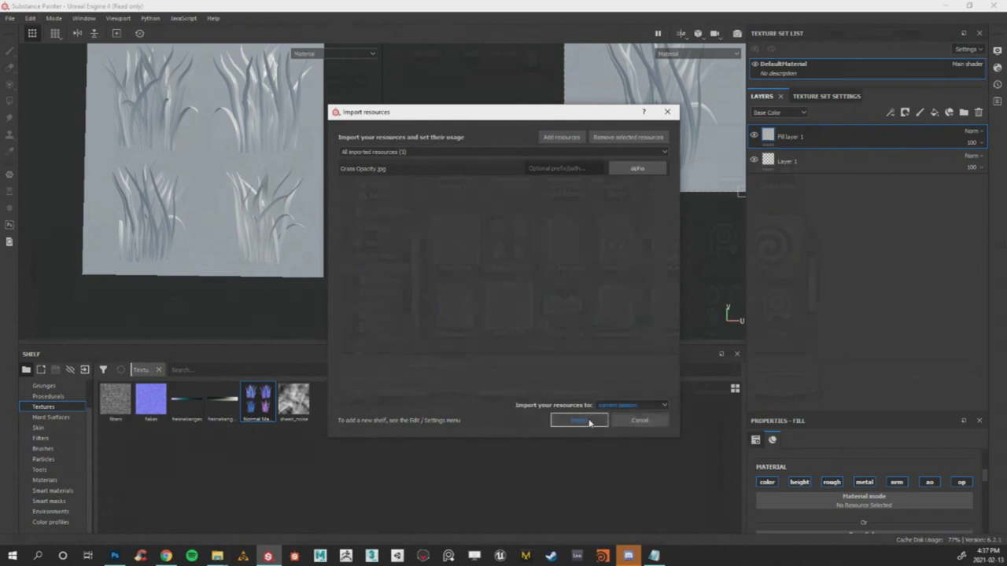
pyautogui.click(589, 423)
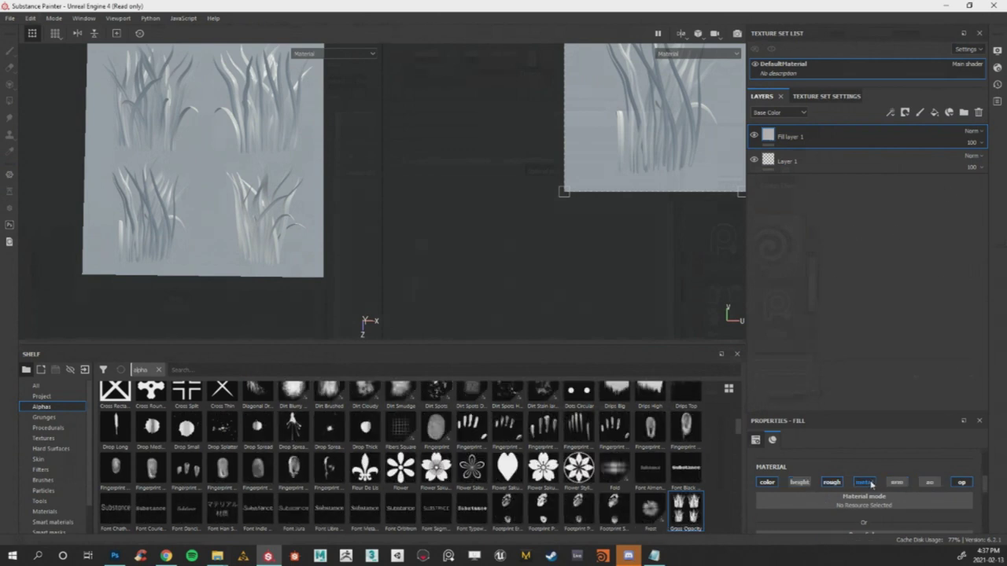
# Leave only the opacity channel active on the fill layer and assign the Grass Opacity alpha to it.
pyautogui.scroll(-2, 834, 498)
pyautogui.moveTo(688, 513); pyautogui.dragTo(894, 498)
pyautogui.scroll(2, 250, 108)
pyautogui.scroll(-1, 272, 157)
pyautogui.scroll(2, 272, 156)
# Enlarge the 3D viewport and examine the four grass clumps on the plane from the front.
pyautogui.keyDown('alt'); pyautogui.moveTo(272, 155); pyautogui.dragTo(260, 115); pyautogui.keyUp('alt')
pyautogui.moveTo(320, 205)
pyautogui.keyDown('alt'); pyautogui.mouseDown()
pyautogui.moveTo(272, 112)
pyautogui.moveTo(308, 191)
pyautogui.moveTo(306, 157)
pyautogui.moveTo(150, 101)
pyautogui.moveTo(353, 194)
pyautogui.moveTo(308, 199)
pyautogui.moveTo(318, 206)
pyautogui.mouseUp(); pyautogui.keyUp('alt')
pyautogui.moveTo(312, 344); pyautogui.dragTo(312, 411)
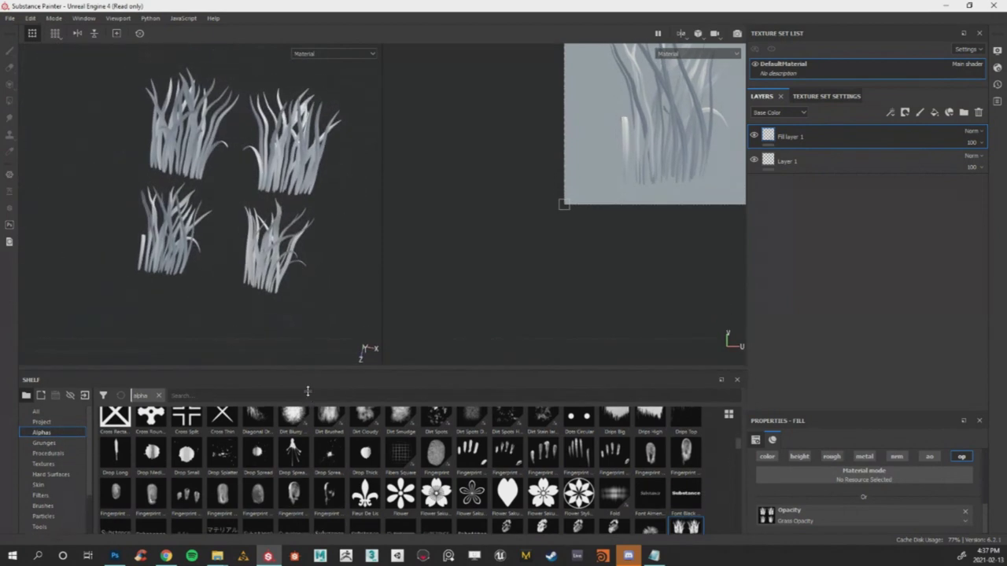
pyautogui.moveTo(382, 199); pyautogui.dragTo(446, 202)
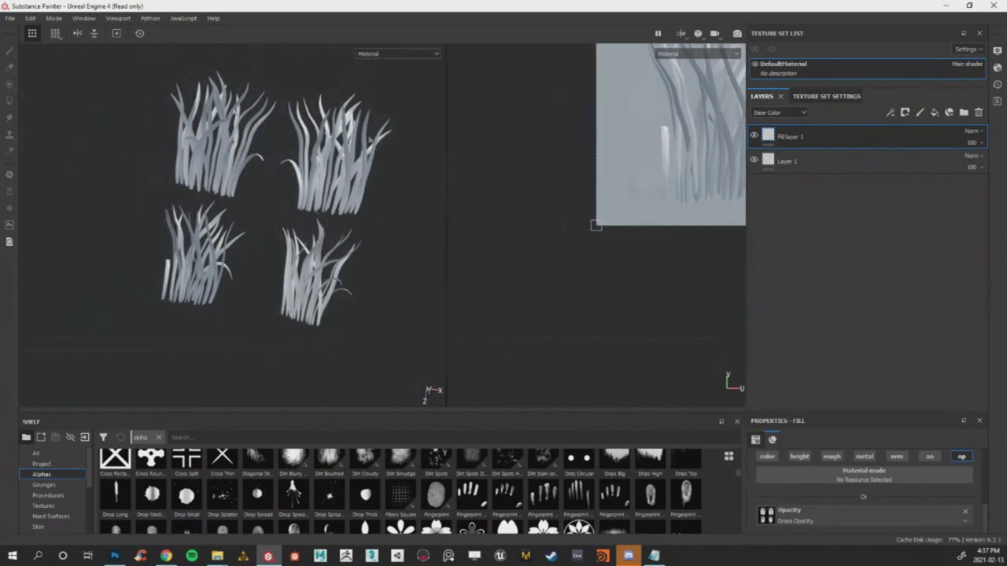
pyautogui.keyDown('alt'); pyautogui.moveTo(285, 118); pyautogui.dragTo(186, 126); pyautogui.keyUp('alt')
pyautogui.keyDown('alt'); pyautogui.moveTo(247, 140); pyautogui.dragTo(215, 185, button='middle'); pyautogui.keyUp('alt')
pyautogui.scroll(-2, 236, 189)
pyautogui.scroll(3, 239, 187)
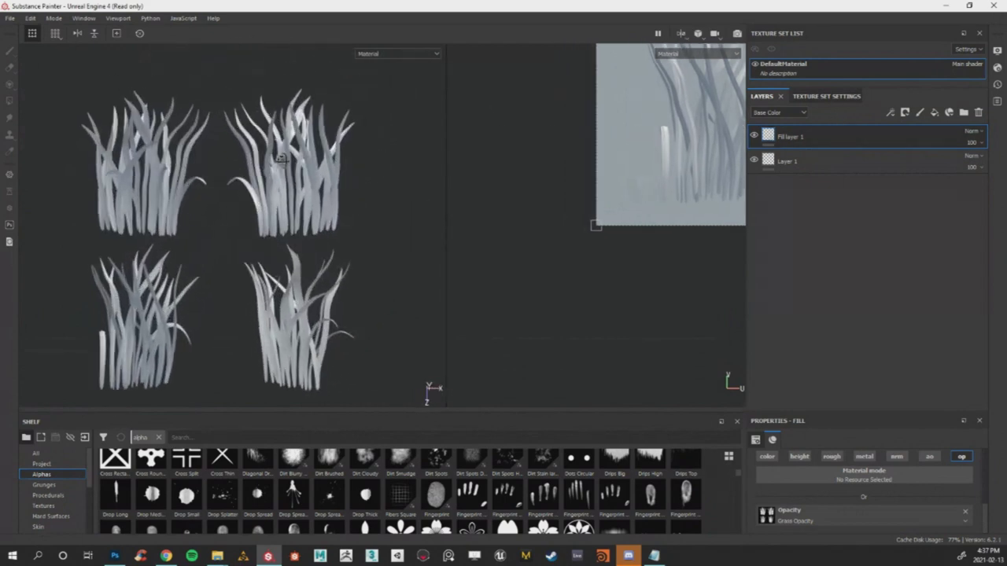
# Review the channels and mesh maps in the texture set settings, then return to the layer stack.
pyautogui.click(801, 97)
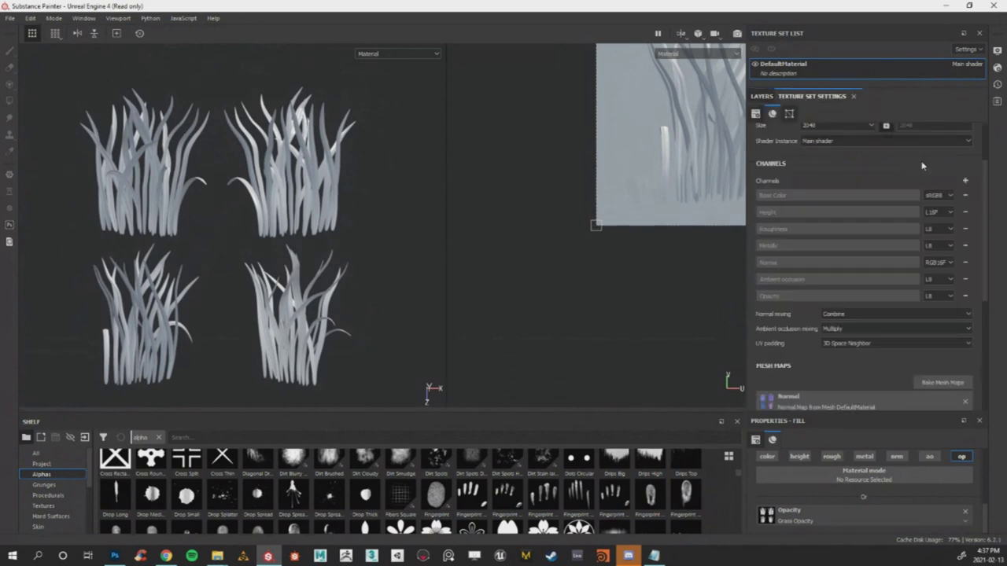
pyautogui.scroll(-3, 889, 346)
pyautogui.scroll(2, 832, 198)
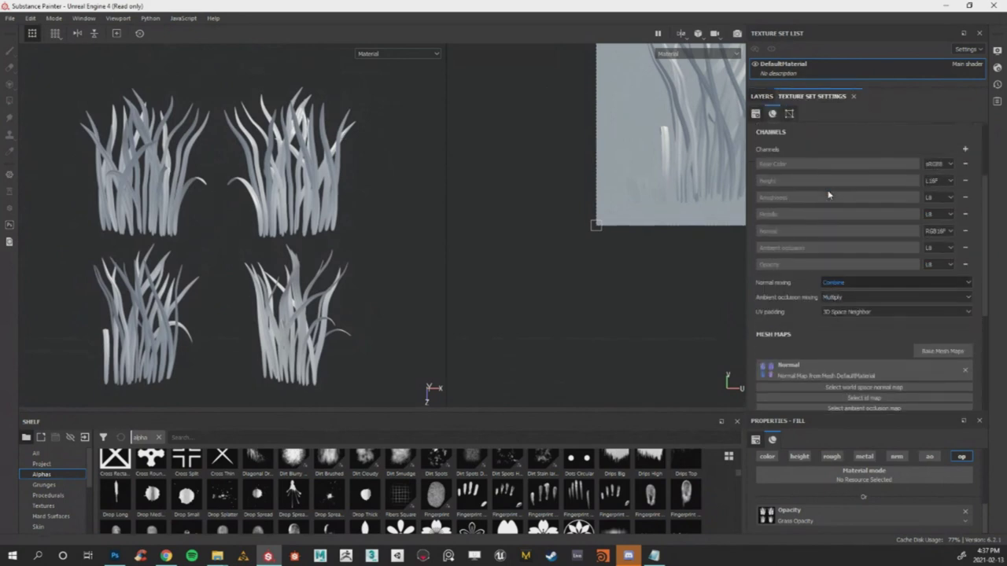
pyautogui.click(765, 97)
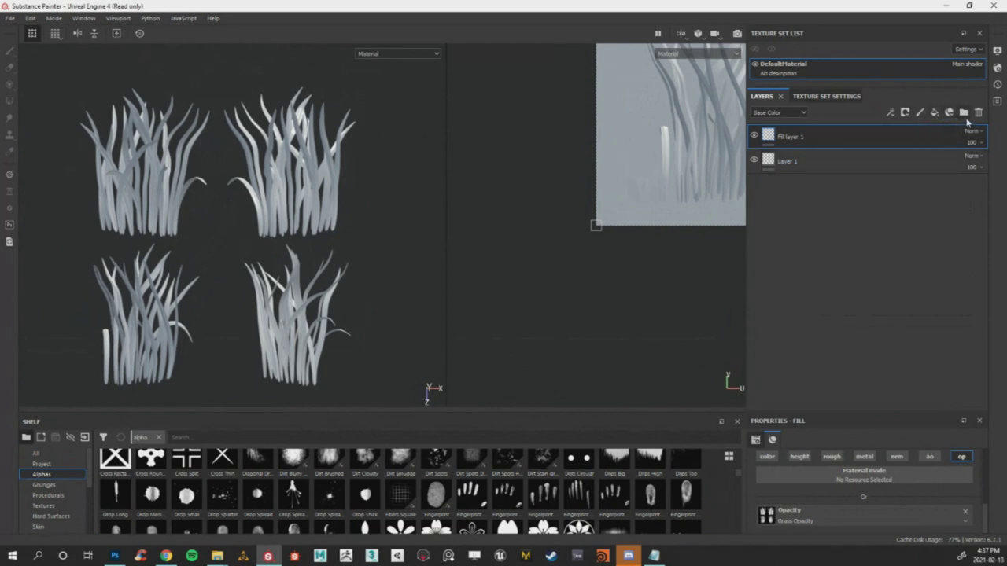
pyautogui.click(9, 17)
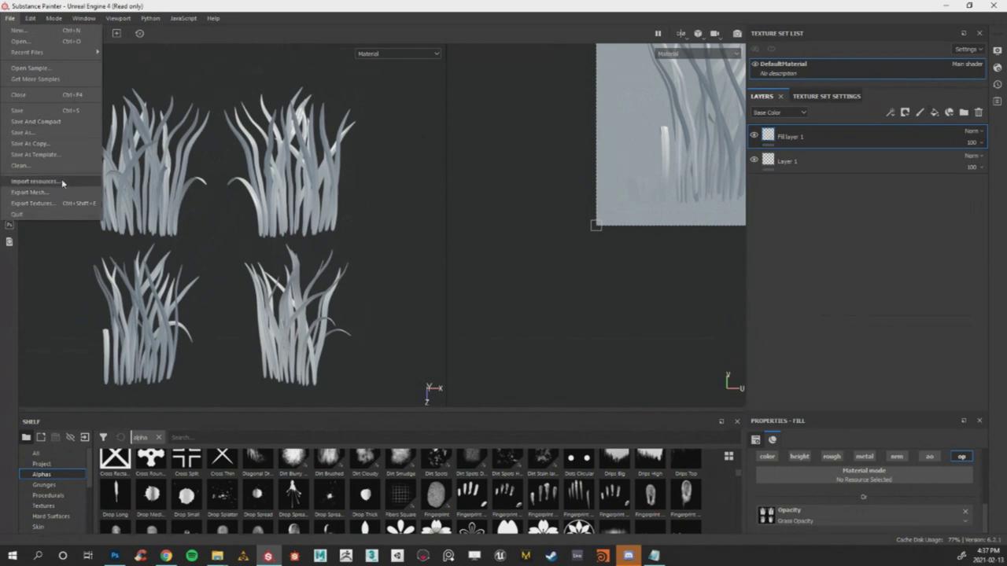
pyautogui.click(59, 205)
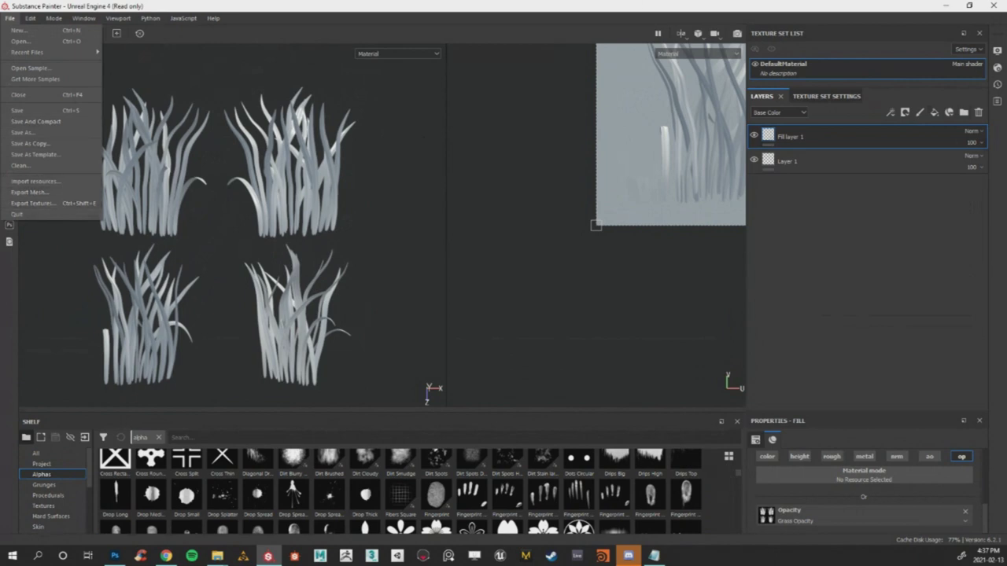
pyautogui.click(996, 68)
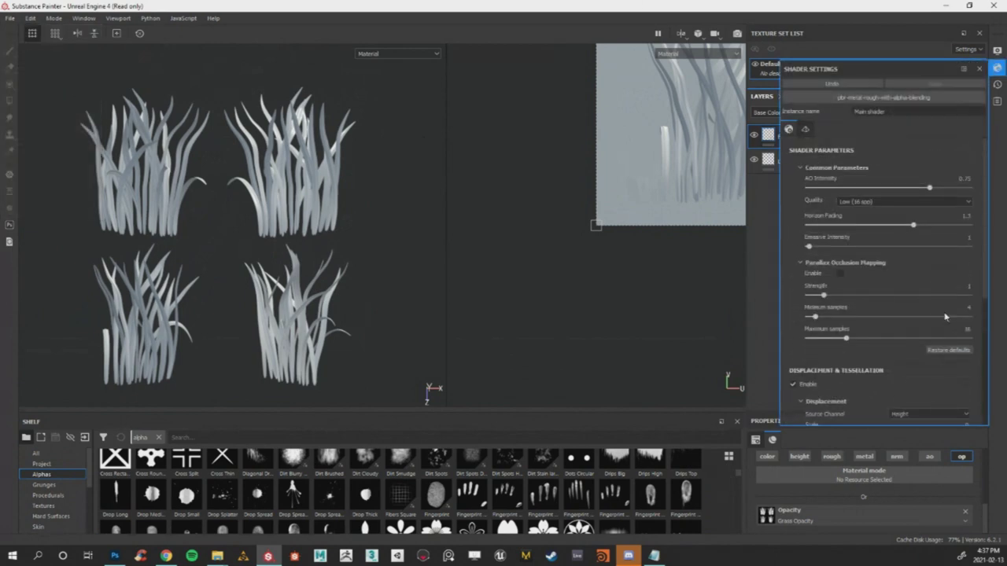
pyautogui.click(997, 68)
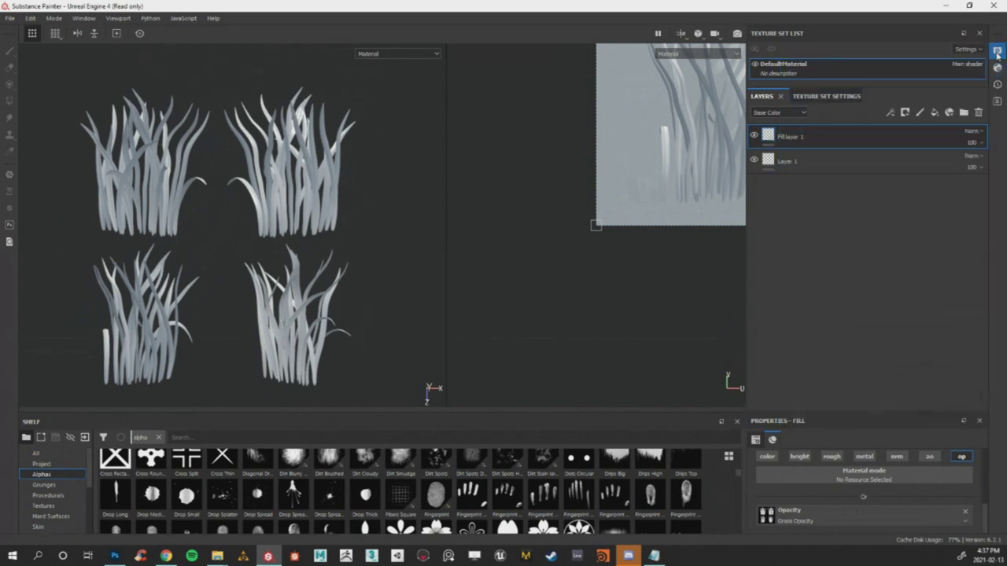
pyautogui.click(841, 95)
pyautogui.click(942, 351)
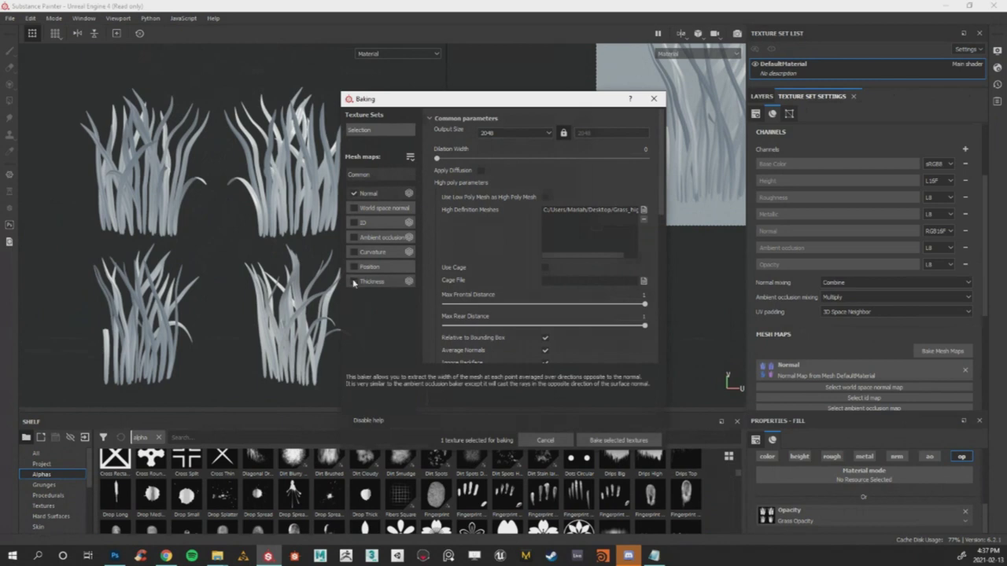
pyautogui.click(353, 281)
pyautogui.click(354, 267)
pyautogui.click(354, 252)
pyautogui.click(353, 236)
pyautogui.click(353, 207)
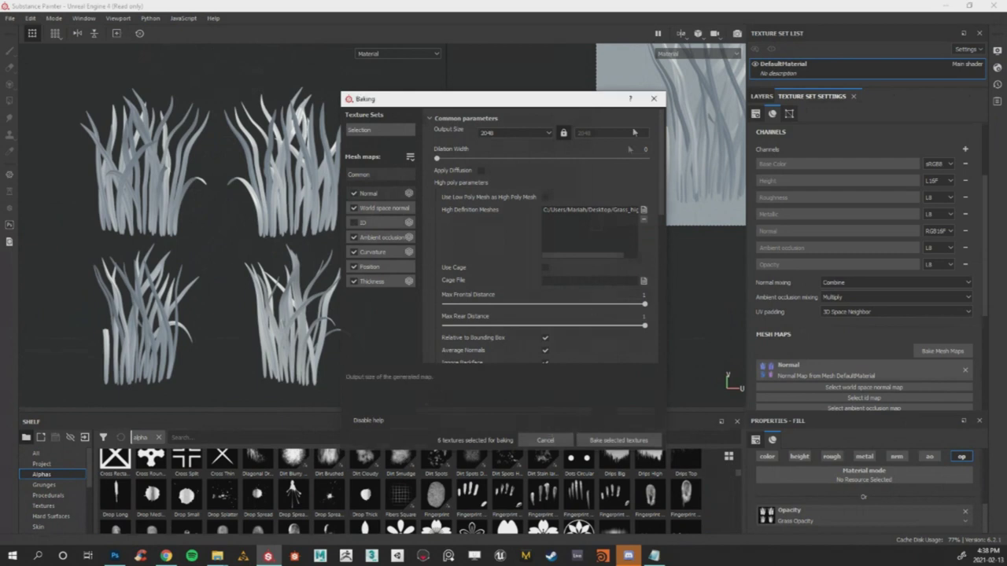
pyautogui.click(653, 98)
# Save the project to the Desktop as Grass Demo.
pyautogui.click(10, 18)
pyautogui.click(49, 124)
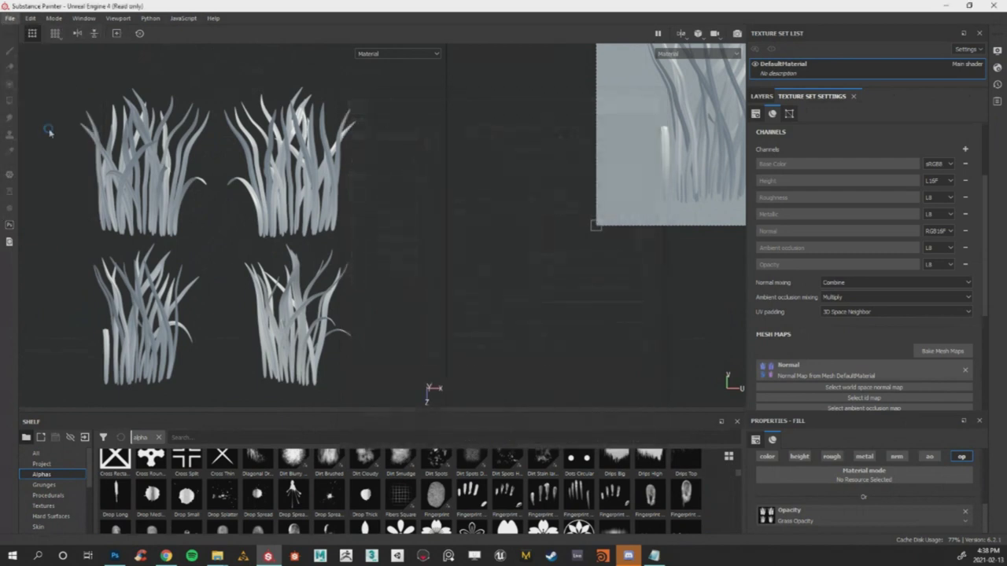
pyautogui.write('Grass Den')
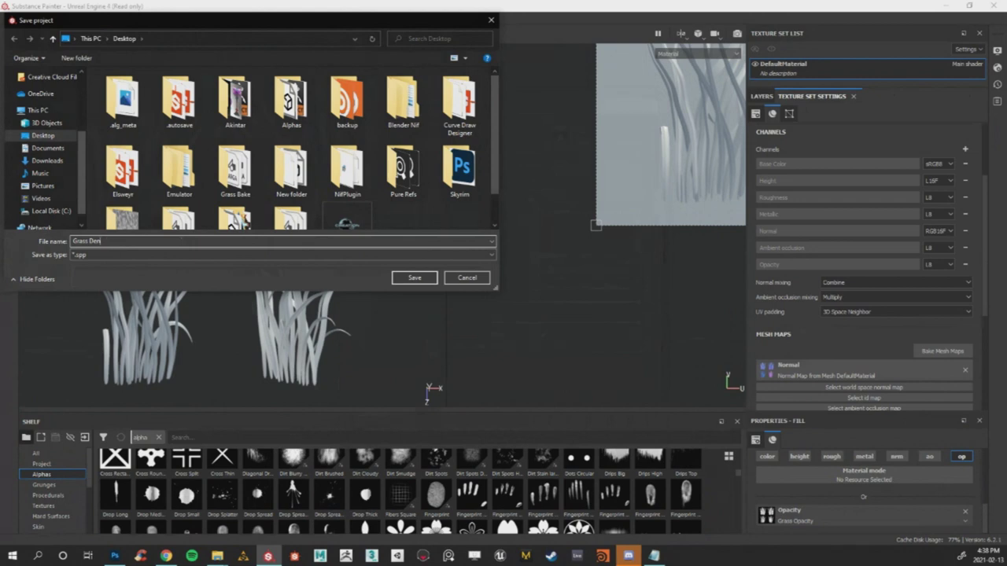
pyautogui.press('BackSpace')
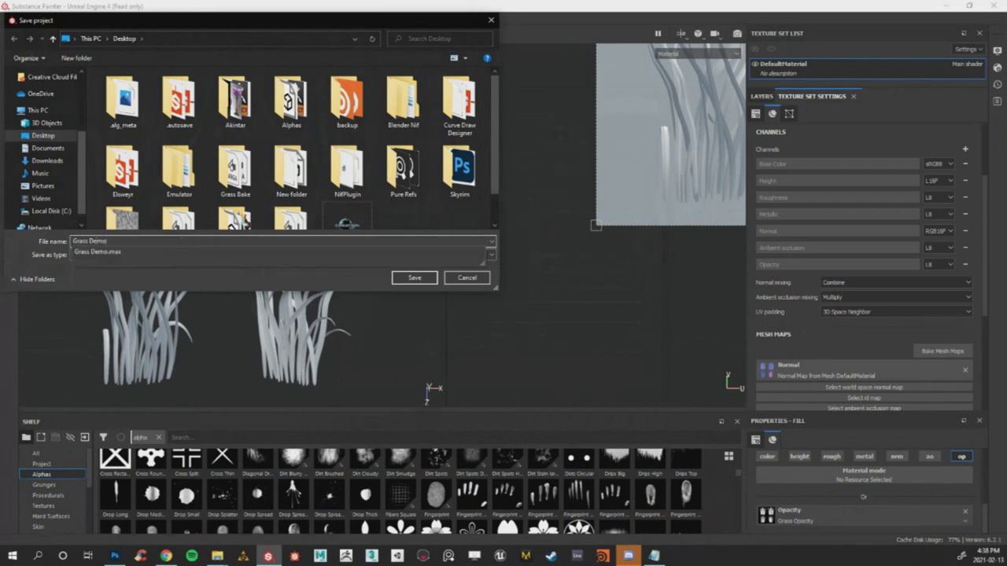
pyautogui.click(38, 139)
pyautogui.click(413, 280)
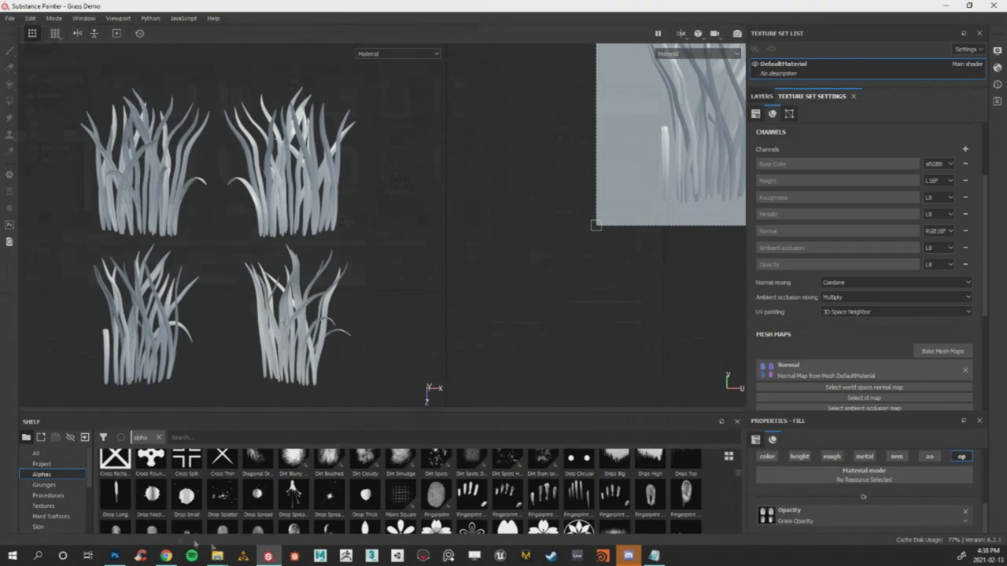
# Close the open File Explorer windows, including Grass Resources and Grass Bake.
pyautogui.moveTo(166, 556)
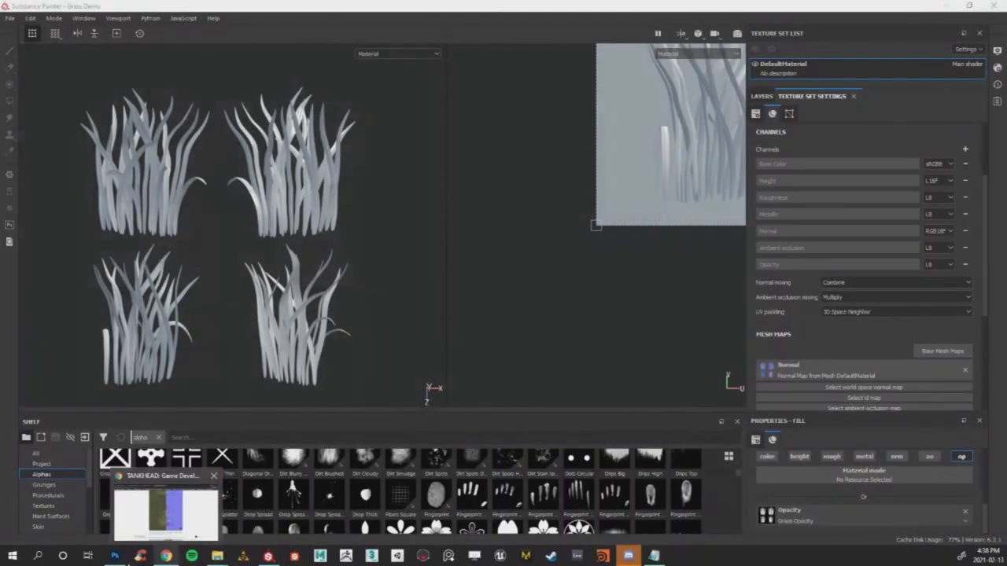
pyautogui.moveTo(115, 555)
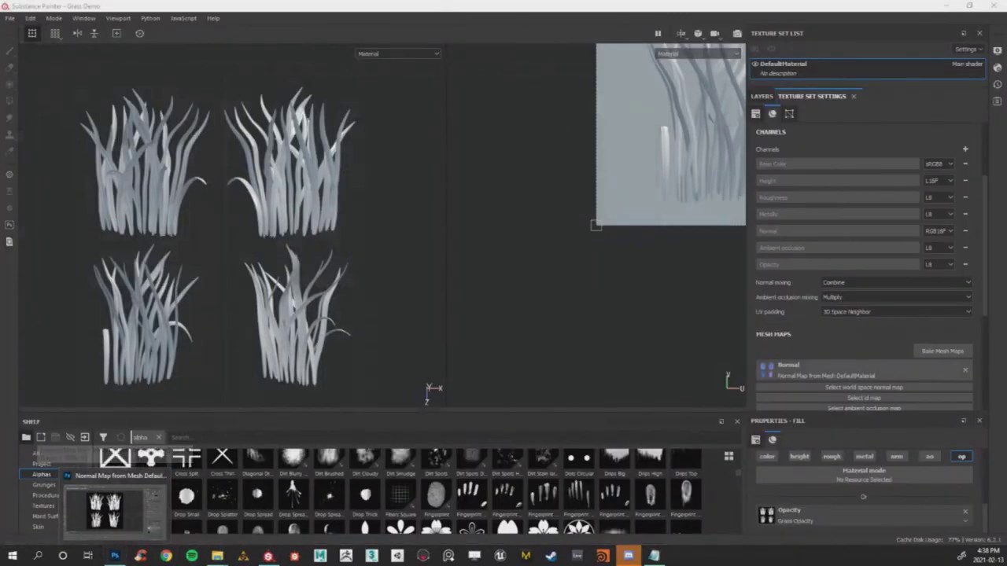
pyautogui.click(409, 257)
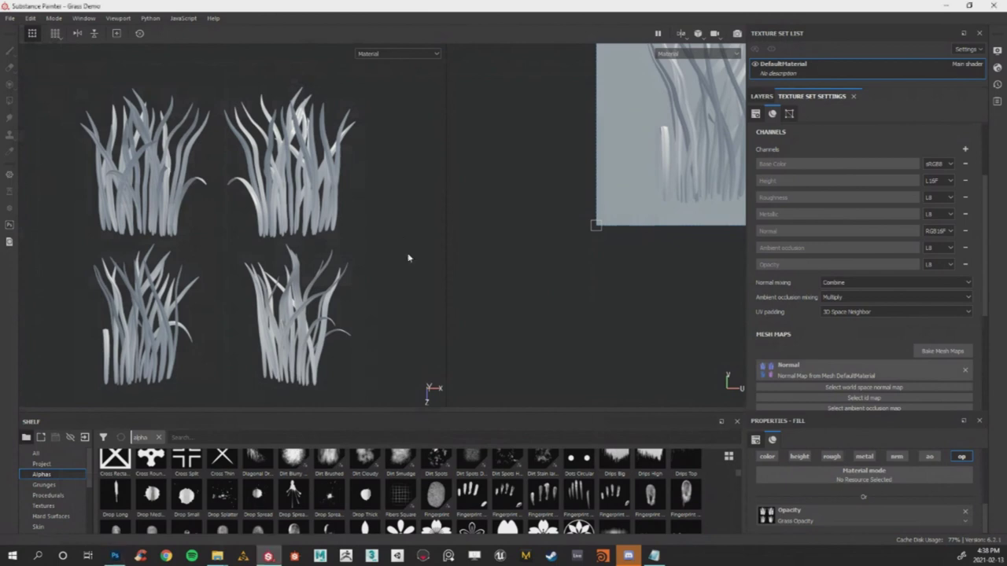
pyautogui.moveTo(219, 556)
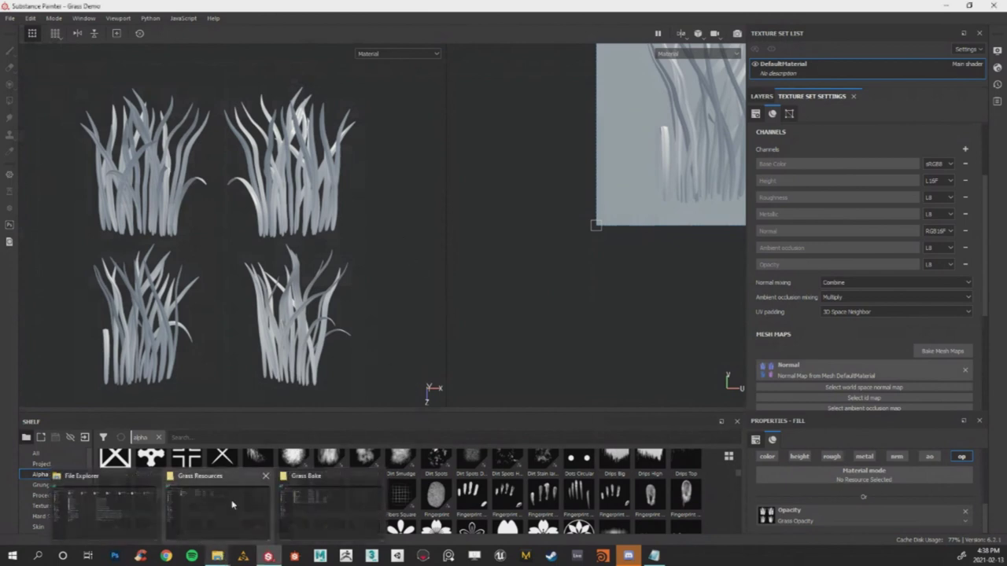
pyautogui.click(152, 476)
pyautogui.click(208, 479)
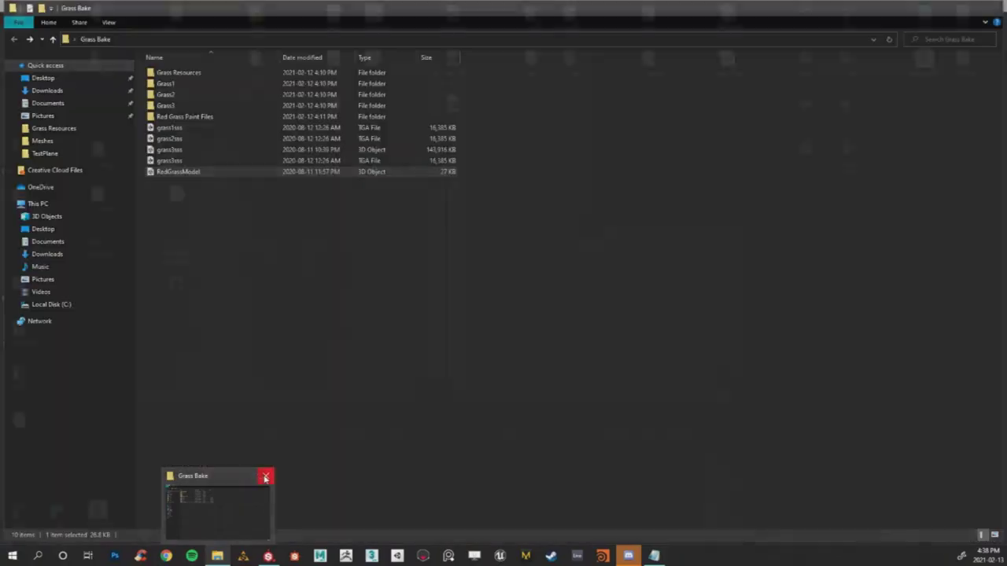
pyautogui.click(264, 476)
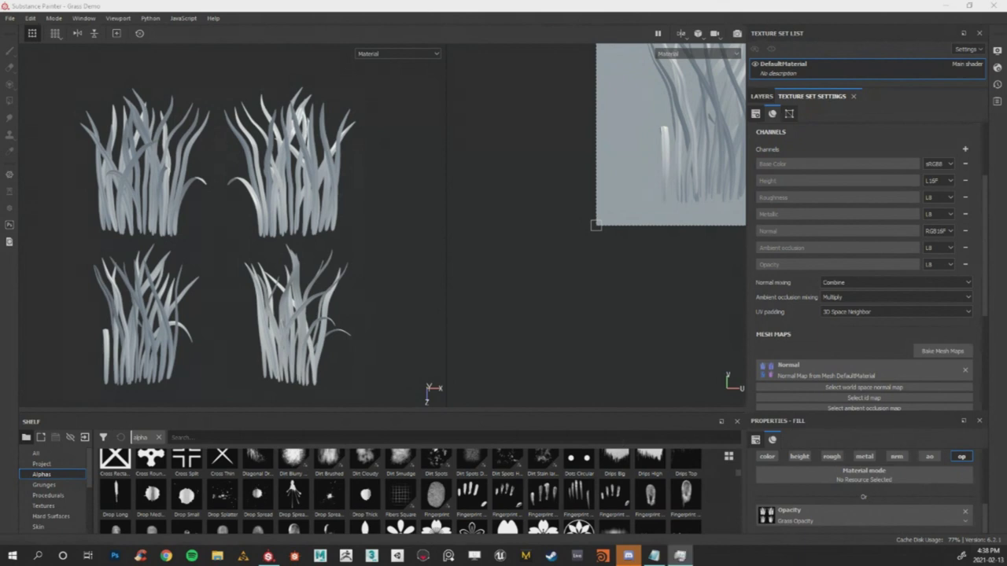
# Bake the normal, world space normal, ID, ambient occlusion, curvature, position and thickness mesh maps for the grass plane.
pyautogui.click(942, 351)
pyautogui.click(354, 208)
pyautogui.click(354, 237)
pyautogui.click(354, 252)
pyautogui.click(354, 267)
pyautogui.click(354, 281)
pyautogui.click(354, 223)
pyautogui.scroll(-5, 551, 212)
pyautogui.scroll(5, 579, 229)
pyautogui.scroll(-3, 627, 244)
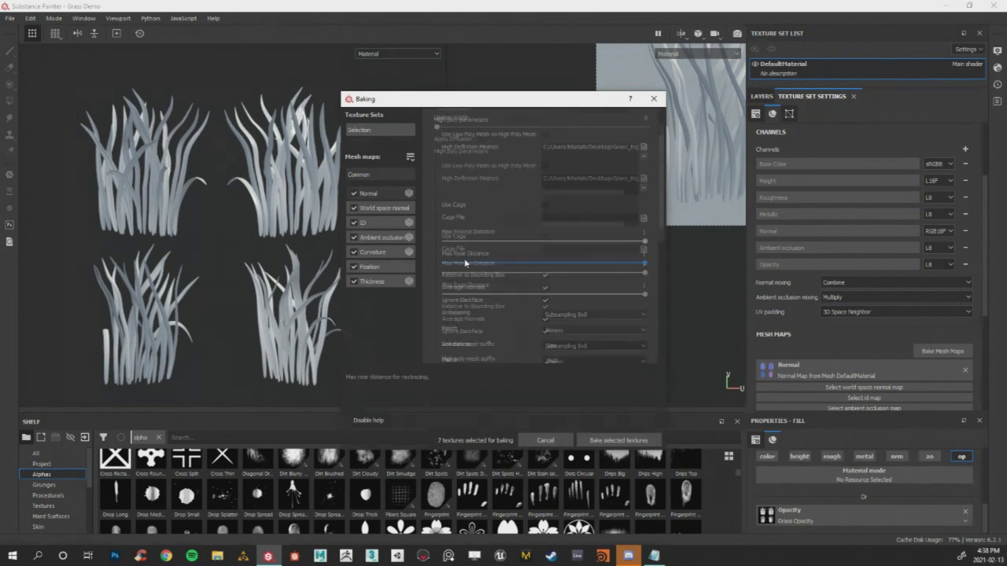
pyautogui.scroll(-3, 627, 244)
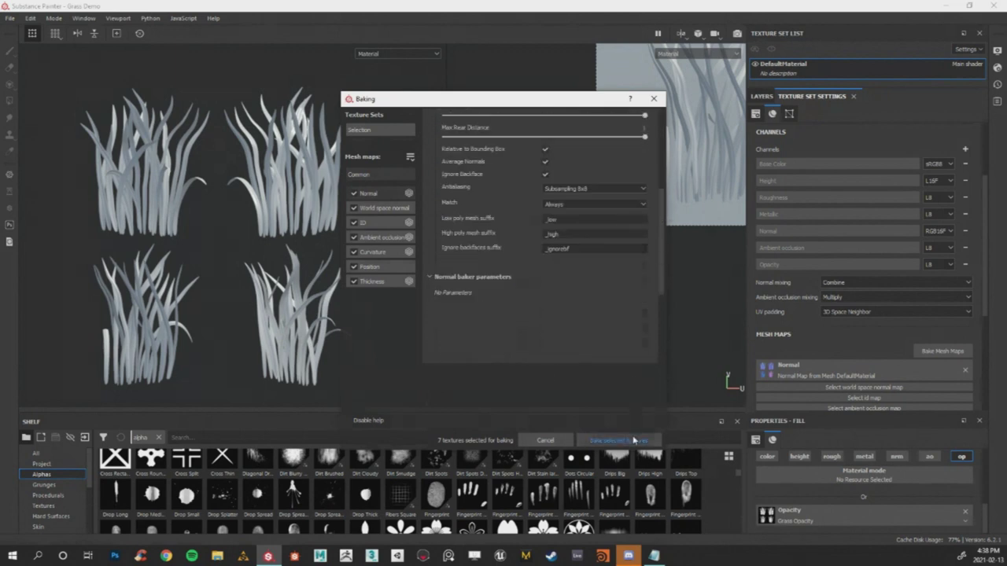
pyautogui.click(634, 440)
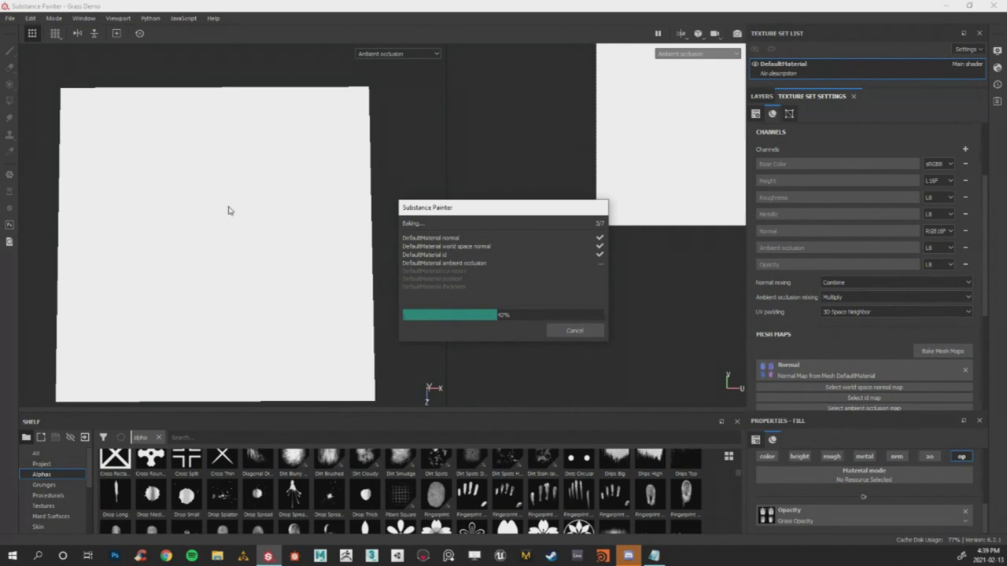
# Switch to Chrome, go to artstation.com and view the signed-in account's portfolio profile.
pyautogui.click(166, 557)
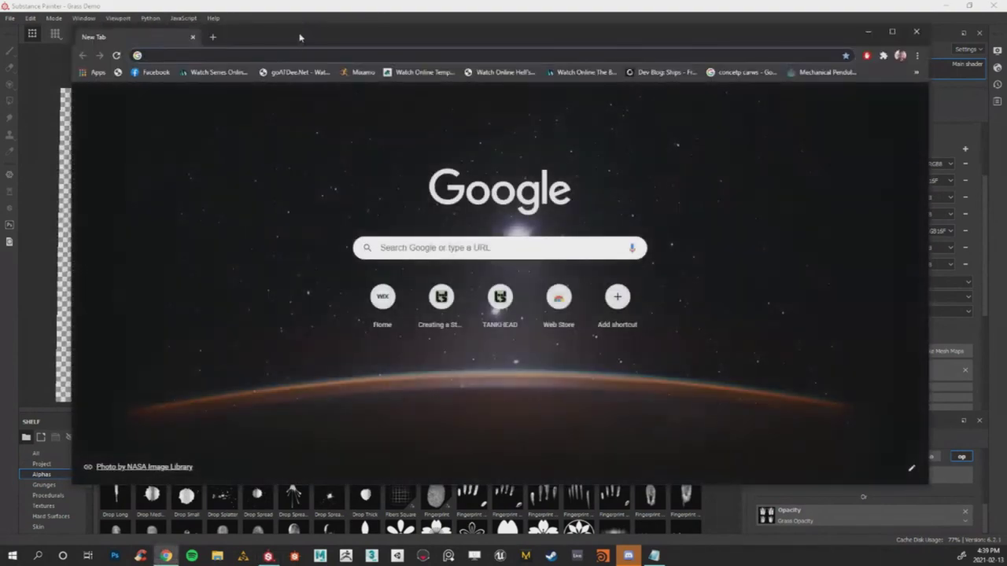
pyautogui.moveTo(299, 38); pyautogui.dragTo(615, 59)
pyautogui.write('arts')
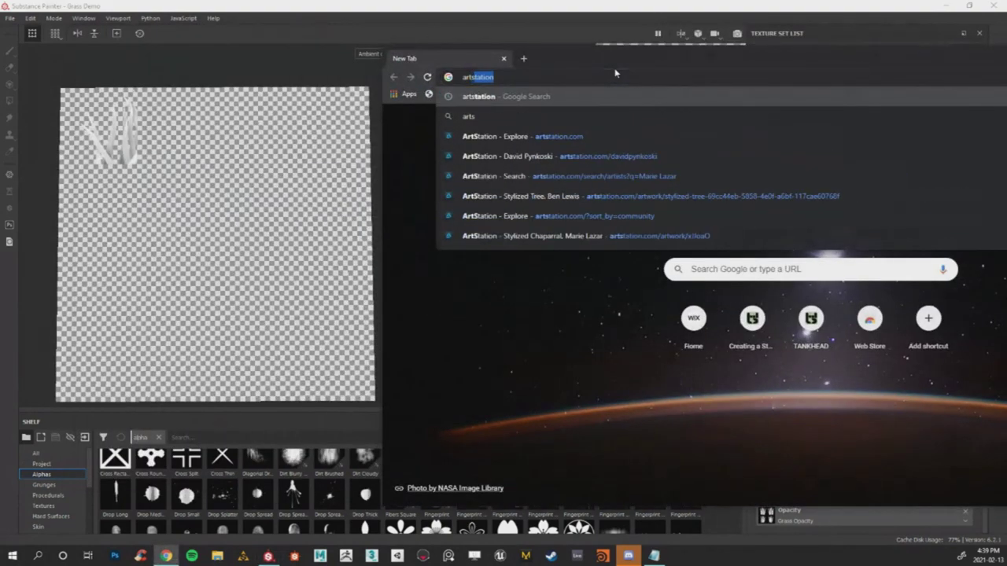
pyautogui.press('Return')
pyautogui.click(530, 212)
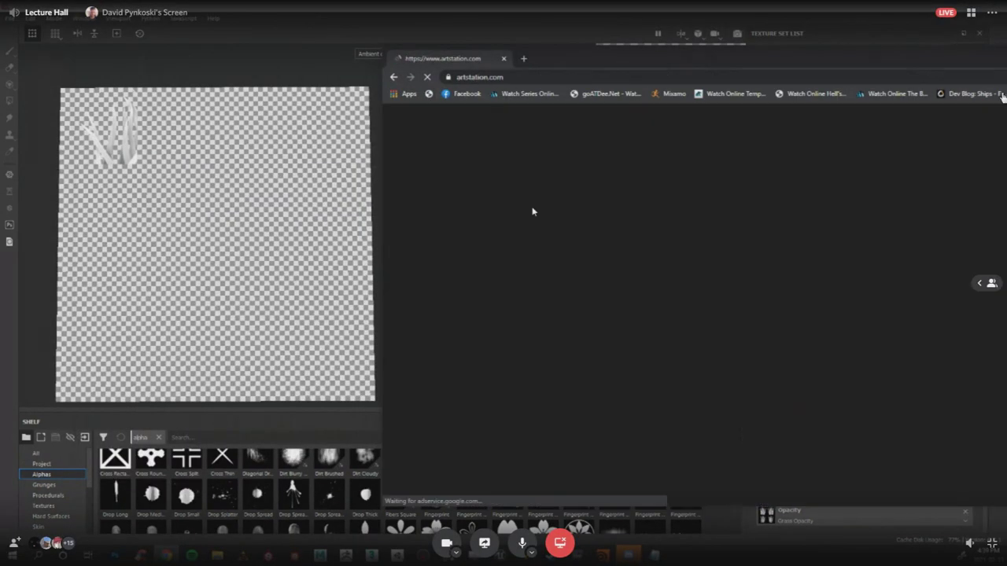
pyautogui.moveTo(818, 63); pyautogui.dragTo(343, 59)
pyautogui.moveTo(719, 146)
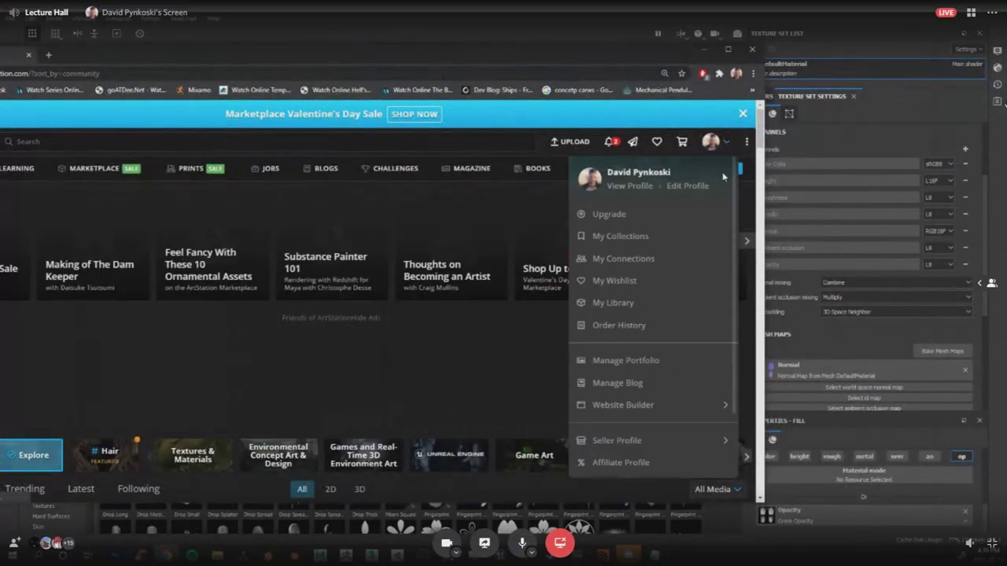
pyautogui.click(643, 189)
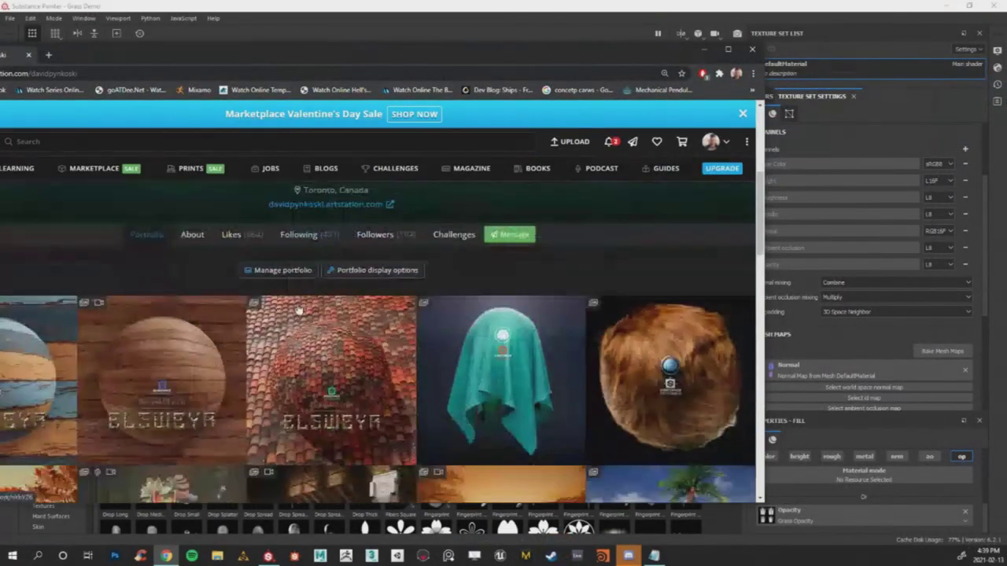
# Open the Stylized Sumacs artwork at full window size and examine its foliage renders, mask and channel breakdowns.
pyautogui.scroll(-5, 440, 314)
pyautogui.scroll(4, 448, 314)
pyautogui.click(43, 441)
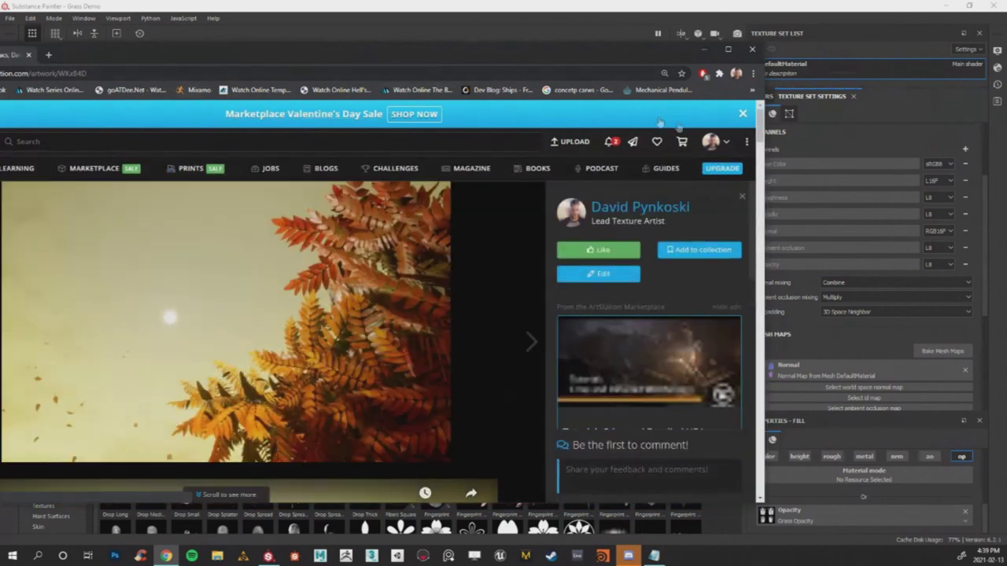
pyautogui.click(728, 51)
pyautogui.scroll(-15, 486, 272)
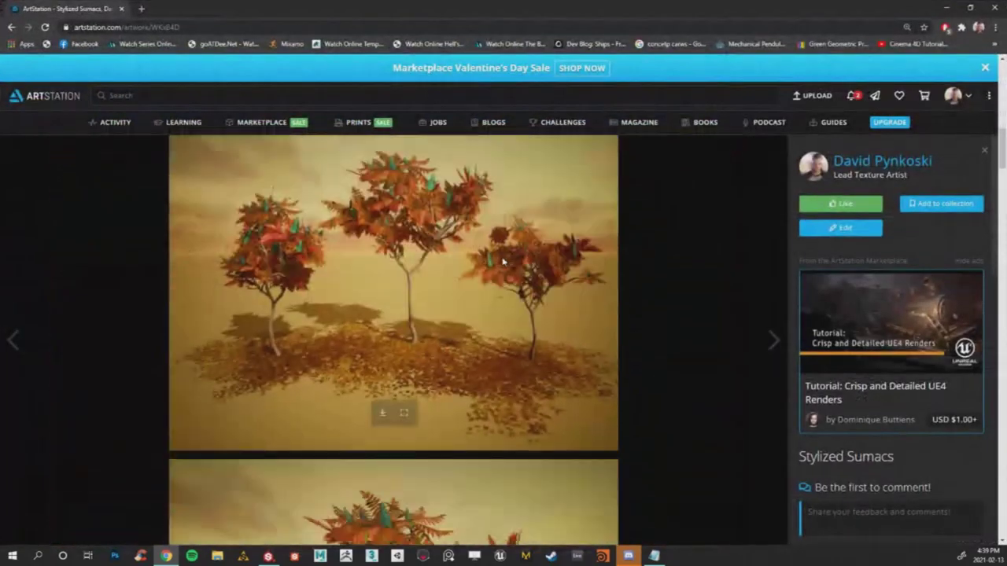
pyautogui.scroll(-10, 485, 272)
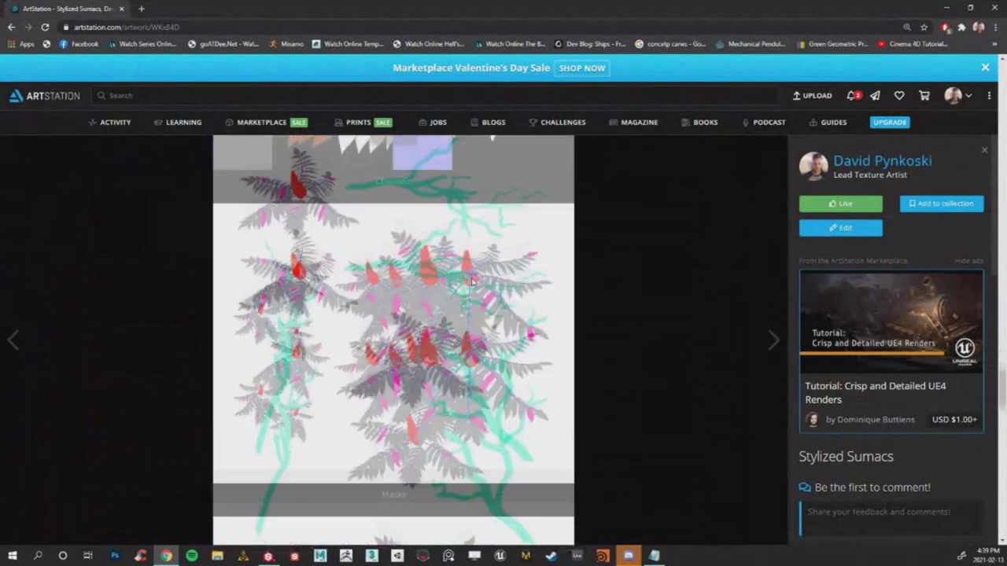
pyautogui.scroll(-6, 472, 282)
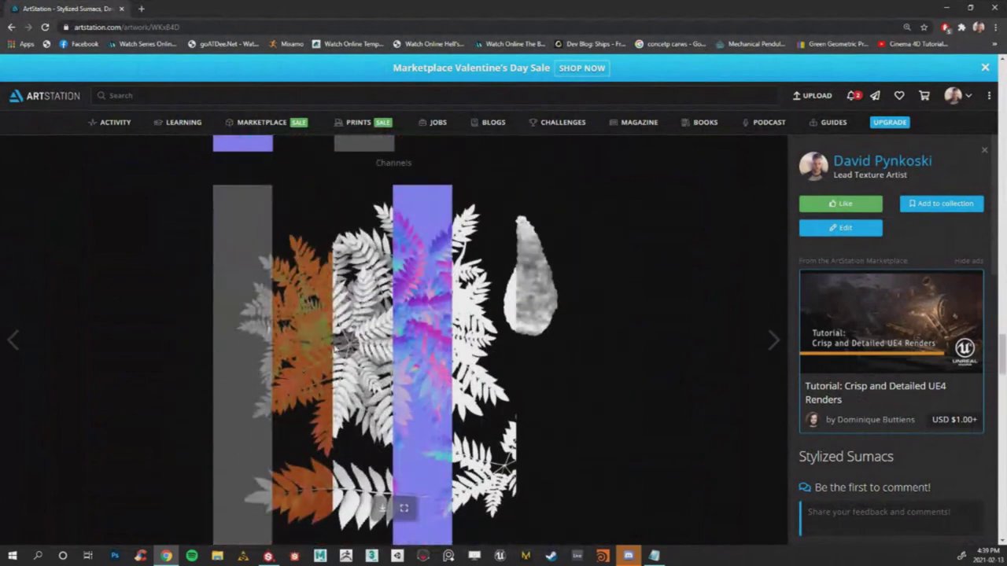
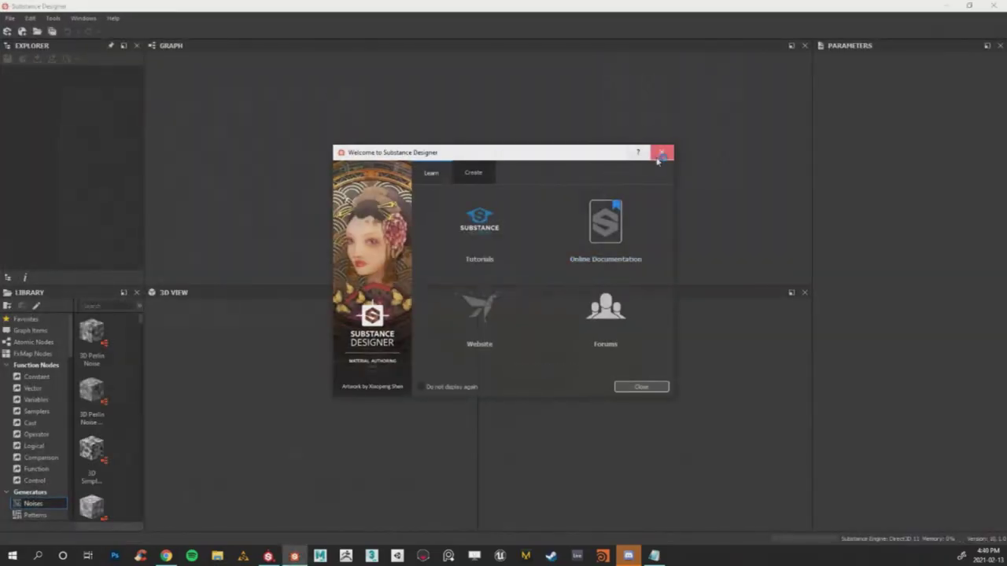
# In Substance Designer, dismiss the welcome window and create a 4096 px graph from the PBR (Specular/Glossiness) template.
pyautogui.click(661, 152)
pyautogui.click(10, 18)
pyautogui.click(31, 31)
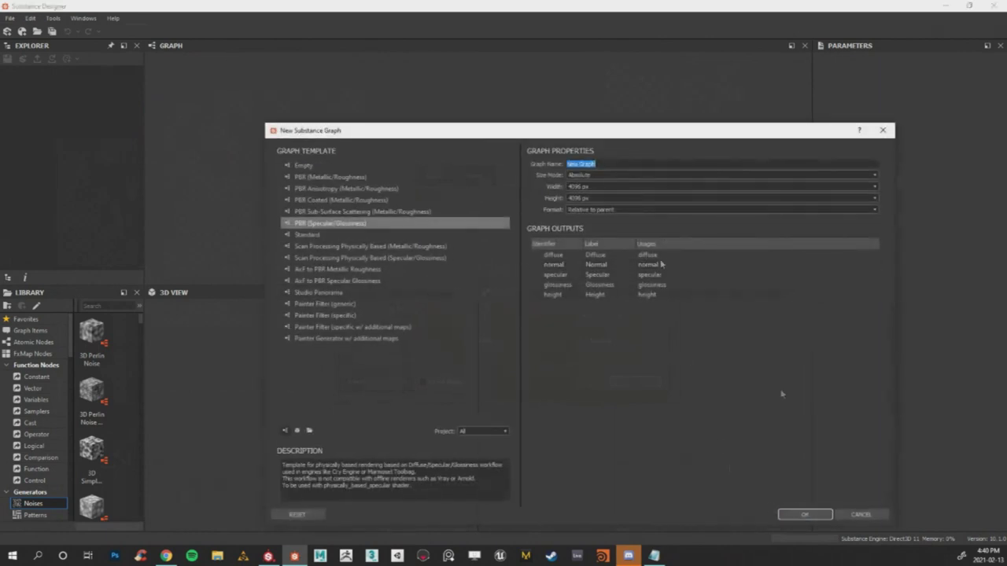
pyautogui.click(798, 516)
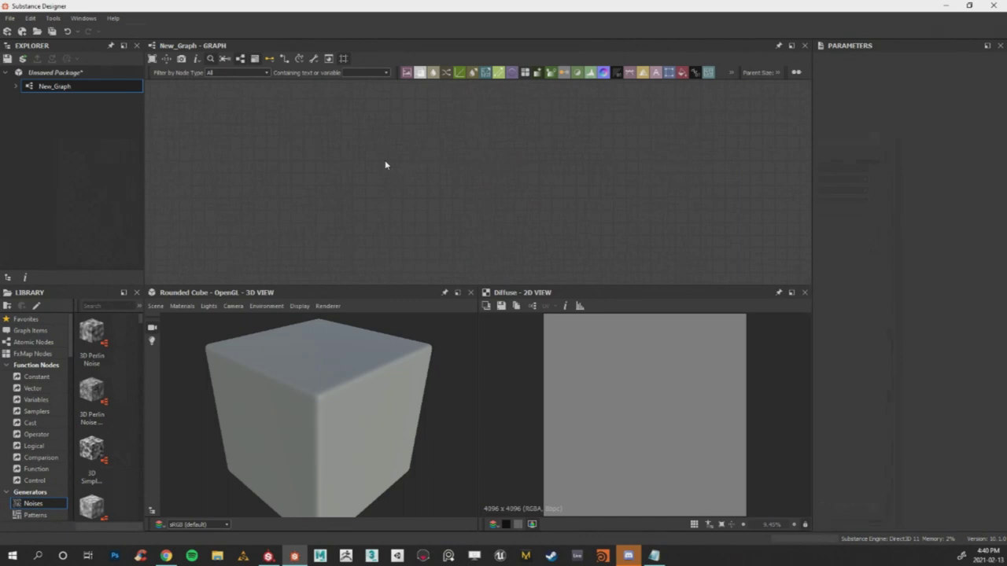
# Add a Gradient Linear 1 node to the new graph.
pyautogui.press('space')
pyautogui.write('gra')
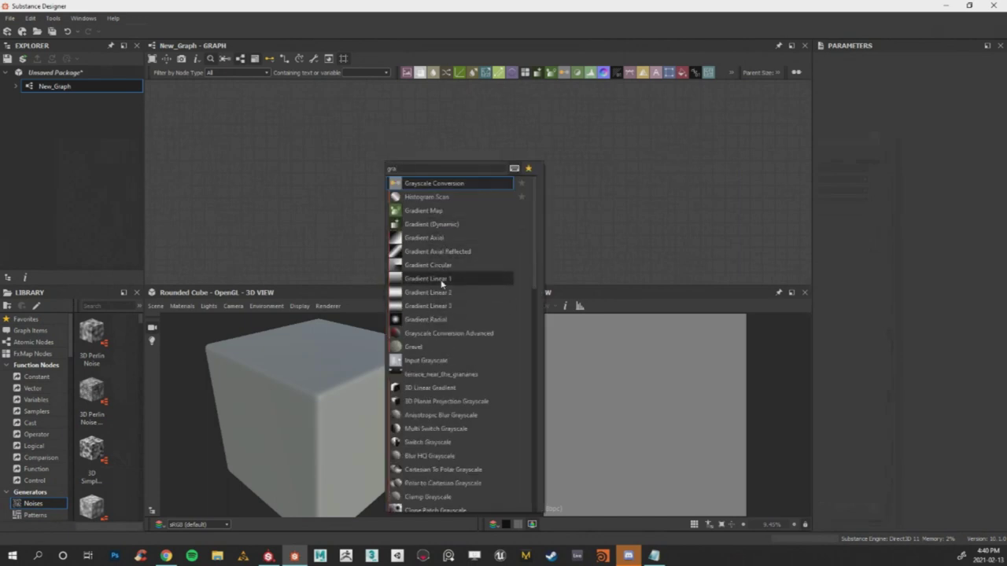
pyautogui.click(441, 278)
# Add a Safe Transform Grayscale node fed by the linear gradient and set its Tile to 2.
pyautogui.press('space')
pyautogui.write('sacd')
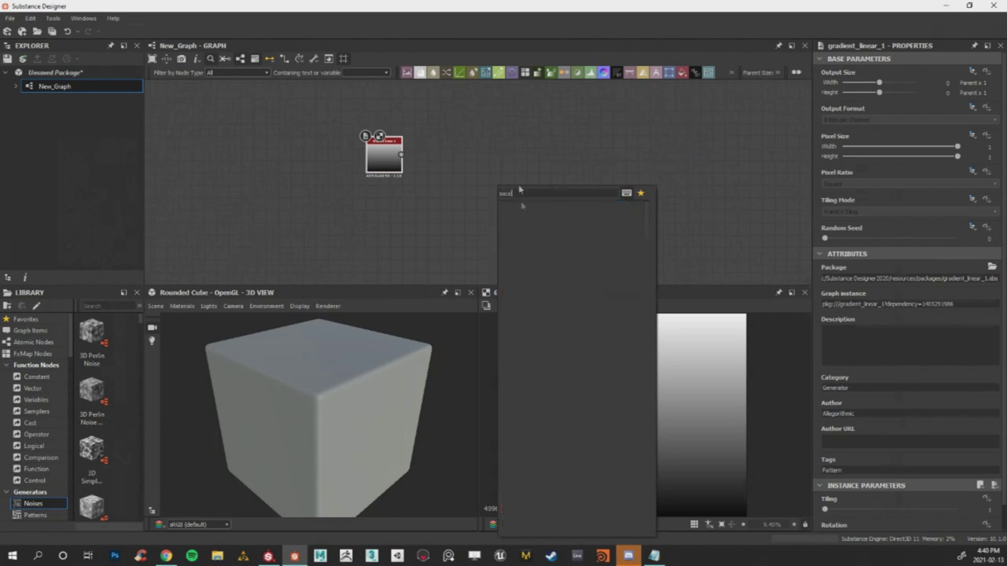
pyautogui.press('BackSpace')
pyautogui.press('BackSpace')
pyautogui.write('fe')
pyautogui.click(533, 209)
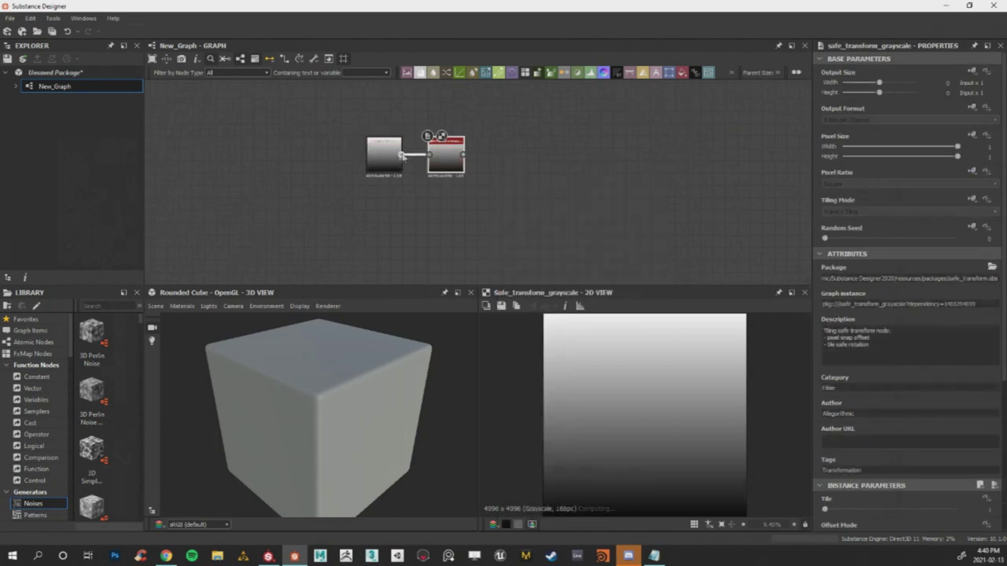
pyautogui.moveTo(826, 509)
pyautogui.mouseDown()
pyautogui.moveTo(842, 509)
pyautogui.moveTo(833, 509)
pyautogui.mouseUp()
pyautogui.scroll(-4, 638, 386)
pyautogui.scroll(2, 638, 387)
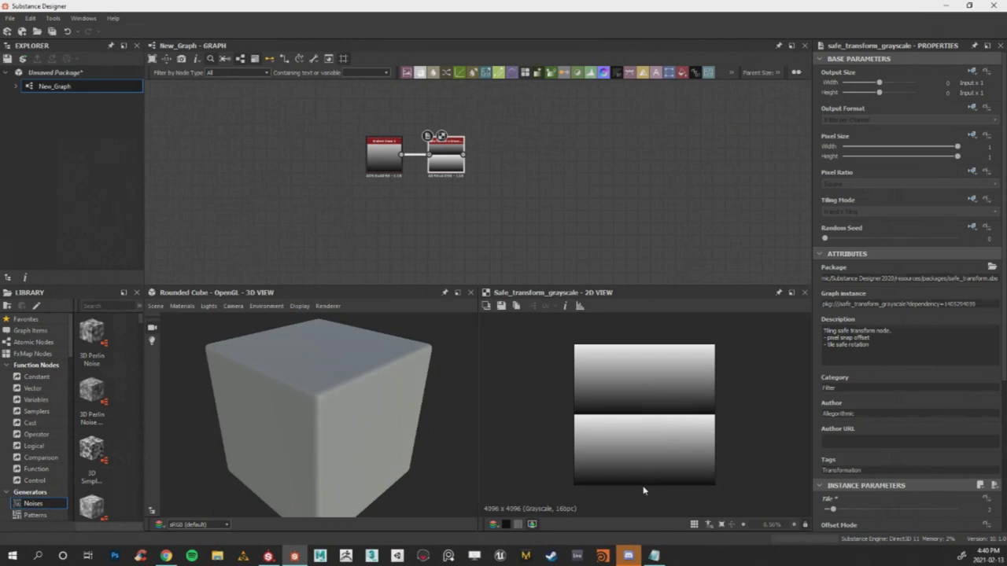
# Save the tiled gradient output as a JPEG image named Grass Mask on the Desktop.
pyautogui.press('f')
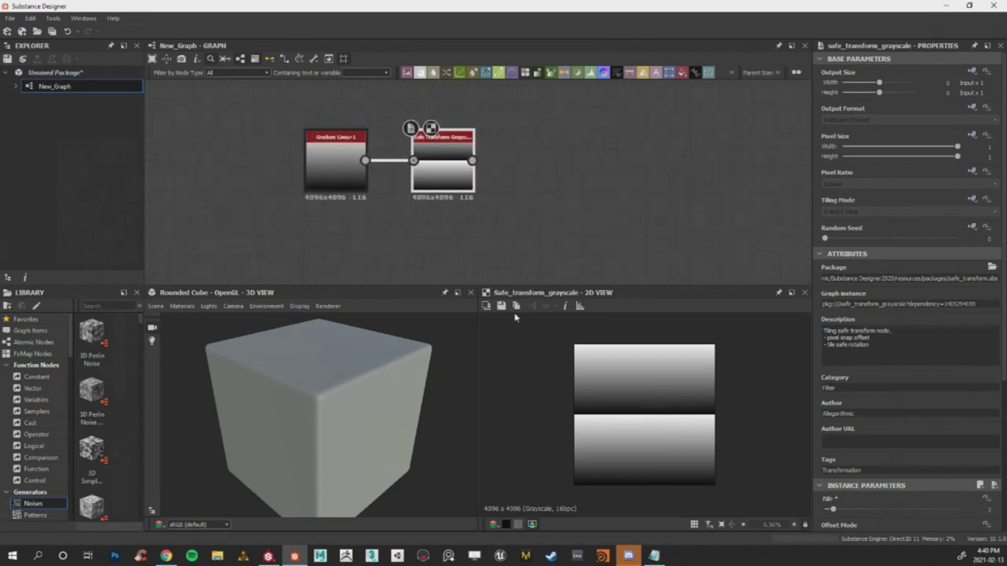
pyautogui.click(508, 309)
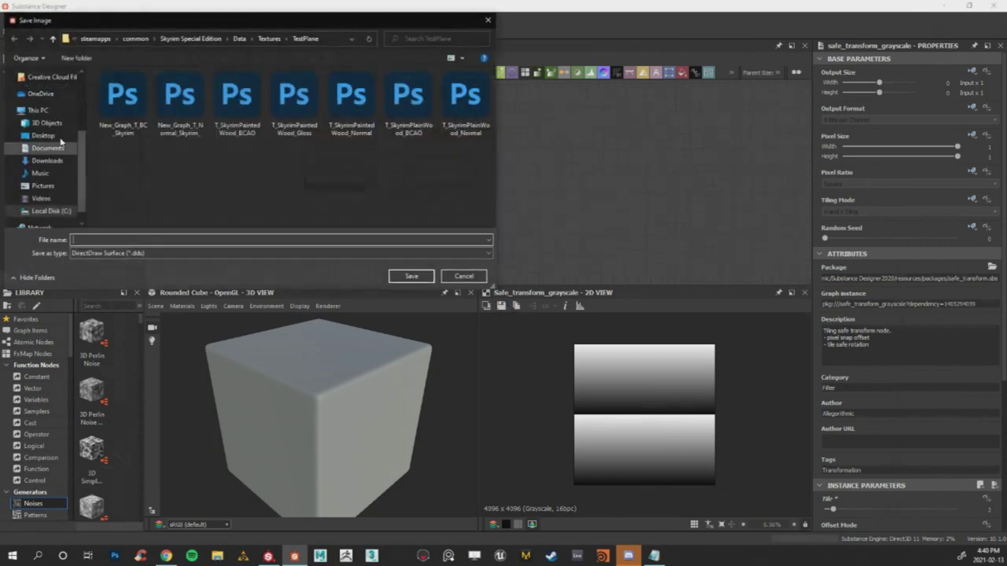
pyautogui.click(107, 253)
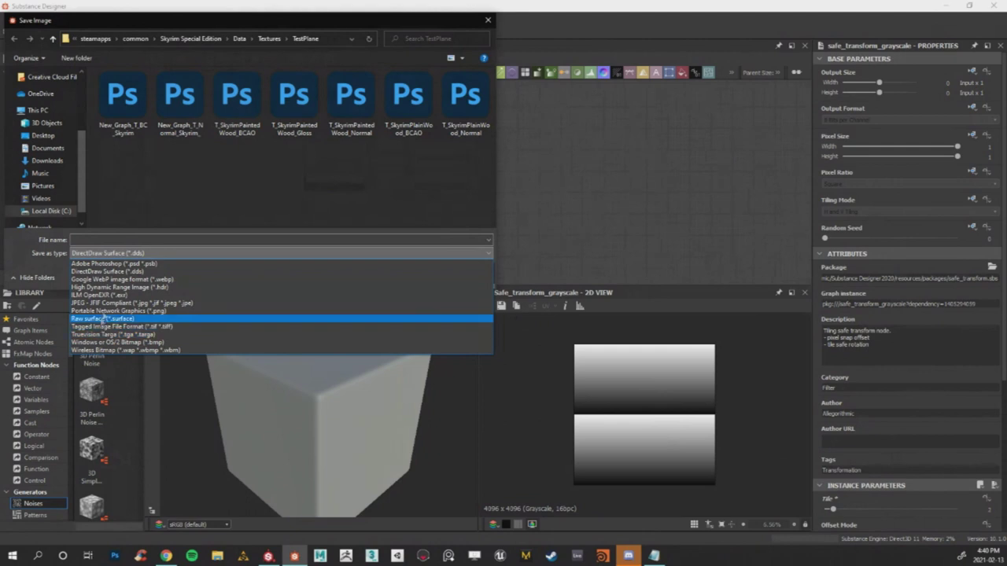
pyautogui.click(108, 303)
pyautogui.click(43, 135)
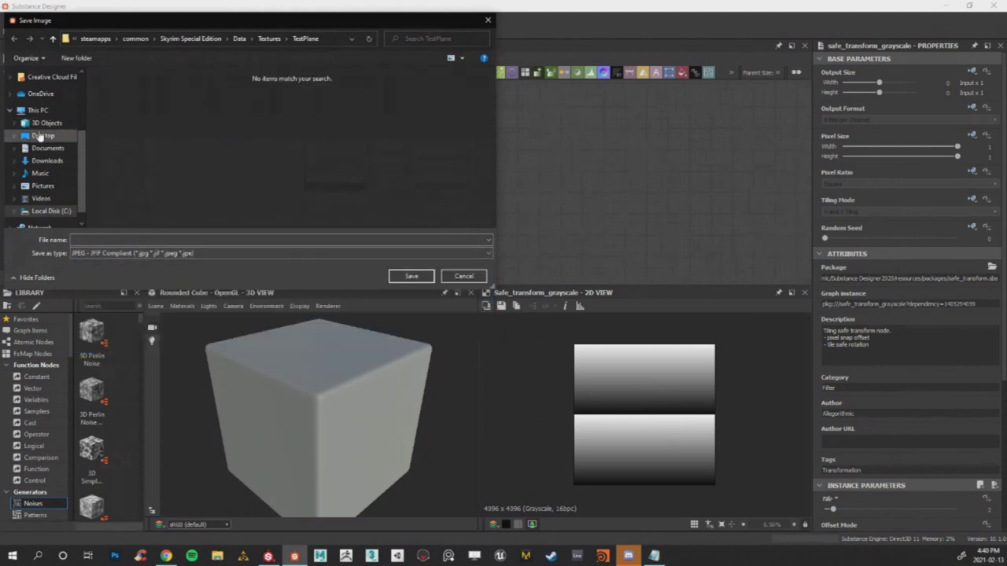
pyautogui.click(107, 241)
pyautogui.write('Grass ')
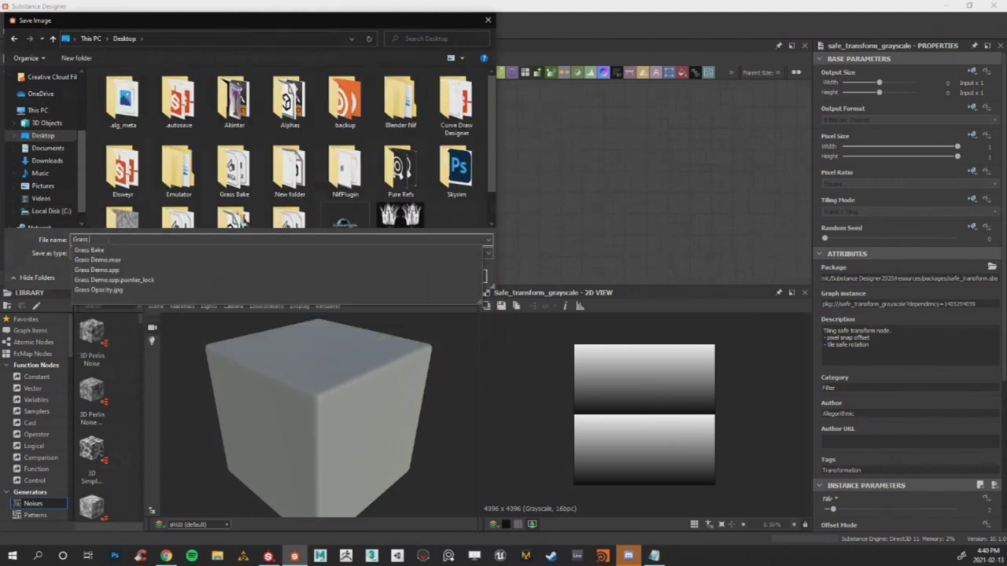
pyautogui.write('Nask')
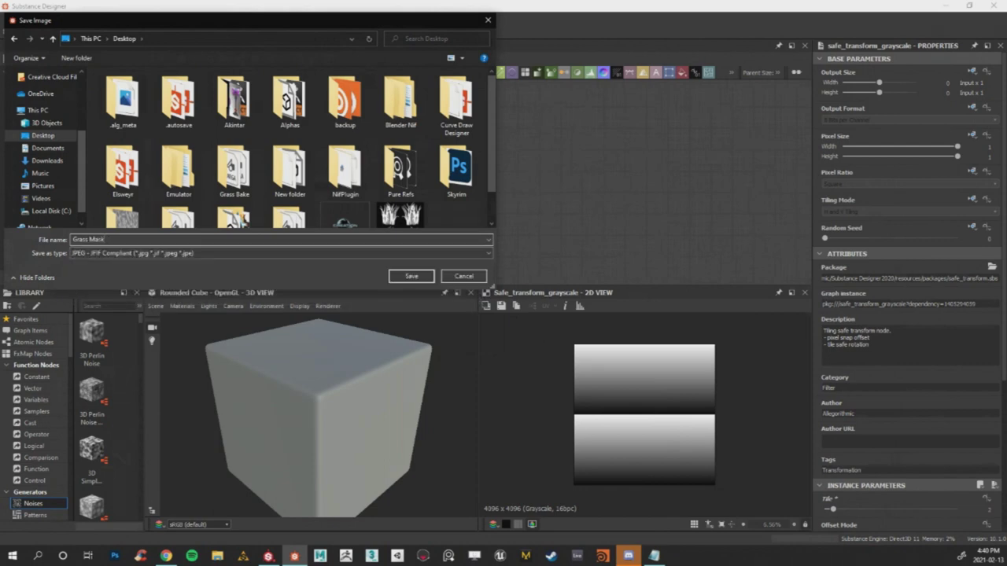
pyautogui.click(411, 276)
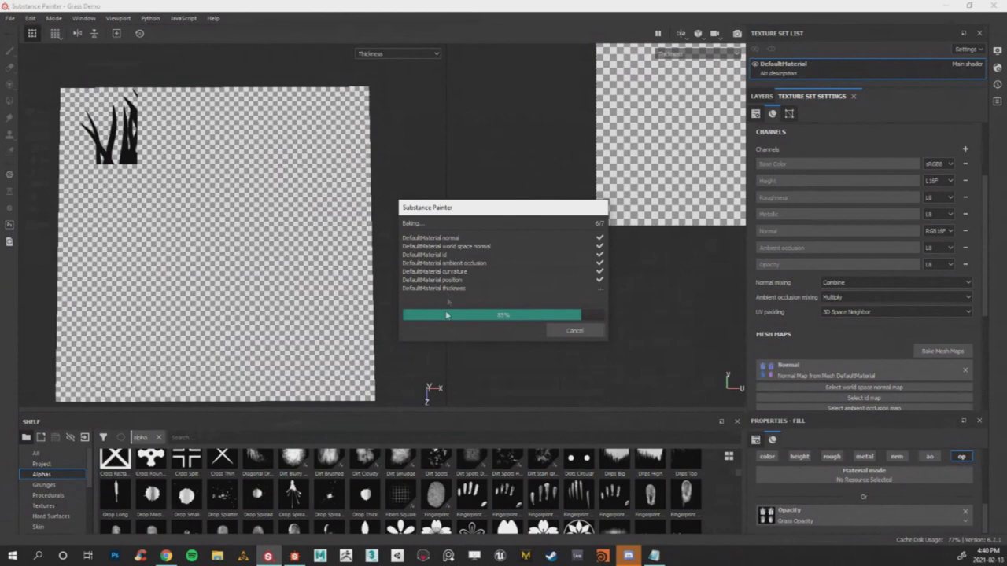
# Switch to Chrome, enlarge the Stylized Sumacs artwork page to full window size, and examine its color-coded foliage masks.
pyautogui.click(166, 555)
pyautogui.scroll(-5, 403, 294)
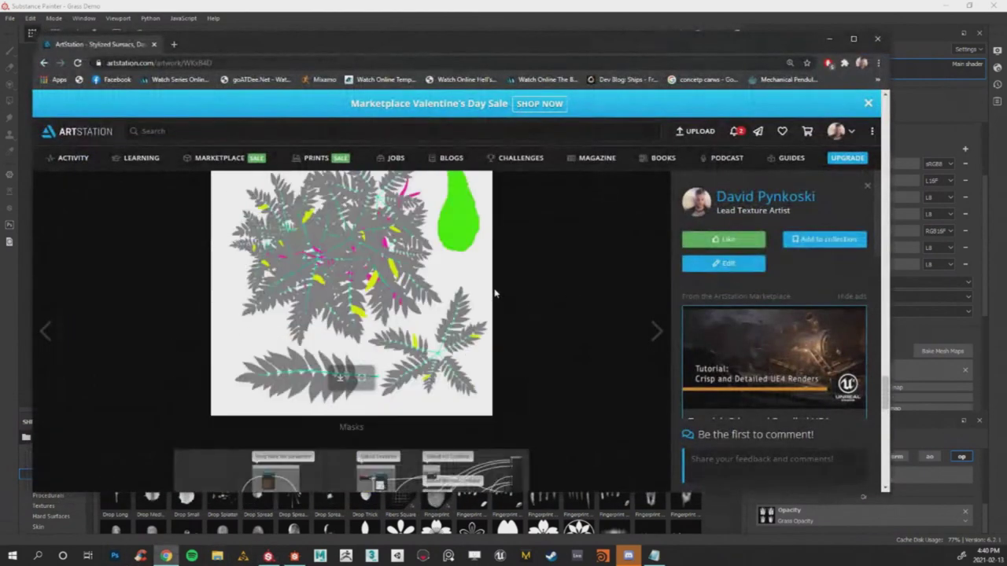
pyautogui.scroll(6, 404, 294)
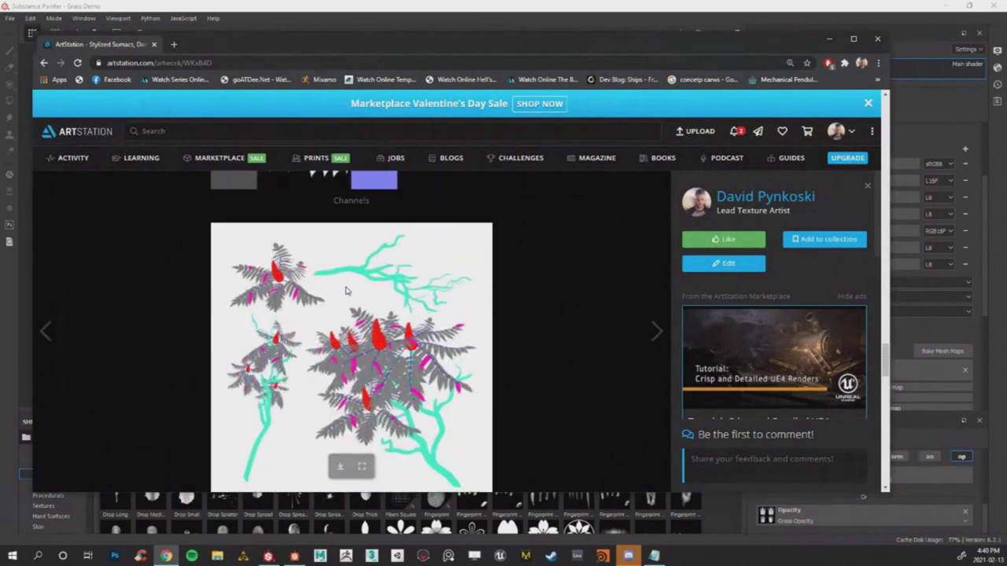
pyautogui.scroll(1, 244, 246)
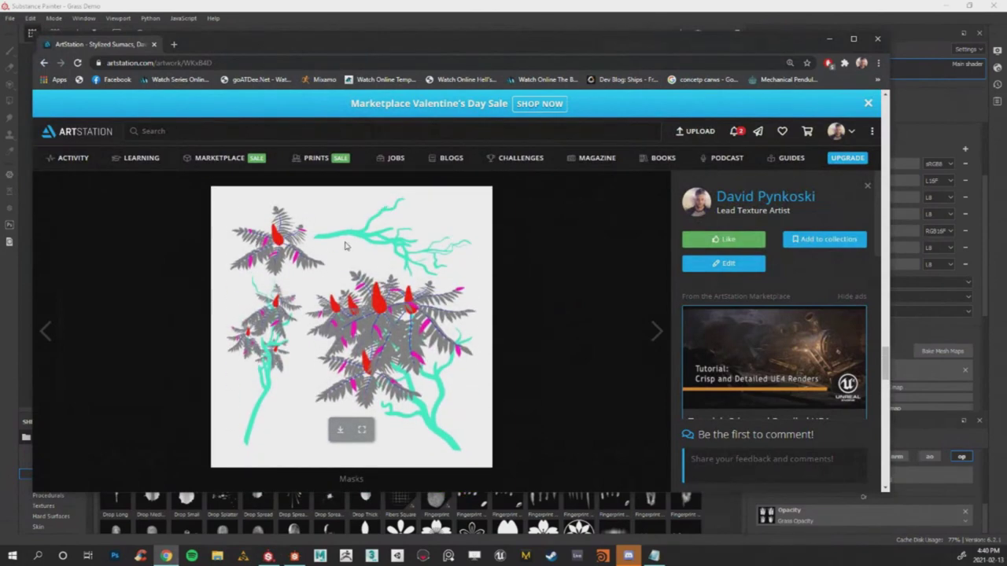
pyautogui.scroll(1, 439, 269)
pyautogui.scroll(1, 440, 269)
pyautogui.scroll(-3, 440, 269)
pyautogui.click(854, 38)
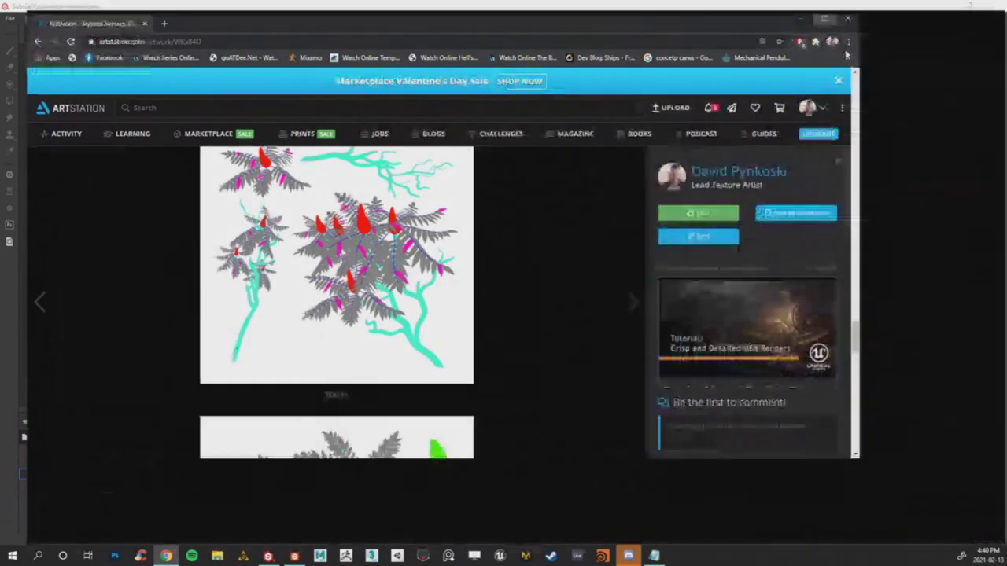
pyautogui.scroll(-2, 477, 327)
pyautogui.scroll(3, 488, 354)
pyautogui.scroll(-5, 495, 386)
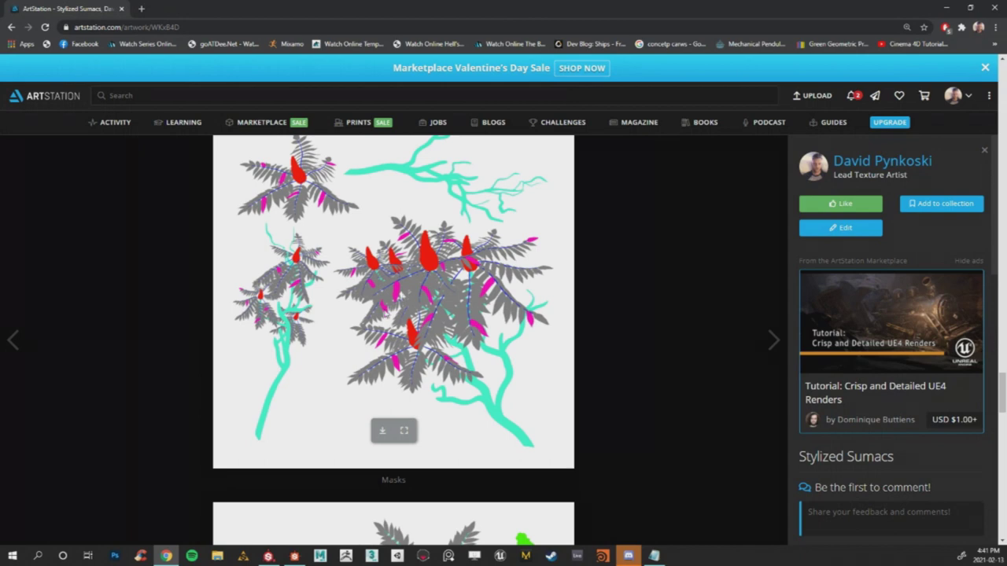
pyautogui.scroll(2, 409, 323)
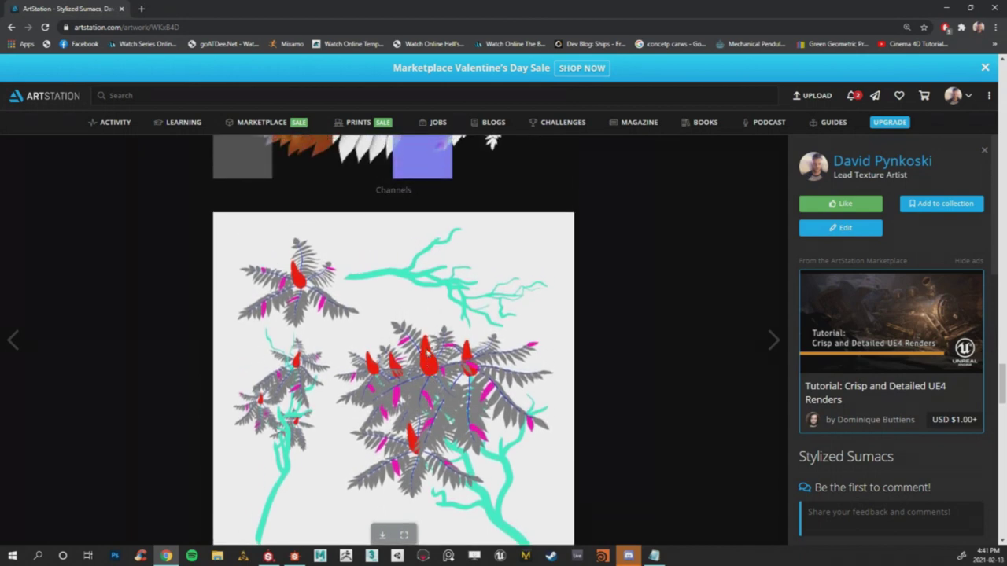
# Examine the Texture 1 foliage atlas alongside the finished sumac tree renders on the artwork page.
pyautogui.scroll(10, 443, 287)
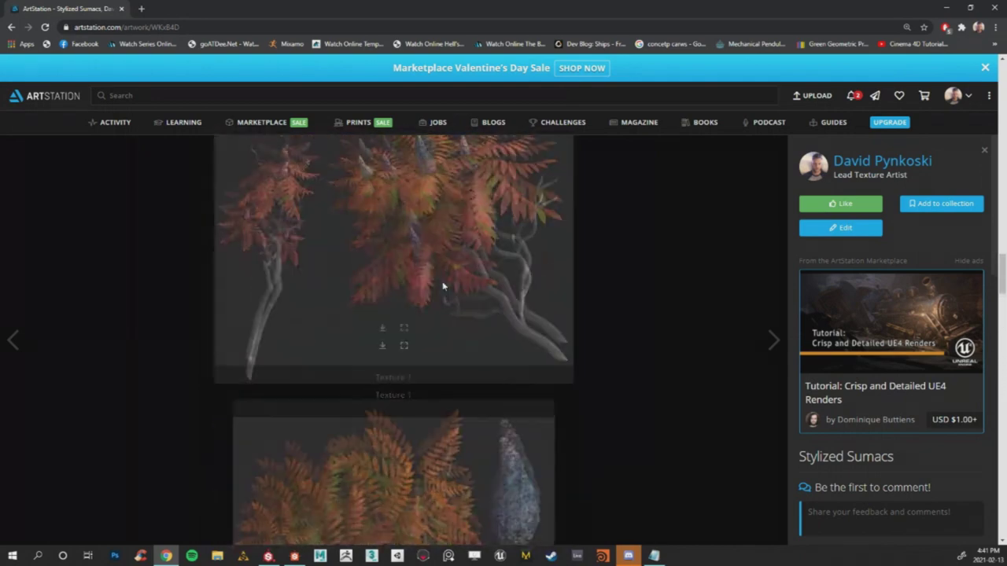
pyautogui.scroll(3, 443, 287)
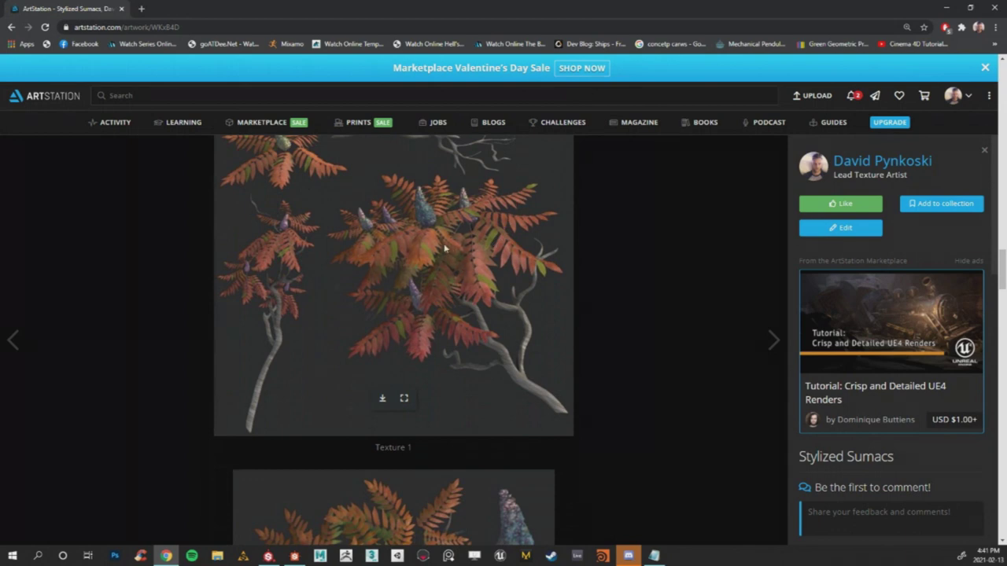
pyautogui.scroll(1, 488, 289)
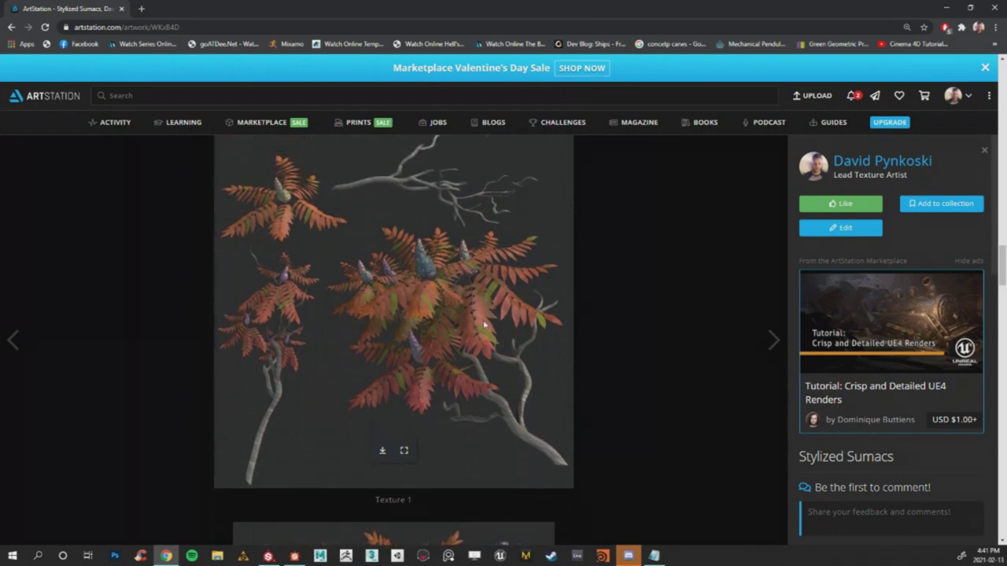
pyautogui.scroll(-1, 484, 314)
pyautogui.scroll(1, 475, 334)
pyautogui.scroll(4, 436, 318)
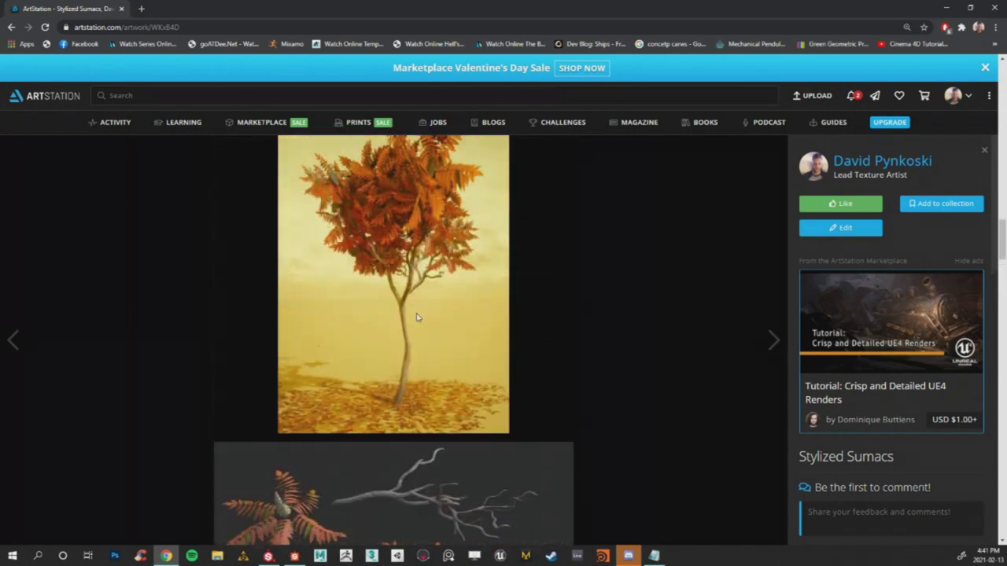
pyautogui.scroll(-2, 393, 354)
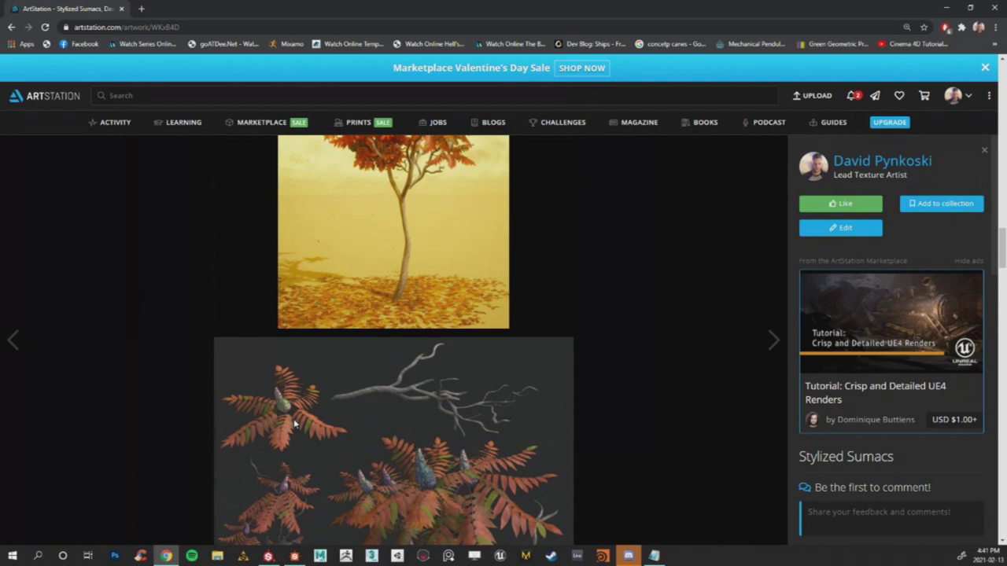
pyautogui.scroll(-3, 286, 388)
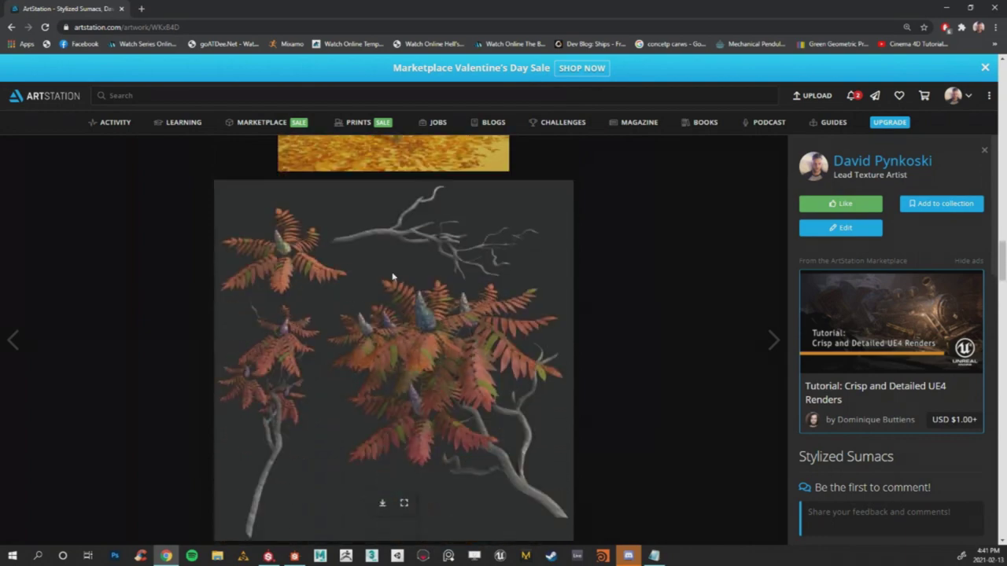
pyautogui.scroll(8, 472, 330)
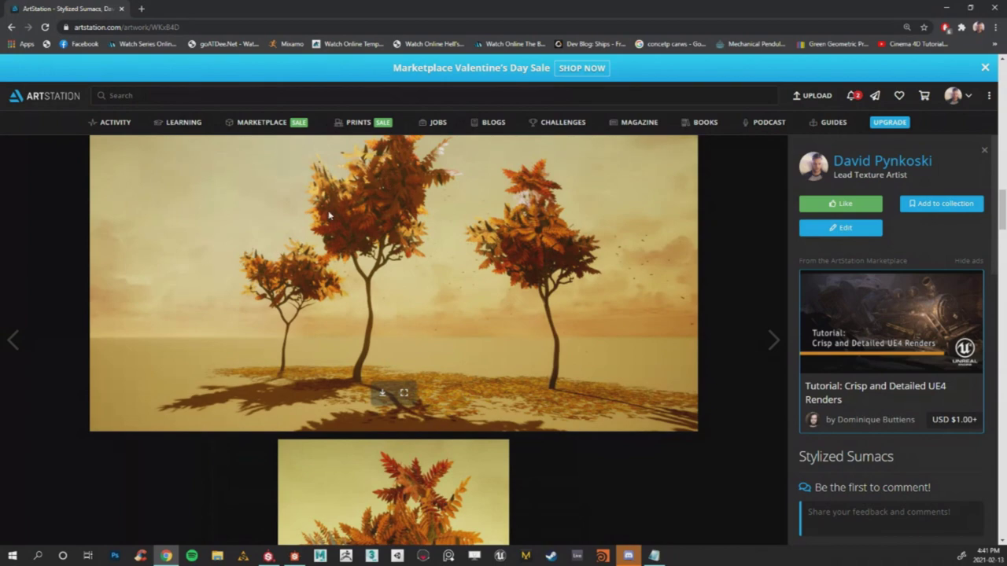
pyautogui.scroll(-4, 370, 236)
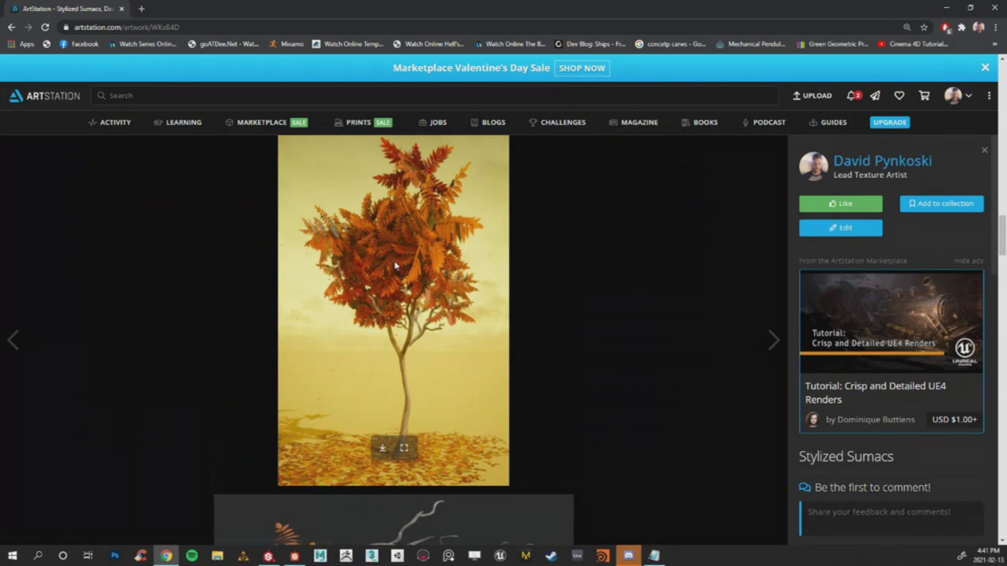
pyautogui.scroll(-1, 418, 268)
pyautogui.scroll(4, 418, 268)
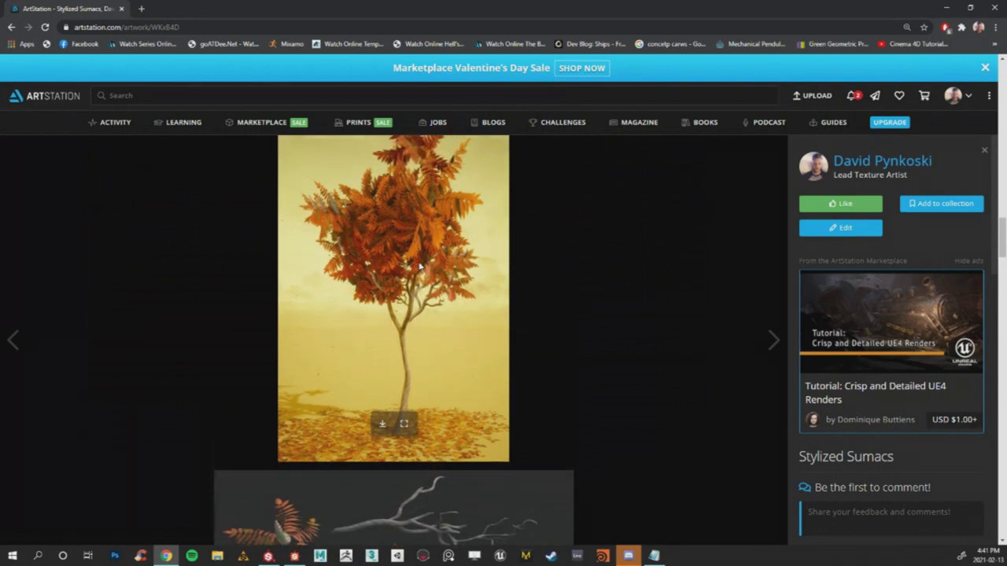
pyautogui.scroll(-4, 590, 269)
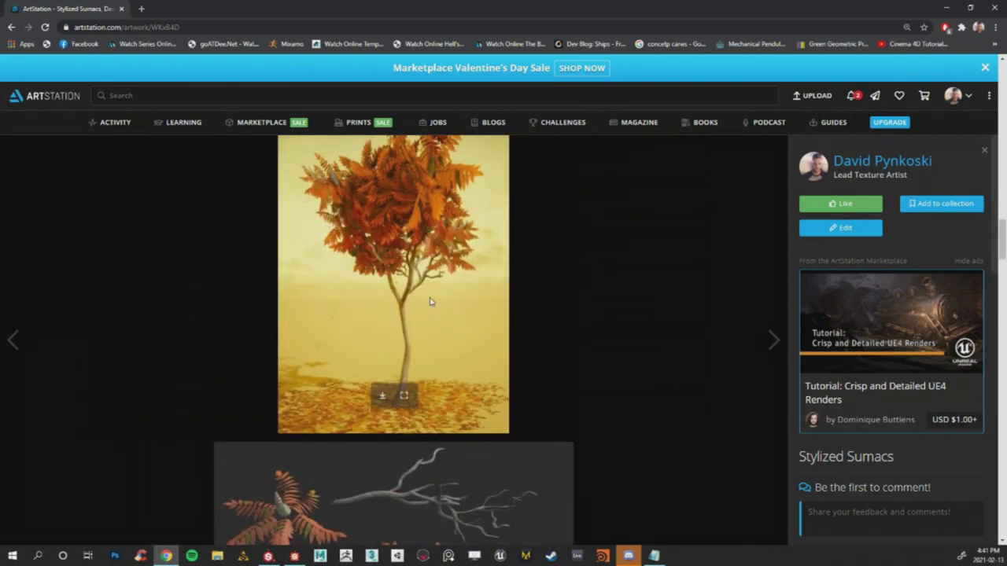
pyautogui.scroll(-1, 447, 294)
pyautogui.scroll(2, 543, 295)
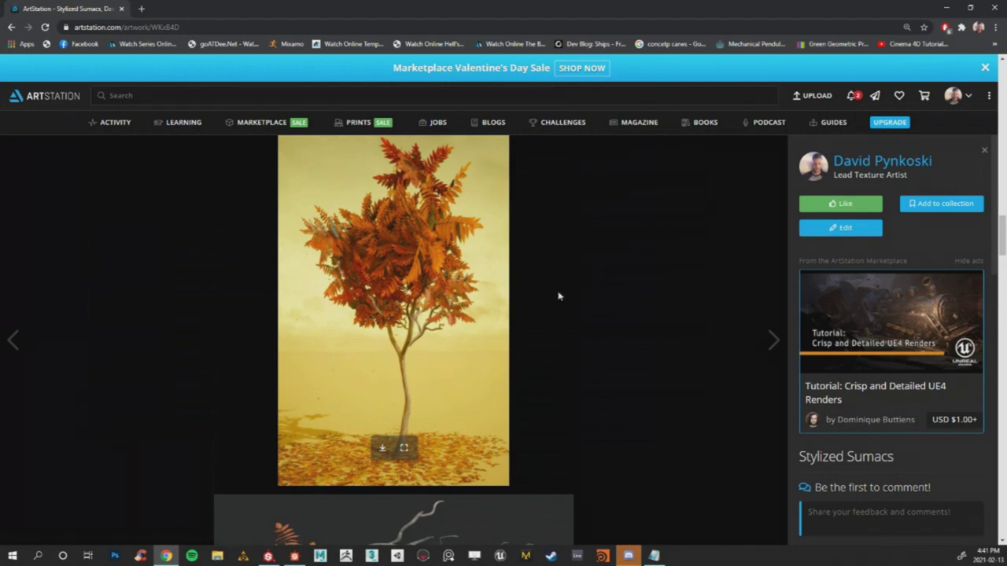
pyautogui.scroll(9, 558, 295)
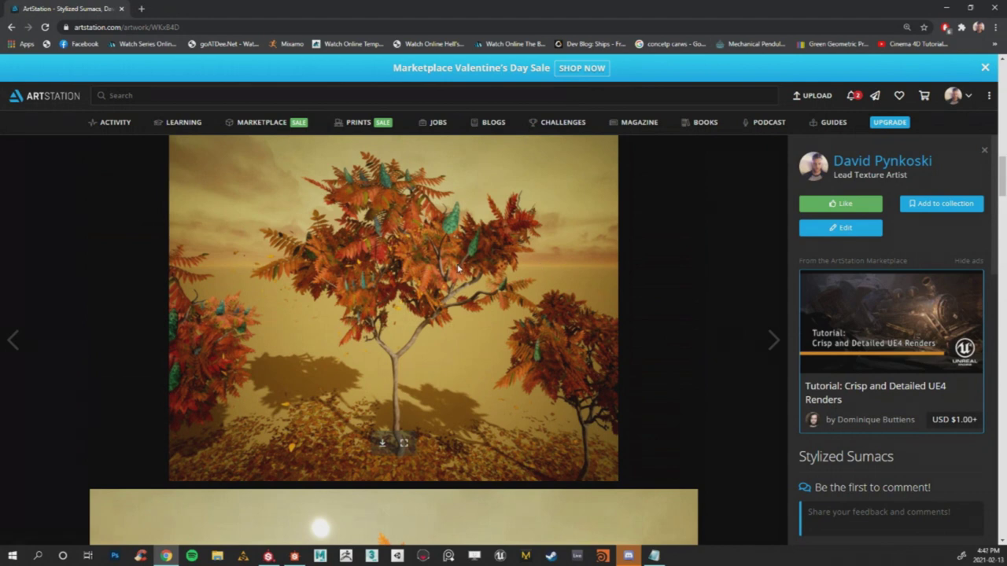
# Examine the texture channel breakdown and the Unreal Baked Normal Shader node graph on the artwork page.
pyautogui.scroll(-15, 374, 246)
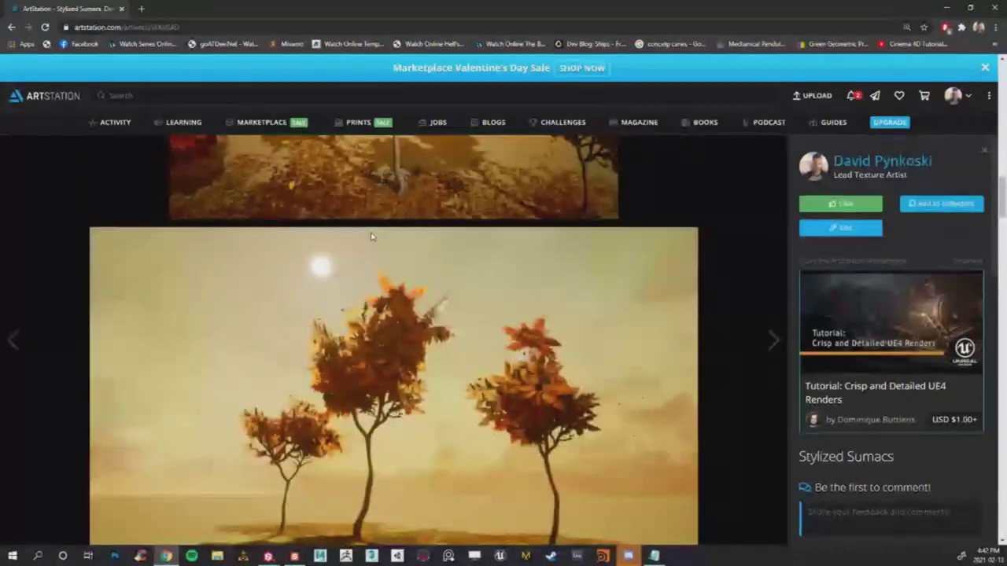
pyautogui.scroll(-12, 371, 238)
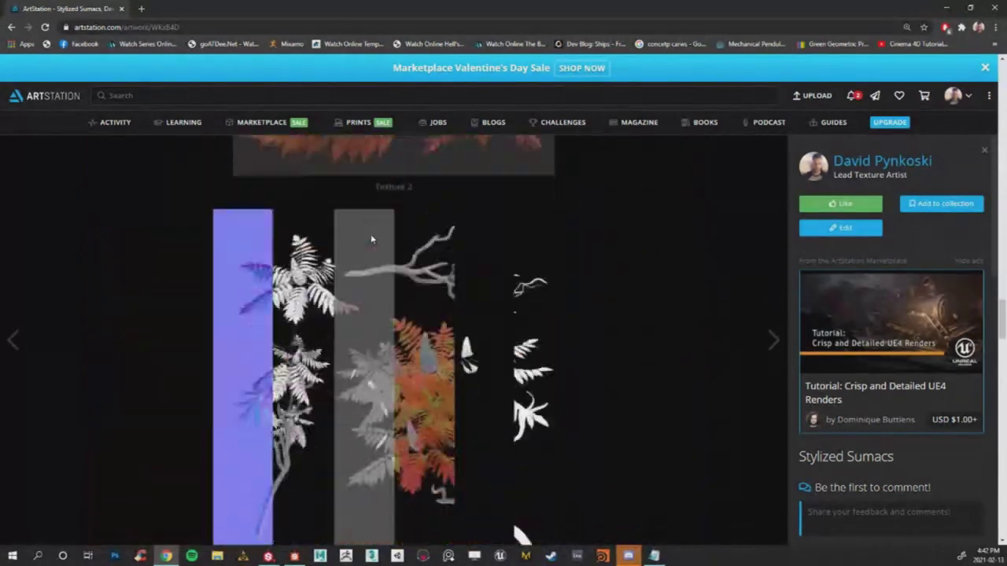
pyautogui.scroll(-6, 371, 238)
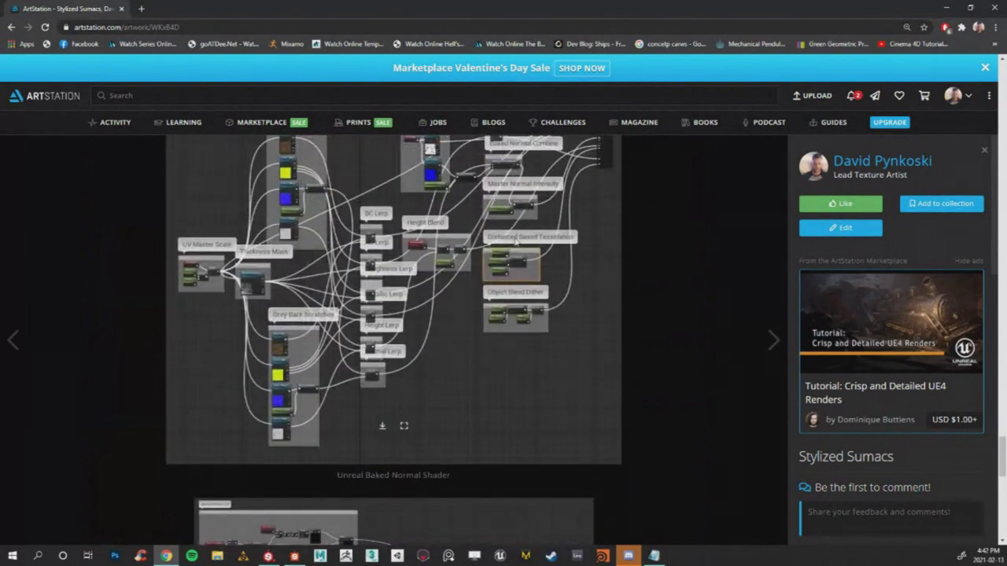
pyautogui.scroll(1, 516, 240)
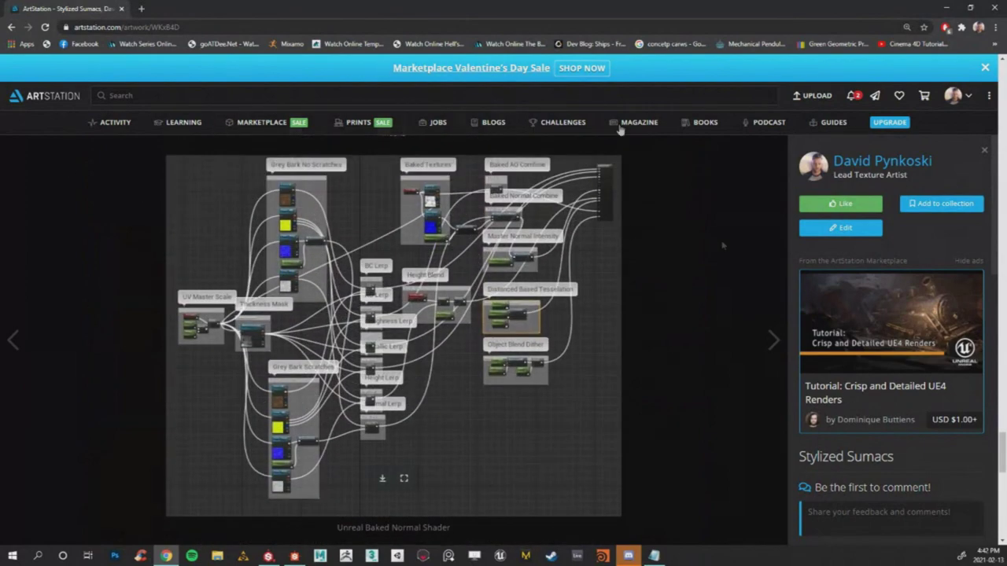
# Review the opening foliage render and the Stylized Sumacs video preview, then return to the grass bake in Substance Painter.
pyautogui.scroll(10, 493, 306)
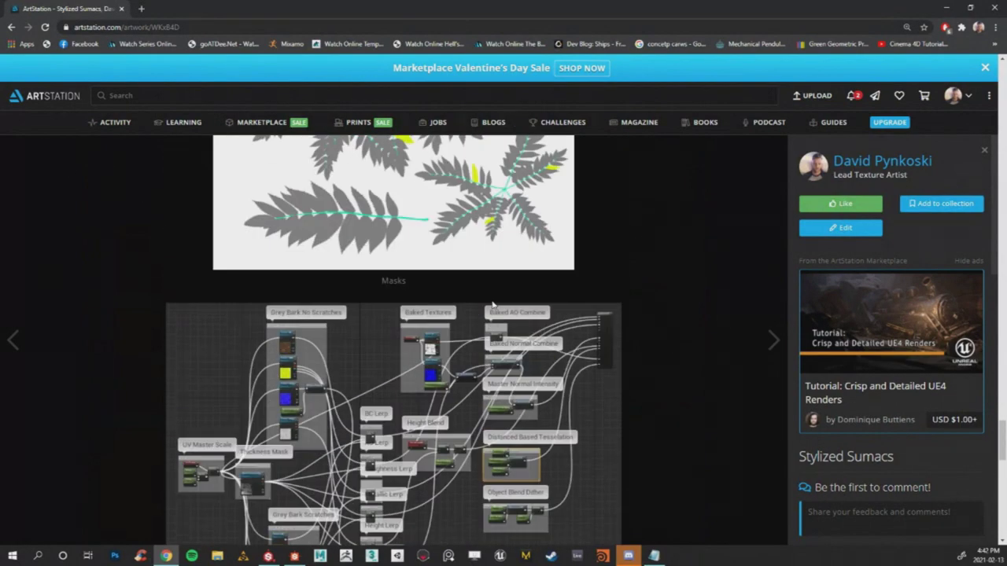
pyautogui.scroll(15, 493, 306)
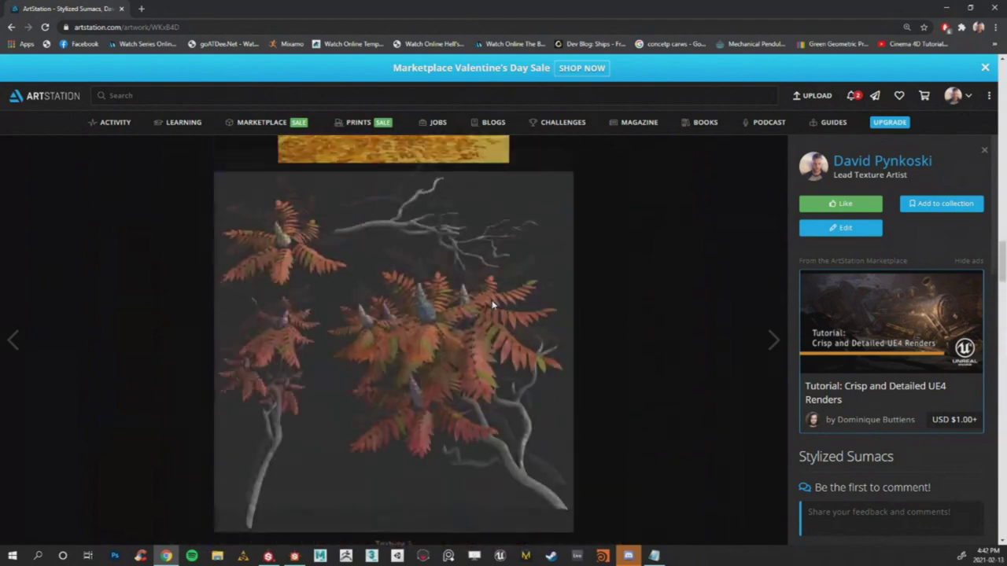
pyautogui.scroll(15, 493, 306)
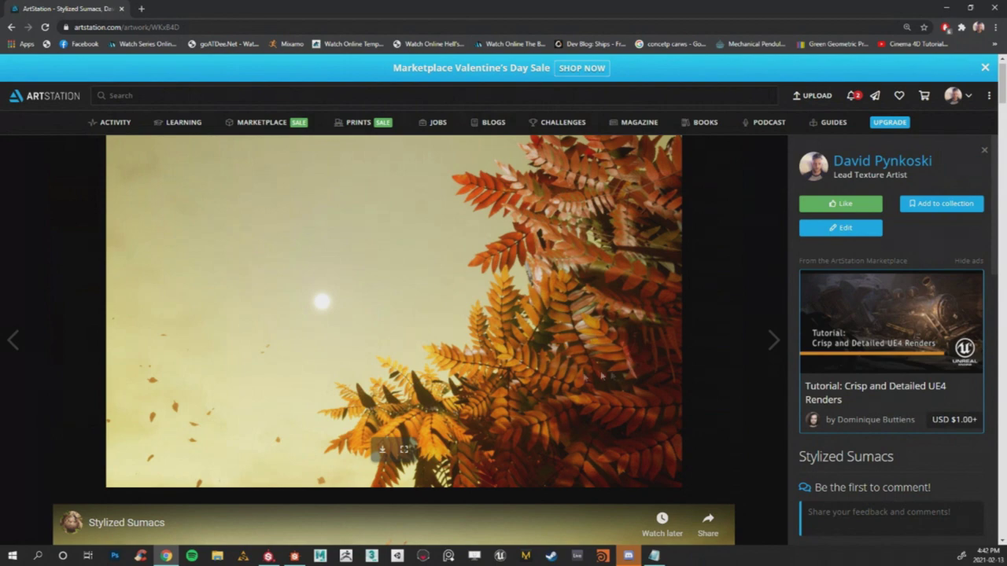
pyautogui.scroll(-2, 542, 318)
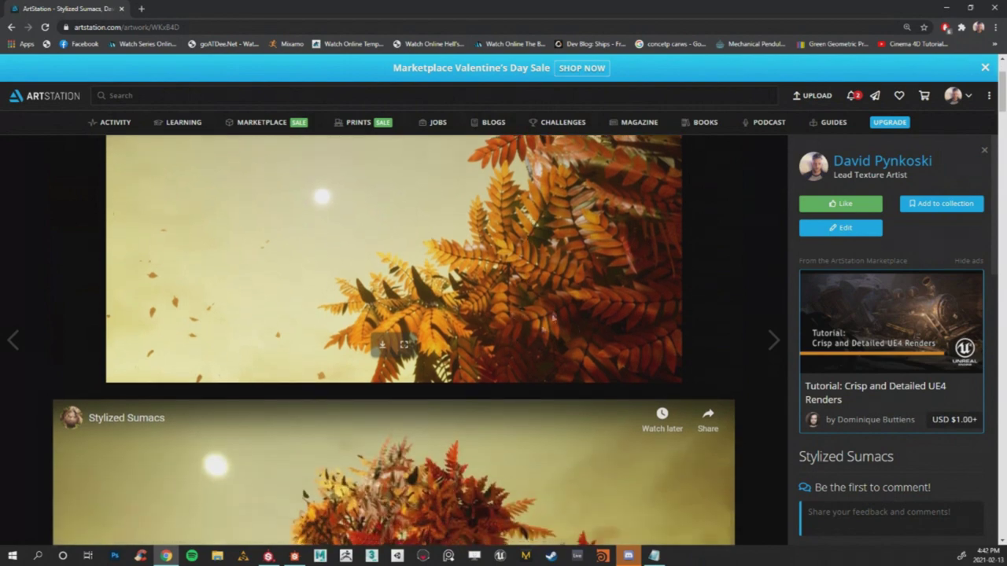
pyautogui.scroll(-5, 571, 326)
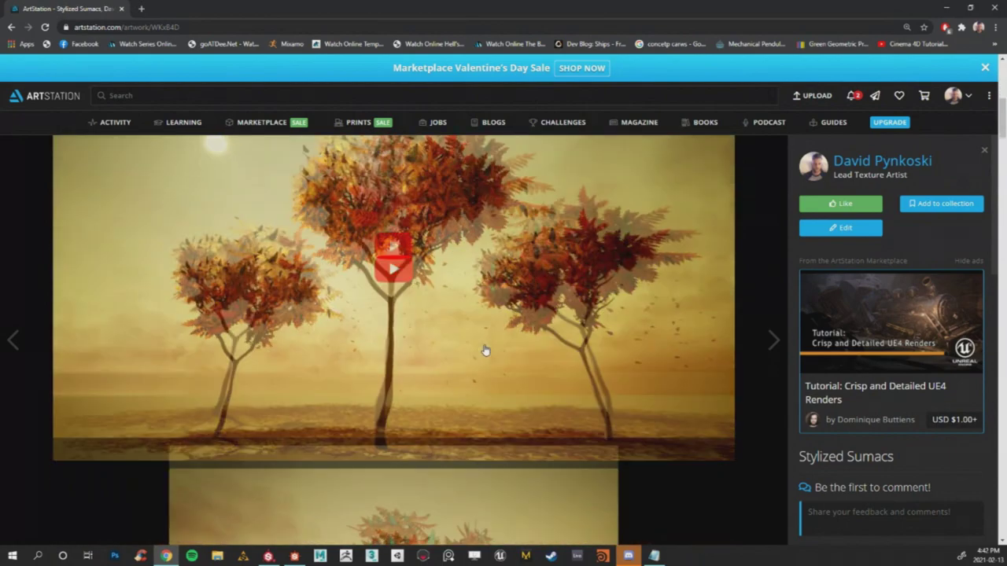
pyautogui.scroll(-2, 484, 350)
pyautogui.click(947, 7)
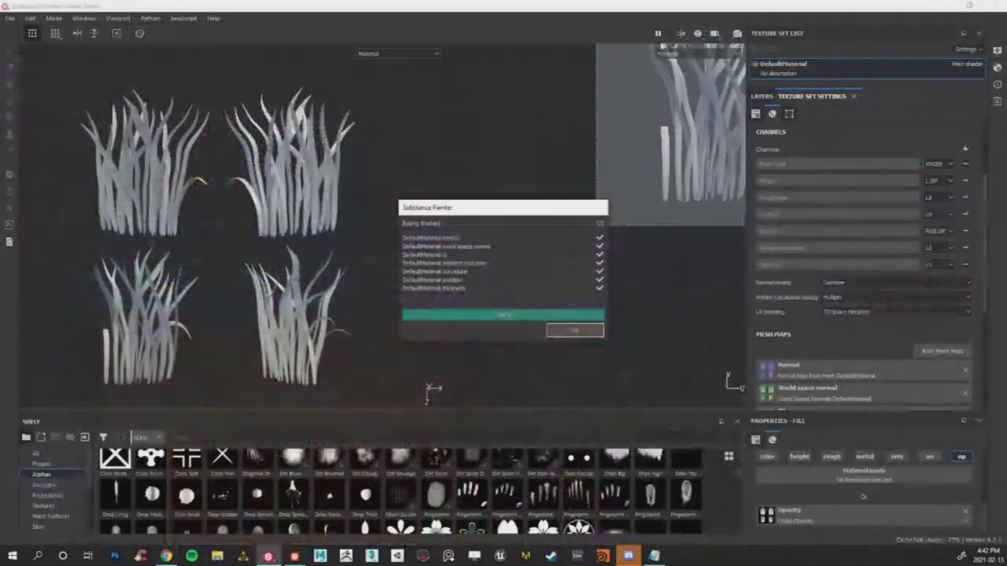
# Close the finished mesh map bake dialog and inspect the baked grass clumps.
pyautogui.click(565, 329)
pyautogui.scroll(2, 262, 132)
pyautogui.keyDown('alt'); pyautogui.moveTo(262, 133); pyautogui.dragTo(253, 125); pyautogui.keyUp('alt')
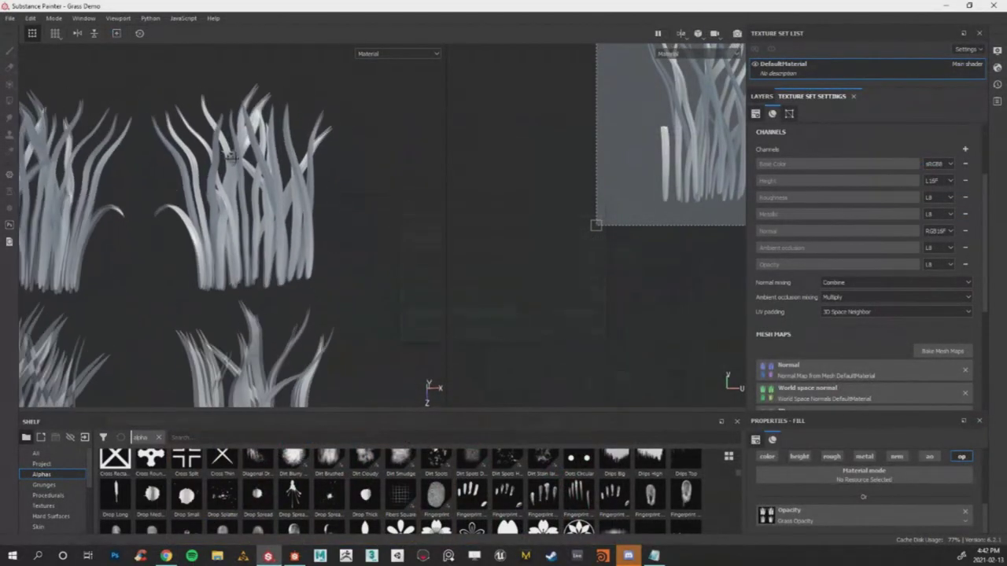
pyautogui.scroll(-3, 242, 202)
# Add the Grass Mask image from the Desktop to the resources being imported.
pyautogui.click(9, 17)
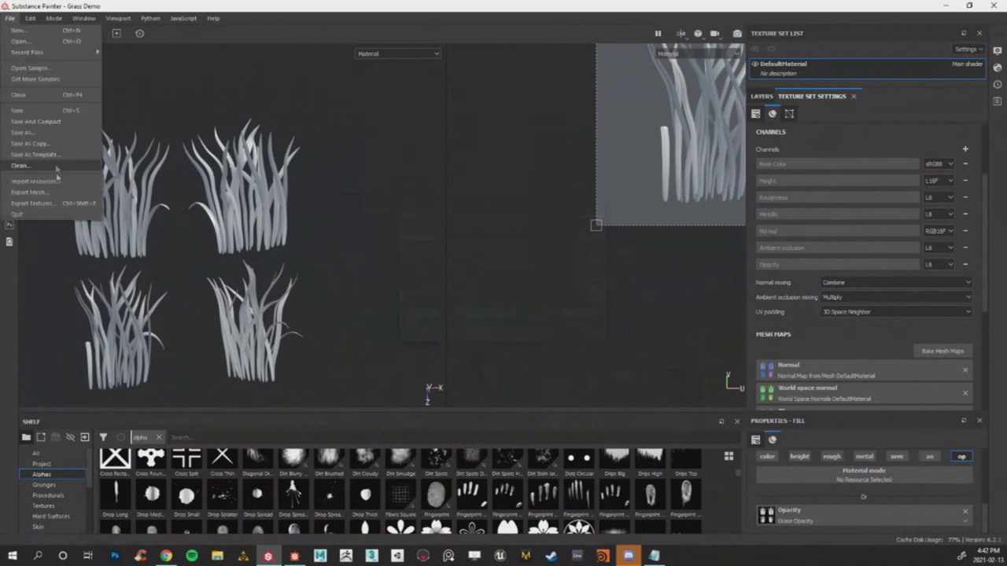
pyautogui.click(57, 181)
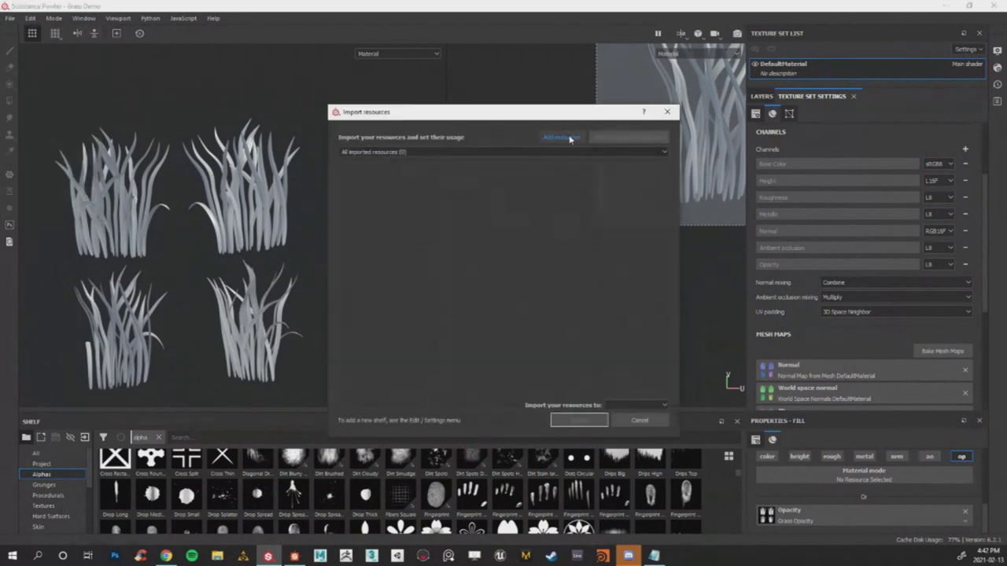
pyautogui.click(571, 135)
pyautogui.scroll(-5, 551, 236)
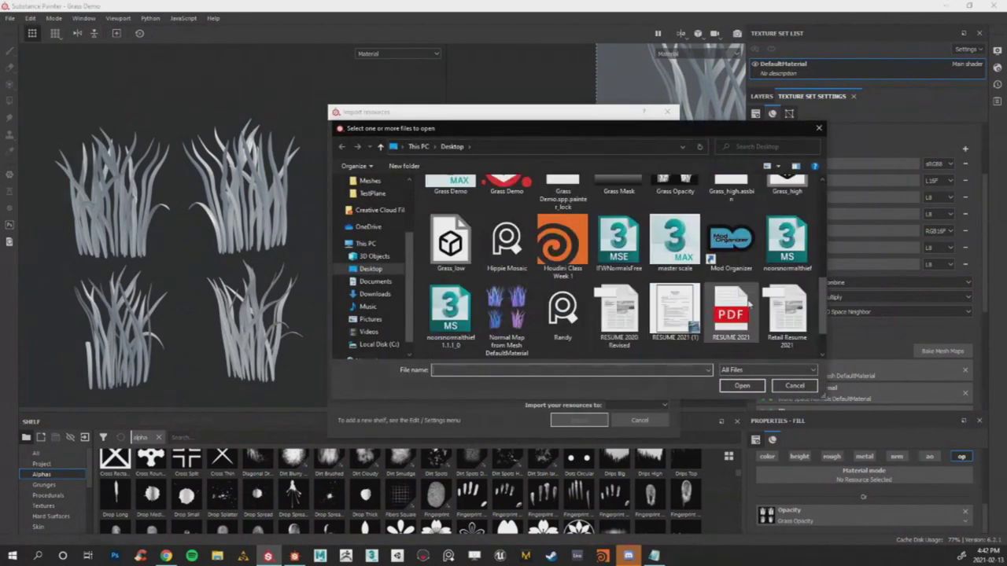
pyautogui.scroll(1, 784, 243)
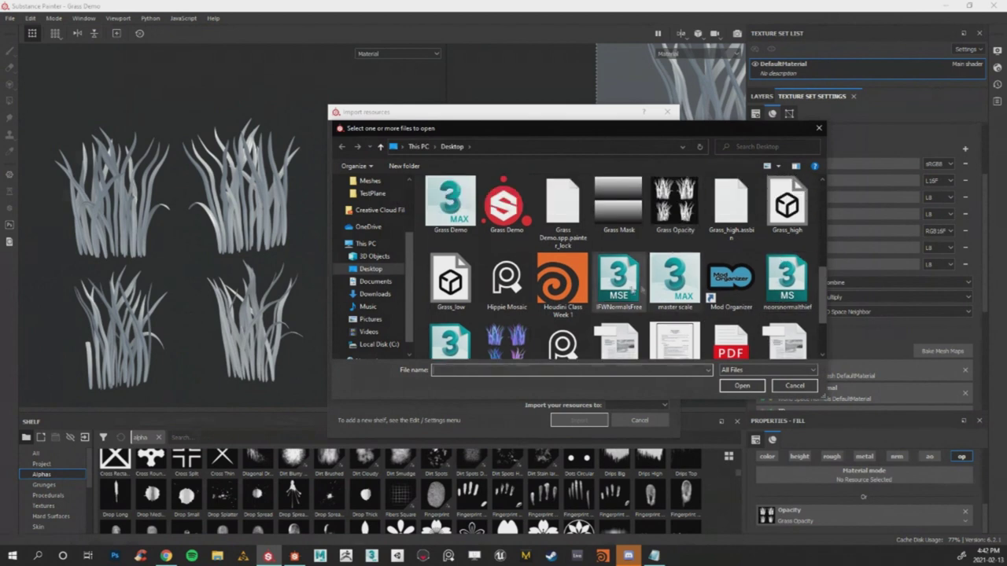
pyautogui.click(618, 203)
pyautogui.click(742, 385)
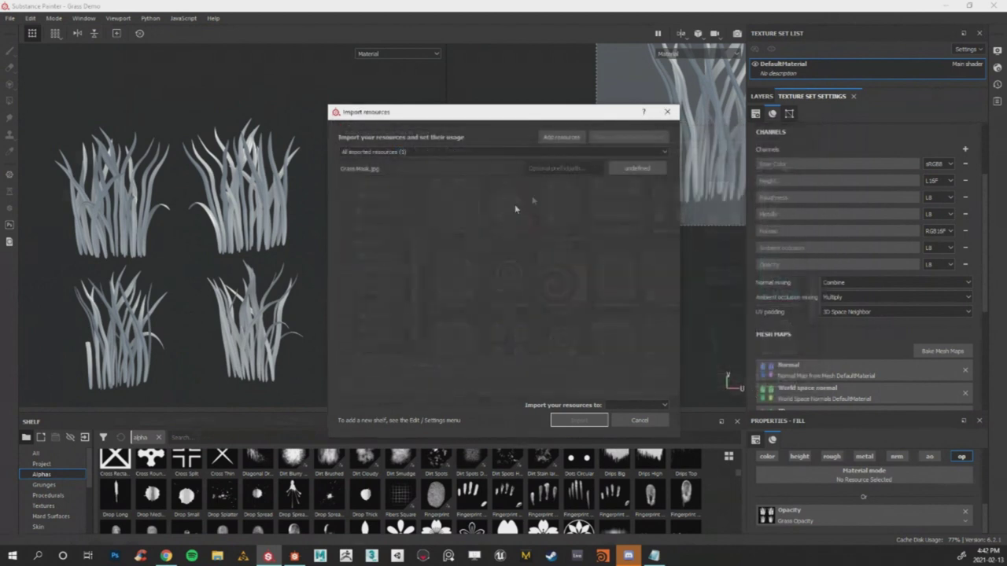
# Set Grass Mask.jpg's usage to texture, choose an import destination, and import it into the shelf.
pyautogui.click(644, 169)
pyautogui.click(666, 208)
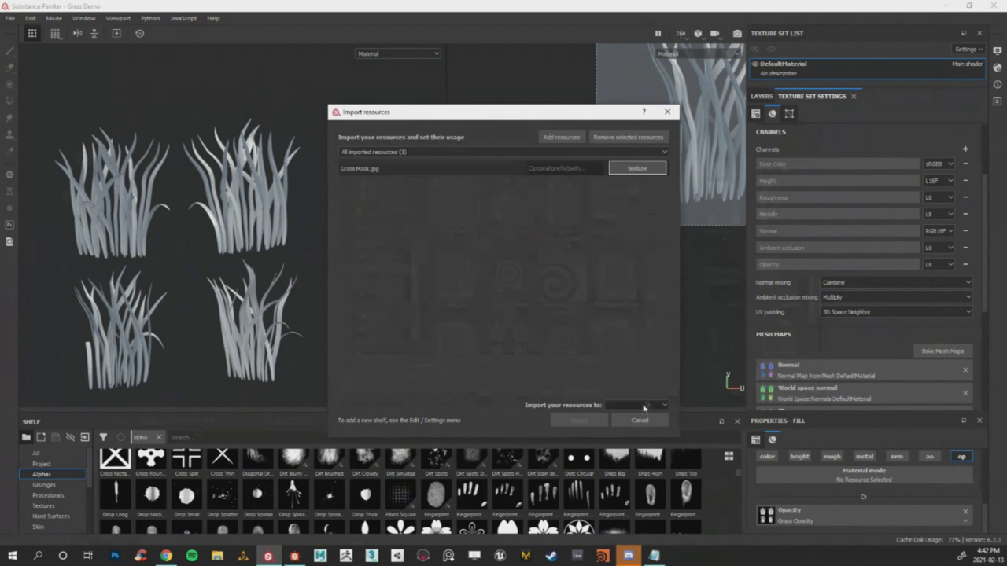
pyautogui.click(635, 405)
pyautogui.click(636, 416)
pyautogui.click(582, 421)
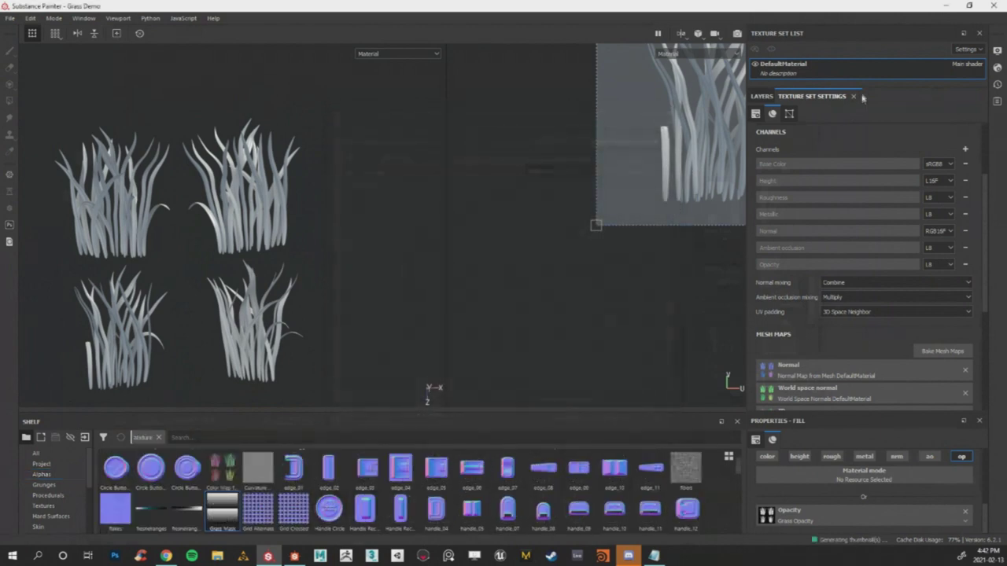
# Enlarge the 3D viewport by narrowing the 2D view and shortening the shelf, and get a closer view of the grass.
pyautogui.scroll(-1, 341, 178)
pyautogui.keyDown('alt'); pyautogui.moveTo(287, 171); pyautogui.dragTo(346, 135, button='middle'); pyautogui.keyUp('alt')
pyautogui.scroll(3, 328, 162)
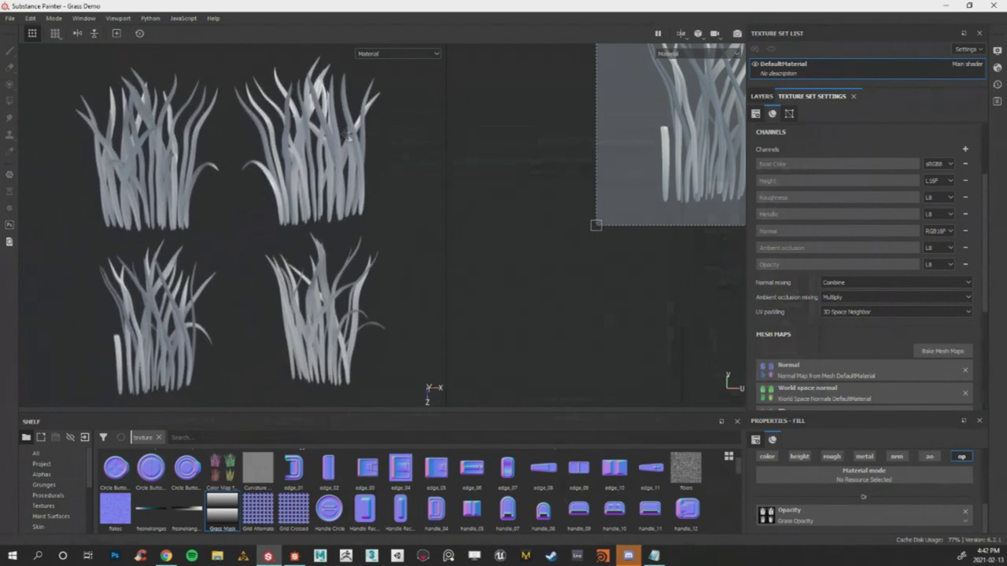
pyautogui.moveTo(446, 198); pyautogui.dragTo(582, 197)
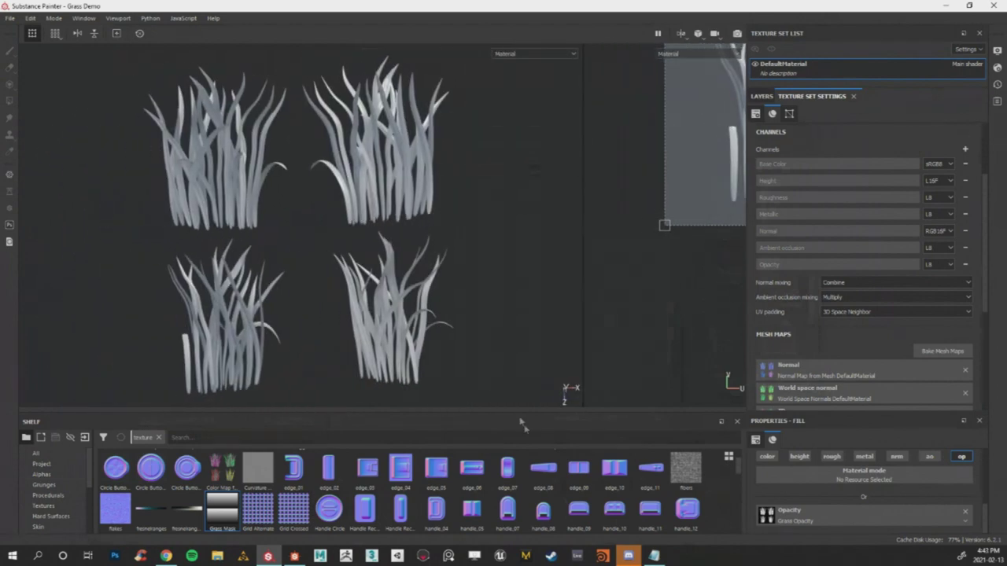
pyautogui.moveTo(520, 412); pyautogui.dragTo(520, 459)
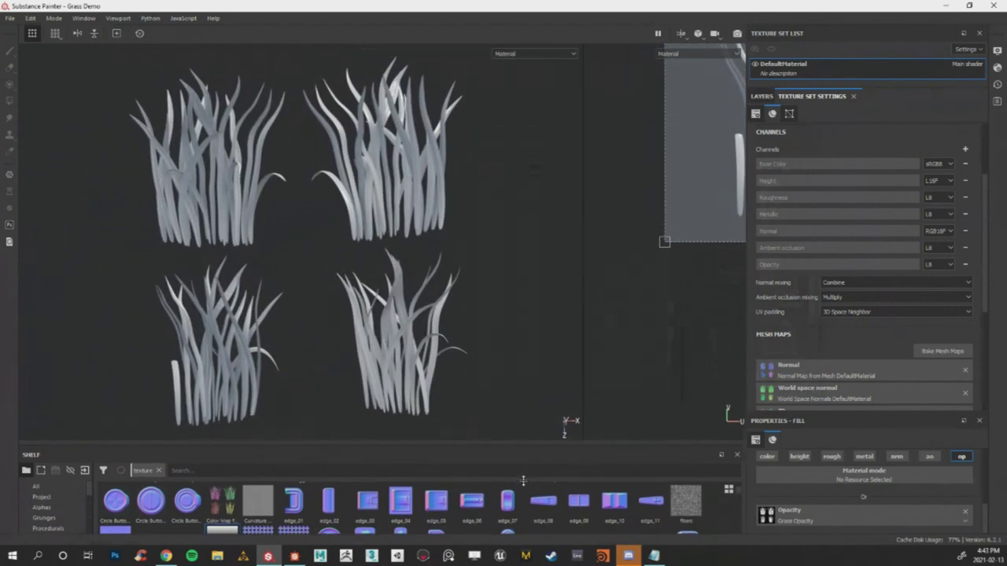
pyautogui.scroll(5, 304, 221)
pyautogui.keyDown('shift'); pyautogui.moveTo(480, 183); pyautogui.dragTo(446, 133, button='right'); pyautogui.keyUp('shift')
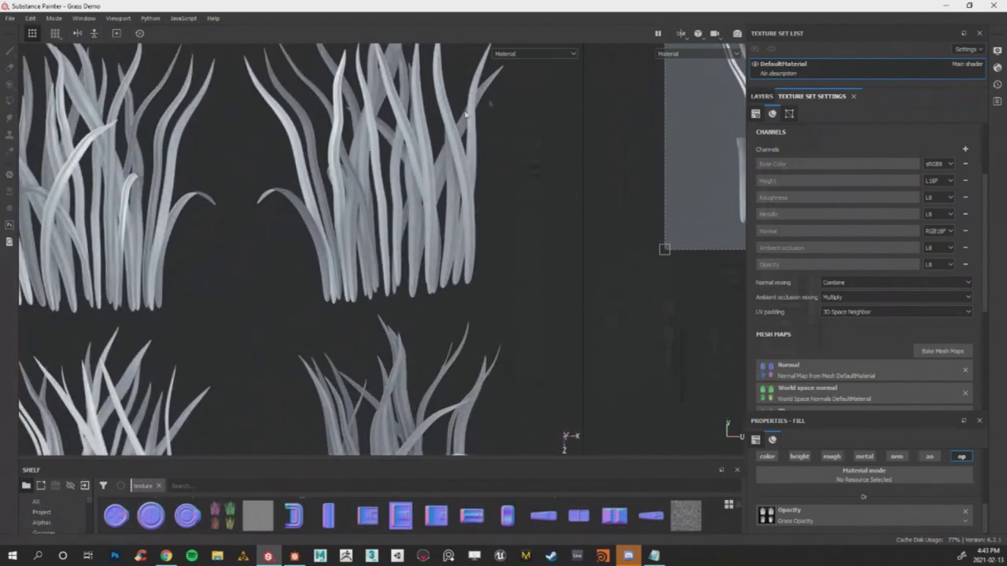
# Display the baked Normal mesh map in the viewport and examine the surface detail on the grass blades.
pyautogui.click(526, 54)
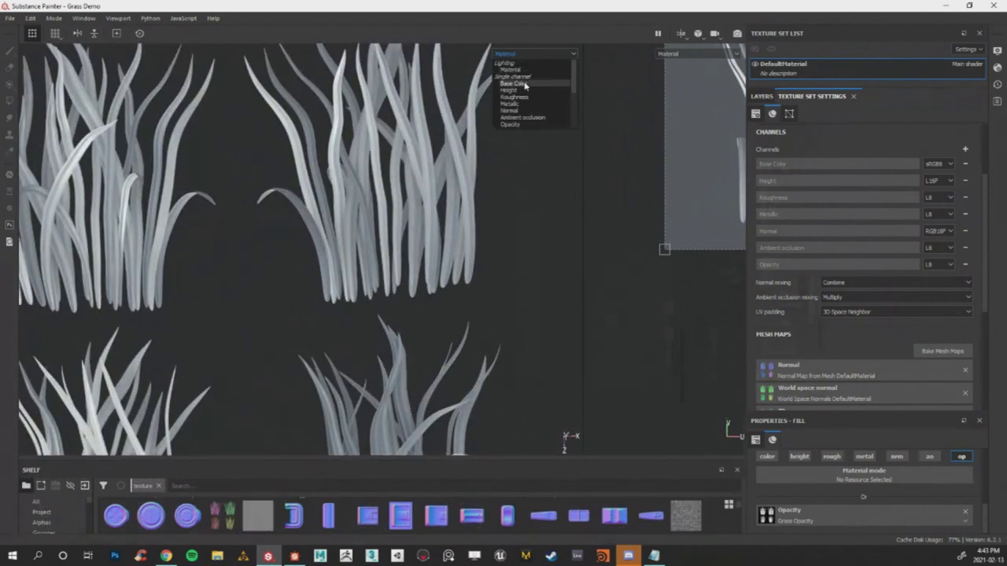
pyautogui.scroll(-3, 534, 102)
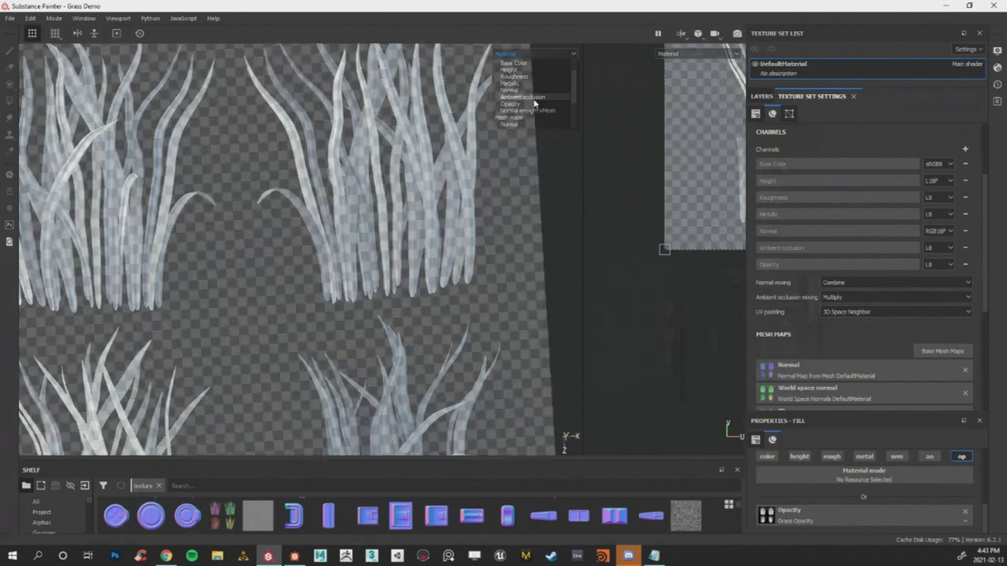
pyautogui.click(534, 103)
pyautogui.click(548, 54)
pyautogui.click(548, 54)
pyautogui.press('c')
pyautogui.press('b')
pyautogui.scroll(3, 438, 163)
pyautogui.scroll(-3, 438, 163)
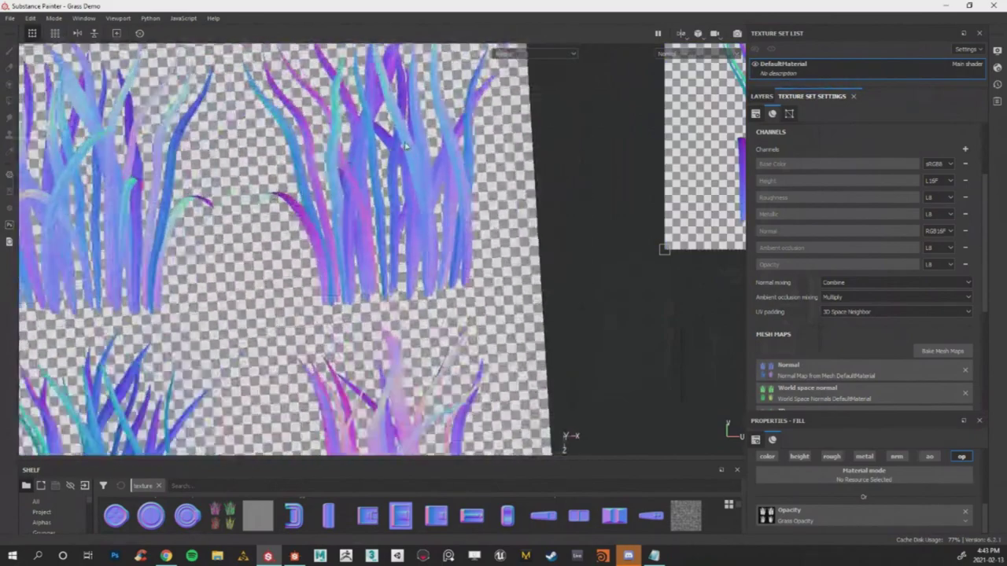
pyautogui.scroll(5, 423, 161)
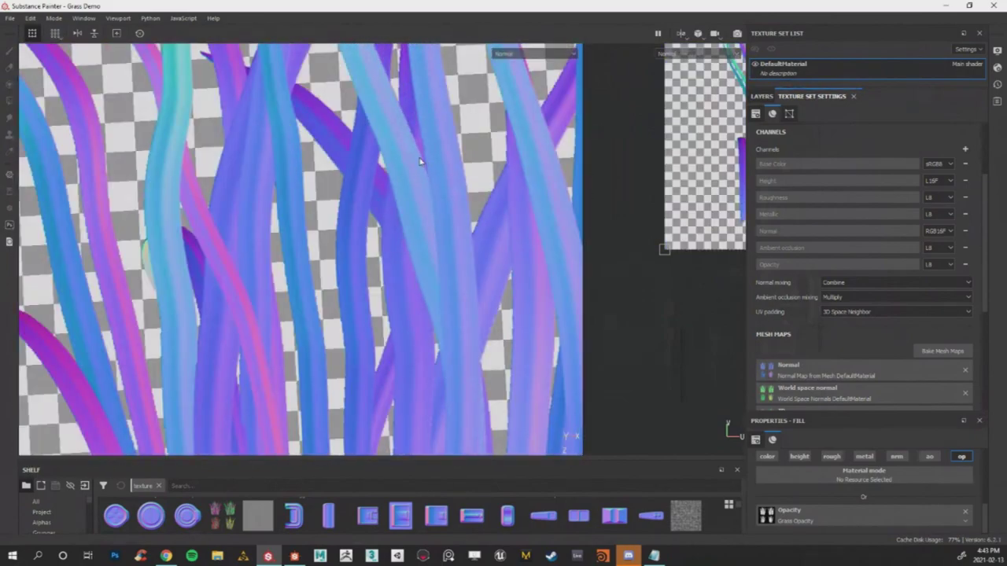
pyautogui.scroll(2, 306, 174)
pyautogui.scroll(-6, 326, 186)
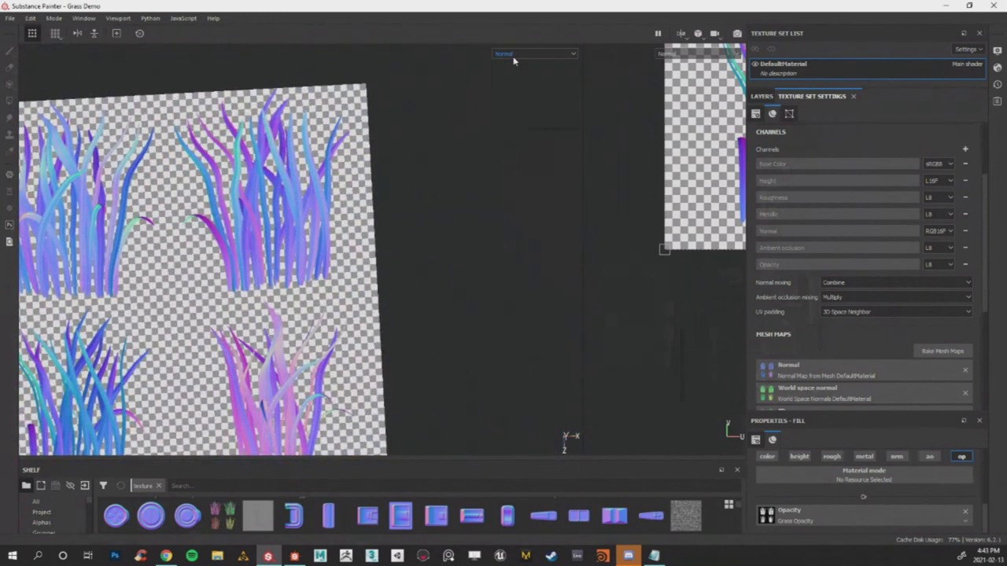
# Examine the World space normal and ID mesh maps on the grass clumps.
pyautogui.press('b')
pyautogui.scroll(2, 309, 193)
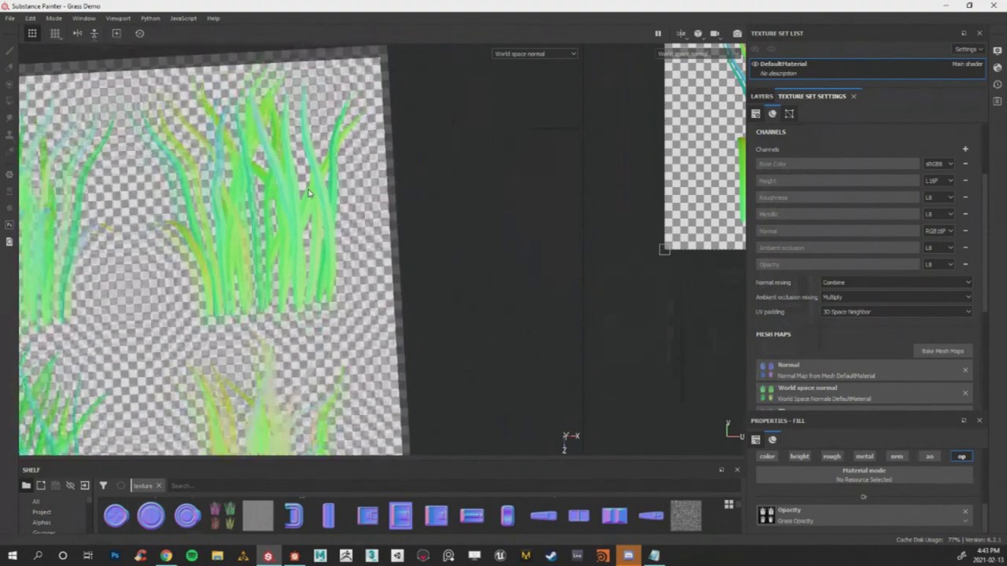
pyautogui.scroll(-1, 309, 193)
pyautogui.keyDown('alt'); pyautogui.moveTo(309, 193); pyautogui.dragTo(449, 166, button='middle'); pyautogui.keyUp('alt')
pyautogui.scroll(3, 224, 203)
pyautogui.scroll(-1, 508, 54)
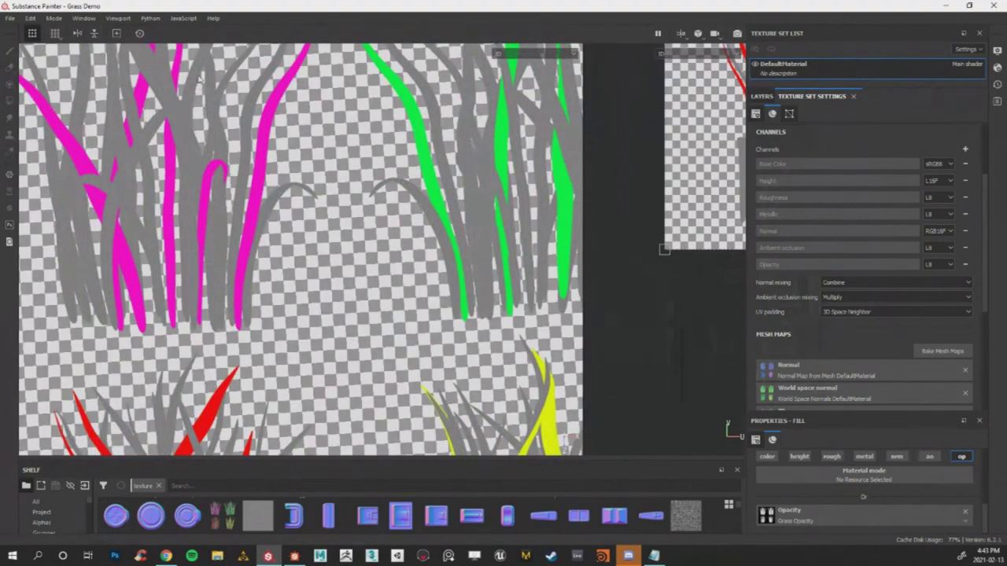
# Display the Ambient occlusion mesh map on the grass and advance to the Curvature map.
pyautogui.press('b')
pyautogui.scroll(-2, 170, 227)
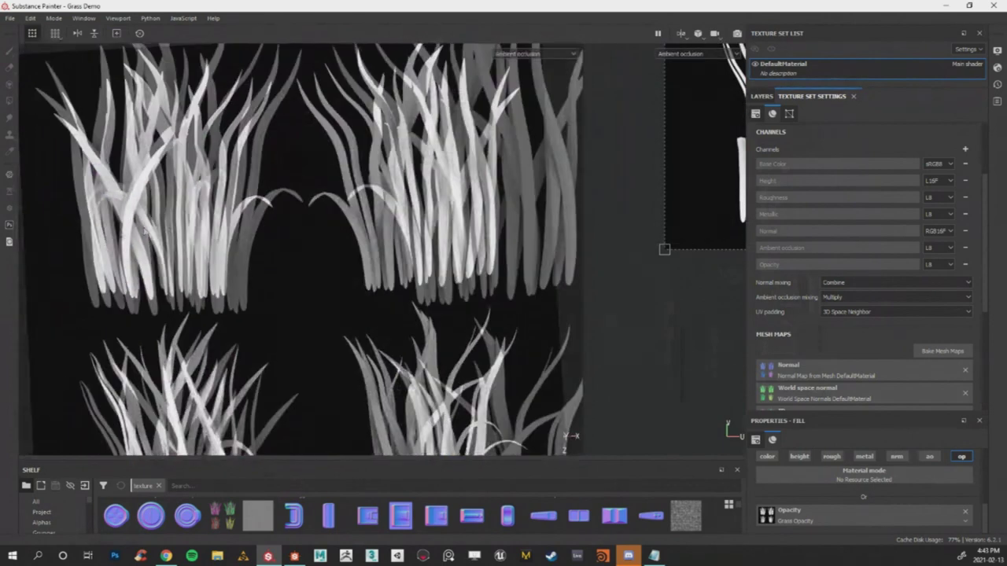
pyautogui.scroll(4, 122, 232)
pyautogui.scroll(-1, 534, 59)
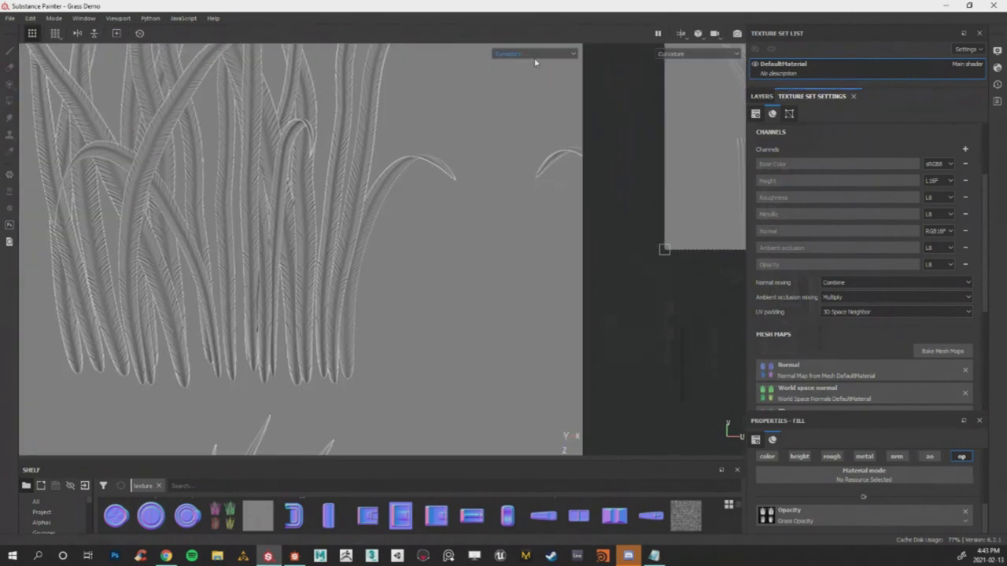
# Examine the Curvature mesh map's edge and vein detail along the grass blades at close range.
pyautogui.scroll(6, 244, 182)
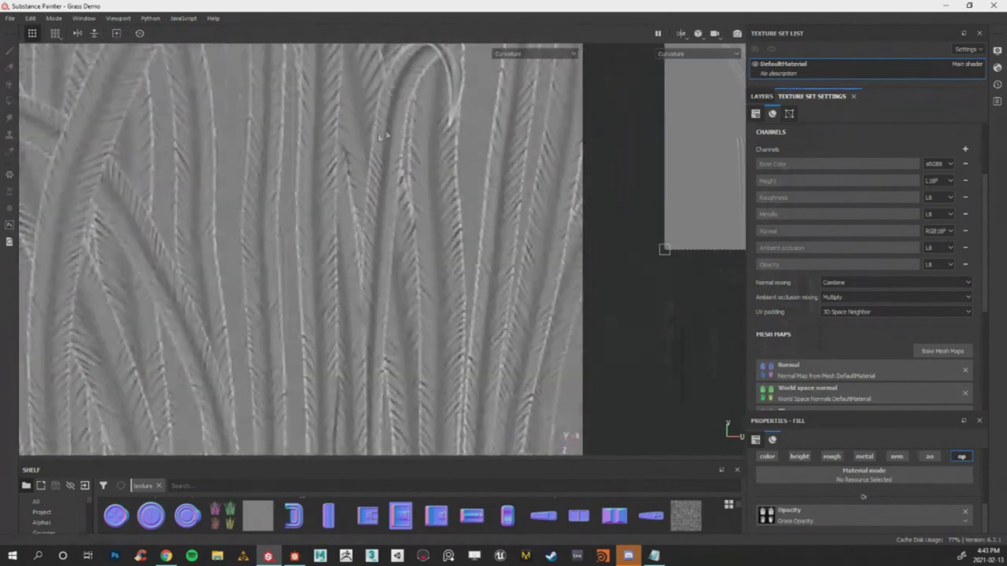
pyautogui.scroll(2, 314, 147)
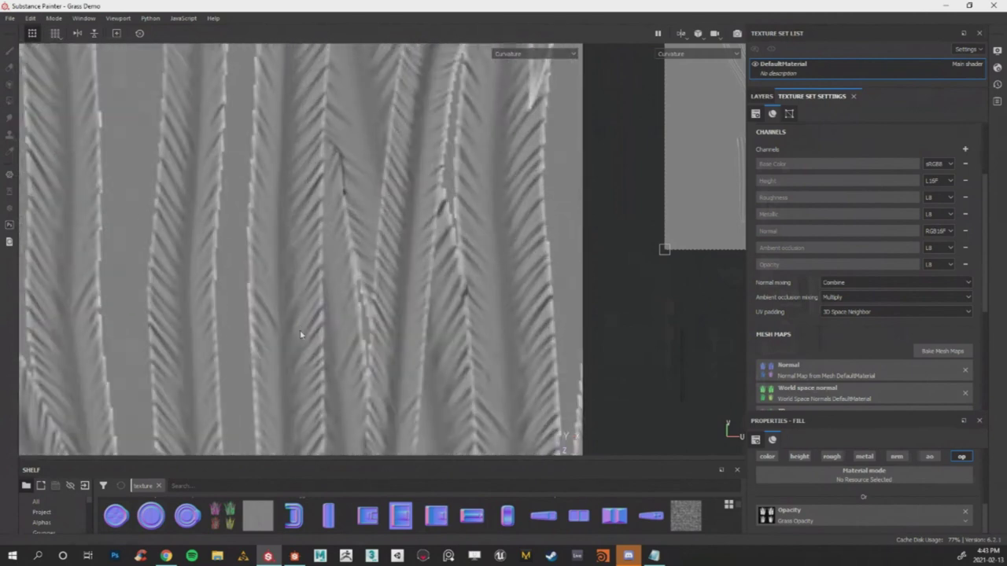
pyautogui.scroll(-8, 288, 254)
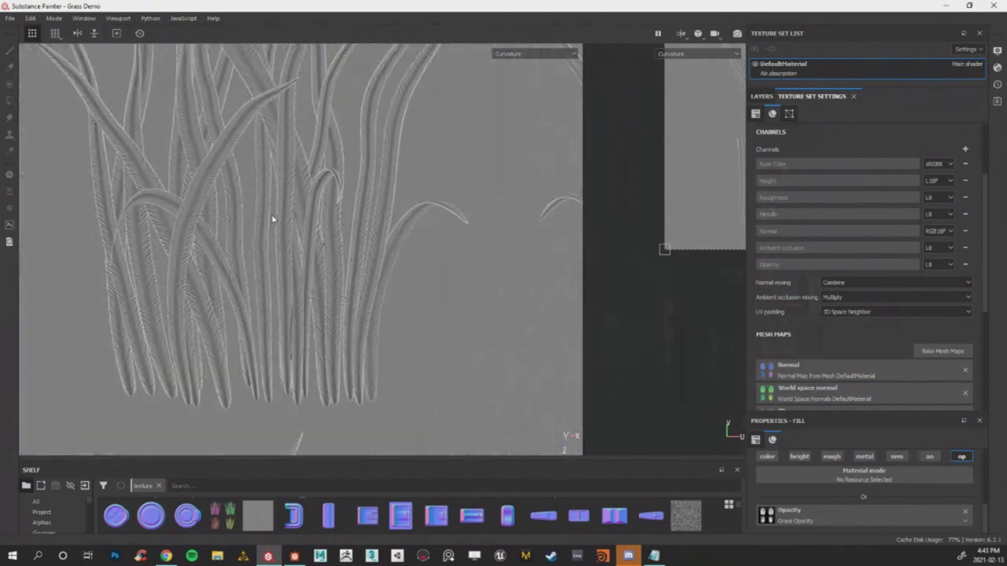
pyautogui.scroll(7, 211, 159)
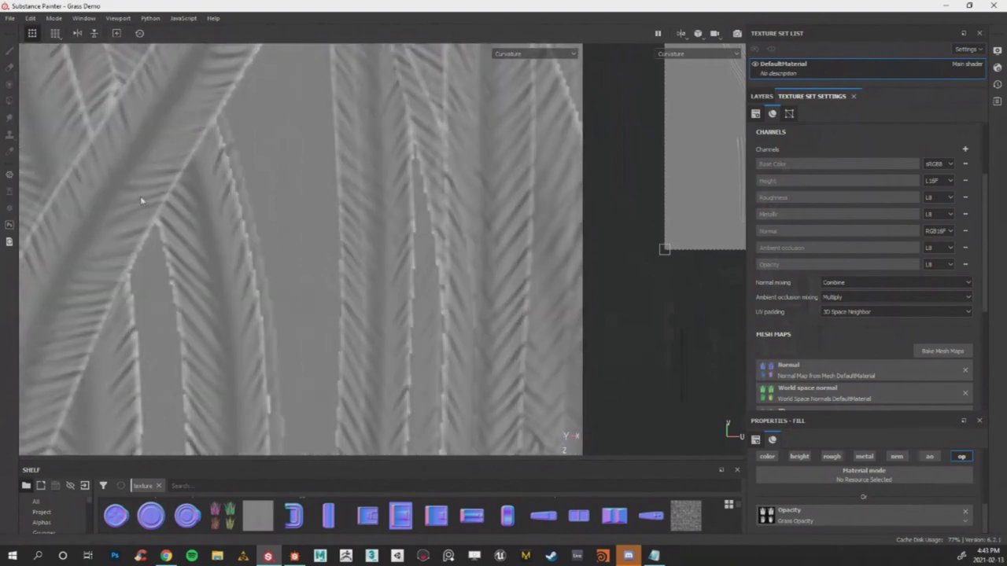
pyautogui.scroll(-4, 141, 196)
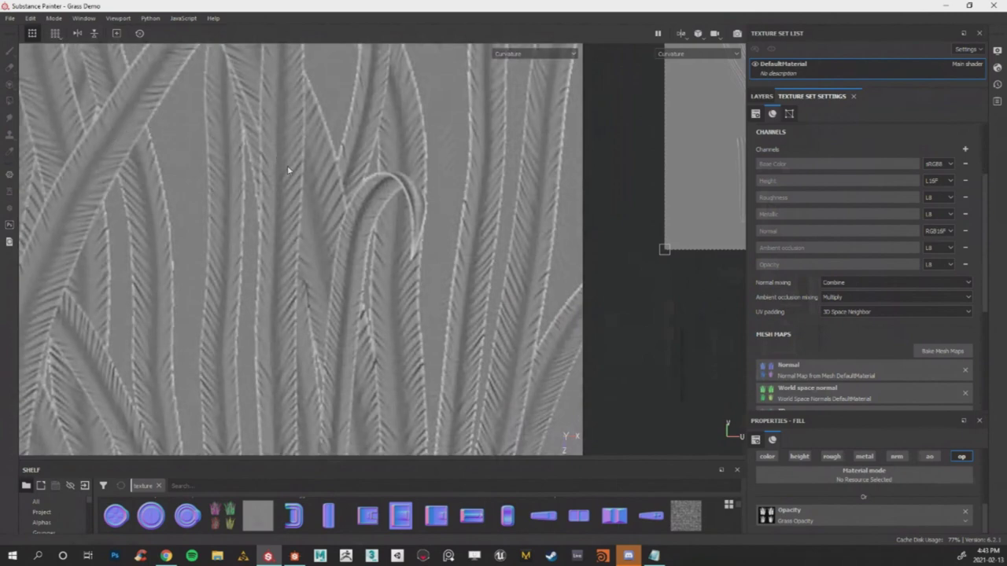
pyautogui.scroll(-1, 278, 159)
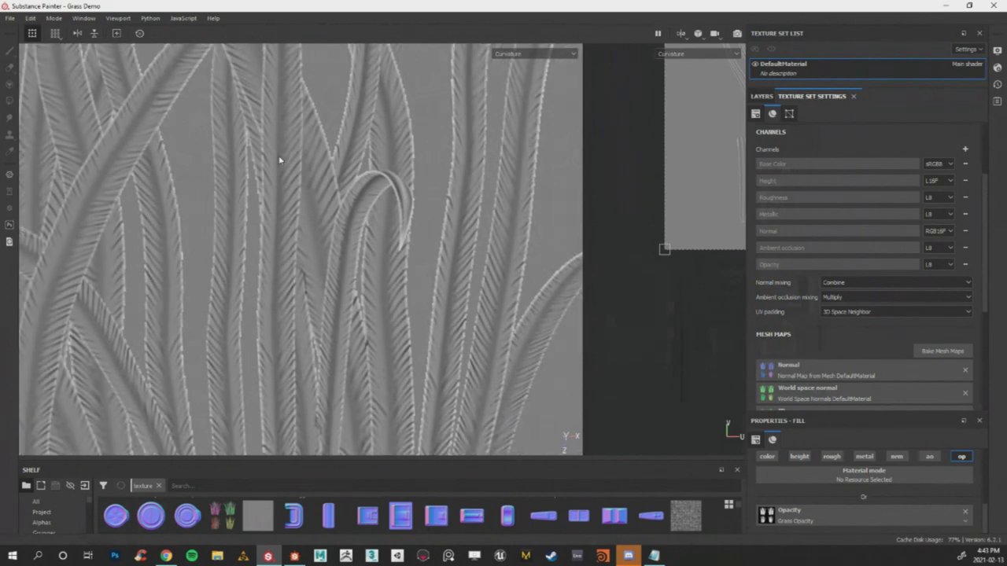
pyautogui.scroll(5, 279, 155)
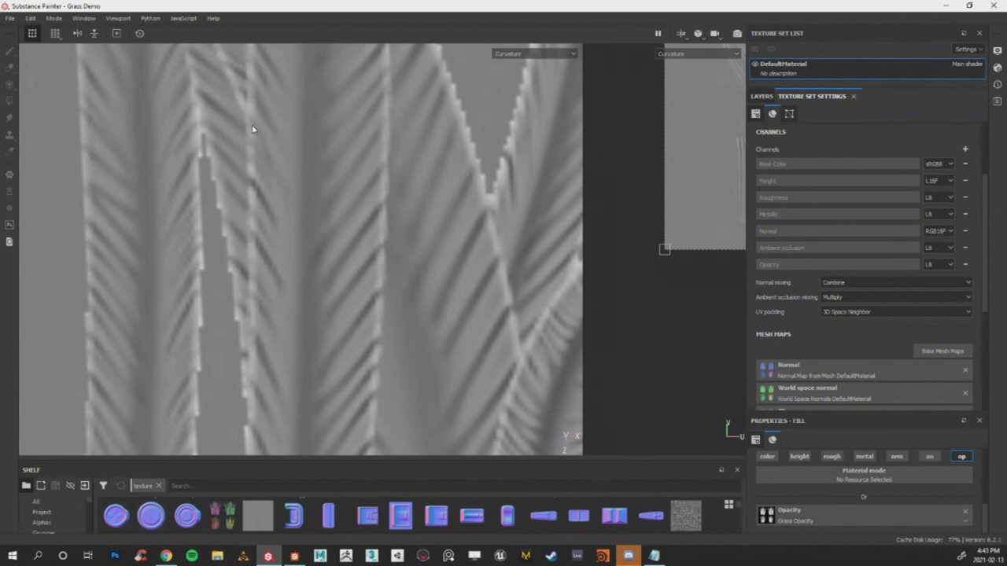
pyautogui.scroll(-5, 397, 183)
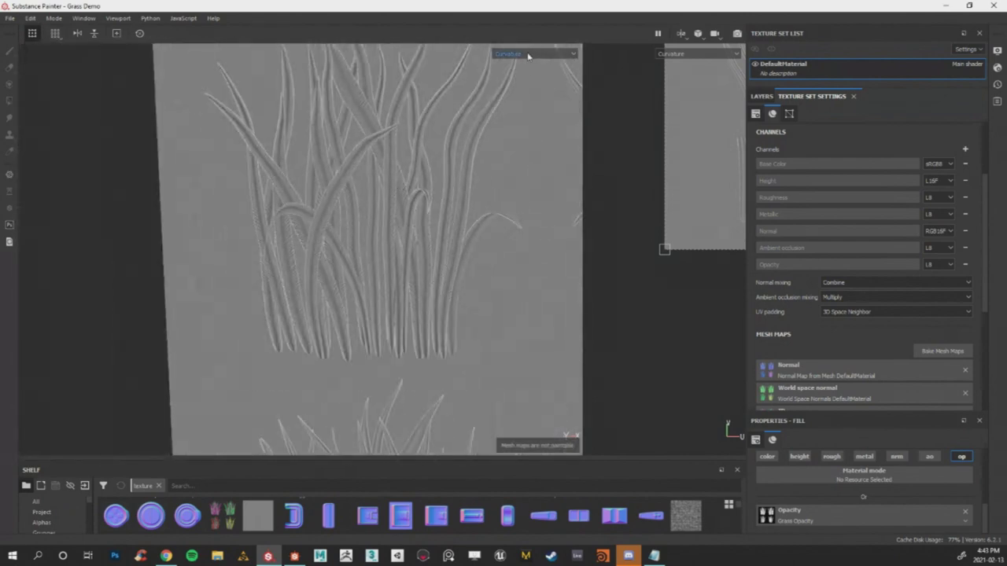
# Examine the Position and Thickness mesh maps in the viewport.
pyautogui.click(527, 55)
pyautogui.click(527, 63)
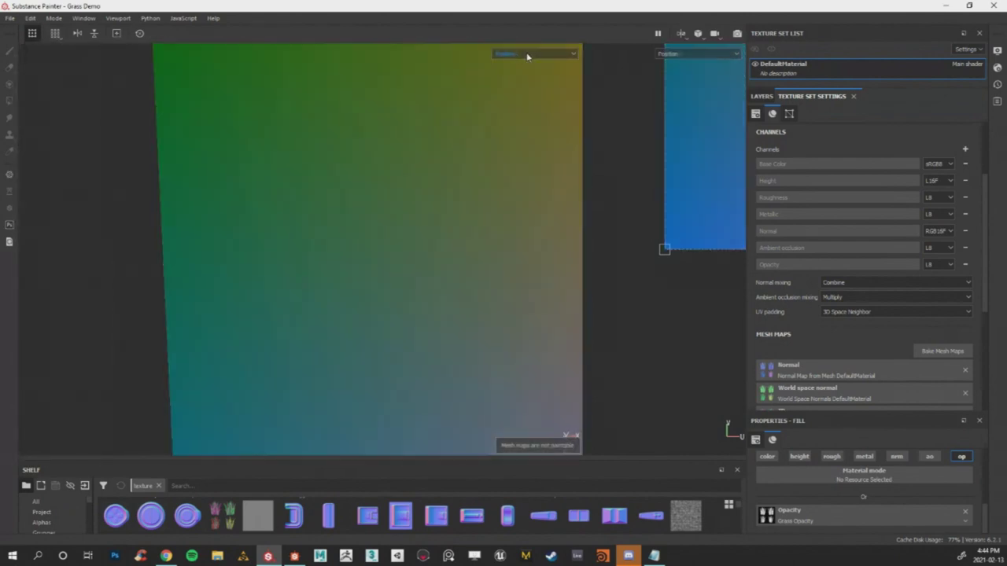
pyautogui.scroll(-1, 527, 57)
pyautogui.click(510, 54)
pyautogui.click(513, 55)
pyautogui.rightClick(514, 56)
pyautogui.click(512, 53)
pyautogui.click(512, 54)
pyautogui.click(517, 61)
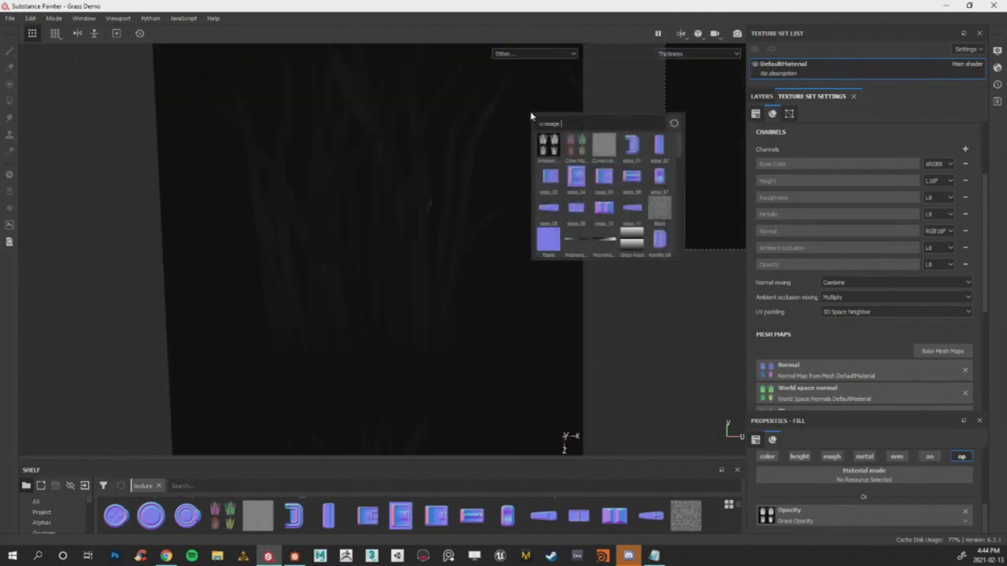
# Return the viewport display to the Curvature mesh map.
pyautogui.click(520, 56)
pyautogui.click(520, 56)
pyautogui.click(521, 56)
pyautogui.scroll(2, 521, 55)
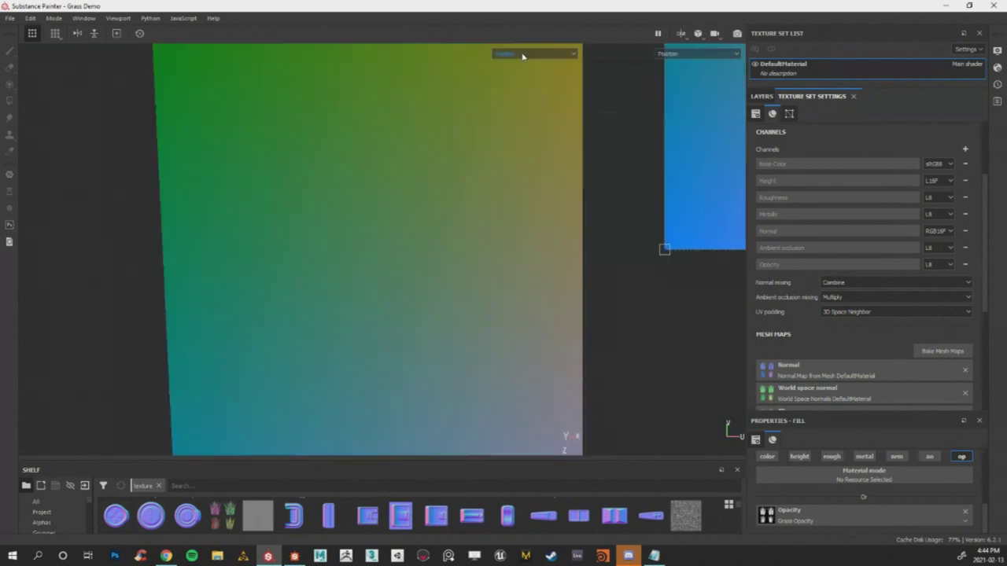
pyautogui.scroll(3, 364, 179)
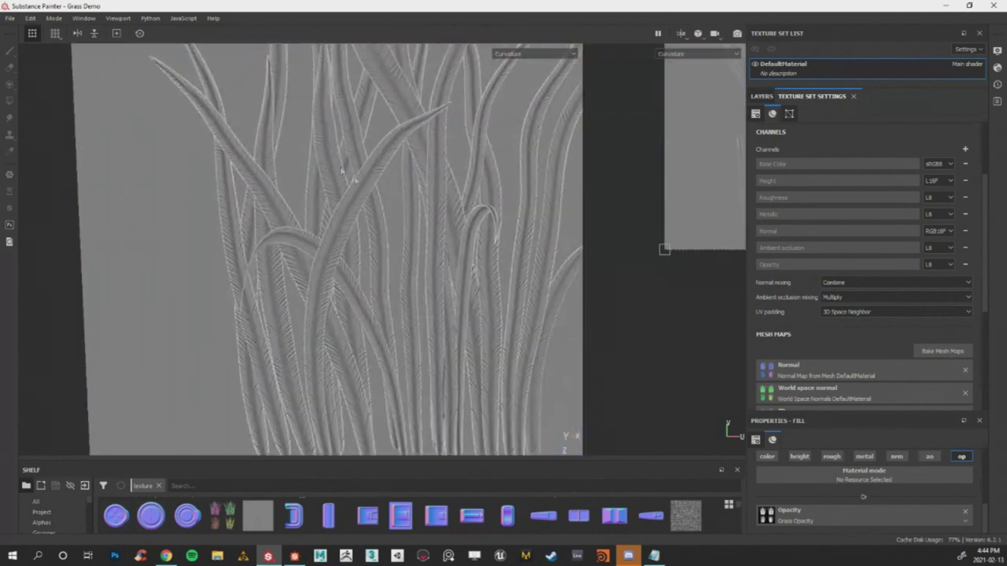
# Switch the viewport to the Ambient occlusion mesh map and examine all four grass clumps together.
pyautogui.click(512, 53)
pyautogui.click(512, 127)
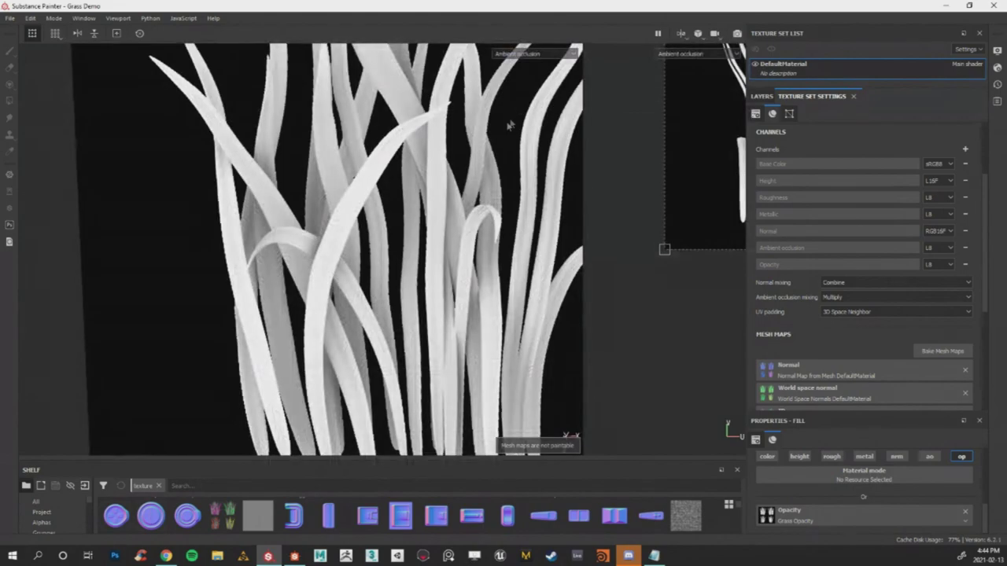
pyautogui.scroll(-5, 407, 223)
pyautogui.keyDown('alt'); pyautogui.moveTo(499, 196); pyautogui.dragTo(365, 170, button='middle'); pyautogui.keyUp('alt')
pyautogui.keyDown('alt'); pyautogui.moveTo(364, 170); pyautogui.dragTo(440, 175); pyautogui.keyUp('alt')
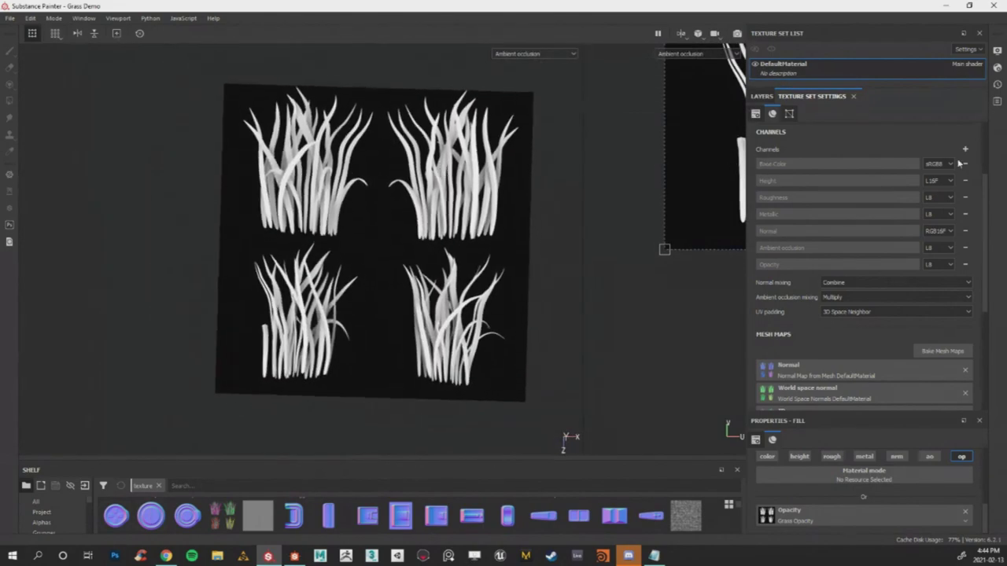
# Return to the layer stack and switch the viewport display back to Material with all four grass clumps framed.
pyautogui.click(761, 96)
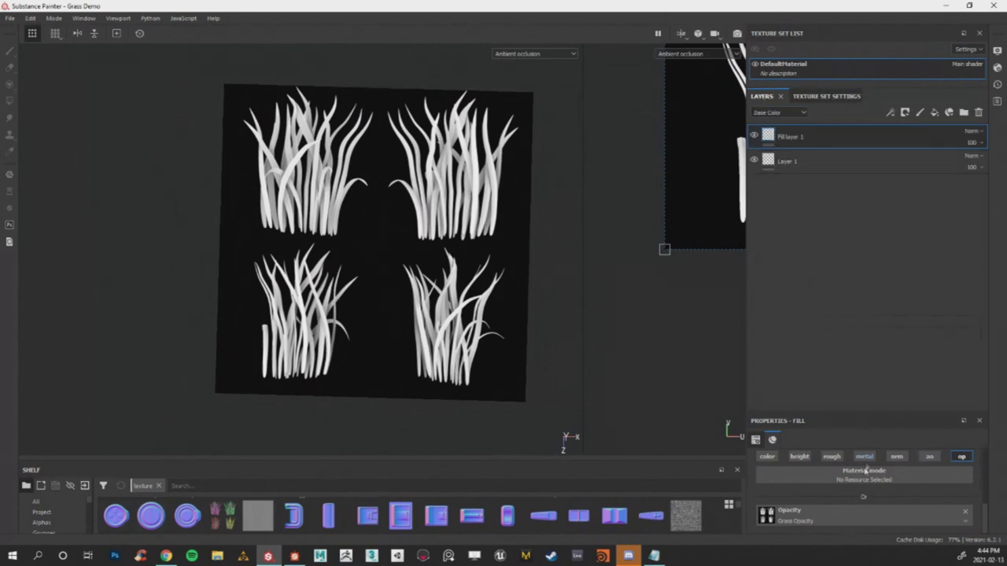
pyautogui.scroll(-3, 416, 183)
pyautogui.keyDown('alt'); pyautogui.moveTo(417, 182); pyautogui.dragTo(355, 181, button='middle'); pyautogui.keyUp('alt')
pyautogui.scroll(5, 380, 181)
pyautogui.keyDown('alt'); pyautogui.moveTo(376, 180); pyautogui.dragTo(382, 197); pyautogui.keyUp('alt')
pyautogui.moveTo(382, 197)
pyautogui.keyDown('alt'); pyautogui.mouseDown(button='middle')
pyautogui.moveTo(396, 175)
pyautogui.moveTo(395, 189)
pyautogui.mouseUp(button='middle'); pyautogui.keyUp('alt')
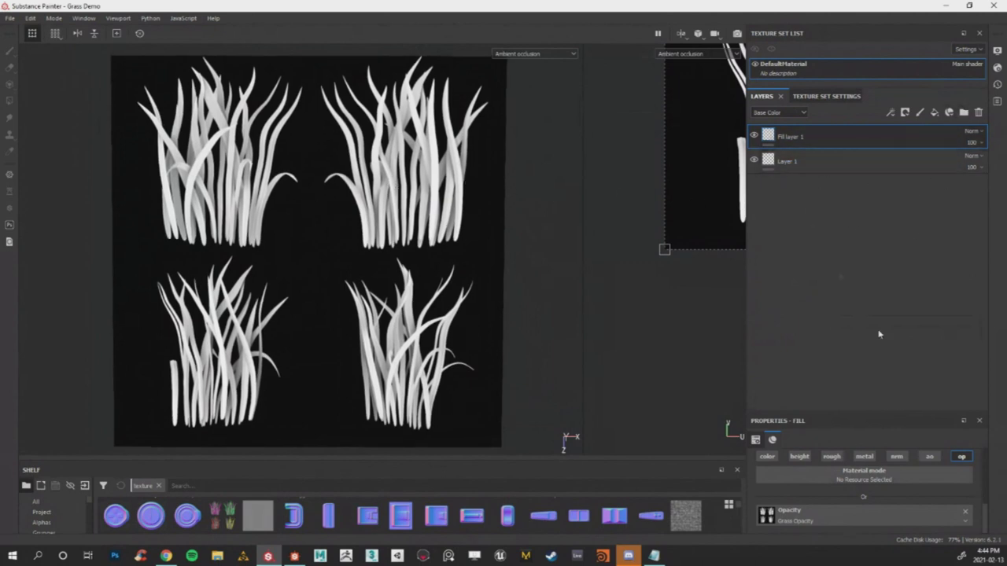
pyautogui.click(535, 53)
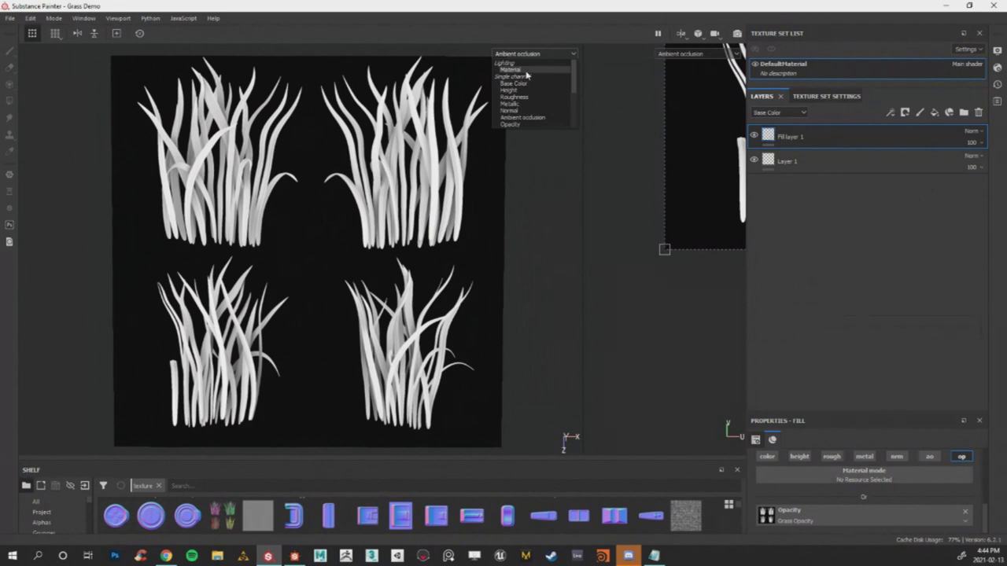
pyautogui.click(519, 69)
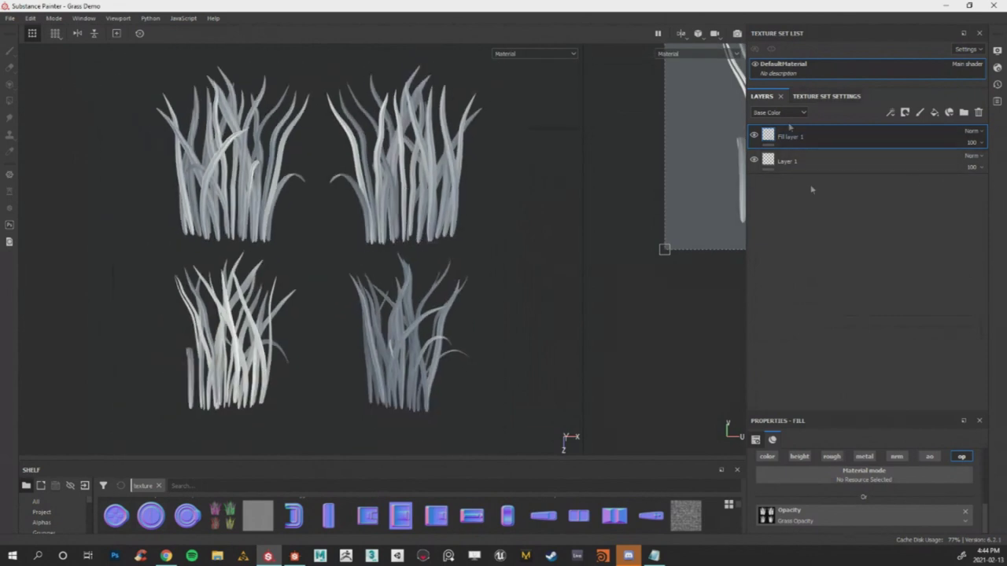
# Create a layer folder named "Base Layre" and move Fill layer 1 above it.
pyautogui.click(964, 113)
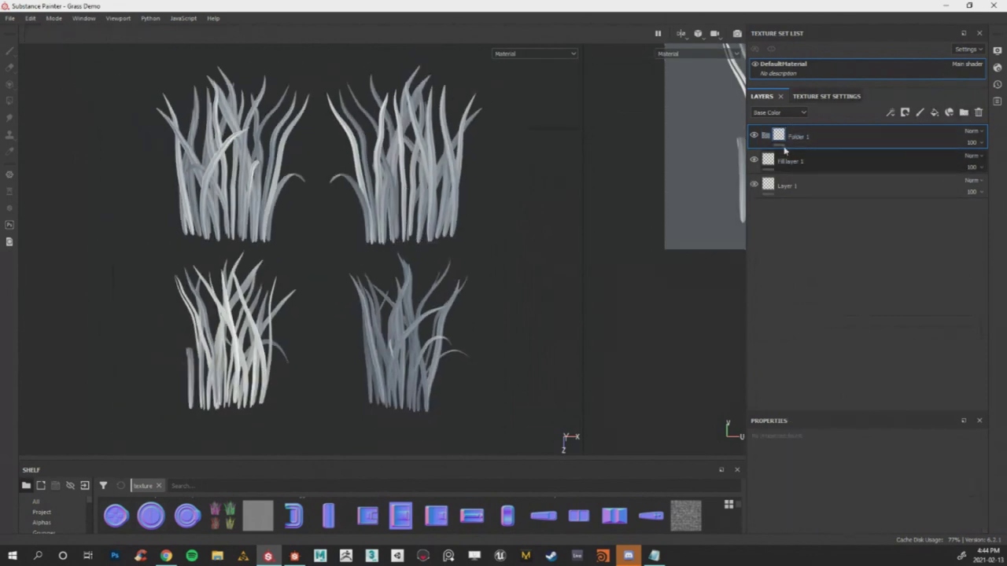
pyautogui.doubleClick(796, 138)
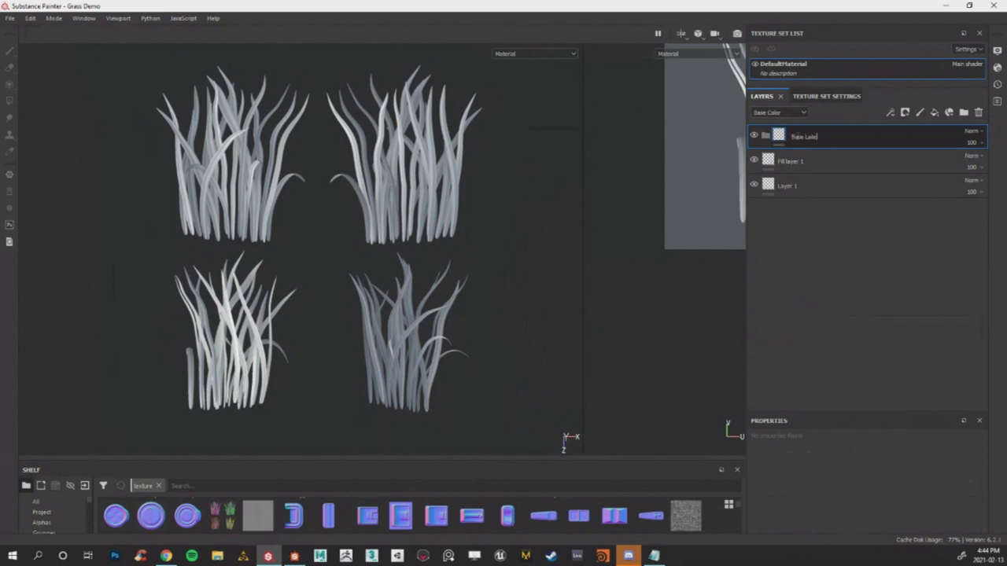
pyautogui.write('Base Layer')
pyautogui.press('Return')
pyautogui.moveTo(802, 162); pyautogui.dragTo(805, 136)
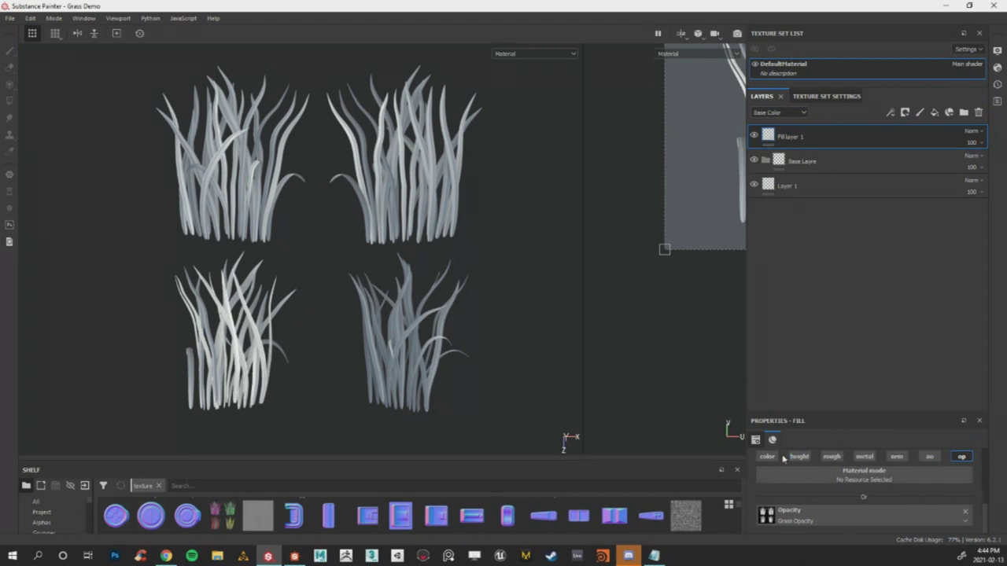
# Enable the ambient occlusion channel on Fill layer 1 and assign the baked Ambient Occlusion map from the project textures to it.
pyautogui.click(929, 458)
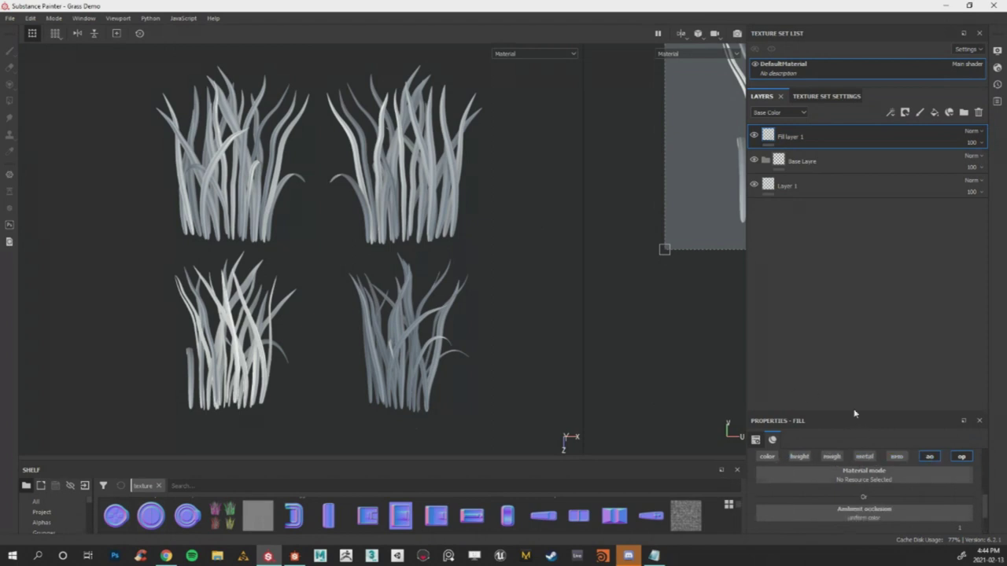
pyautogui.moveTo(848, 409); pyautogui.dragTo(848, 321)
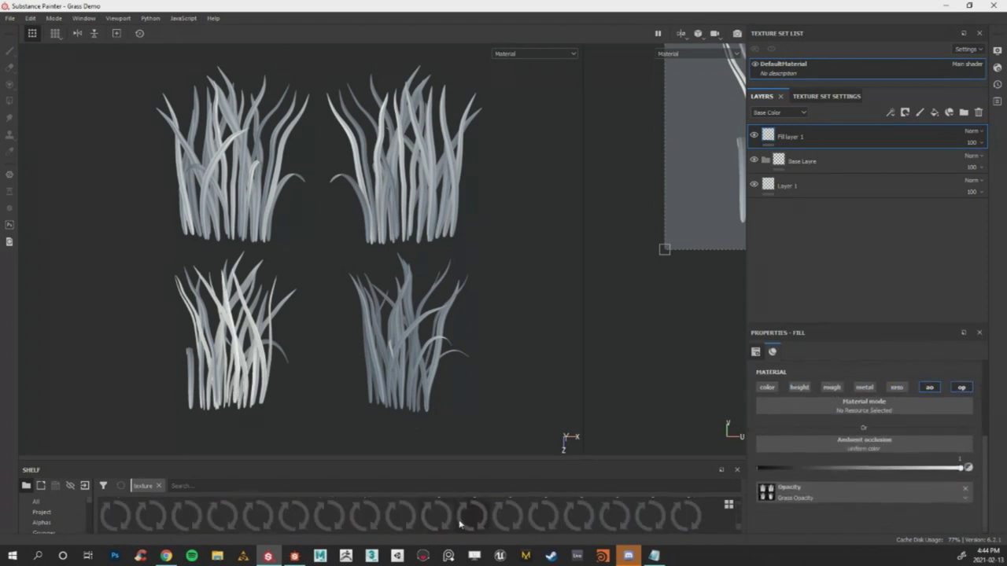
pyautogui.scroll(-2, 36, 519)
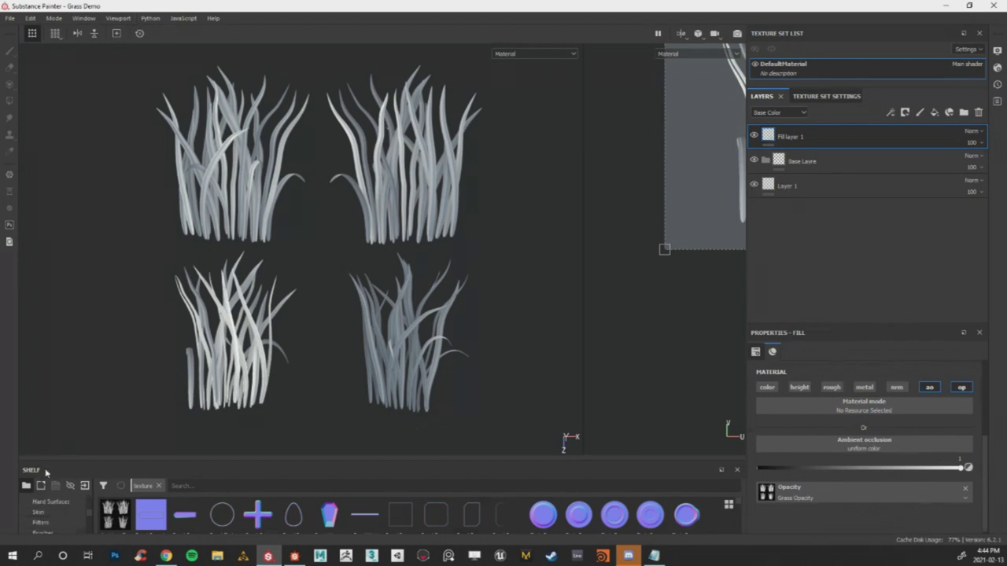
pyautogui.moveTo(52, 457); pyautogui.dragTo(51, 371)
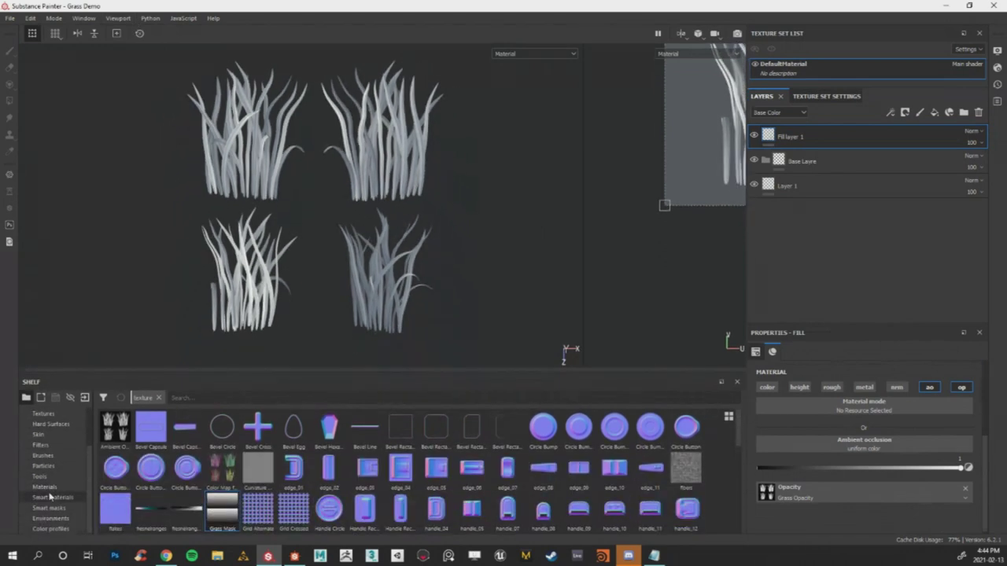
pyautogui.click(53, 413)
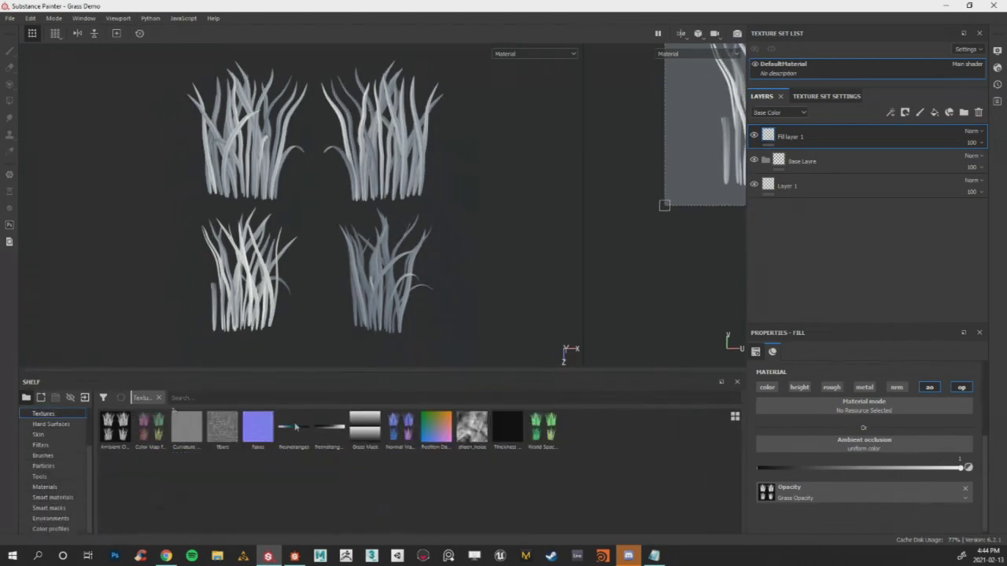
pyautogui.moveTo(114, 447); pyautogui.dragTo(851, 446)
pyautogui.scroll(3, 400, 190)
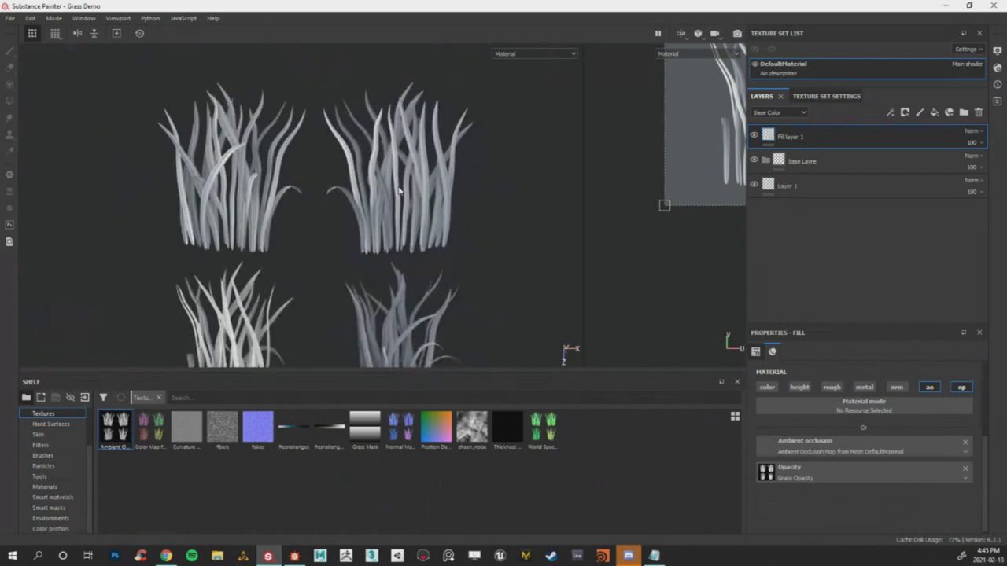
pyautogui.scroll(-2, 400, 191)
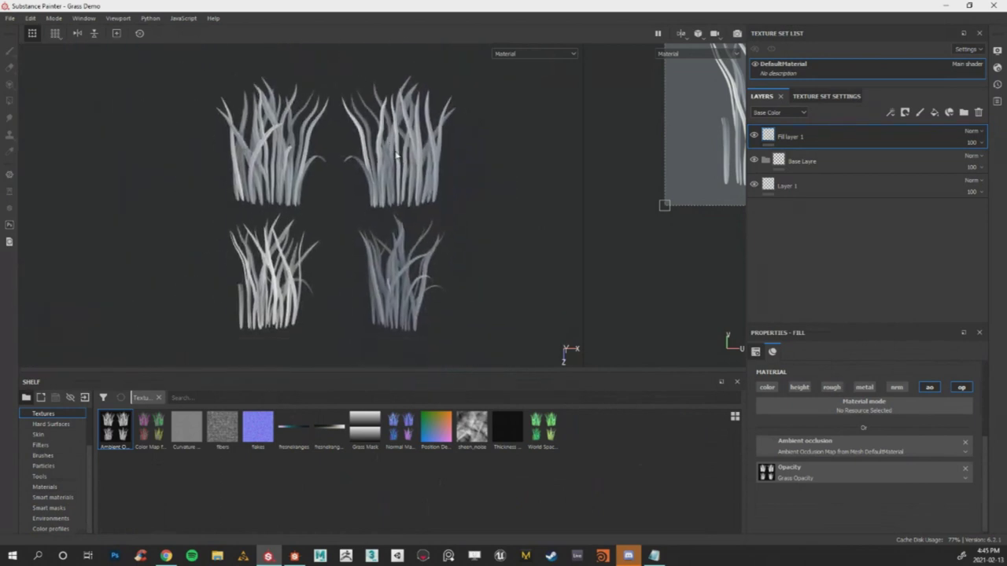
# Add a new fill layer inside the Base Layre folder.
pyautogui.click(818, 162)
pyautogui.click(822, 138)
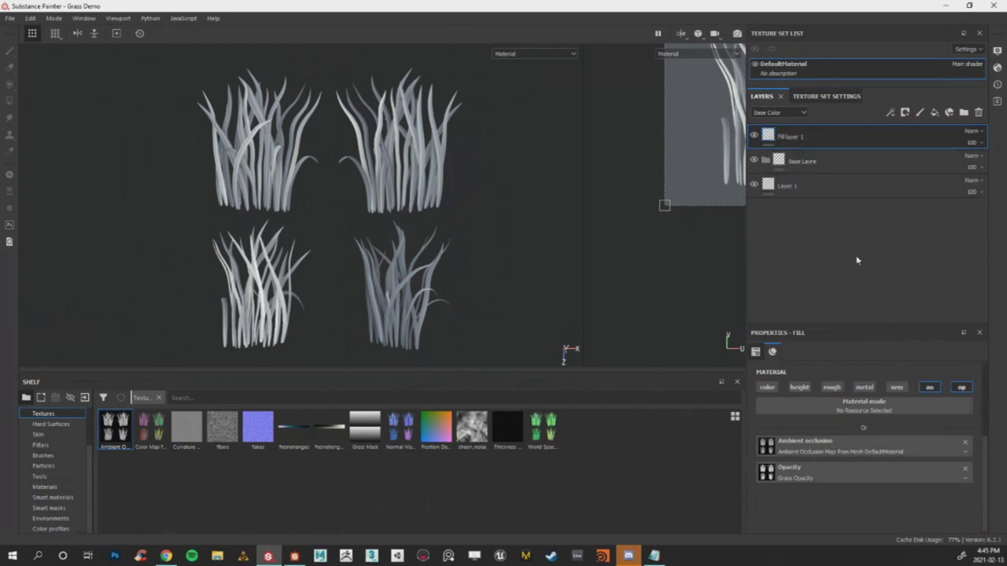
pyautogui.click(795, 189)
pyautogui.click(830, 161)
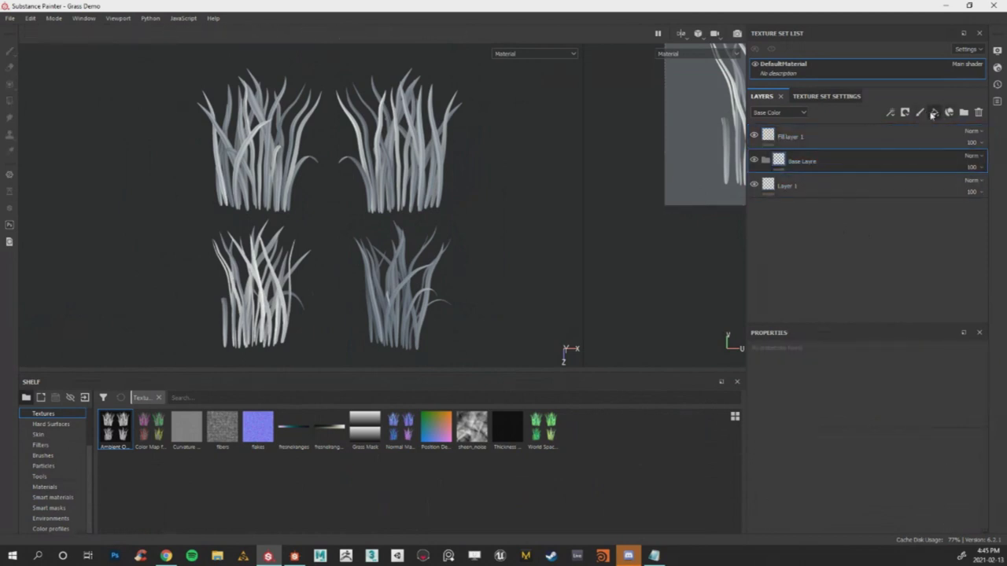
pyautogui.click(933, 112)
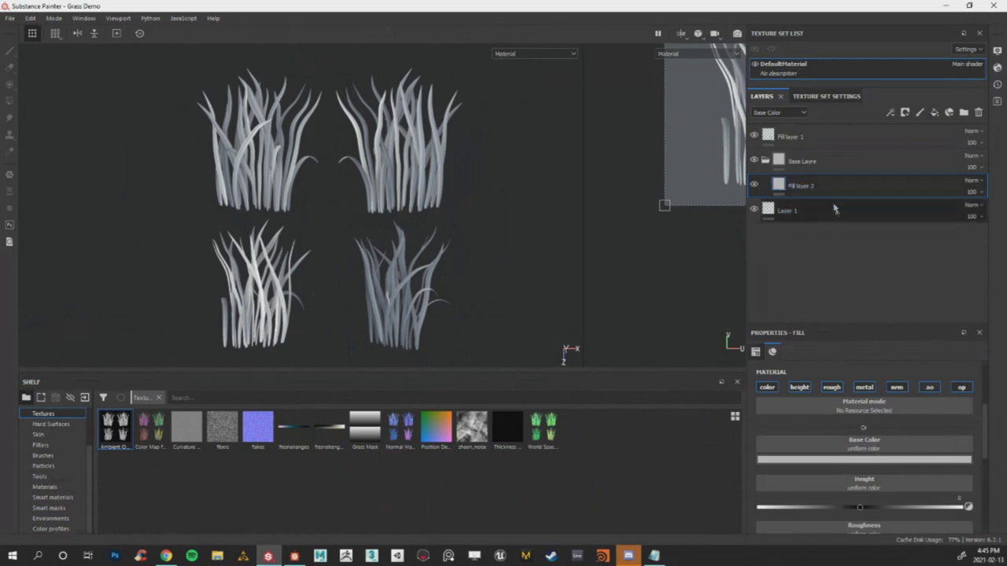
# Restrict the new fill layer in the folder to the color and roughness channels only.
pyautogui.click(799, 387)
pyautogui.click(831, 387)
pyautogui.click(864, 387)
pyautogui.click(961, 387)
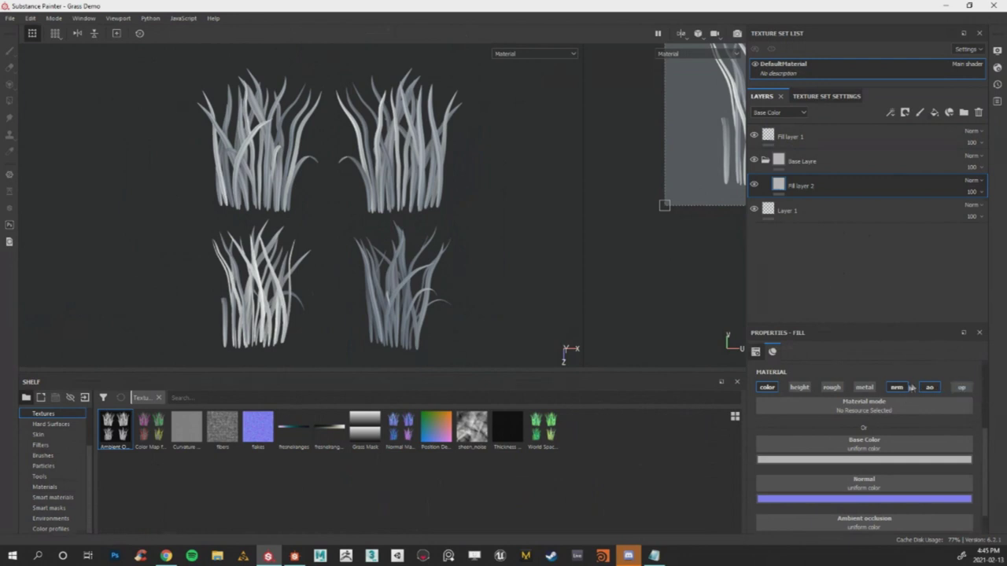
pyautogui.click(896, 387)
pyautogui.click(929, 387)
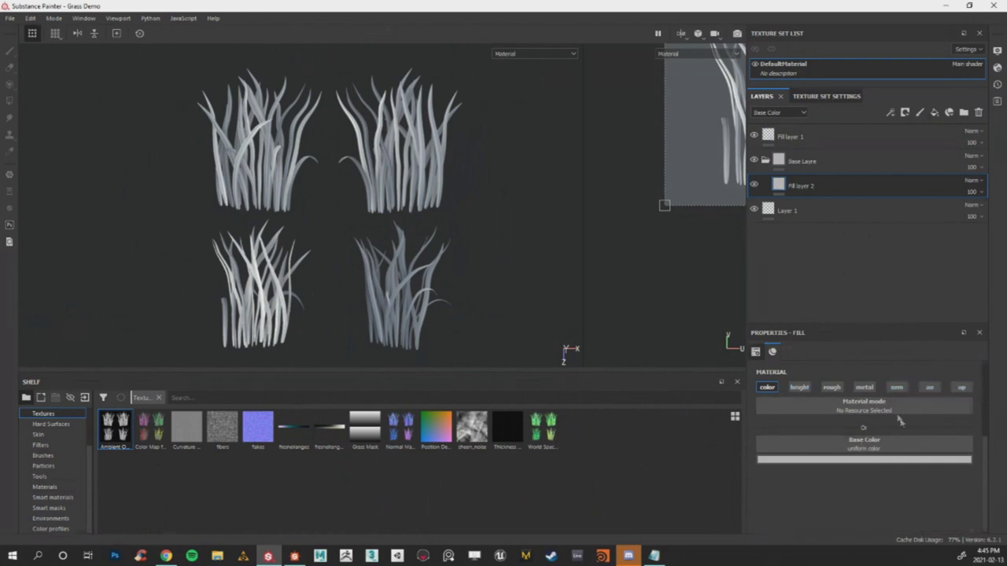
pyautogui.click(832, 387)
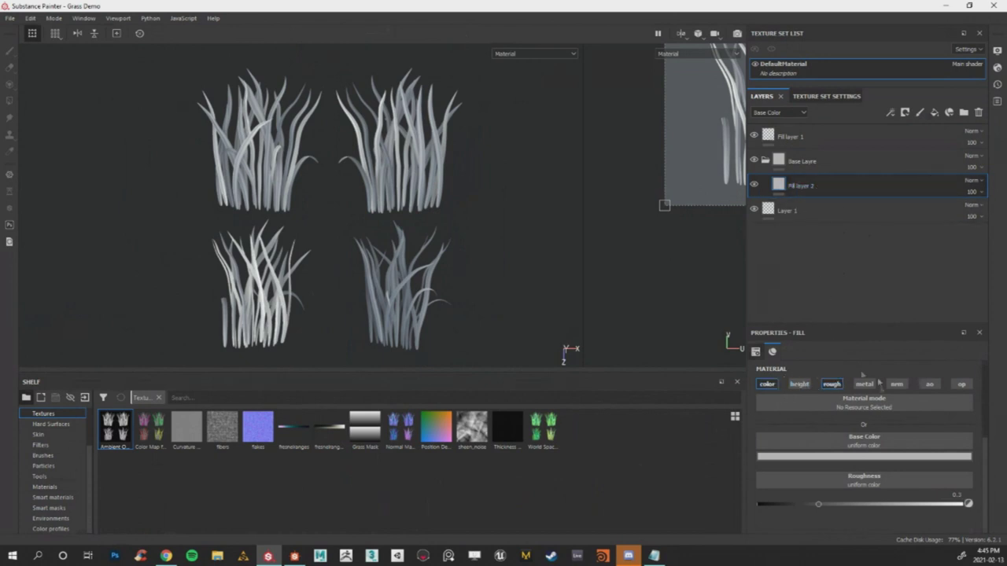
pyautogui.scroll(3, 853, 429)
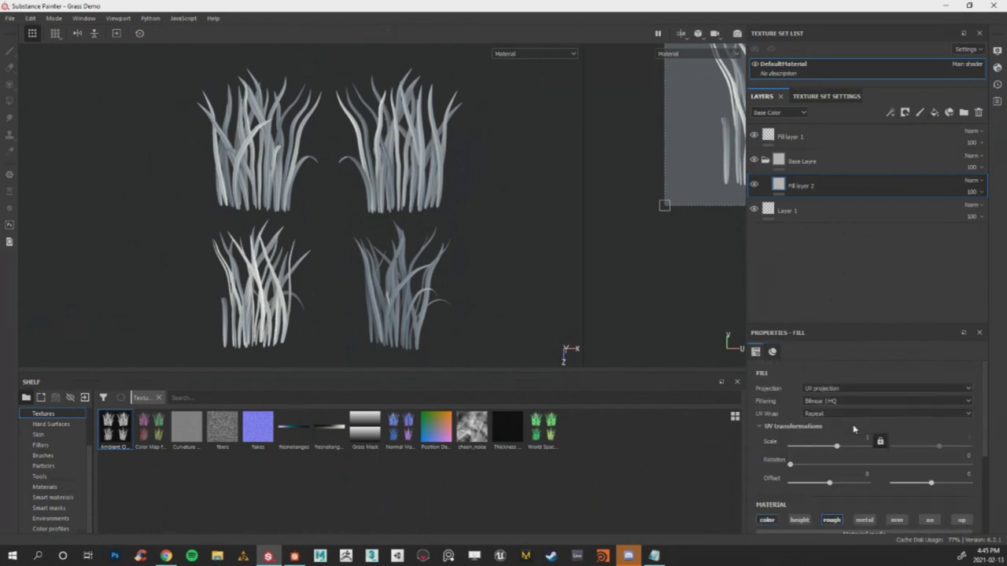
pyautogui.scroll(-3, 853, 429)
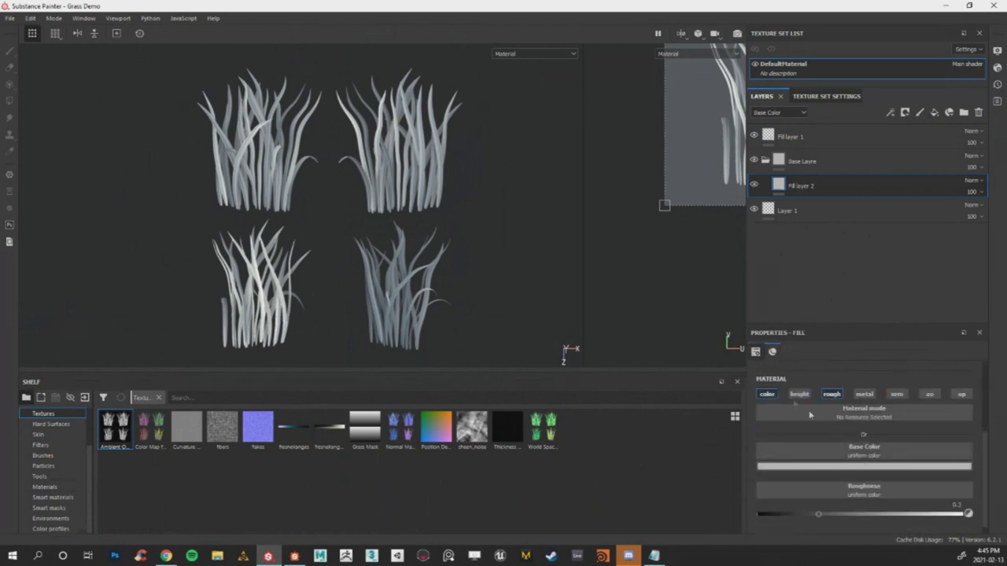
# Set the fill layer's base color to a dark red and check it on the grass blades.
pyautogui.click(865, 466)
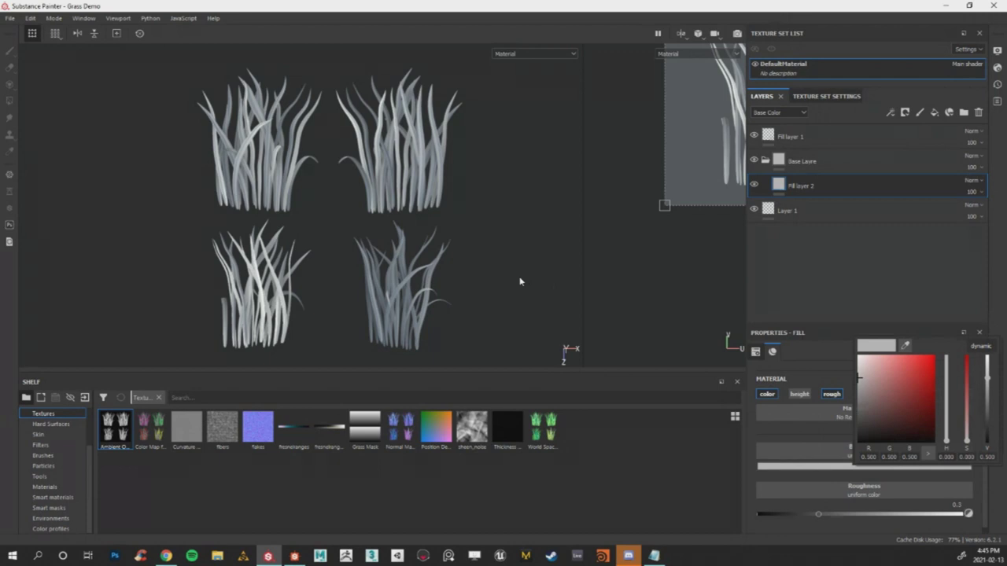
pyautogui.moveTo(925, 390); pyautogui.dragTo(943, 424)
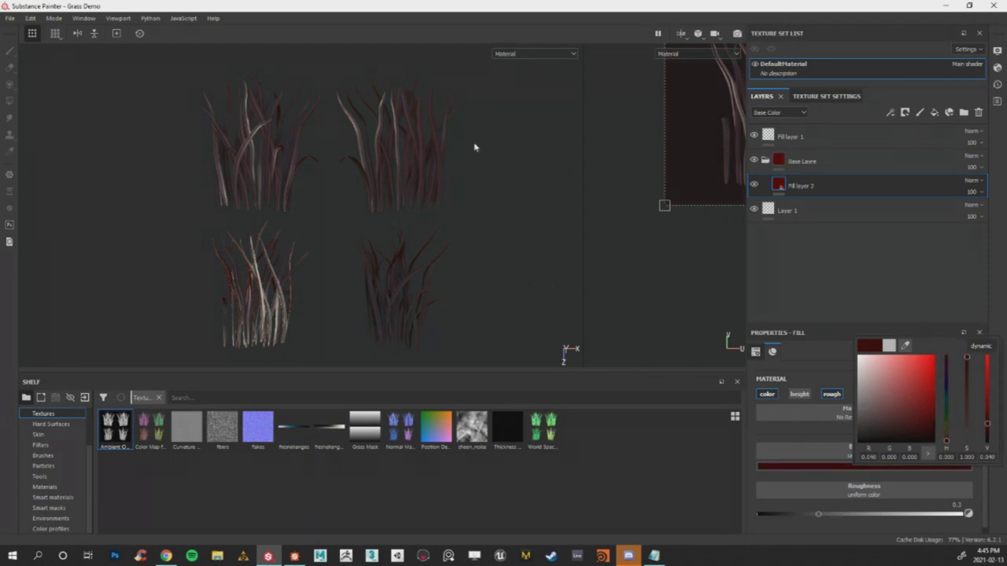
pyautogui.click(395, 172)
pyautogui.scroll(-1, 398, 173)
pyautogui.scroll(6, 412, 175)
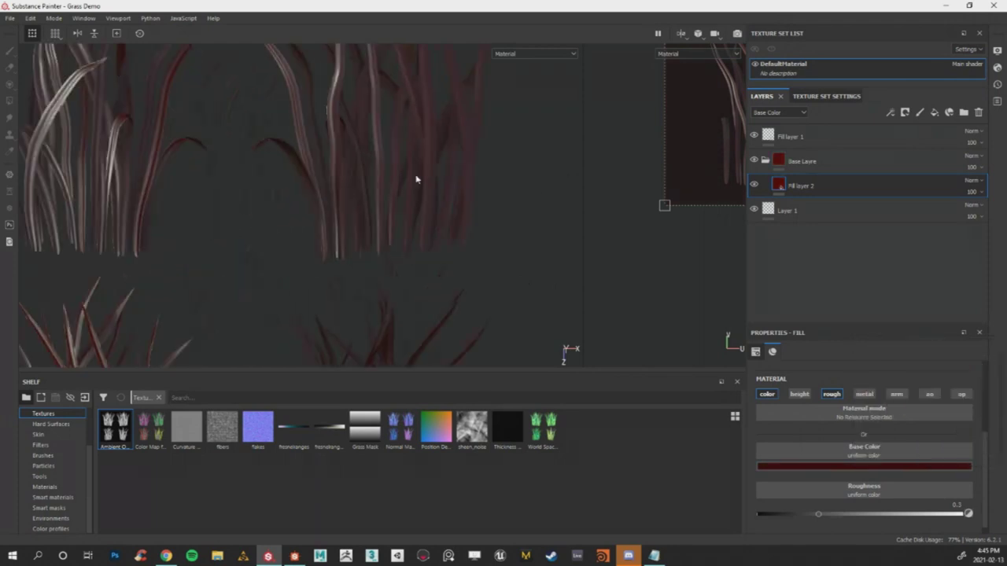
pyautogui.click(836, 471)
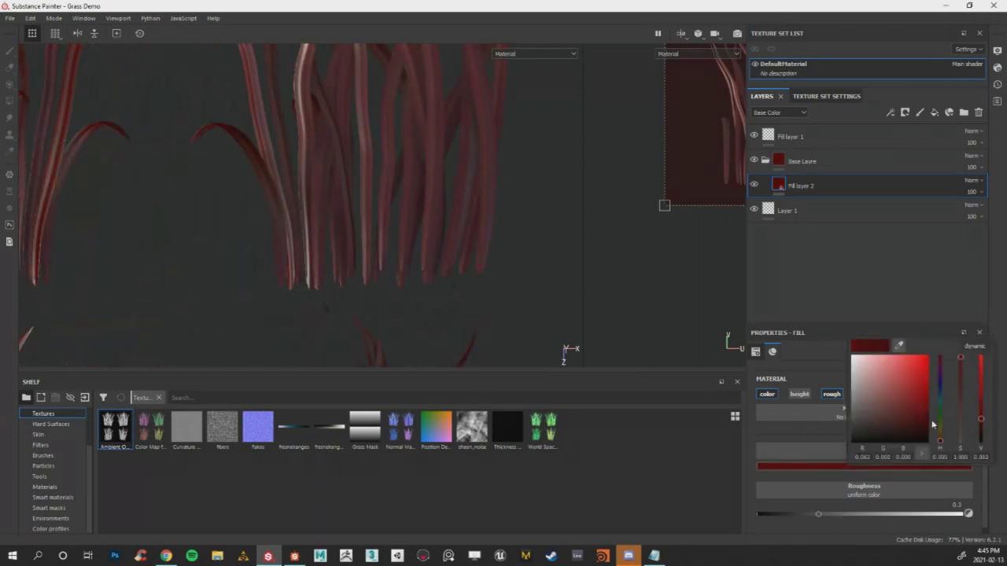
pyautogui.click(815, 253)
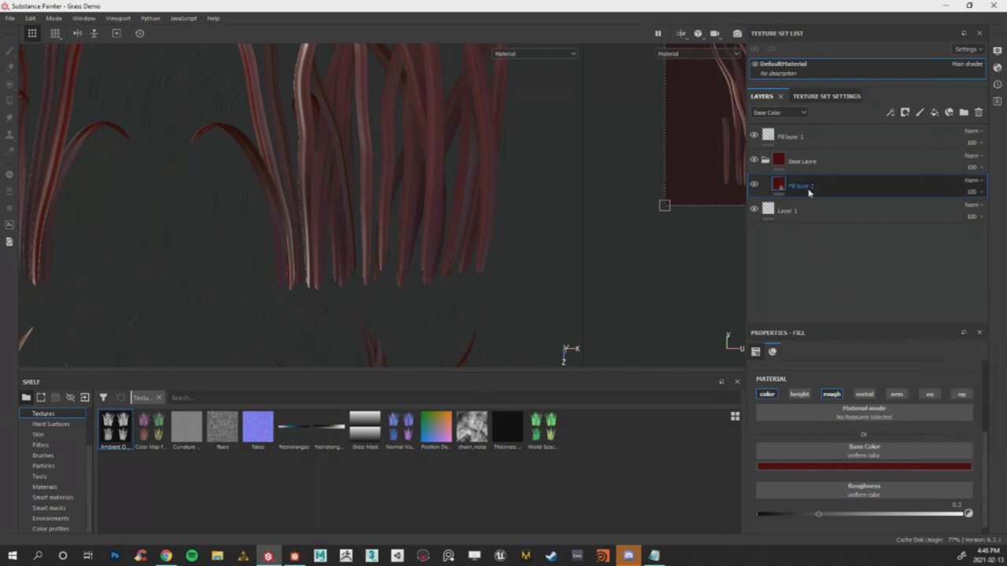
# Duplicate the dark red fill layer and set the copy's base color to a dark burnt orange.
pyautogui.hotkey('ctrl', 'd')
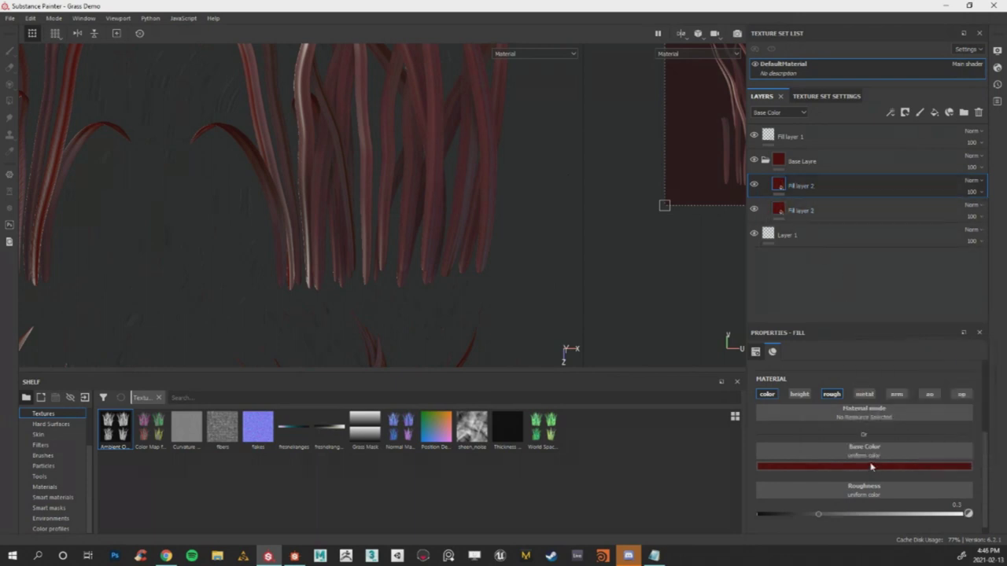
pyautogui.click(875, 468)
pyautogui.moveTo(952, 444); pyautogui.dragTo(942, 405)
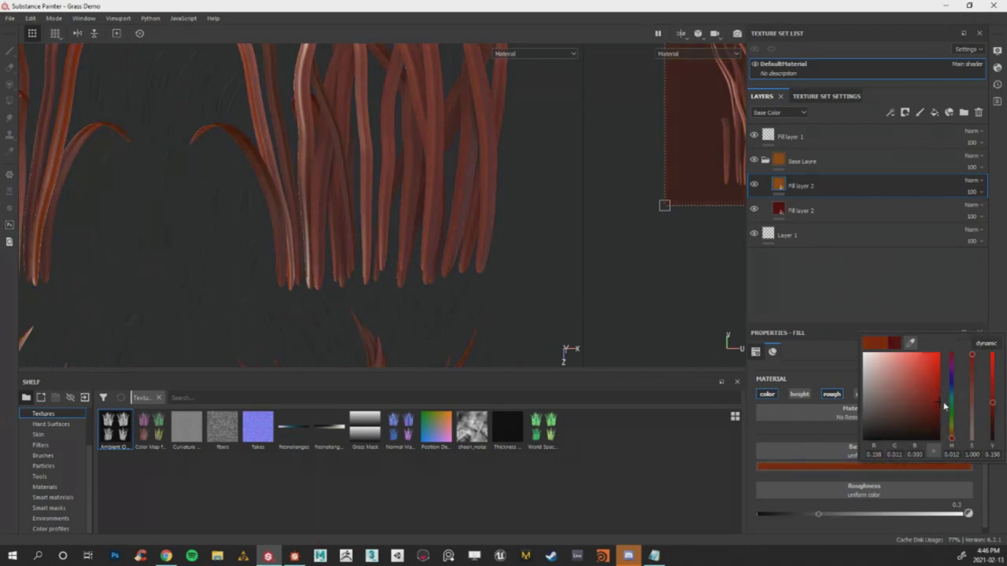
# Duplicate the burnt orange fill layer, set the copy's base color to a brighter red-orange, and check it on all four clumps.
pyautogui.click(804, 187)
pyautogui.hotkey('ctrl', 'd')
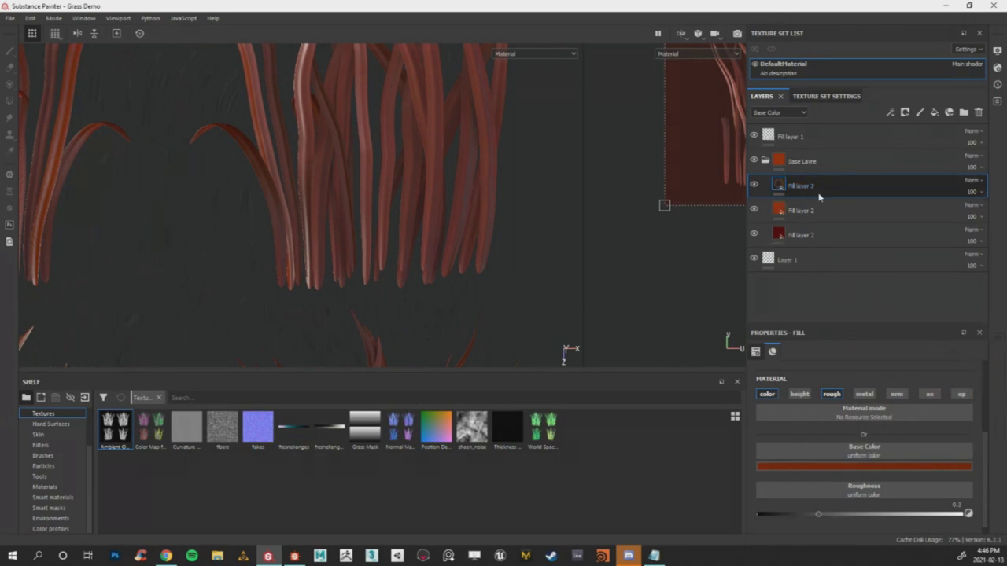
pyautogui.moveTo(921, 396); pyautogui.dragTo(943, 375)
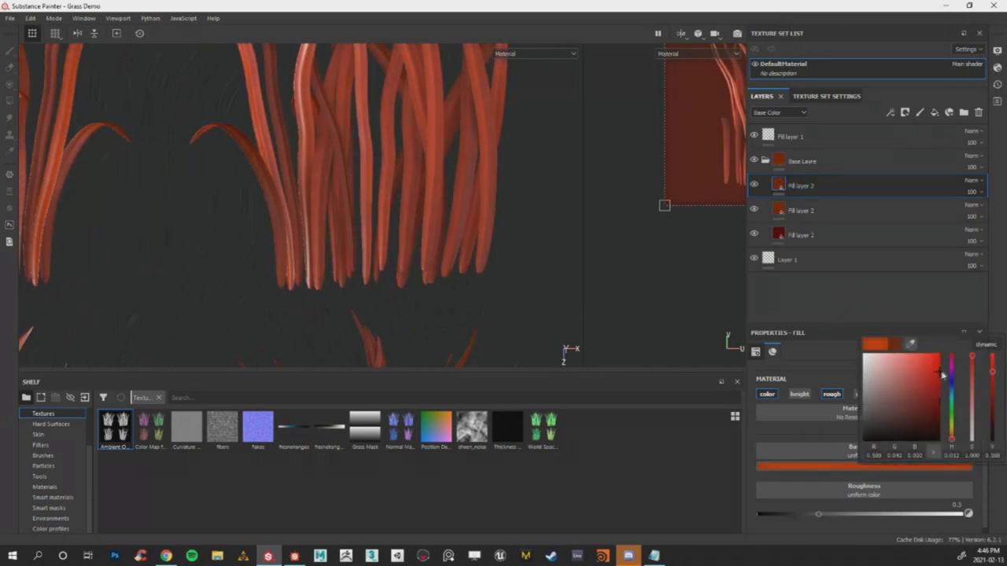
pyautogui.click(385, 172)
pyautogui.scroll(-5, 383, 173)
pyautogui.moveTo(375, 147); pyautogui.dragTo(364, 162, button='middle')
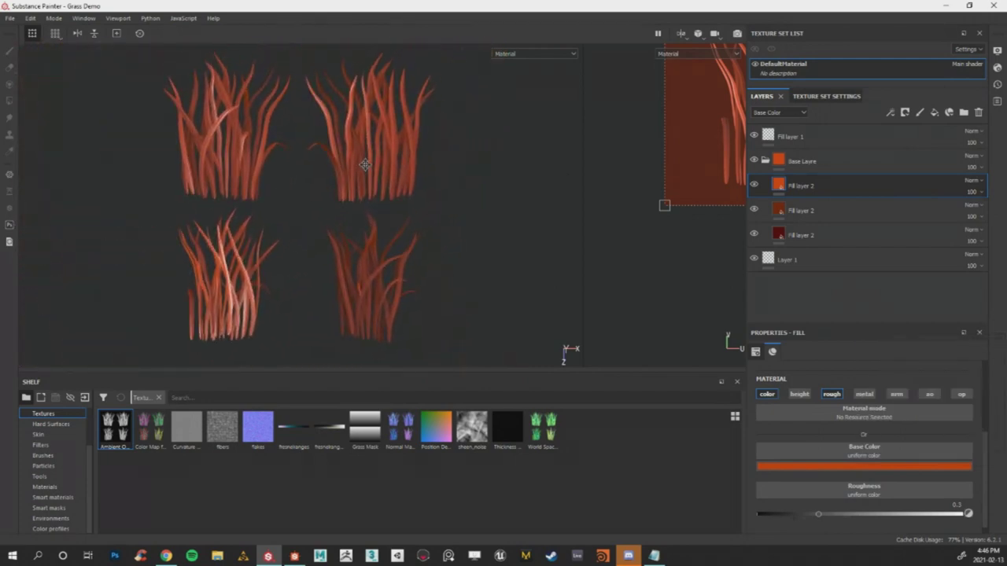
# Add a bitmap mask to the bright red-orange fill layer using the baked ambient occlusion map.
pyautogui.rightClick(831, 182)
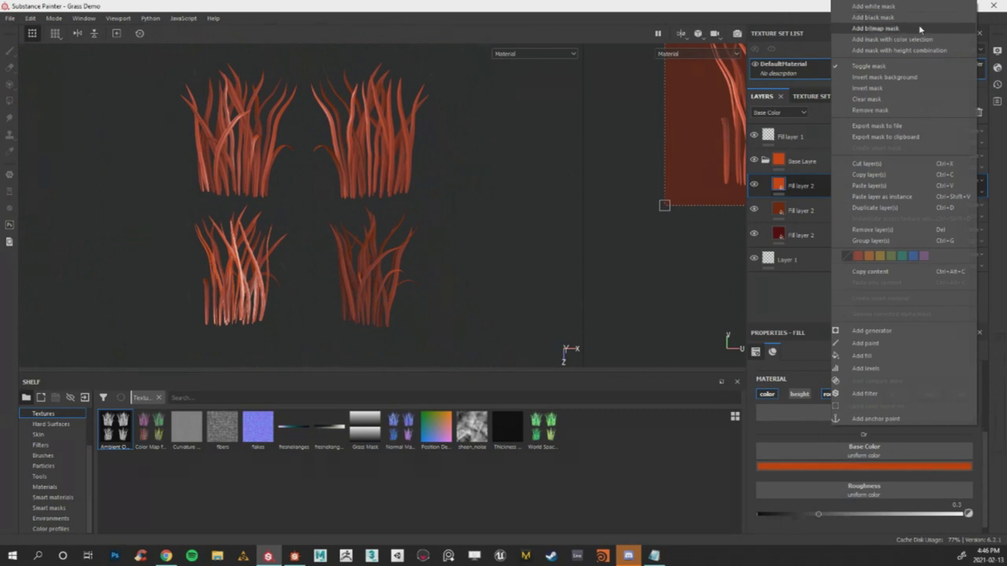
pyautogui.click(920, 28)
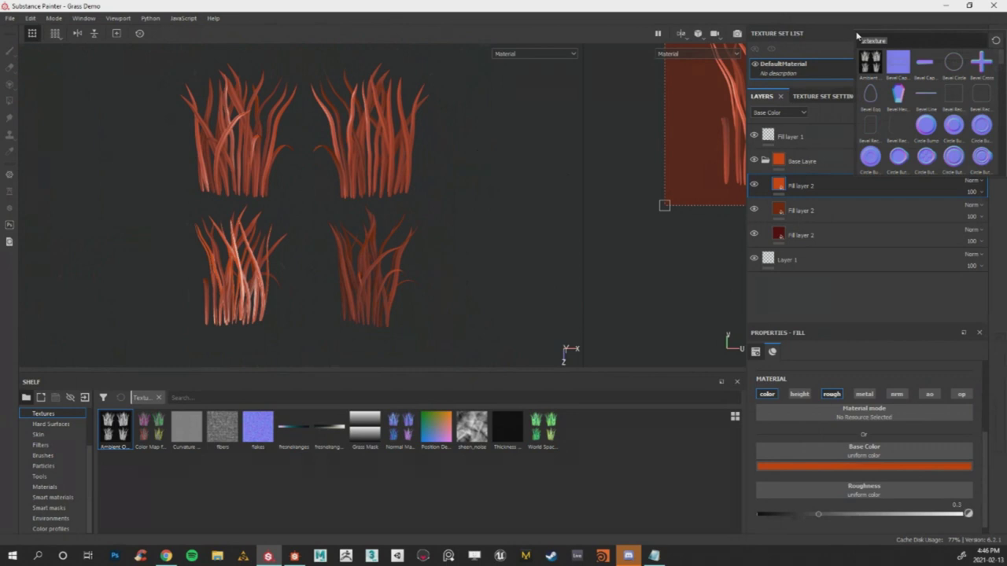
pyautogui.write('ambi')
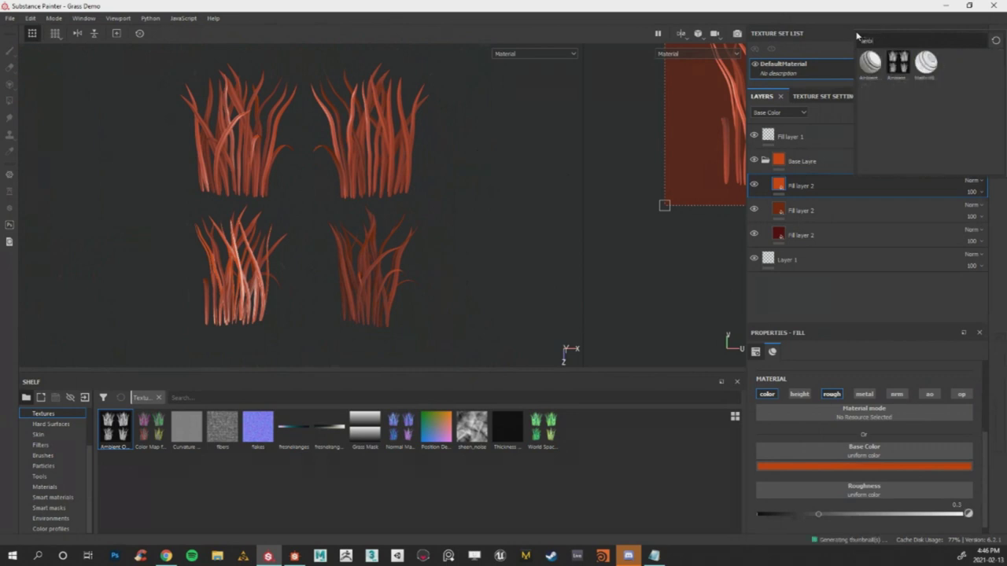
pyautogui.click(898, 63)
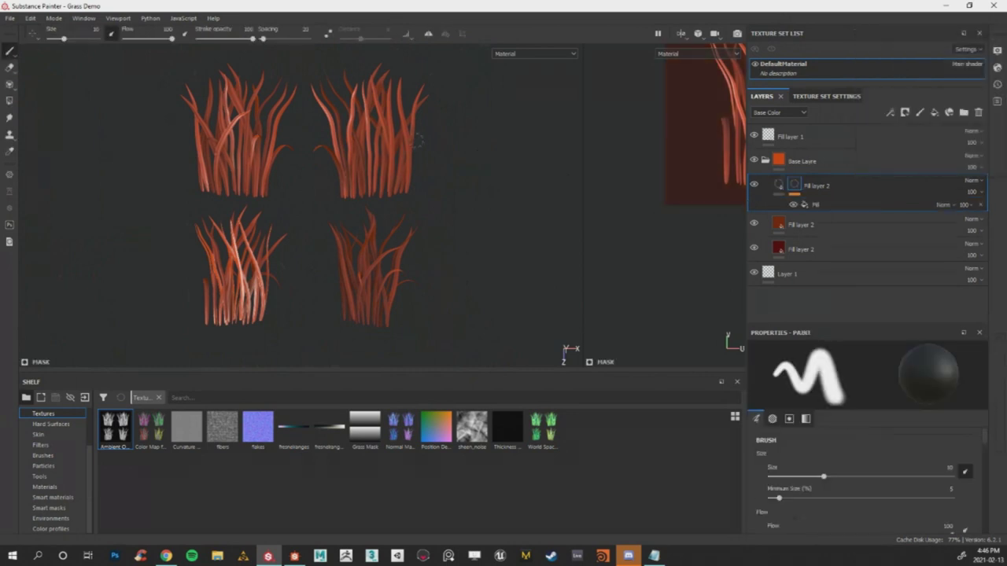
pyautogui.scroll(5, 419, 140)
# Add a Levels effect to the red-orange layer's mask, setting its black point to 0.124 and adjusting the midtones.
pyautogui.rightClick(808, 192)
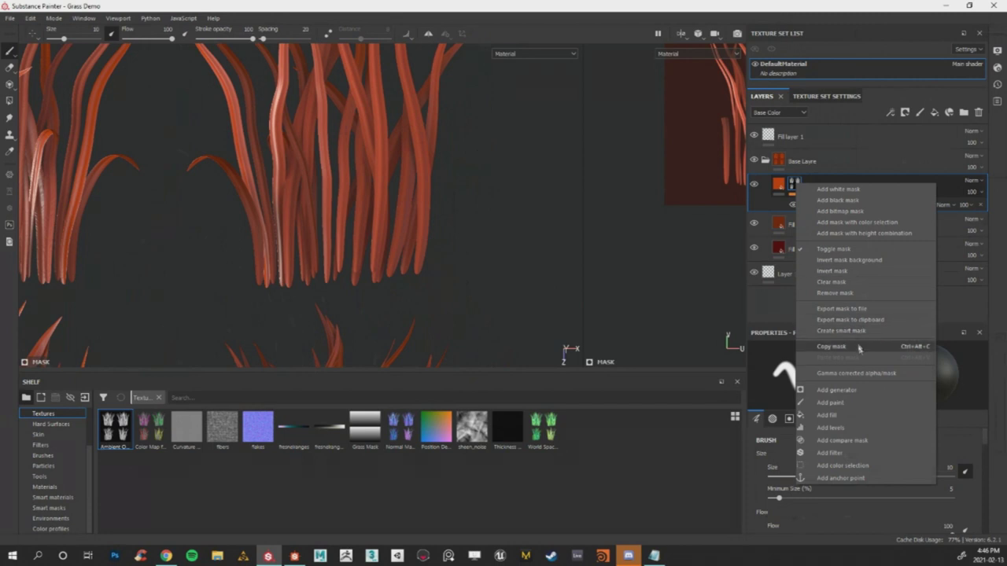
pyautogui.click(863, 427)
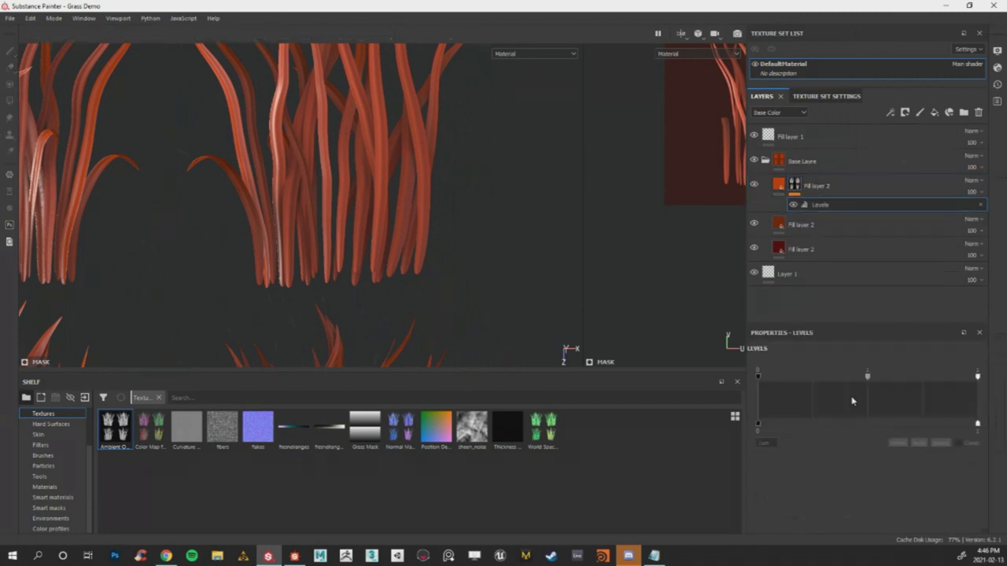
pyautogui.moveTo(869, 377); pyautogui.dragTo(928, 390)
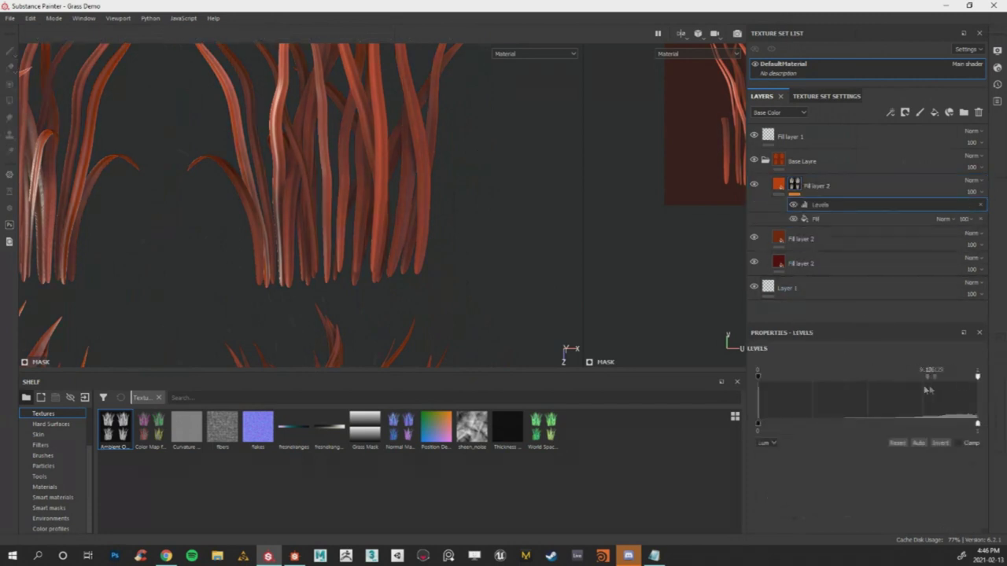
pyautogui.scroll(-6, 333, 171)
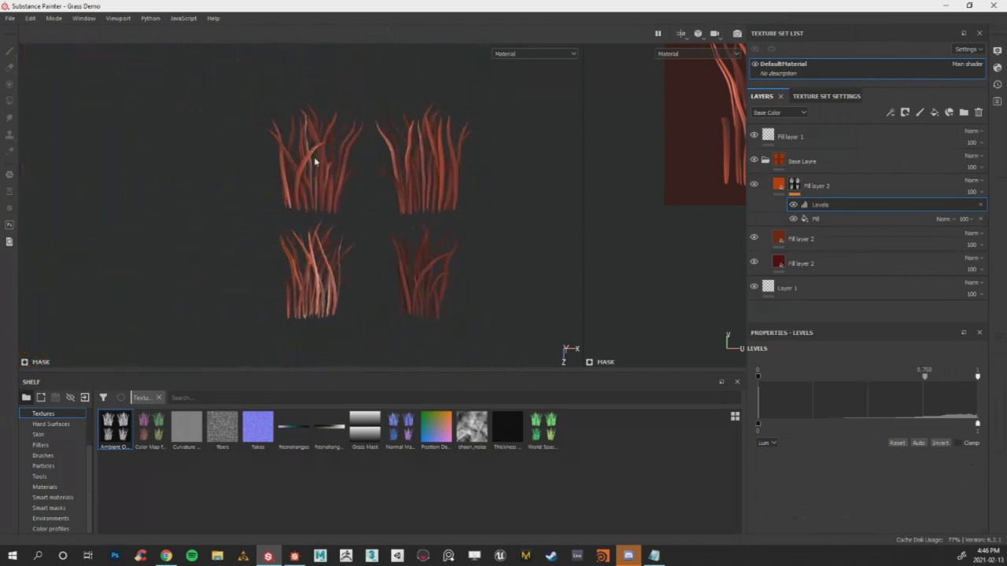
pyautogui.scroll(8, 314, 157)
pyautogui.scroll(-1, 314, 163)
pyautogui.moveTo(760, 376); pyautogui.dragTo(860, 380)
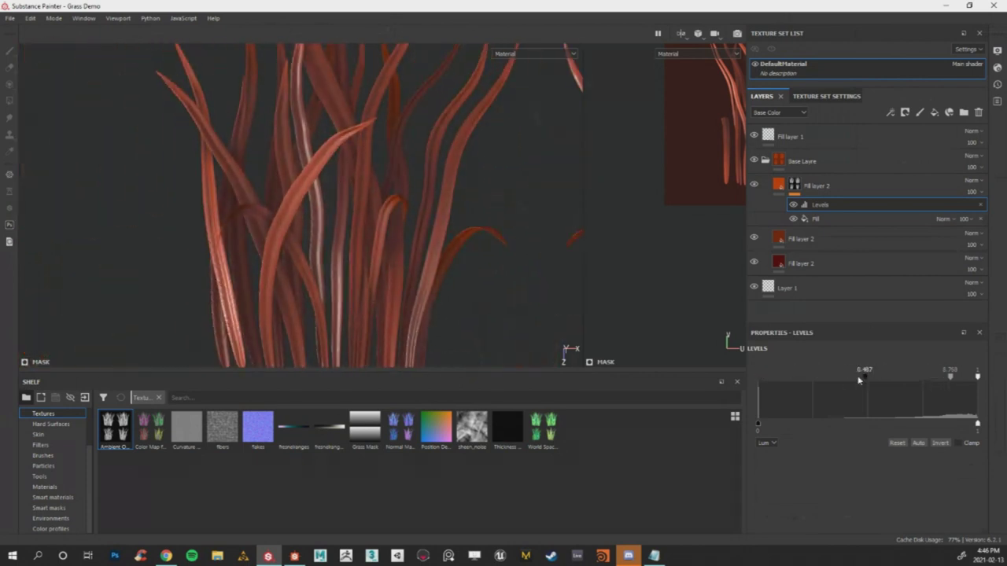
pyautogui.moveTo(946, 376); pyautogui.dragTo(909, 378)
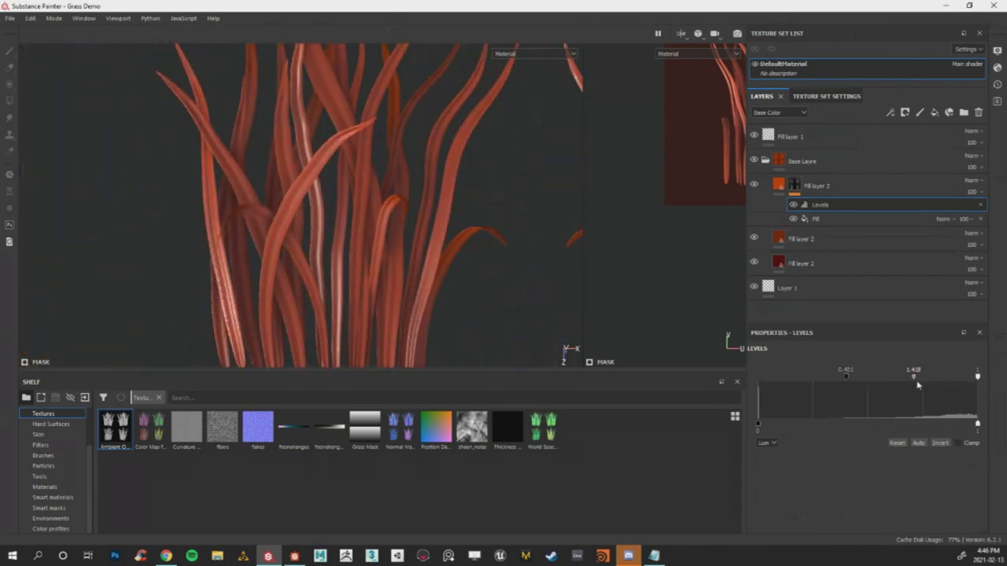
pyautogui.moveTo(841, 378); pyautogui.dragTo(785, 386)
pyautogui.moveTo(889, 377); pyautogui.dragTo(887, 380)
pyautogui.scroll(-10, 335, 198)
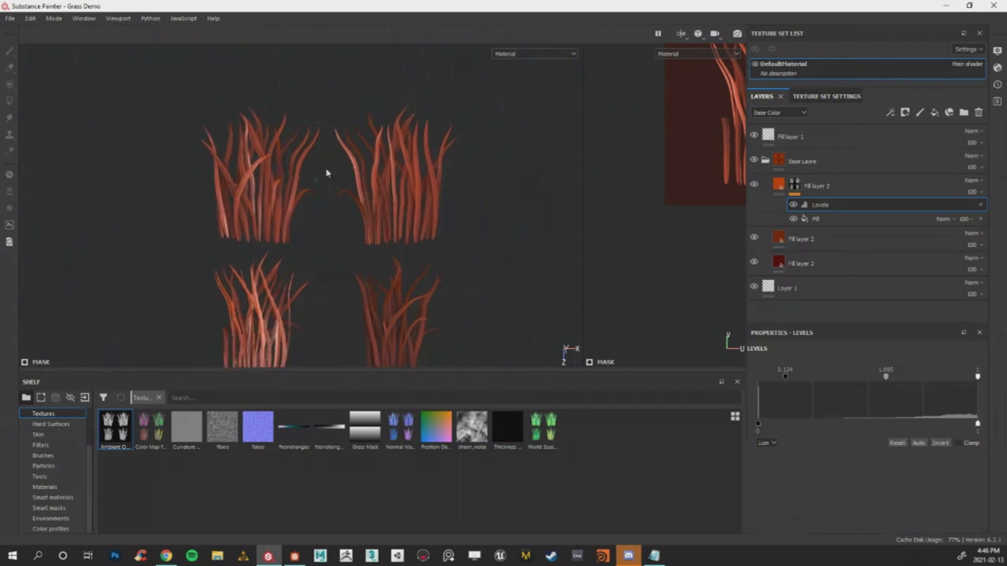
# Add a bitmap mask with the baked ambient occlusion map to the burnt orange fill layer.
pyautogui.click(854, 241)
pyautogui.rightClick(854, 241)
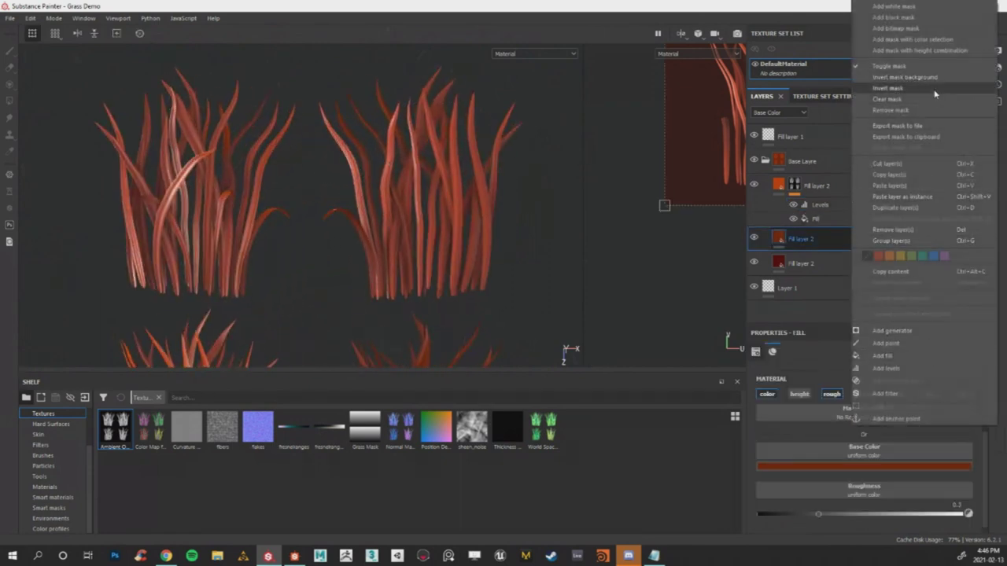
pyautogui.click(902, 30)
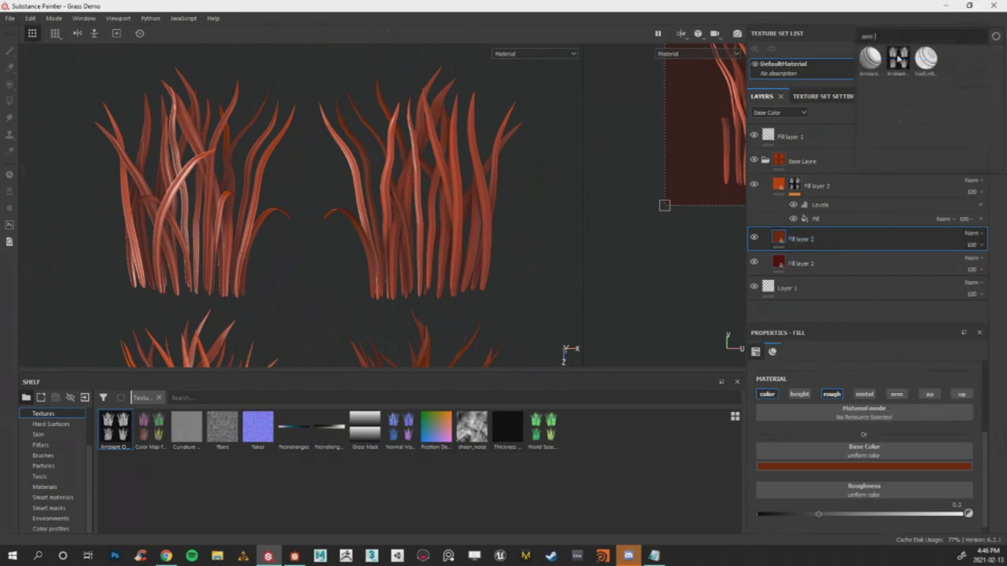
pyautogui.click(898, 61)
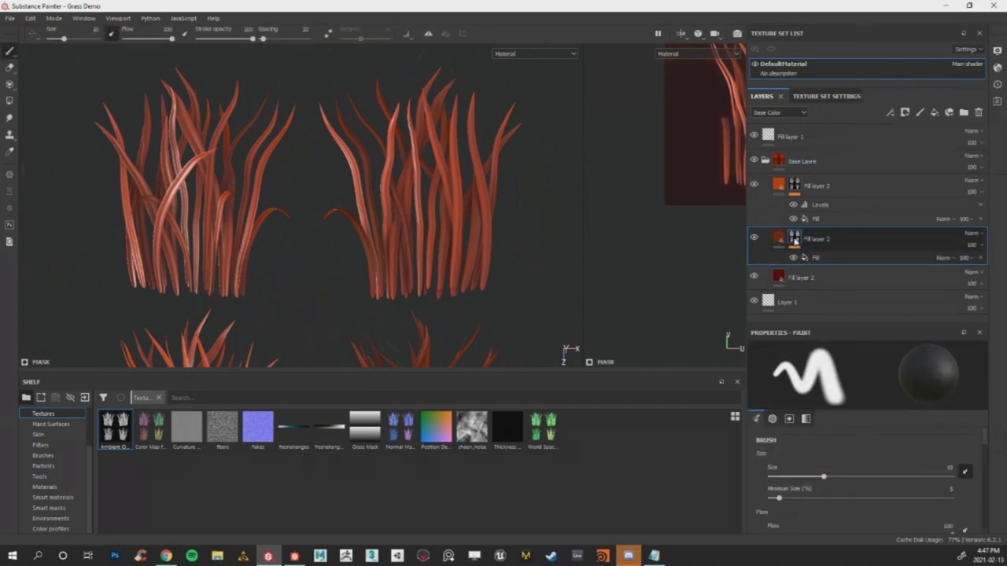
# Add a Levels effect to the burnt orange layer's mask, set its black point to 0.243, adjust the midtones, and check the clumps.
pyautogui.rightClick(795, 239)
pyautogui.click(841, 482)
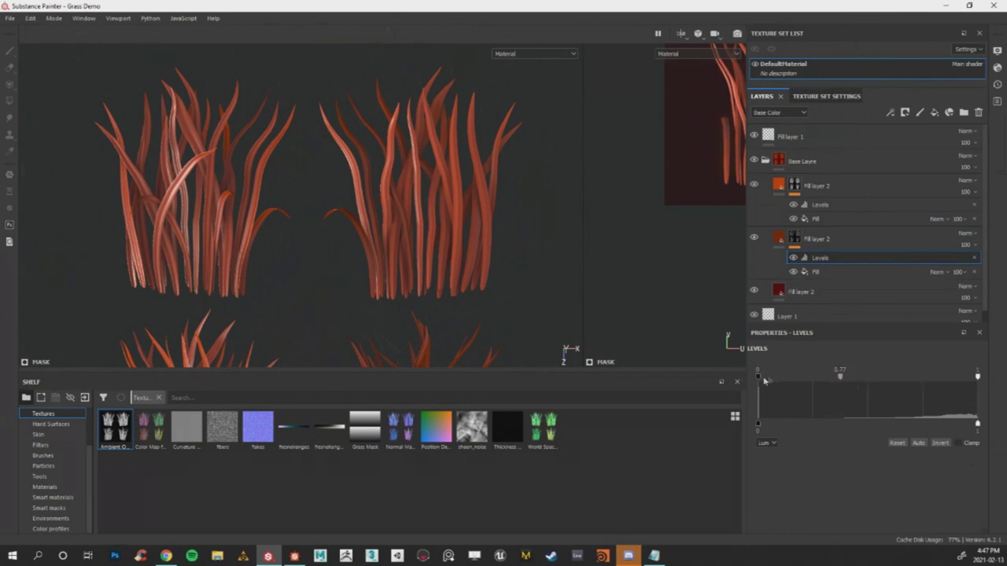
pyautogui.moveTo(828, 384); pyautogui.dragTo(849, 382)
pyautogui.moveTo(977, 377); pyautogui.dragTo(930, 391)
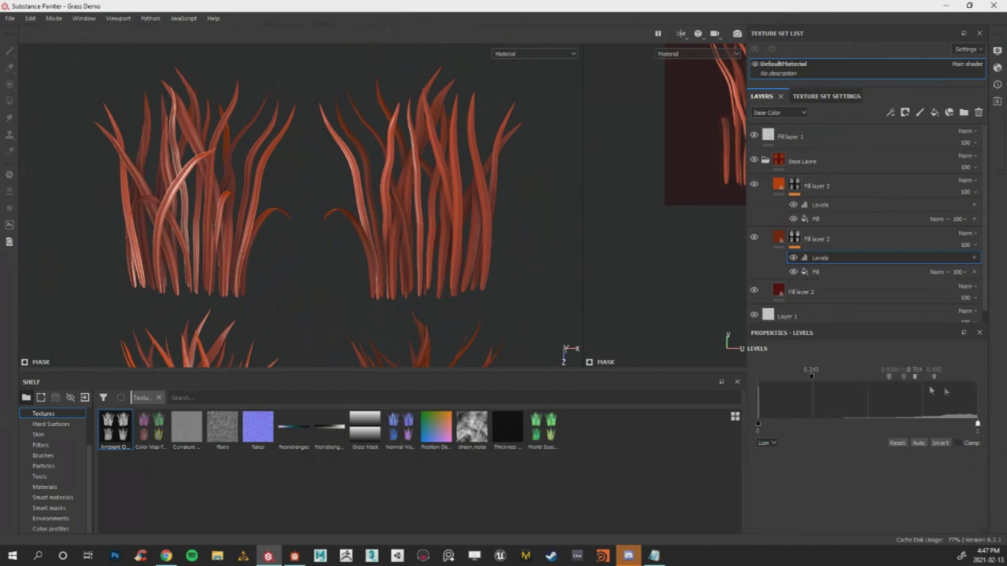
pyautogui.scroll(-2, 378, 178)
pyautogui.scroll(5, 411, 171)
pyautogui.moveTo(400, 184)
pyautogui.keyDown('alt'); pyautogui.mouseDown()
pyautogui.moveTo(410, 96)
pyautogui.moveTo(407, 193)
pyautogui.mouseUp(); pyautogui.keyUp('alt')
pyautogui.scroll(-5, 406, 193)
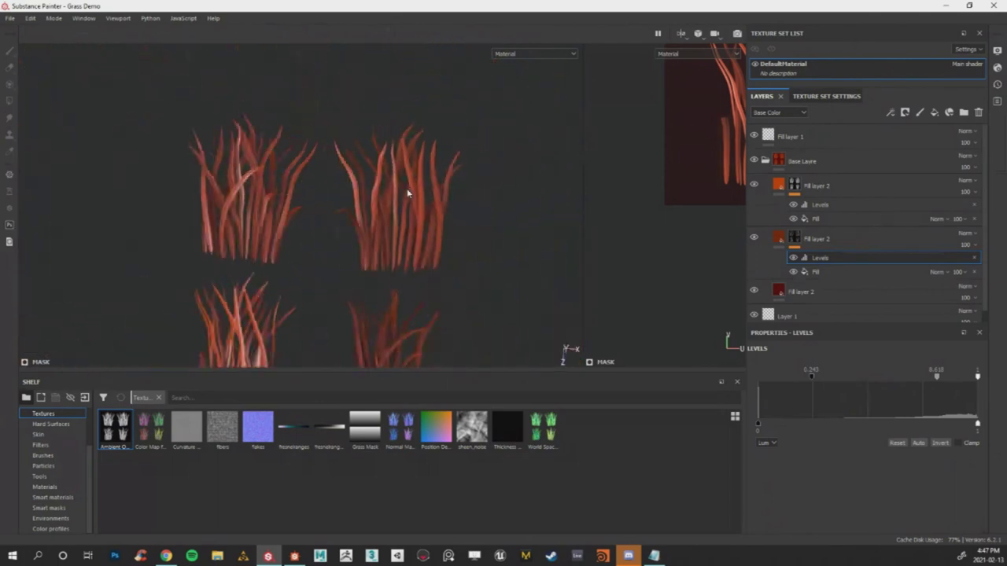
pyautogui.keyDown('alt'); pyautogui.moveTo(406, 194); pyautogui.dragTo(391, 139, button='middle'); pyautogui.keyUp('alt')
pyautogui.keyDown('alt'); pyautogui.moveTo(391, 138); pyautogui.dragTo(424, 179, button='right'); pyautogui.keyUp('alt')
# Collapse the base layer folder and add a new folder directly above Layer 1.
pyautogui.click(764, 164)
pyautogui.click(765, 161)
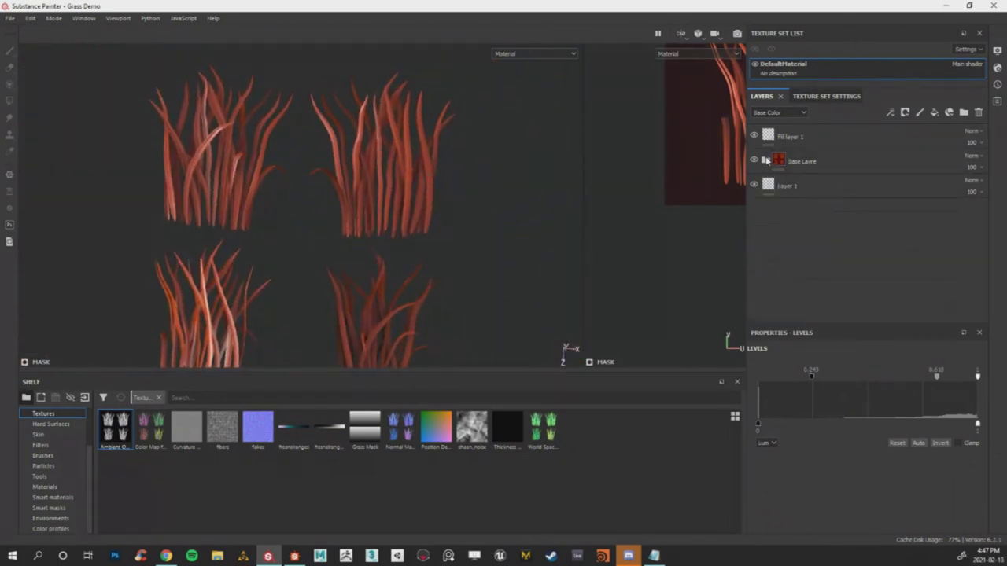
pyautogui.click(811, 188)
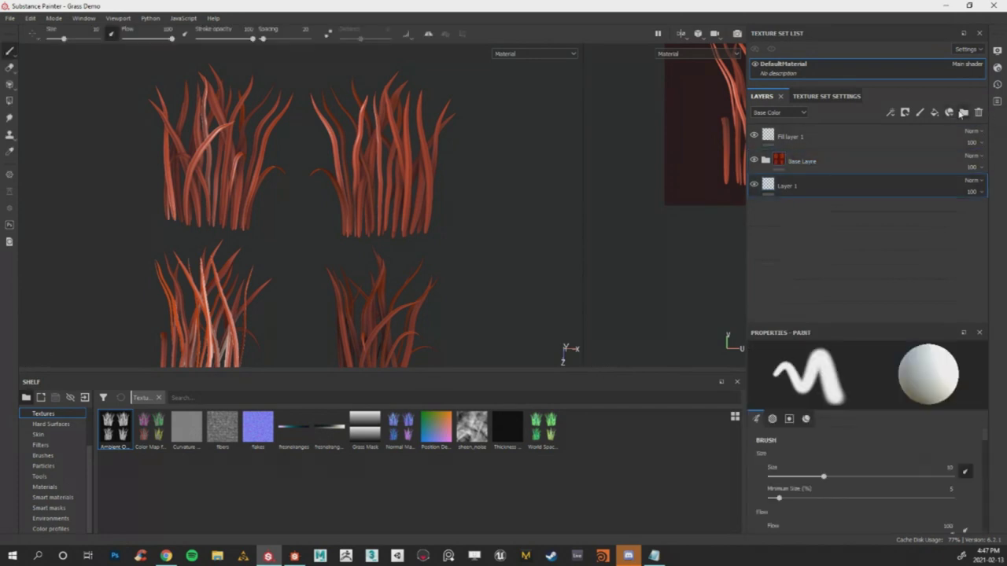
pyautogui.click(964, 112)
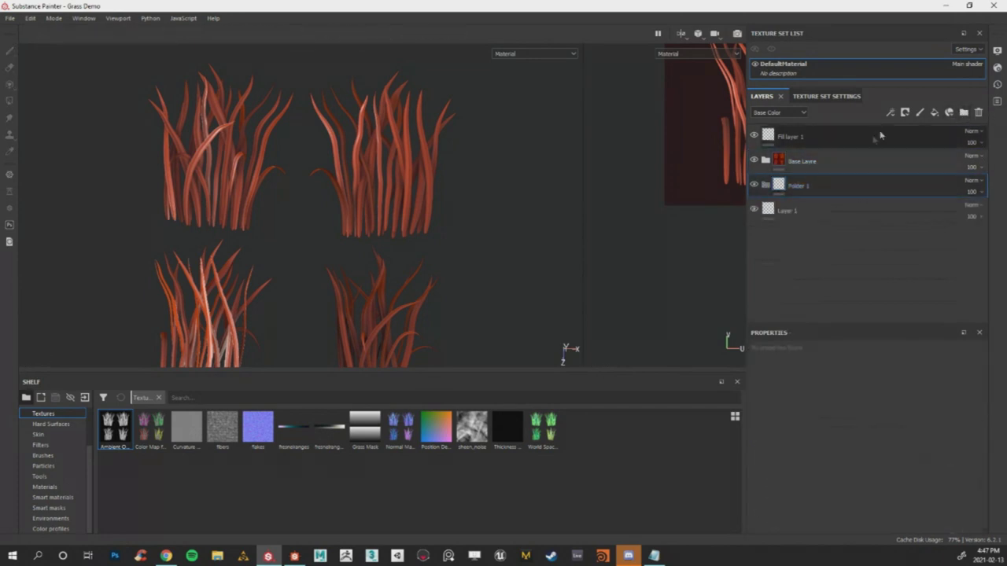
# Create a new fill layer and place it inside the new folder.
pyautogui.click(934, 113)
pyautogui.moveTo(826, 189); pyautogui.dragTo(824, 214)
pyautogui.click(810, 188)
pyautogui.click(813, 210)
pyautogui.click(813, 196)
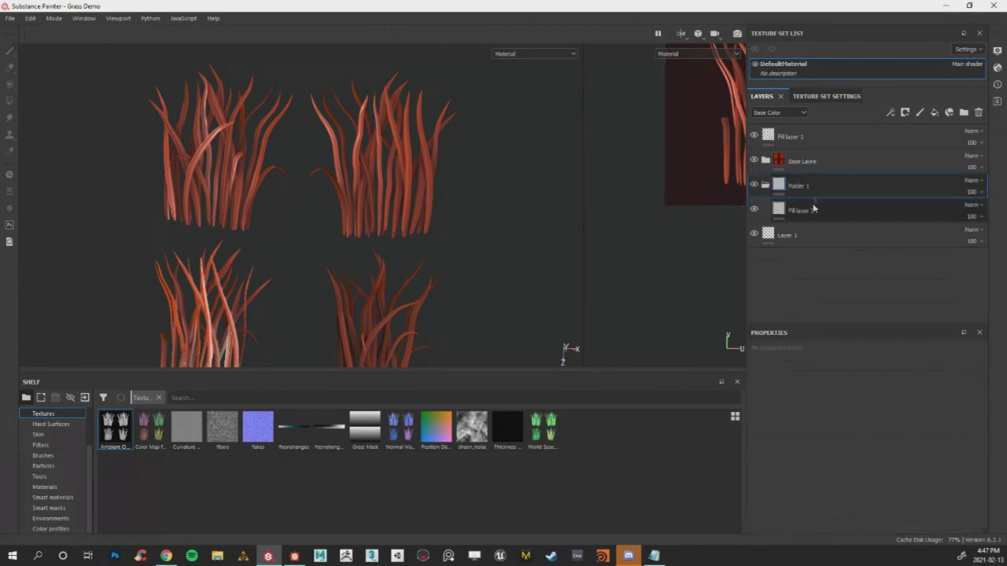
# Set the new fill layer's base color to dark red and hide the base layer folder to see it on the grass.
pyautogui.click(814, 213)
pyautogui.click(881, 466)
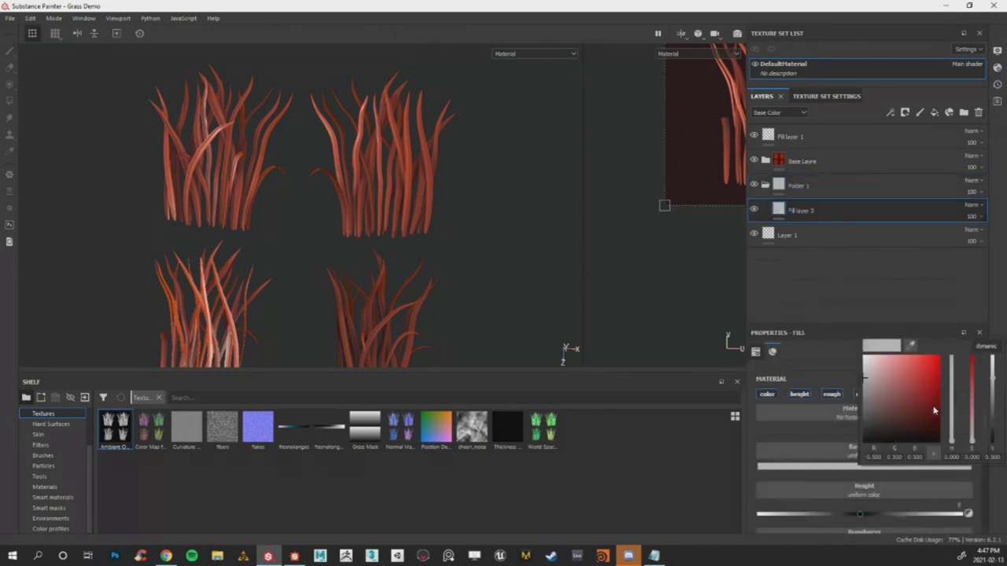
pyautogui.moveTo(927, 419); pyautogui.dragTo(931, 404)
pyautogui.click(827, 191)
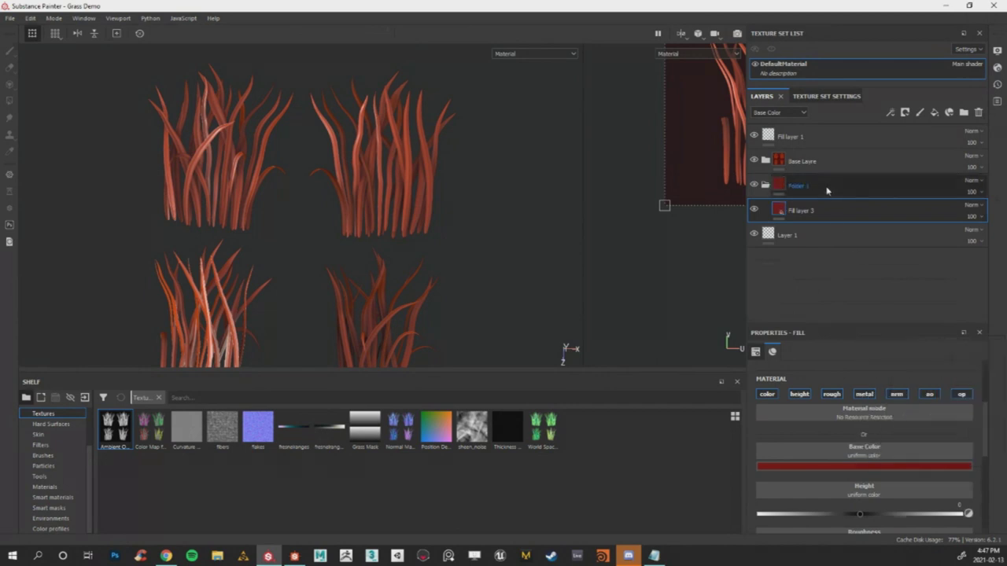
pyautogui.click(755, 161)
pyautogui.click(798, 209)
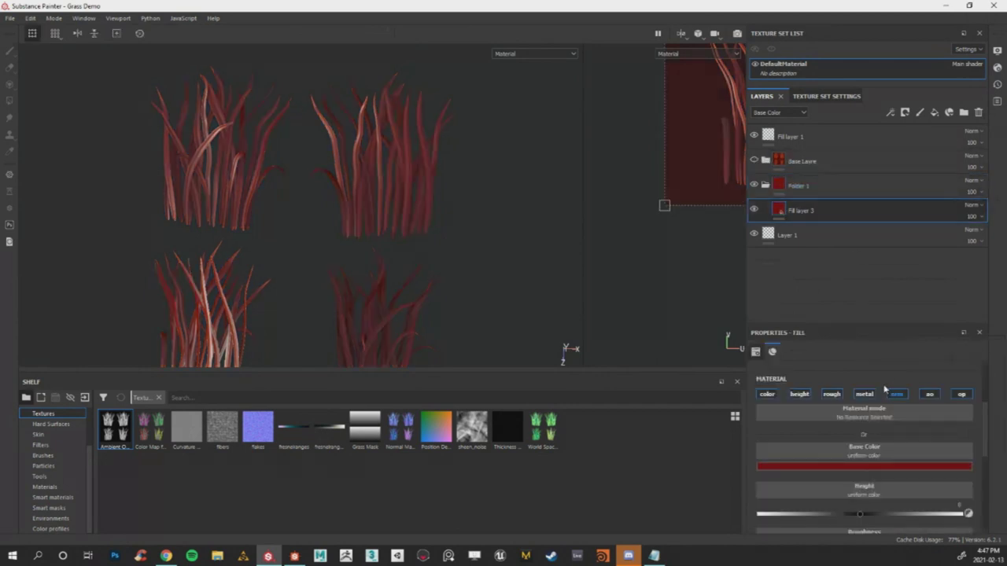
# Change the base color of the fill layer in the new folder to a dark purple-magenta.
pyautogui.click(875, 469)
pyautogui.moveTo(909, 408); pyautogui.dragTo(936, 410)
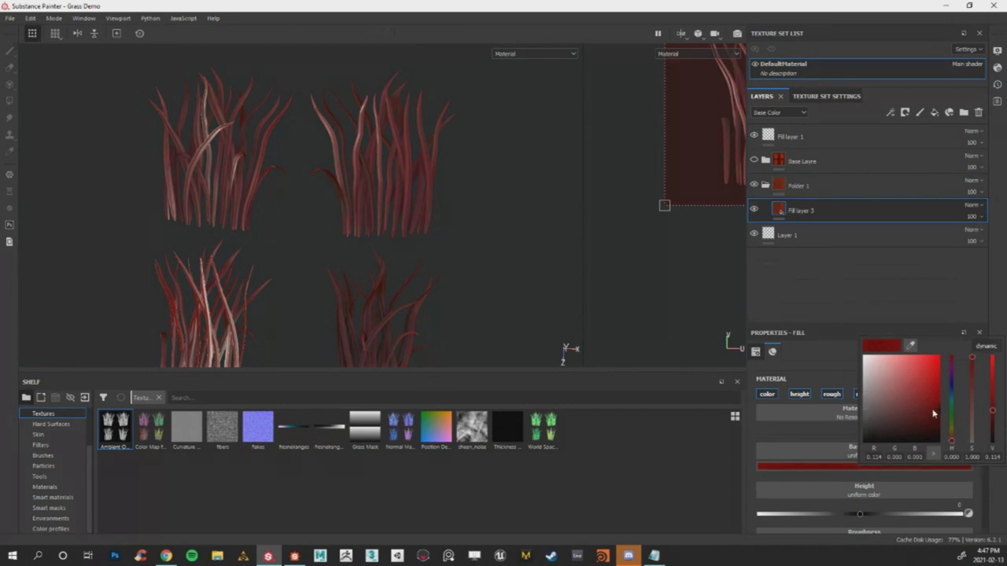
pyautogui.moveTo(952, 443); pyautogui.dragTo(966, 364)
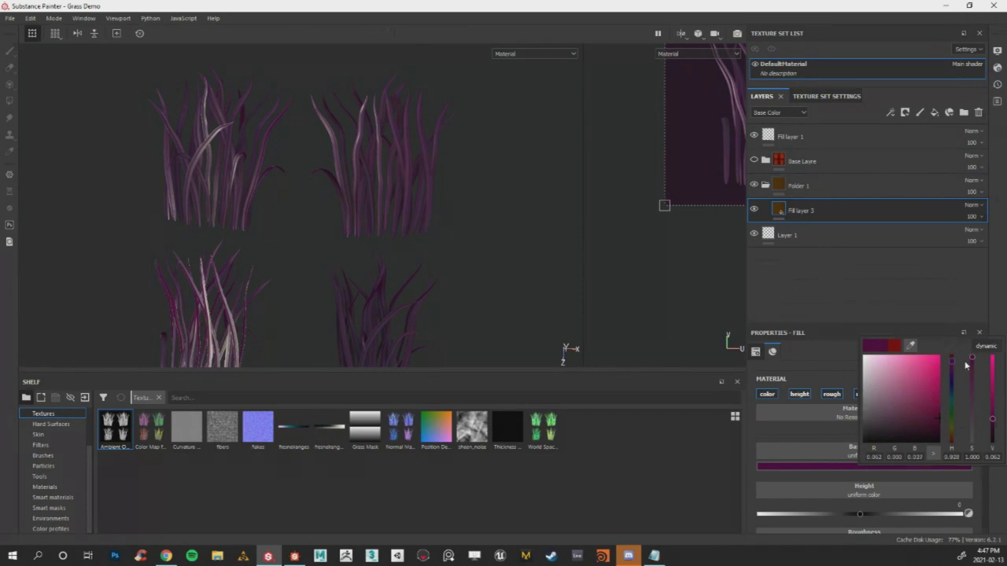
pyautogui.click(852, 283)
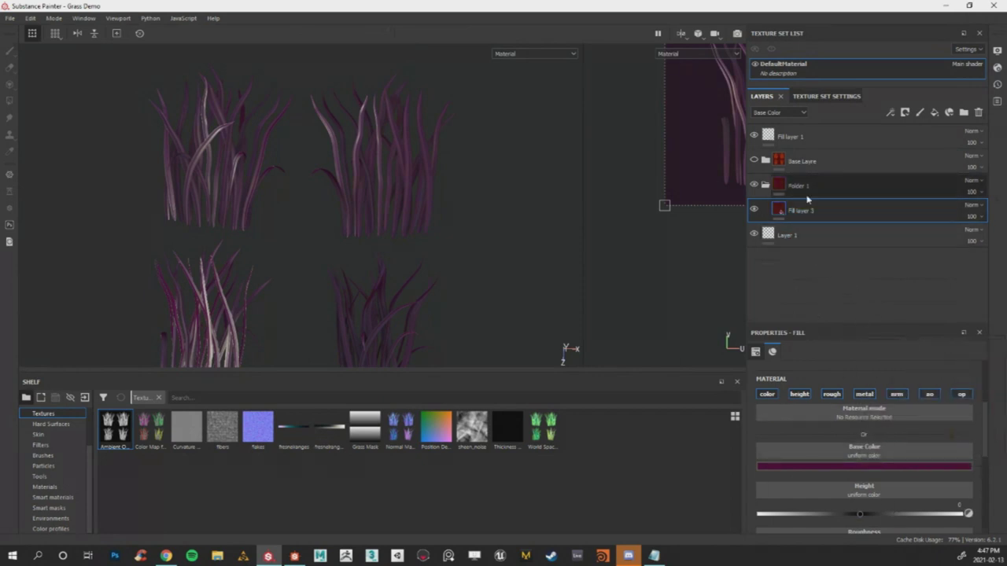
# Duplicate the dark purple fill layer and set the copy's base color to a slightly brighter magenta.
pyautogui.hotkey('ctrl', 'd')
pyautogui.click(859, 468)
pyautogui.moveTo(886, 416); pyautogui.dragTo(945, 414)
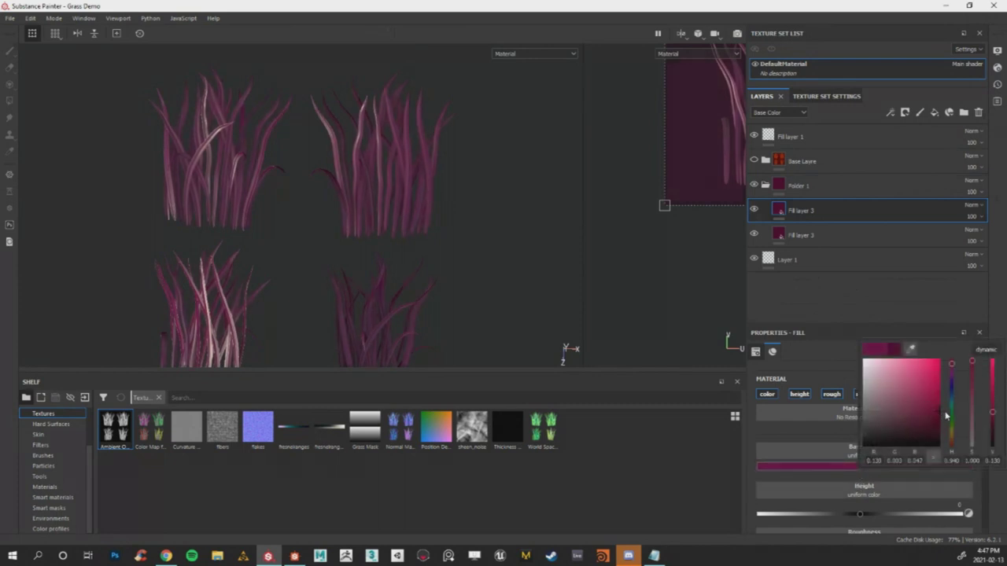
# Duplicate the brighter magenta fill layer to get a third fill in the folder.
pyautogui.click(813, 220)
pyautogui.hotkey('ctrl', 'd')
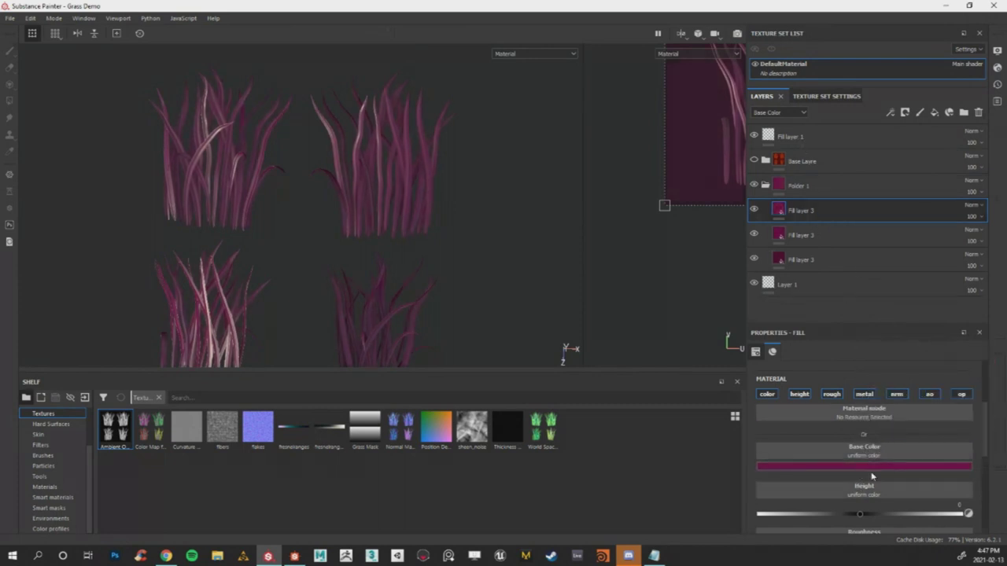
# Brighten the base color of the uppermost fill layer in Folder 1 to a more vivid magenta, value about 0.466.
pyautogui.click(778, 466)
pyautogui.moveTo(938, 407); pyautogui.dragTo(948, 391)
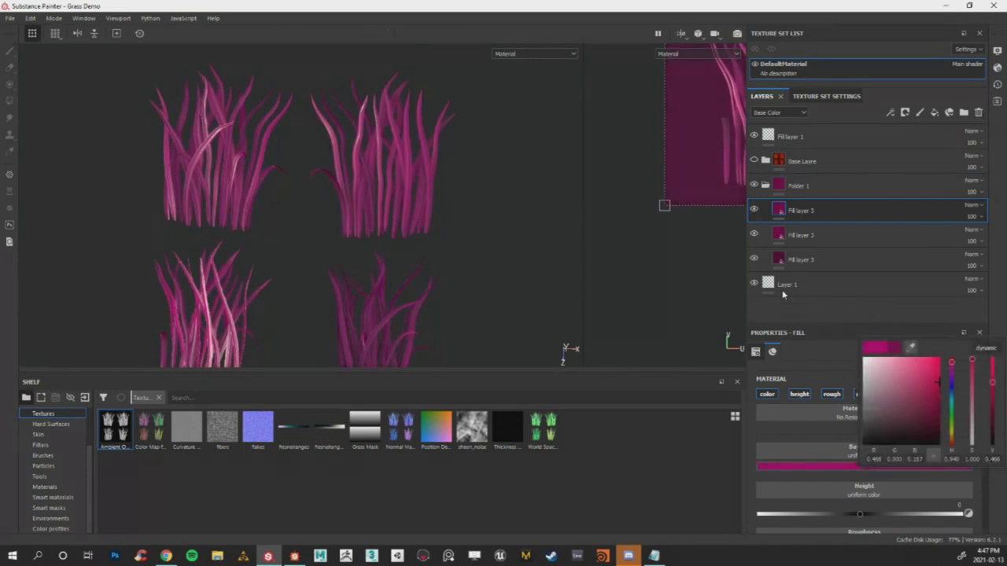
pyautogui.click(441, 137)
# Add a bitmap mask to the uppermost fill layer in Folder 1 using the grass curvature map.
pyautogui.scroll(3, 369, 162)
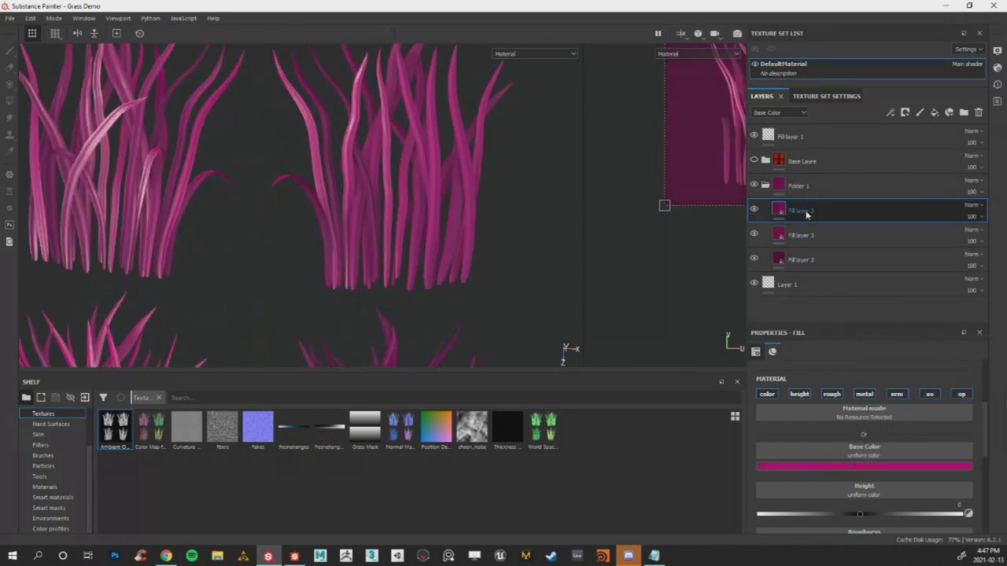
pyautogui.rightClick(807, 214)
pyautogui.click(868, 29)
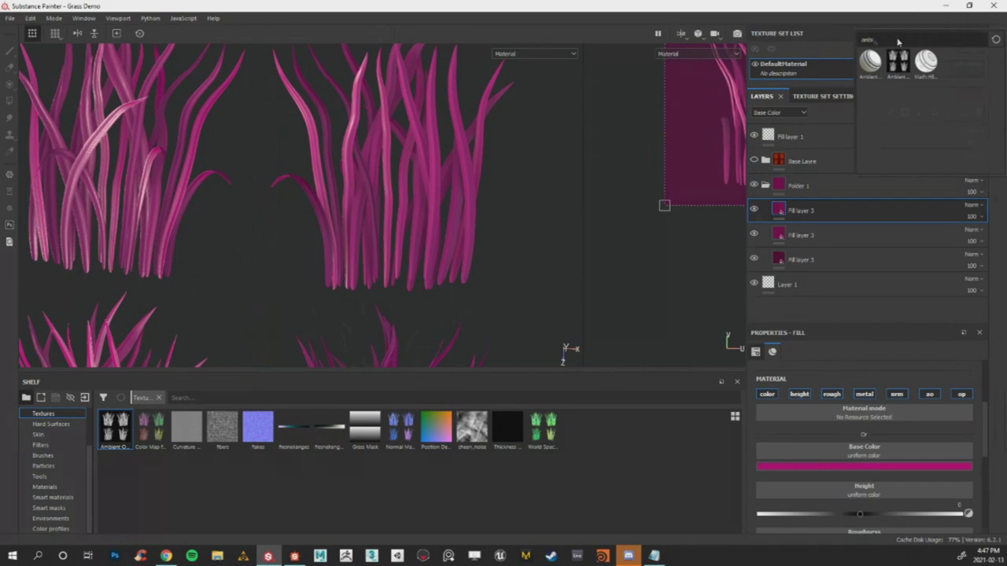
pyautogui.write('curv')
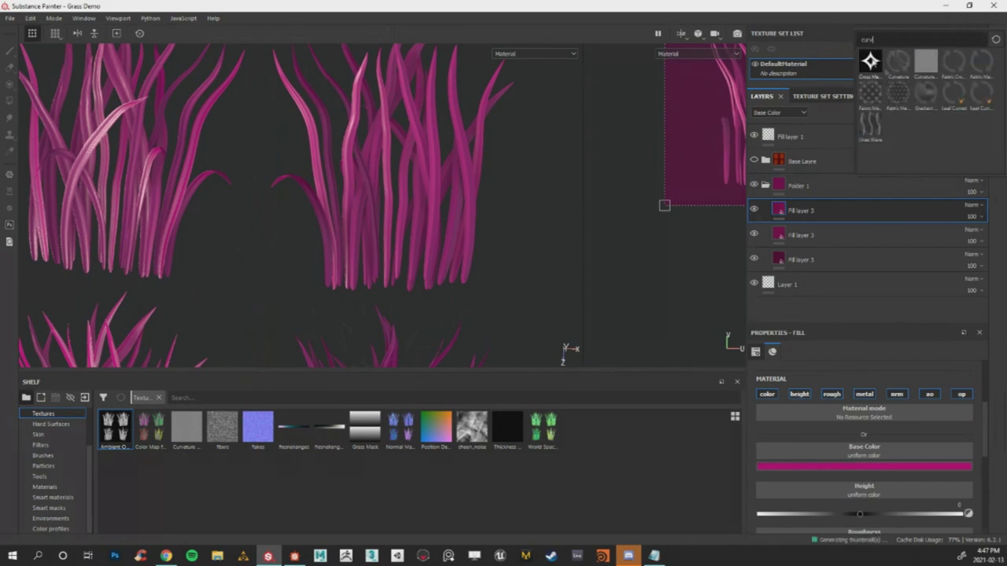
pyautogui.click(917, 64)
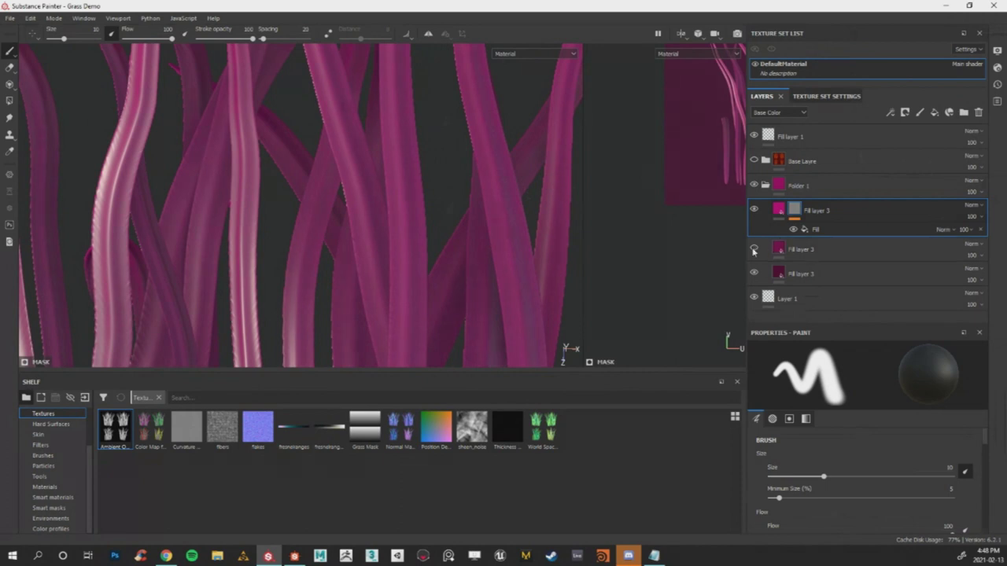
# Add a Levels effect to the curvature mask and set its input black to 0.411, white to 0.613 and midpoint to 0.857.
pyautogui.rightClick(796, 212)
pyautogui.click(846, 454)
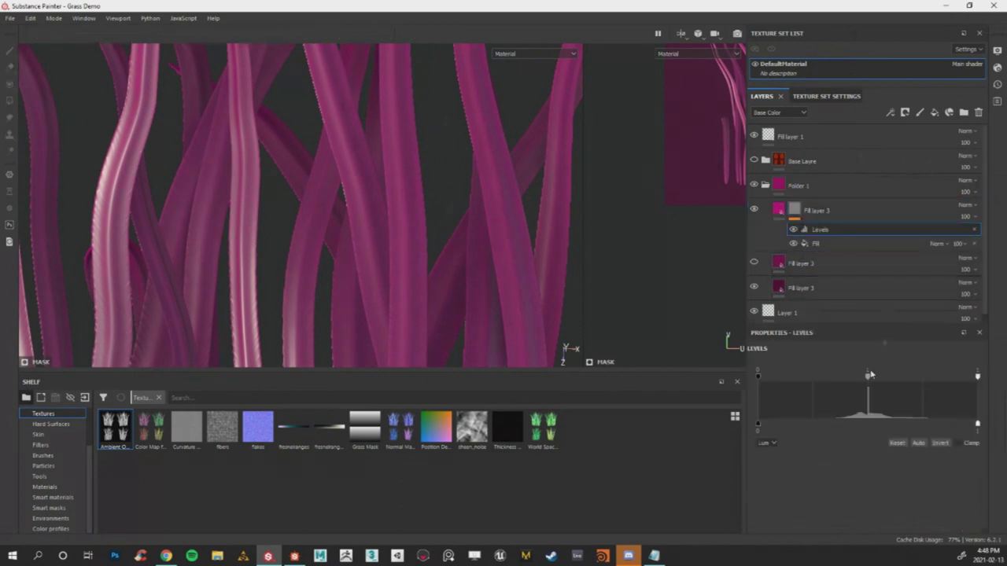
pyautogui.moveTo(822, 371); pyautogui.dragTo(856, 371)
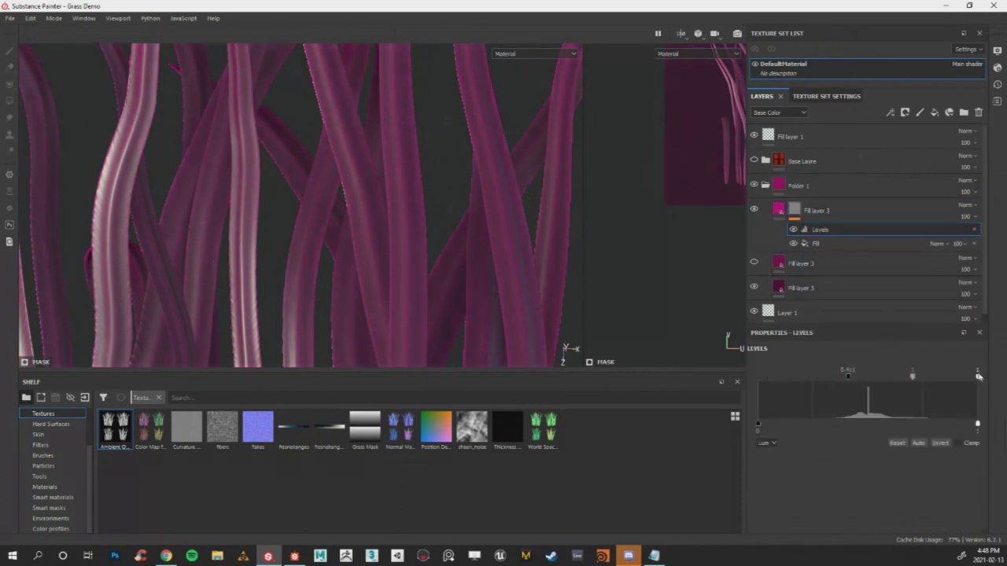
pyautogui.scroll(5, 439, 275)
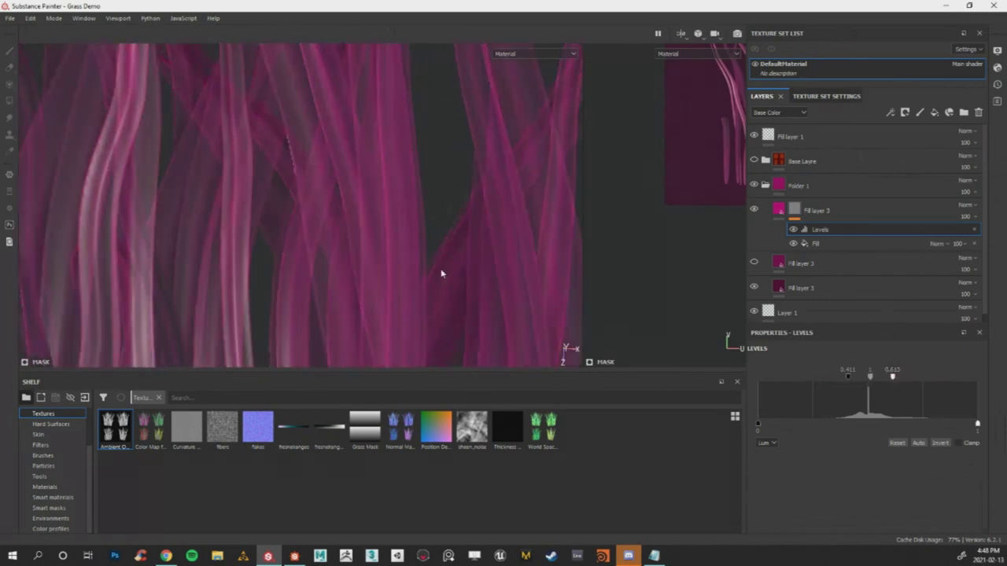
pyautogui.moveTo(872, 381)
pyautogui.mouseDown()
pyautogui.moveTo(881, 379)
pyautogui.moveTo(867, 379)
pyautogui.mouseUp()
# Invert the curvature mask and widen its Levels input to black 0.191 and white 0.726, adjusting the midpoint to balance the tones.
pyautogui.rightClick(796, 214)
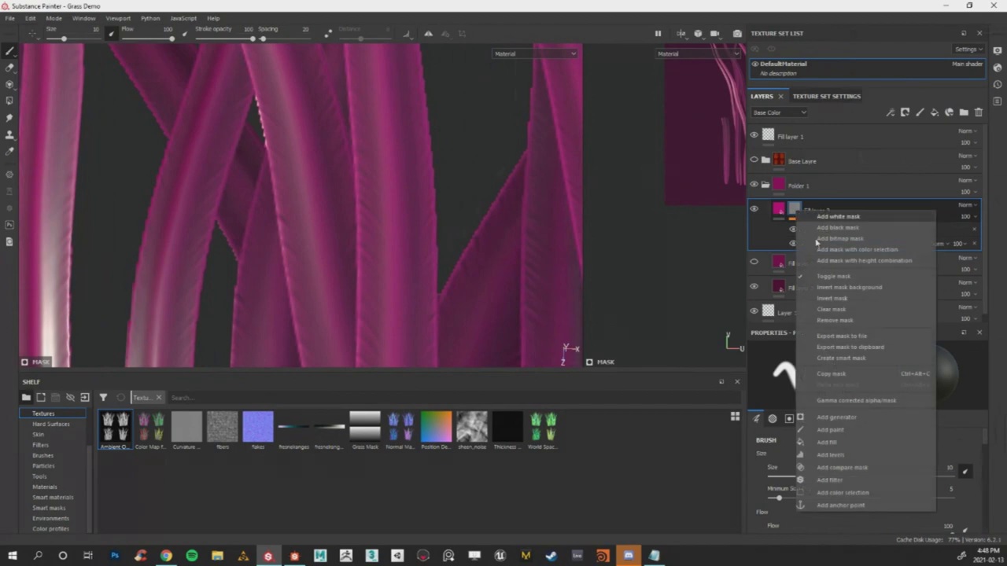
pyautogui.click(858, 309)
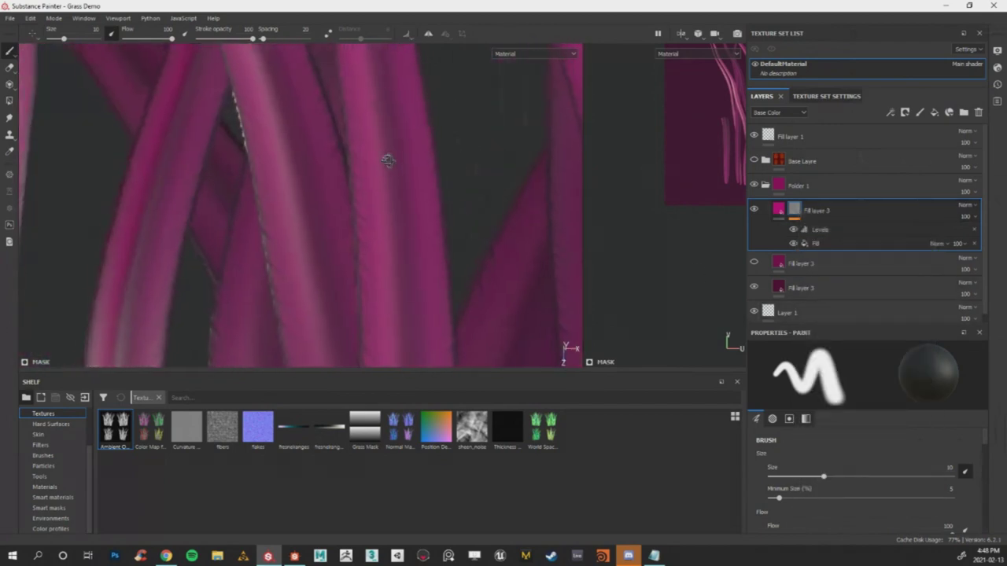
pyautogui.click(822, 229)
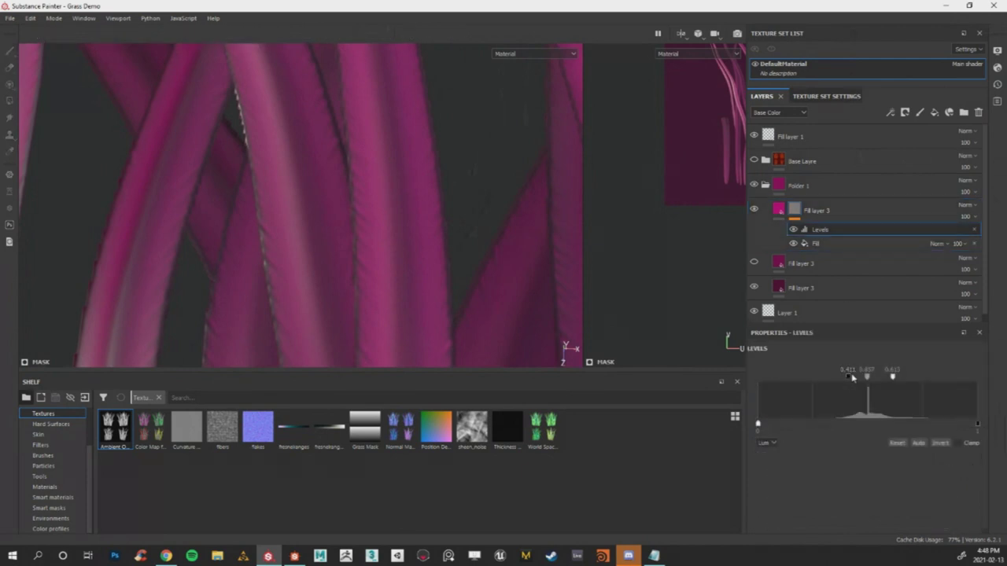
pyautogui.moveTo(833, 376); pyautogui.dragTo(823, 377)
pyautogui.moveTo(894, 379); pyautogui.dragTo(918, 377)
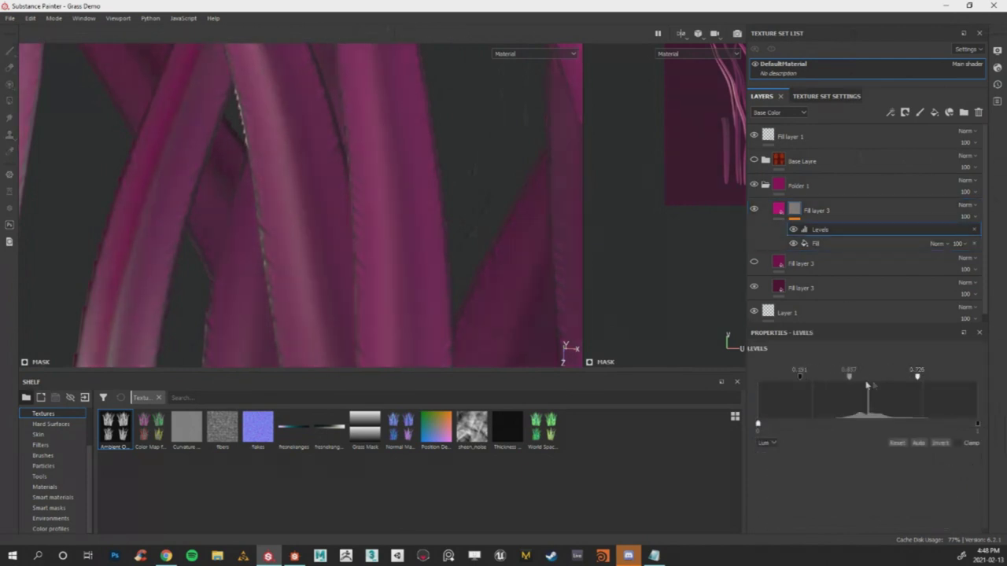
pyautogui.moveTo(850, 379)
pyautogui.mouseDown()
pyautogui.moveTo(895, 382)
pyautogui.moveTo(848, 383)
pyautogui.mouseUp()
pyautogui.scroll(-10, 351, 168)
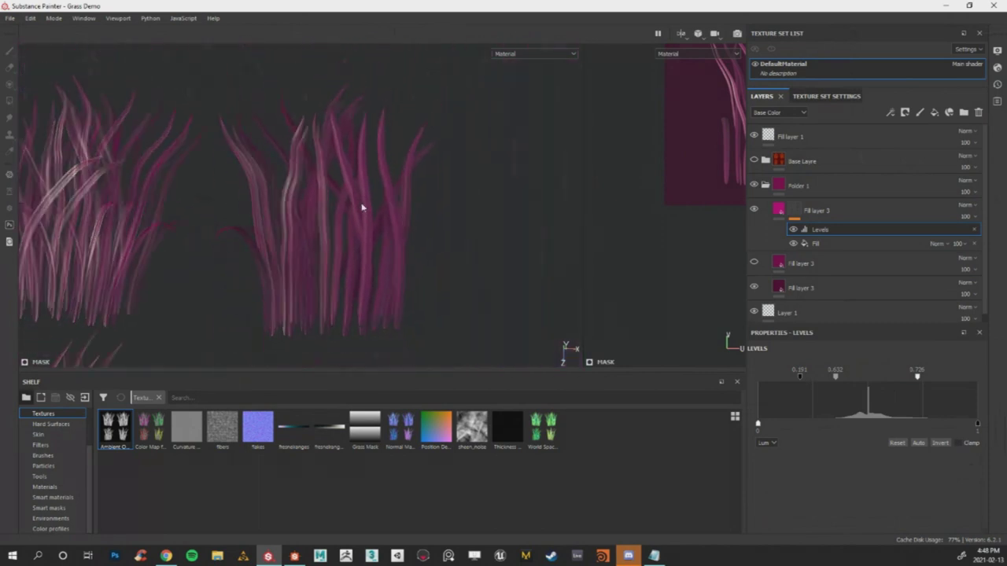
pyautogui.scroll(10, 361, 207)
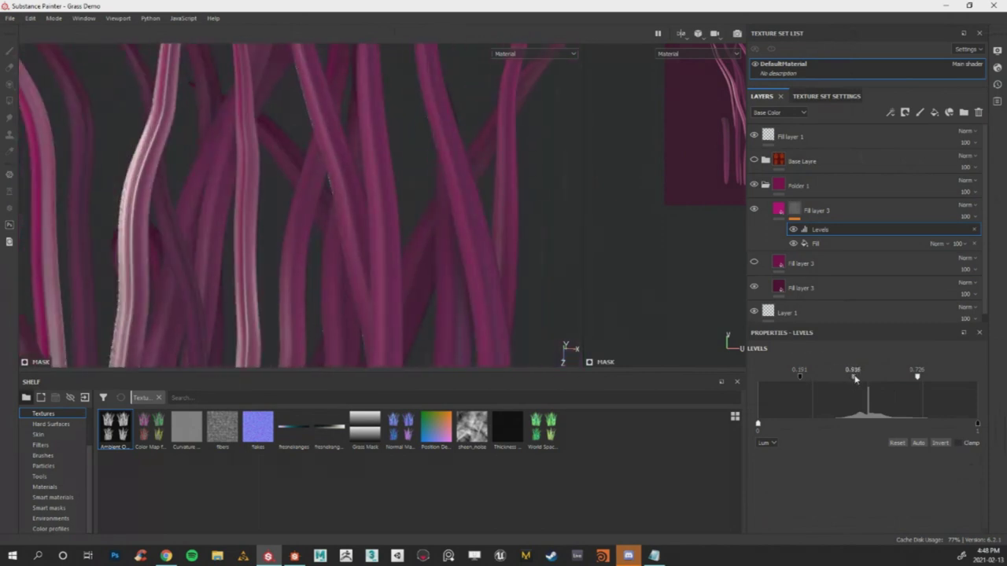
pyautogui.moveTo(855, 379); pyautogui.dragTo(858, 379)
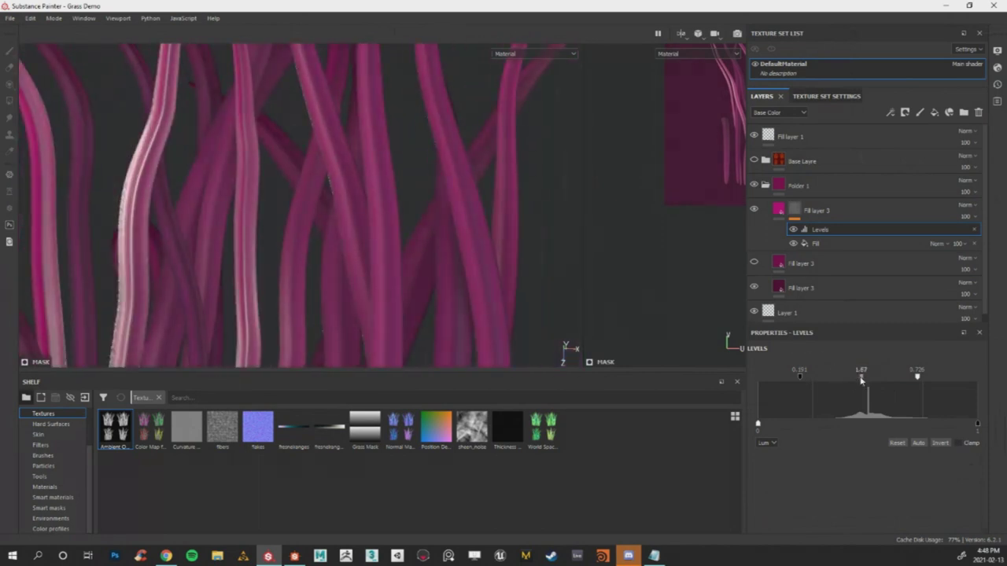
pyautogui.scroll(3, 487, 213)
# Invert the top fill layer's curvature mask once more.
pyautogui.click(819, 210)
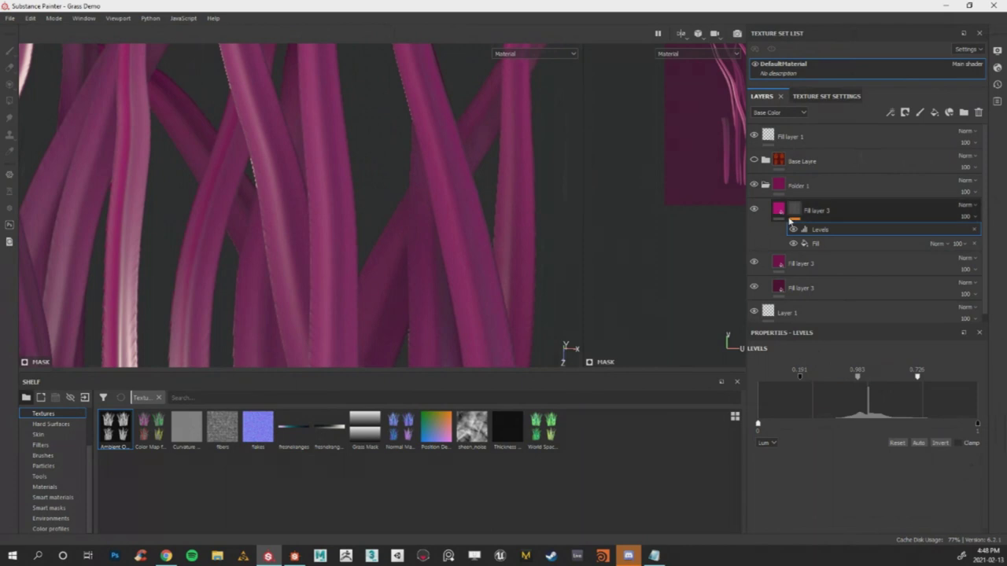
pyautogui.rightClick(794, 210)
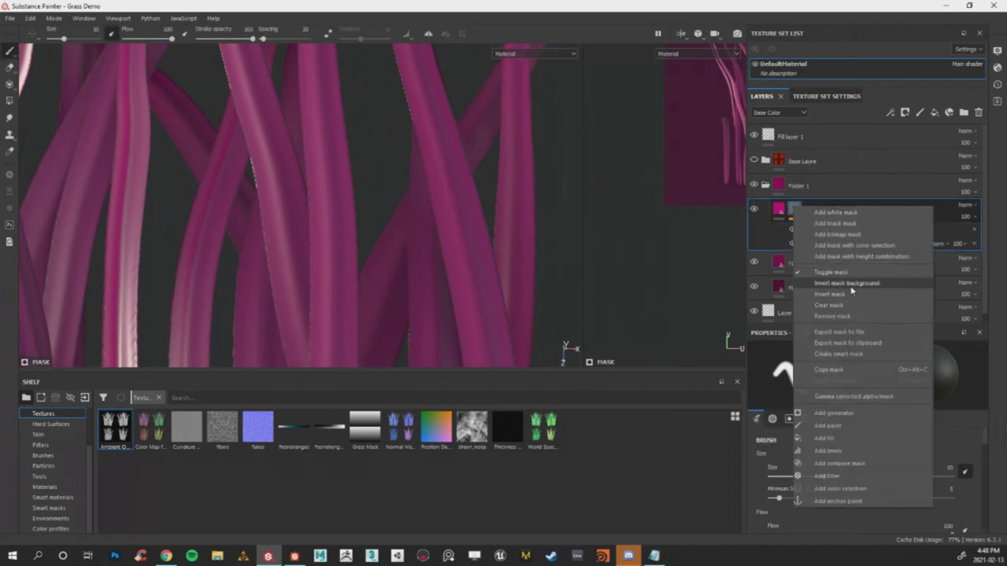
pyautogui.click(848, 295)
pyautogui.scroll(3, 394, 211)
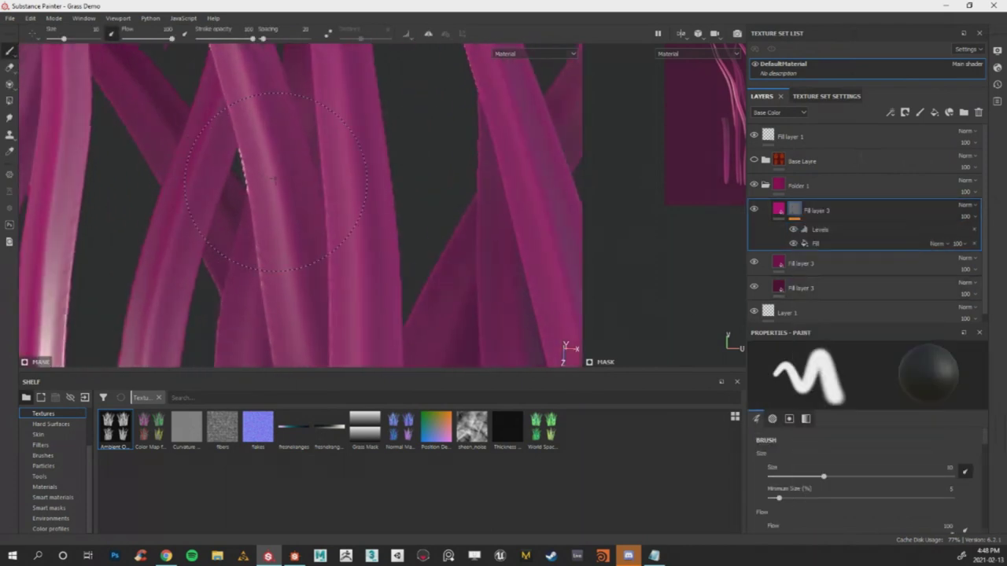
# Set the mask's Levels input white to about 0.66, rebalance the midpoint, and collapse Folder 1.
pyautogui.click(829, 230)
pyautogui.moveTo(858, 379)
pyautogui.mouseDown()
pyautogui.moveTo(891, 388)
pyautogui.moveTo(872, 381)
pyautogui.mouseUp()
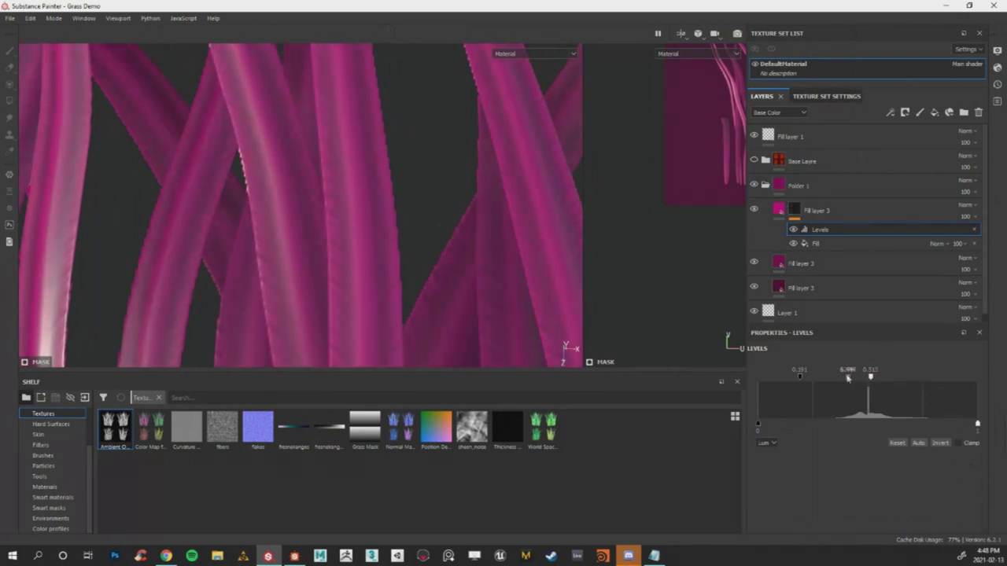
pyautogui.moveTo(871, 380); pyautogui.dragTo(881, 385)
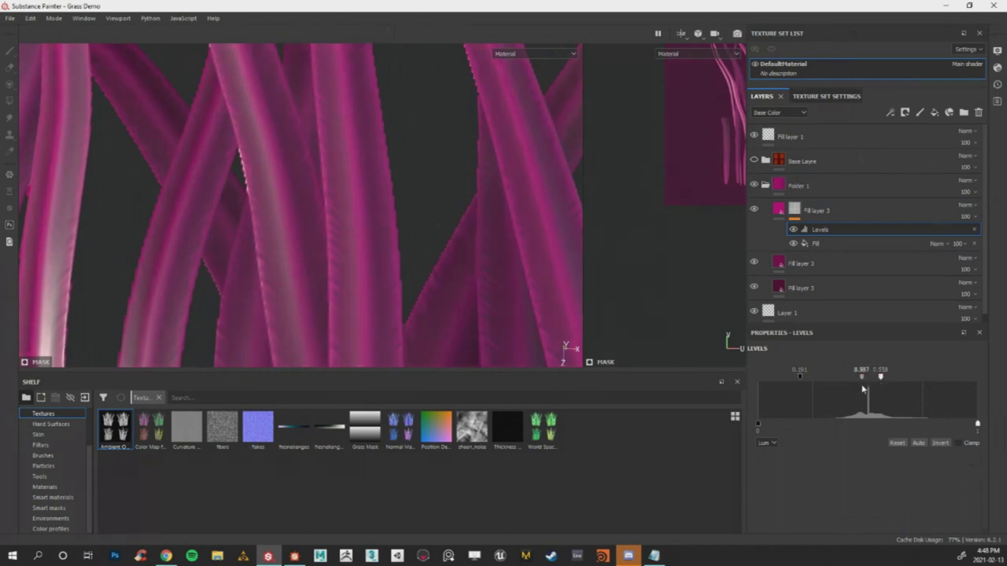
pyautogui.moveTo(884, 380); pyautogui.dragTo(851, 380)
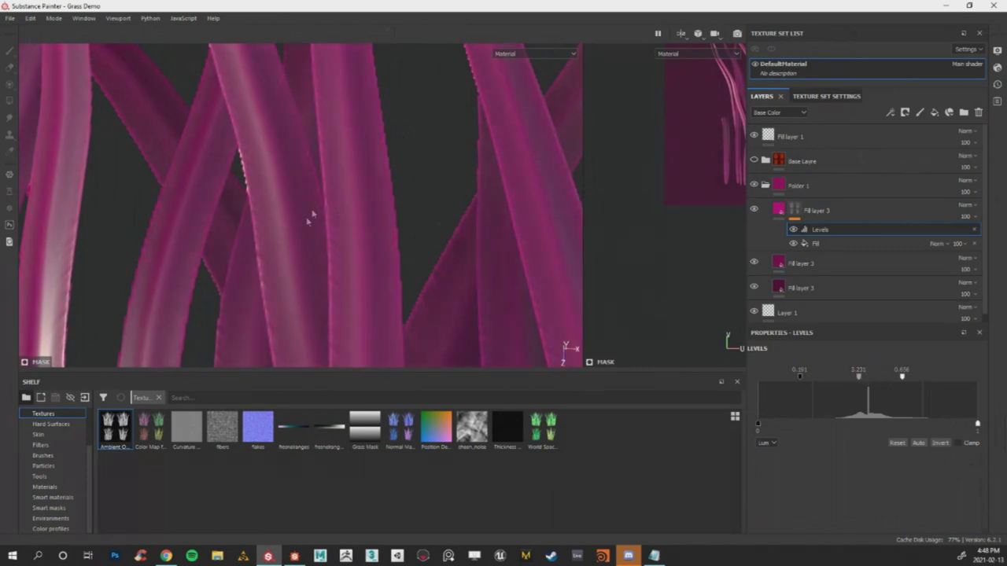
pyautogui.scroll(-8, 308, 221)
pyautogui.moveTo(299, 223); pyautogui.dragTo(337, 184, button='middle')
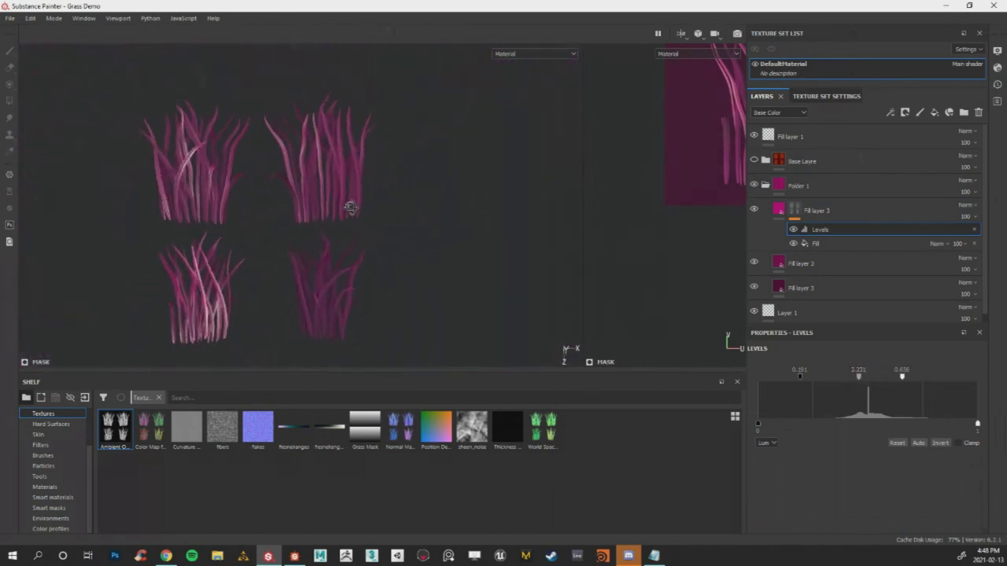
pyautogui.scroll(5, 350, 207)
pyautogui.scroll(-4, 337, 184)
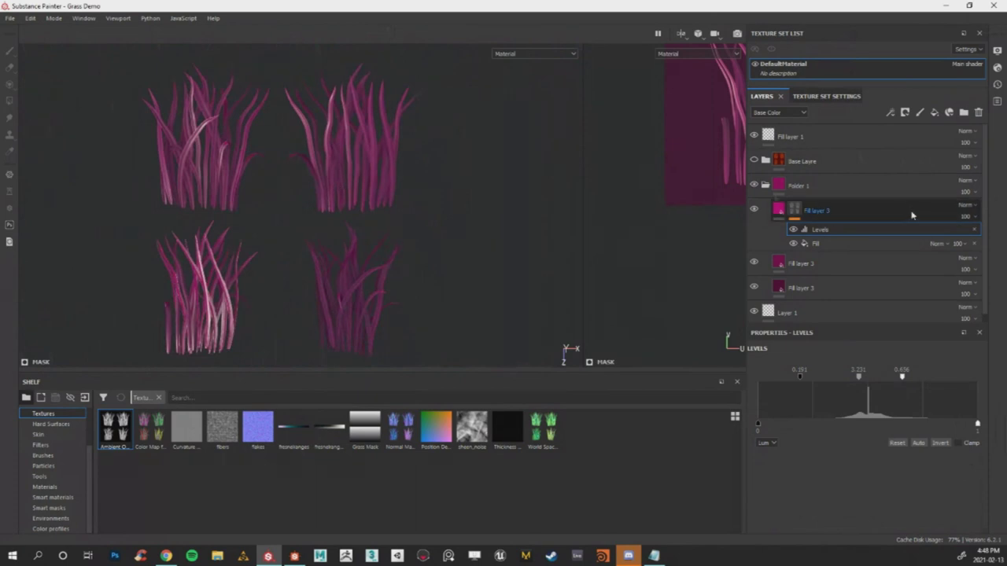
pyautogui.click(765, 185)
pyautogui.click(800, 185)
pyautogui.rightClick(806, 185)
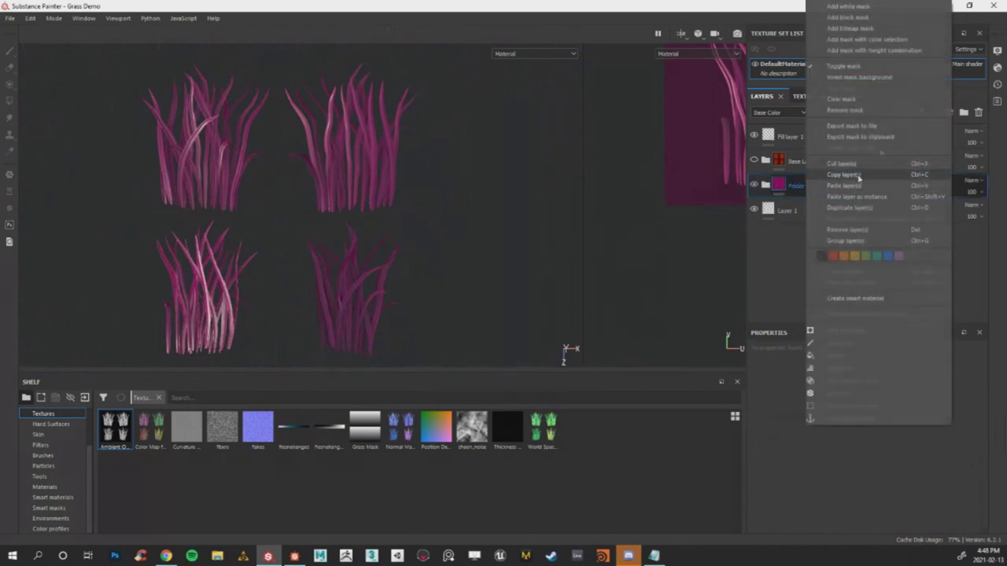
pyautogui.click(872, 29)
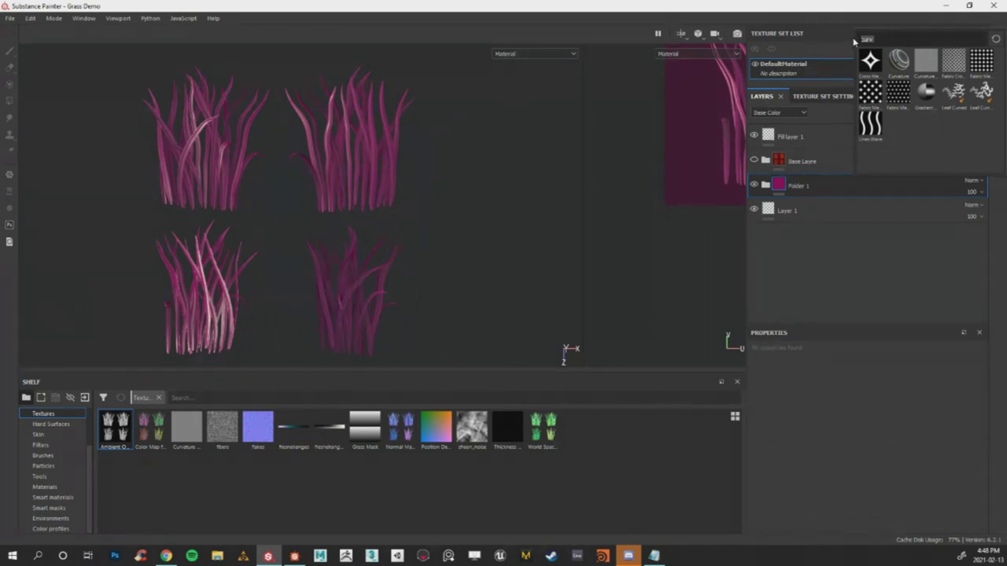
pyautogui.click(824, 254)
# Show the Base Layre folder and group it together with Folder 1 inside a new folder.
pyautogui.click(754, 161)
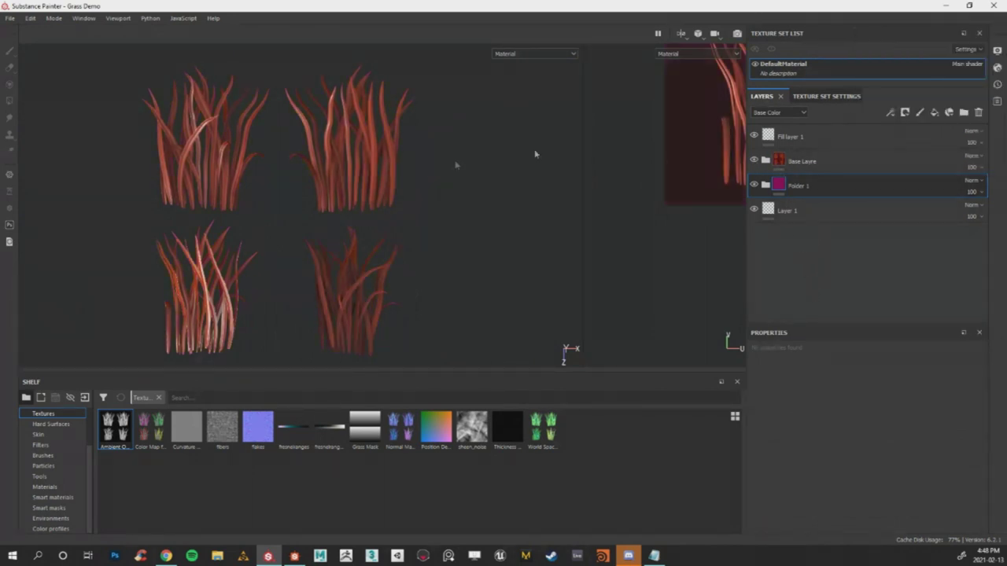
pyautogui.click(814, 162)
pyautogui.keyDown('ctrl'); pyautogui.click(887, 191); pyautogui.keyUp('ctrl')
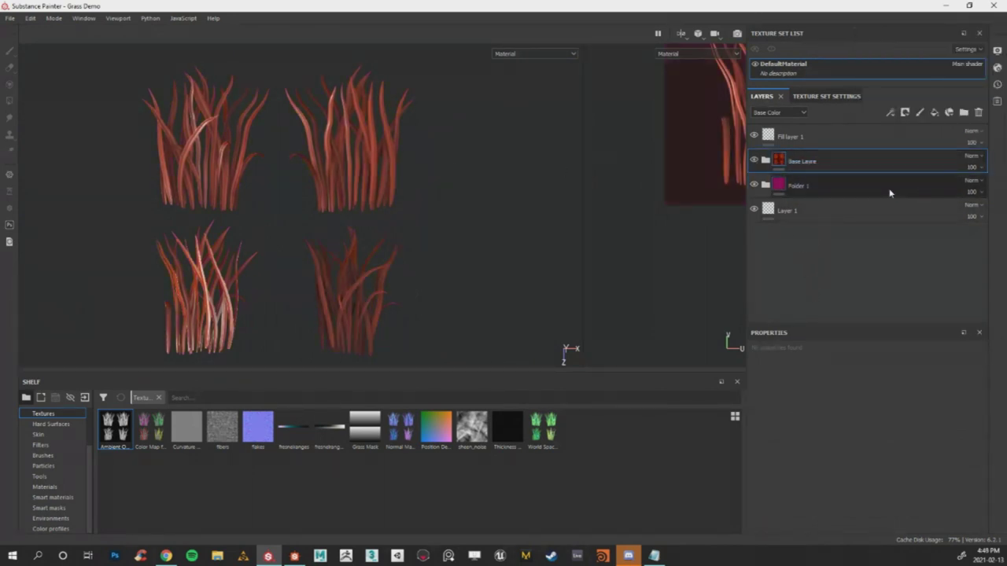
pyautogui.click(966, 114)
pyautogui.click(840, 186)
pyautogui.keyDown('ctrl'); pyautogui.click(824, 217); pyautogui.keyUp('ctrl')
pyautogui.moveTo(815, 190); pyautogui.dragTo(810, 162)
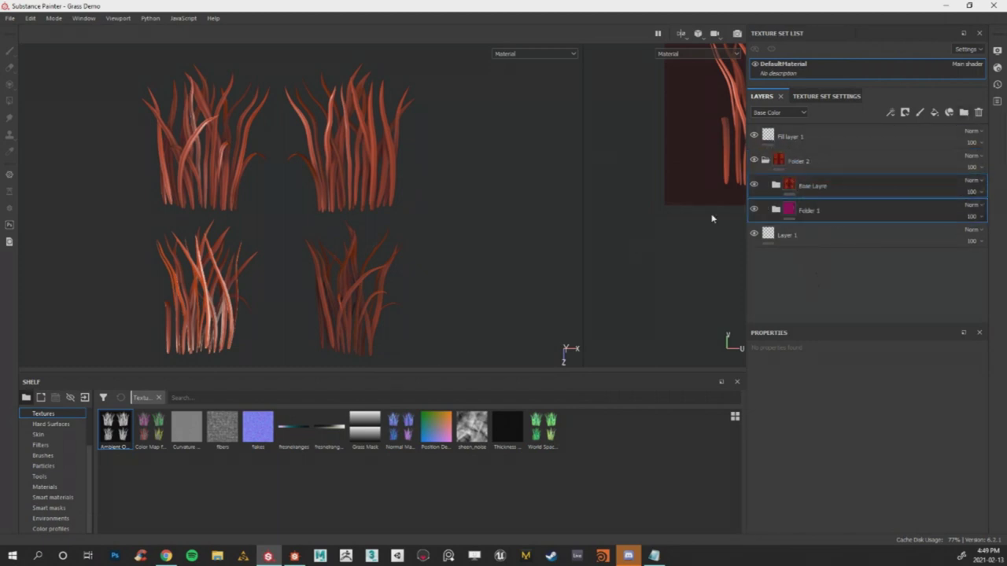
# Add a bitmap mask to the new parent folder using the Grass Mask gradient texture.
pyautogui.rightClick(821, 161)
pyautogui.click(903, 30)
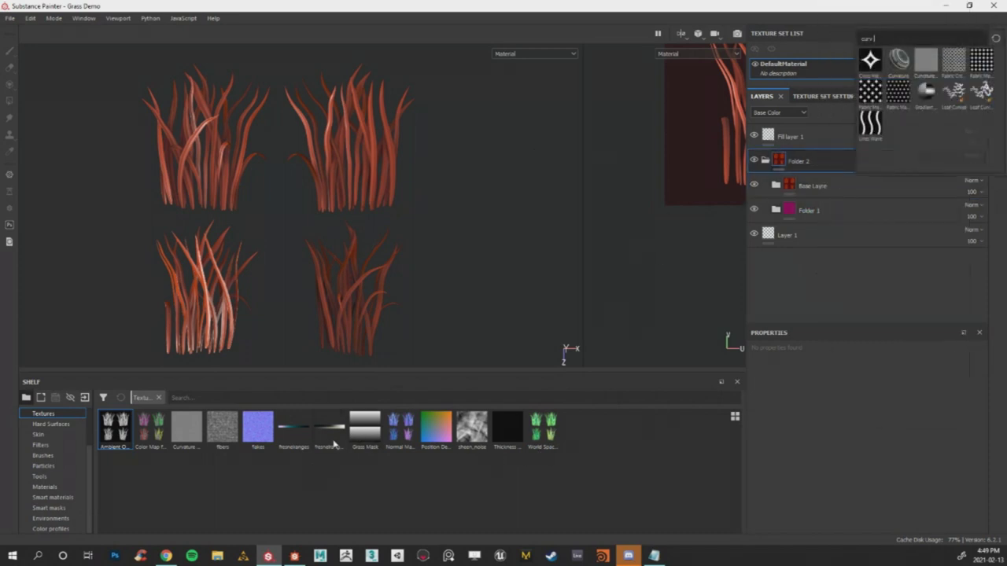
pyautogui.write('grass')
pyautogui.click(872, 70)
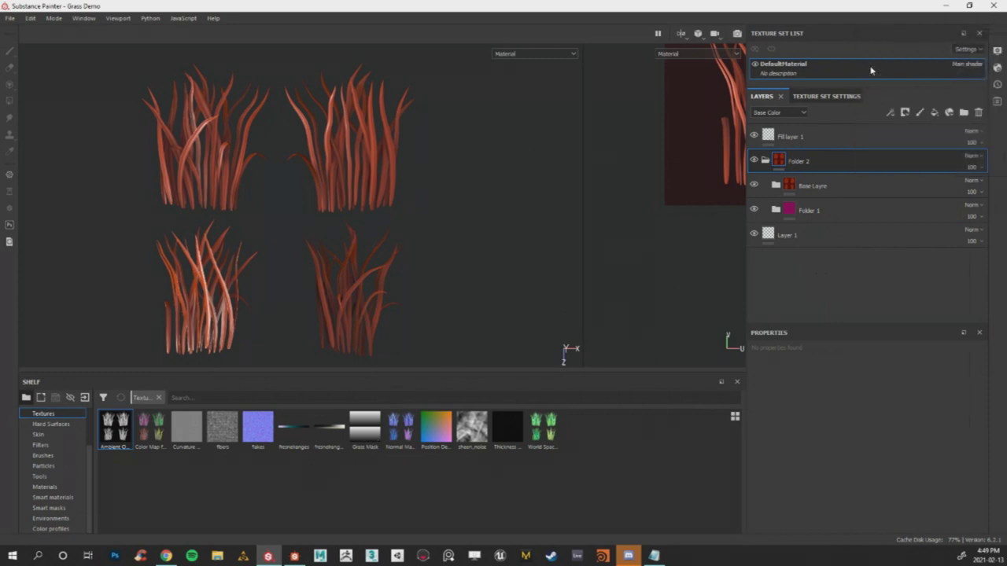
# Move Folder 1 out of the masked parent folder to the very bottom of the layer stack, below Layer 1.
pyautogui.rightClick(794, 165)
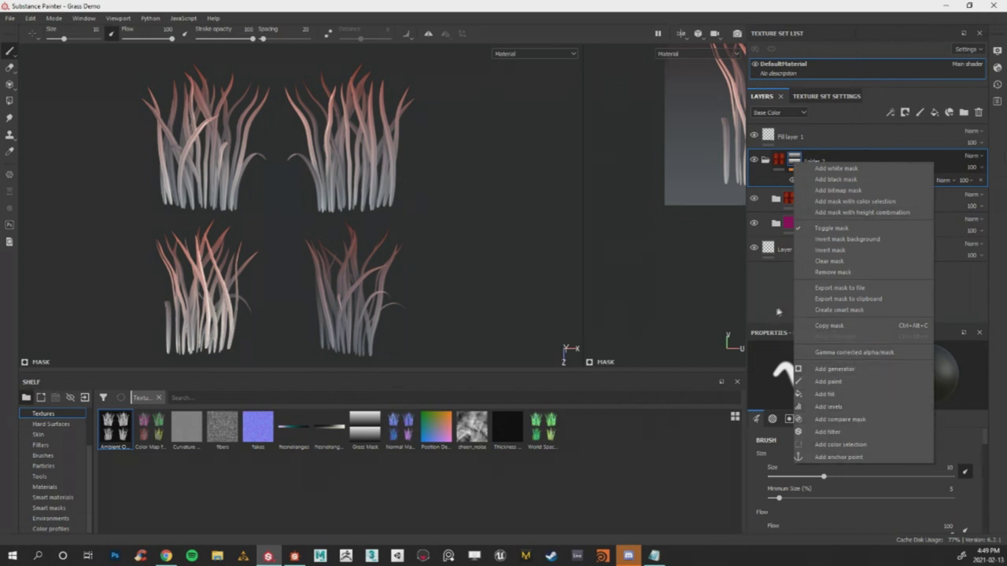
pyautogui.click(822, 327)
pyautogui.moveTo(813, 227); pyautogui.dragTo(826, 299)
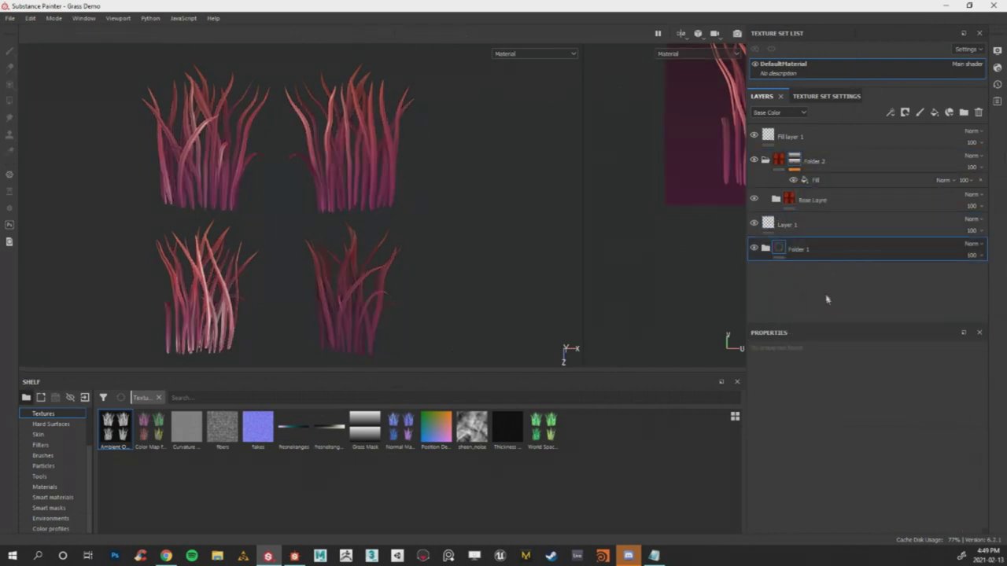
pyautogui.scroll(3, 292, 173)
pyautogui.scroll(-4, 378, 184)
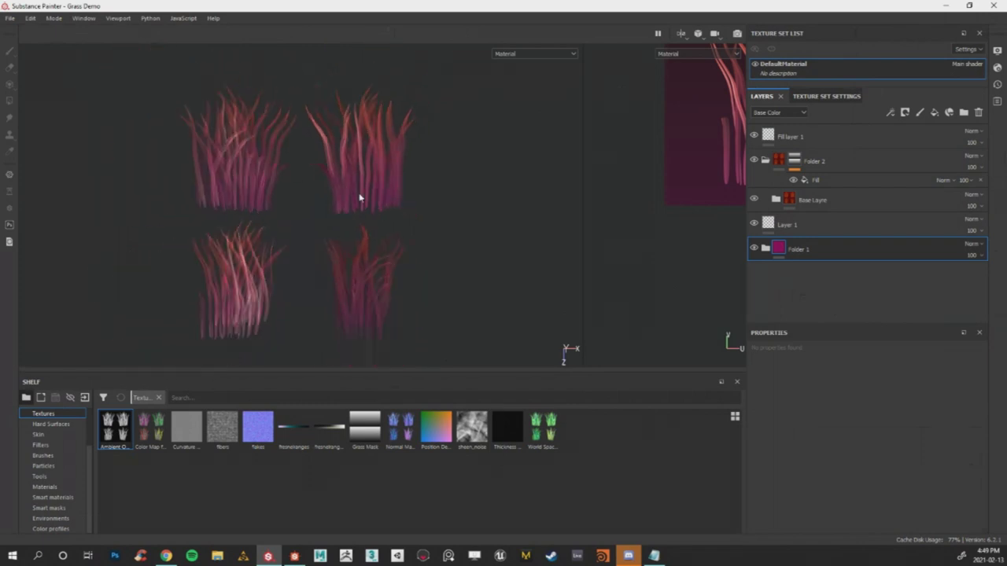
pyautogui.rightClick(795, 158)
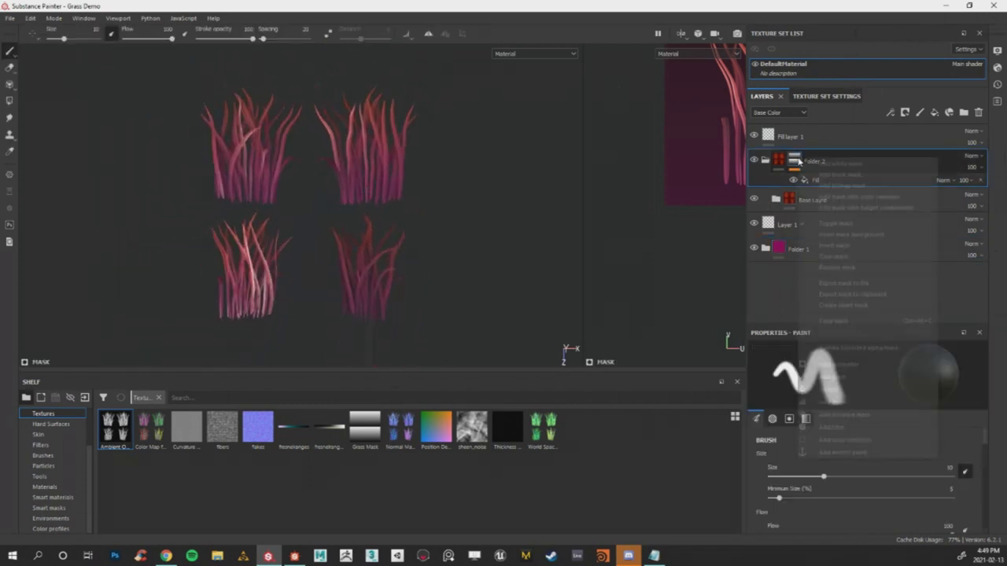
pyautogui.click(513, 207)
pyautogui.scroll(-3, 276, 135)
pyautogui.scroll(8, 284, 133)
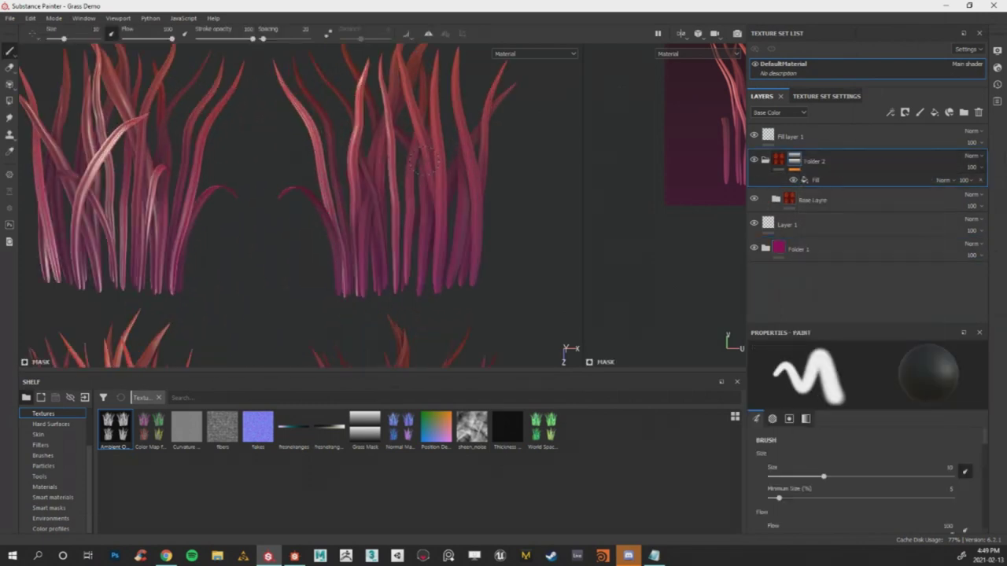
# Add a Levels effect to Folder 2's mask with input white about 0.54 and midpoint about 0.73.
pyautogui.rightClick(794, 160)
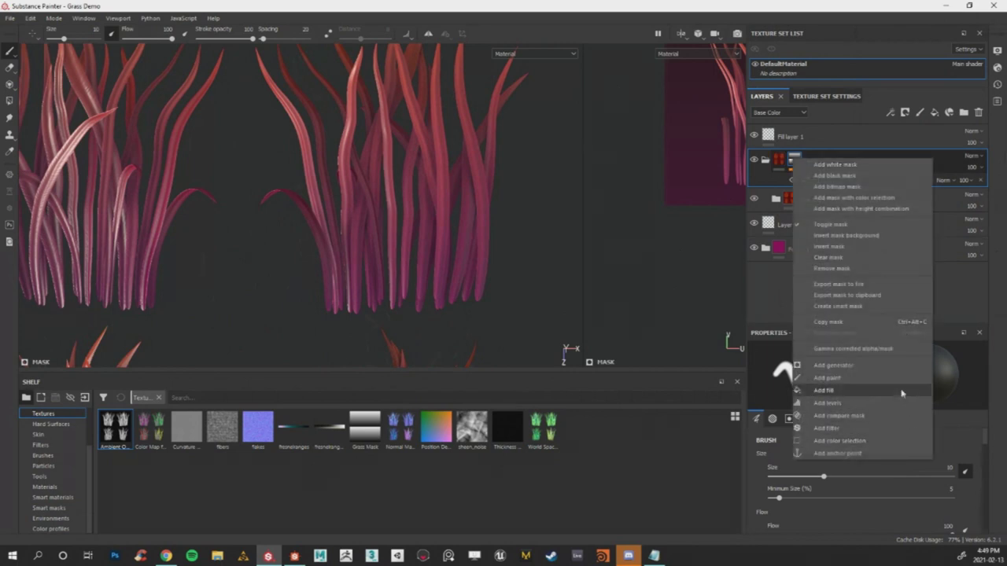
pyautogui.click(861, 403)
pyautogui.moveTo(868, 385); pyautogui.dragTo(909, 388)
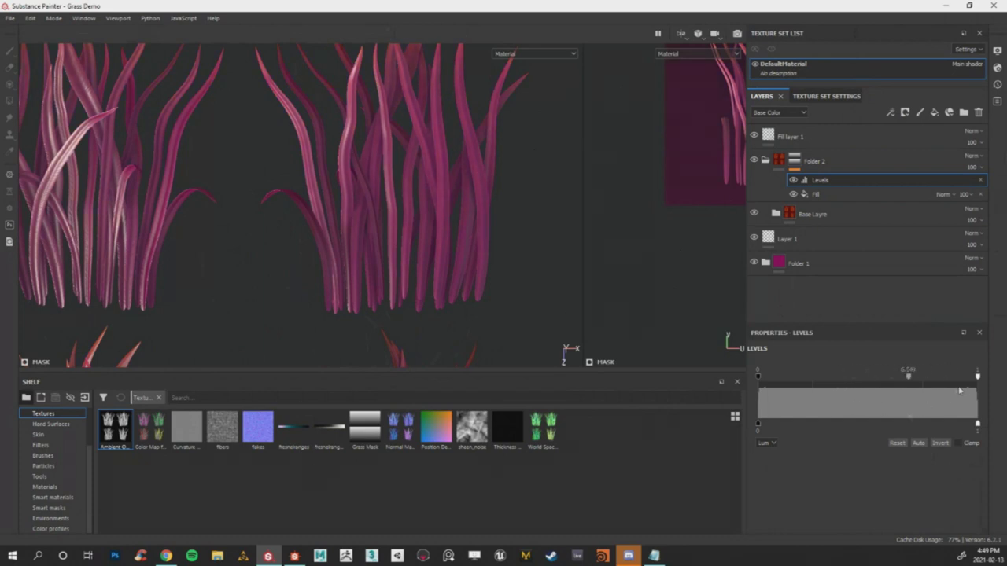
pyautogui.moveTo(977, 380); pyautogui.dragTo(905, 385)
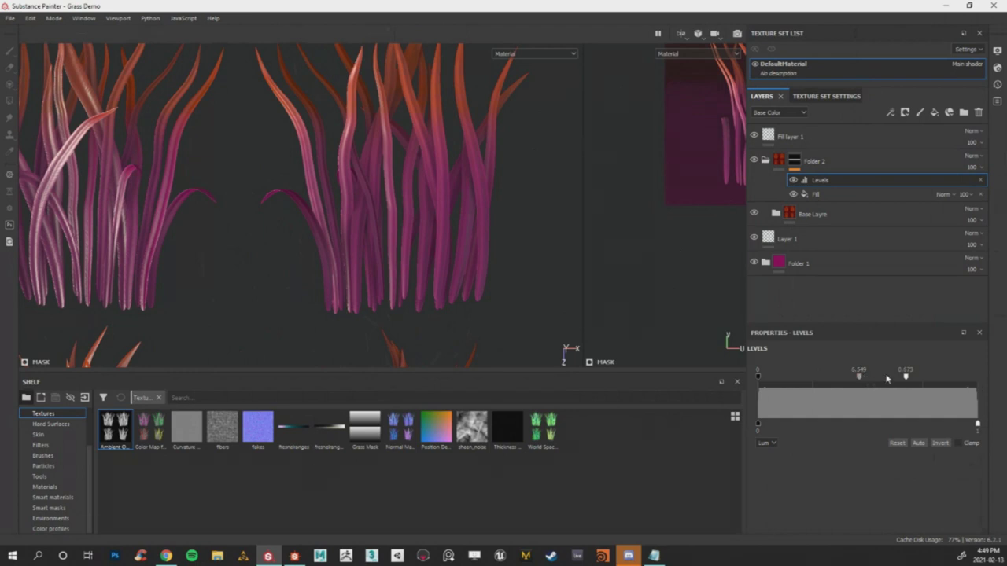
pyautogui.moveTo(857, 377); pyautogui.dragTo(818, 376)
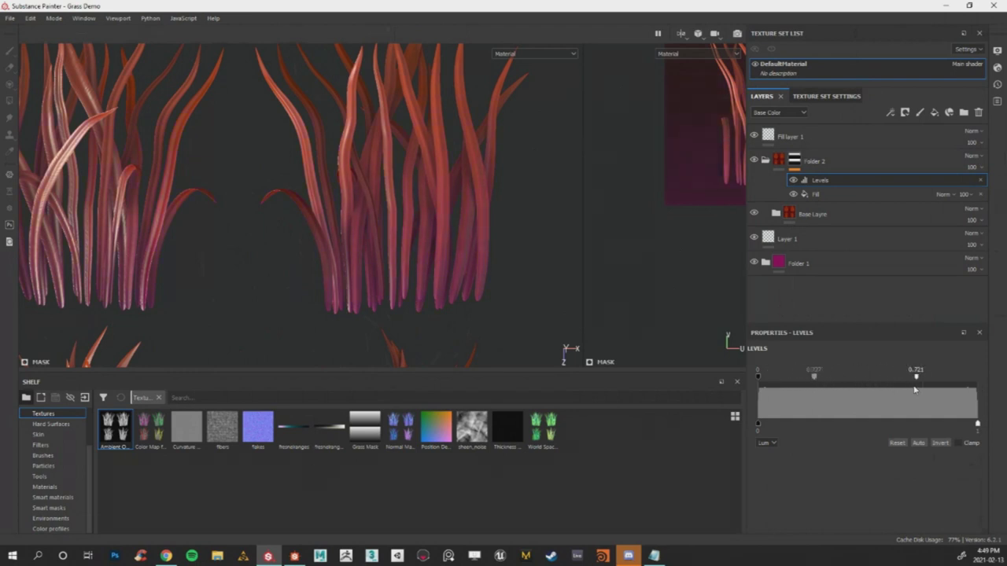
# Inspect the red-to-magenta blend on the grass cards up close and from afar, under a different light direction.
pyautogui.scroll(-5, 265, 197)
pyautogui.scroll(2, 317, 198)
pyautogui.scroll(-2, 322, 173)
pyautogui.scroll(5, 325, 198)
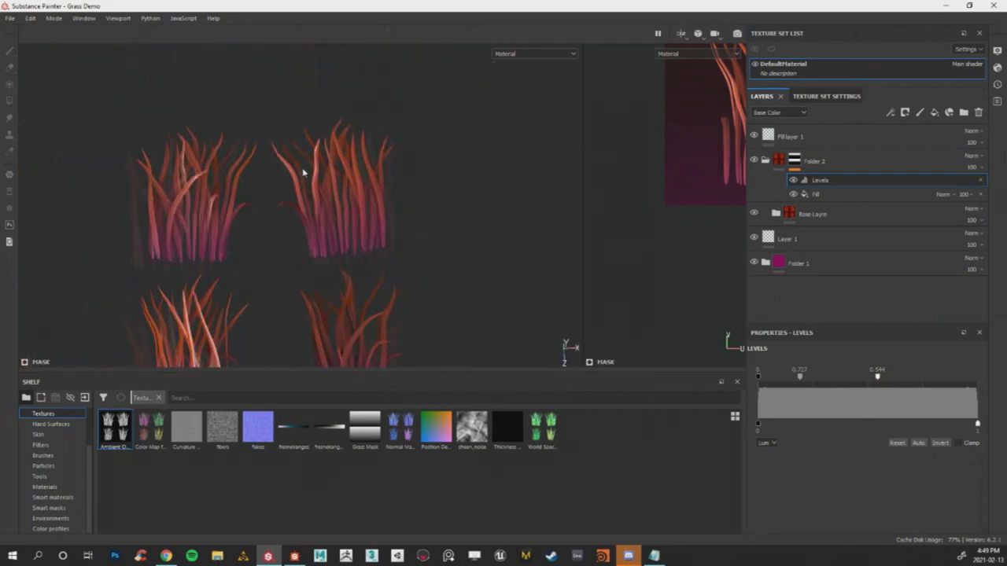
pyautogui.scroll(-3, 336, 196)
pyautogui.scroll(6, 333, 225)
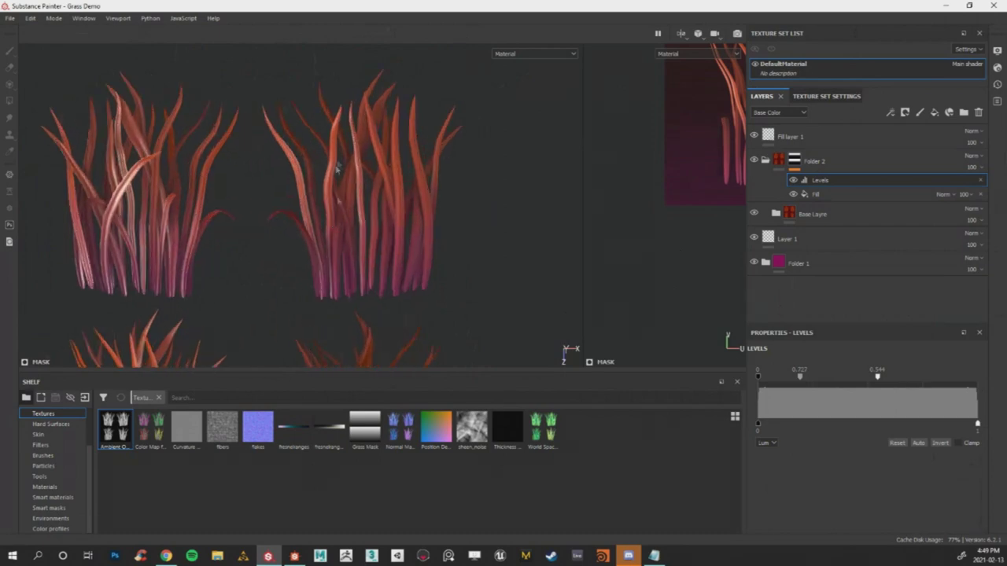
pyautogui.scroll(-3, 393, 175)
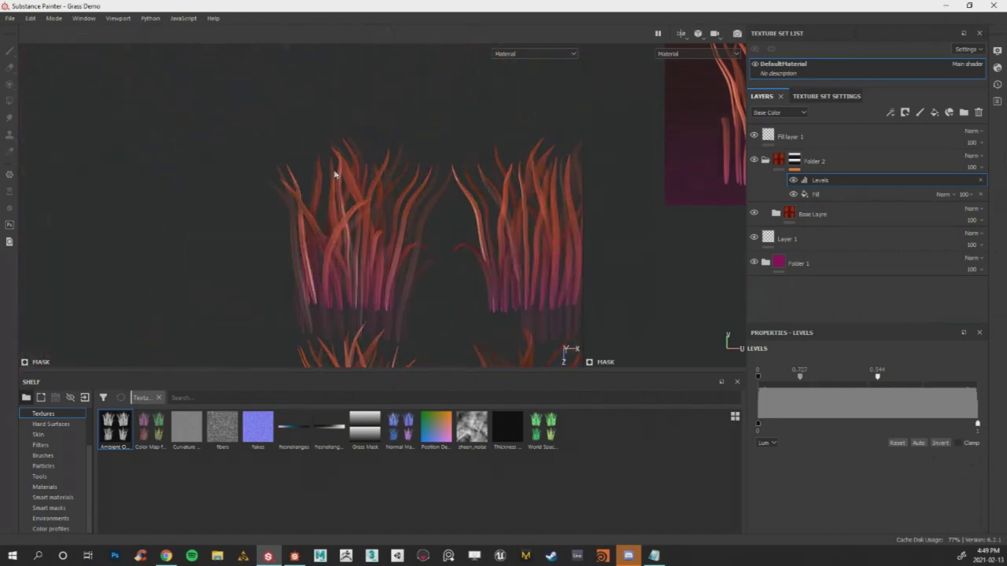
pyautogui.scroll(5, 337, 168)
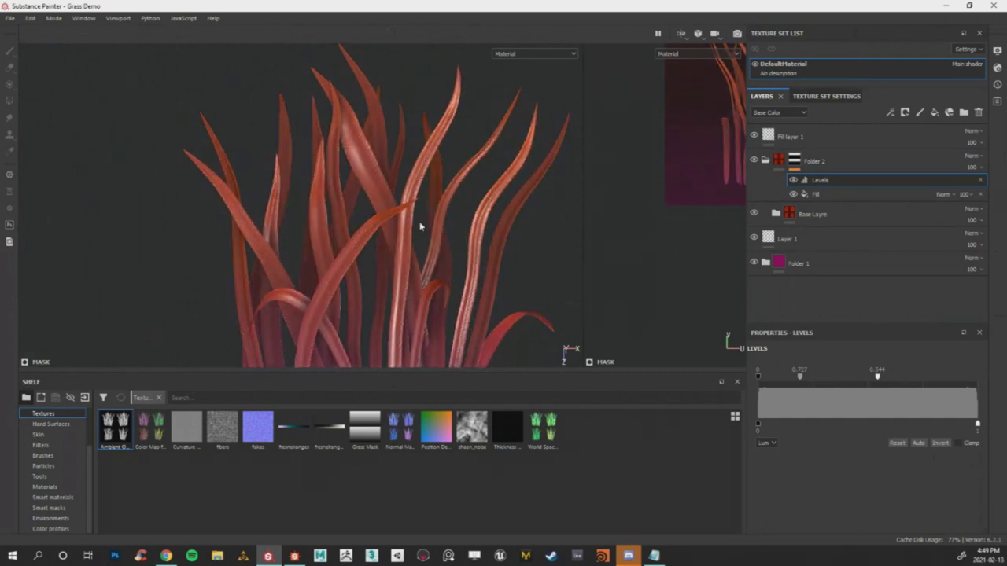
pyautogui.scroll(-6, 421, 229)
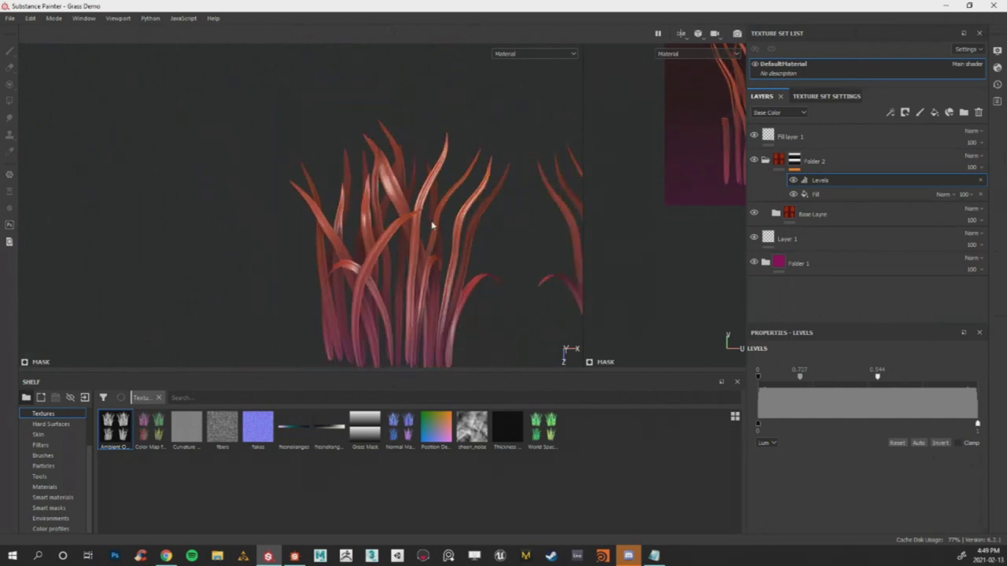
pyautogui.scroll(5, 442, 179)
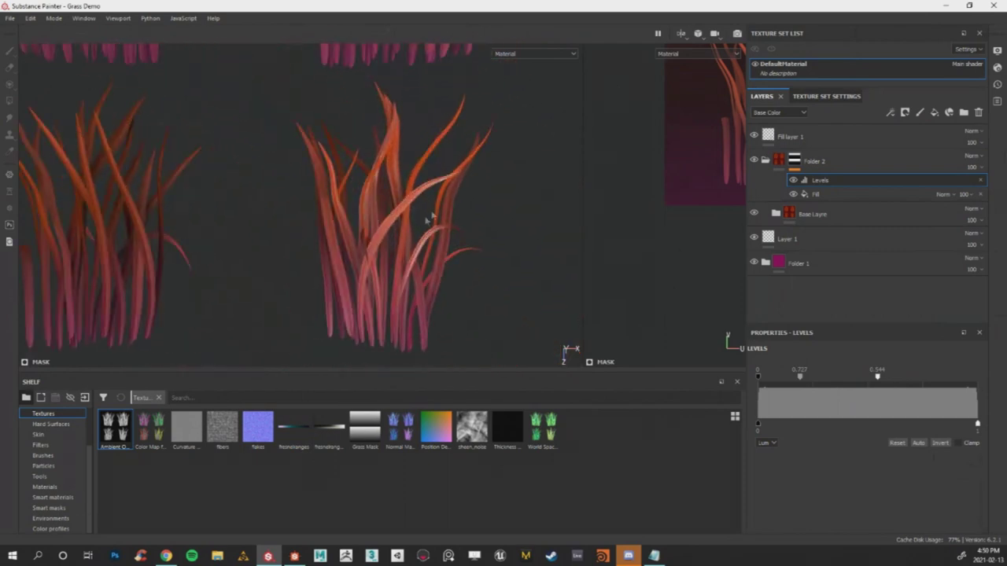
pyautogui.keyDown('shift'); pyautogui.moveTo(450, 200); pyautogui.dragTo(421, 191, button='right'); pyautogui.keyUp('shift')
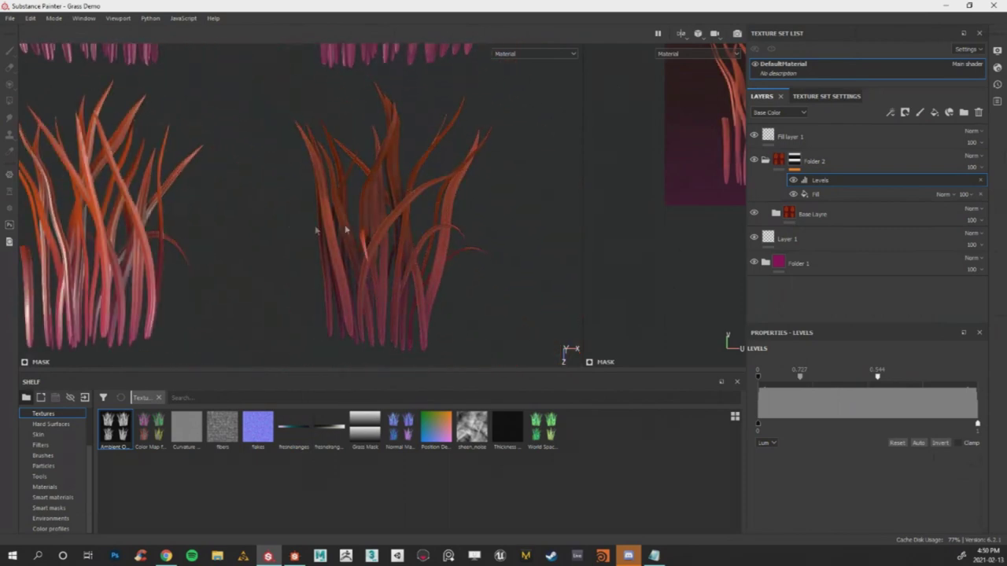
pyautogui.scroll(6, 386, 218)
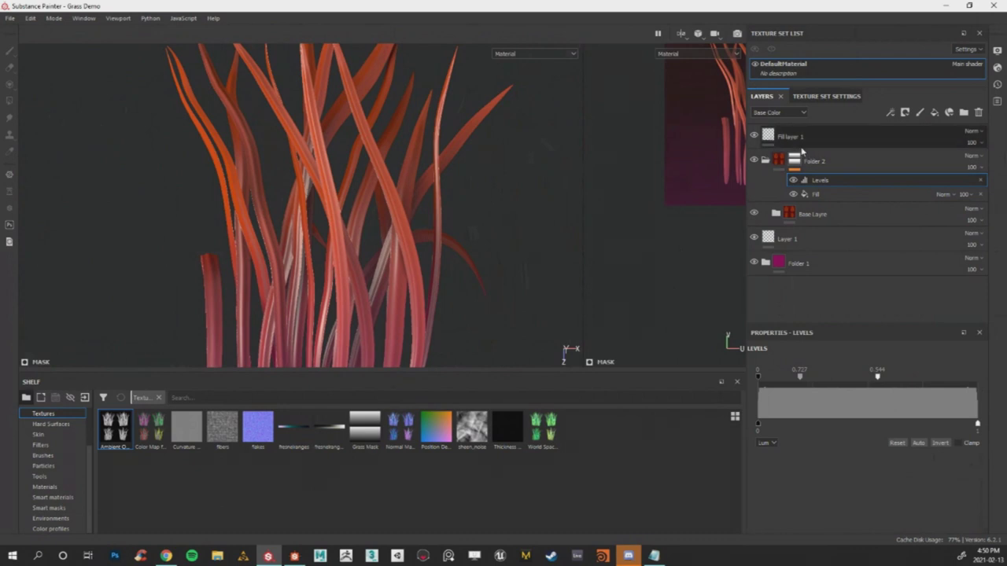
# Expand the Base Layre folder inside Folder 2.
pyautogui.click(775, 213)
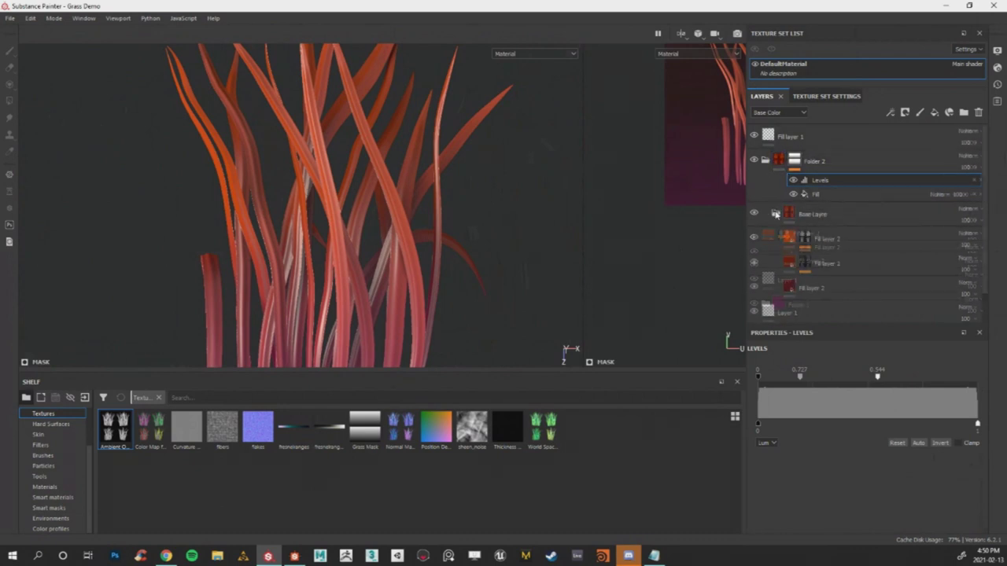
pyautogui.scroll(-5, 446, 207)
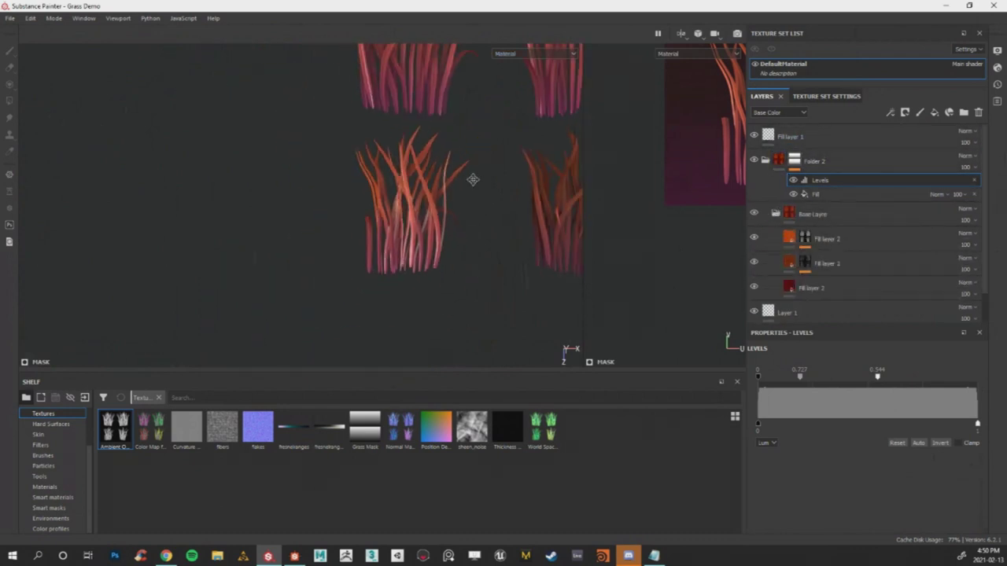
pyautogui.keyDown('alt'); pyautogui.moveTo(476, 182); pyautogui.dragTo(354, 225, button='middle'); pyautogui.keyUp('alt')
pyautogui.keyDown('alt'); pyautogui.moveTo(354, 225); pyautogui.dragTo(380, 270, button='right'); pyautogui.keyUp('alt')
pyautogui.keyDown('alt'); pyautogui.moveTo(516, 135); pyautogui.dragTo(475, 144, button='middle'); pyautogui.keyUp('alt')
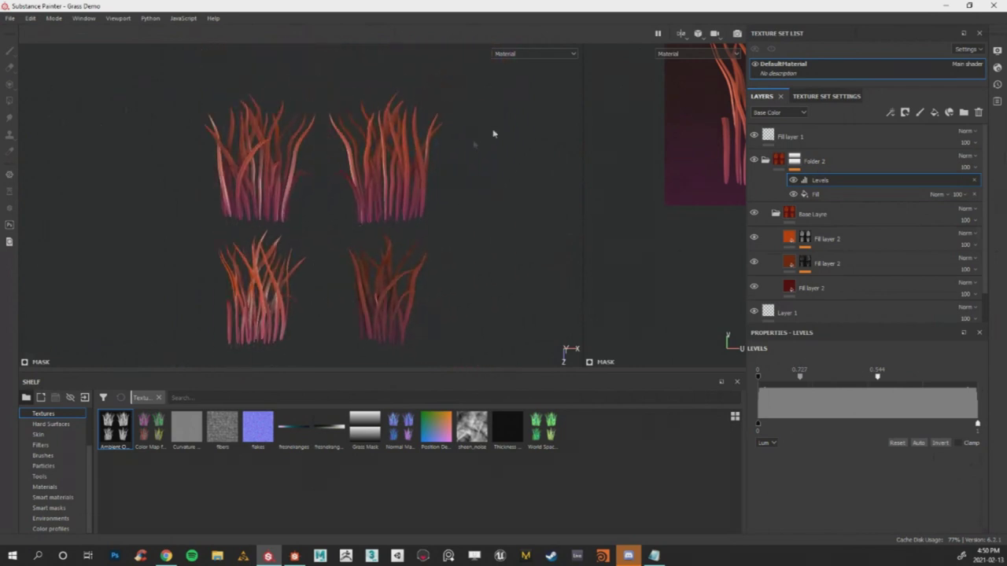
# Review the grass cards channel by channel, including Base Color, Roughness, Normal and Normal+Height+Mesh, and return to the Material view.
pyautogui.click(543, 54)
pyautogui.click(543, 56)
pyautogui.press('c')
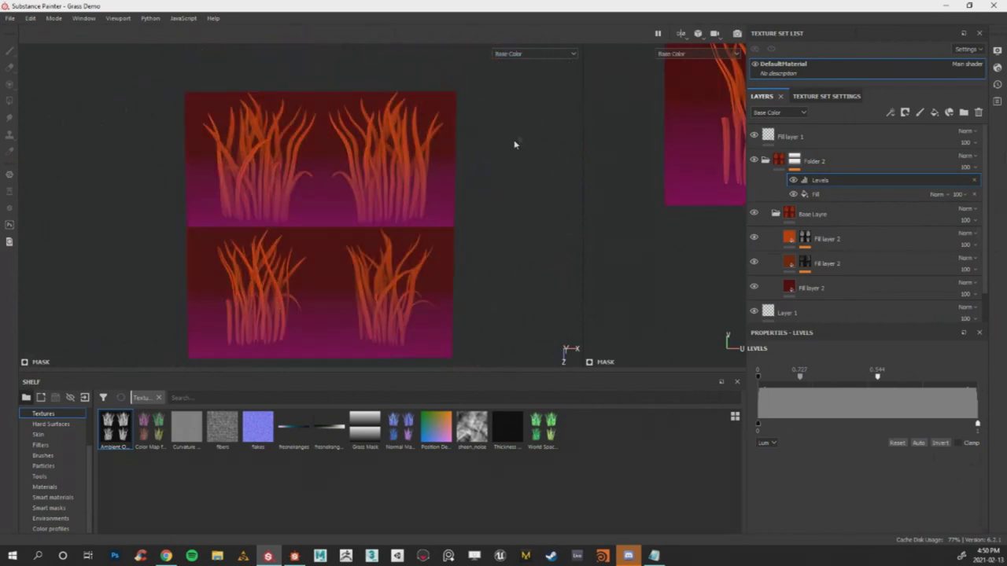
pyautogui.press('c')
pyautogui.press('c')
pyautogui.press('c')
pyautogui.press('c')
pyautogui.press('c')
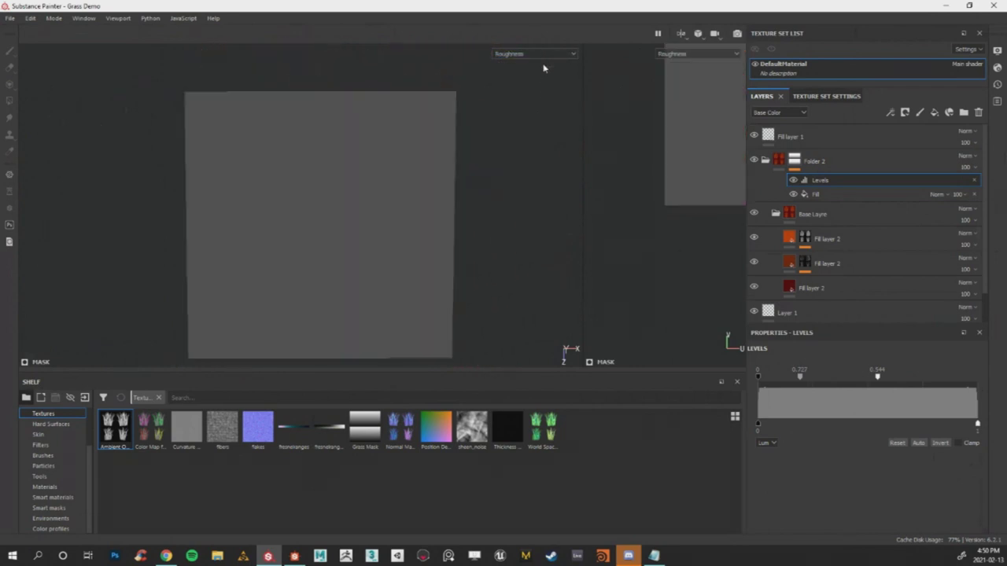
pyautogui.press('c')
pyautogui.press('c')
pyautogui.press('c')
pyautogui.press('c')
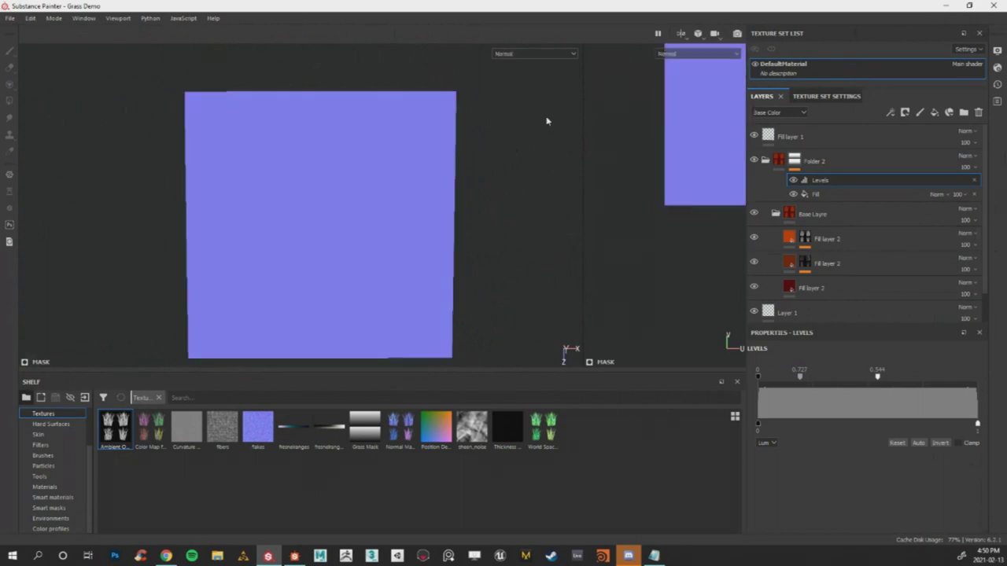
pyautogui.press('c')
pyautogui.keyDown('alt'); pyautogui.moveTo(410, 169); pyautogui.dragTo(474, 163, button='right'); pyautogui.keyUp('alt')
pyautogui.click(532, 54)
pyautogui.click(529, 55)
pyautogui.press('c')
pyautogui.press('c')
pyautogui.press('c')
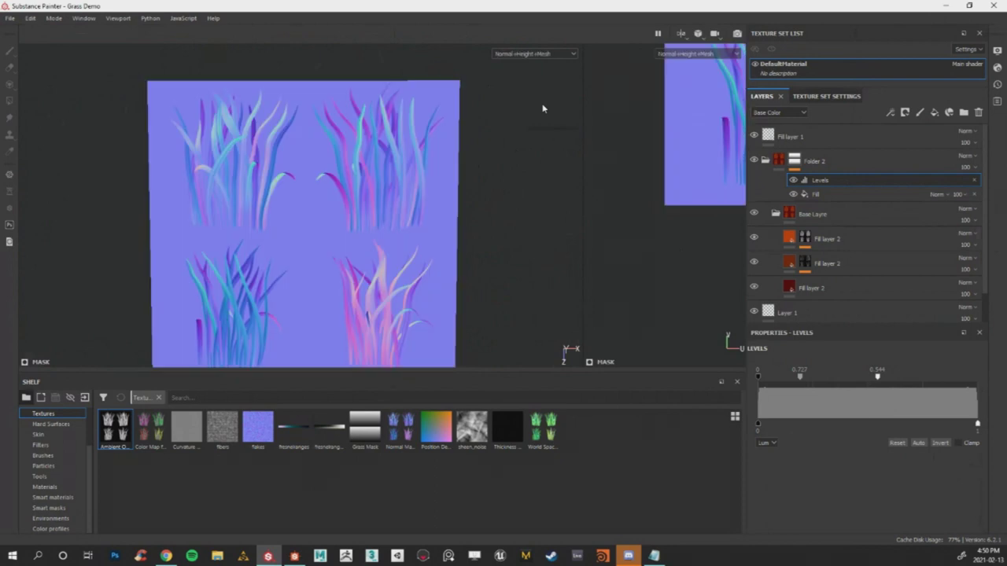
pyautogui.press('m')
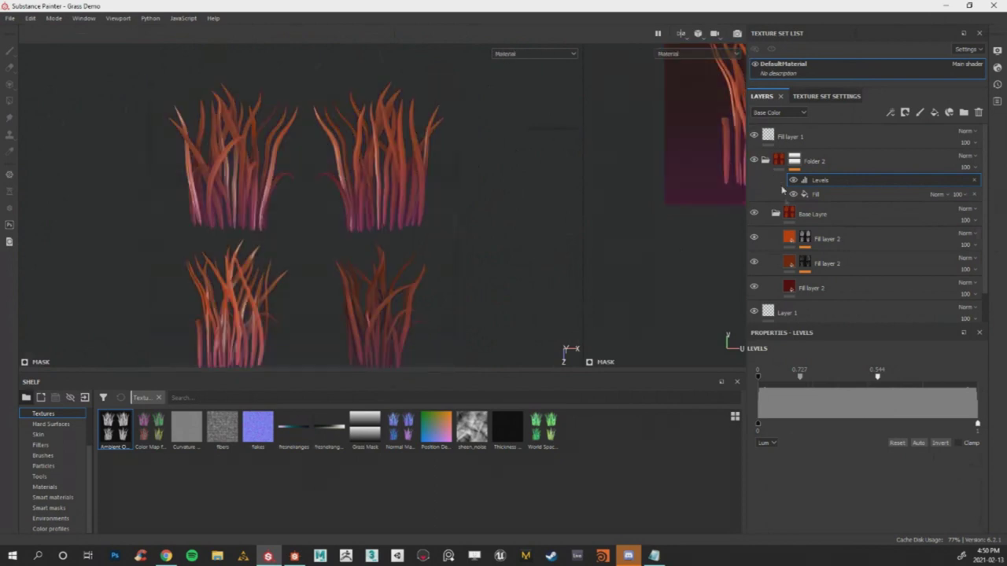
# Show the Roughness channel and set the roughness of the topmost orange fill layer in Base Layre to about 0.88.
pyautogui.click(799, 240)
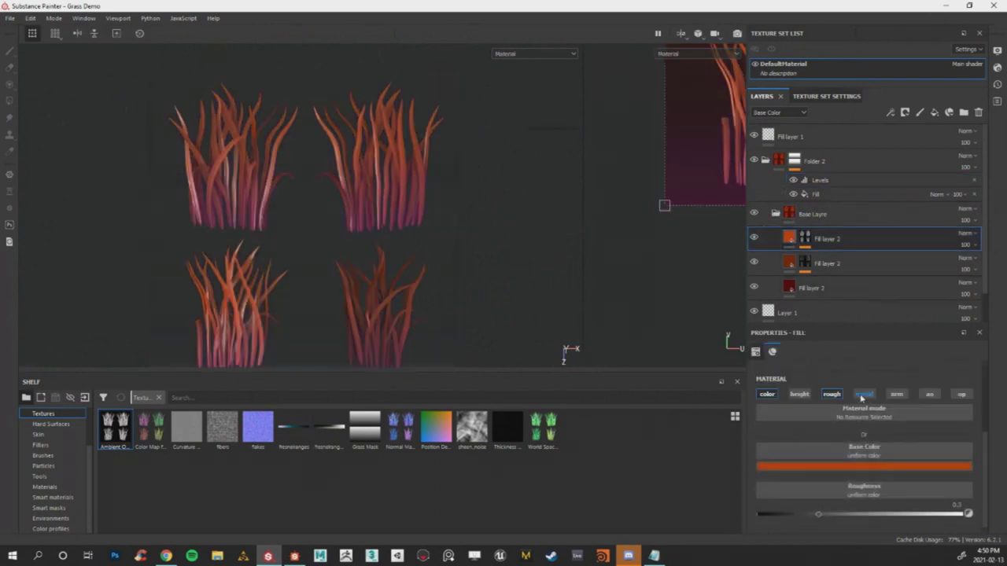
pyautogui.scroll(-1, 880, 485)
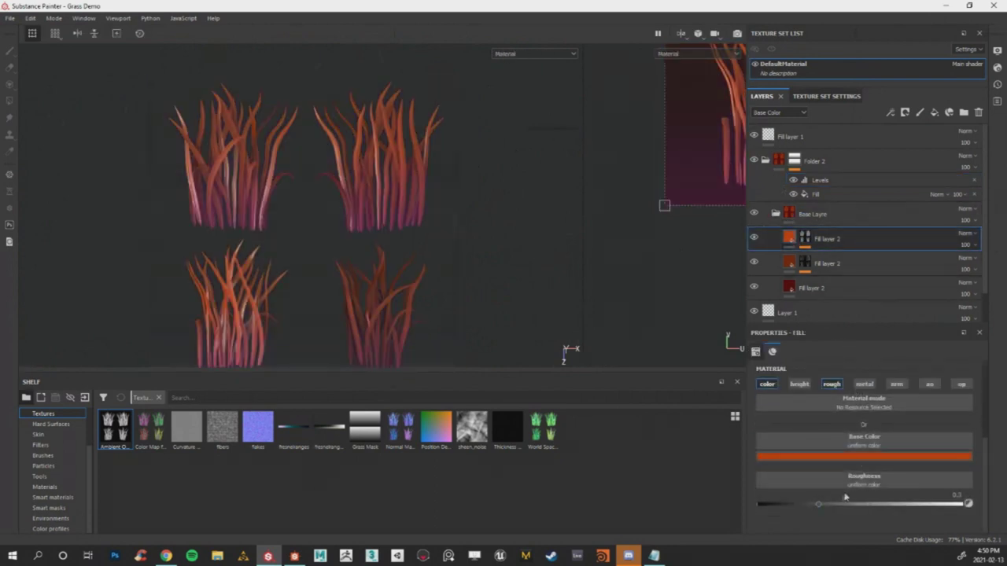
pyautogui.click(525, 54)
pyautogui.click(530, 83)
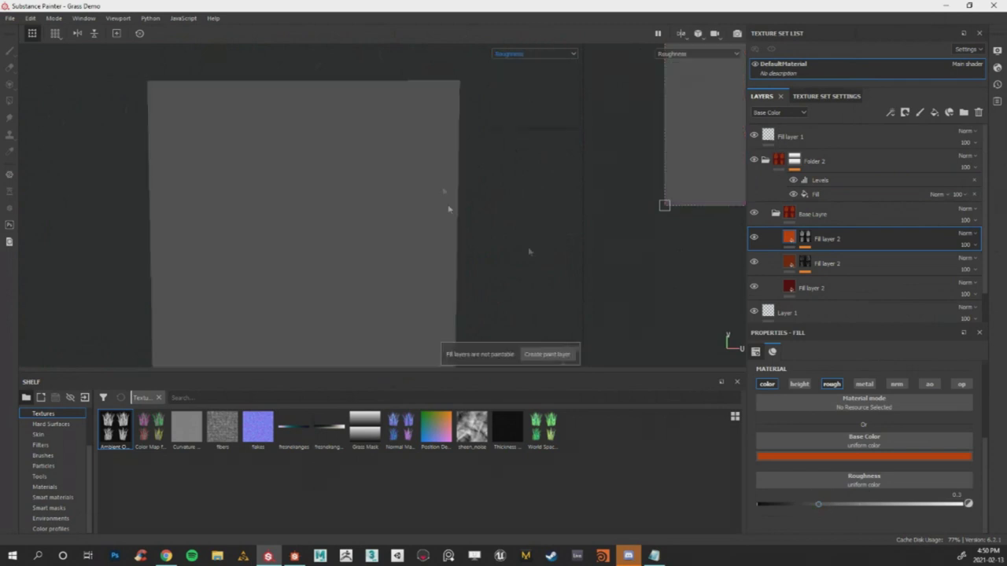
pyautogui.moveTo(814, 505); pyautogui.dragTo(939, 509)
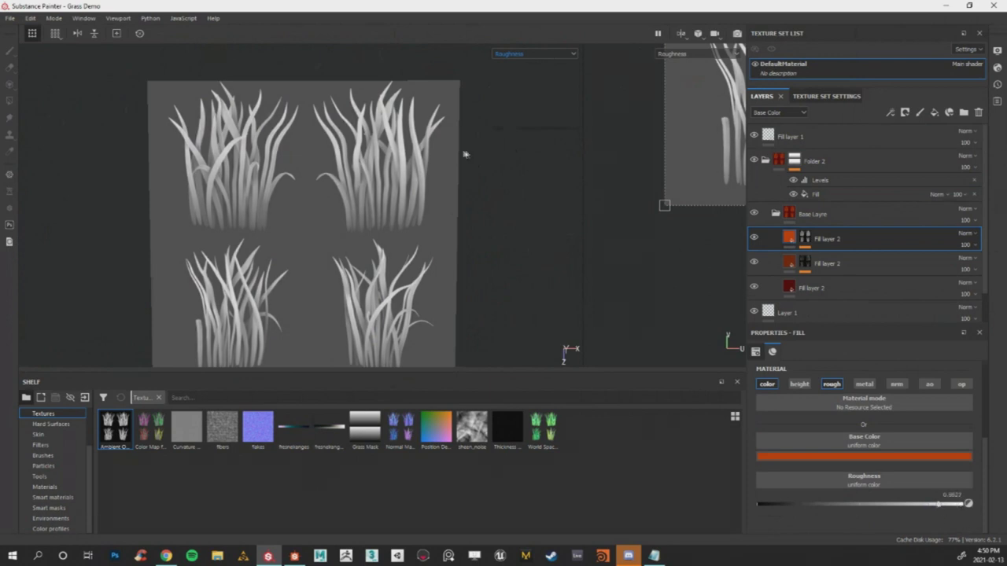
# Return to the Material view and examine the rougher grass from several camera angles and light directions.
pyautogui.click(526, 54)
pyautogui.click(527, 73)
pyautogui.keyDown('shift'); pyautogui.moveTo(389, 138); pyautogui.dragTo(422, 130, button='right'); pyautogui.keyUp('shift')
pyautogui.keyDown('alt'); pyautogui.moveTo(423, 131); pyautogui.dragTo(432, 180); pyautogui.keyUp('alt')
pyautogui.keyDown('shift'); pyautogui.moveTo(431, 180); pyautogui.dragTo(425, 216, button='right'); pyautogui.keyUp('shift')
pyautogui.keyDown('alt'); pyautogui.moveTo(425, 217); pyautogui.dragTo(430, 268); pyautogui.keyUp('alt')
pyautogui.keyDown('alt'); pyautogui.moveTo(430, 268); pyautogui.dragTo(352, 234, button='middle'); pyautogui.keyUp('alt')
pyautogui.keyDown('alt'); pyautogui.moveTo(352, 234); pyautogui.dragTo(377, 178); pyautogui.keyUp('alt')
# Collapse Folder 2 and save the project.
pyautogui.click(764, 160)
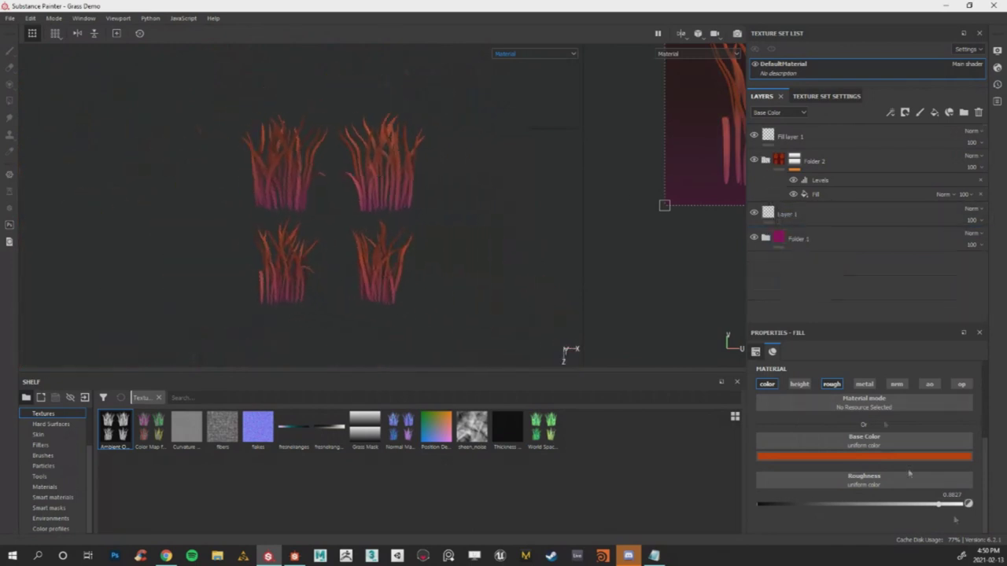
pyautogui.scroll(2, 358, 154)
pyautogui.scroll(3, 358, 154)
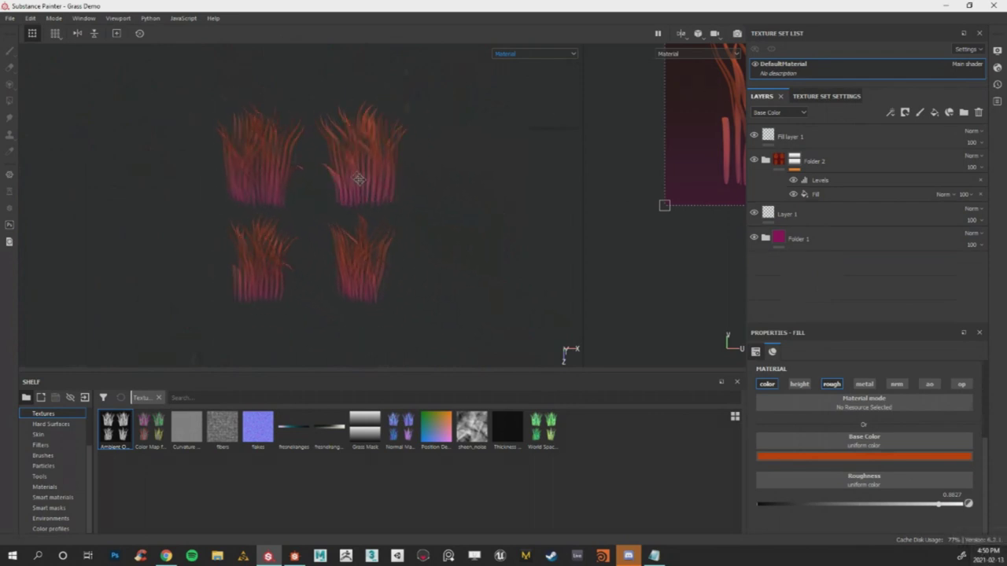
pyautogui.click(10, 18)
pyautogui.click(60, 111)
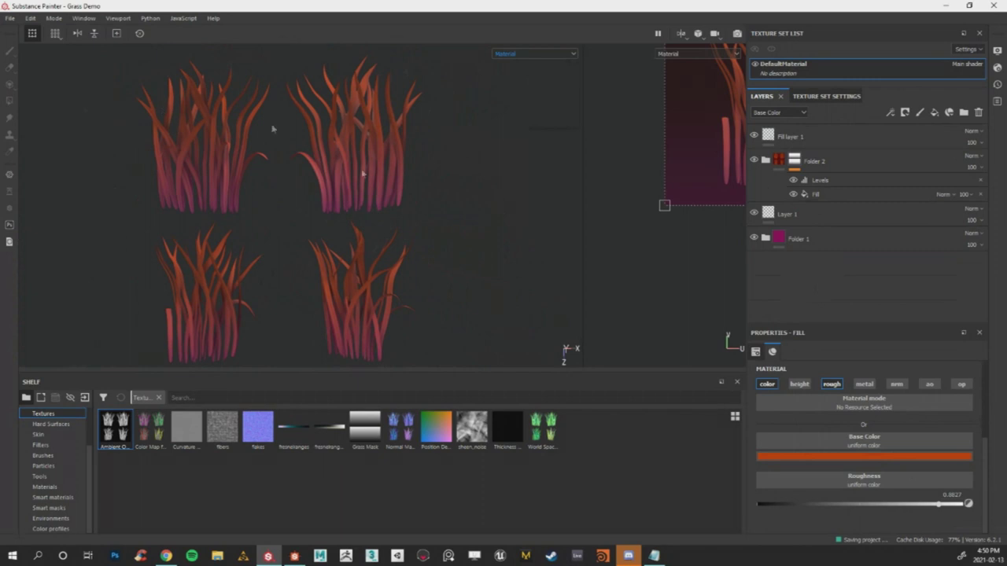
# Open the texture export settings and set the file type to targa.
pyautogui.scroll(-2, 387, 185)
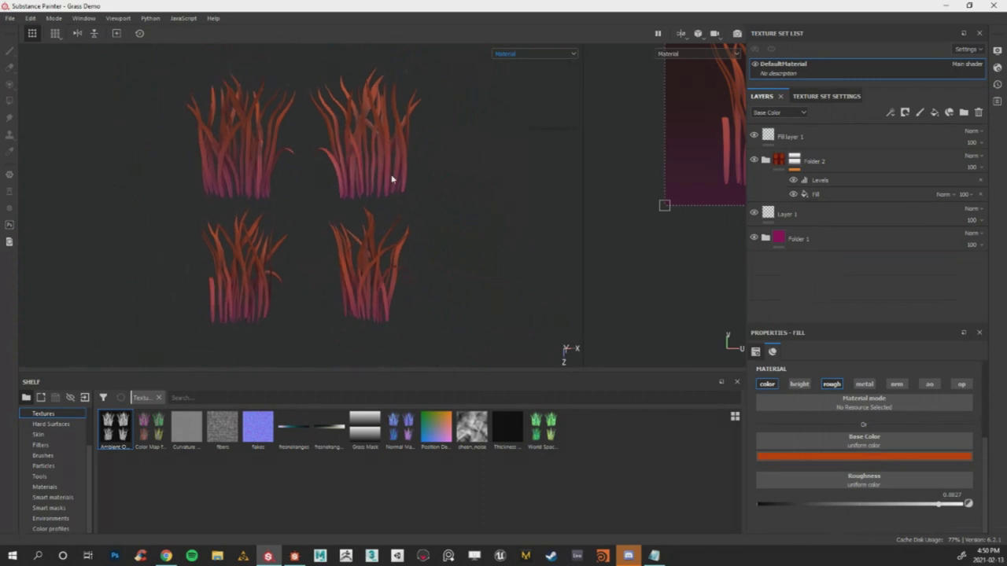
pyautogui.click(10, 18)
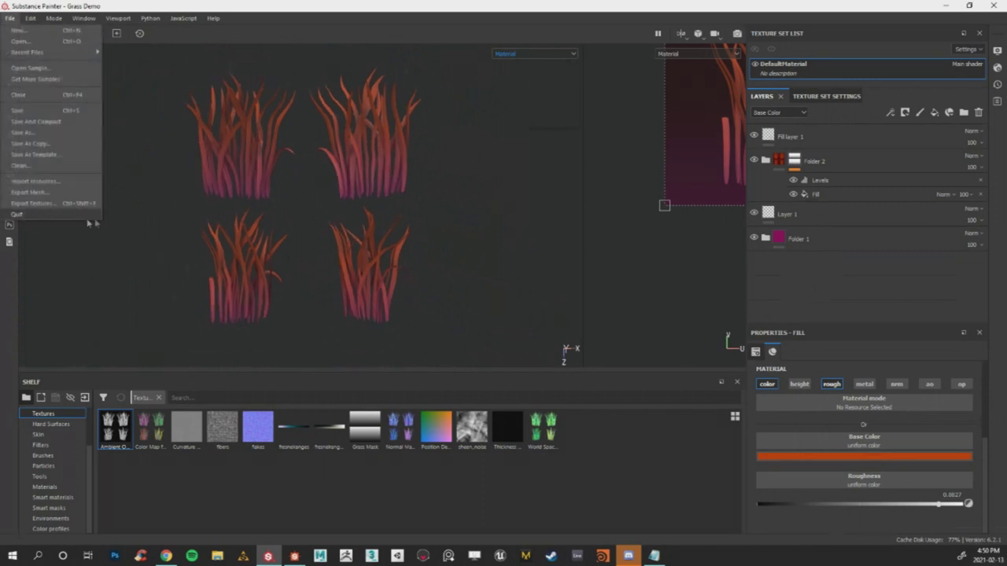
pyautogui.click(76, 205)
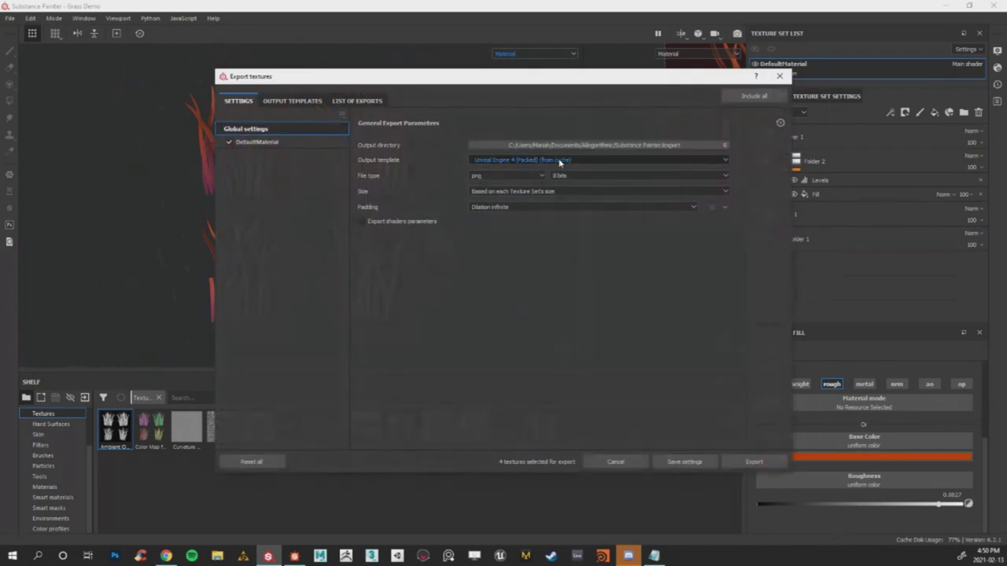
pyautogui.click(518, 178)
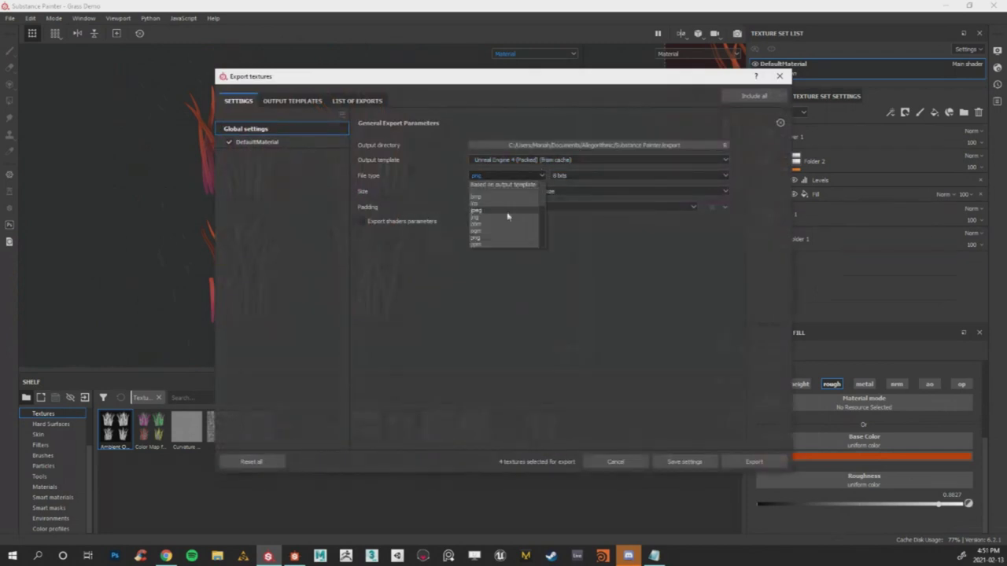
pyautogui.click(479, 199)
# Create a Grass Exports folder on the Desktop and choose it as the export output directory.
pyautogui.click(543, 145)
pyautogui.click(269, 238)
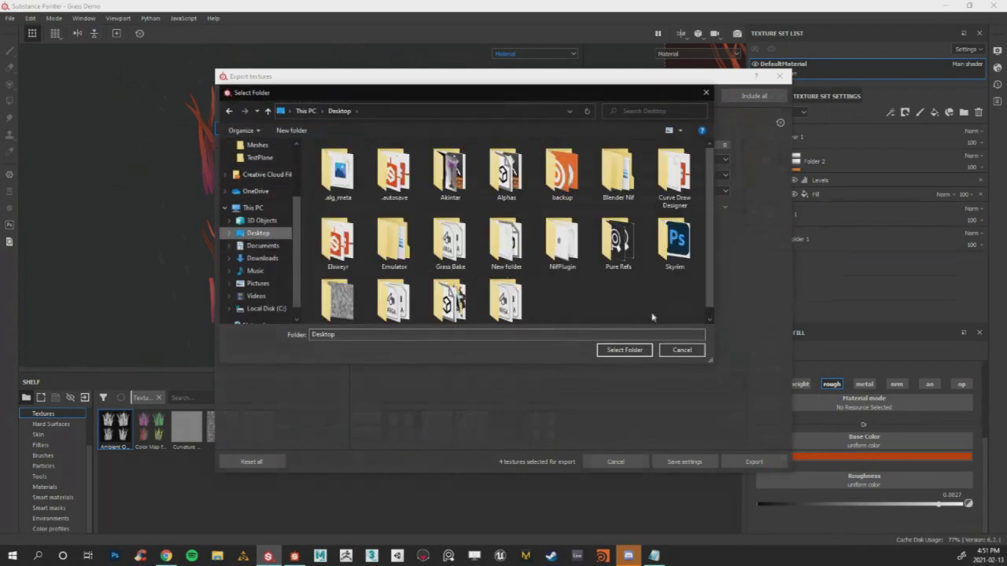
pyautogui.rightClick(499, 311)
pyautogui.moveTo(598, 457)
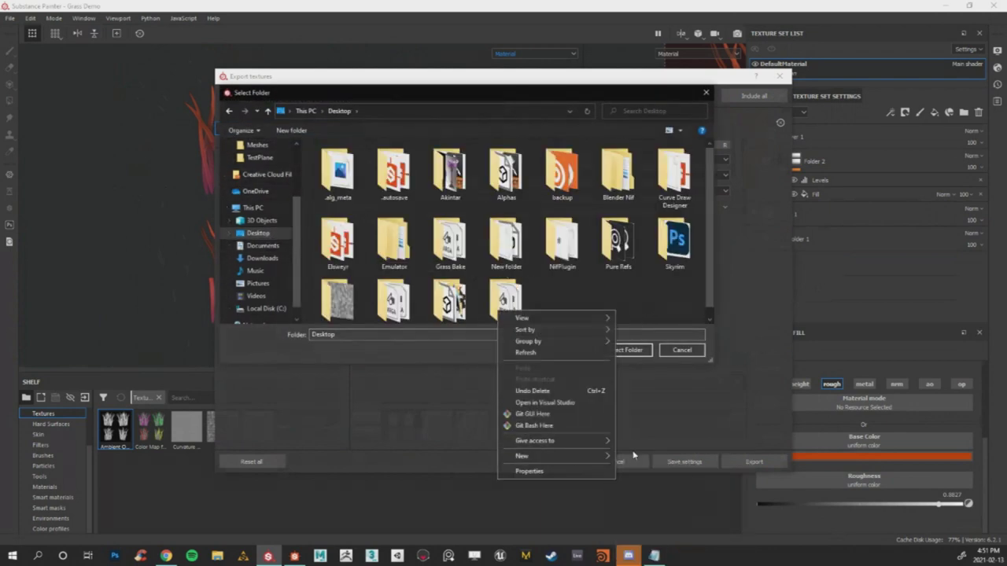
pyautogui.click(638, 458)
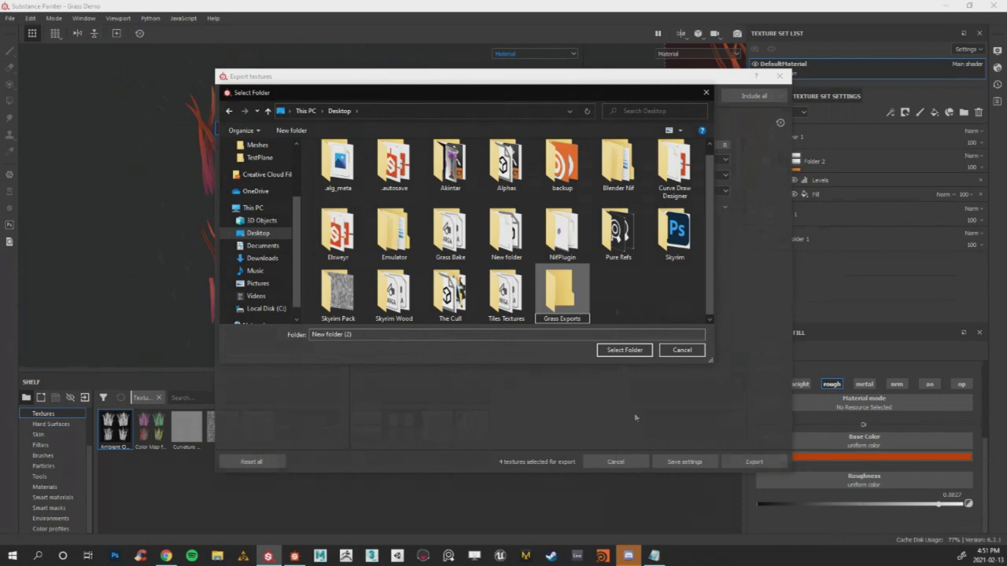
pyautogui.click(624, 350)
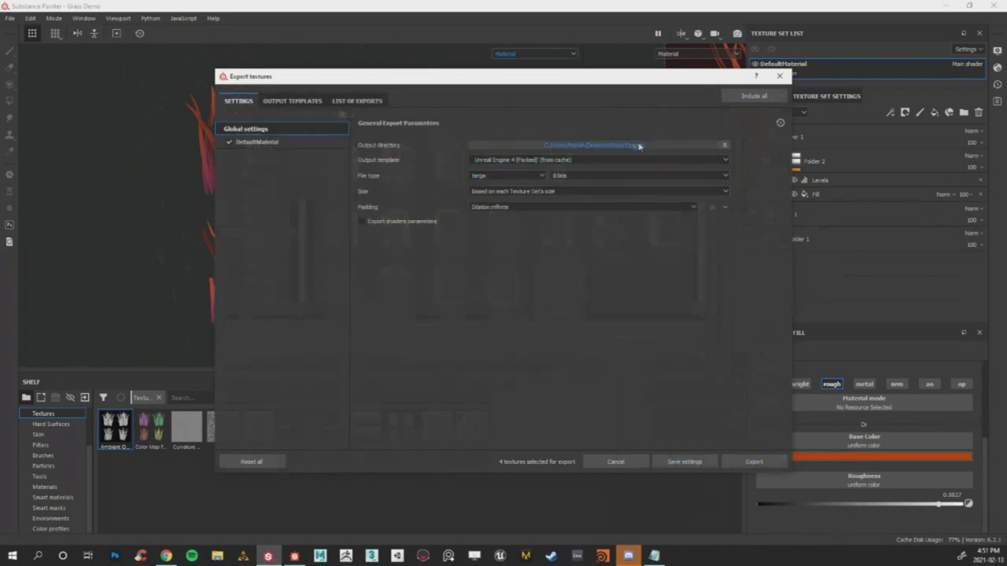
# Export the textures with the current settings and close the export window.
pyautogui.click(760, 464)
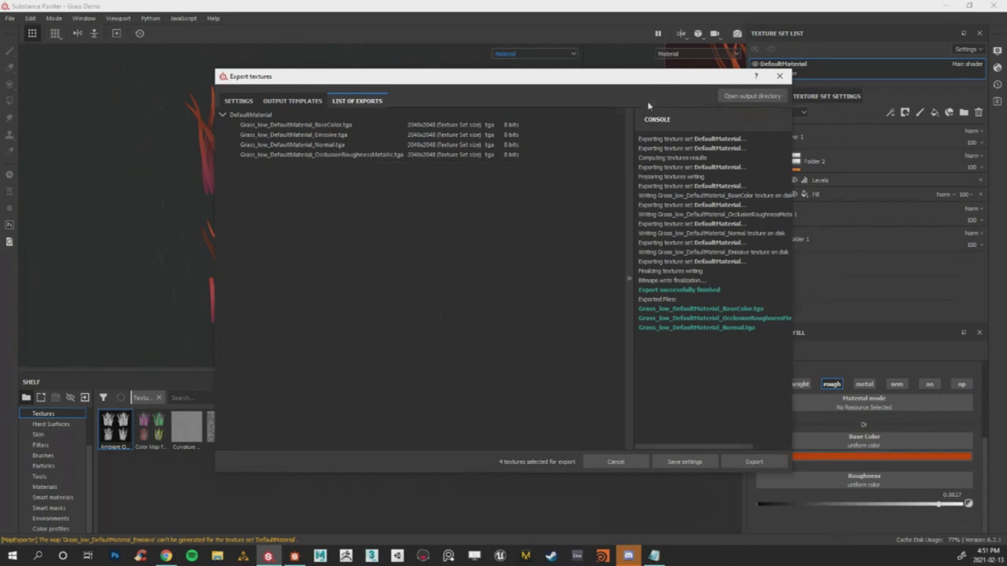
pyautogui.click(780, 78)
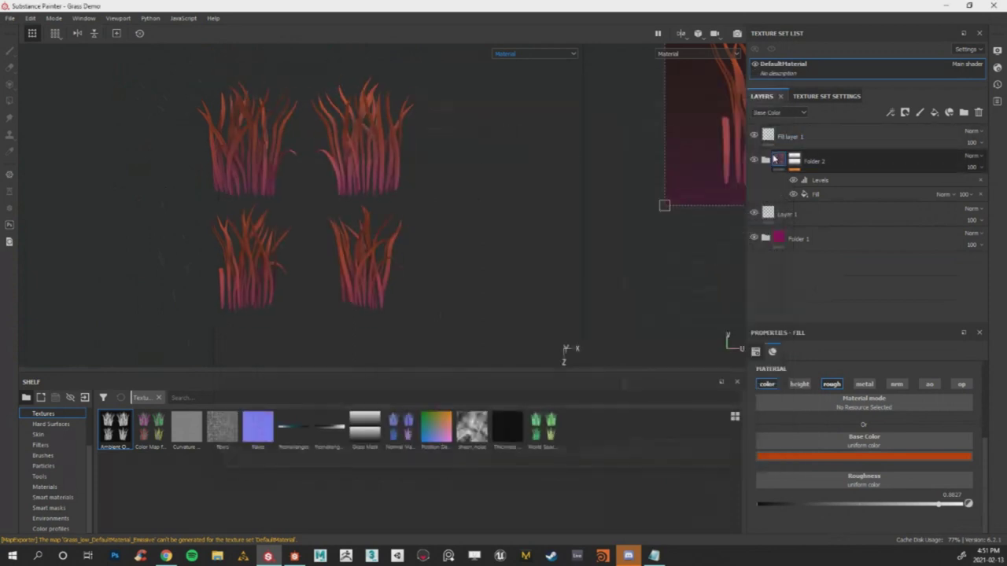
# Add a new fill layer directly above Folder 2.
pyautogui.click(864, 169)
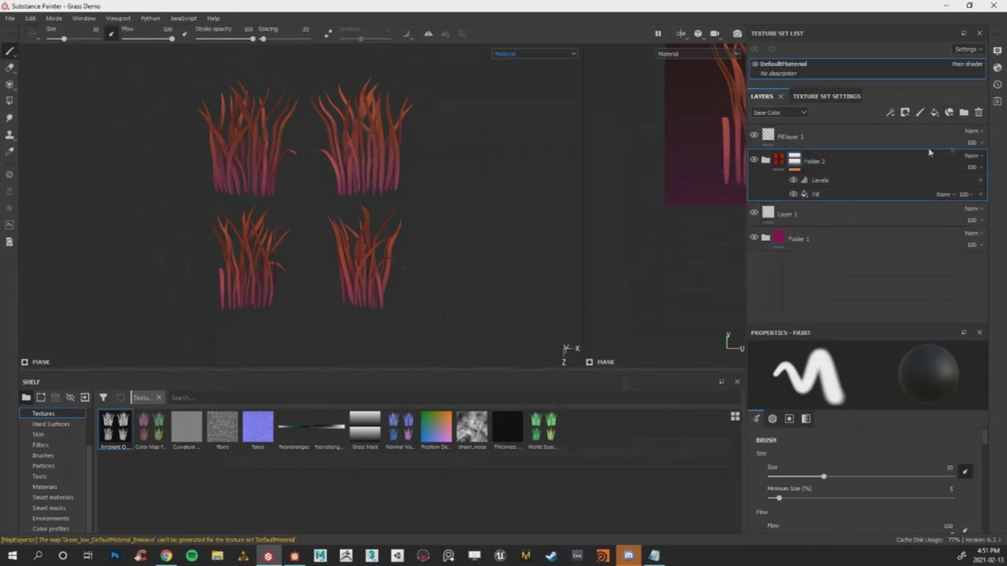
pyautogui.click(935, 113)
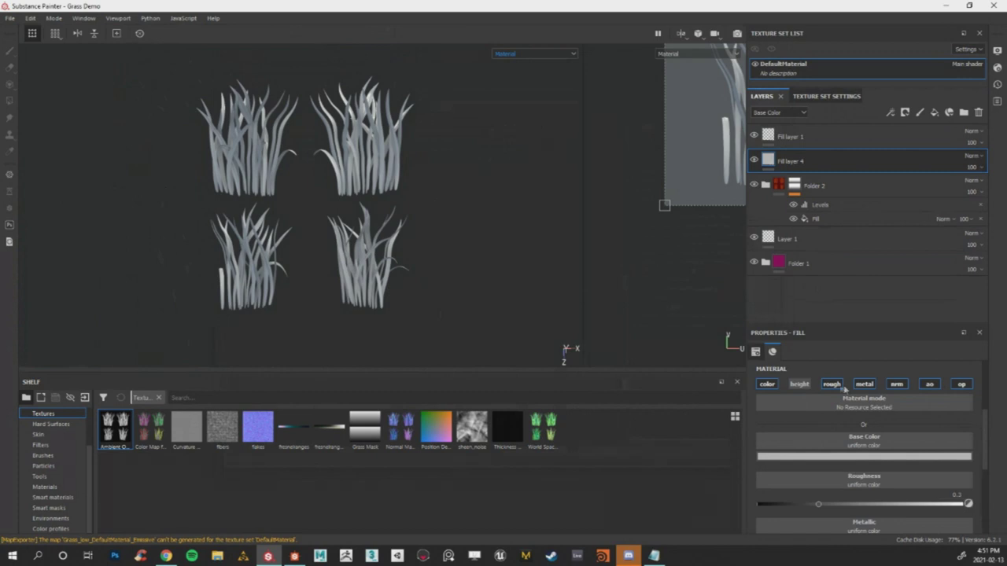
pyautogui.click(997, 68)
pyautogui.click(998, 50)
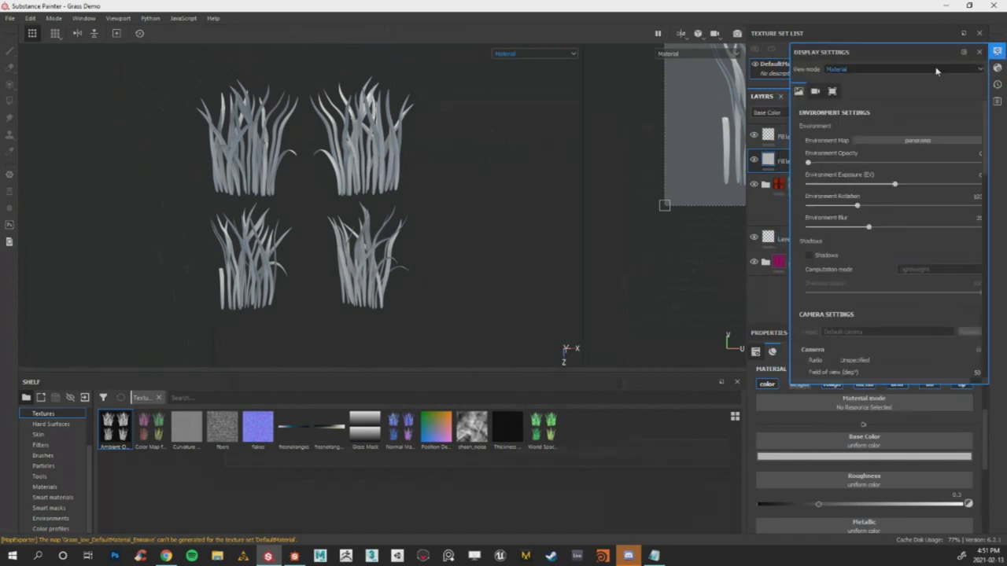
pyautogui.click(979, 53)
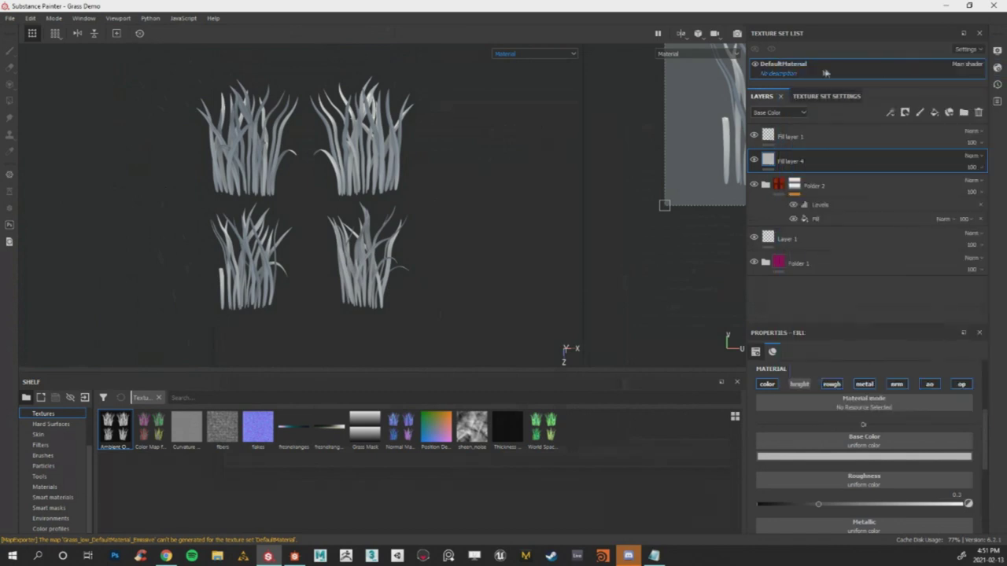
# Add an Emissive channel to the DefaultMaterial texture set.
pyautogui.click(811, 97)
pyautogui.scroll(-2, 928, 196)
pyautogui.scroll(1, 950, 179)
pyautogui.scroll(5, 954, 170)
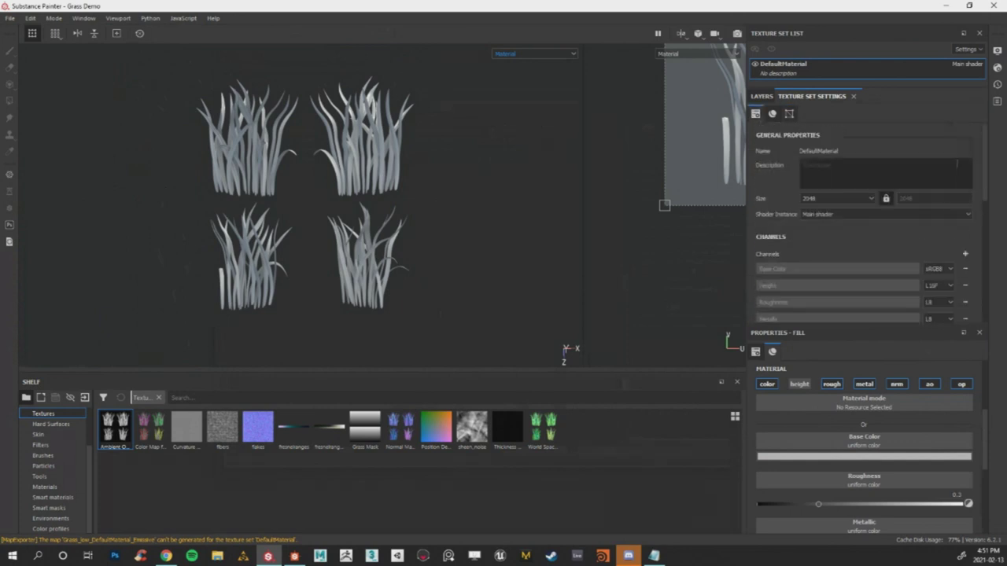
pyautogui.click(967, 256)
pyautogui.click(975, 329)
pyautogui.scroll(-4, 839, 312)
pyautogui.scroll(-2, 840, 312)
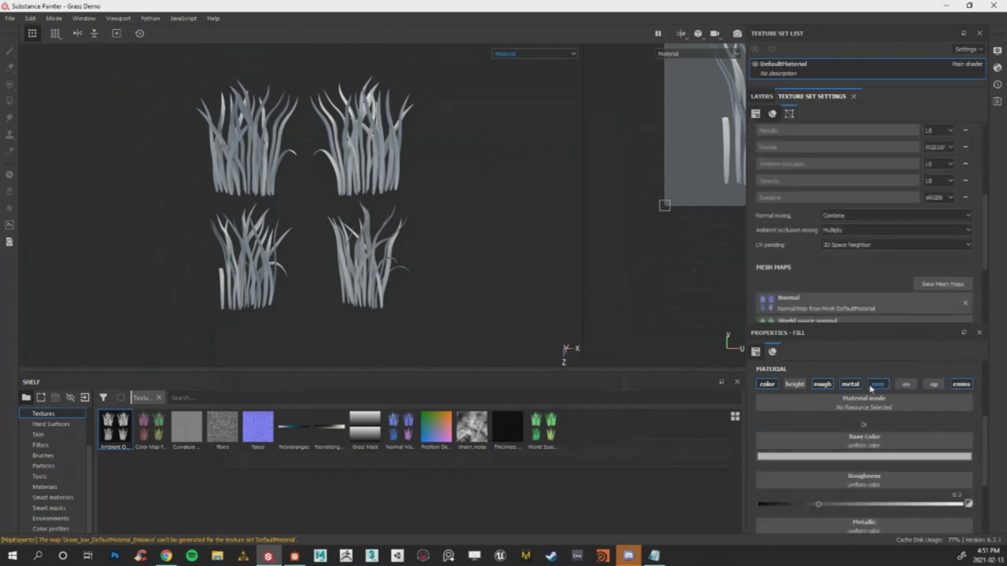
# Limit the new fill layer to the emissive channel only and set its emissive color to bright orange.
pyautogui.click(823, 386)
pyautogui.click(767, 384)
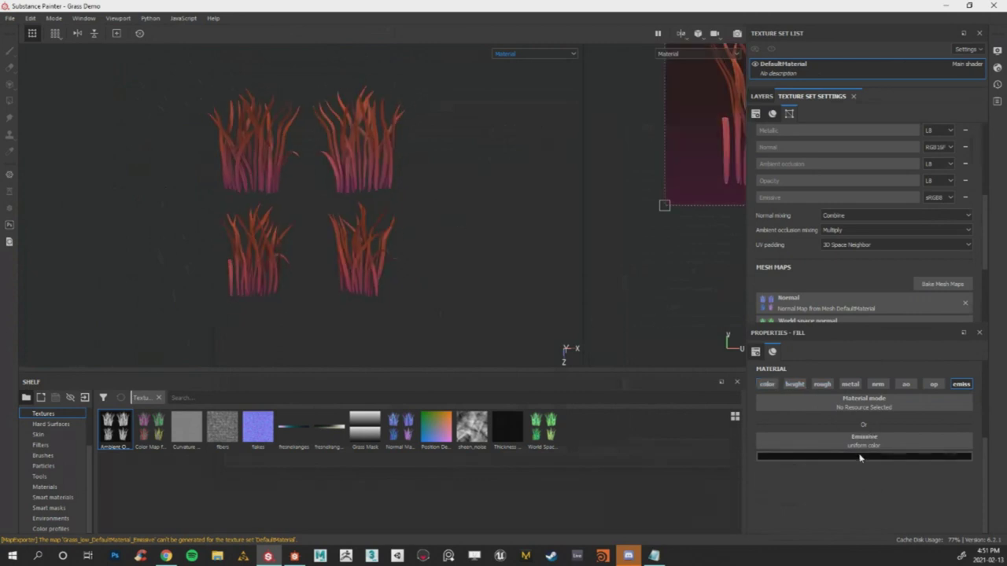
pyautogui.click(862, 456)
pyautogui.moveTo(900, 409); pyautogui.dragTo(947, 335)
pyautogui.moveTo(953, 427); pyautogui.dragTo(960, 434)
pyautogui.click(348, 159)
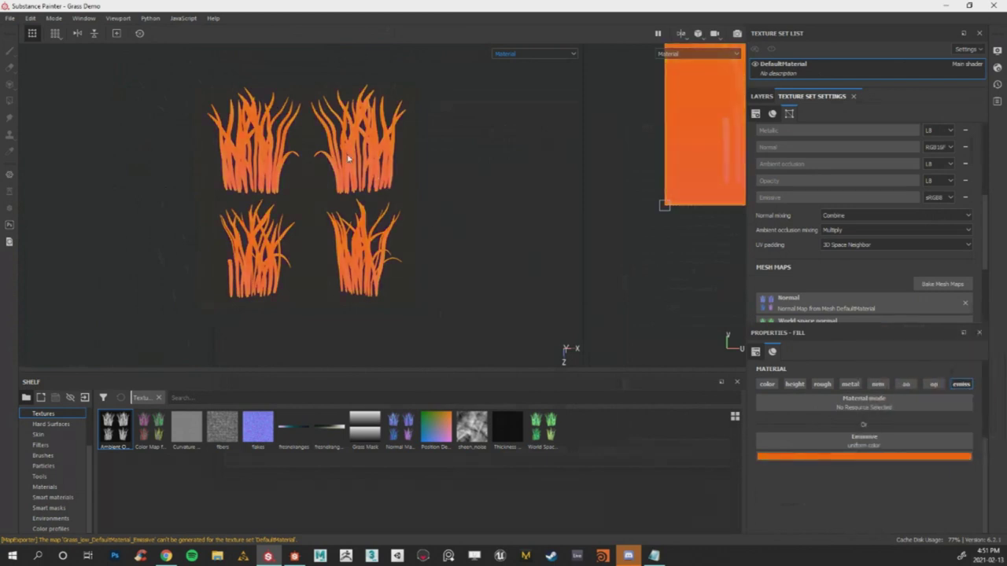
pyautogui.scroll(3, 348, 159)
pyautogui.scroll(-2, 348, 159)
# Add a bitmap mask to Fill layer 4 using the curvature map found by searching for "curv".
pyautogui.click(761, 96)
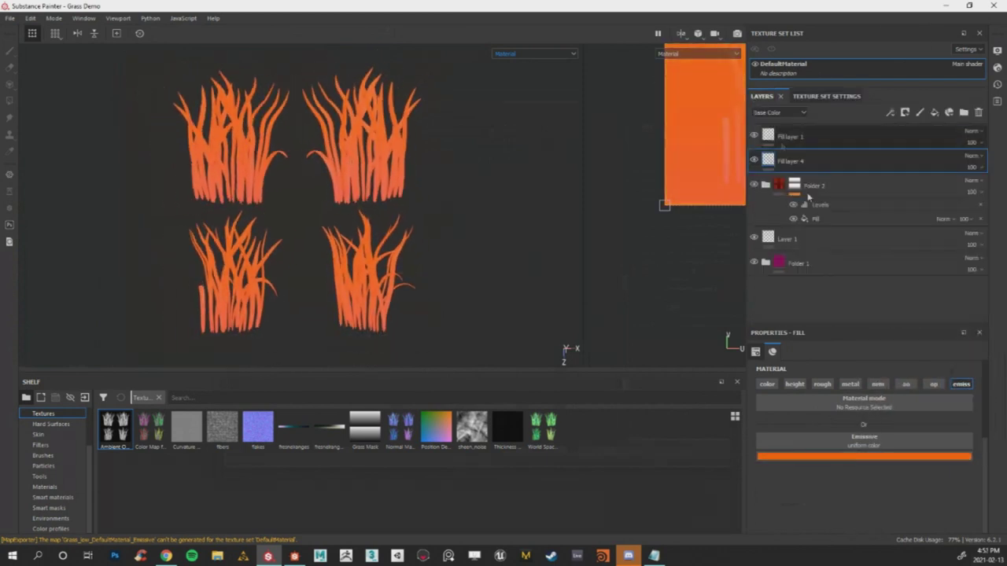
pyautogui.rightClick(825, 160)
pyautogui.click(886, 28)
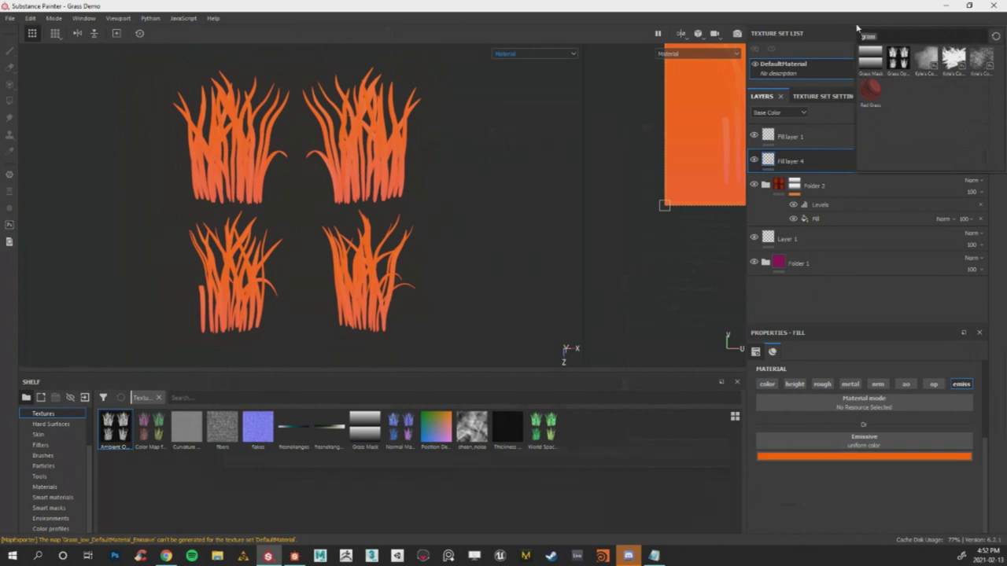
pyautogui.write('curv')
pyautogui.click(927, 61)
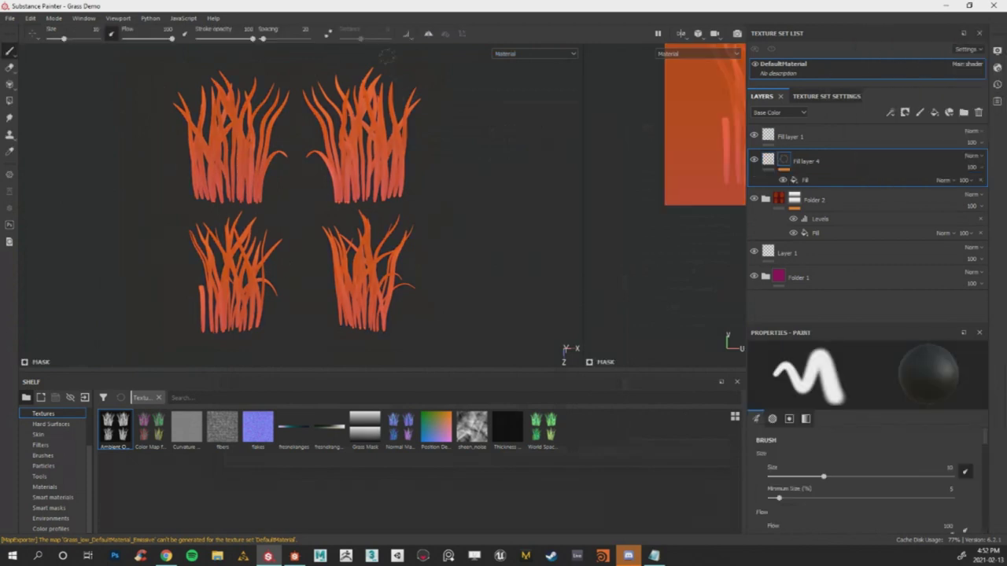
# Add a Levels effect to Fill layer 4's mask and narrow its input range to 0.495–0.634.
pyautogui.scroll(5, 384, 122)
pyautogui.rightClick(783, 167)
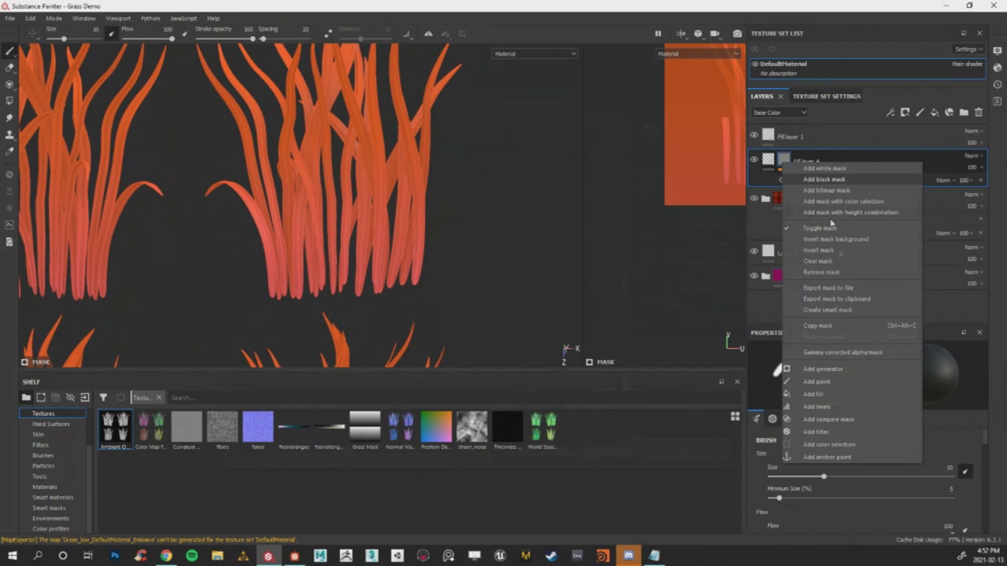
pyautogui.click(843, 407)
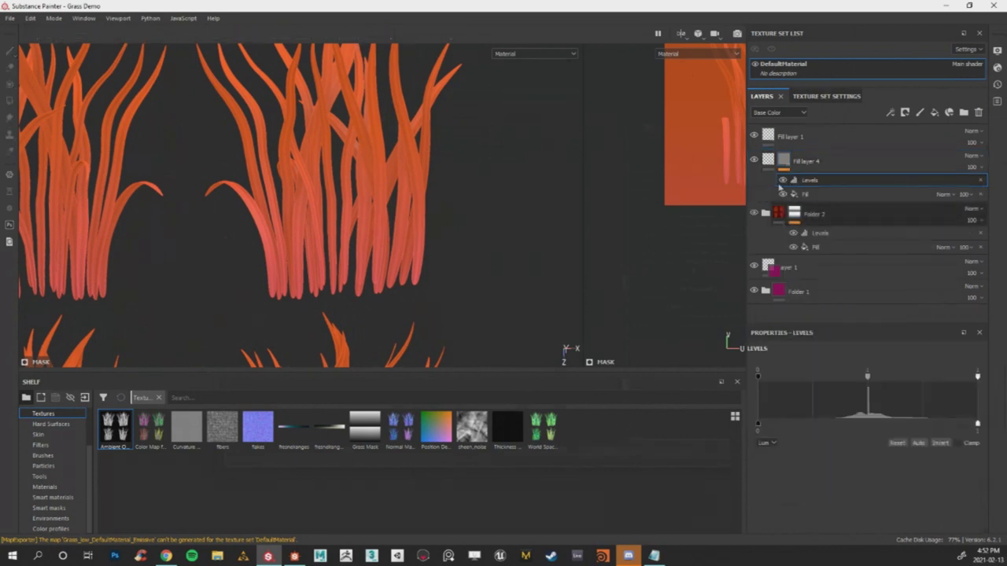
pyautogui.moveTo(759, 380); pyautogui.dragTo(903, 383)
pyautogui.scroll(5, 356, 101)
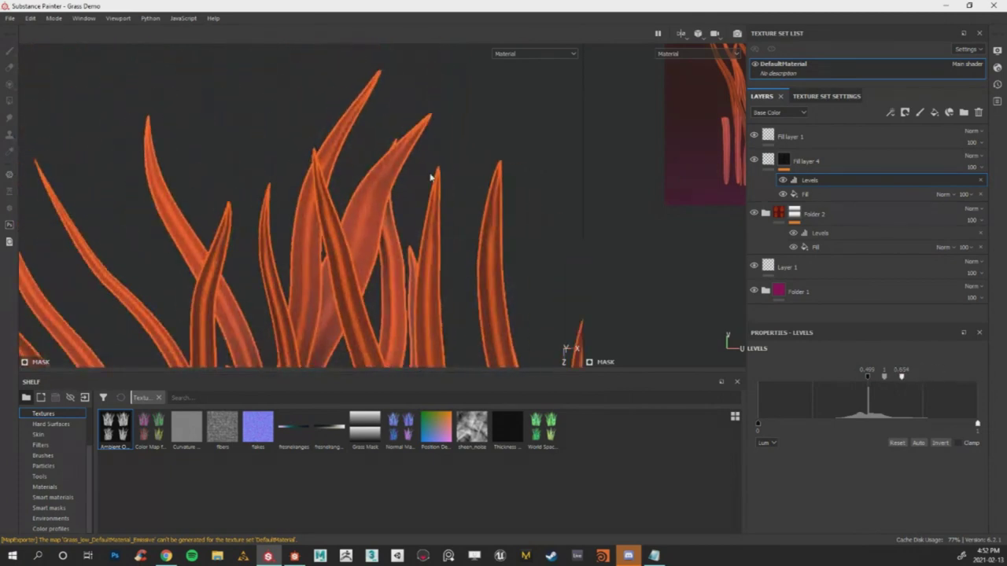
# Refine the mask's Levels with a midtone of 1.231 and a low input of 0.52, checking the glow on the blades.
pyautogui.moveTo(884, 377)
pyautogui.mouseDown()
pyautogui.moveTo(894, 379)
pyautogui.moveTo(885, 382)
pyautogui.mouseUp()
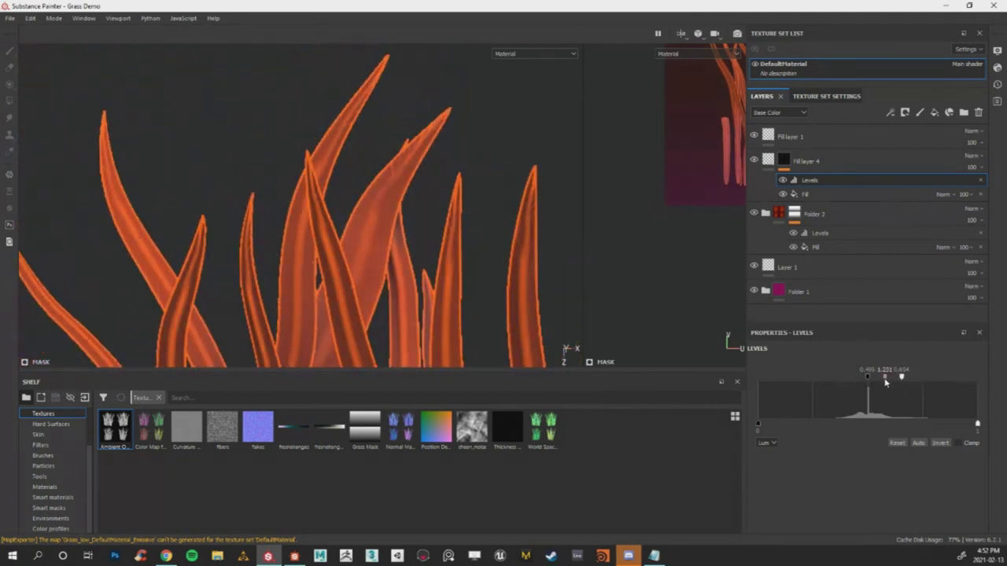
pyautogui.scroll(-6, 390, 198)
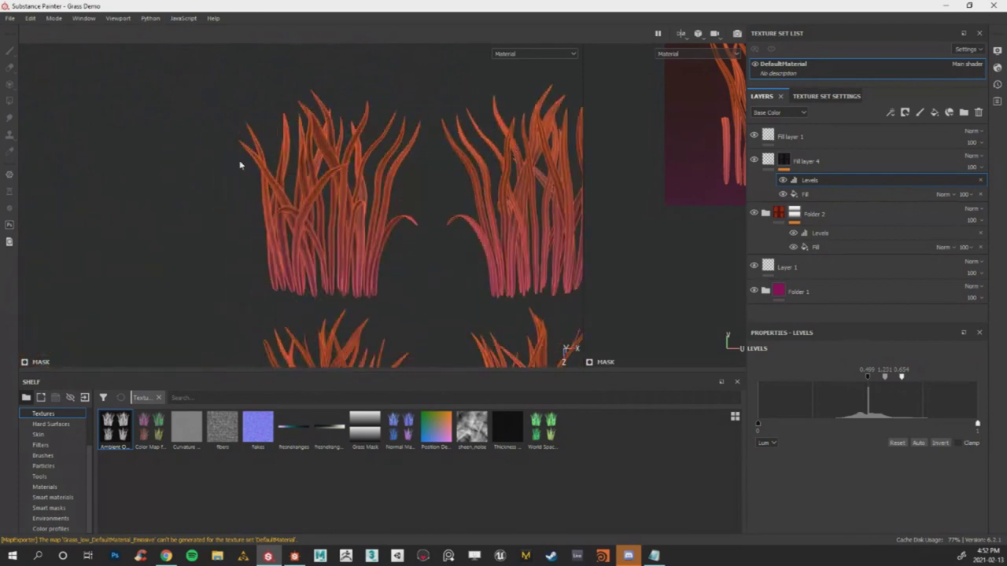
pyautogui.moveTo(868, 381); pyautogui.dragTo(901, 391)
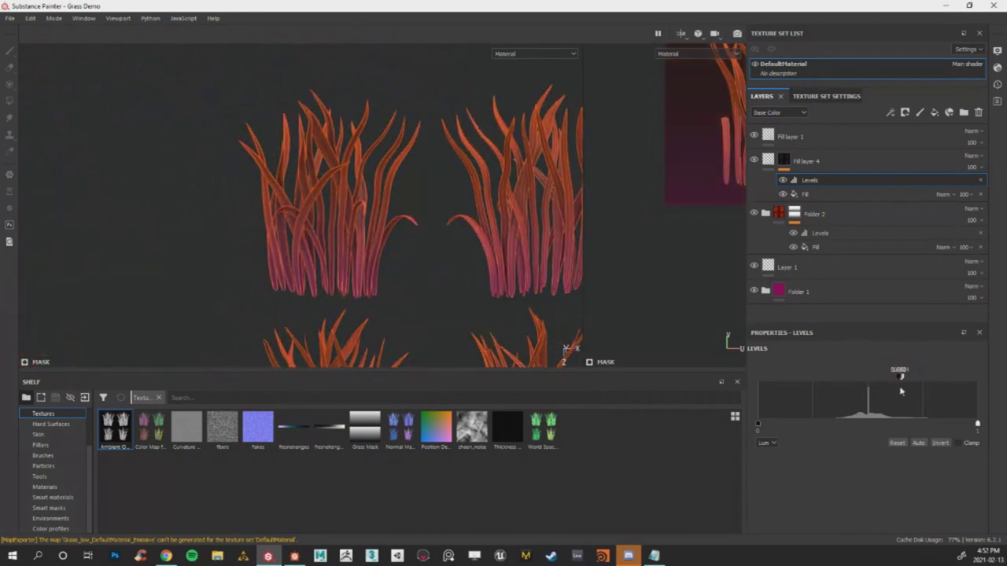
pyautogui.scroll(-1, 310, 197)
pyautogui.scroll(6, 310, 197)
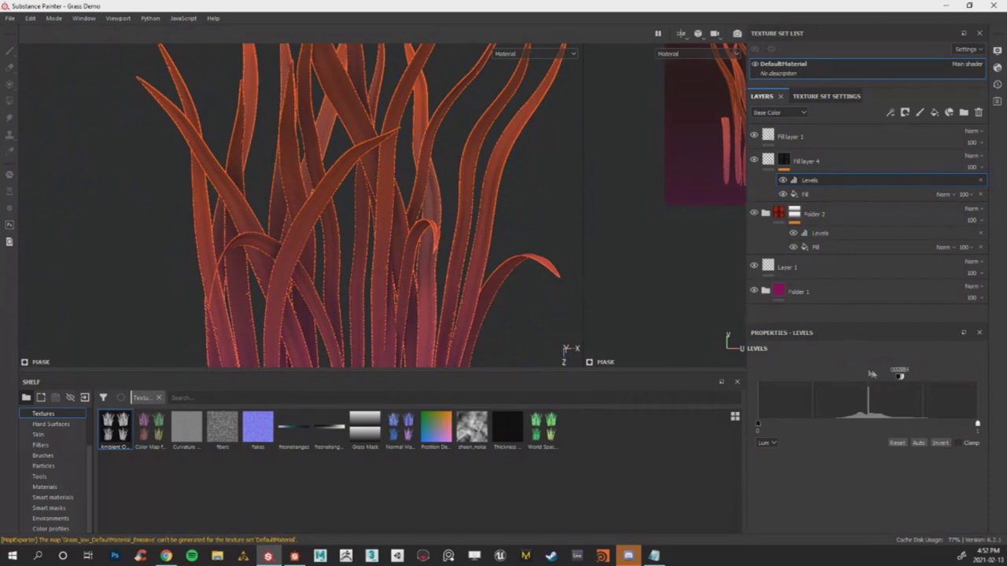
pyautogui.moveTo(893, 381); pyautogui.dragTo(873, 379)
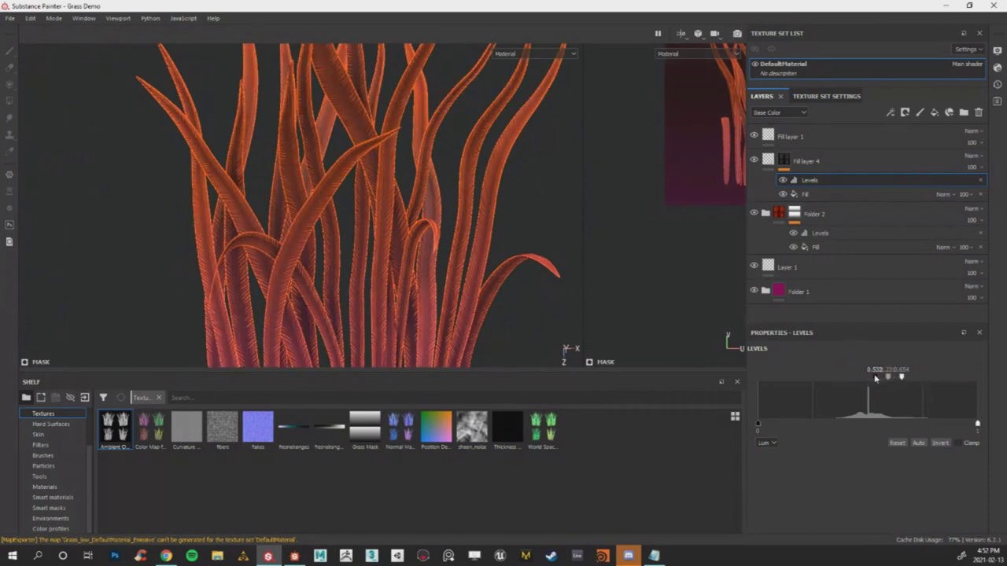
pyautogui.scroll(-7, 342, 223)
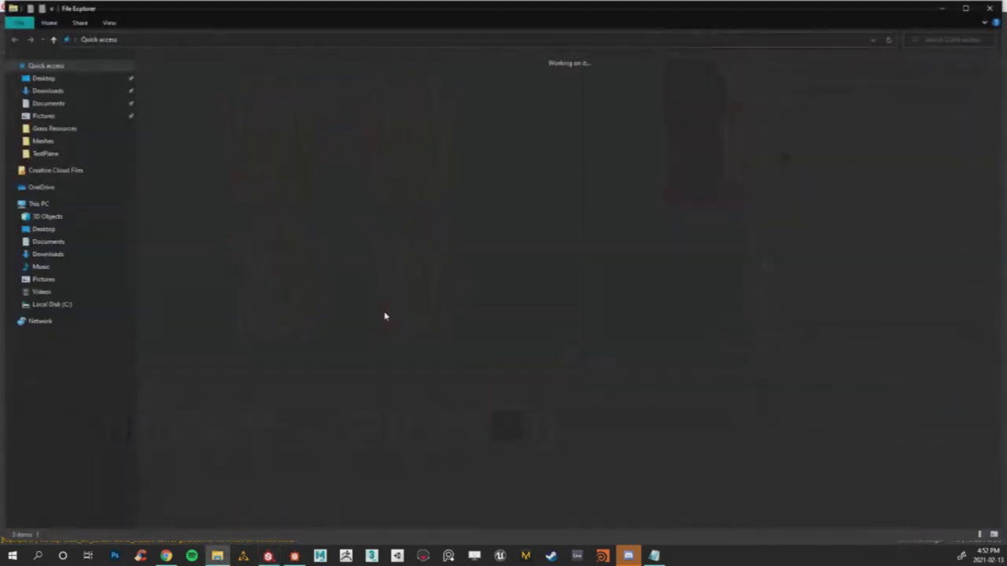
# Delete all previously exported textures from the Grass Exports folder on the Desktop and close the file window.
pyautogui.click(47, 78)
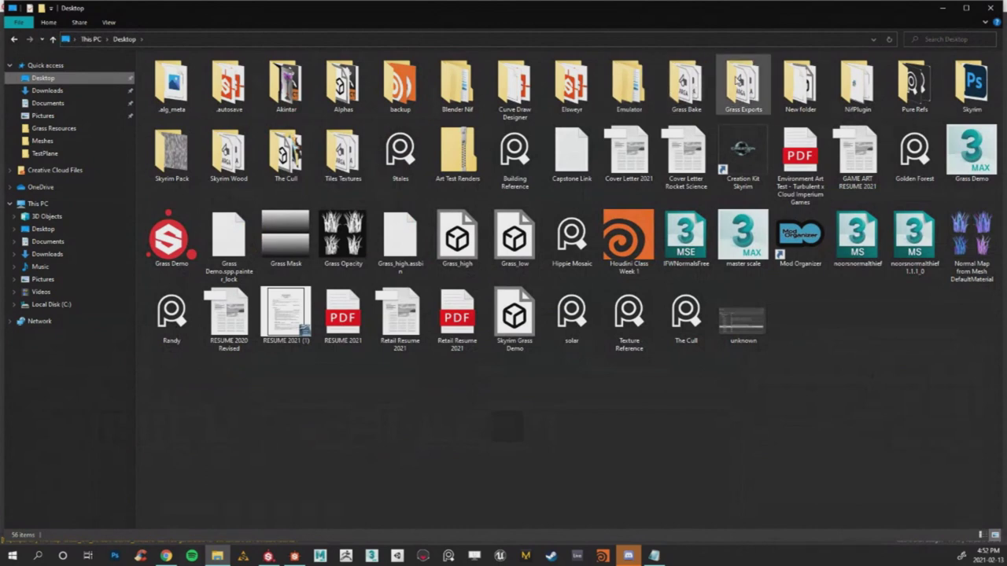
pyautogui.doubleClick(743, 83)
pyautogui.moveTo(478, 226); pyautogui.dragTo(175, 79)
pyautogui.rightClick(175, 79)
pyautogui.click(118, 250)
pyautogui.click(996, 15)
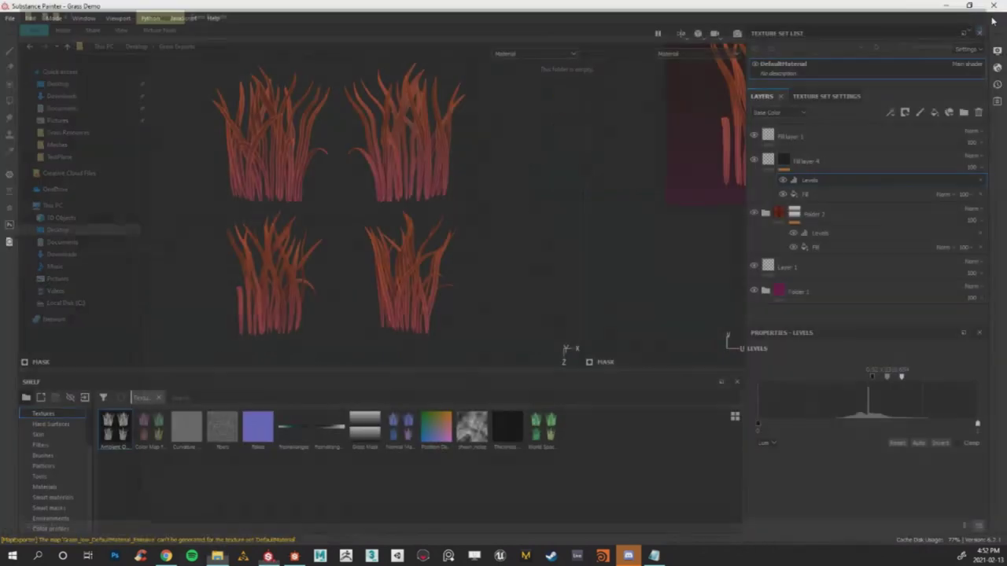
# Save the project, export the textures again with the emissive map included, and close the export window.
pyautogui.click(9, 20)
pyautogui.click(37, 114)
pyautogui.click(11, 18)
pyautogui.click(45, 201)
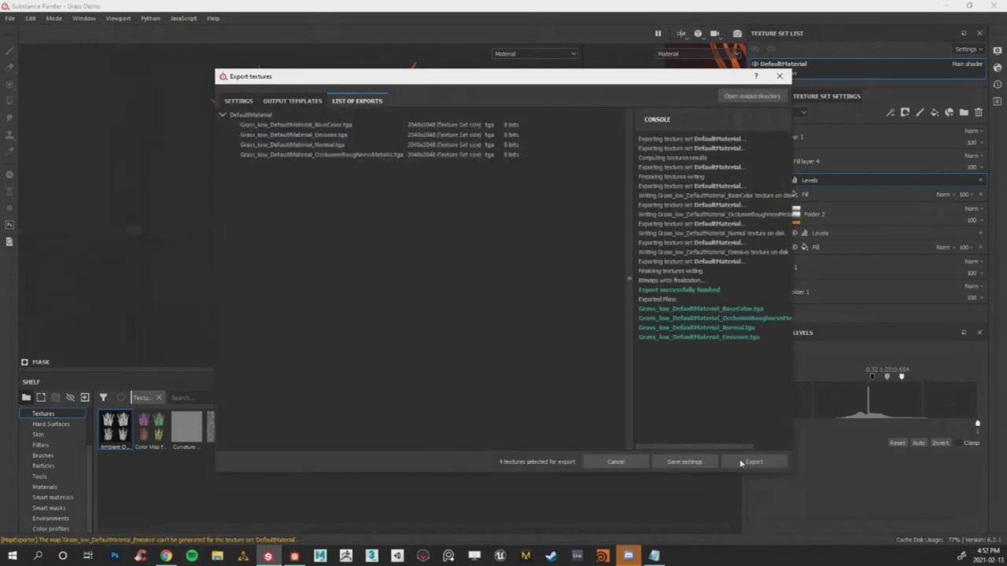
pyautogui.click(629, 463)
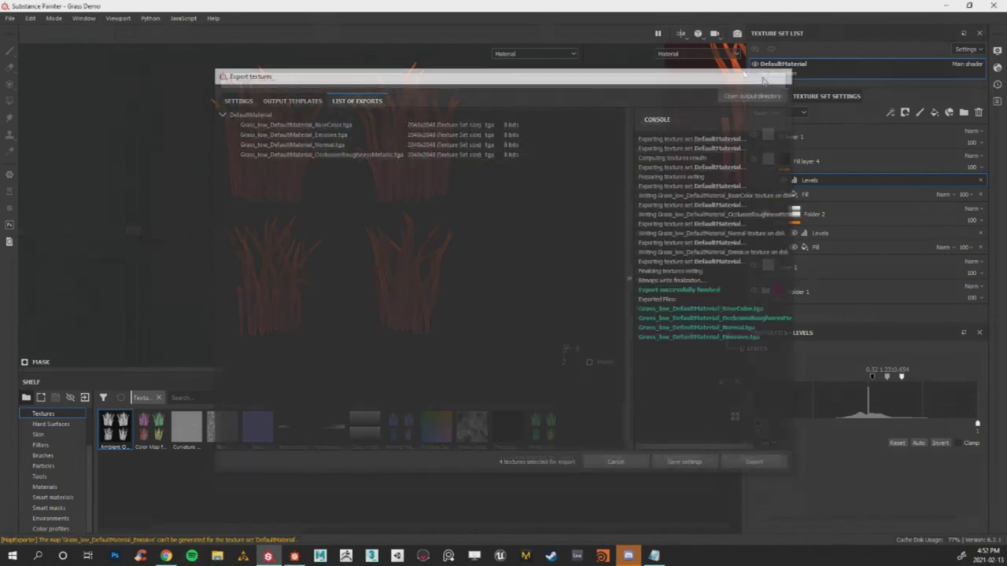
# Save the project once more and close Substance Painter.
pyautogui.click(11, 18)
pyautogui.click(49, 109)
pyautogui.click(993, 5)
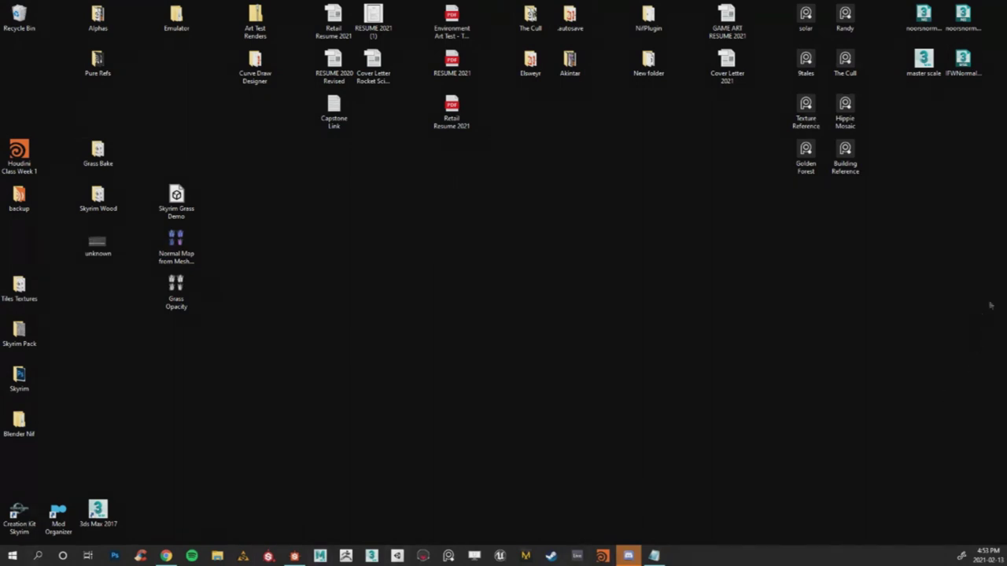
# Place the Grass Exports folder beside Skyrim Grass Demo on the desktop, delete all the targa files inside it, and close the folder.
pyautogui.moveTo(1006, 535); pyautogui.dragTo(220, 186)
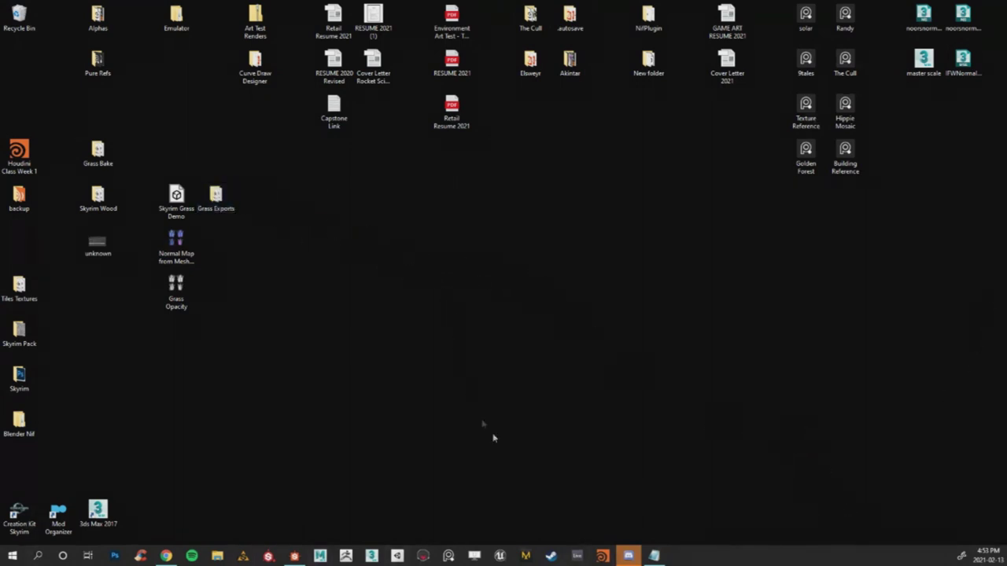
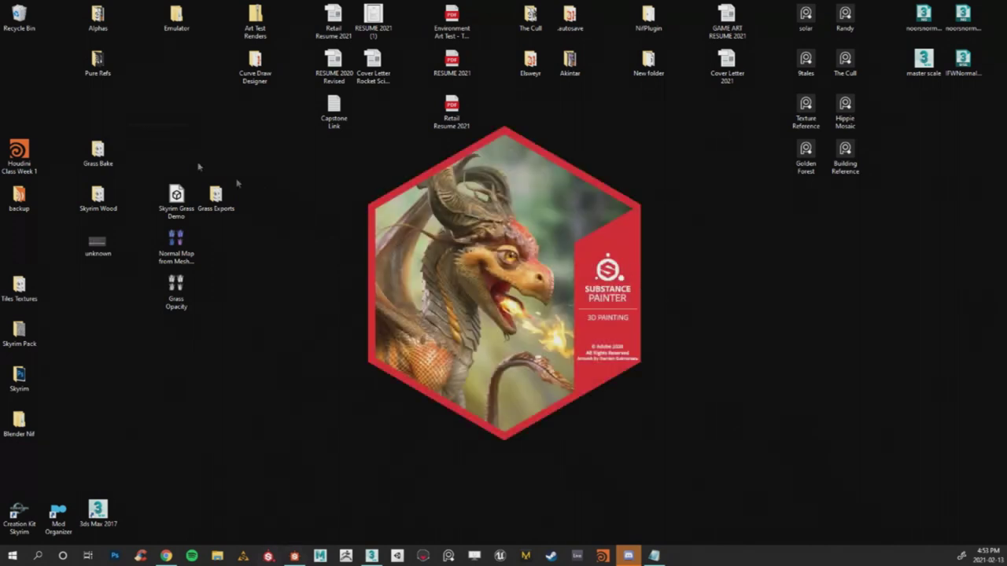
pyautogui.doubleClick(215, 197)
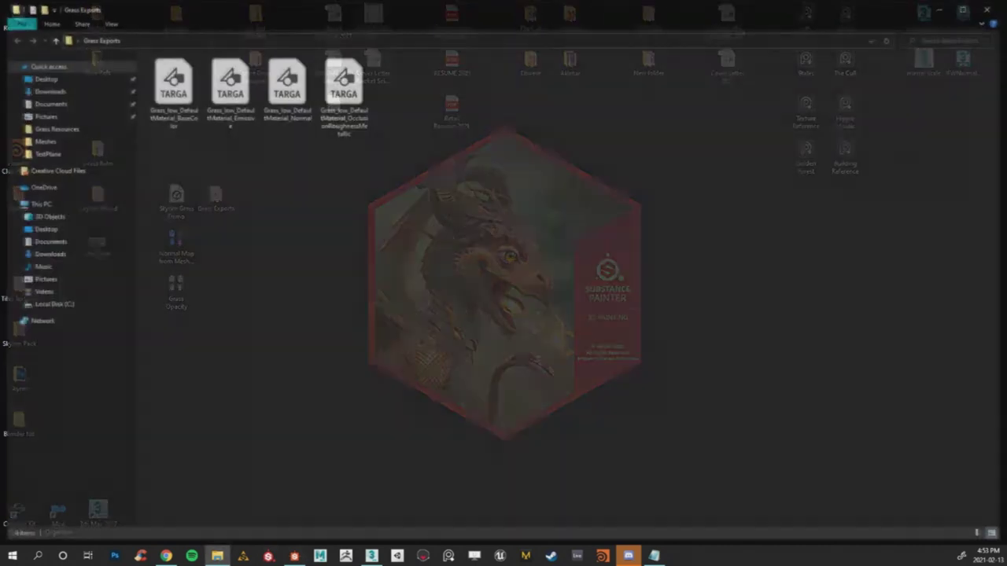
pyautogui.moveTo(506, 263); pyautogui.dragTo(149, 82)
pyautogui.rightClick(169, 79)
pyautogui.click(110, 250)
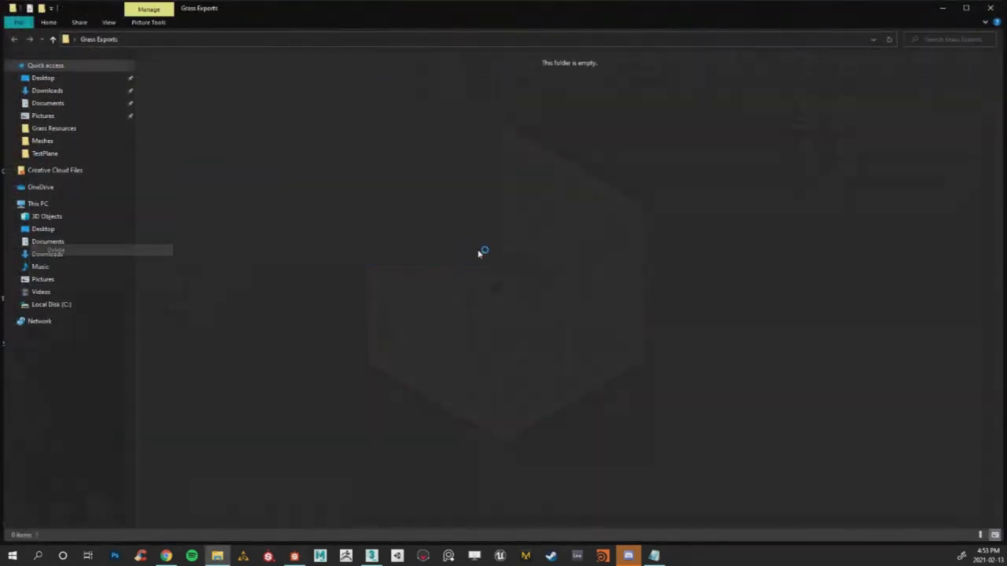
pyautogui.click(990, 7)
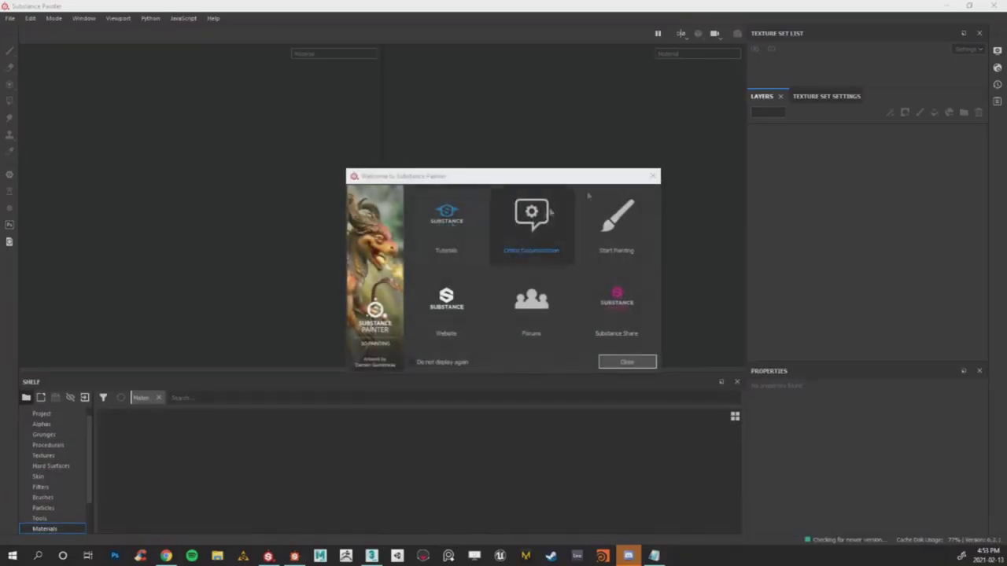
# Dismiss Substance Painter's welcome window, decline the version update, and reopen the recent project Grass Demo.spp.
pyautogui.click(652, 175)
pyautogui.click(10, 19)
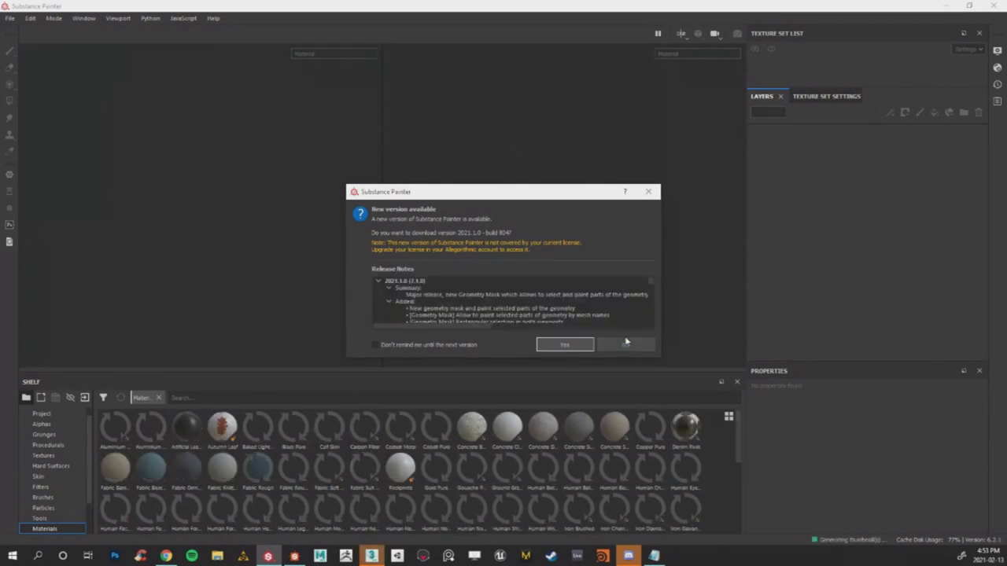
pyautogui.click(626, 341)
pyautogui.click(11, 19)
pyautogui.moveTo(31, 52)
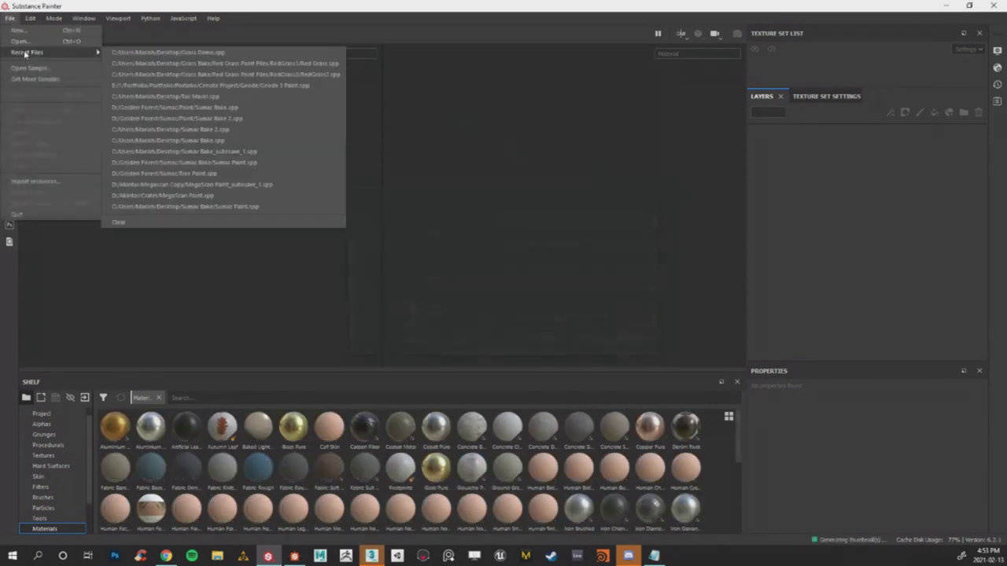
pyautogui.click(157, 52)
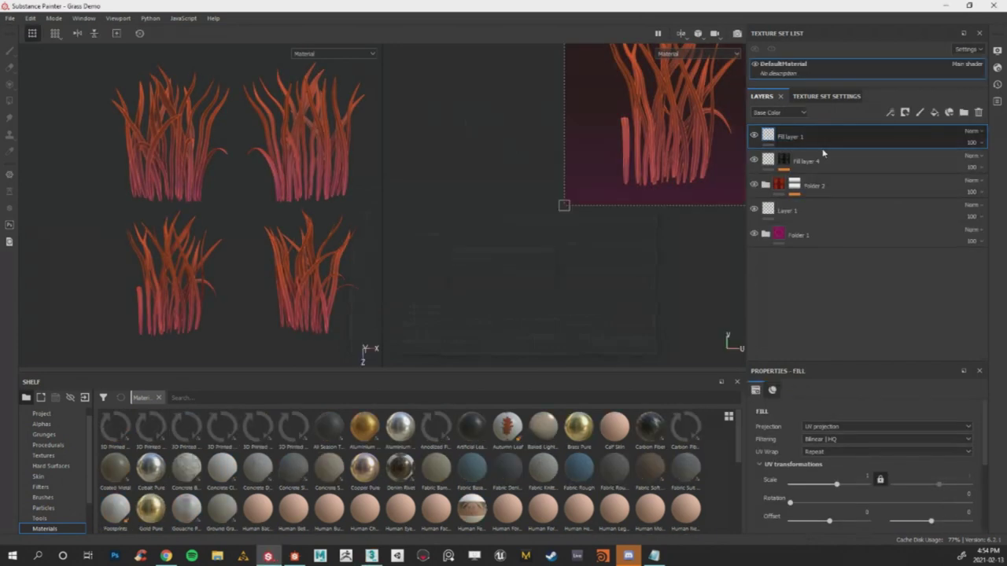
# Create a new folder below Fill layer 1, move Fill layer 4, Folder 2, Layer 1 and Folder 1 into it, and collapse it.
pyautogui.click(829, 158)
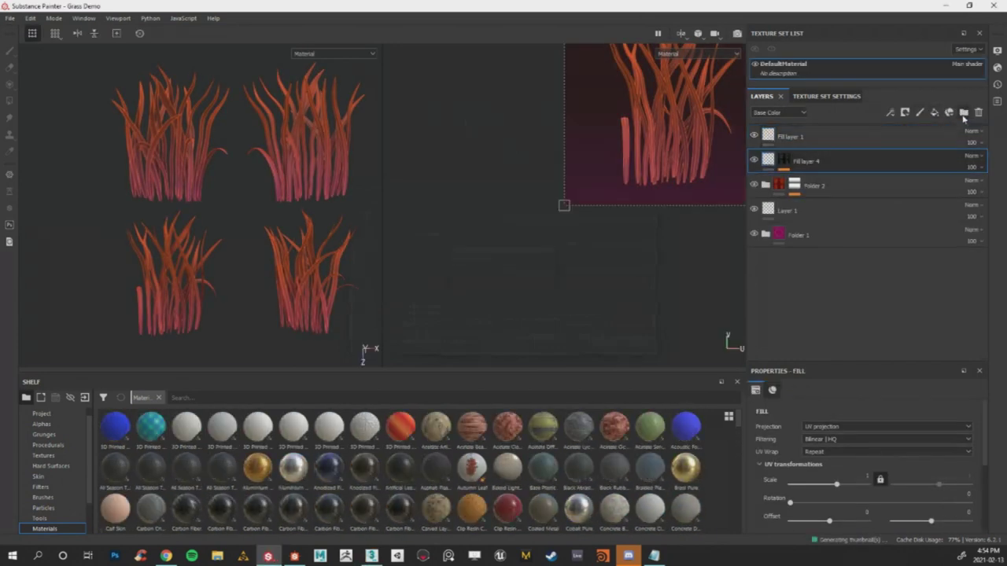
pyautogui.click(964, 112)
pyautogui.click(832, 185)
pyautogui.keyDown('shift'); pyautogui.click(826, 272); pyautogui.keyUp('shift')
pyautogui.moveTo(814, 198); pyautogui.dragTo(801, 162)
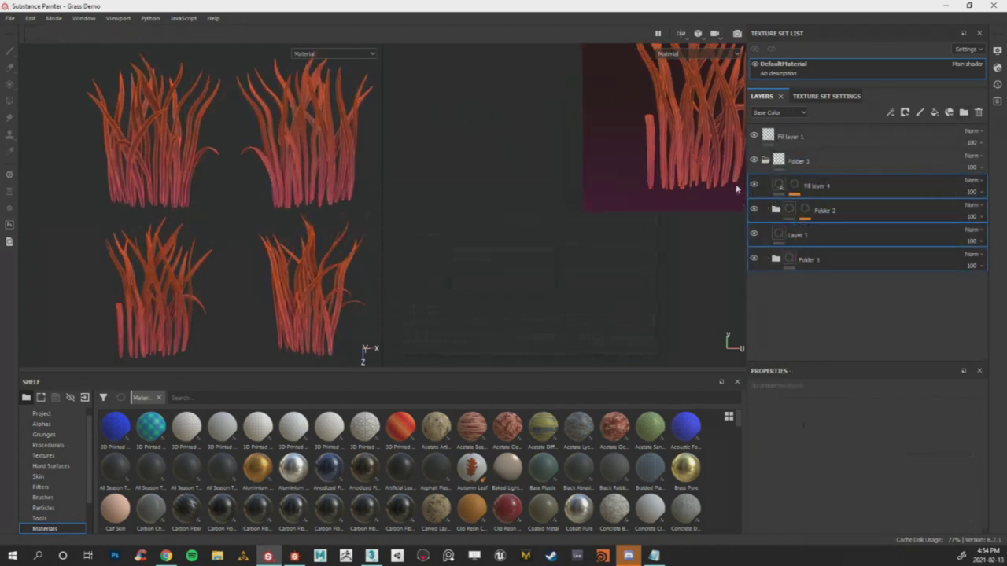
pyautogui.click(765, 161)
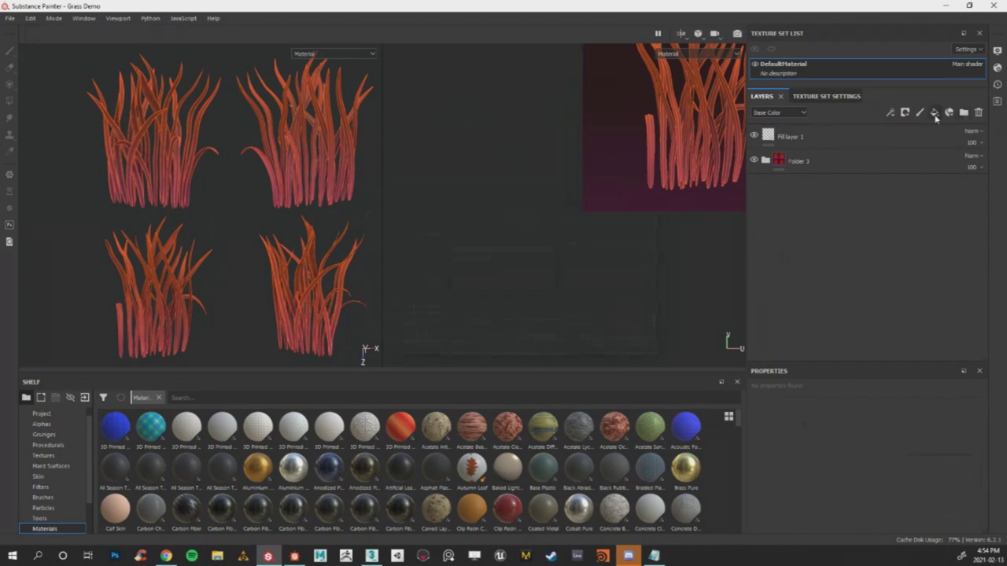
# Create another folder containing a new fill layer, and mask the folder by color selection with the magenta blades of the ID map.
pyautogui.click(962, 115)
pyautogui.moveTo(803, 186)
pyautogui.mouseDown()
pyautogui.moveTo(804, 150)
pyautogui.moveTo(777, 162)
pyautogui.moveTo(799, 184)
pyautogui.moveTo(789, 185)
pyautogui.mouseUp()
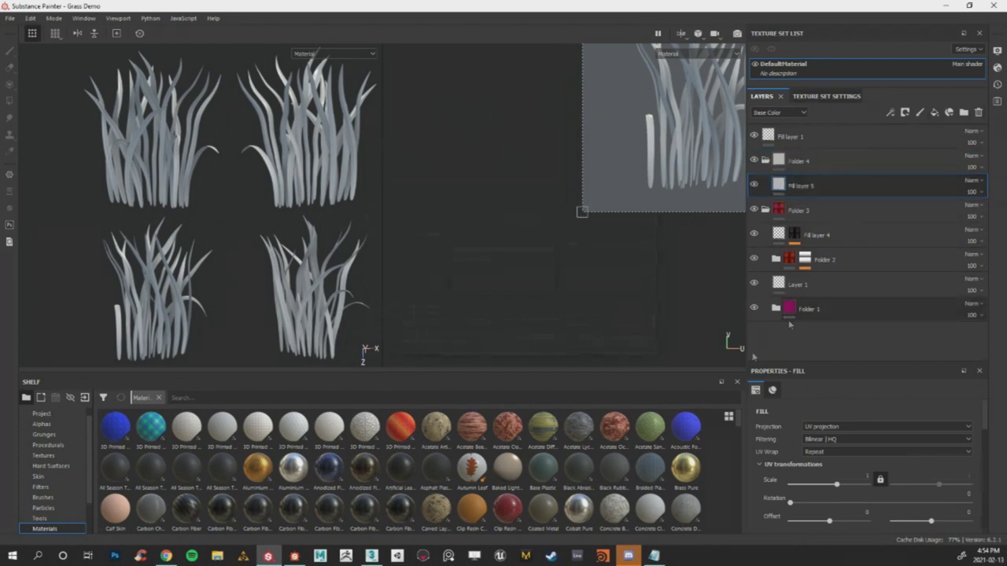
pyautogui.doubleClick(800, 161)
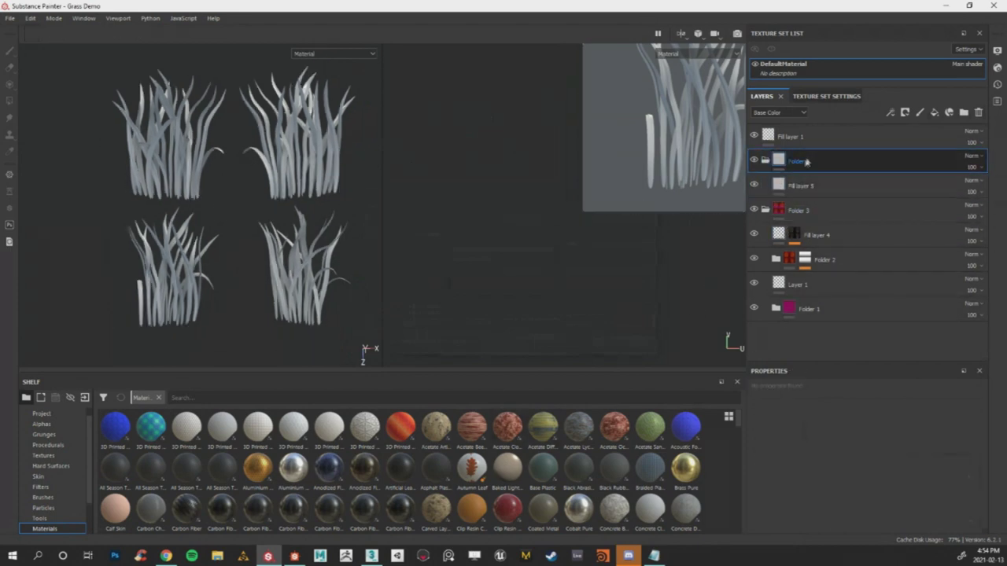
pyautogui.rightClick(806, 161)
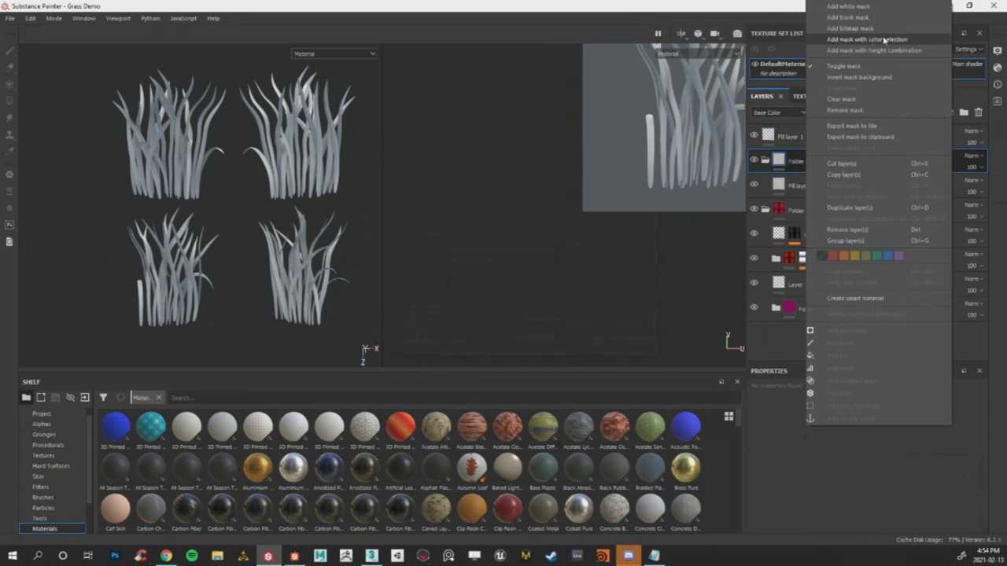
pyautogui.click(884, 40)
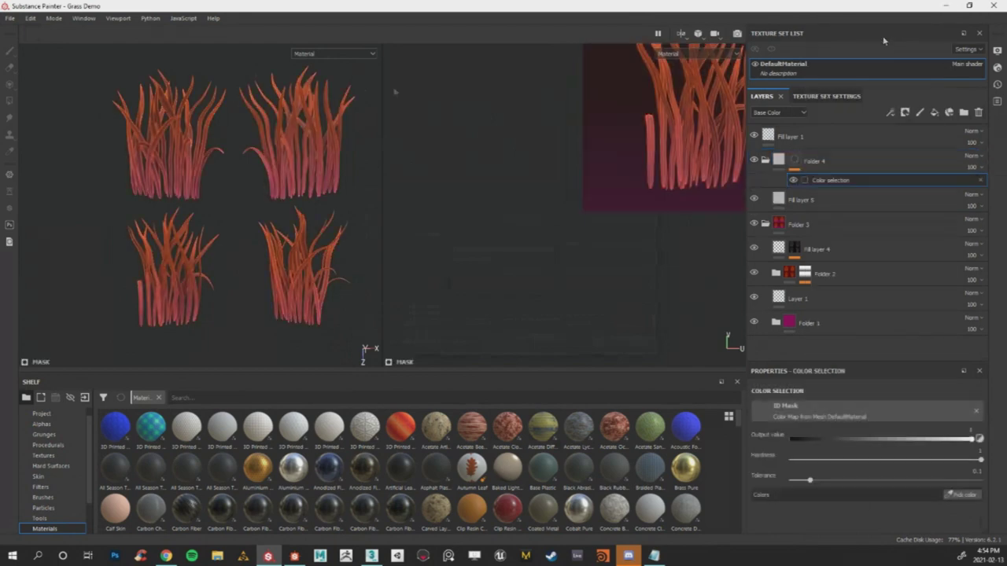
pyautogui.click(961, 497)
pyautogui.scroll(5, 149, 118)
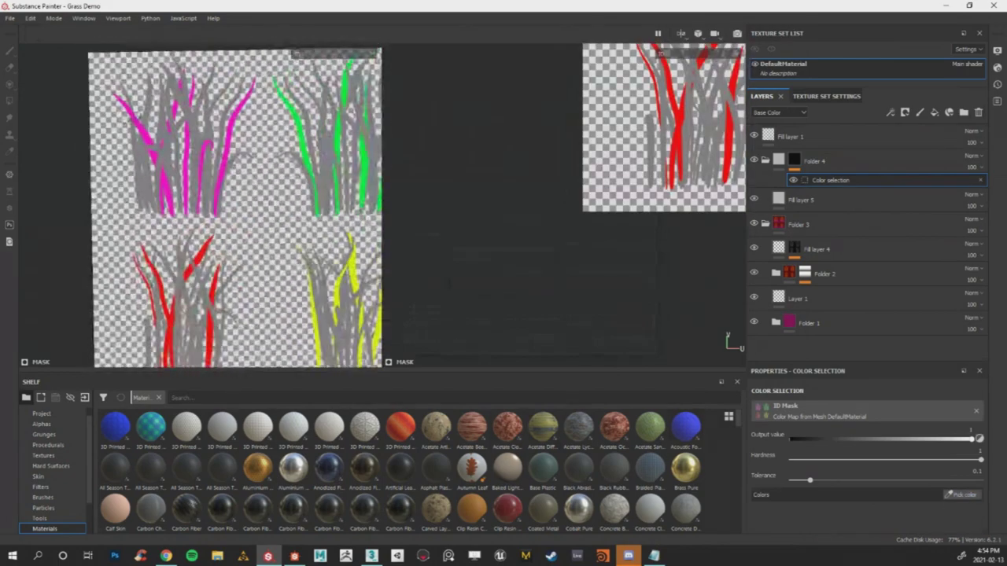
pyautogui.click(147, 111)
pyautogui.scroll(-5, 198, 152)
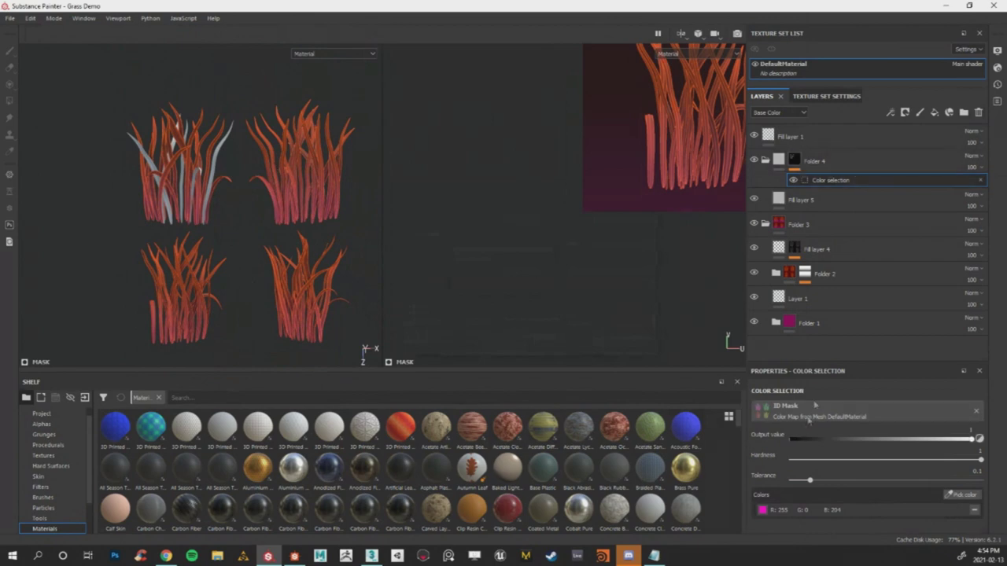
# Set the base color of Fill layer 5, inside the magenta-masked folder, to a soft red.
pyautogui.click(794, 160)
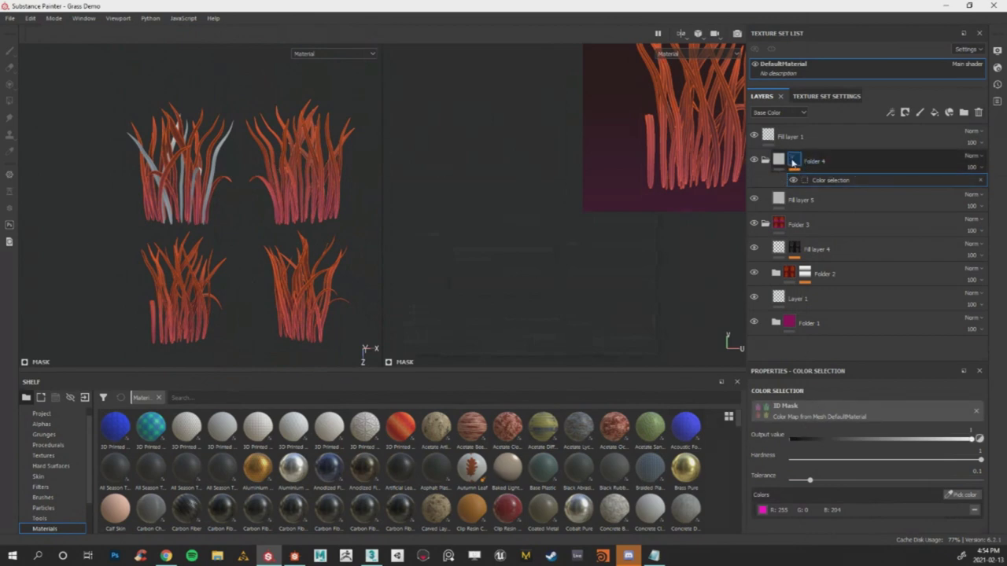
pyautogui.click(867, 199)
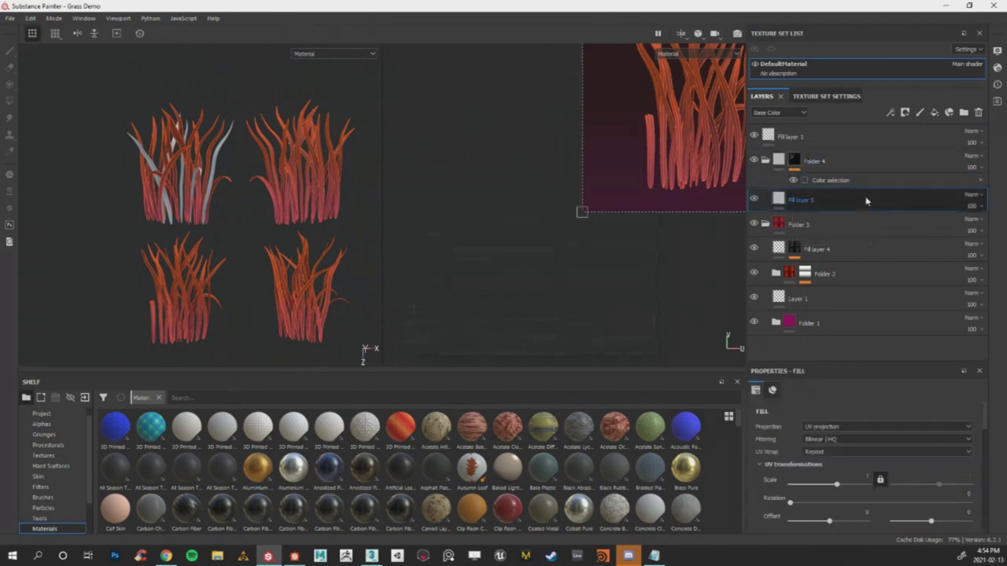
pyautogui.scroll(-5, 881, 477)
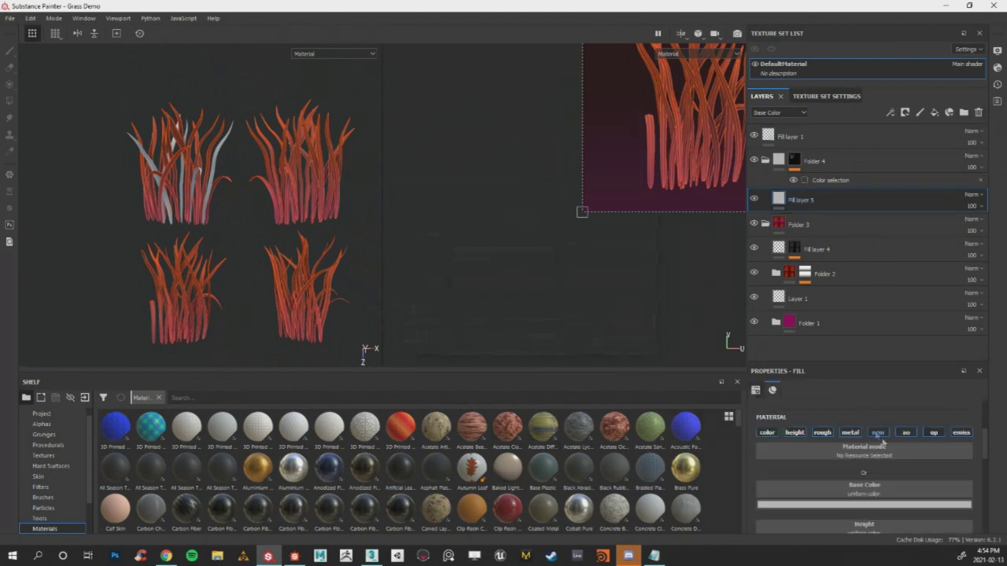
pyautogui.click(871, 501)
pyautogui.moveTo(901, 421)
pyautogui.mouseDown()
pyautogui.moveTo(910, 428)
pyautogui.moveTo(908, 413)
pyautogui.mouseUp()
pyautogui.click(162, 158)
pyautogui.scroll(10, 162, 161)
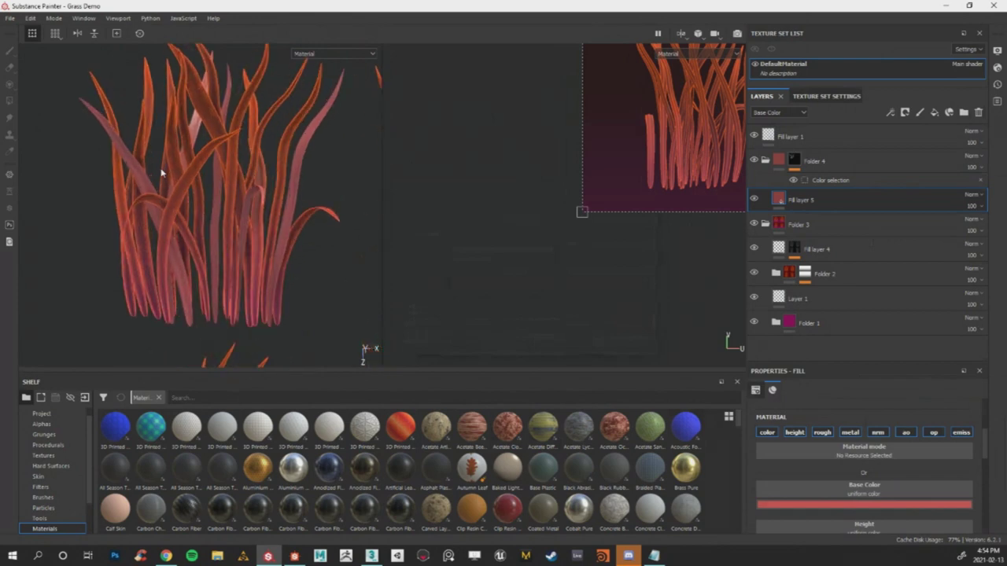
# Darken Fill layer 5's base color to a deeper red and inspect the masked blades up close.
pyautogui.click(815, 504)
pyautogui.moveTo(876, 420)
pyautogui.mouseDown()
pyautogui.moveTo(895, 452)
pyautogui.moveTo(810, 409)
pyautogui.moveTo(849, 416)
pyautogui.moveTo(874, 449)
pyautogui.moveTo(834, 433)
pyautogui.moveTo(886, 453)
pyautogui.moveTo(880, 435)
pyautogui.mouseUp()
pyautogui.scroll(-6, 201, 225)
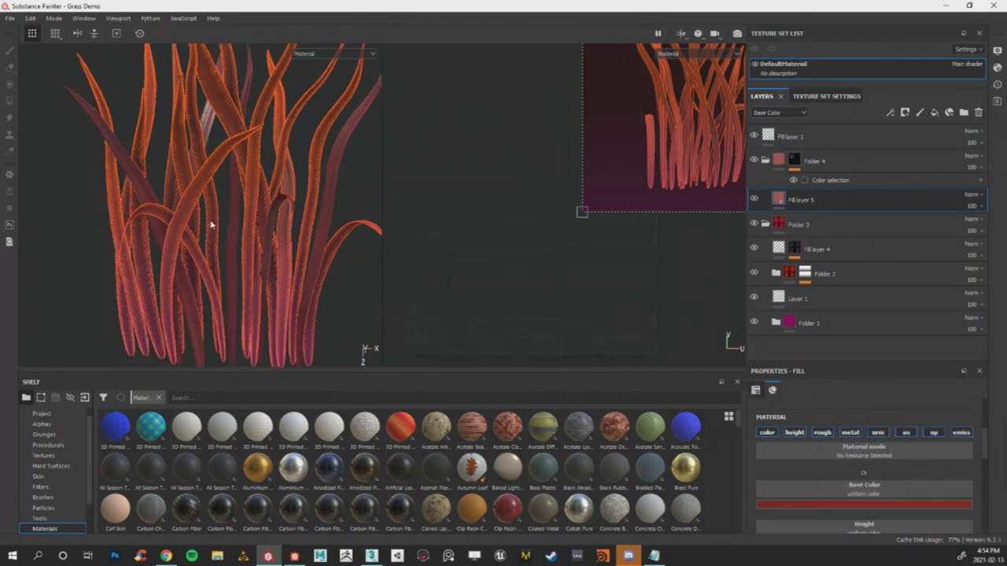
pyautogui.scroll(4, 203, 226)
pyautogui.scroll(5, 203, 226)
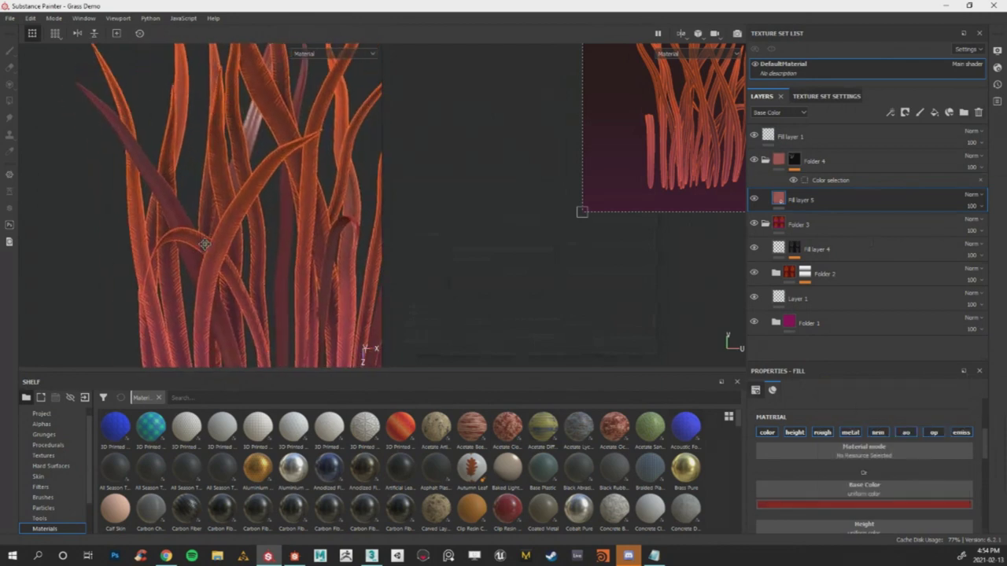
# Try a muted grayish-pink base color on Fill layer 5 and check the blade edges up close.
pyautogui.click(819, 506)
pyautogui.moveTo(852, 430); pyautogui.dragTo(839, 435)
pyautogui.keyDown('alt'); pyautogui.moveTo(153, 181); pyautogui.dragTo(105, 182); pyautogui.keyUp('alt')
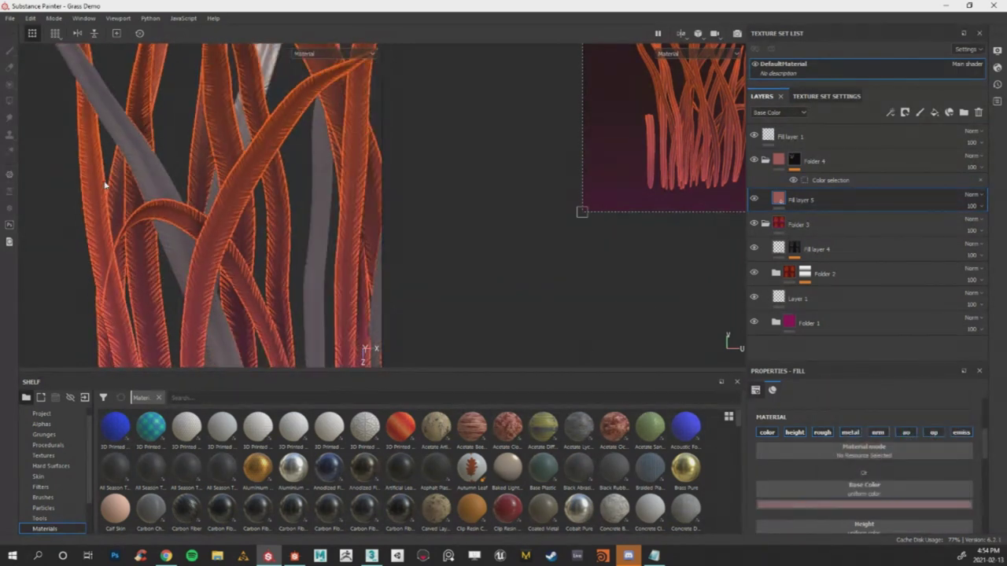
pyautogui.scroll(5, 104, 185)
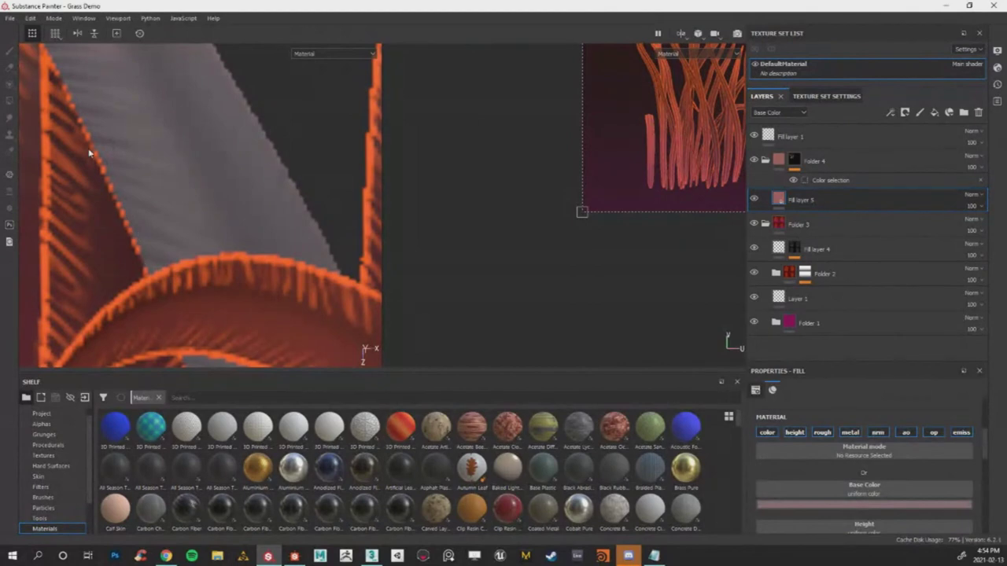
pyautogui.scroll(-5, 95, 152)
# Set Fill layer 5's base color to a saturated dark red and check it across all four grass cards.
pyautogui.click(908, 506)
pyautogui.moveTo(908, 441)
pyautogui.mouseDown()
pyautogui.moveTo(937, 430)
pyautogui.moveTo(948, 447)
pyautogui.mouseUp()
pyautogui.click(225, 197)
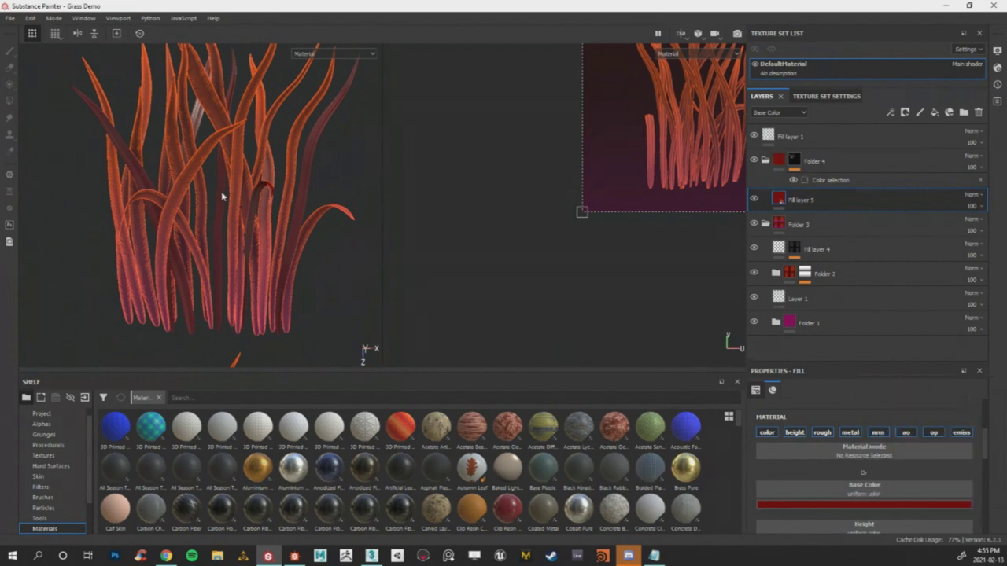
pyautogui.scroll(-5, 224, 193)
pyautogui.keyDown('alt'); pyautogui.moveTo(229, 184); pyautogui.dragTo(207, 172, button='middle'); pyautogui.keyUp('alt')
pyautogui.scroll(1, 208, 172)
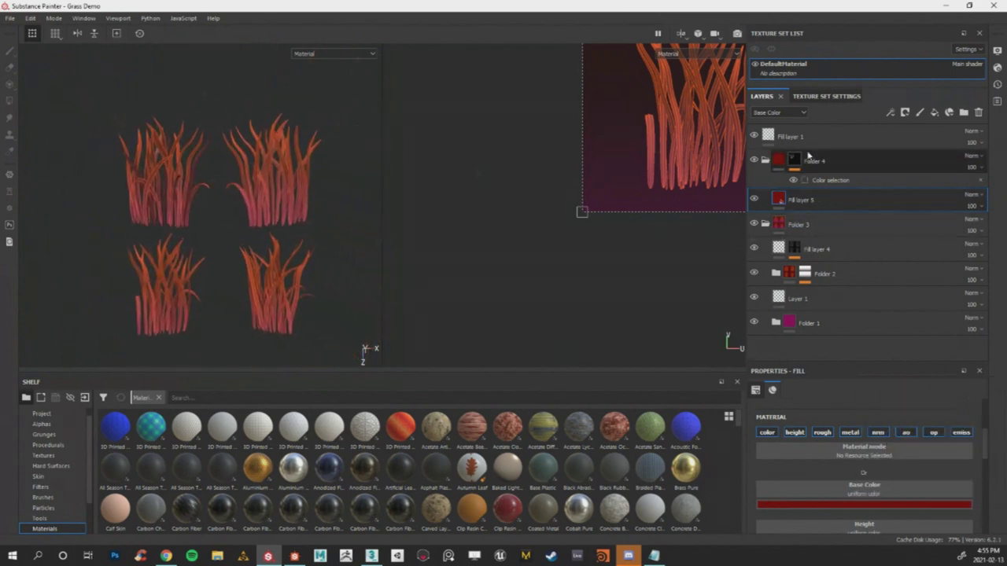
# Duplicate Folder 4 and add the green ID color to the duplicate's color selection mask.
pyautogui.click(911, 156)
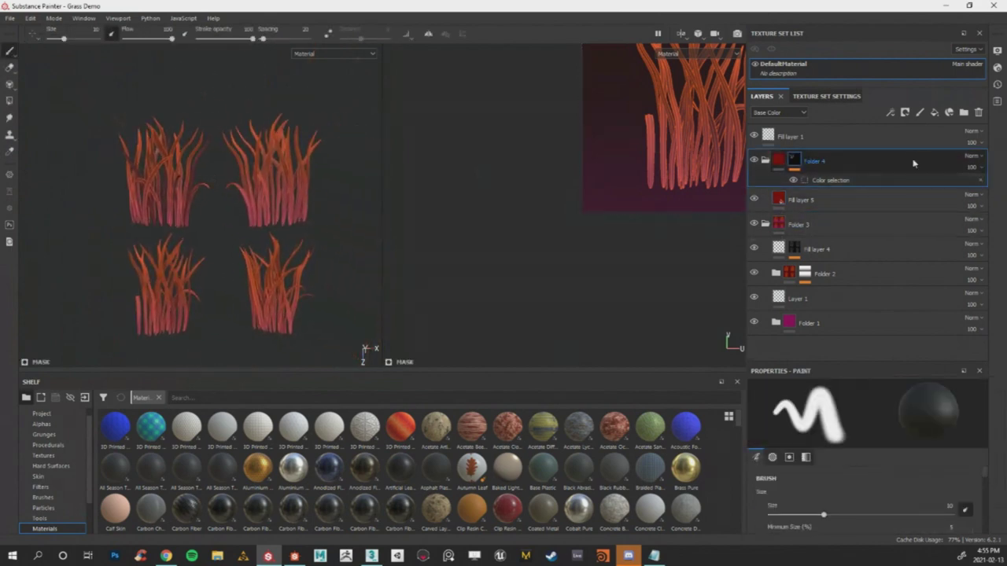
pyautogui.hotkey('ctrl', 'd')
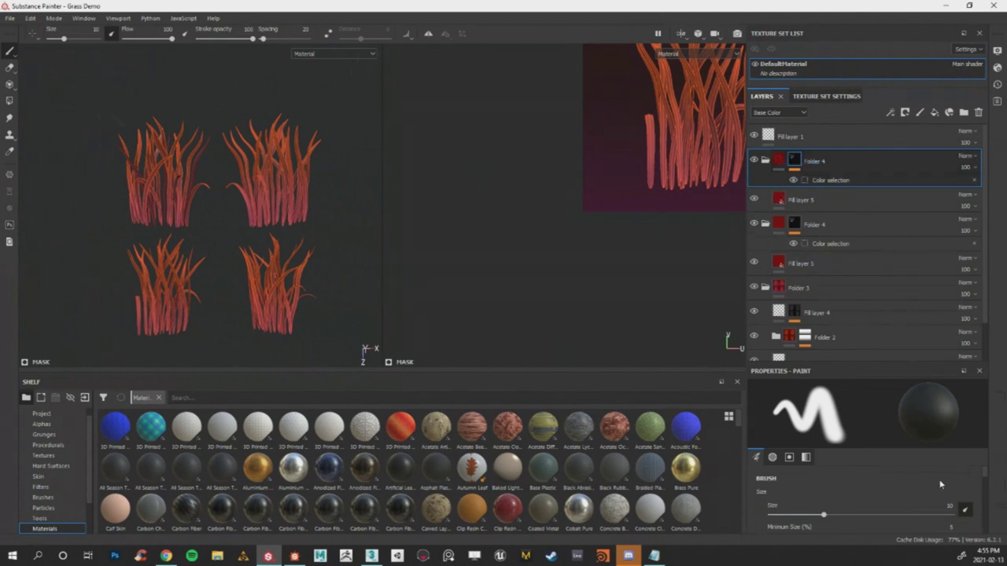
pyautogui.click(834, 180)
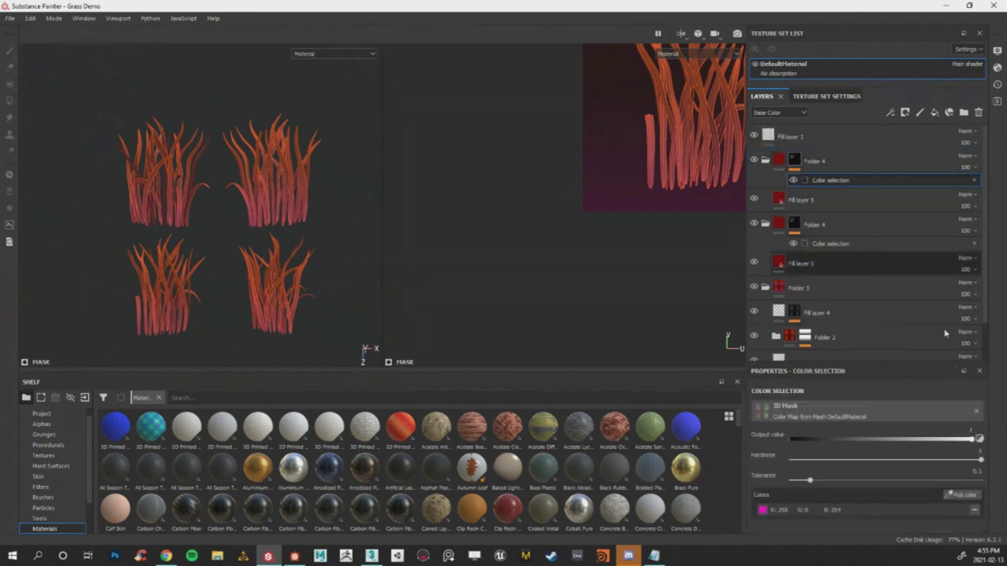
pyautogui.click(970, 493)
pyautogui.click(247, 162)
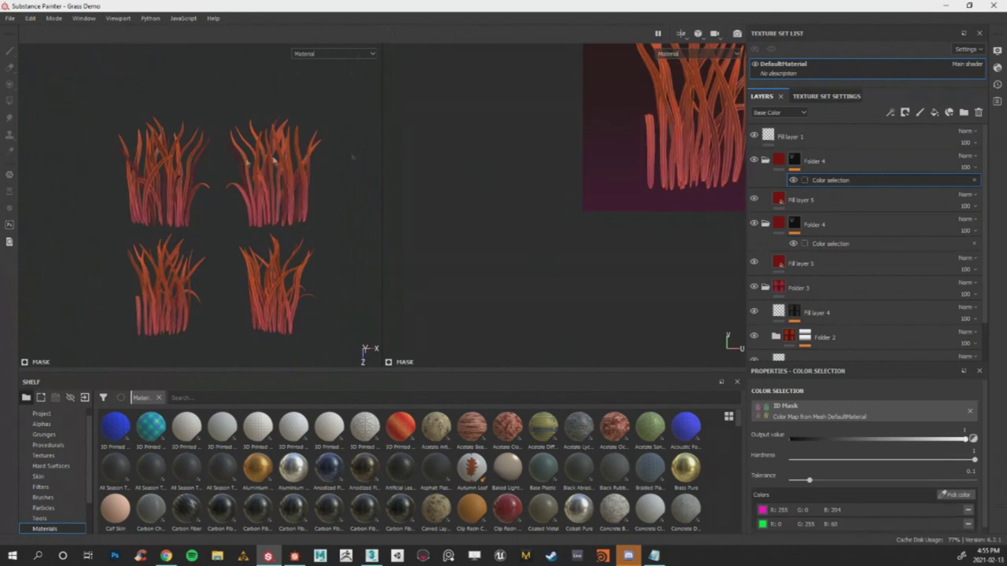
# Change the base color of the duplicate folder's fill layer to green, and delete the duplicate folder.
pyautogui.click(818, 200)
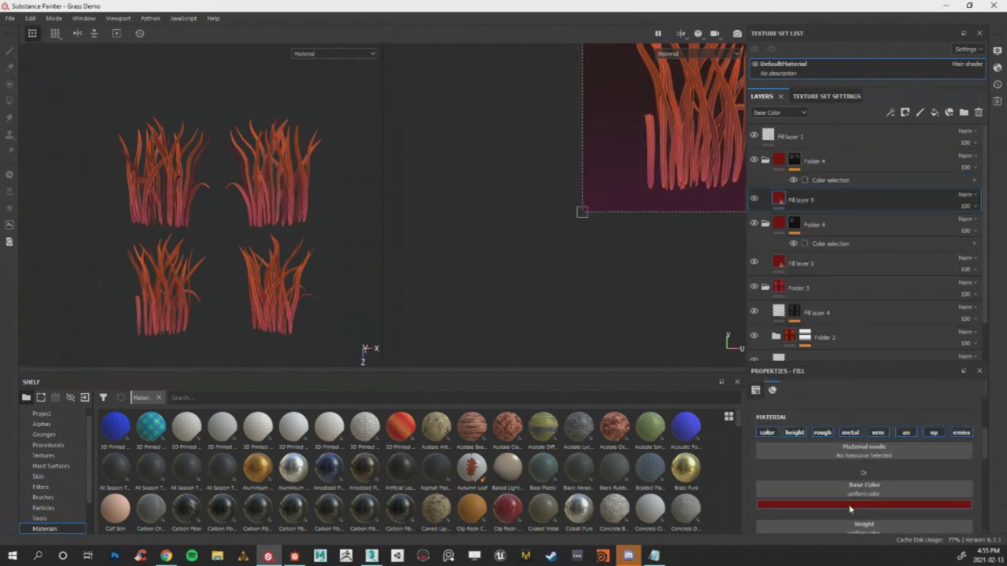
pyautogui.click(851, 507)
pyautogui.click(943, 481)
pyautogui.moveTo(942, 482); pyautogui.dragTo(947, 458)
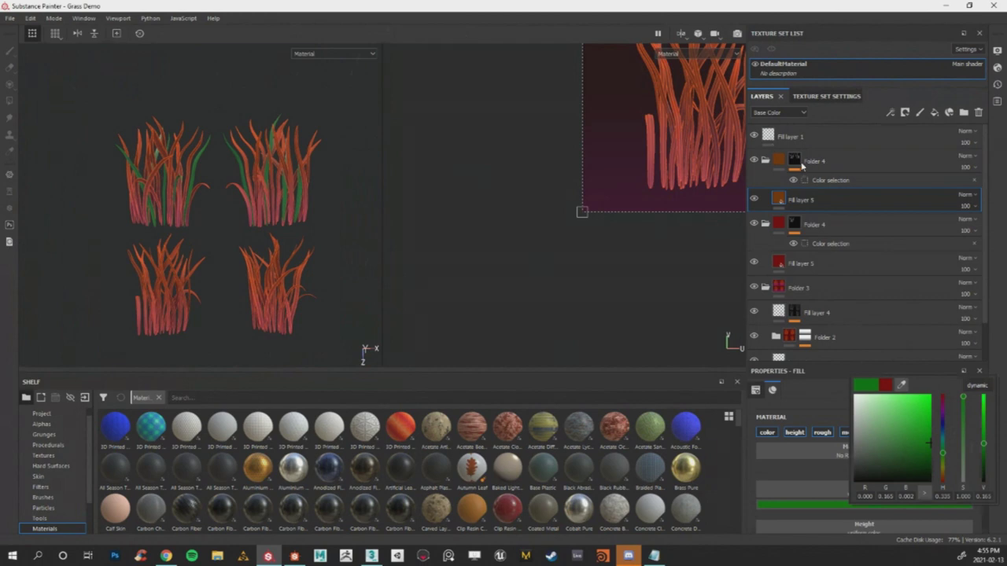
pyautogui.click(818, 162)
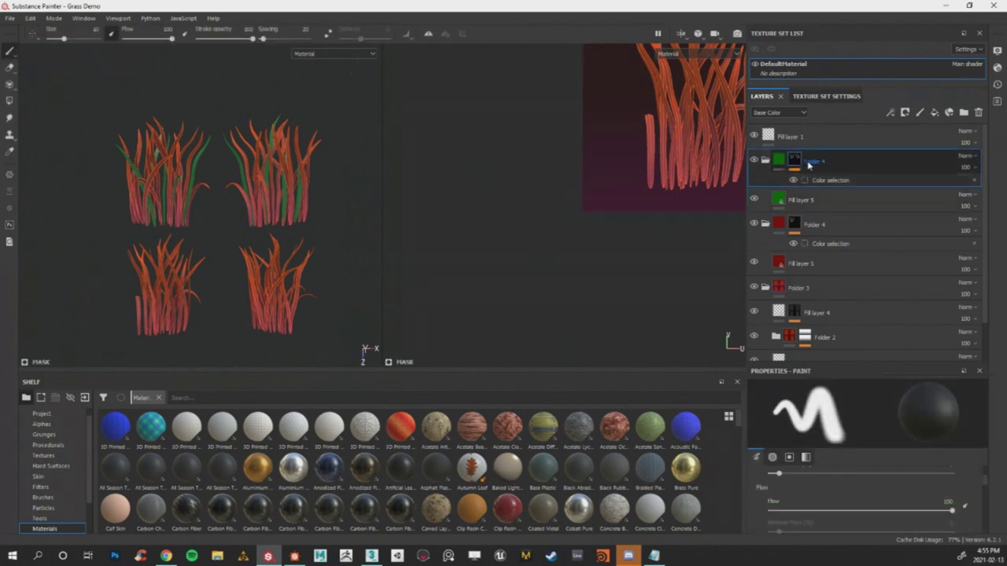
pyautogui.press('Delete')
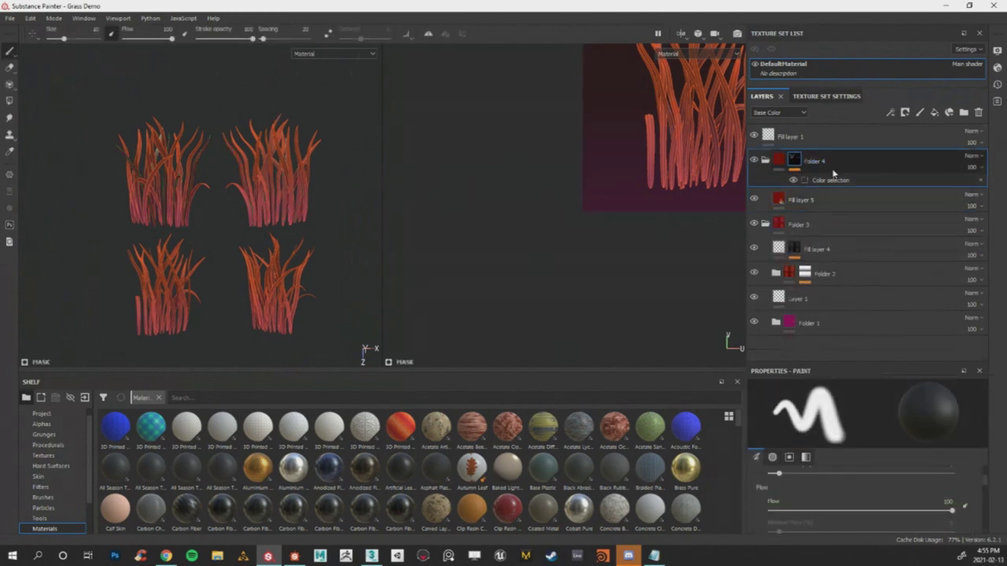
# Create a new folder with a fill layer above Folder 4, and mask it by color selection with the green blades of the ID map.
pyautogui.click(963, 112)
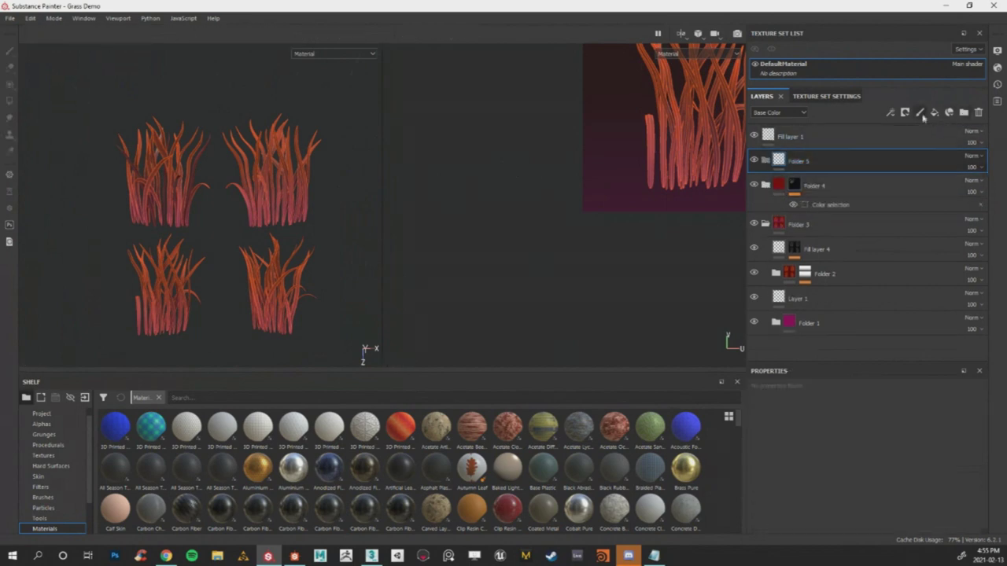
pyautogui.click(935, 114)
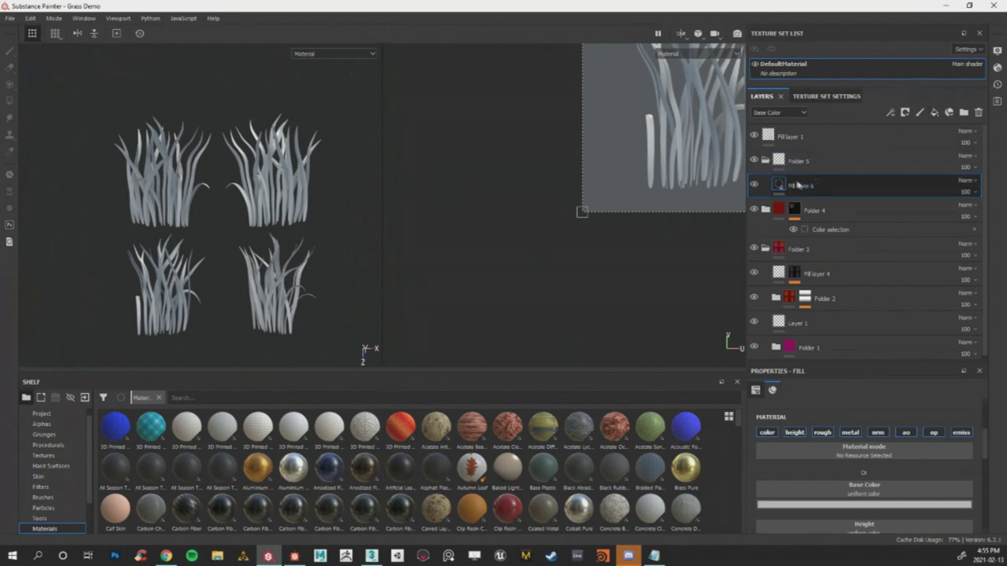
pyautogui.rightClick(801, 159)
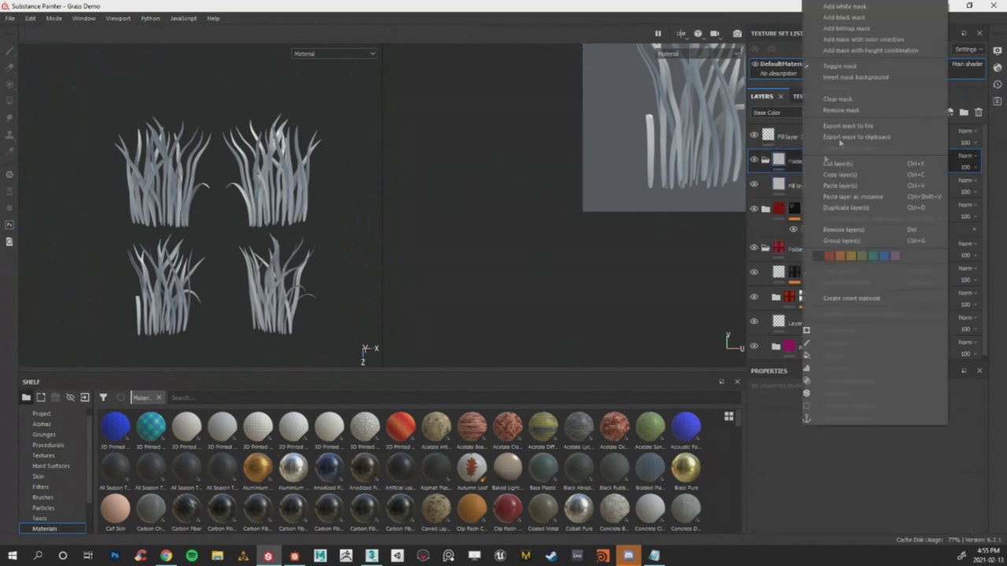
pyautogui.click(887, 41)
pyautogui.click(970, 496)
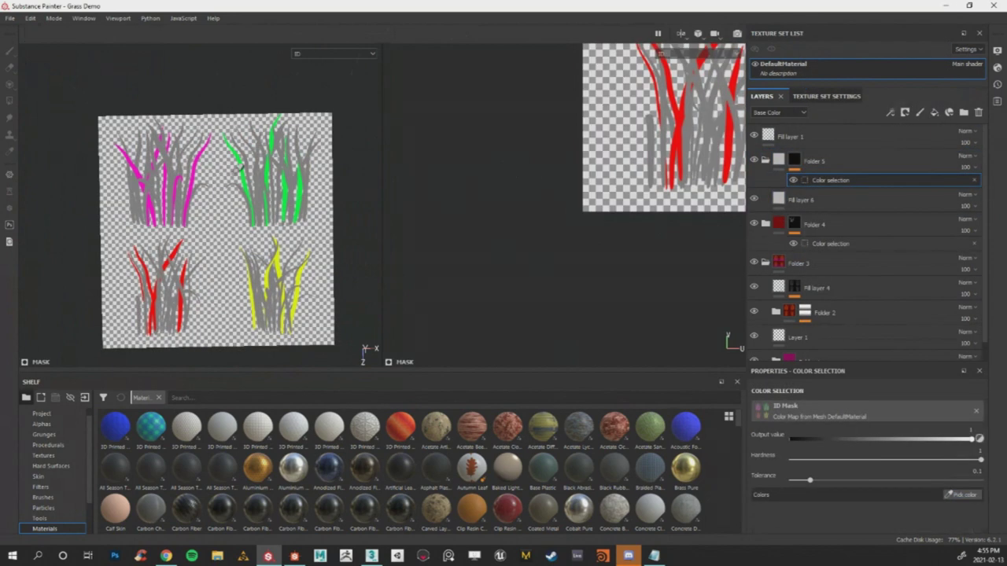
pyautogui.click(245, 158)
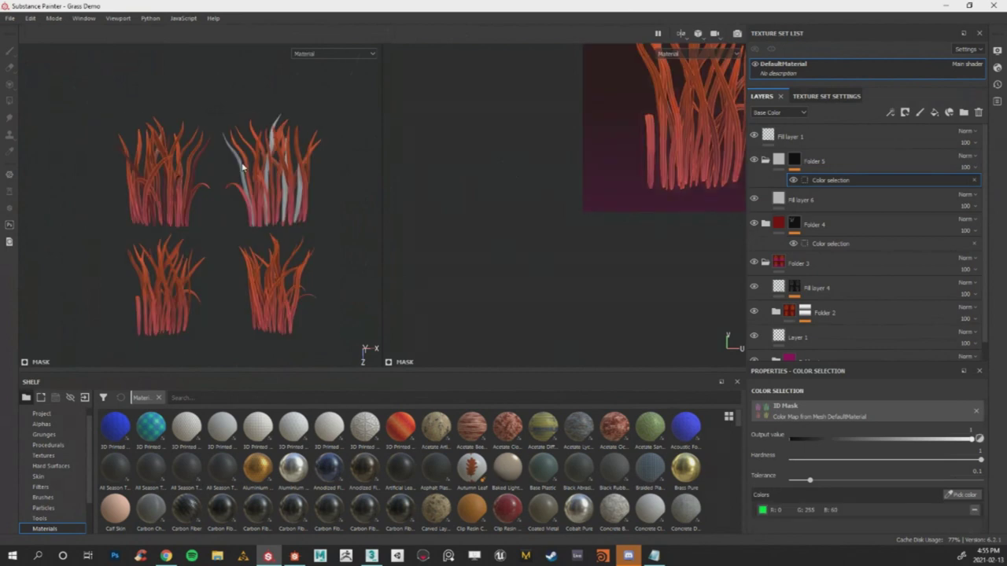
# Set Fill layer 6's base color to a dark mustard yellow, and collapse its folder.
pyautogui.click(767, 161)
pyautogui.click(766, 160)
pyautogui.click(802, 199)
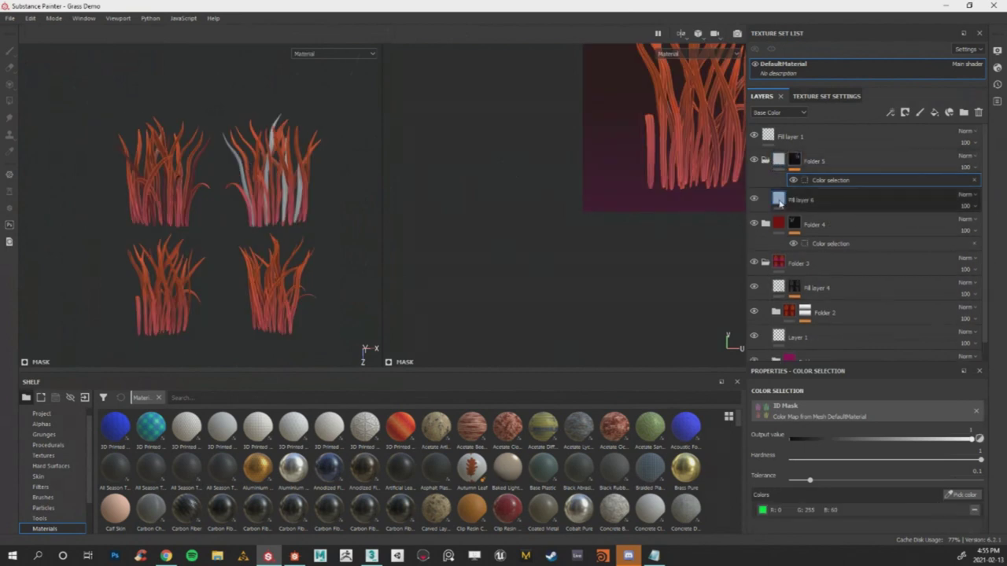
pyautogui.click(860, 507)
pyautogui.moveTo(922, 424); pyautogui.dragTo(955, 479)
pyautogui.moveTo(930, 435); pyautogui.dragTo(950, 447)
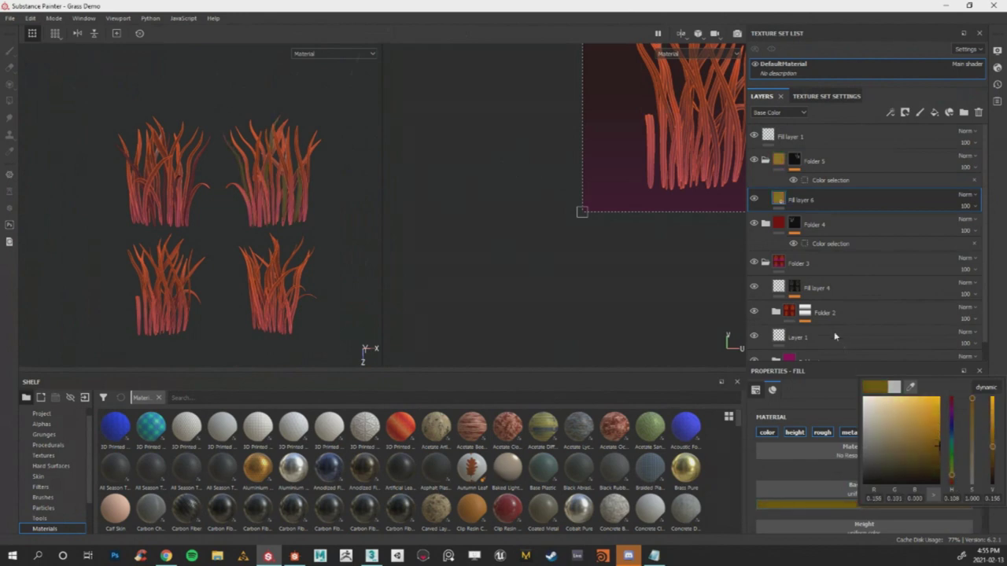
pyautogui.moveTo(767, 181); pyautogui.dragTo(764, 170)
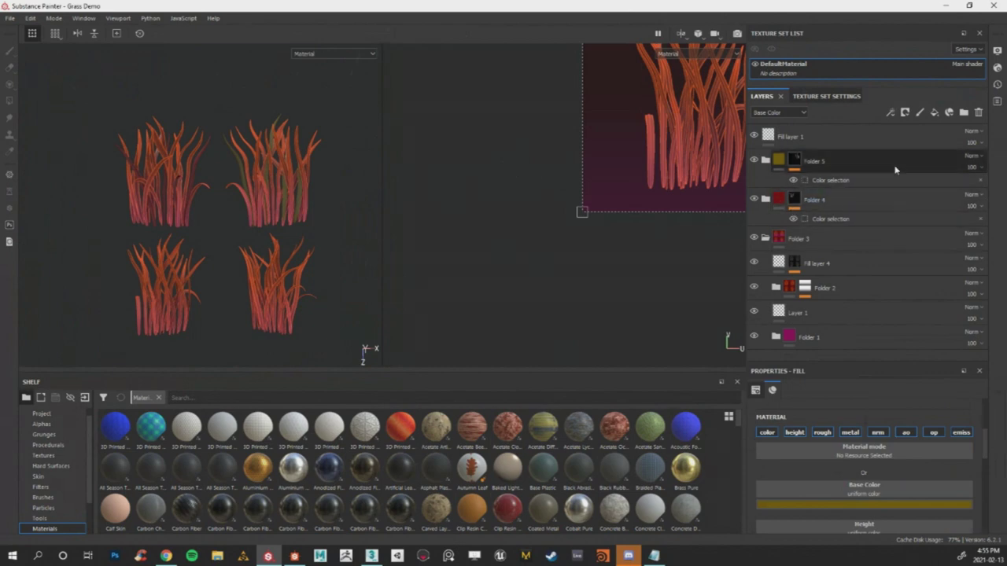
# Create a new folder with a fill layer above Folder 5, and mask it by color selection with the red blades of the ID map.
pyautogui.click(963, 113)
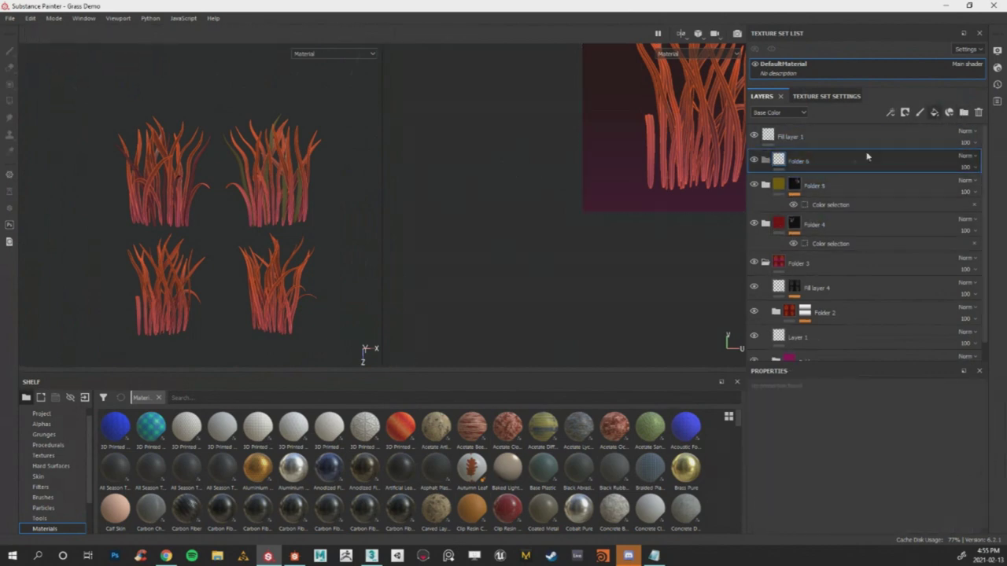
pyautogui.moveTo(811, 162); pyautogui.dragTo(818, 191)
pyautogui.doubleClick(804, 162)
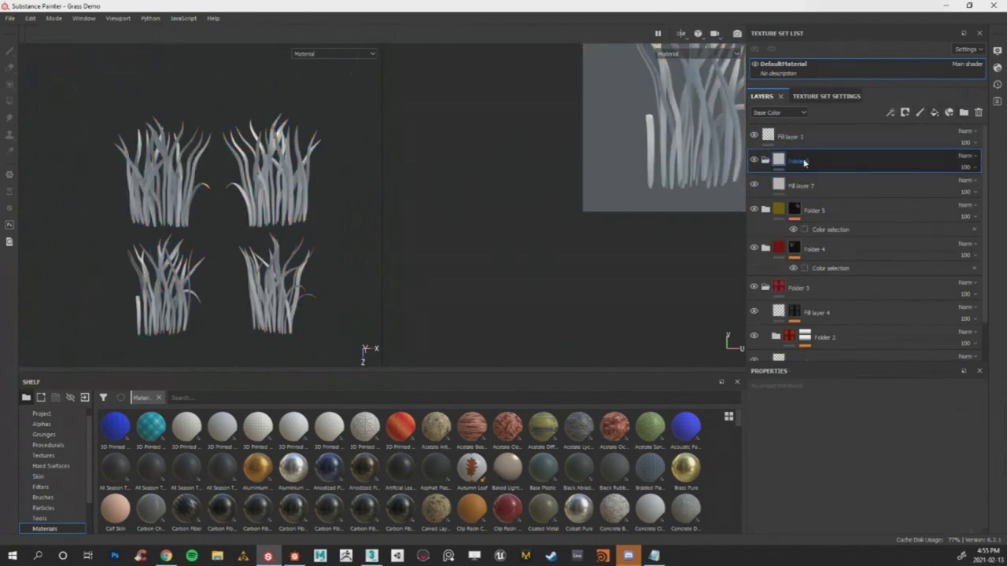
pyautogui.rightClick(804, 162)
pyautogui.click(859, 41)
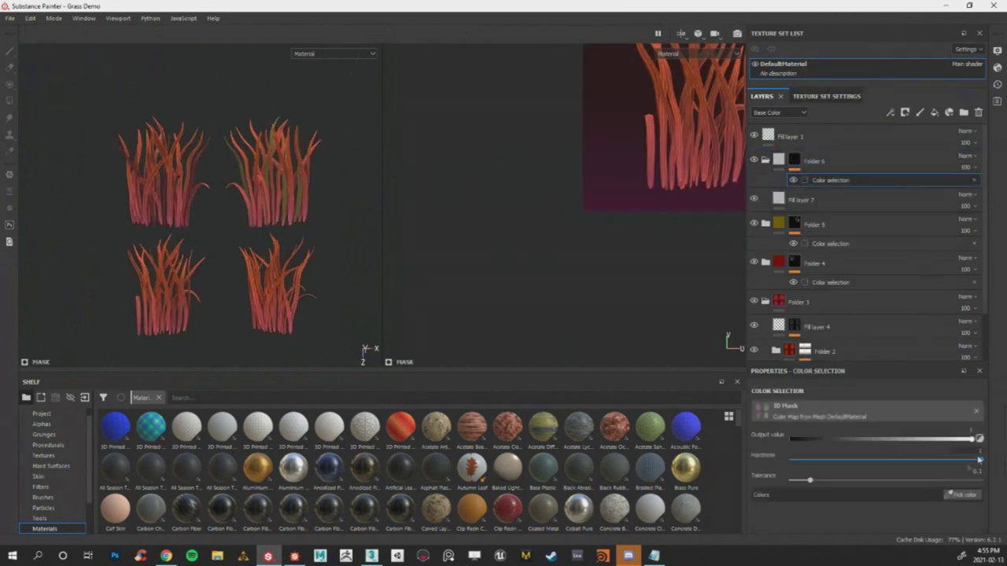
pyautogui.click(962, 495)
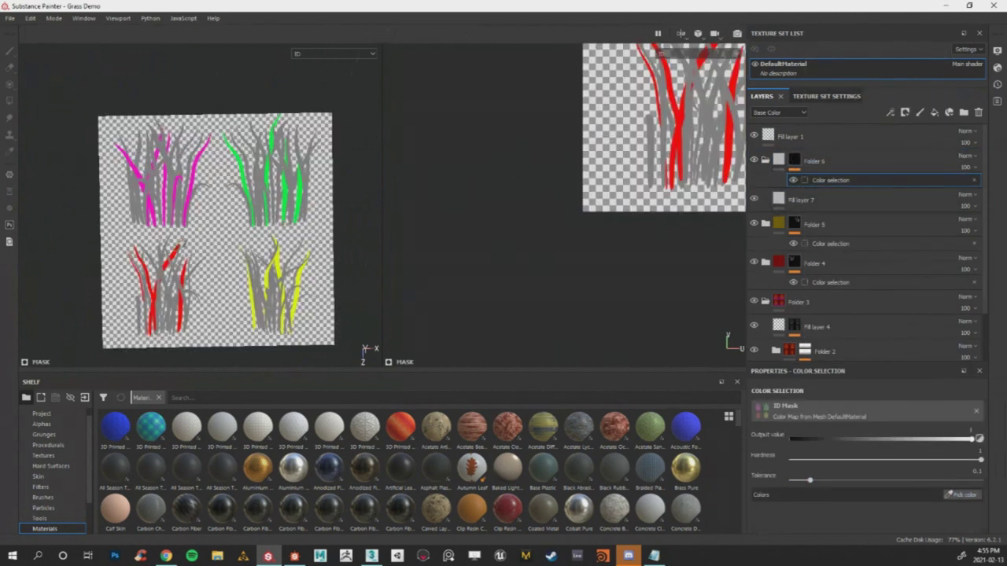
pyautogui.click(683, 109)
# Set Fill layer 7's base color to a dark magenta purple.
pyautogui.click(814, 201)
pyautogui.click(854, 505)
pyautogui.moveTo(942, 482); pyautogui.dragTo(932, 446)
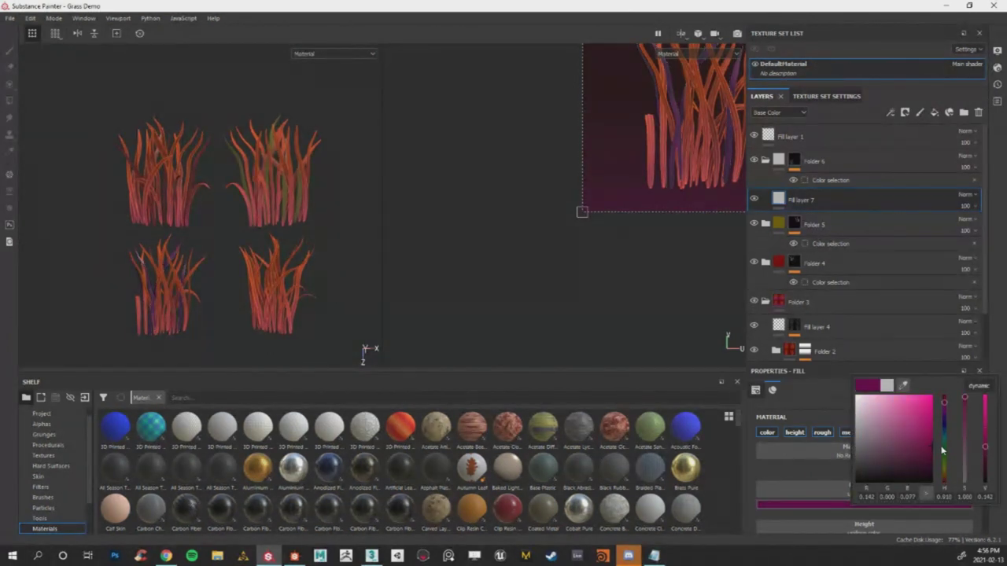
# Try to add a folder with a fill layer above Folder 6, masked by color selection with the yellow blades of the ID map.
pyautogui.click(826, 160)
pyautogui.click(964, 113)
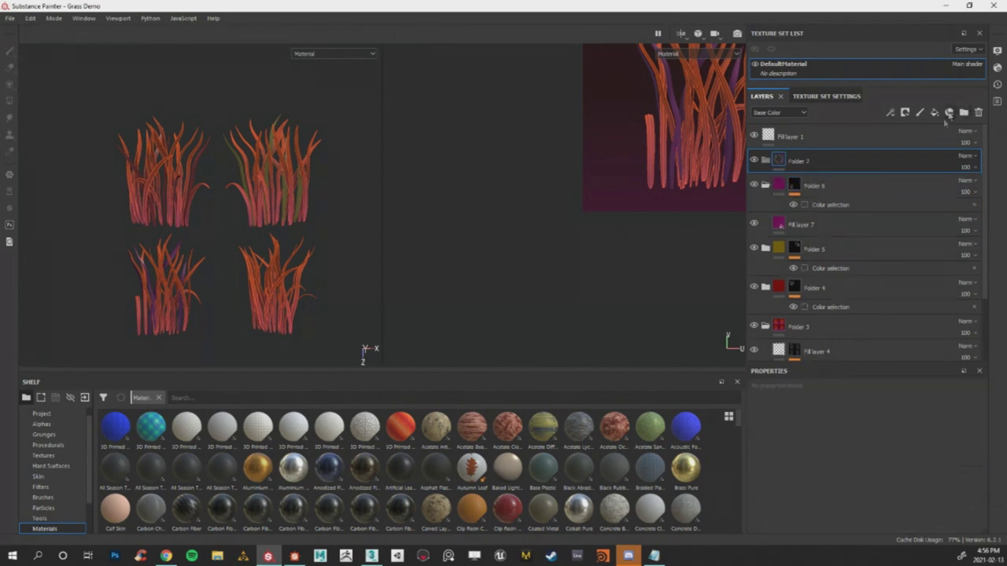
pyautogui.moveTo(806, 163); pyautogui.dragTo(812, 190)
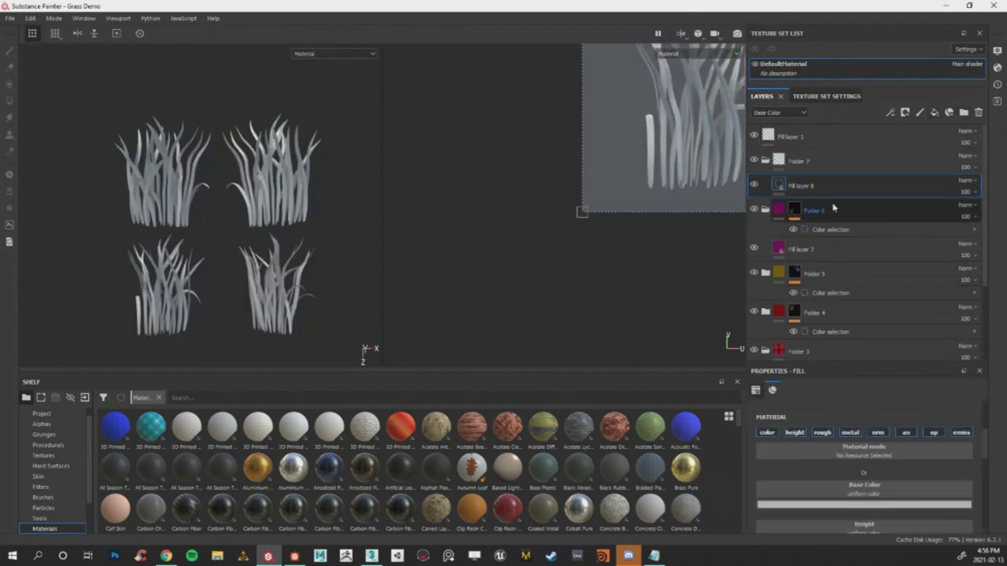
pyautogui.click(837, 166)
pyautogui.rightClick(838, 166)
pyautogui.click(873, 43)
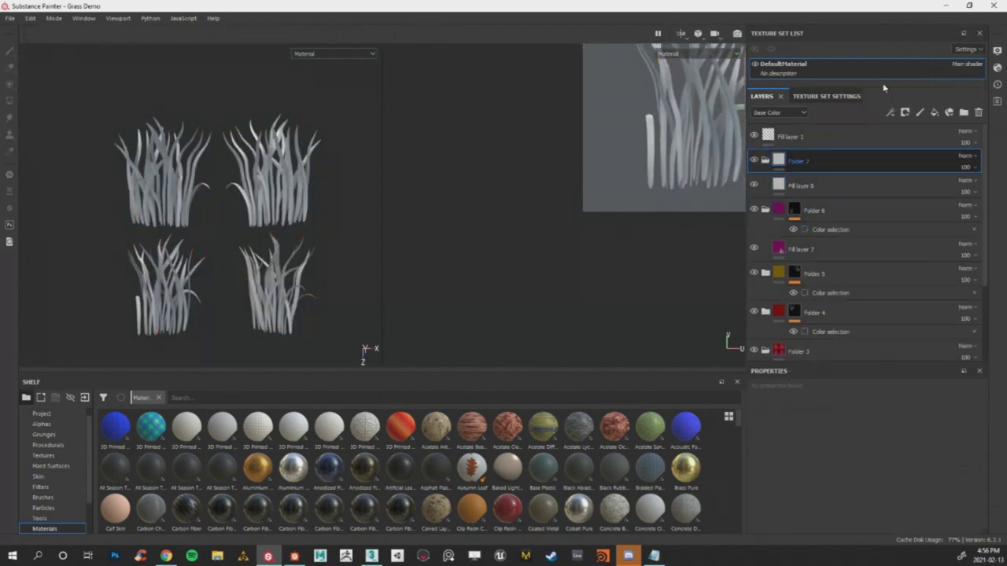
pyautogui.click(950, 493)
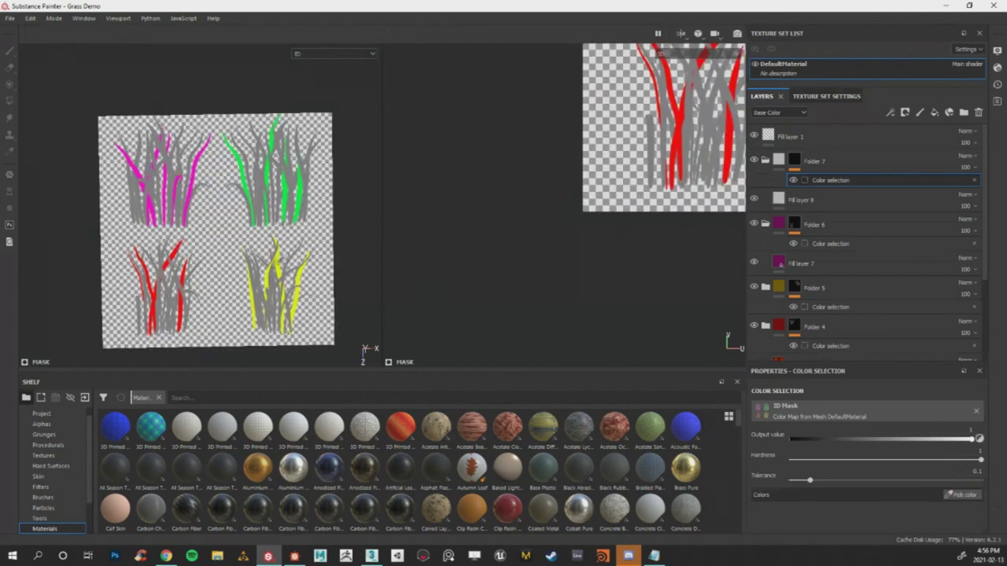
pyautogui.click(279, 264)
# Set Fill layer 8's base color to magenta, and delete Folder 7.
pyautogui.click(799, 206)
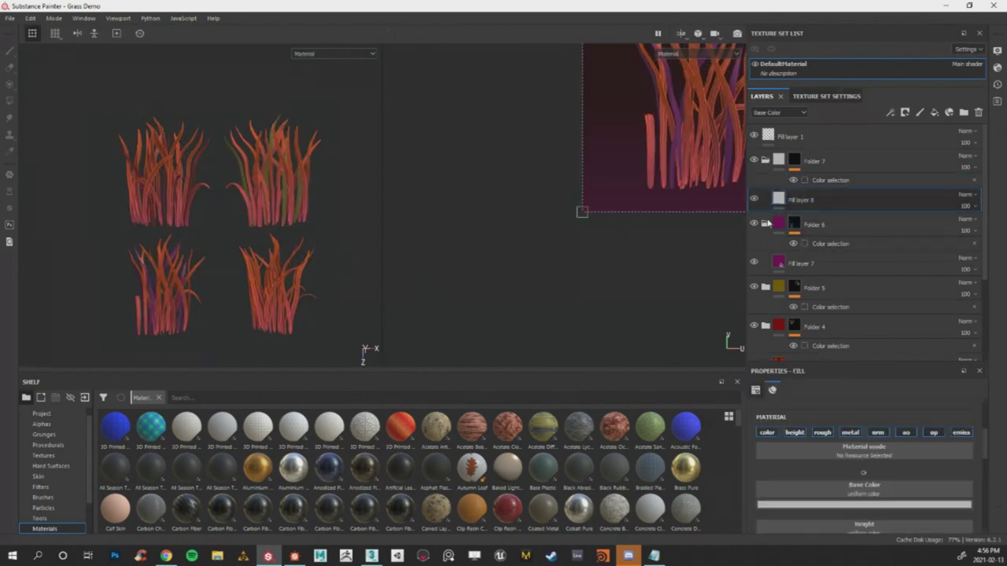
pyautogui.click(952, 503)
pyautogui.moveTo(956, 475); pyautogui.dragTo(951, 402)
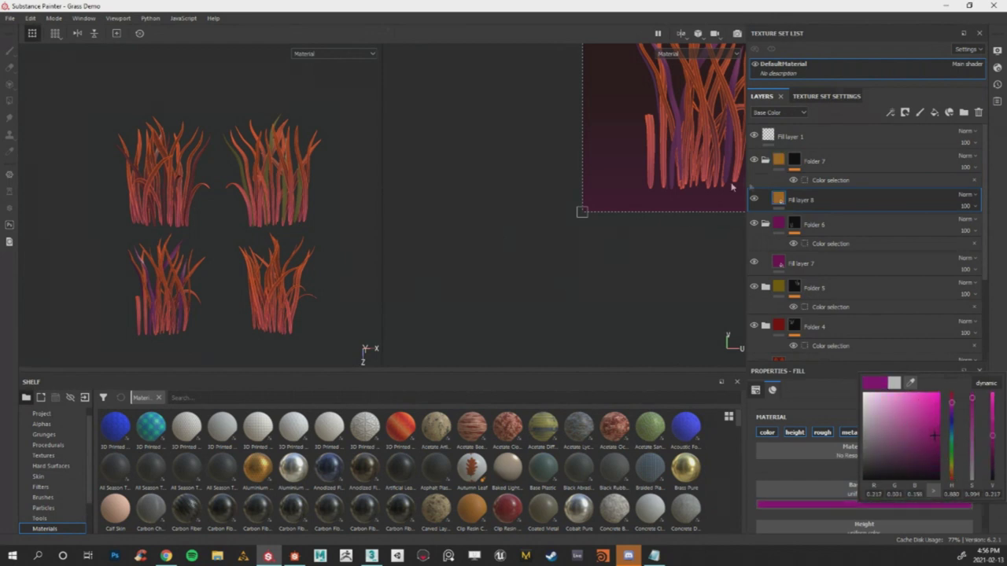
pyautogui.click(832, 167)
pyautogui.click(818, 180)
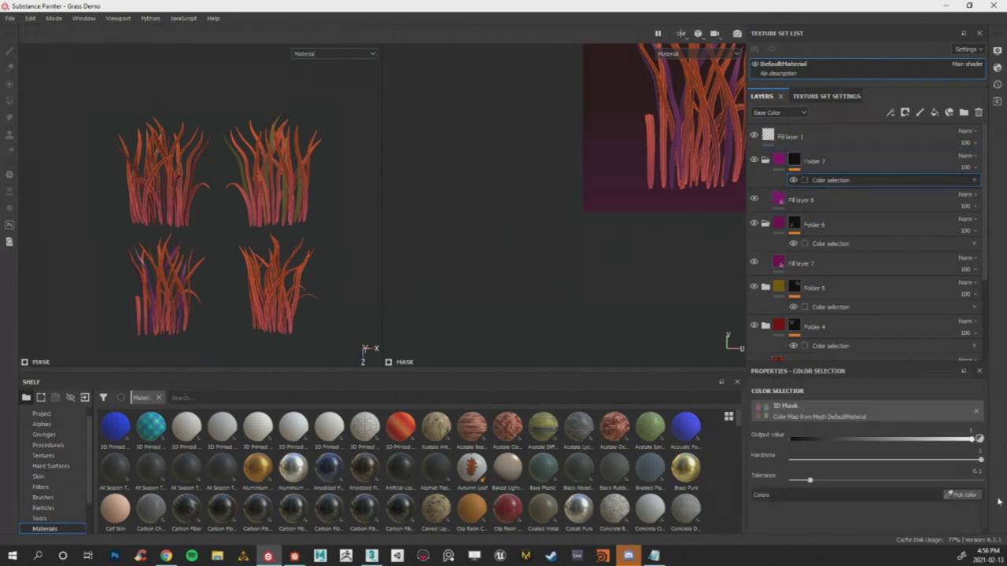
pyautogui.click(828, 161)
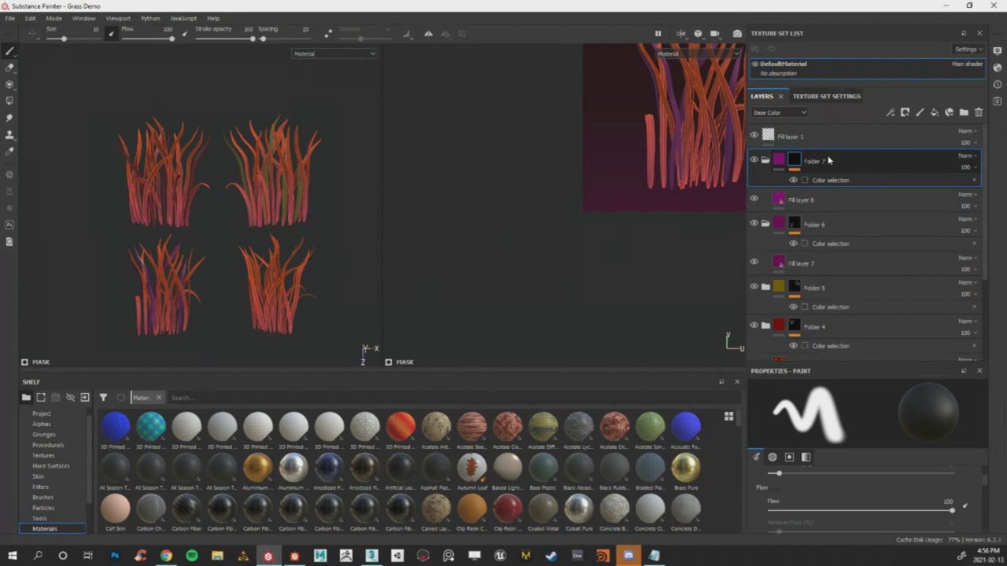
pyautogui.press('Delete')
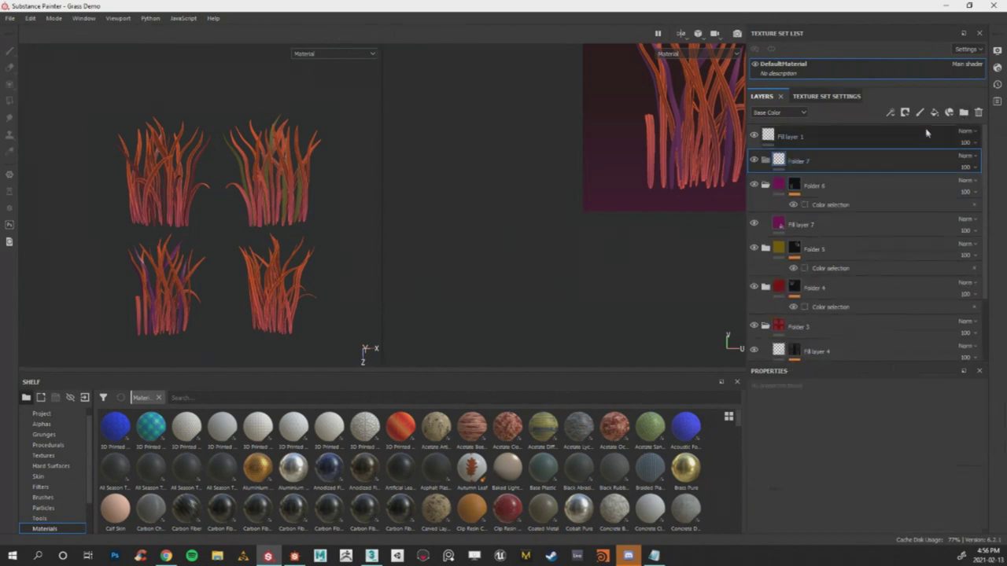
# Create a folder with a fill layer above Folder 6, and mask it by color selection with the ID map's yellow blades.
pyautogui.click(935, 112)
pyautogui.moveTo(795, 162); pyautogui.dragTo(809, 189)
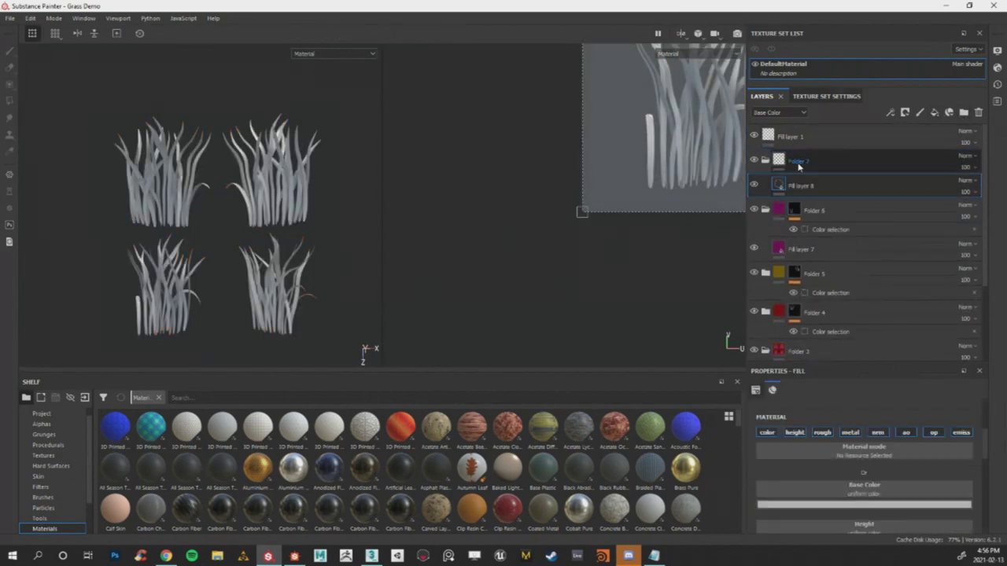
pyautogui.rightClick(801, 161)
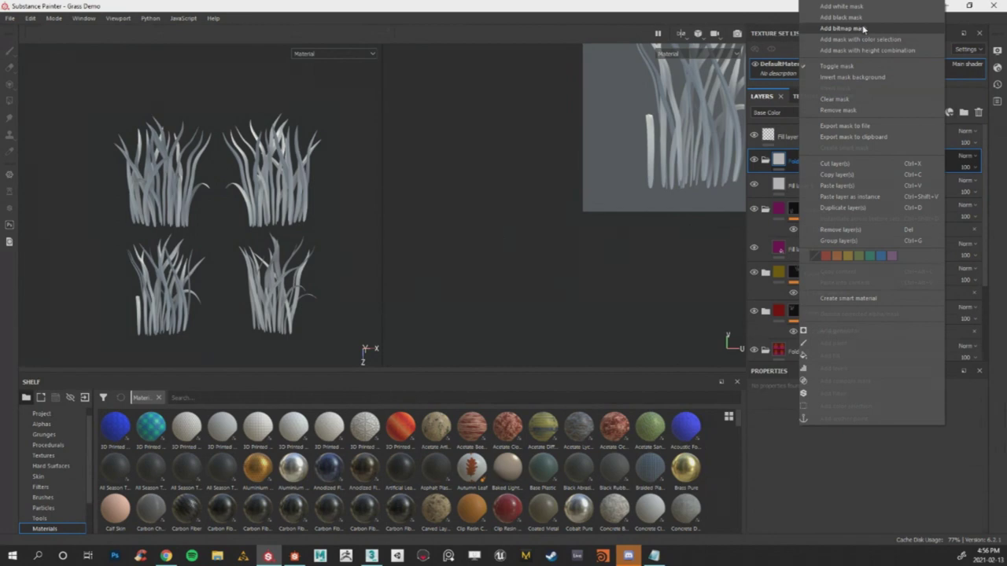
pyautogui.click(861, 39)
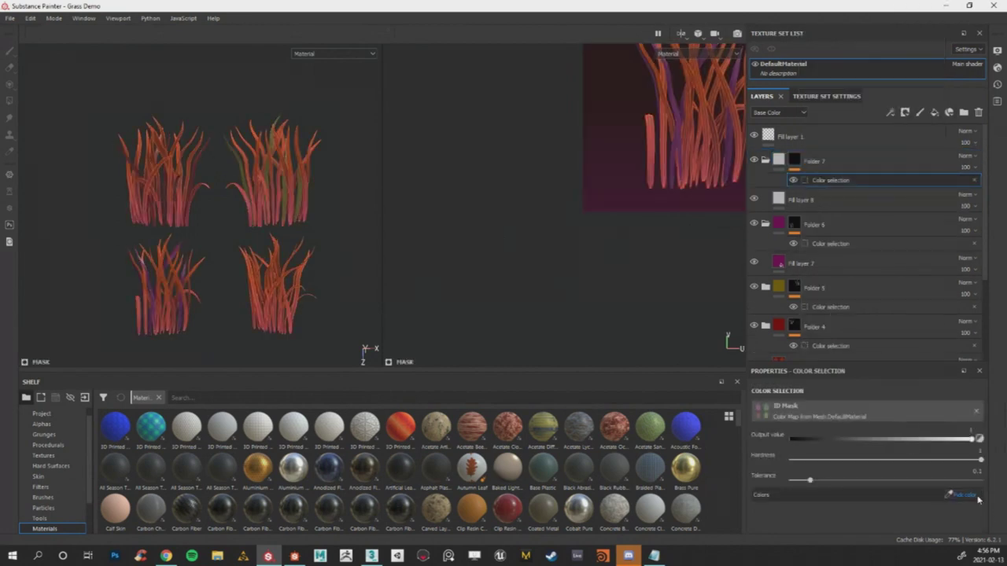
pyautogui.click(976, 497)
pyautogui.click(299, 253)
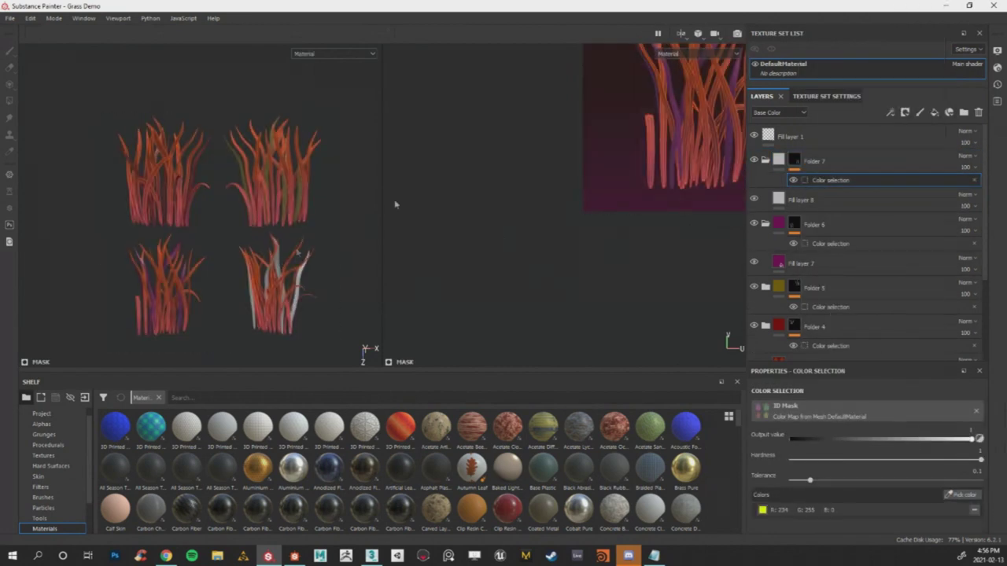
# Set Fill layer 8's base color to a dark teal blue, and collapse Folder 7 and Folder 6.
pyautogui.click(833, 206)
pyautogui.click(942, 506)
pyautogui.click(937, 440)
pyautogui.moveTo(951, 471); pyautogui.dragTo(949, 438)
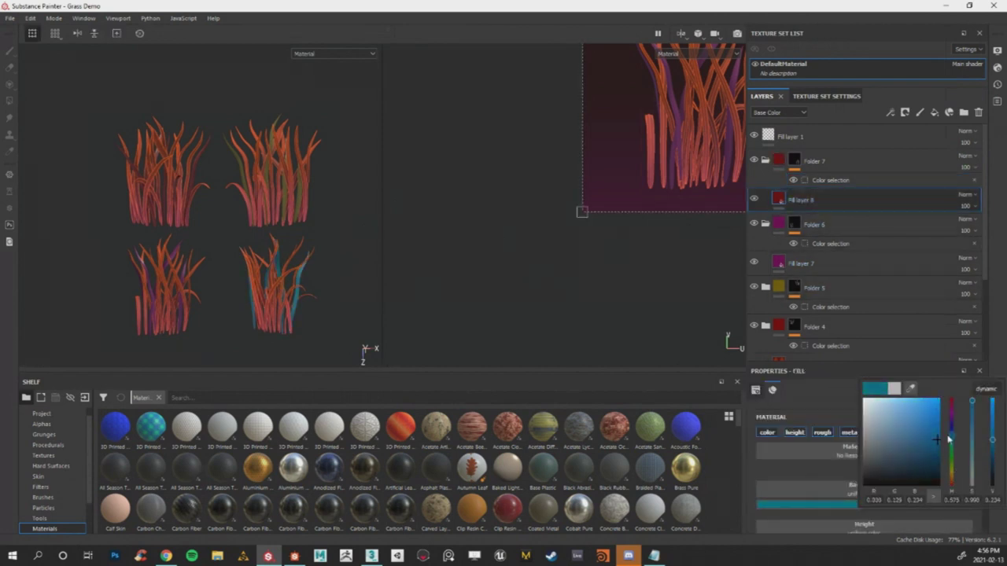
pyautogui.scroll(3, 245, 254)
pyautogui.keyDown('alt'); pyautogui.moveTo(245, 254); pyautogui.dragTo(210, 212, button='middle'); pyautogui.keyUp('alt')
pyautogui.scroll(-2, 219, 221)
pyautogui.click(766, 161)
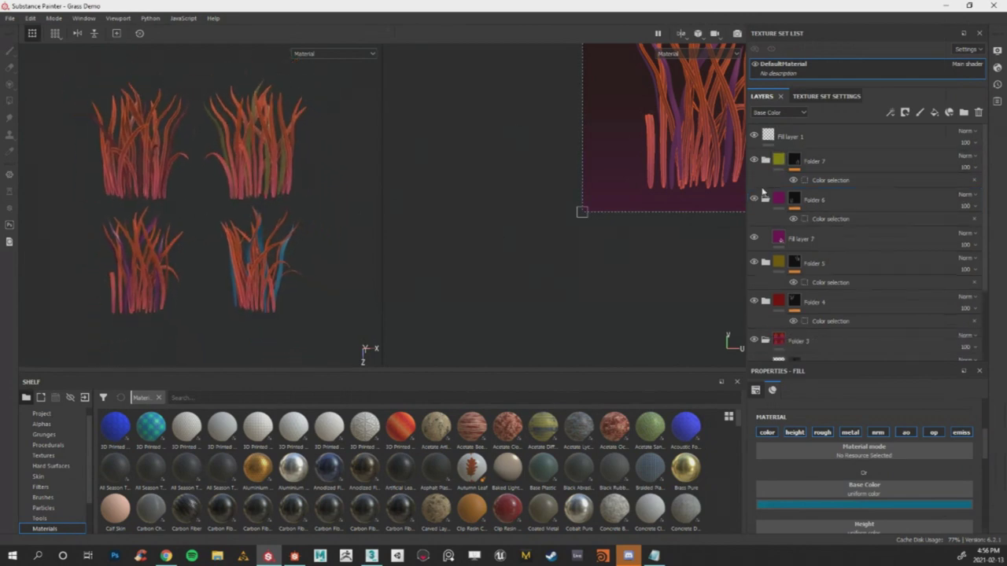
pyautogui.click(765, 199)
# Create a new folder above Folder 7 and move Folders 4, 5, 6 and 7 into it.
pyautogui.click(860, 168)
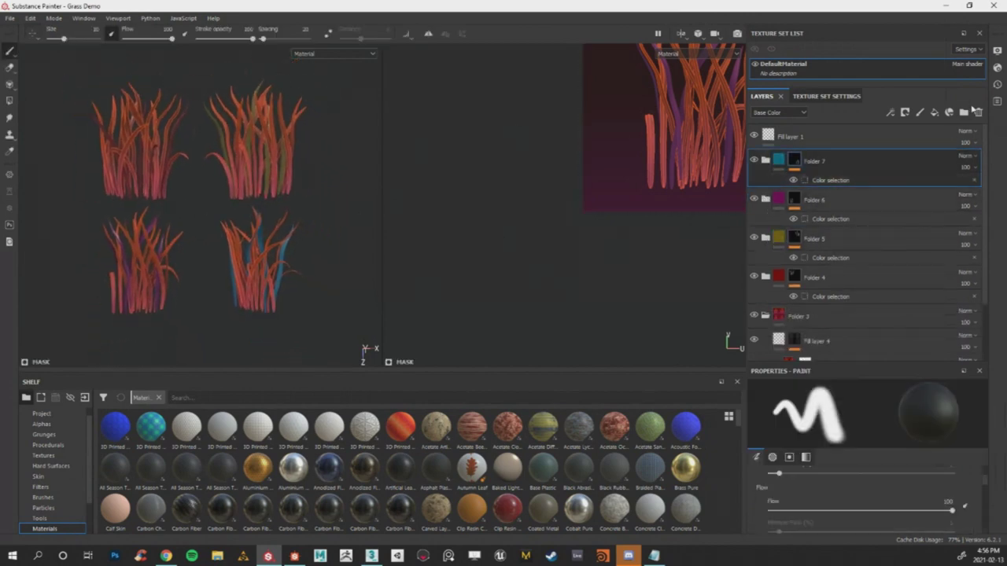
pyautogui.click(964, 111)
pyautogui.click(847, 184)
pyautogui.keyDown('ctrl'); pyautogui.click(895, 236); pyautogui.keyUp('ctrl')
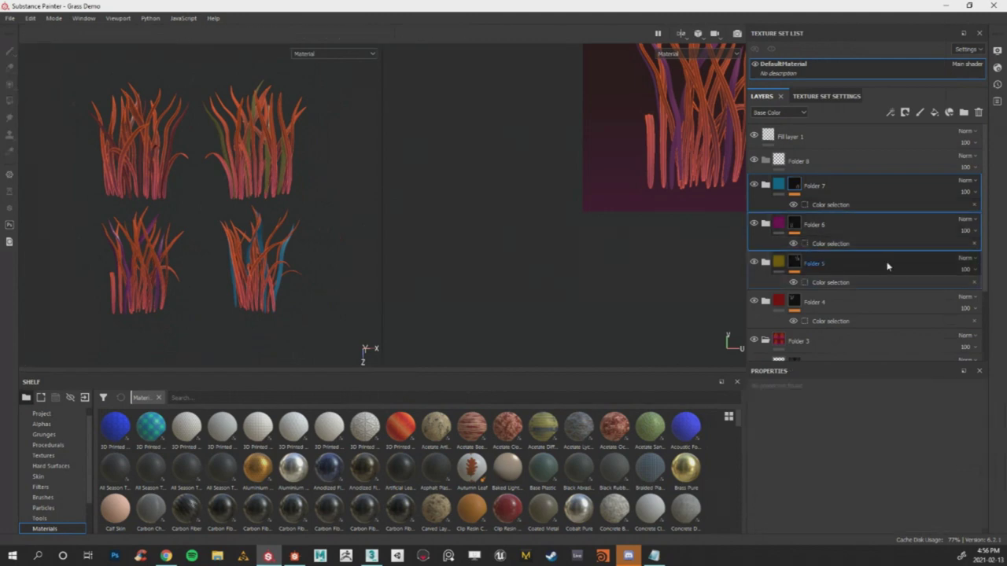
pyautogui.keyDown('ctrl'); pyautogui.click(888, 264); pyautogui.keyUp('ctrl')
pyautogui.keyDown('ctrl'); pyautogui.click(879, 301); pyautogui.keyUp('ctrl')
pyautogui.moveTo(830, 193); pyautogui.dragTo(764, 159)
# Toggle Folder 8's visibility and examine the color variations on the individual blades up close and from afar.
pyautogui.click(755, 161)
pyautogui.click(755, 160)
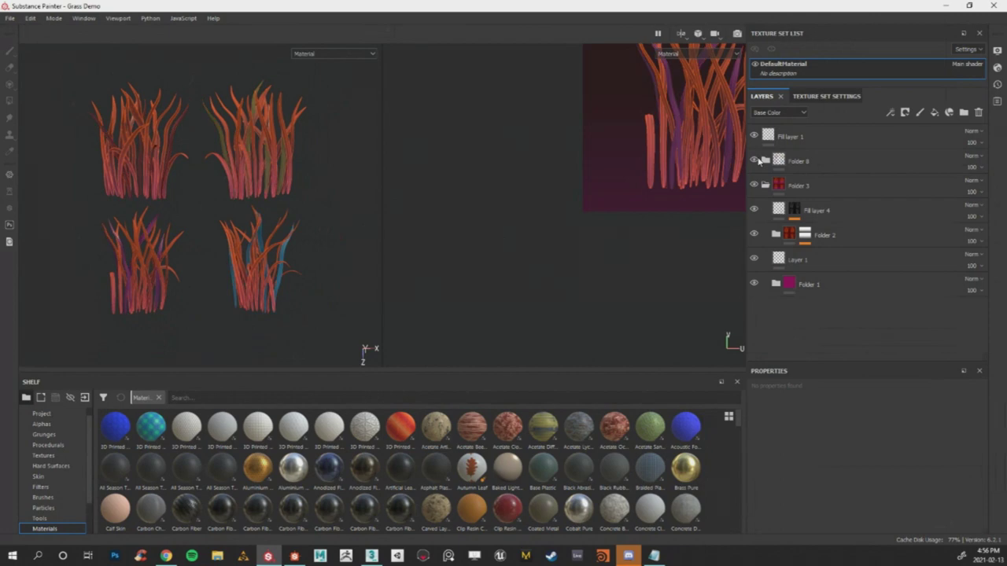
pyautogui.scroll(1, 273, 244)
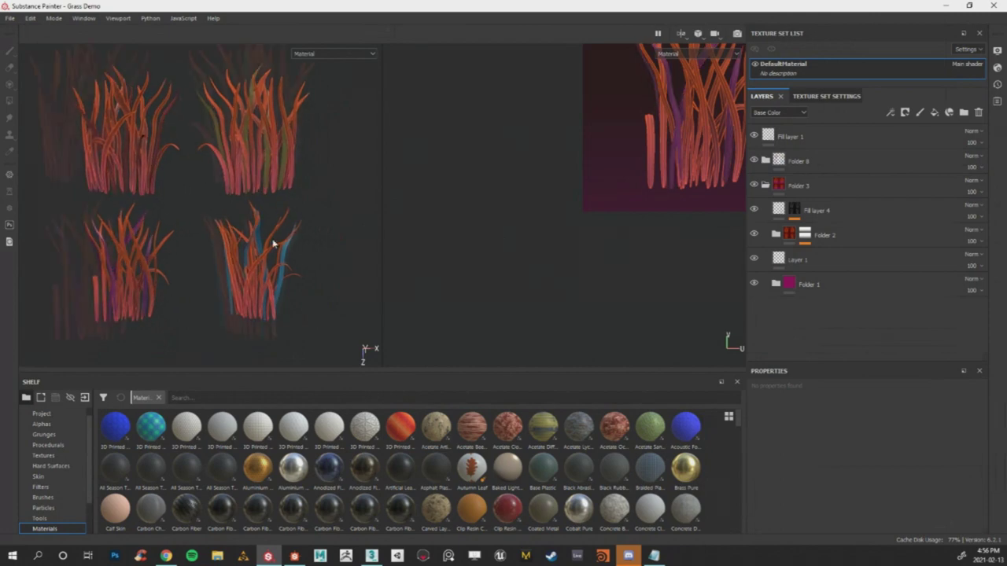
pyautogui.scroll(2, 273, 243)
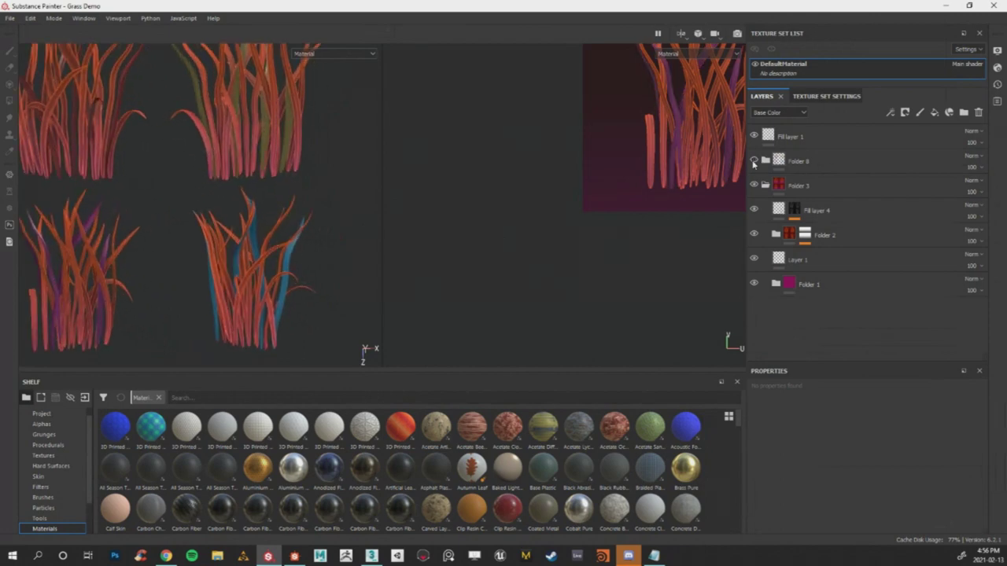
pyautogui.scroll(-2, 160, 205)
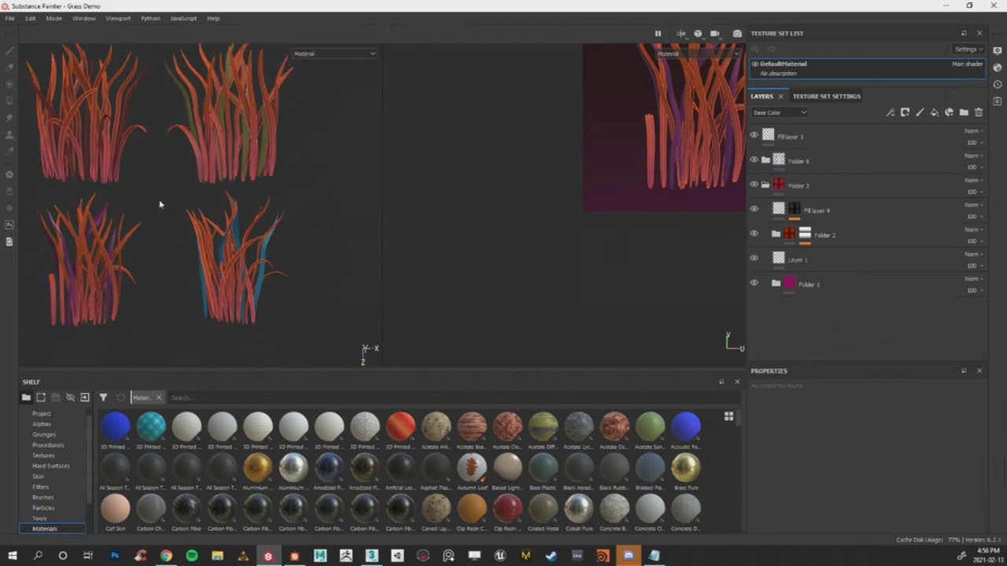
pyautogui.keyDown('alt'); pyautogui.moveTo(160, 204); pyautogui.dragTo(197, 281, button='right'); pyautogui.keyUp('alt')
pyautogui.keyDown('alt'); pyautogui.moveTo(197, 281); pyautogui.dragTo(240, 301, button='middle'); pyautogui.keyUp('alt')
pyautogui.keyDown('alt'); pyautogui.moveTo(240, 302); pyautogui.dragTo(314, 193, button='right'); pyautogui.keyUp('alt')
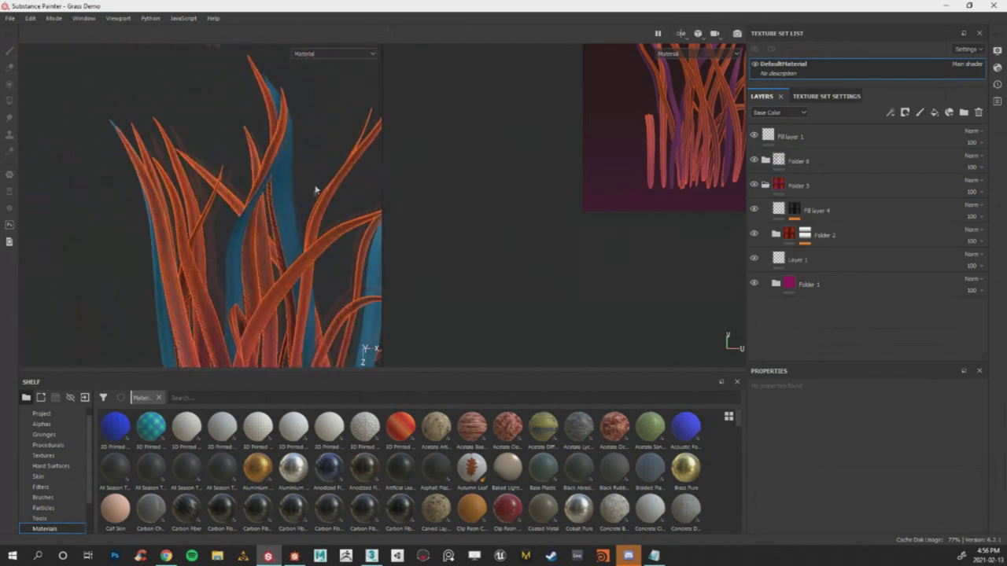
pyautogui.scroll(-6, 202, 168)
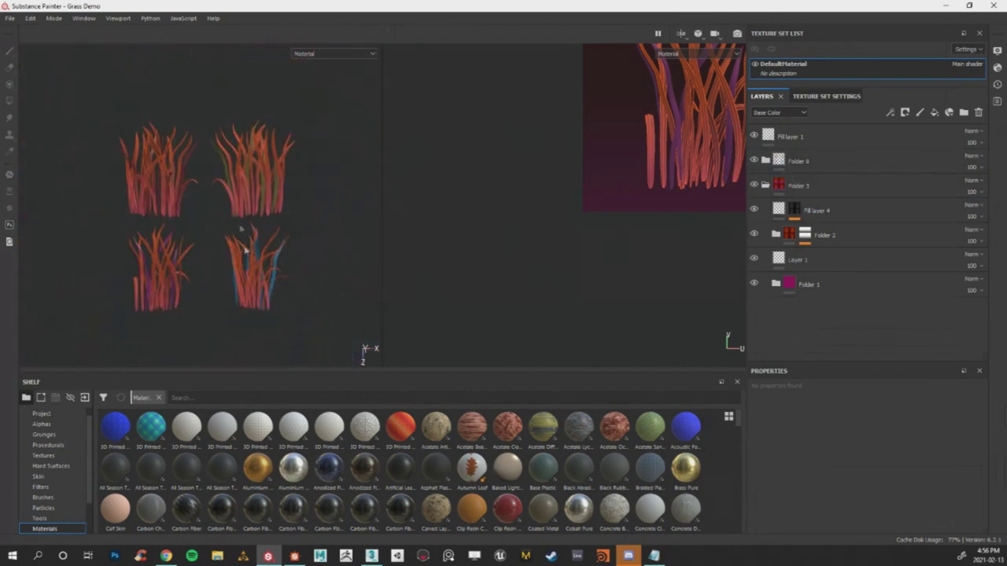
pyautogui.scroll(4, 242, 228)
pyautogui.scroll(-2, 241, 168)
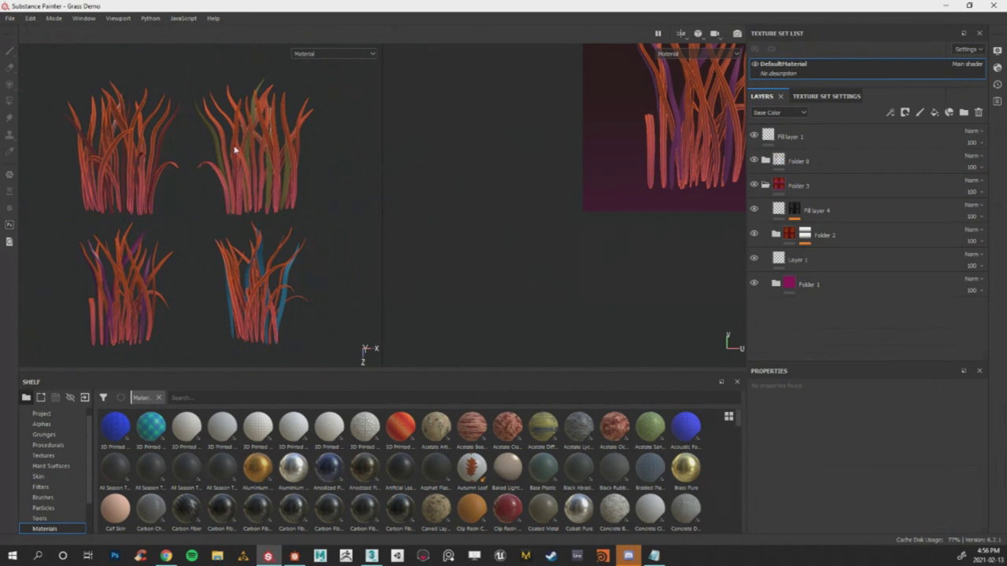
pyautogui.keyDown('alt'); pyautogui.moveTo(186, 178); pyautogui.dragTo(194, 169, button='middle'); pyautogui.keyUp('alt')
# Export the textures as 8-bit targa files with the Unreal Engine 4 (Packed) output template, and close the export dialog.
pyautogui.click(9, 18)
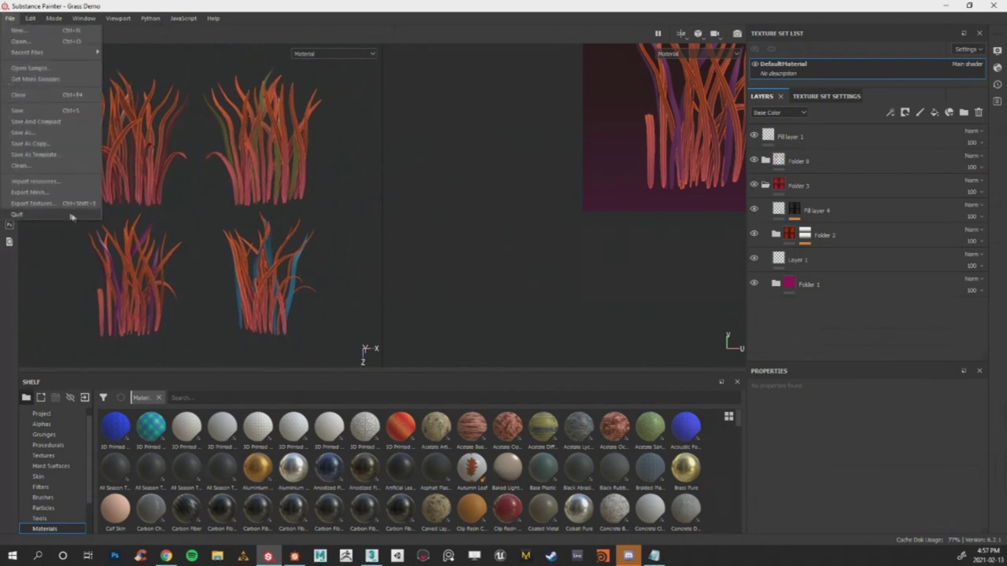
pyautogui.click(65, 205)
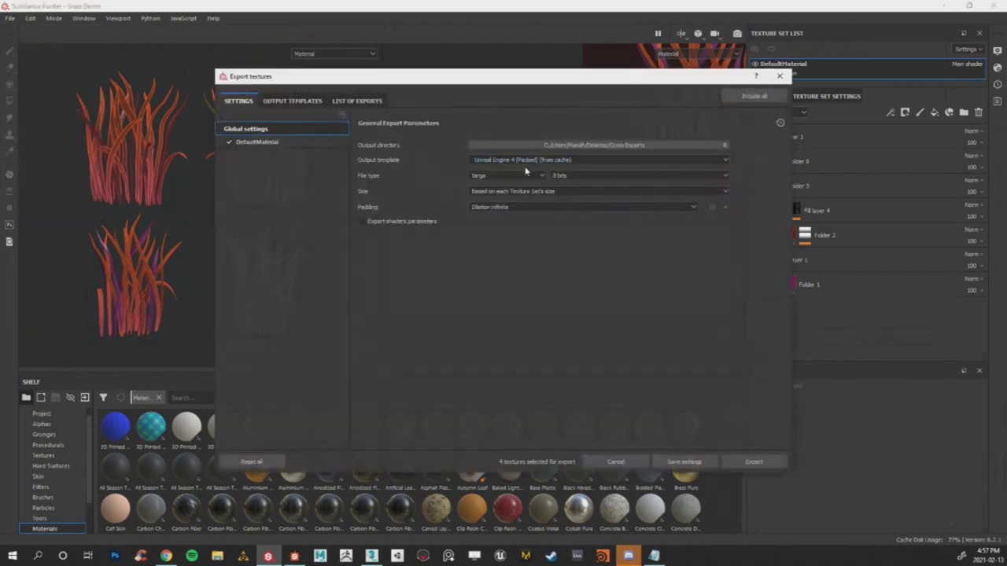
pyautogui.click(742, 462)
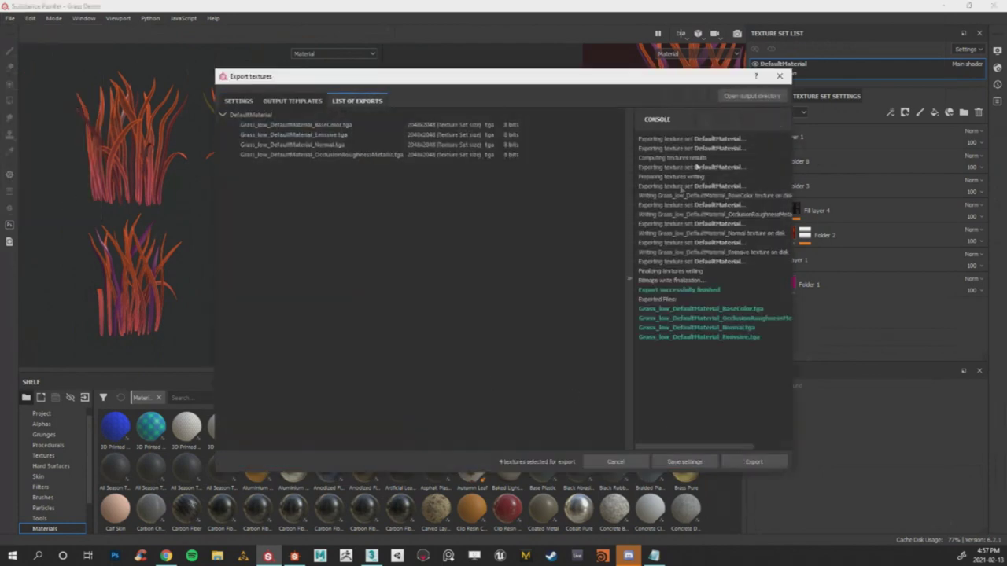
pyautogui.click(786, 77)
# Save the project and close Substance Painter.
pyautogui.click(9, 18)
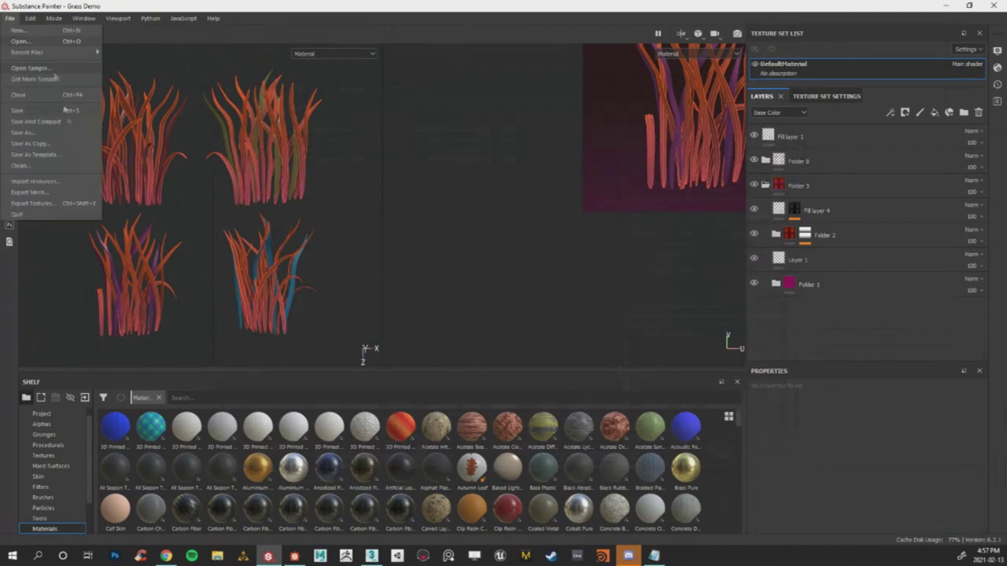
pyautogui.click(52, 113)
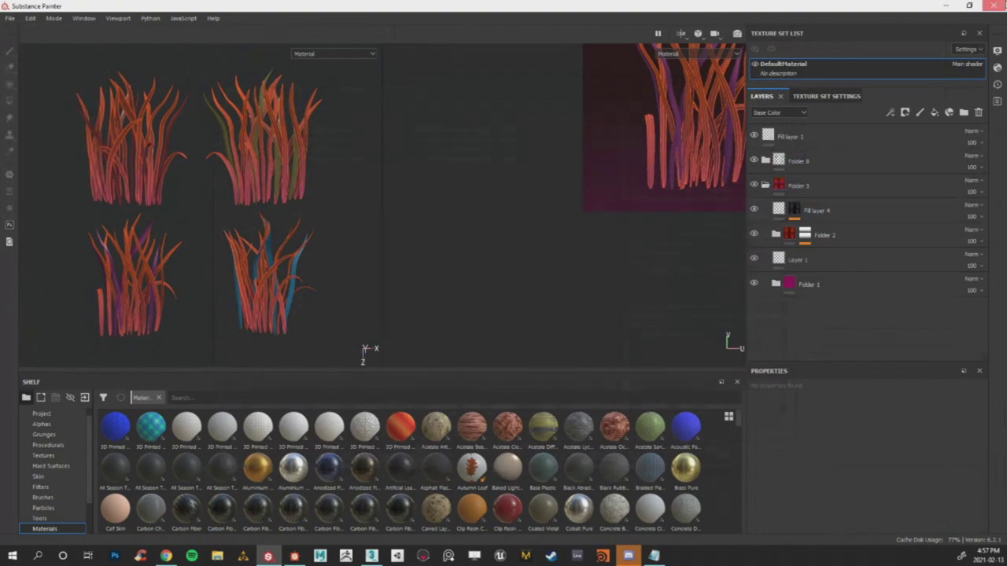
pyautogui.click(994, 5)
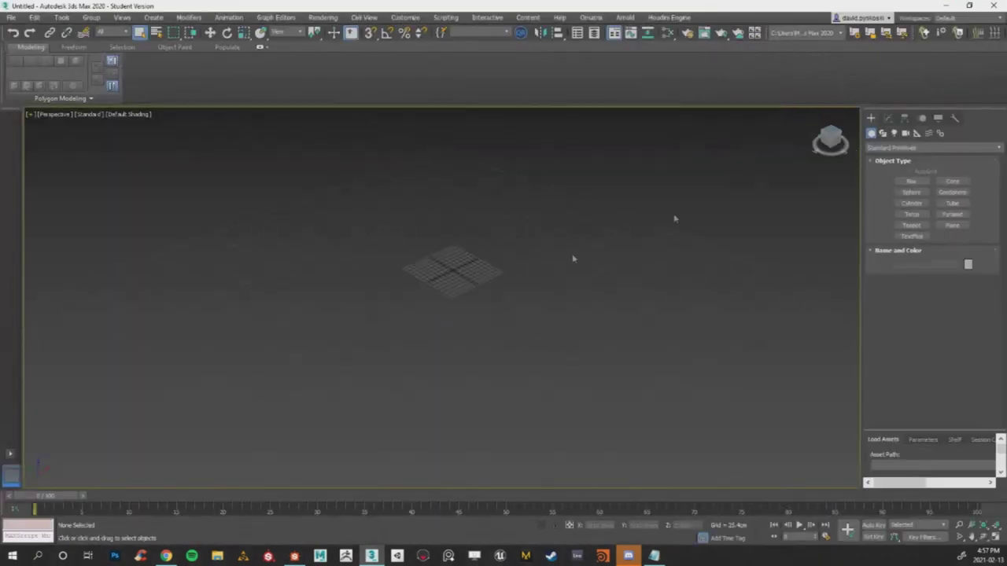
# Create a plane in the top view and set its length and width to 200 cm each.
pyautogui.click(831, 131)
pyautogui.scroll(8, 404, 267)
pyautogui.moveTo(480, 262); pyautogui.dragTo(474, 259, button='middle')
pyautogui.scroll(4, 473, 260)
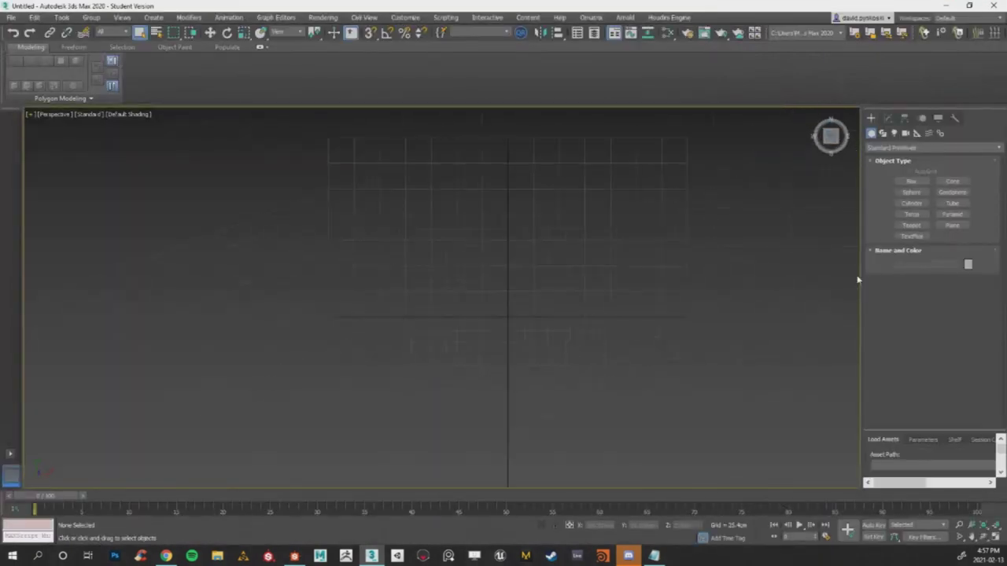
pyautogui.click(952, 226)
pyautogui.moveTo(425, 176); pyautogui.dragTo(668, 453)
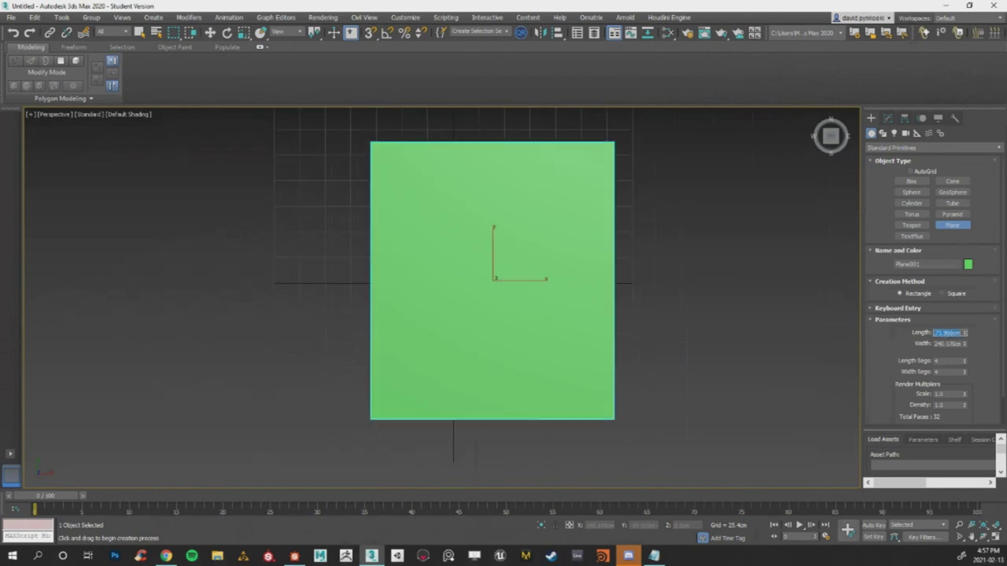
pyautogui.write('200')
pyautogui.press('Tab')
pyautogui.write('200')
pyautogui.press('Return')
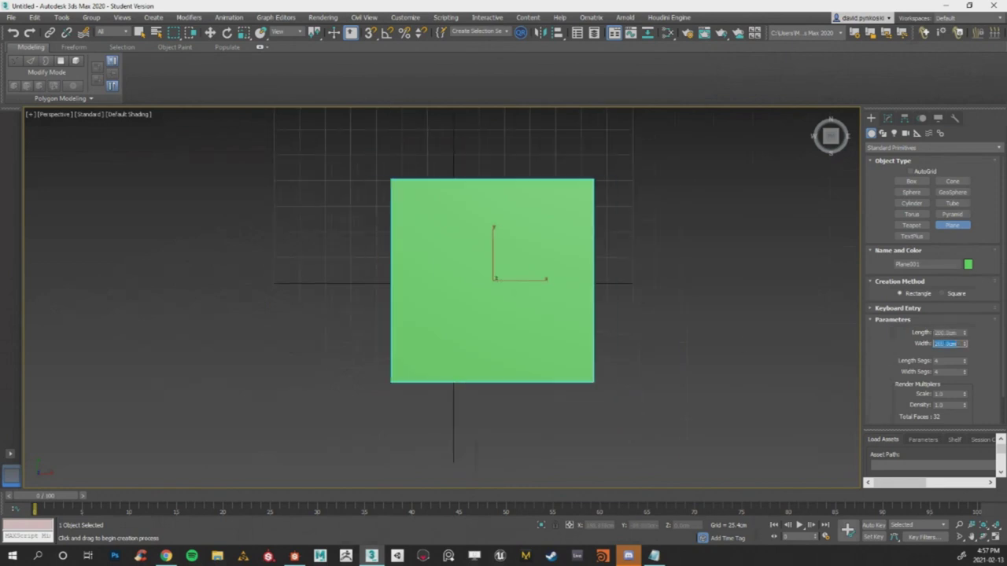
# Finish plane creation and convert the plane to an Editable Poly.
pyautogui.rightClick(475, 228)
pyautogui.scroll(2, 475, 228)
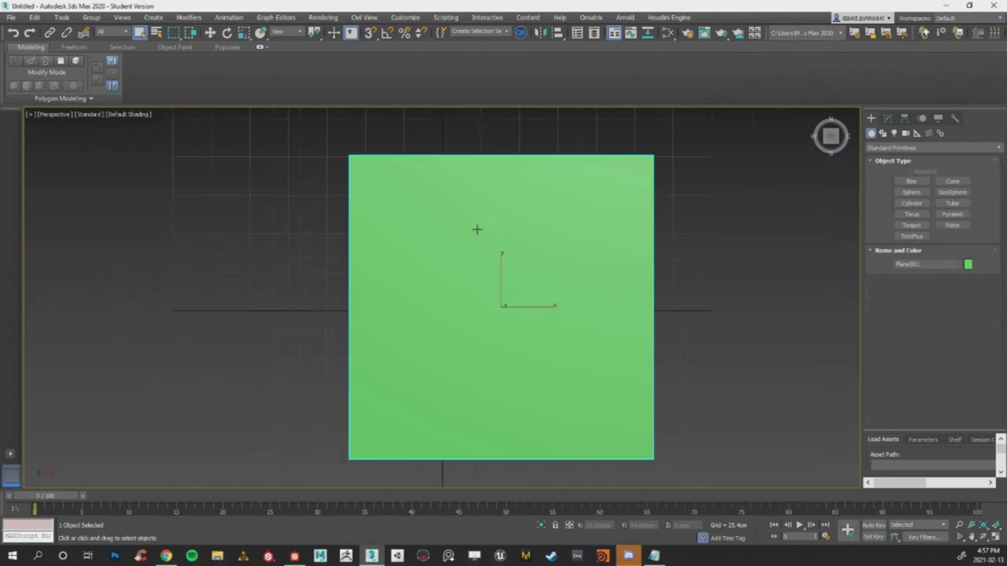
pyautogui.rightClick(477, 234)
pyautogui.moveTo(539, 336)
pyautogui.click(586, 339)
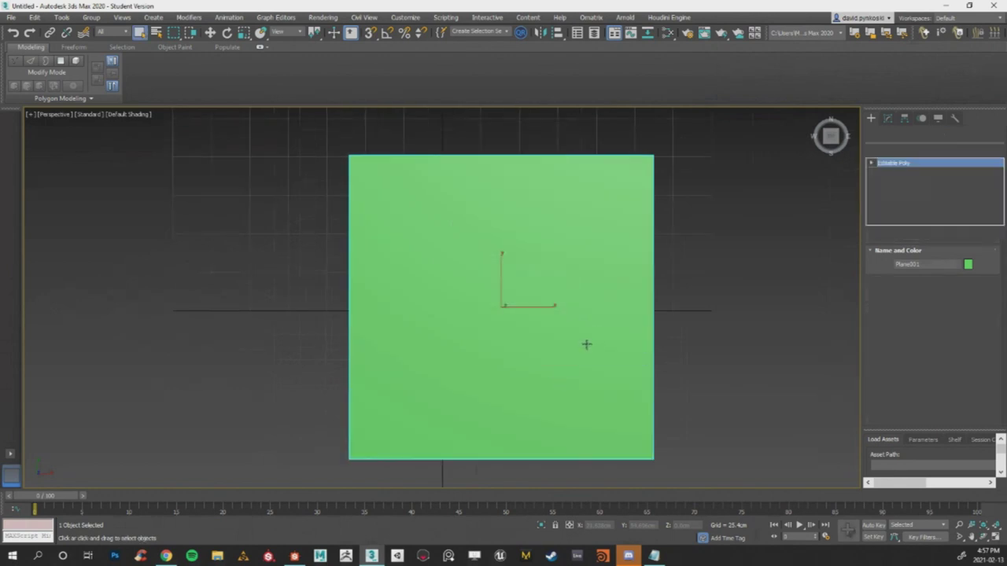
# Add a Standard material and a Bitmap map to the material graph in the Slate Material Editor.
pyautogui.press('m')
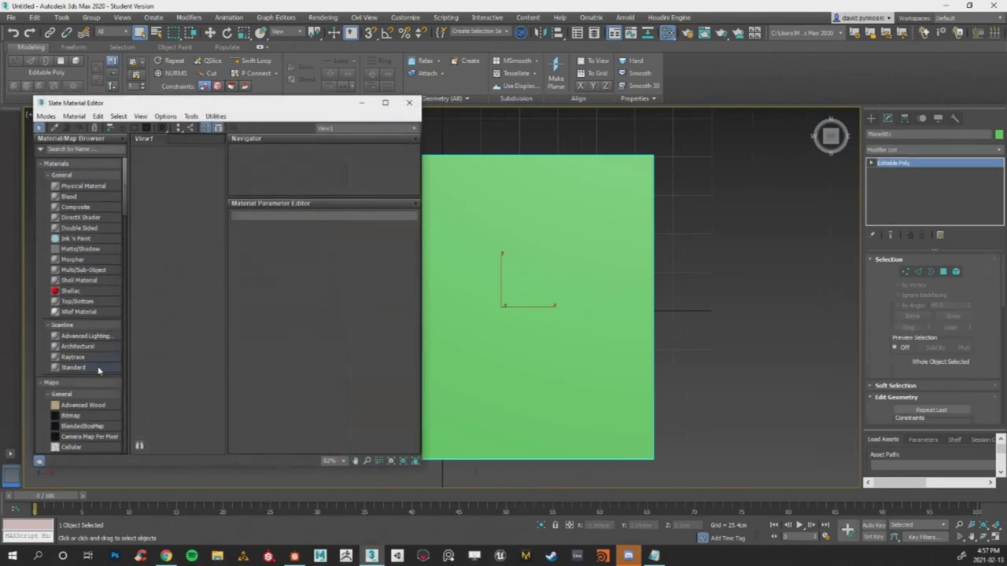
pyautogui.moveTo(172, 311); pyautogui.dragTo(172, 311)
pyautogui.moveTo(142, 212); pyautogui.dragTo(143, 211)
# Load the Grass_low_DefaultMaterial_BaseColor targa from the Grass Exports folder on the Desktop into the Bitmap map.
pyautogui.click(36, 114)
pyautogui.scroll(-5, 202, 140)
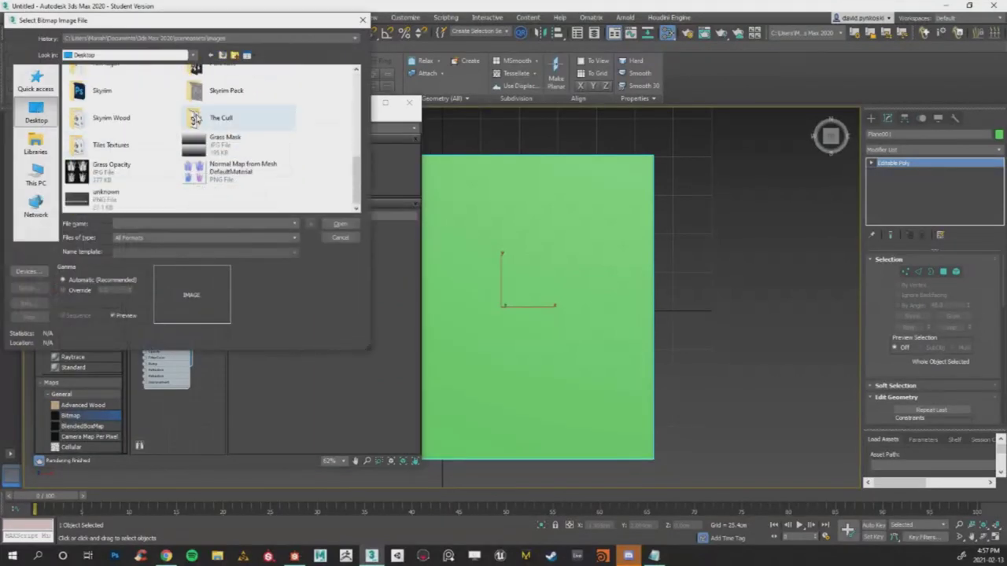
pyautogui.scroll(5, 189, 125)
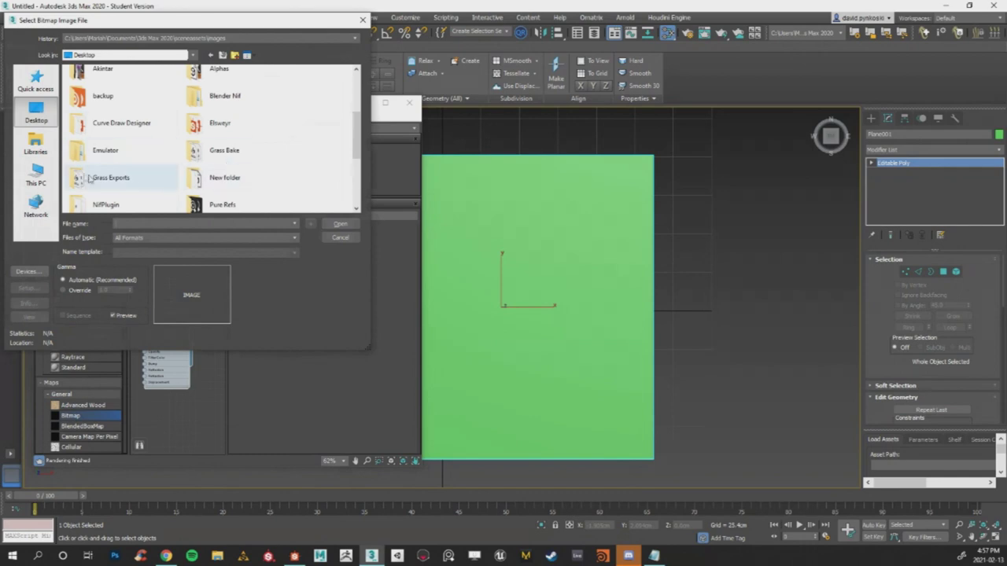
pyautogui.doubleClick(135, 180)
pyautogui.click(141, 104)
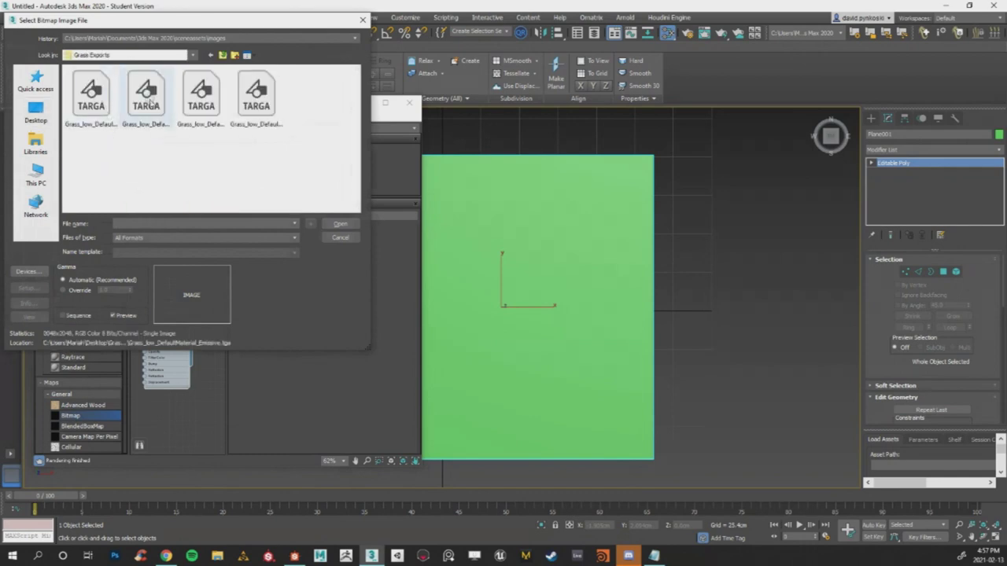
pyautogui.click(199, 109)
pyautogui.click(257, 110)
pyautogui.click(203, 102)
pyautogui.click(102, 95)
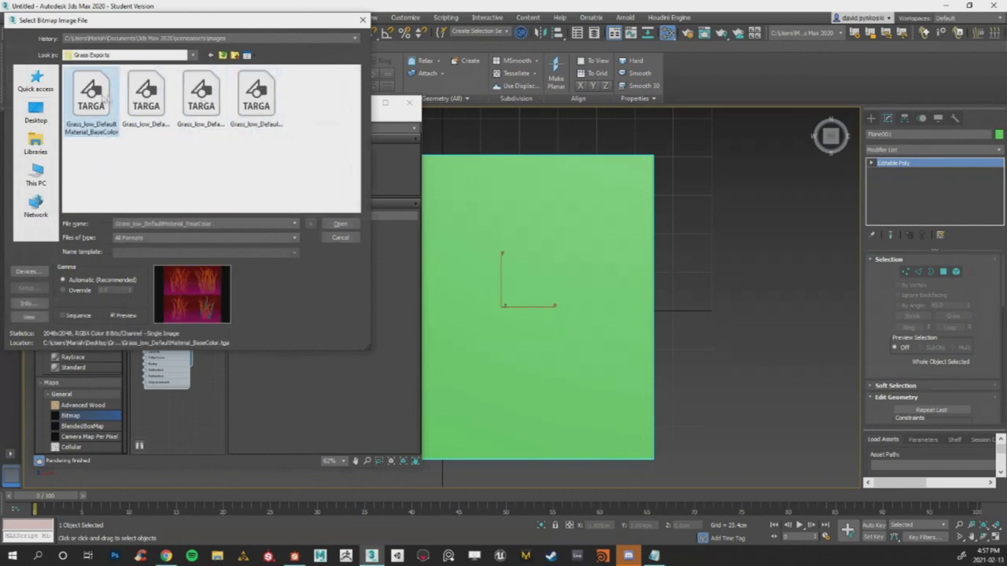
pyautogui.doubleClick(102, 95)
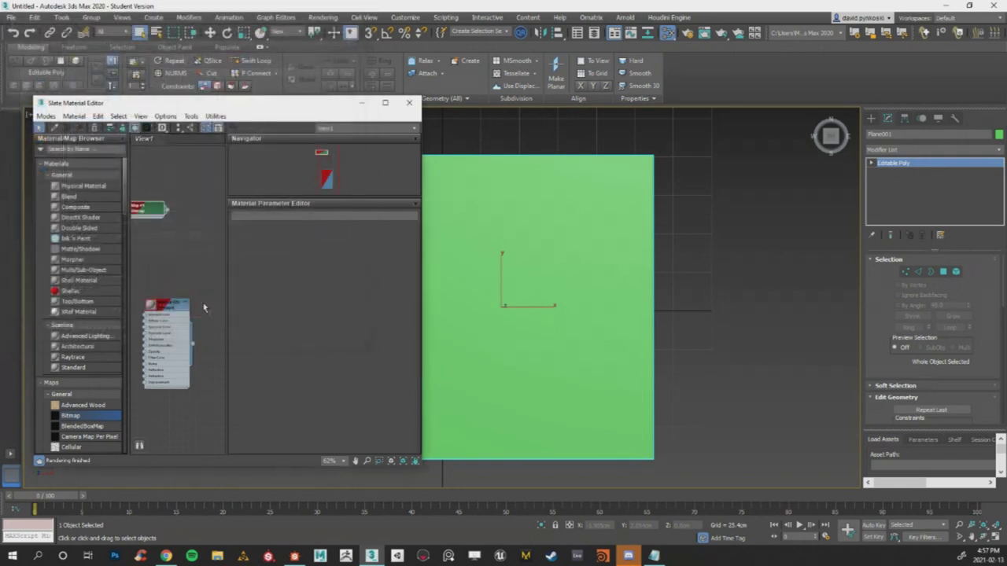
# Connect the bitmap to the Standard material's Diffuse Color, assign the material to the plane, and close the material editor.
pyautogui.scroll(-2, 203, 307)
pyautogui.moveTo(174, 313); pyautogui.dragTo(213, 217)
pyautogui.scroll(2, 204, 212)
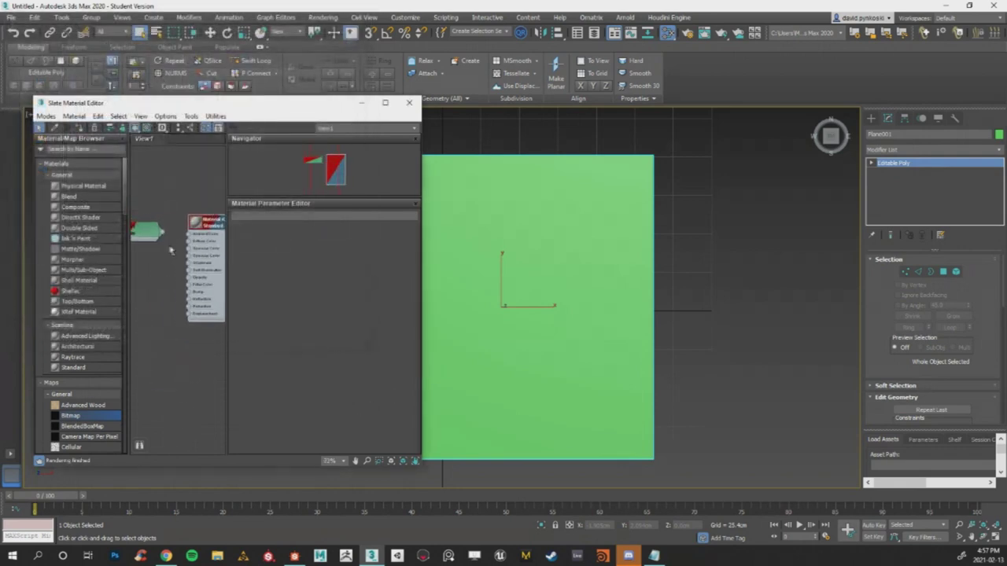
pyautogui.rightClick(220, 223)
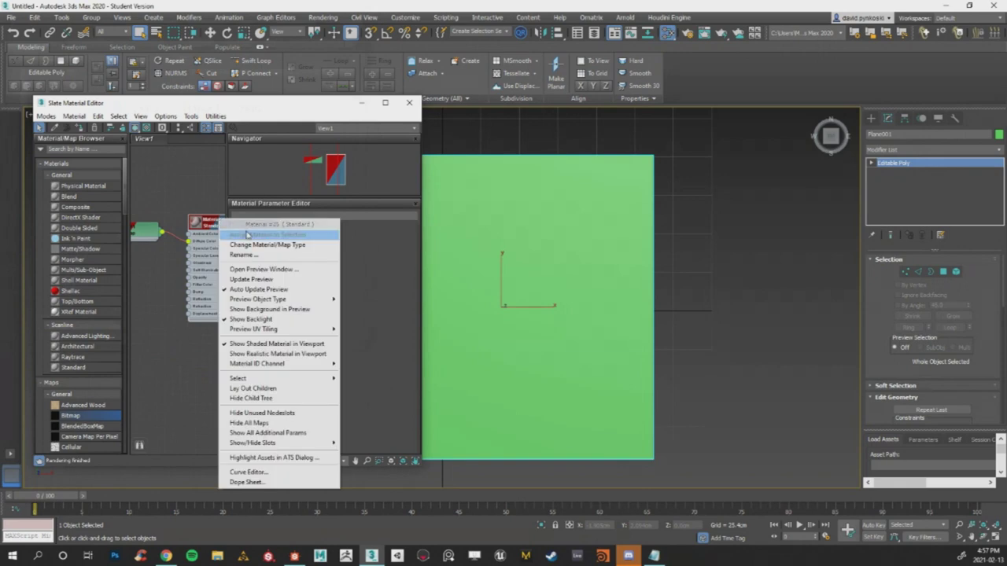
pyautogui.click(253, 234)
pyautogui.click(413, 103)
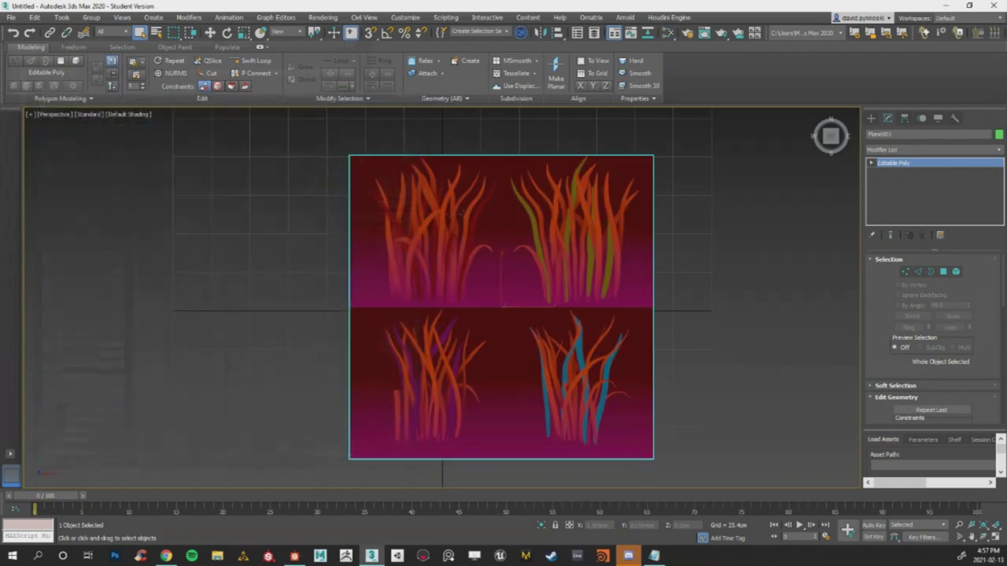
# Convert the textured plane to Editable Poly again and display edged faces in the viewport.
pyautogui.rightClick(533, 224)
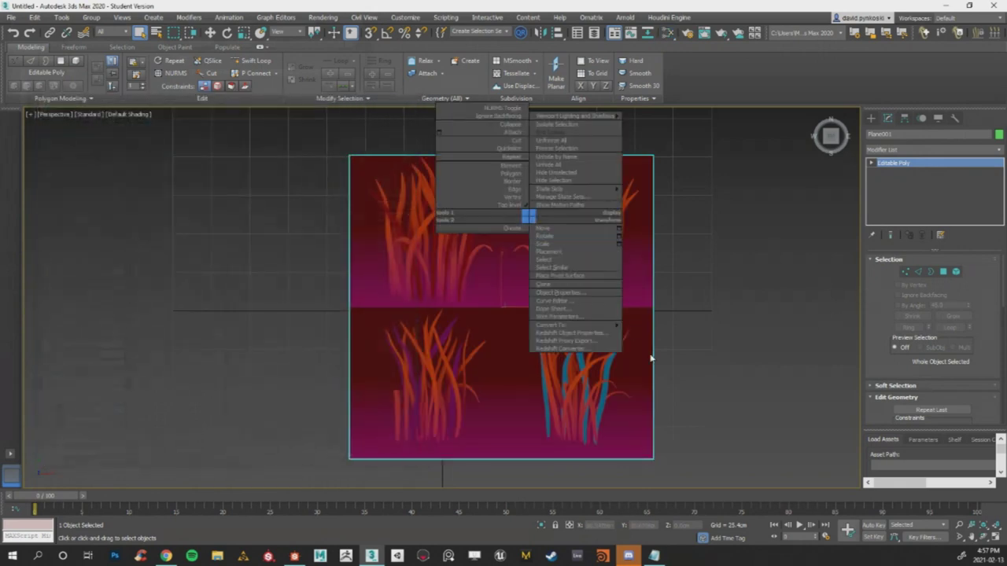
pyautogui.moveTo(607, 325)
pyautogui.click(648, 332)
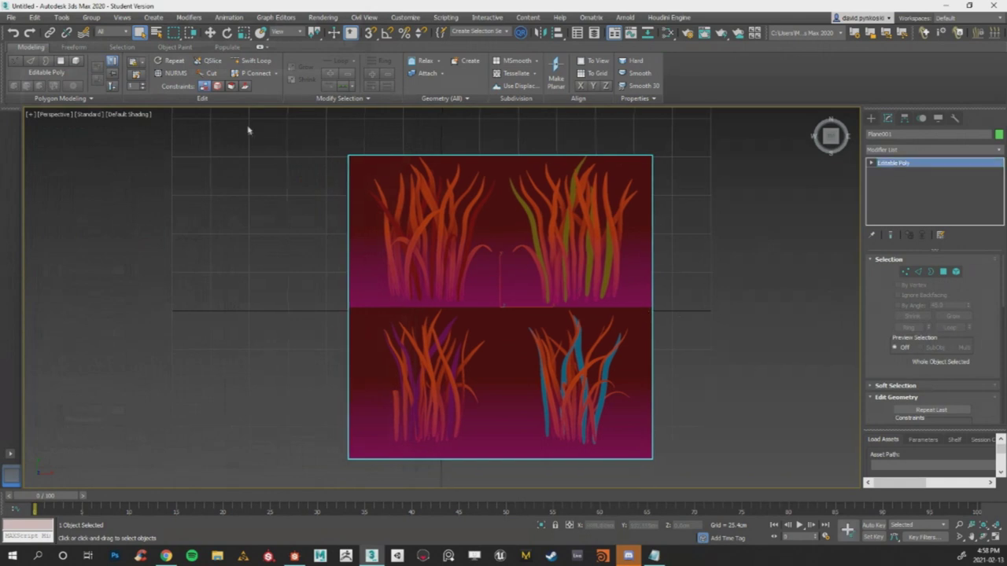
pyautogui.click(122, 116)
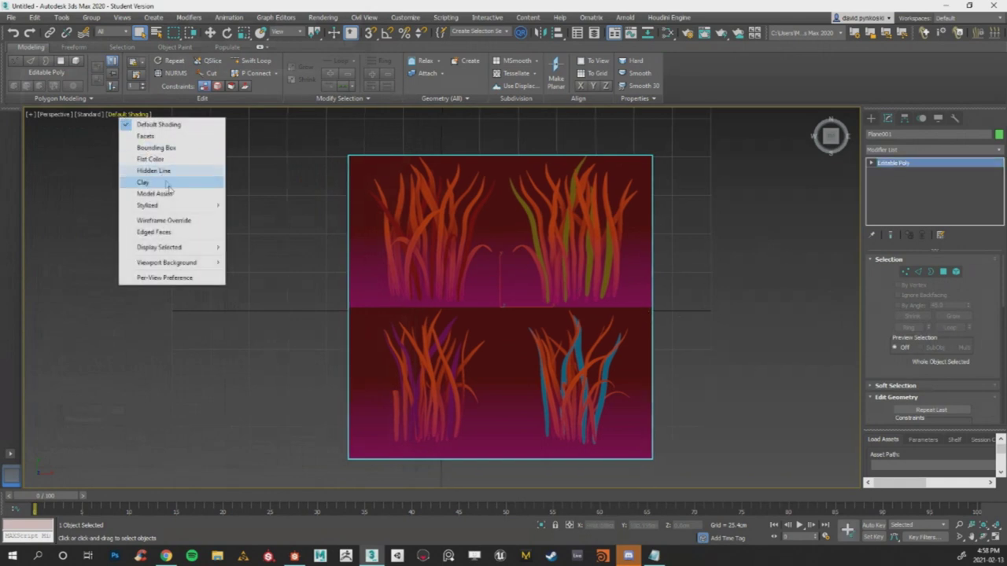
pyautogui.click(147, 229)
# Detach the four polygons of the plane's upper-left quarter as a separate object.
pyautogui.click(943, 271)
pyautogui.click(378, 264)
pyautogui.keyDown('ctrl'); pyautogui.click(424, 236); pyautogui.keyUp('ctrl')
pyautogui.keyDown('ctrl'); pyautogui.click(435, 186); pyautogui.keyUp('ctrl')
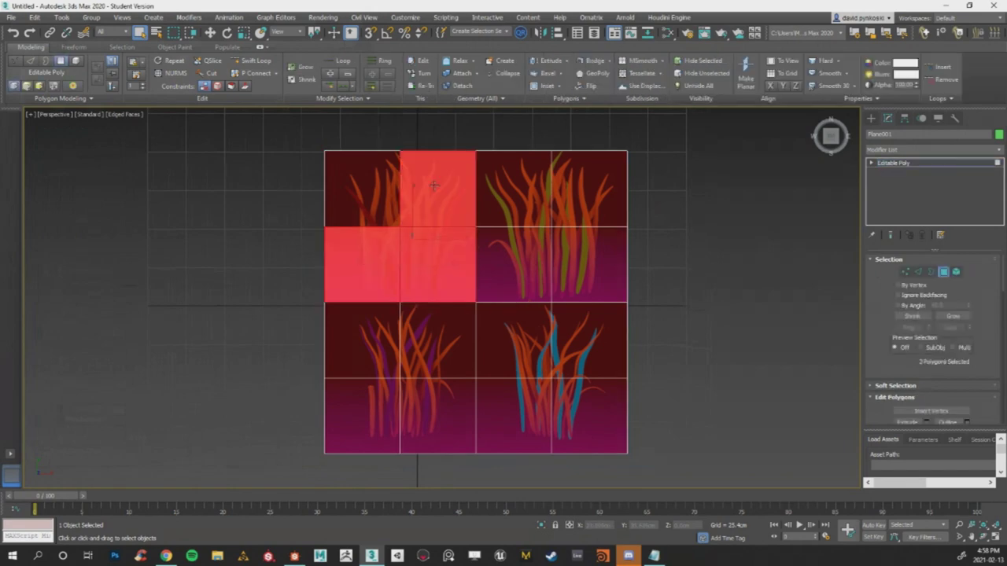
pyautogui.keyDown('ctrl'); pyautogui.click(372, 178); pyautogui.keyUp('ctrl')
pyautogui.scroll(-5, 942, 376)
pyautogui.scroll(-4, 944, 386)
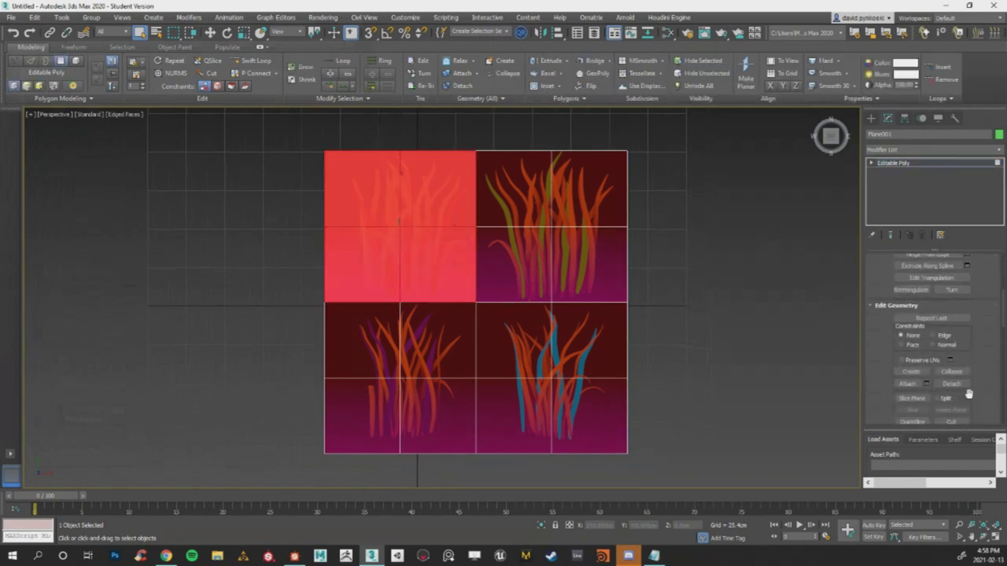
pyautogui.click(951, 367)
pyautogui.click(527, 280)
# Detach the four polygons of the upper-right quarter with the yellow-green blades as a separate object.
pyautogui.click(513, 192)
pyautogui.keyDown('ctrl'); pyautogui.click(505, 256); pyautogui.keyUp('ctrl')
pyautogui.keyDown('ctrl'); pyautogui.click(584, 258); pyautogui.keyUp('ctrl')
pyautogui.keyDown('ctrl'); pyautogui.click(568, 172); pyautogui.keyUp('ctrl')
pyautogui.click(951, 367)
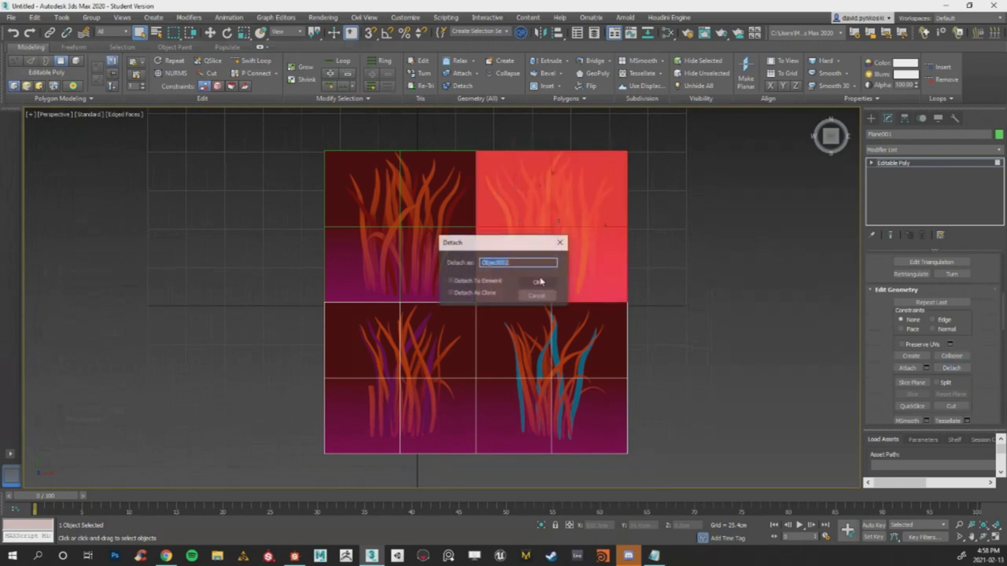
pyautogui.click(527, 281)
# Detach the four polygons of the lower-right quarter with the blue blades as a separate object.
pyautogui.click(513, 340)
pyautogui.click(515, 413)
pyautogui.keyDown('ctrl'); pyautogui.click(580, 423); pyautogui.keyUp('ctrl')
pyautogui.keyDown('ctrl'); pyautogui.click(588, 340); pyautogui.keyUp('ctrl')
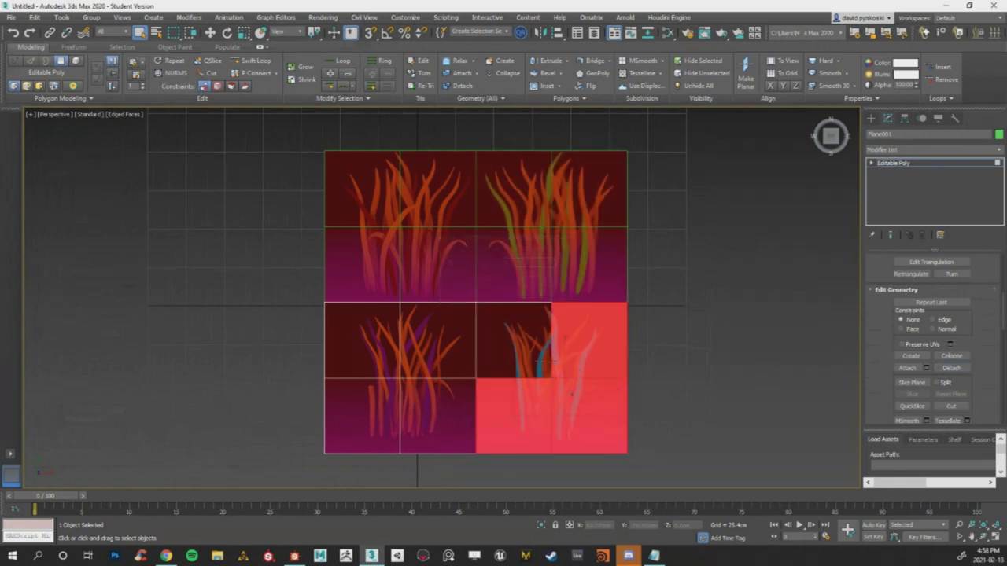
pyautogui.keyDown('ctrl'); pyautogui.click(513, 340); pyautogui.keyUp('ctrl')
pyautogui.click(951, 367)
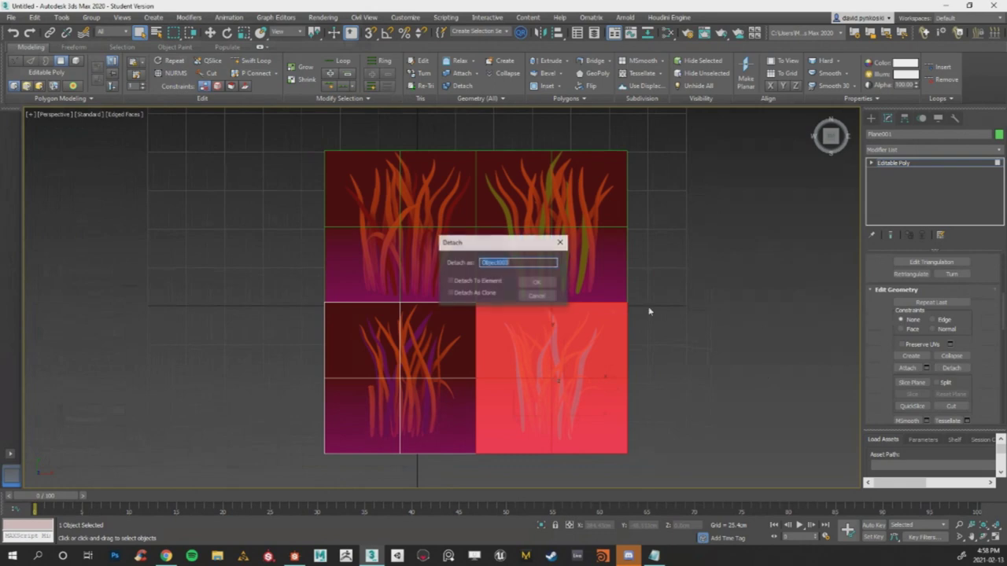
pyautogui.click(528, 282)
# Leave polygon editing, select all four grass cards and convert them to Editable Poly.
pyautogui.keyDown('alt'); pyautogui.moveTo(550, 283); pyautogui.dragTo(661, 213, button='middle'); pyautogui.keyUp('alt')
pyautogui.moveTo(176, 162); pyautogui.dragTo(753, 508)
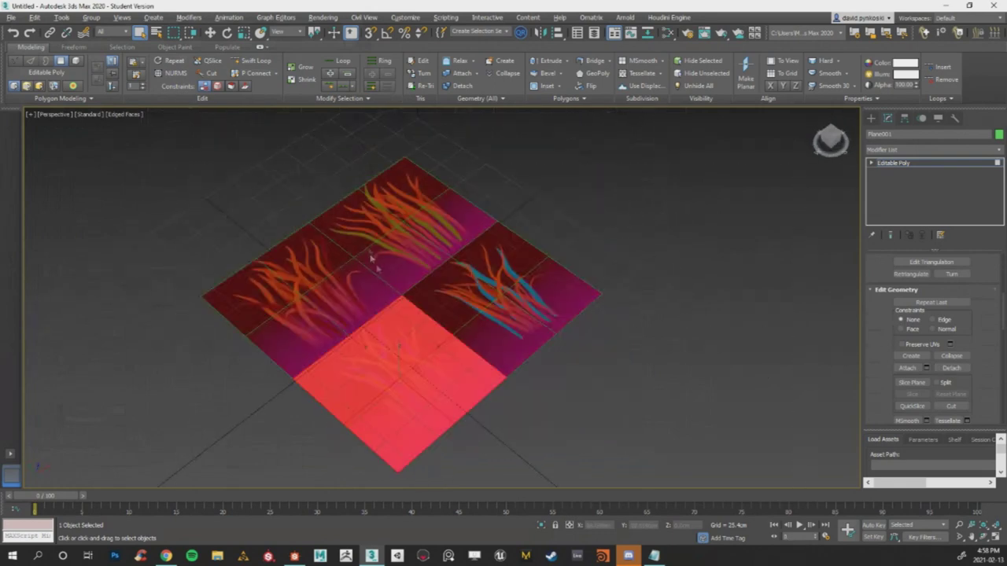
pyautogui.rightClick(365, 244)
pyautogui.moveTo(434, 354)
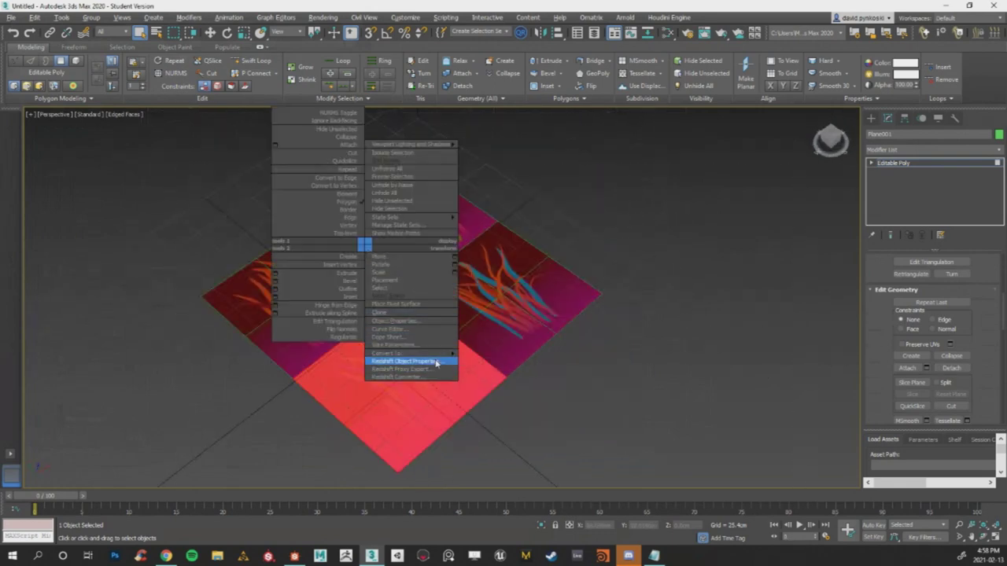
pyautogui.click(462, 361)
pyautogui.click(708, 407)
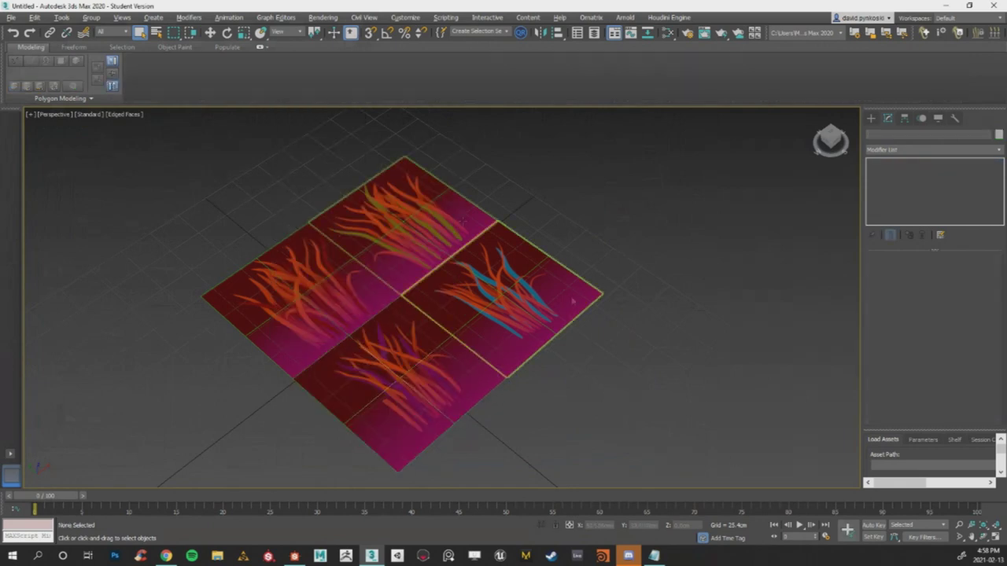
pyautogui.moveTo(192, 137); pyautogui.dragTo(791, 460)
pyautogui.rightClick(393, 221)
pyautogui.moveTo(461, 326)
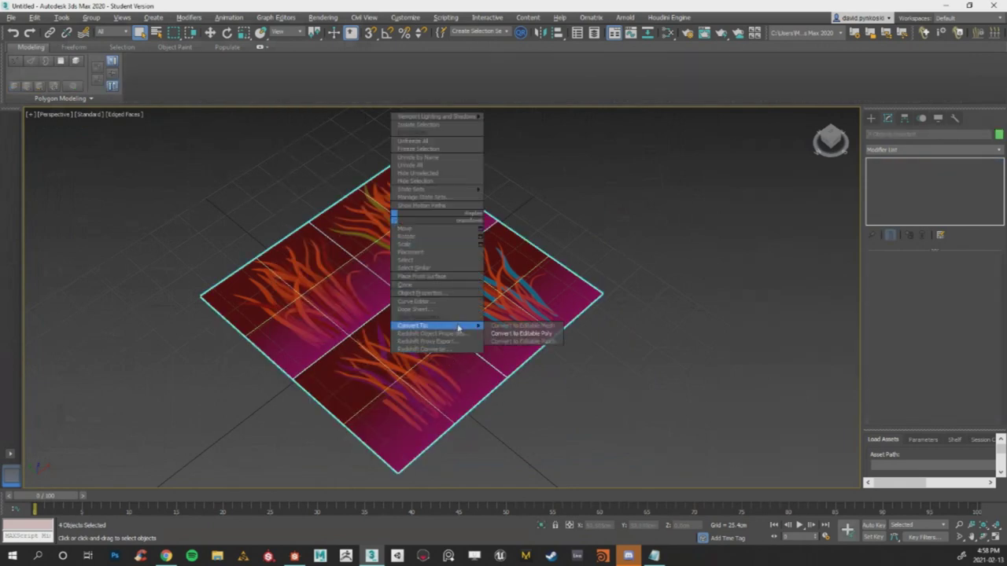
pyautogui.click(489, 333)
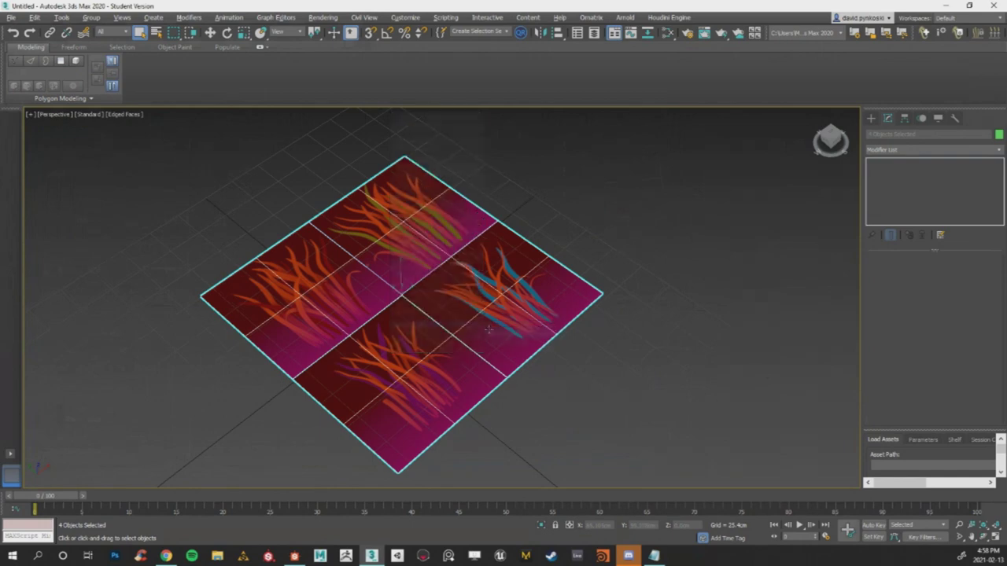
# Select all four grass cards and center each card's pivot to its object using Affect Pivot Only.
pyautogui.moveTo(616, 308); pyautogui.dragTo(509, 236, button='middle')
pyautogui.scroll(3, 509, 236)
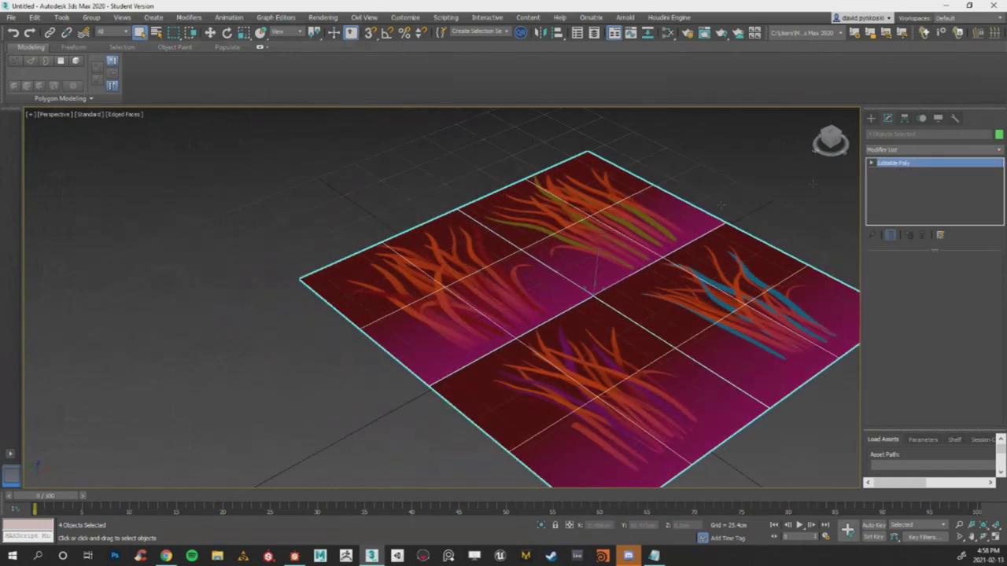
pyautogui.click(497, 275)
pyautogui.hotkey('ctrl', 'a')
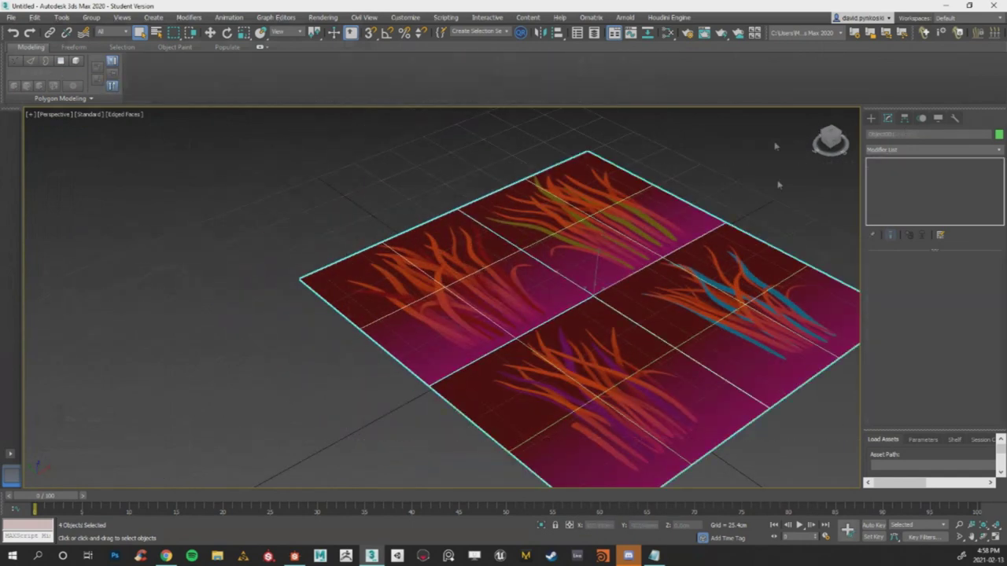
pyautogui.click(905, 118)
pyautogui.click(932, 191)
pyautogui.click(931, 246)
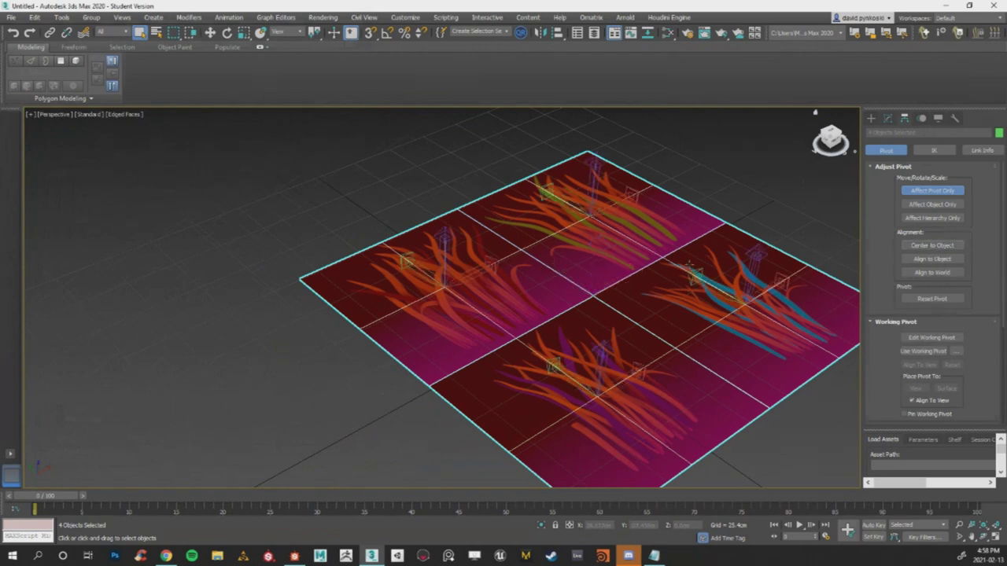
# Convert the four grass cards with their centered pivots to Editable Poly.
pyautogui.moveTo(667, 254); pyautogui.dragTo(633, 241, button='middle')
pyautogui.rightClick(580, 231)
pyautogui.moveTo(658, 340)
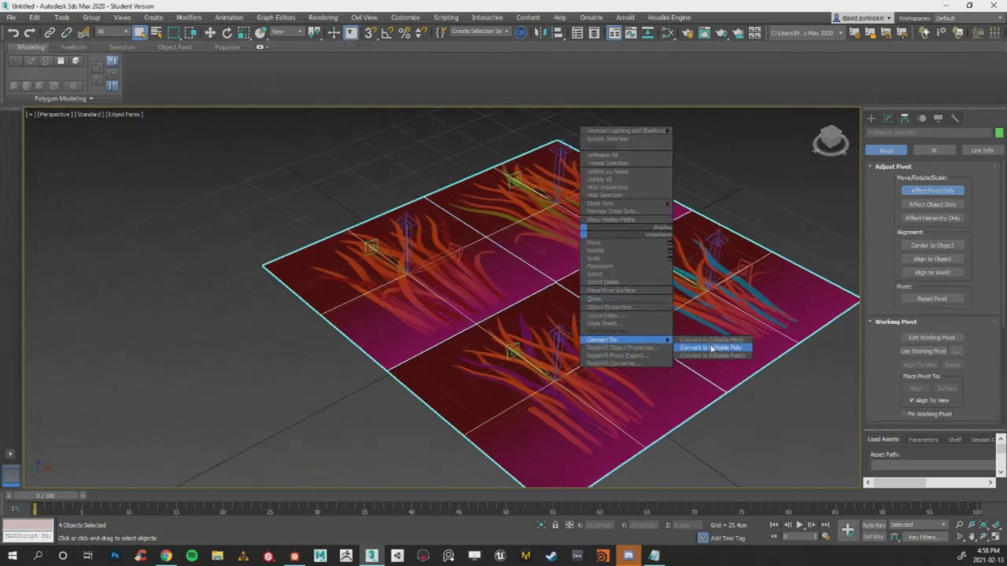
pyautogui.click(695, 346)
pyautogui.press('e')
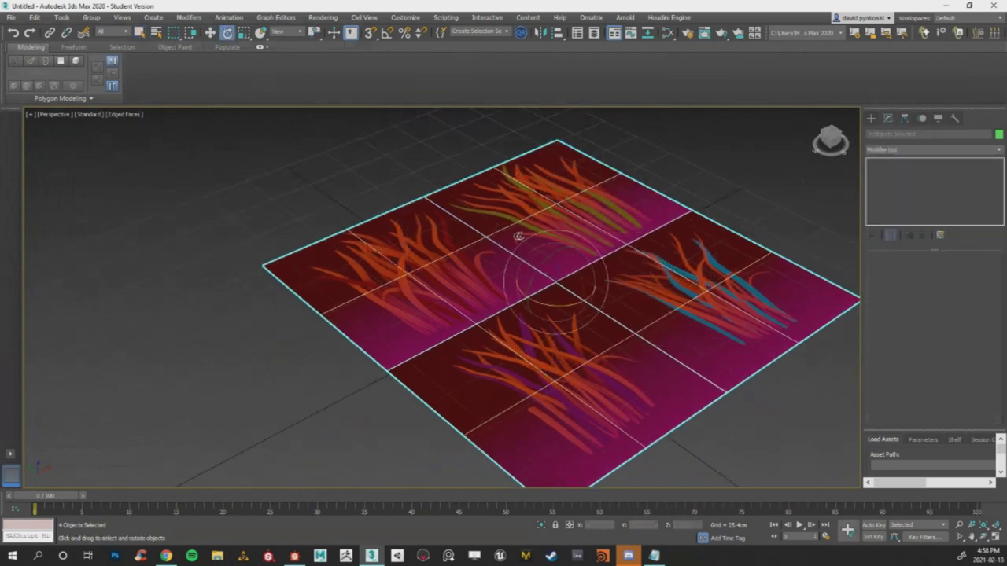
pyautogui.moveTo(569, 265); pyautogui.dragTo(575, 116)
pyautogui.rightClick(575, 116)
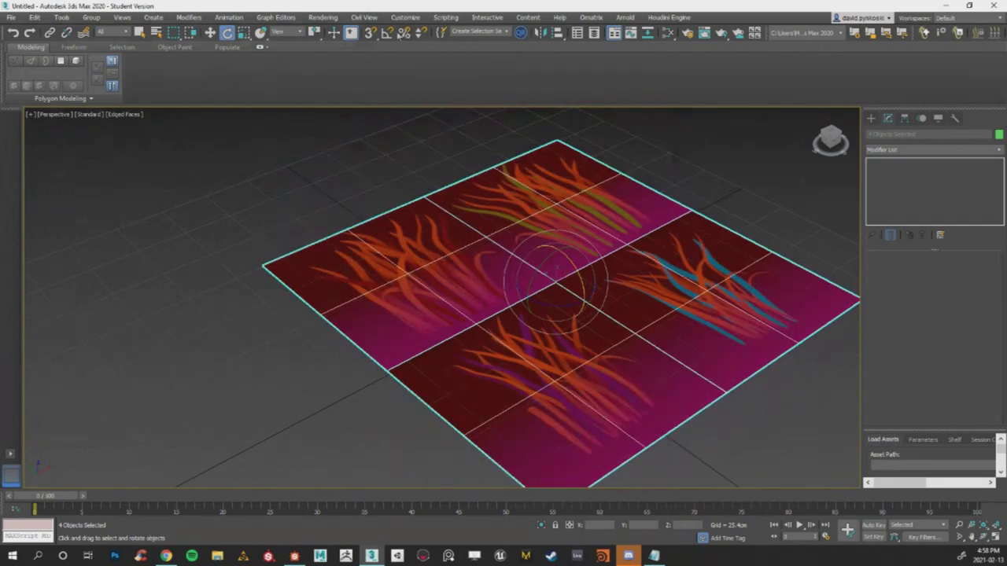
# Stand the four grass cards upright by rotating each one 90 degrees about the X axis.
pyautogui.keyDown('alt'); pyautogui.moveTo(587, 268); pyautogui.dragTo(453, 193, button='middle'); pyautogui.keyUp('alt')
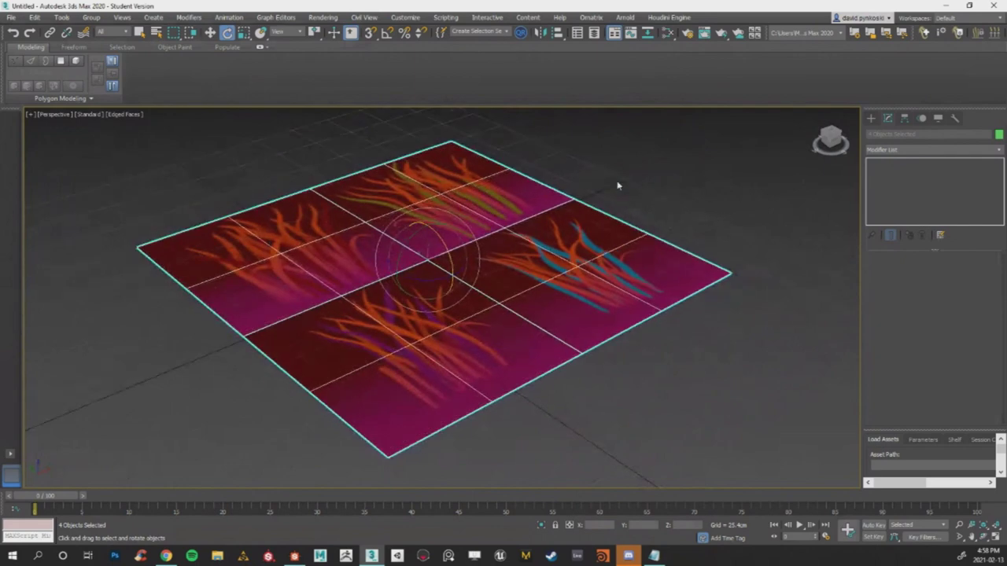
pyautogui.click(616, 184)
pyautogui.click(480, 184)
pyautogui.click(481, 183)
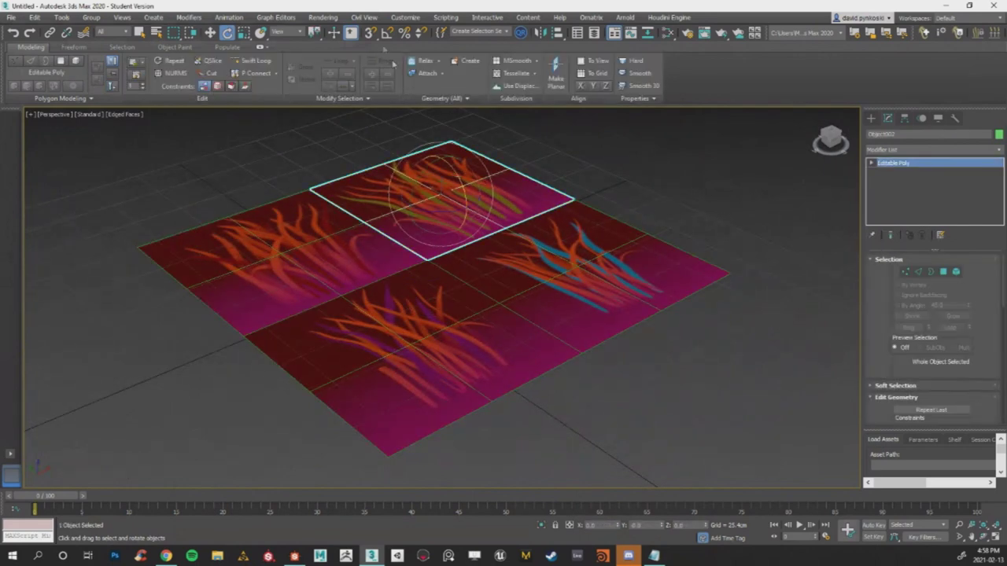
pyautogui.moveTo(450, 178); pyautogui.dragTo(477, 210)
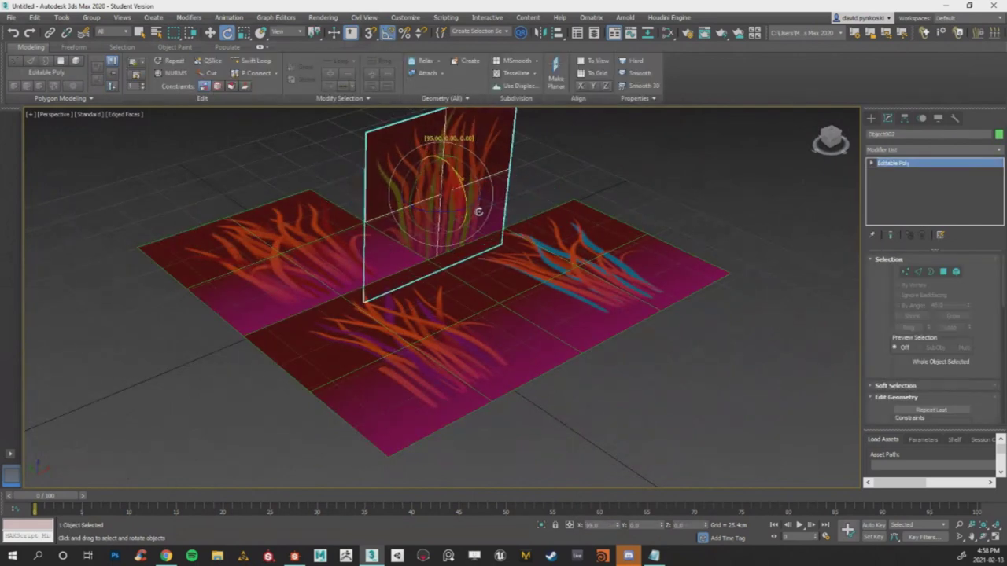
pyautogui.click(553, 215)
pyautogui.moveTo(595, 243); pyautogui.dragTo(611, 286)
pyautogui.click(428, 292)
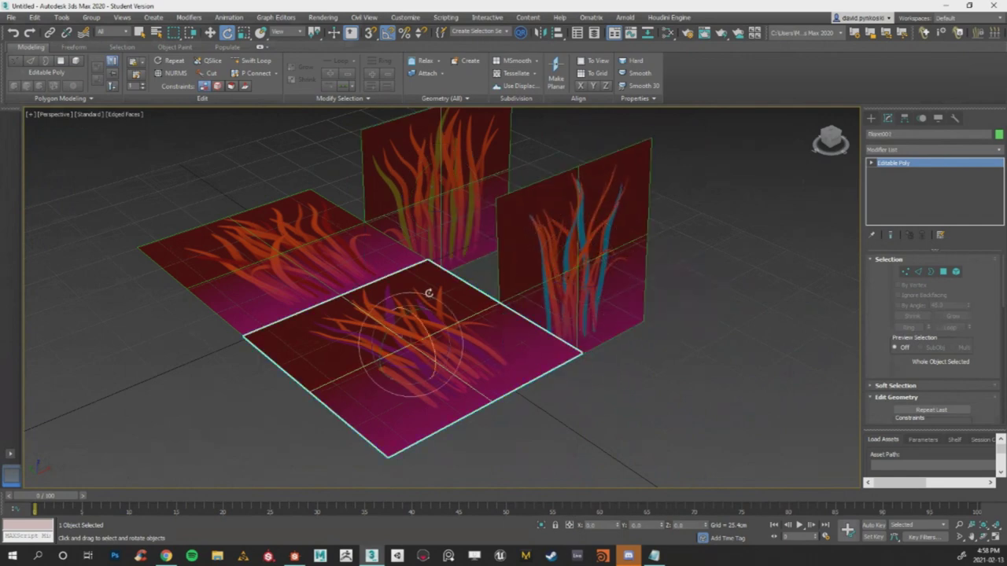
pyautogui.moveTo(423, 323); pyautogui.dragTo(447, 361)
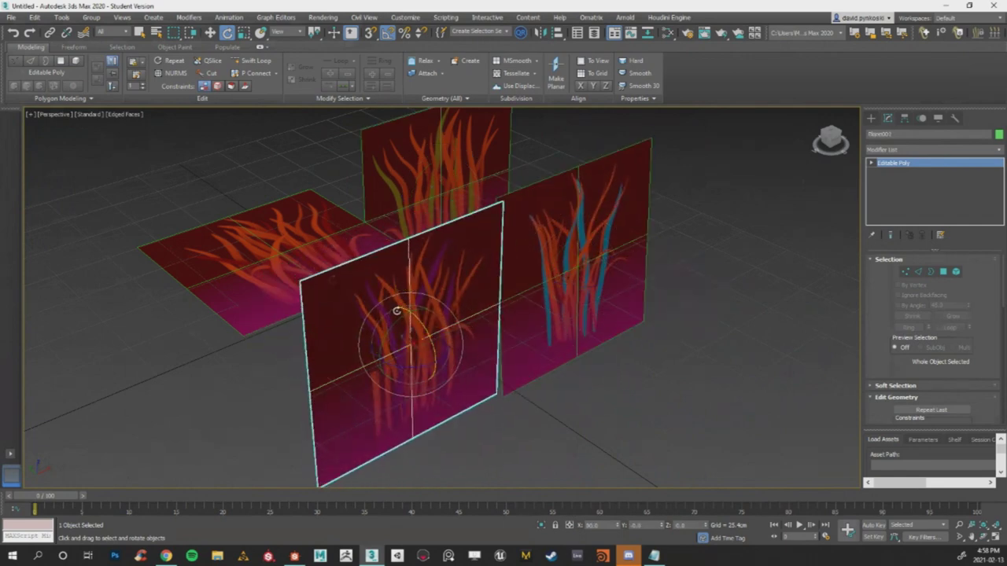
pyautogui.click(292, 236)
pyautogui.moveTo(293, 239); pyautogui.dragTo(314, 281)
# Select all four upright cards and set their X and Y positions to 0 so they share one center.
pyautogui.scroll(-8, 440, 311)
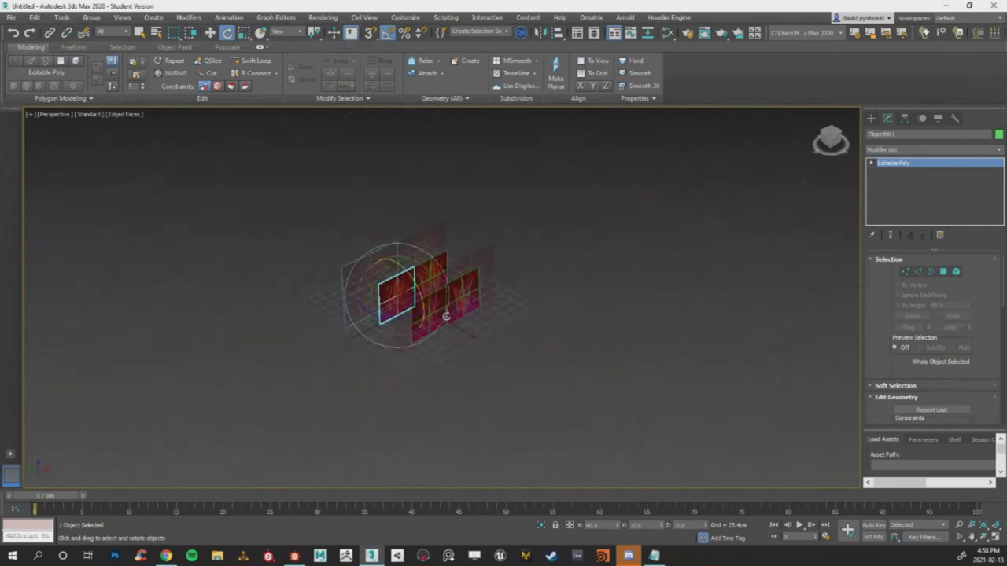
pyautogui.scroll(4, 440, 312)
pyautogui.moveTo(265, 175); pyautogui.dragTo(776, 457)
pyautogui.click(887, 118)
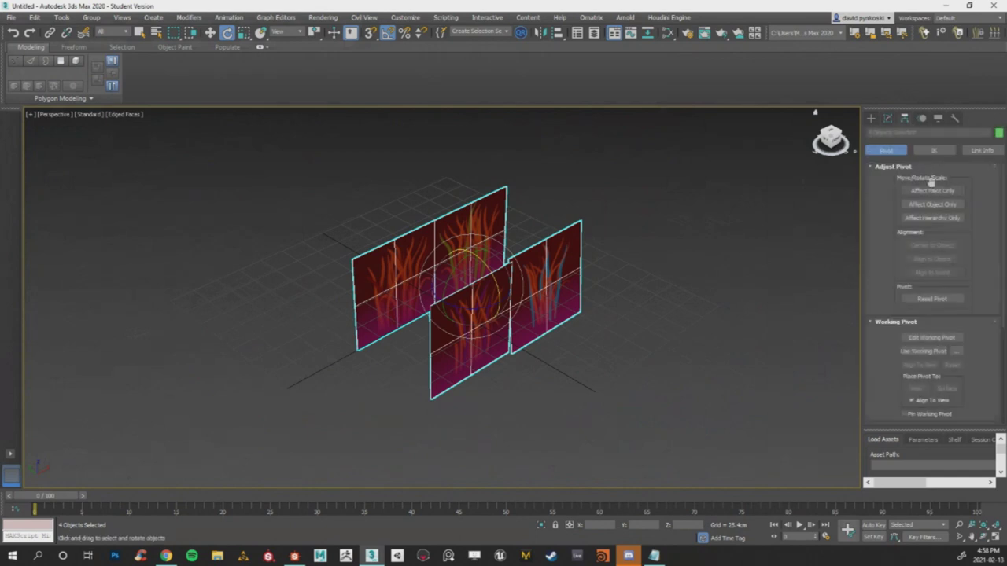
pyautogui.click(210, 33)
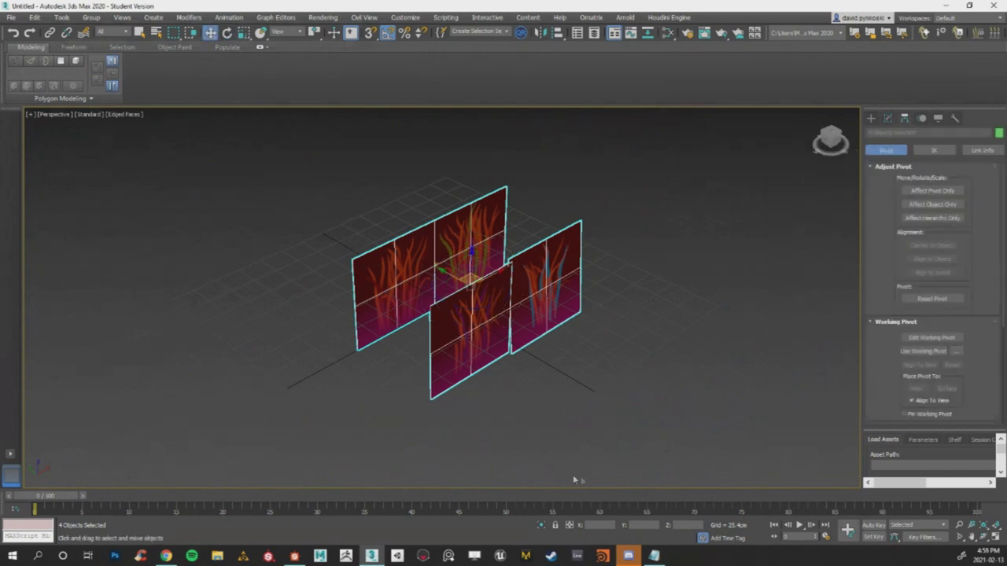
pyautogui.write('0')
pyautogui.press('Tab')
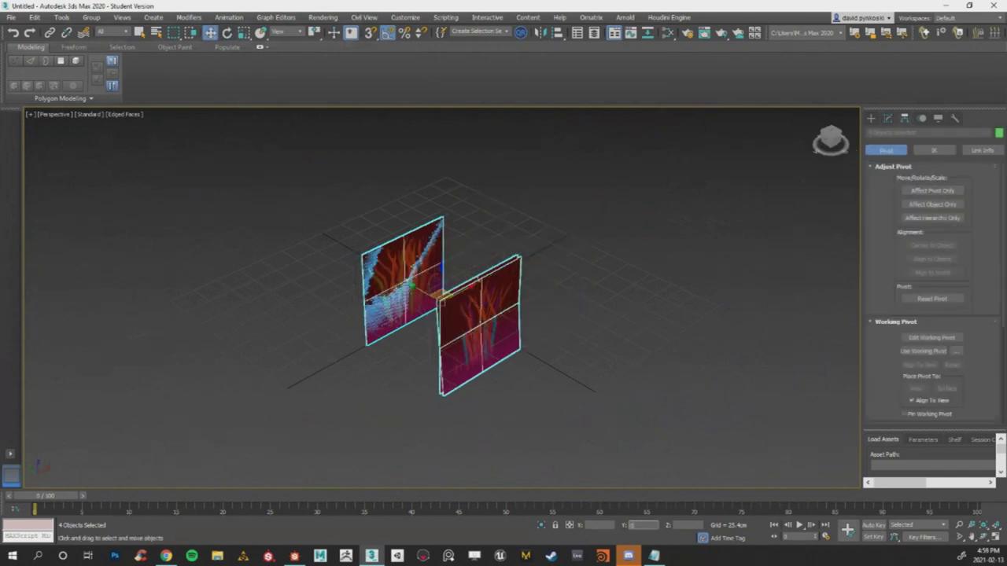
pyautogui.write('0')
pyautogui.press('Tab')
# Rotate the centered grass cards to different angles around the vertical axis so they cross in a star.
pyautogui.scroll(4, 407, 315)
pyautogui.click(226, 33)
pyautogui.click(710, 278)
pyautogui.click(535, 196)
pyautogui.moveTo(488, 313); pyautogui.dragTo(529, 316)
pyautogui.click(413, 272)
pyautogui.click(437, 281)
# Move the crossed grass cards slightly off the shared center to make the clump less uniform.
pyautogui.press('w')
pyautogui.moveTo(508, 275); pyautogui.dragTo(458, 250)
pyautogui.moveTo(481, 307)
pyautogui.keyDown('shift'); pyautogui.mouseDown()
pyautogui.moveTo(512, 280)
pyautogui.moveTo(524, 291)
pyautogui.moveTo(447, 259)
pyautogui.moveTo(460, 274)
pyautogui.mouseUp(); pyautogui.keyUp('shift')
pyautogui.keyDown('alt'); pyautogui.moveTo(461, 274); pyautogui.dragTo(453, 307, button='middle'); pyautogui.keyUp('alt')
pyautogui.moveTo(453, 306); pyautogui.dragTo(422, 303)
pyautogui.keyDown('alt'); pyautogui.moveTo(422, 303); pyautogui.dragTo(543, 289, button='middle'); pyautogui.keyUp('alt')
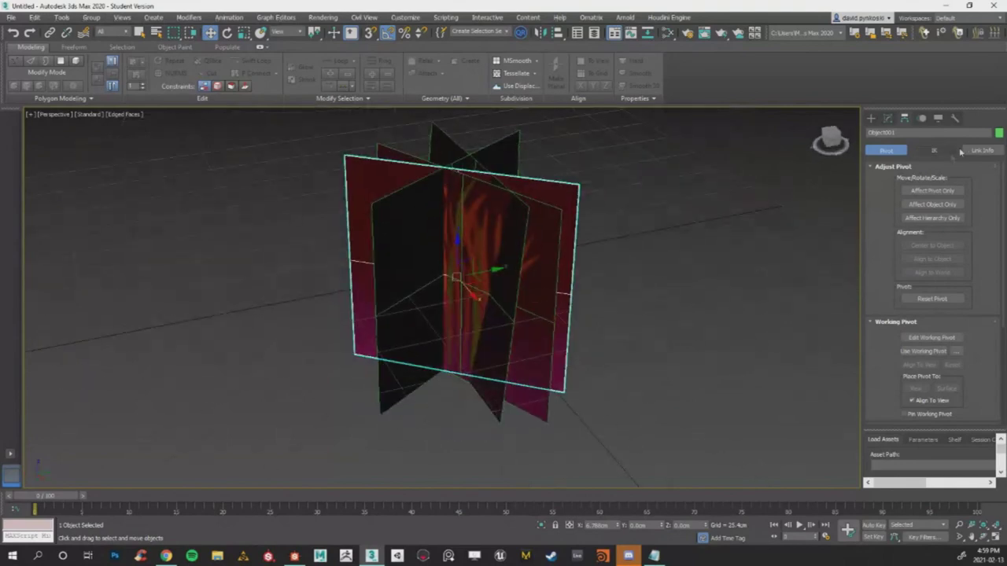
pyautogui.click(888, 118)
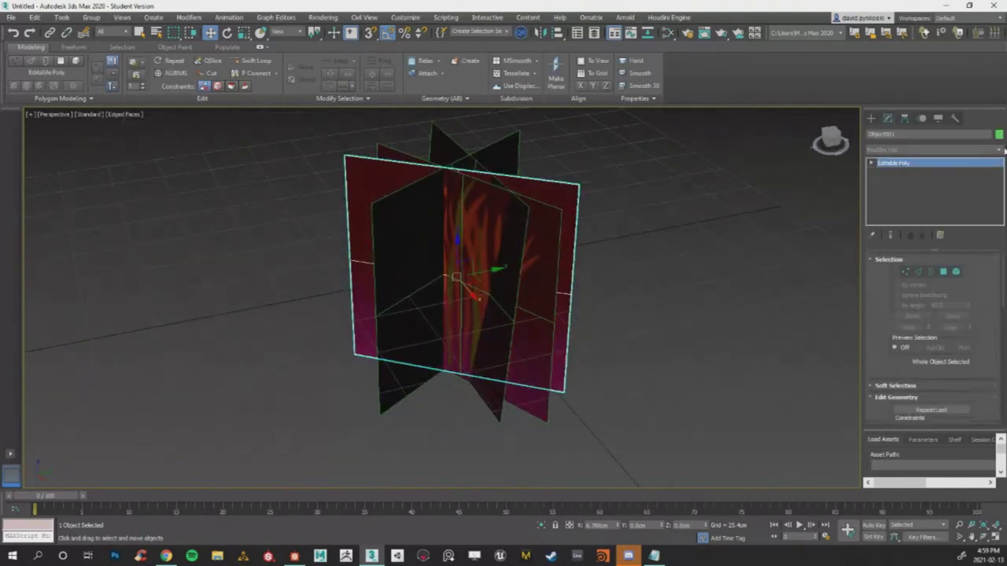
pyautogui.click(999, 149)
pyautogui.scroll(-3, 904, 251)
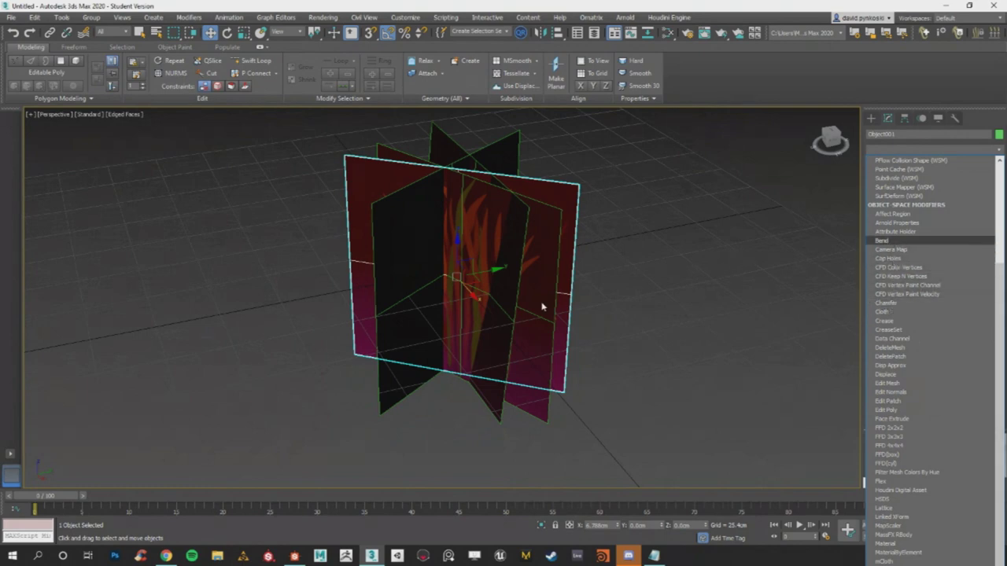
pyautogui.click(593, 315)
# Select all four crossed grass cards and convert them to Editable Poly.
pyautogui.keyDown('alt'); pyautogui.moveTo(594, 315); pyautogui.dragTo(464, 260, button='middle'); pyautogui.keyUp('alt')
pyautogui.scroll(3, 472, 299)
pyautogui.scroll(-5, 454, 268)
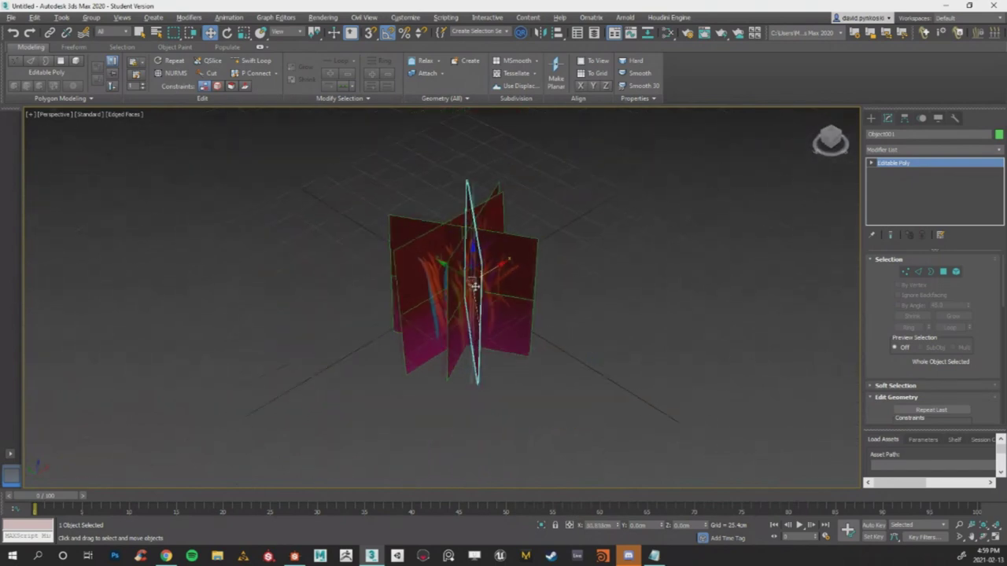
pyautogui.hotkey('ctrl', 'a')
pyautogui.rightClick(525, 334)
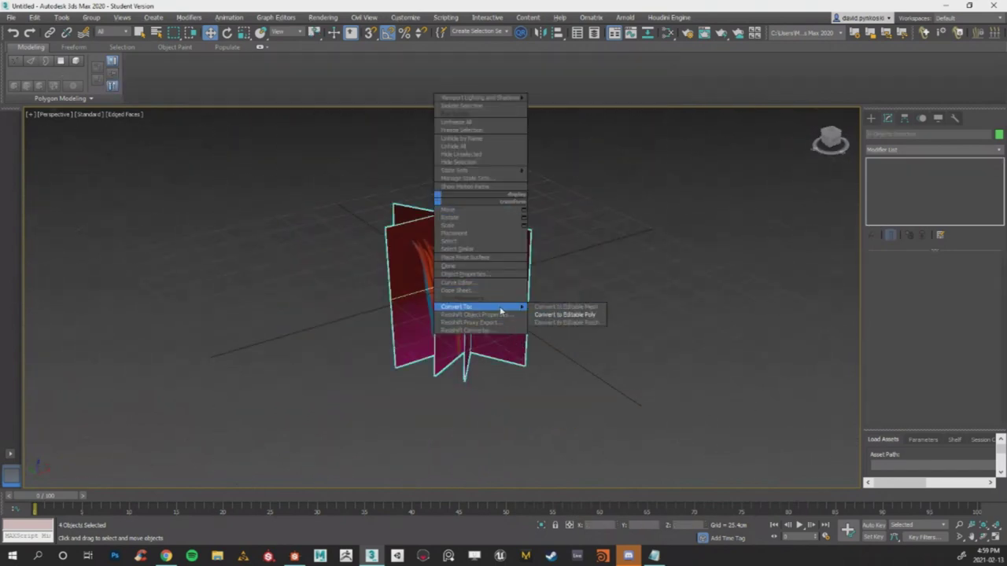
pyautogui.click(552, 316)
# Export the selected grass cards as an FBX file named Grass demo on the Desktop.
pyautogui.keyDown('alt'); pyautogui.moveTo(535, 354); pyautogui.dragTo(310, 247, button='middle'); pyautogui.keyUp('alt')
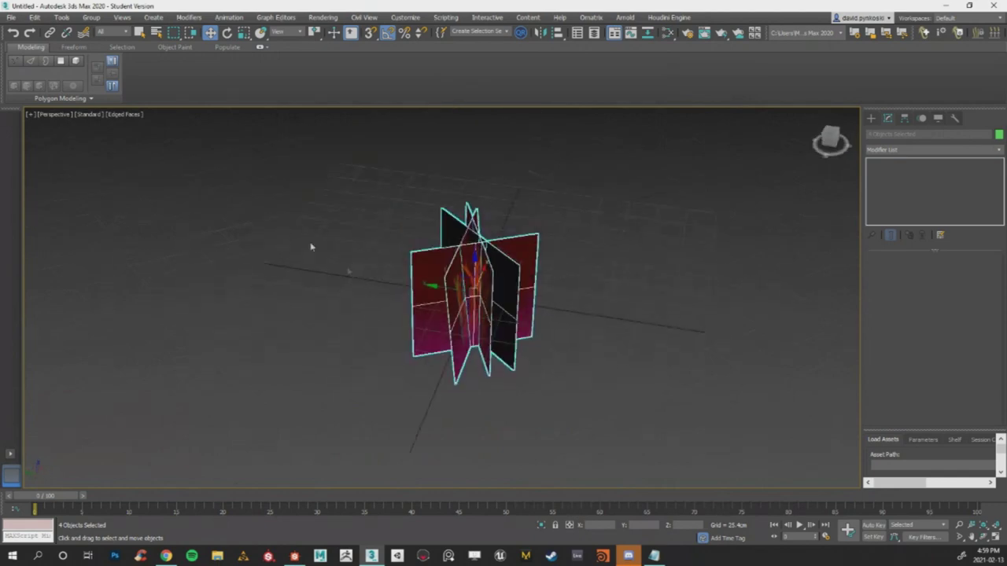
pyautogui.click(12, 16)
pyautogui.moveTo(100, 174)
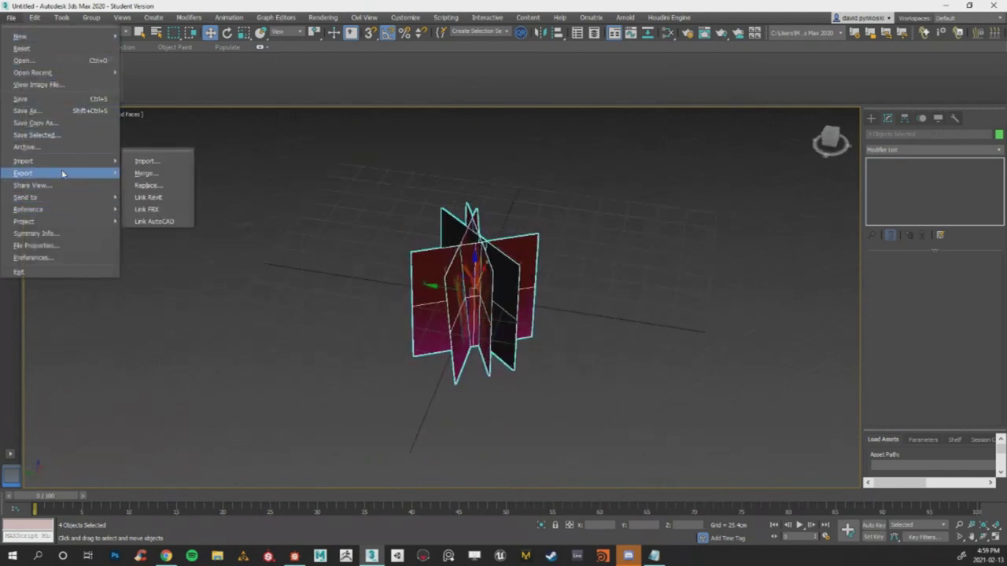
pyautogui.click(151, 185)
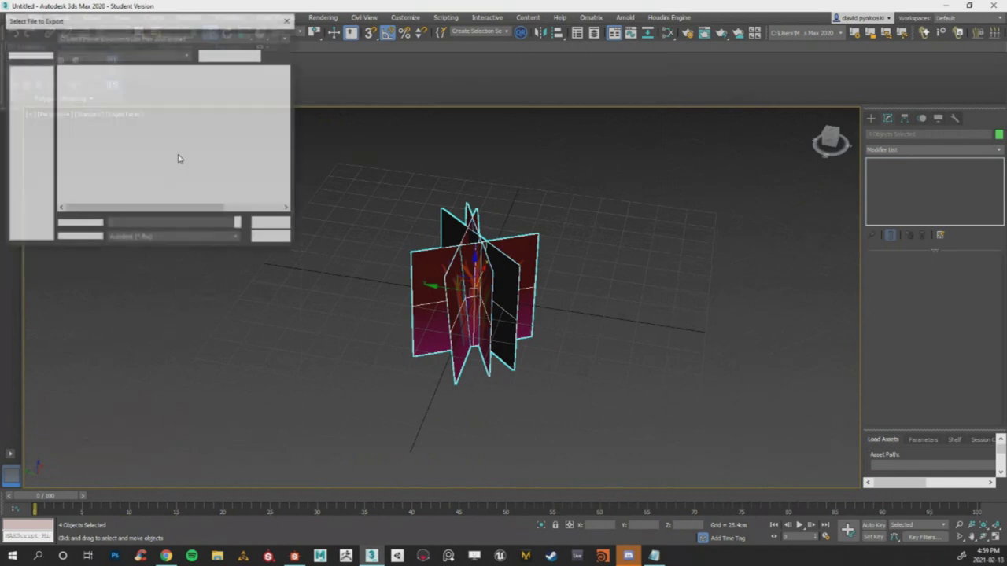
pyautogui.click(30, 114)
pyautogui.write('Grass demo')
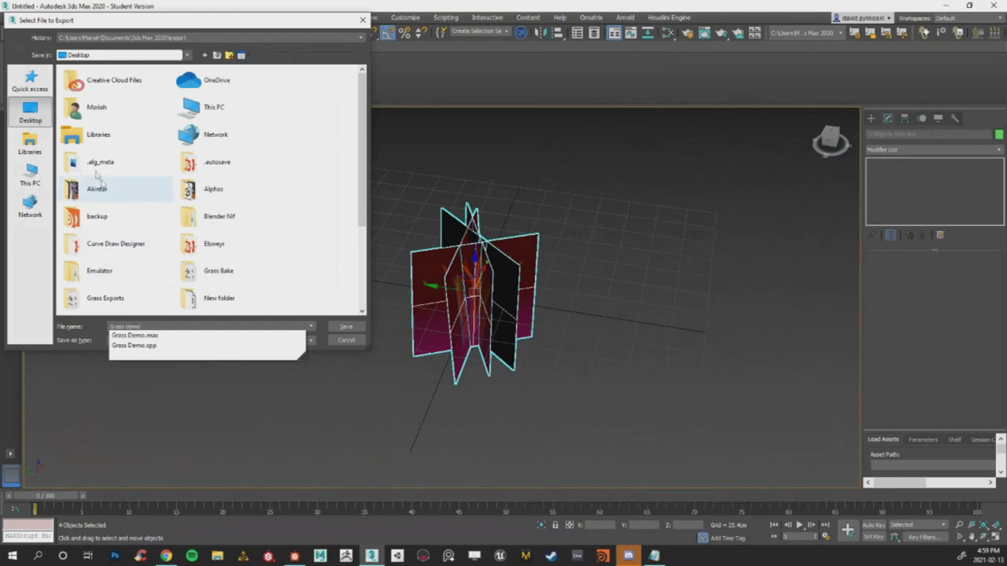
pyautogui.click(346, 326)
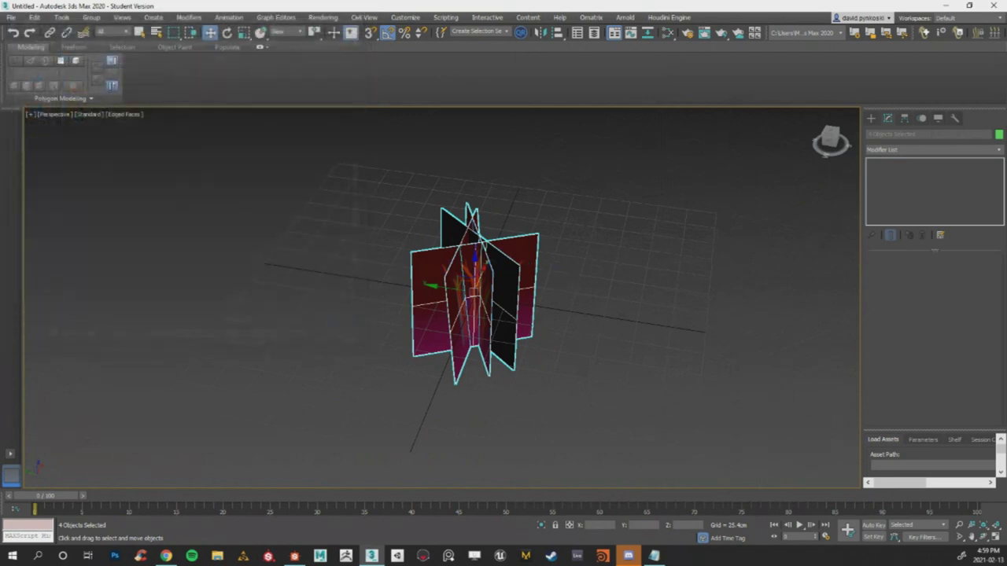
# Minimize the modeling window and switch to Unreal Editor with the Akintar project.
pyautogui.click(945, 5)
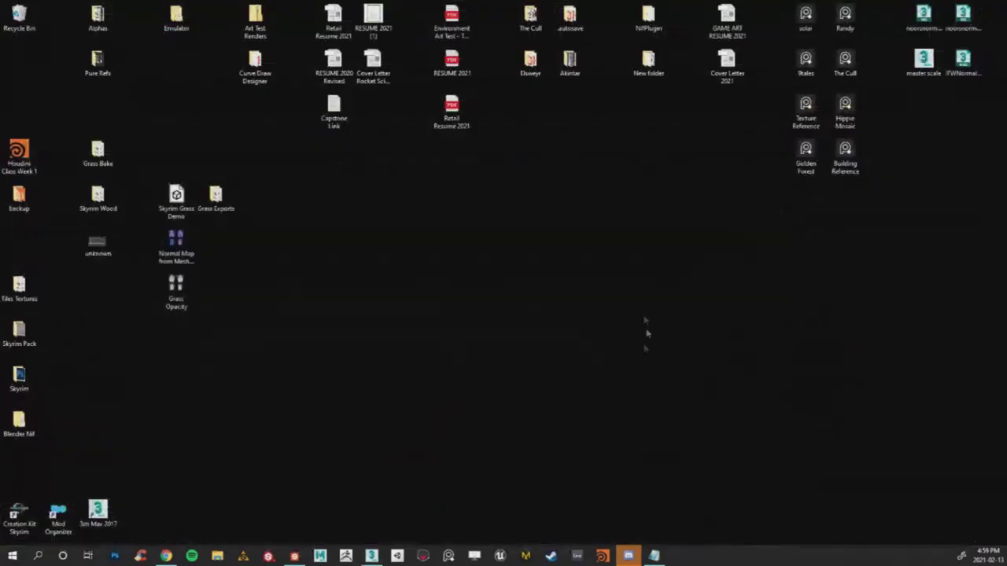
pyautogui.click(511, 555)
pyautogui.hotkey('alt', 'Tab')
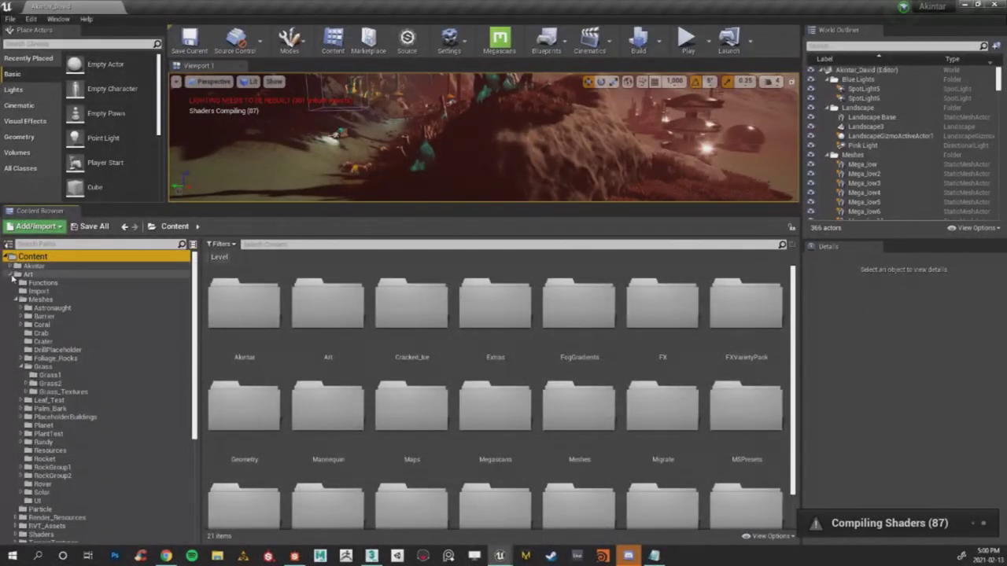
# Create a new folder named DEmo inside the project's Akintar content folder.
pyautogui.click(11, 275)
pyautogui.click(31, 274)
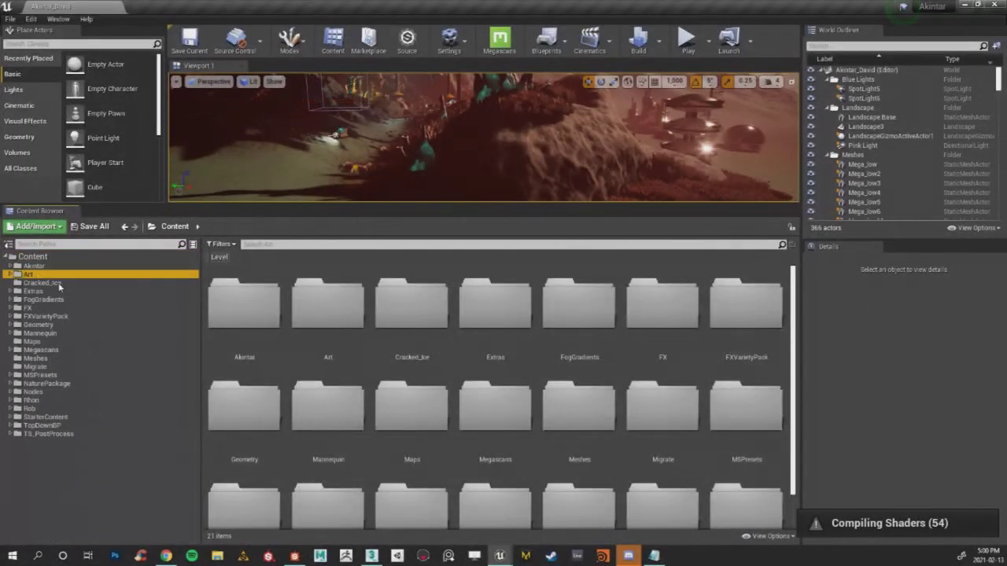
pyautogui.scroll(-3, 715, 469)
pyautogui.rightClick(740, 461)
pyautogui.click(33, 266)
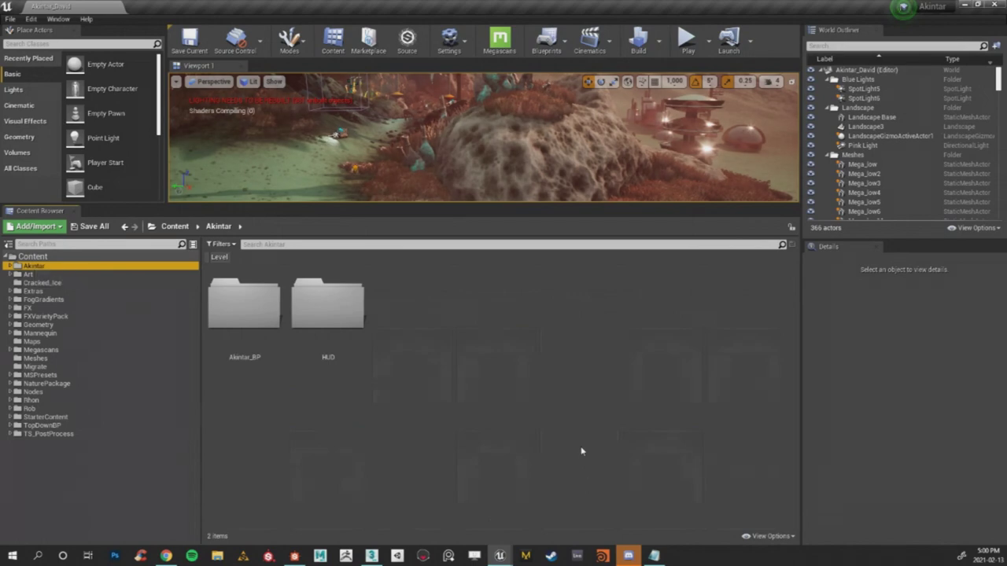
pyautogui.rightClick(581, 451)
pyautogui.click(656, 144)
pyautogui.write('DEmo')
pyautogui.press('Return')
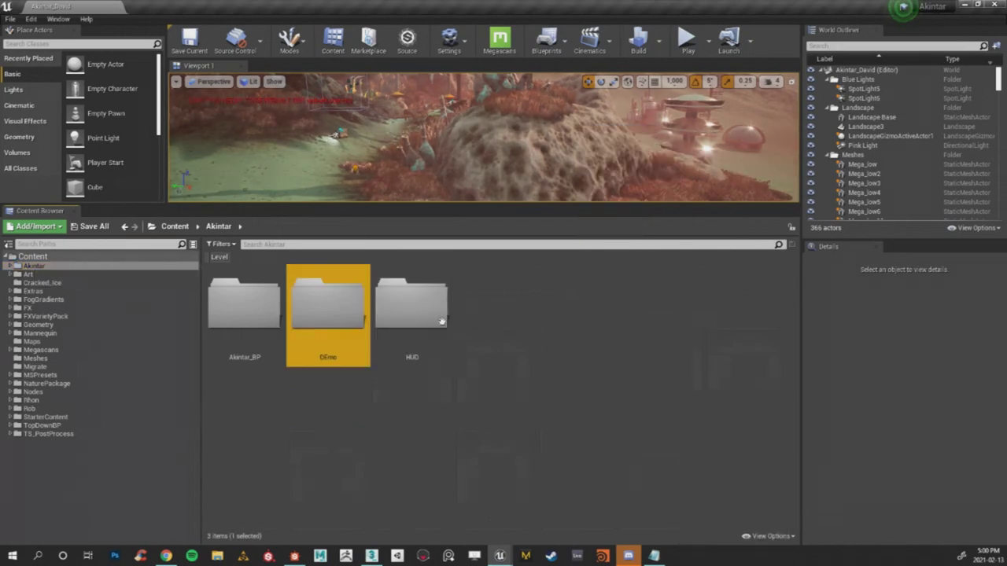
# Open the DEmo folder and shrink the editor window so the desktop files are accessible beside it.
pyautogui.doubleClick(412, 309)
pyautogui.moveTo(476, 210); pyautogui.dragTo(472, 289)
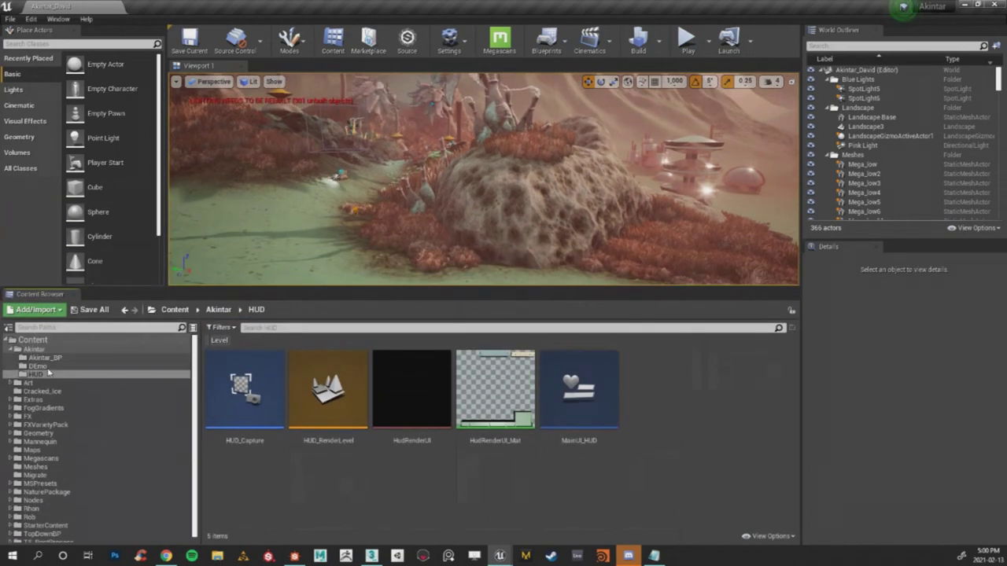
pyautogui.click(40, 367)
pyautogui.moveTo(392, 6); pyautogui.dragTo(655, 44)
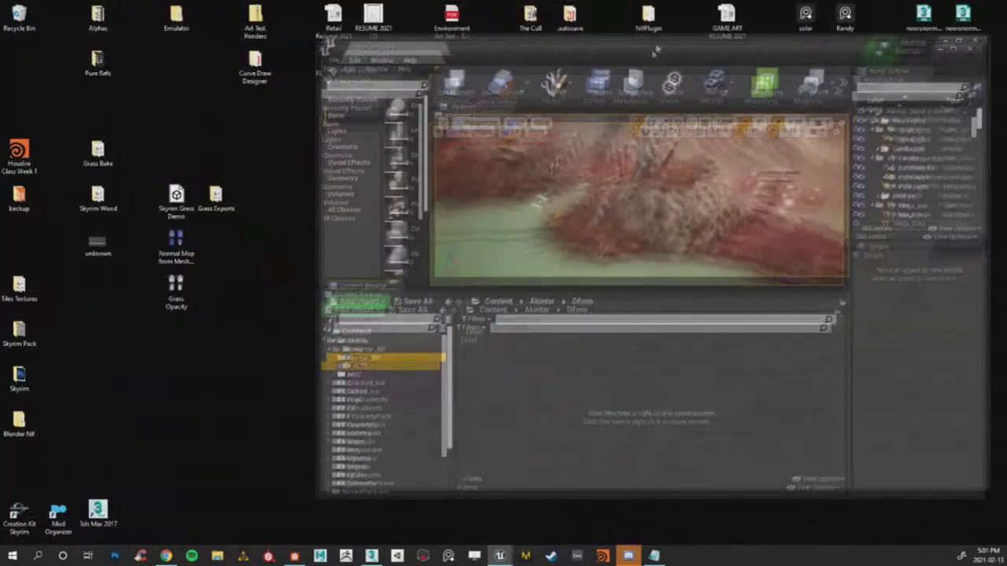
# Preview the Skyrim Grass Demo and Grass demo files in 3D Viewer to identify the new export.
pyautogui.doubleClick(185, 196)
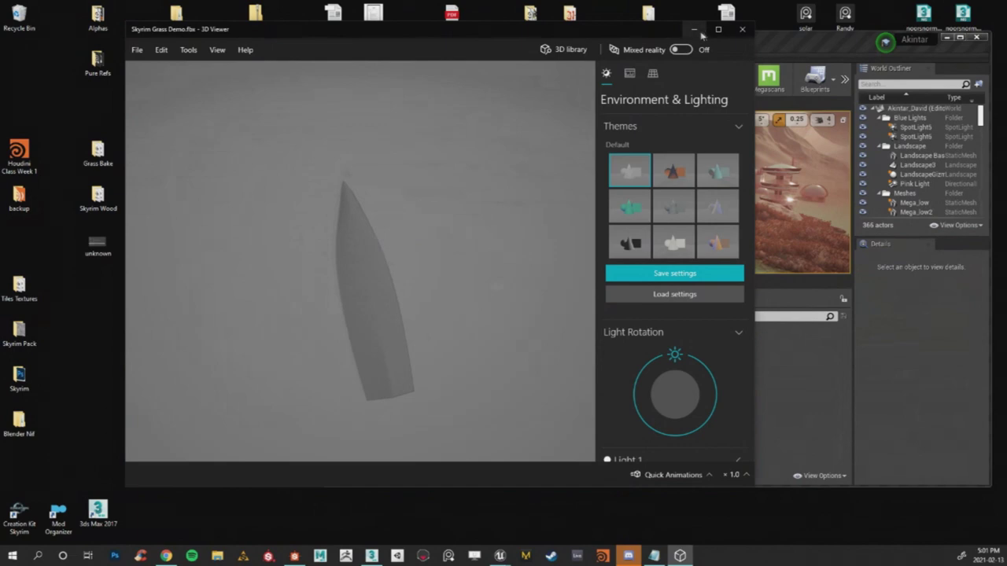
pyautogui.click(741, 30)
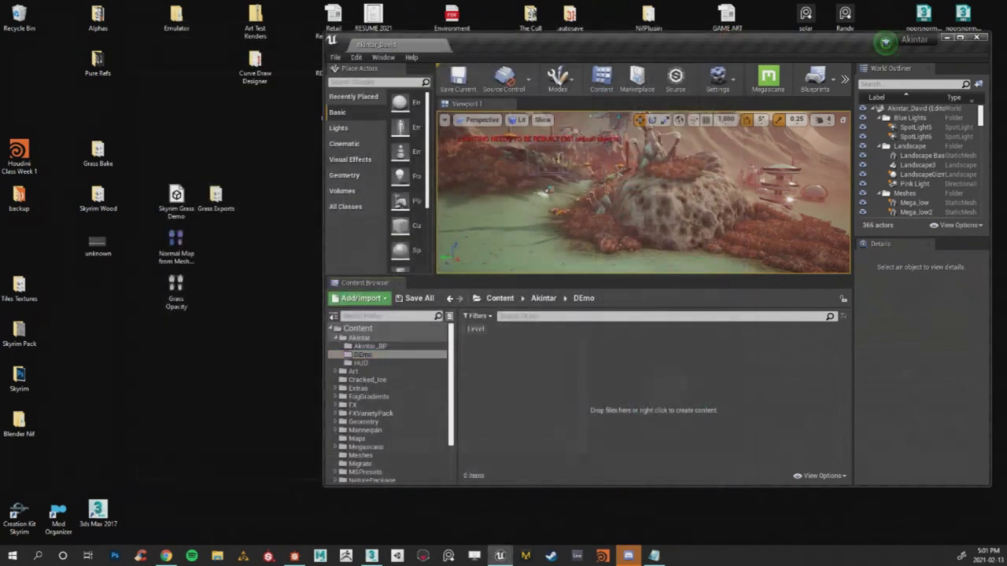
pyautogui.moveTo(234, 431); pyautogui.dragTo(212, 387)
pyautogui.doubleClick(213, 386)
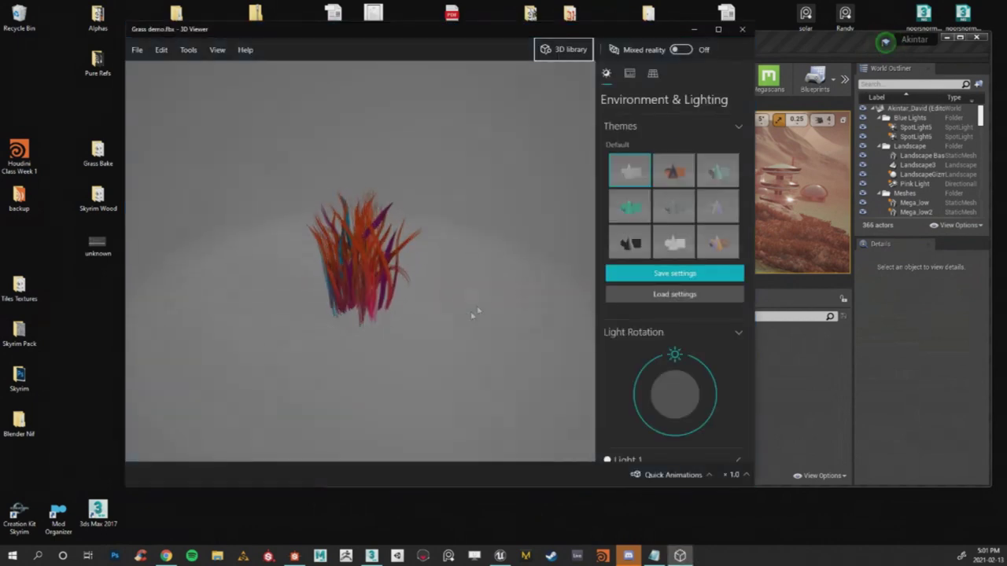
pyautogui.click(742, 29)
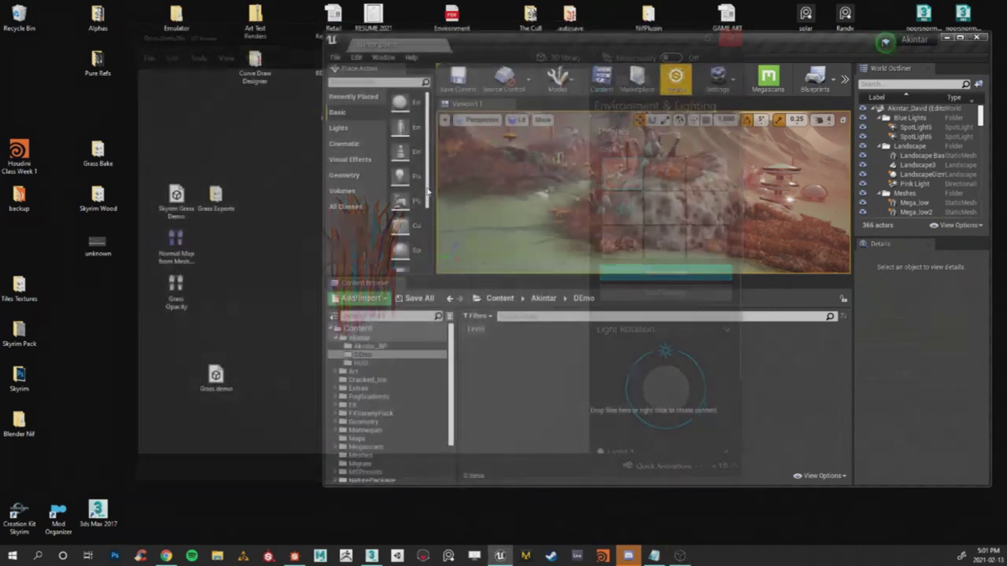
# Import the Grass demo FBX into the DEmo folder as static meshes, creating new materials.
pyautogui.moveTo(166, 334); pyautogui.dragTo(528, 389)
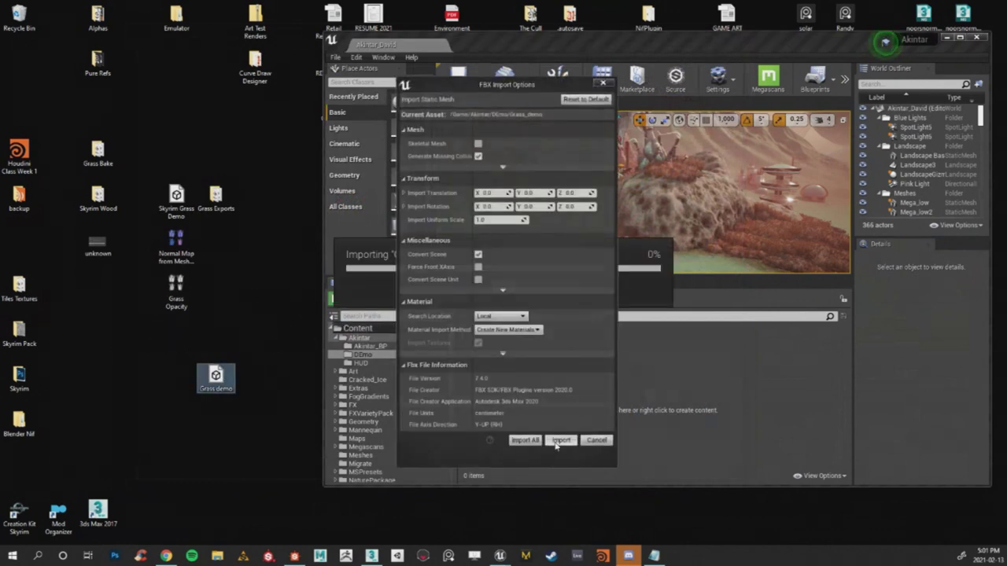
pyautogui.click(559, 441)
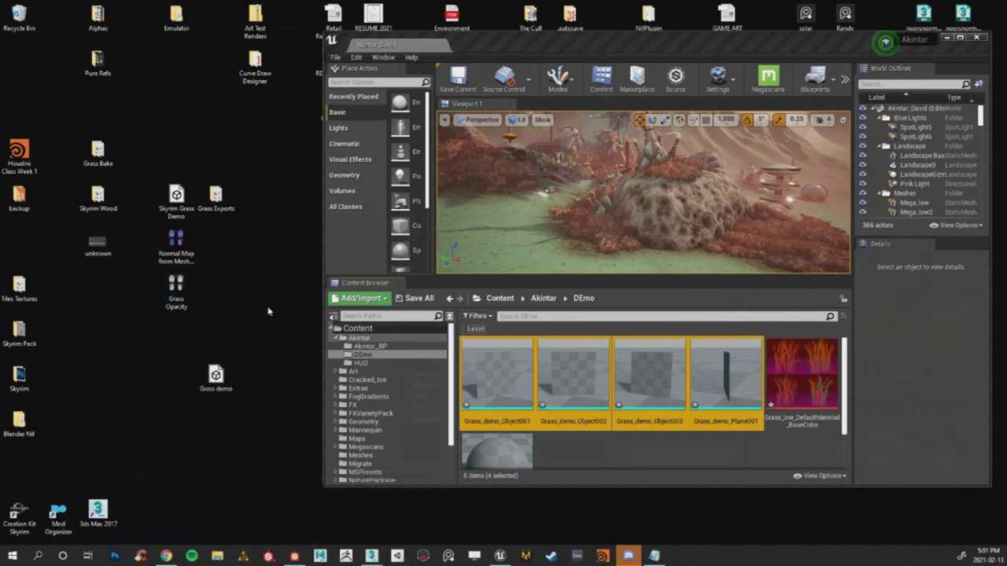
pyautogui.click(219, 381)
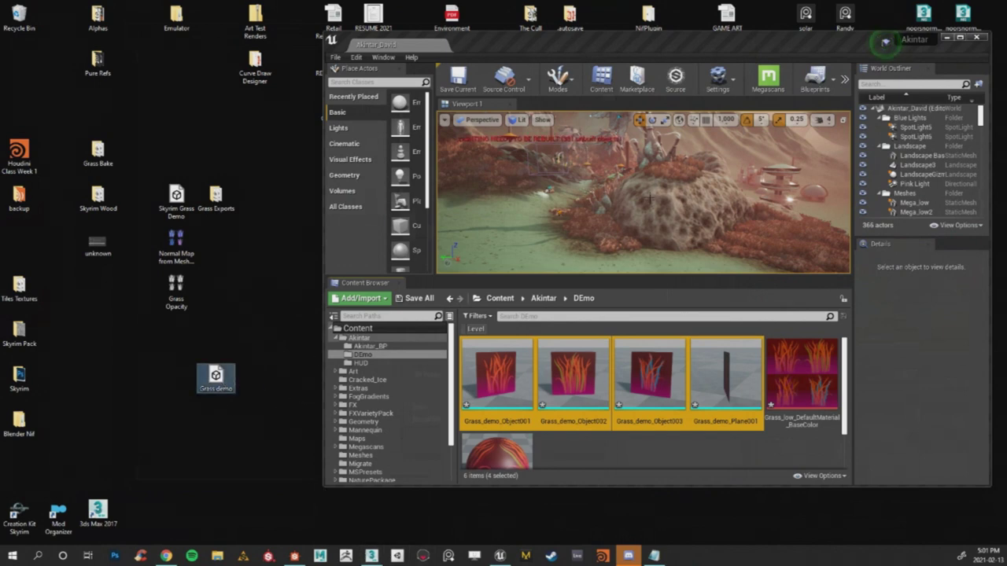
# Delete the four imported Grass_demo static meshes from the DEmo folder.
pyautogui.click(710, 368)
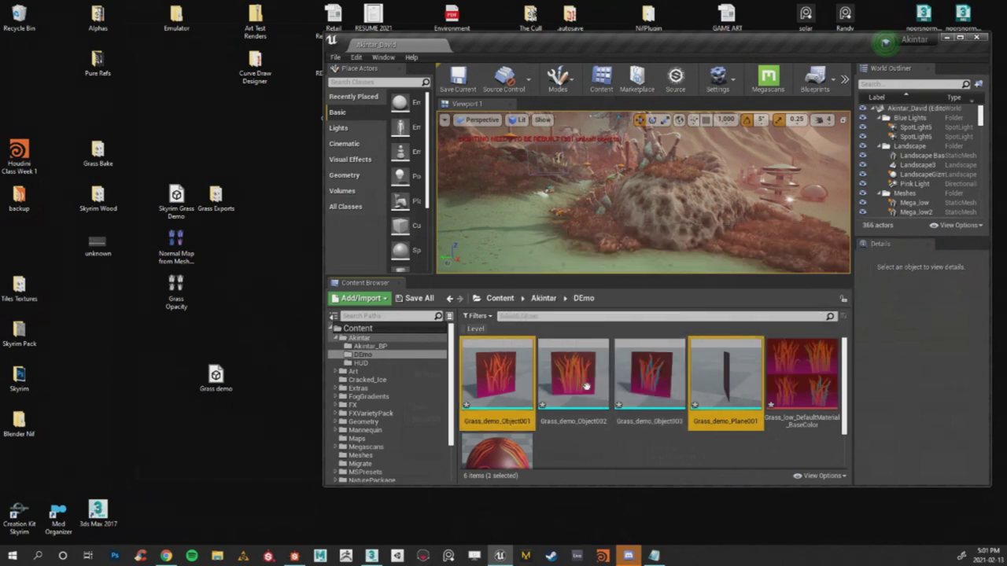
pyautogui.keyDown('ctrl'); pyautogui.click(655, 383); pyautogui.keyUp('ctrl')
pyautogui.keyDown('ctrl'); pyautogui.click(551, 385); pyautogui.keyUp('ctrl')
pyautogui.keyDown('ctrl'); pyautogui.click(504, 382); pyautogui.keyUp('ctrl')
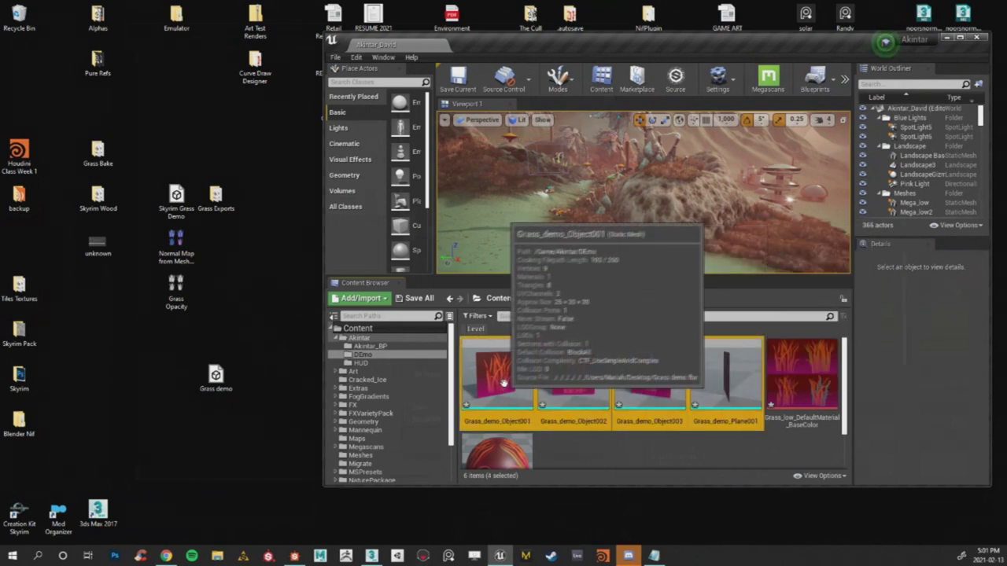
pyautogui.press('Delete')
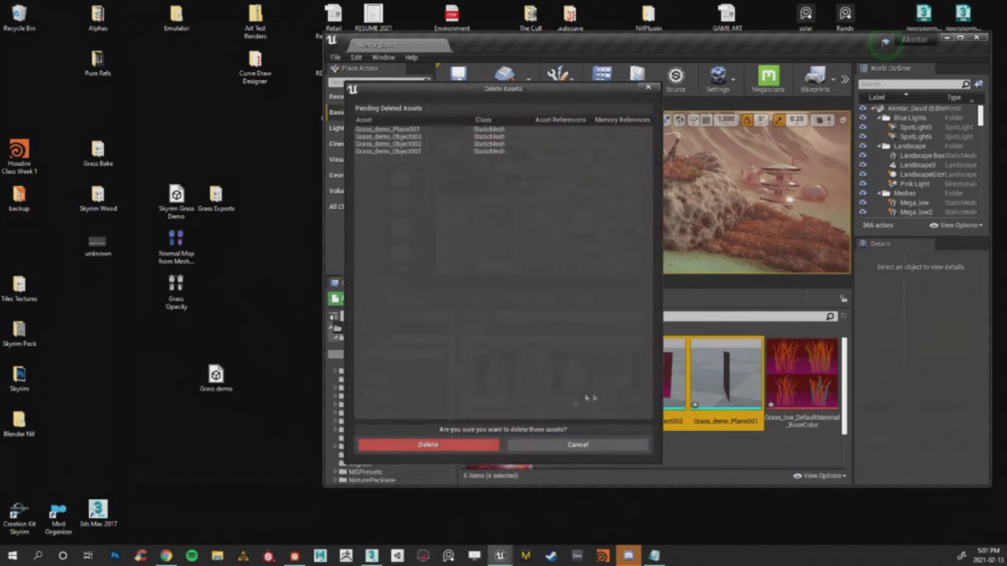
pyautogui.click(465, 445)
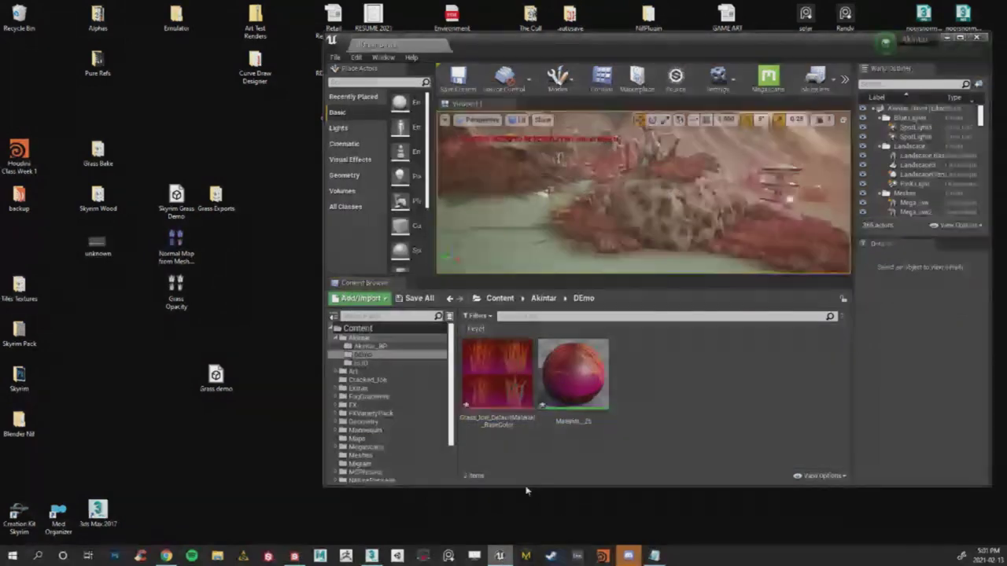
# Delete the leftover imported material and base color texture from the DEmo folder.
pyautogui.click(551, 405)
pyautogui.press('Delete')
pyautogui.click(472, 444)
pyautogui.click(517, 404)
pyautogui.press('Delete')
pyautogui.click(476, 445)
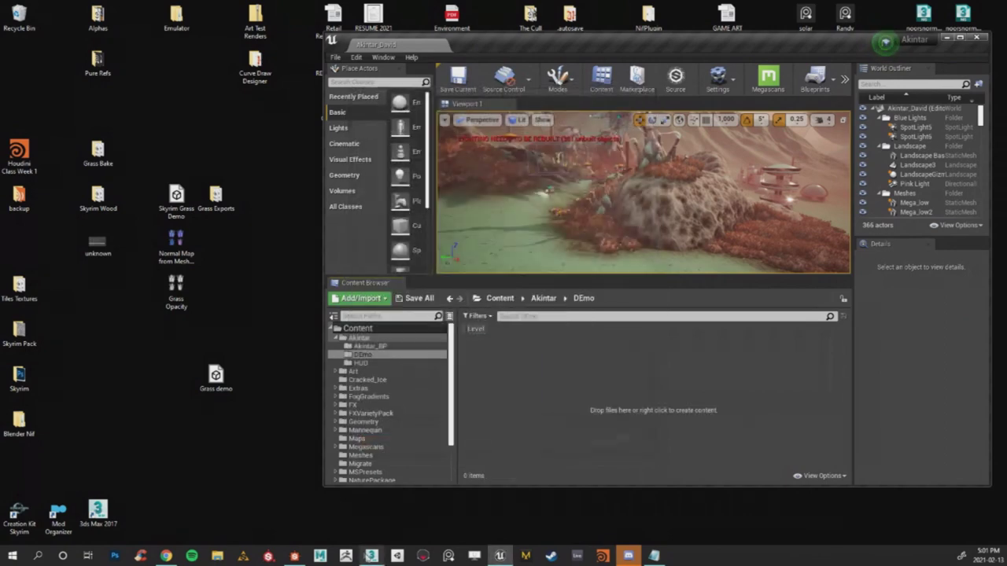
# Switch to 3ds Max and convert all four crossed grass planes to Editable Poly.
pyautogui.click(371, 556)
pyautogui.click(621, 223)
pyautogui.moveTo(370, 187); pyautogui.dragTo(504, 308)
pyautogui.scroll(5, 485, 236)
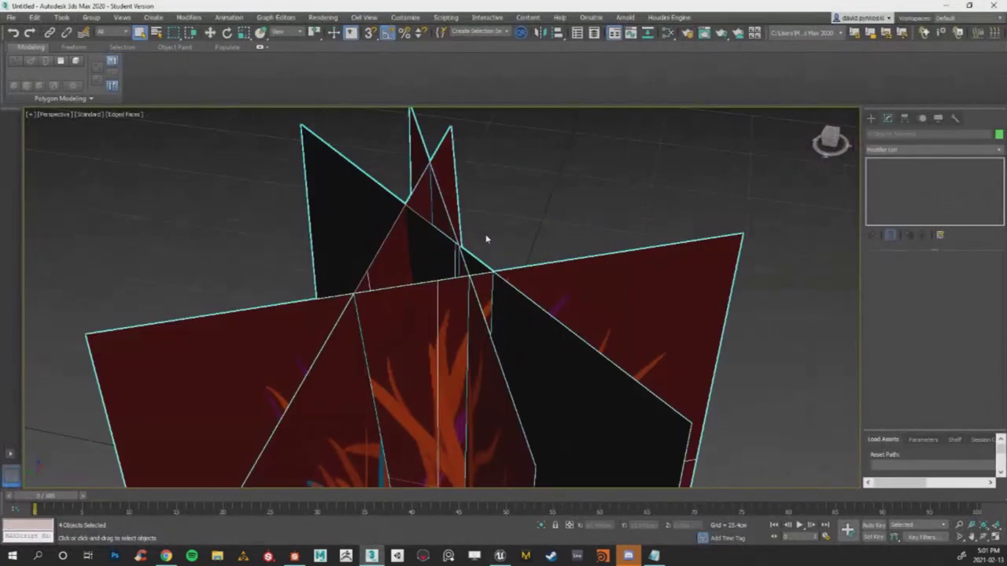
pyautogui.scroll(-4, 485, 238)
pyautogui.rightClick(476, 287)
pyautogui.moveTo(512, 391)
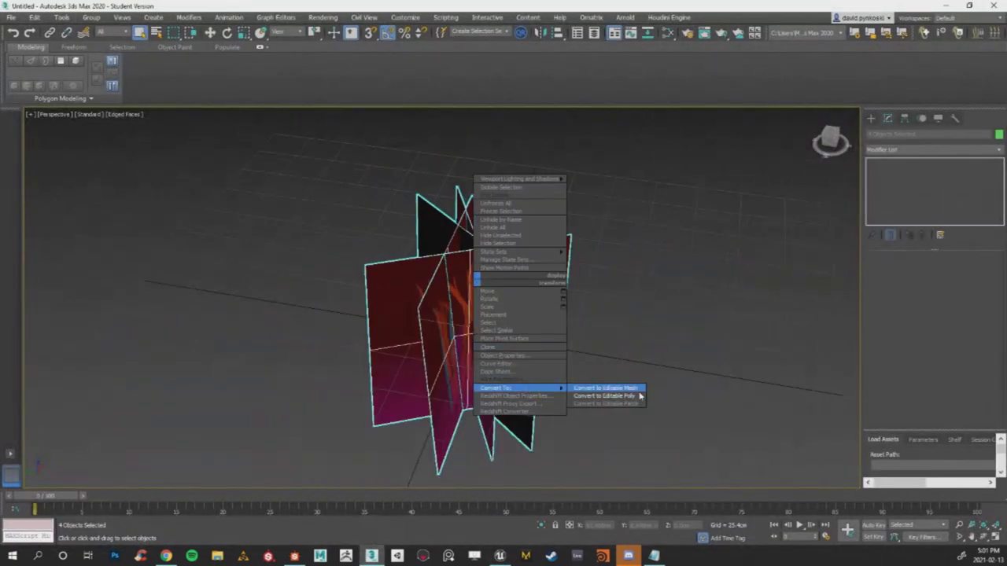
pyautogui.click(597, 399)
pyautogui.click(694, 329)
# Attach the other grass planes to the wide front plane at element level to form a single object.
pyautogui.click(555, 278)
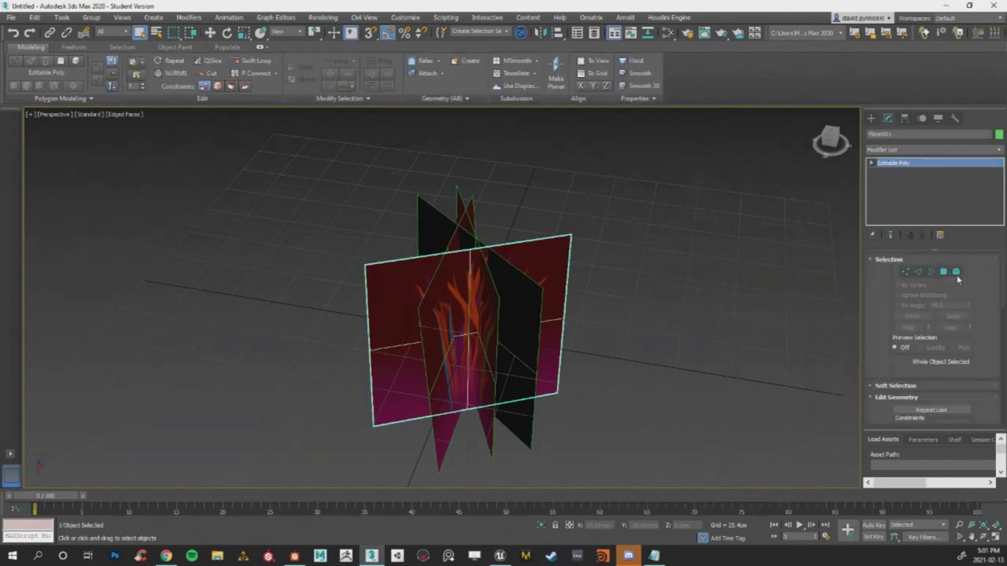
pyautogui.click(954, 272)
pyautogui.moveTo(940, 354); pyautogui.dragTo(939, 338)
pyautogui.scroll(-5, 939, 337)
pyautogui.click(907, 341)
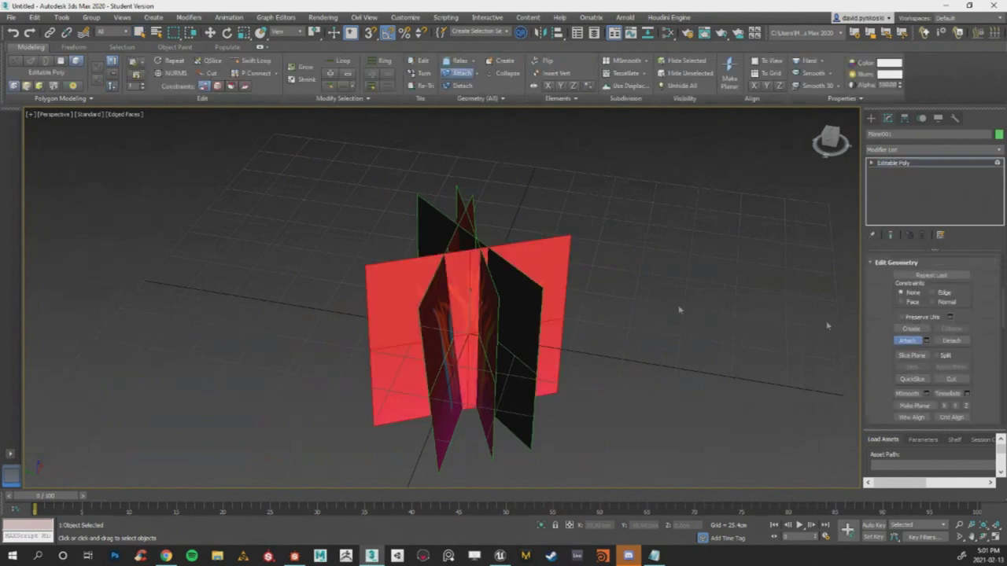
pyautogui.click(435, 233)
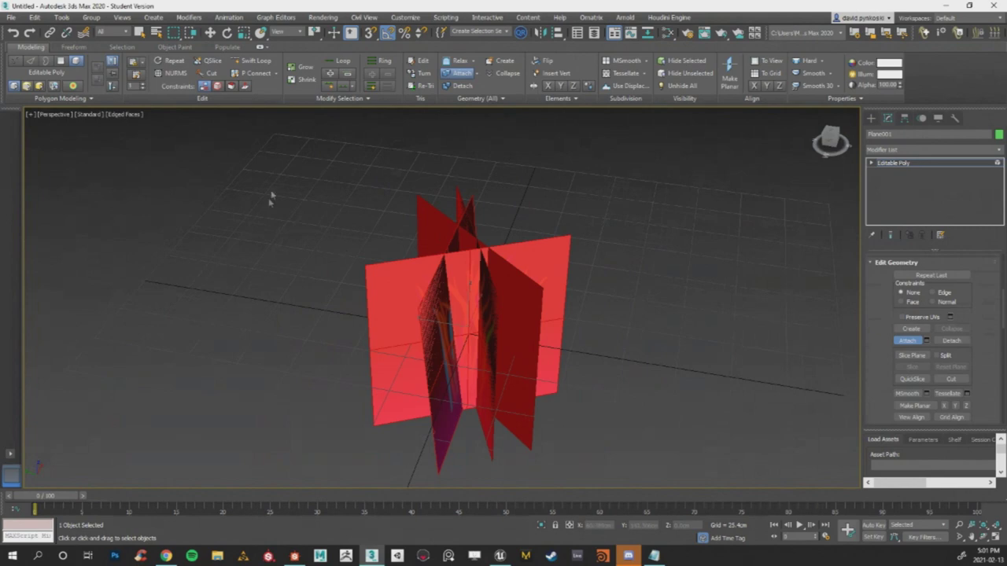
# Convert the combined grass clump to Editable Poly and select the whole object.
pyautogui.press('w')
pyautogui.rightClick(502, 256)
pyautogui.moveTo(551, 365)
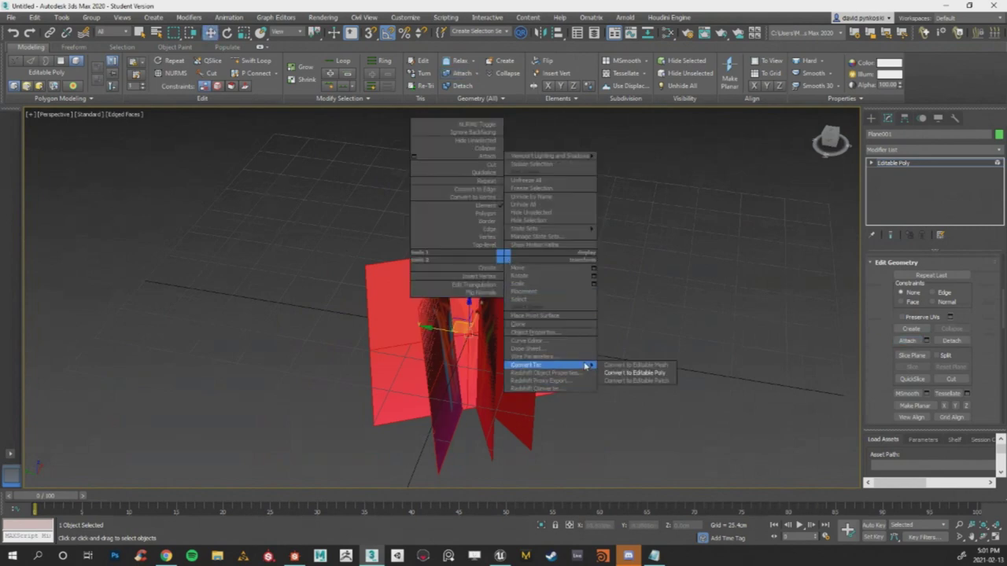
pyautogui.click(611, 373)
pyautogui.moveTo(287, 169); pyautogui.dragTo(619, 401)
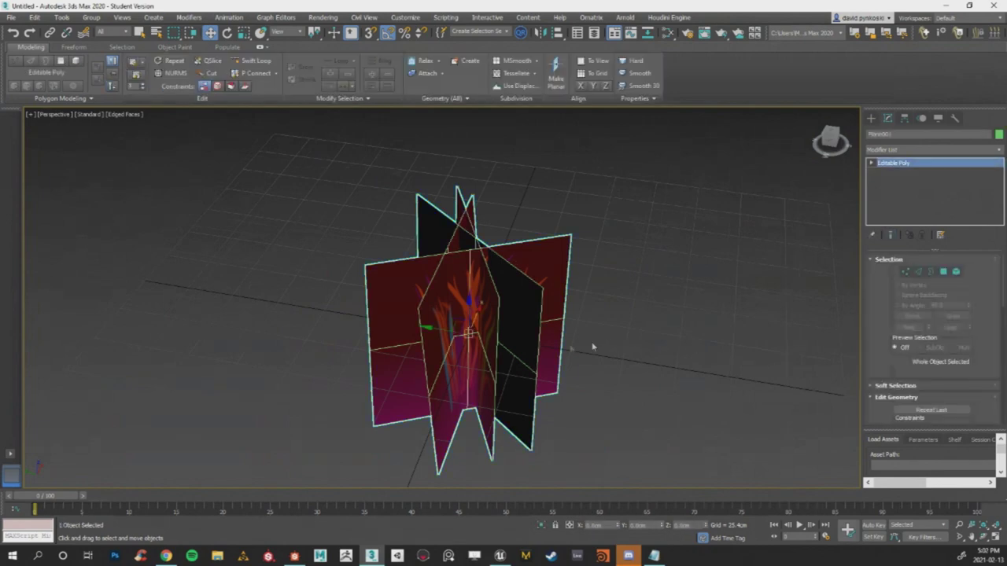
# Export the combined clump as FBX to the desktop, overwriting the existing Grass demo file.
pyautogui.click(11, 16)
pyautogui.moveTo(47, 171)
pyautogui.click(135, 186)
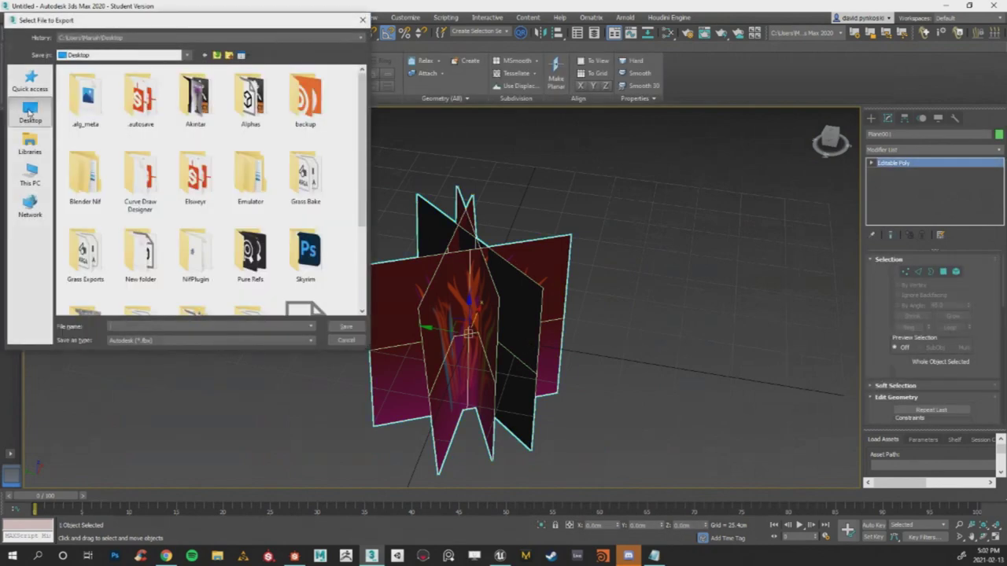
pyautogui.scroll(-5, 265, 196)
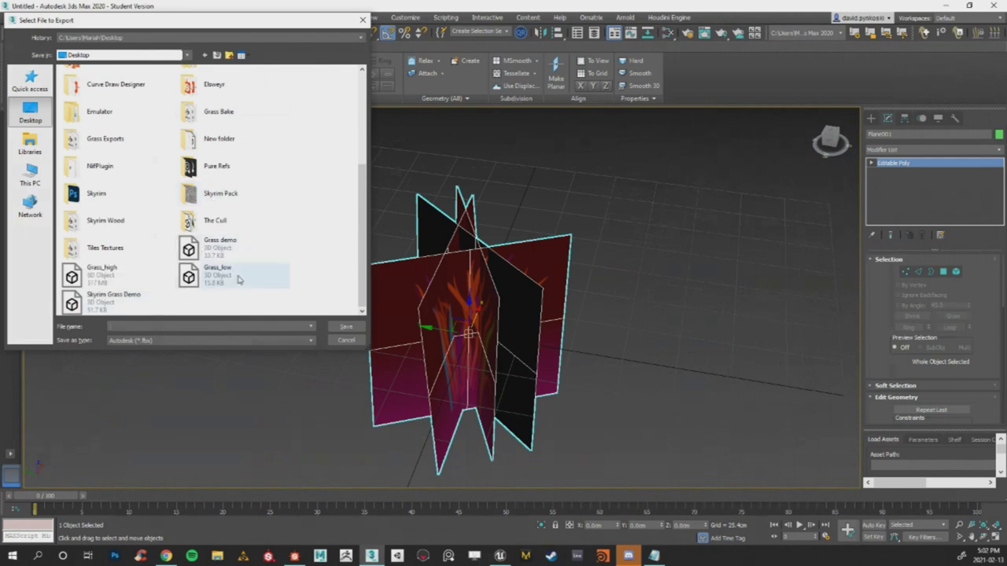
pyautogui.click(232, 250)
pyautogui.click(346, 326)
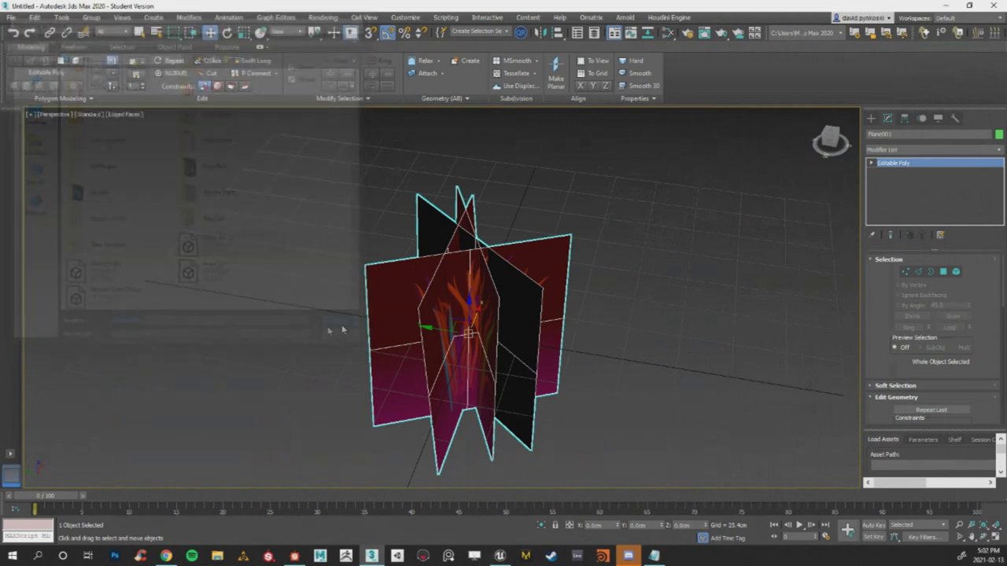
pyautogui.click(530, 291)
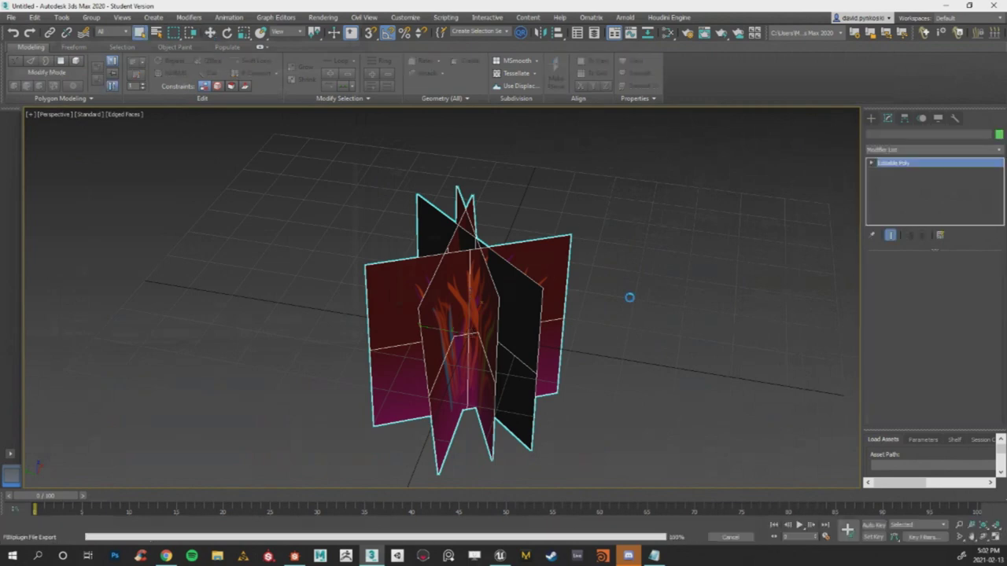
# Check the re-exported Grass demo file in 3D Viewer and import it into Unreal's DEmo folder as a static mesh with new materials.
pyautogui.click(952, 6)
pyautogui.doubleClick(216, 376)
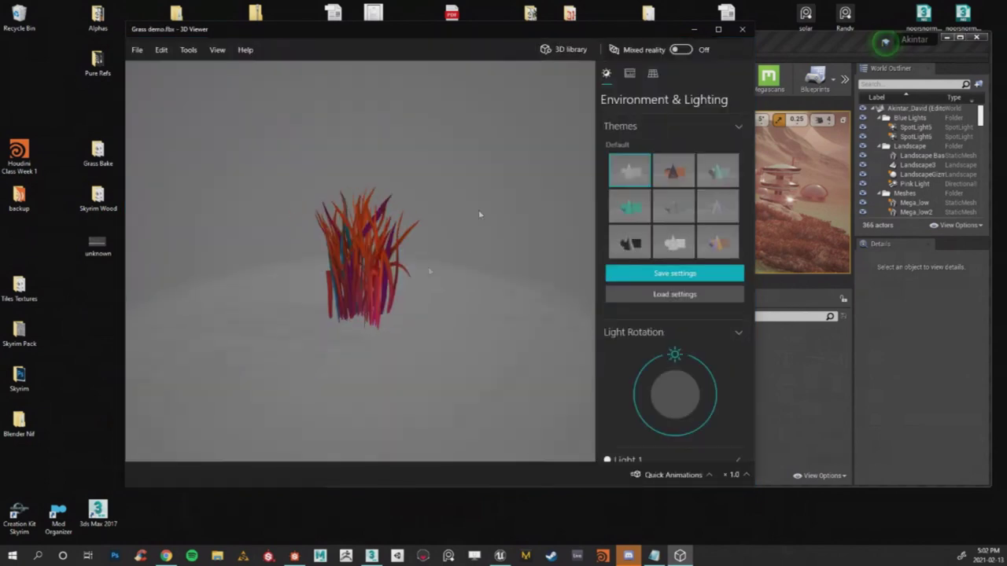
pyautogui.click(741, 29)
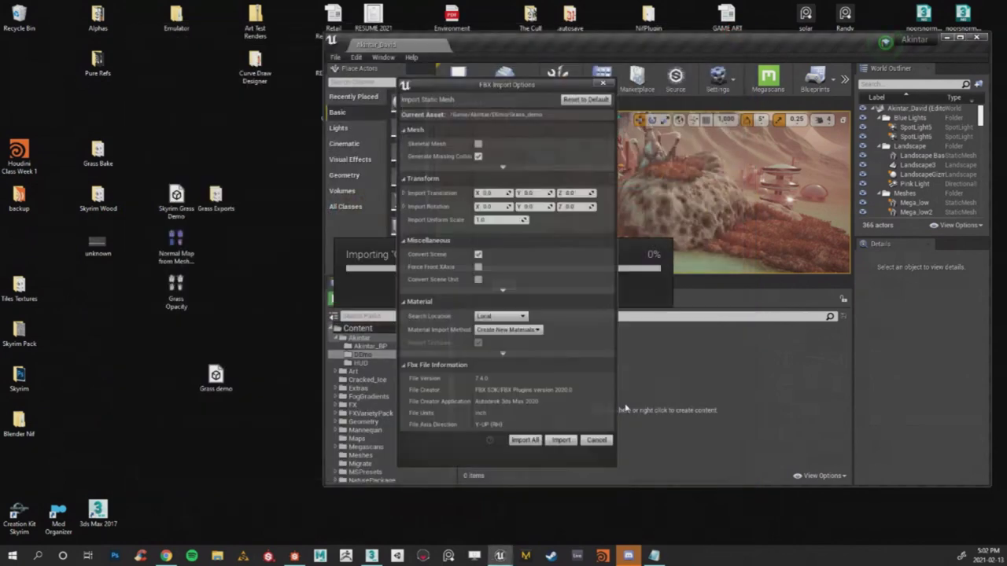
pyautogui.click(560, 437)
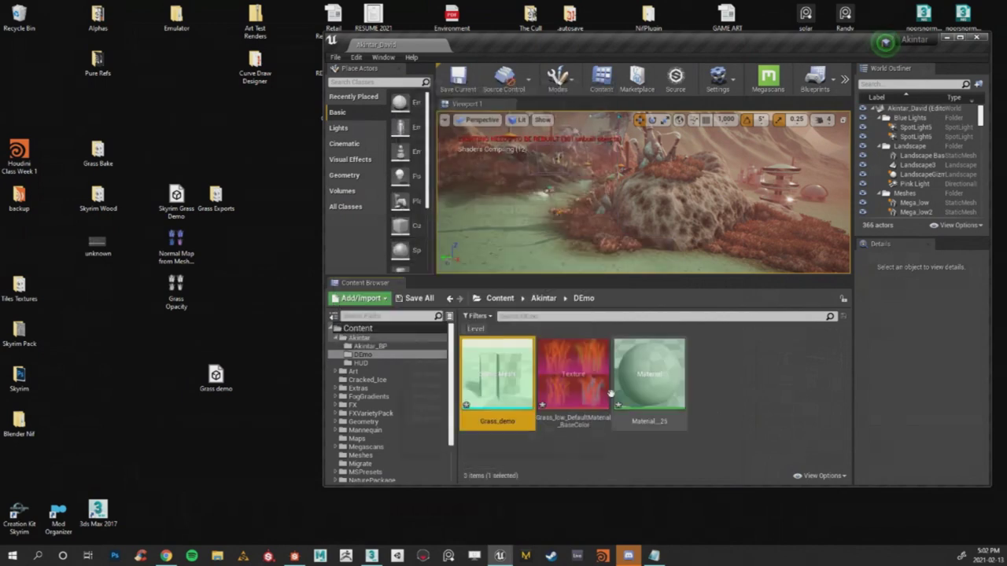
# Create a folder named Textures inside the DEmo folder and open it.
pyautogui.rightClick(739, 354)
pyautogui.click(775, 53)
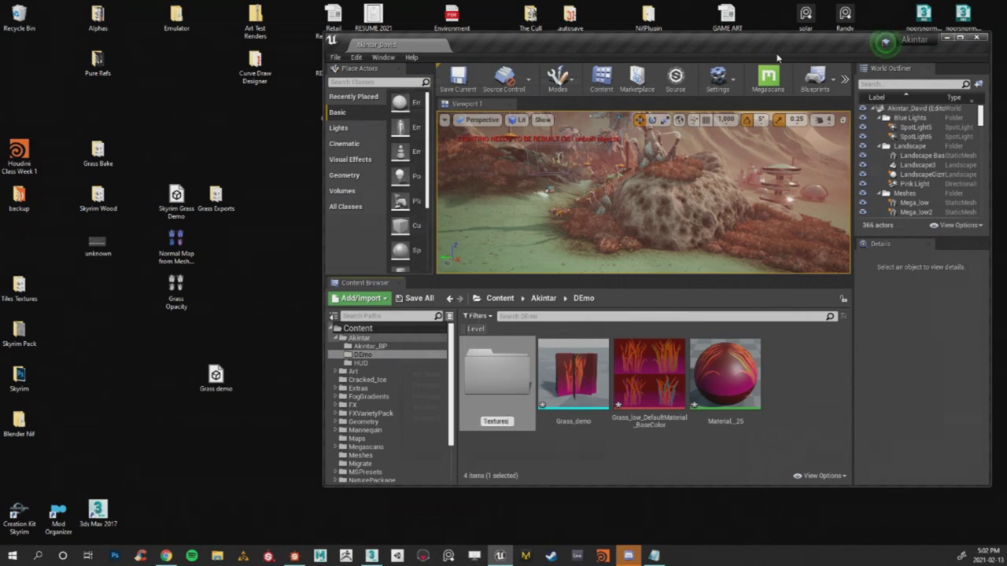
pyautogui.press('Return')
pyautogui.doubleClick(497, 378)
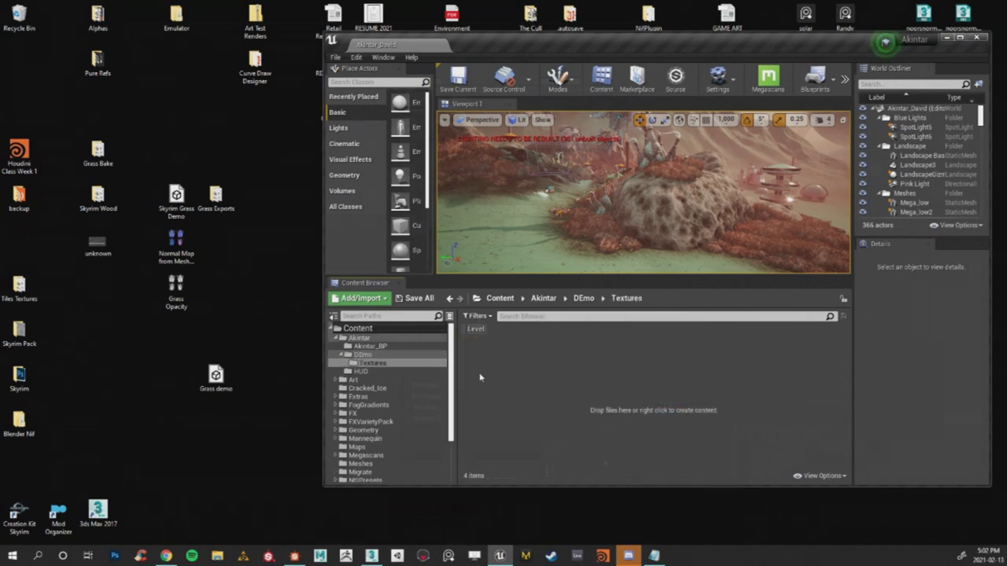
# Import the Grass Opacity image and the four Grass_low TARGA maps from the Grass Exports folder into the Textures folder.
pyautogui.moveTo(177, 291); pyautogui.dragTo(223, 306)
pyautogui.moveTo(205, 246); pyautogui.dragTo(623, 423)
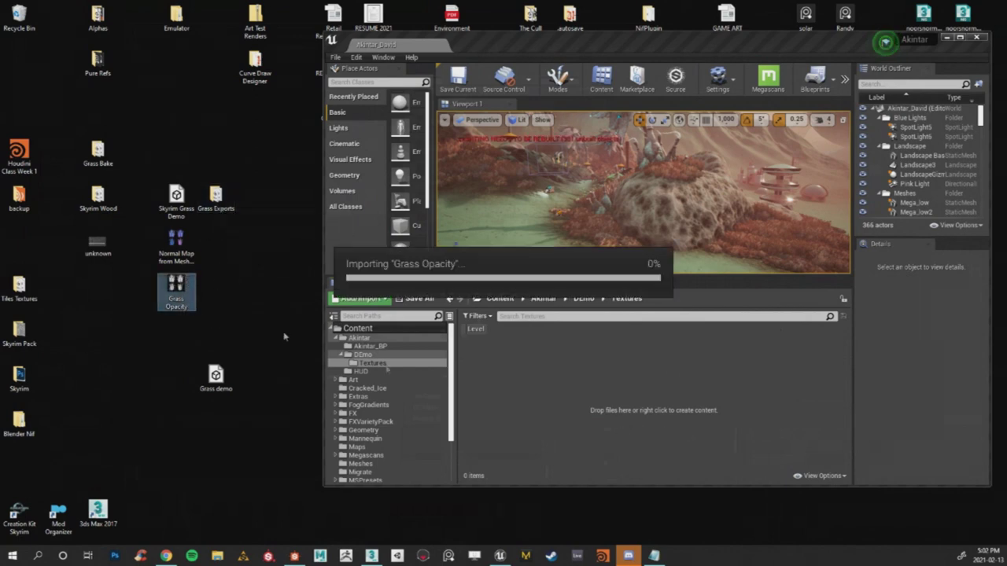
pyautogui.doubleClick(226, 202)
pyautogui.moveTo(410, 196); pyautogui.dragTo(181, 72)
pyautogui.moveTo(243, 12); pyautogui.dragTo(852, 204)
pyautogui.moveTo(779, 263); pyautogui.dragTo(565, 372)
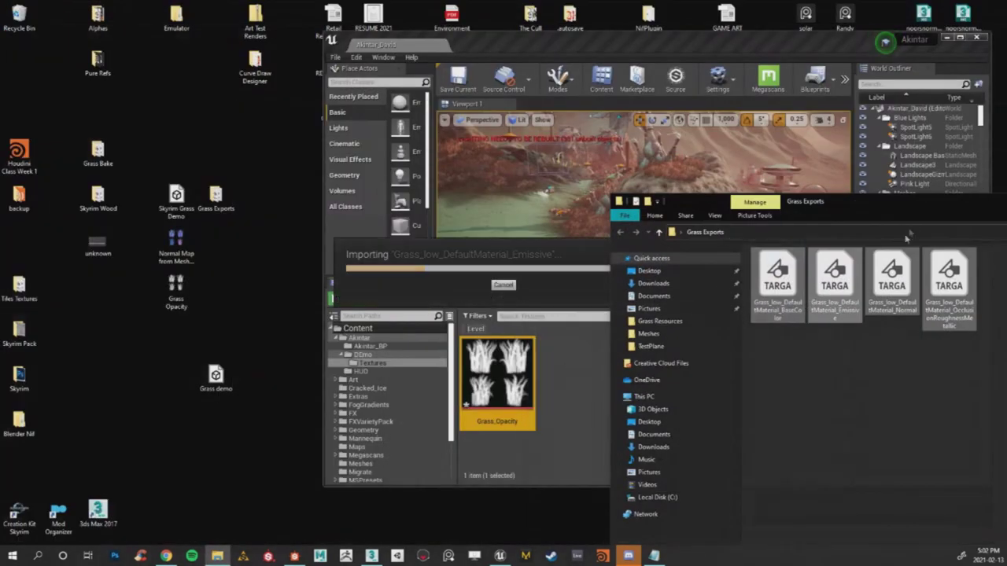
pyautogui.moveTo(917, 207); pyautogui.dragTo(280, 136)
pyautogui.click(959, 128)
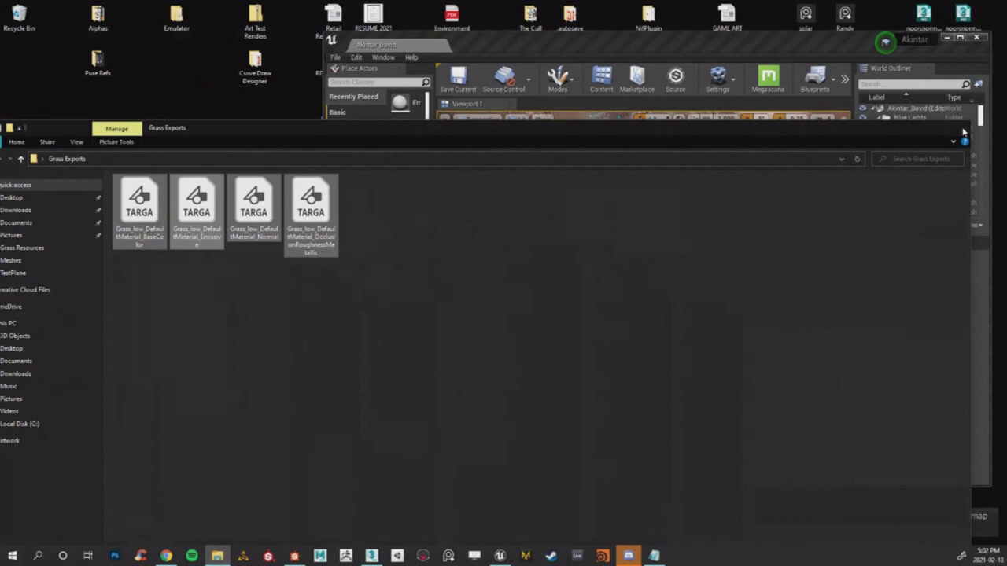
pyautogui.click(751, 454)
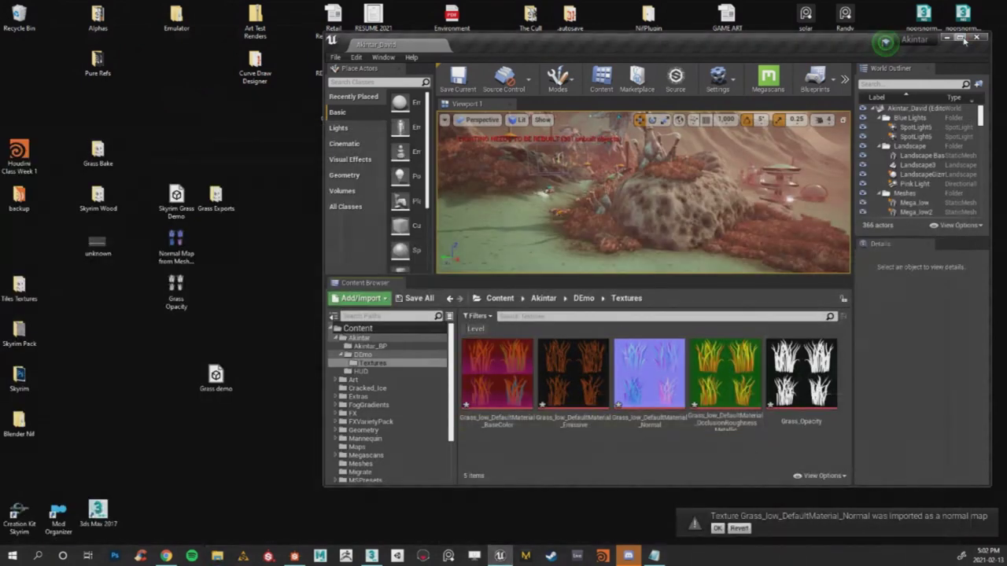
# Maximize the editor and set the OcclusionRoughnessMetallic texture's compression to Masks (no sRGB).
pyautogui.click(960, 37)
pyautogui.click(495, 389)
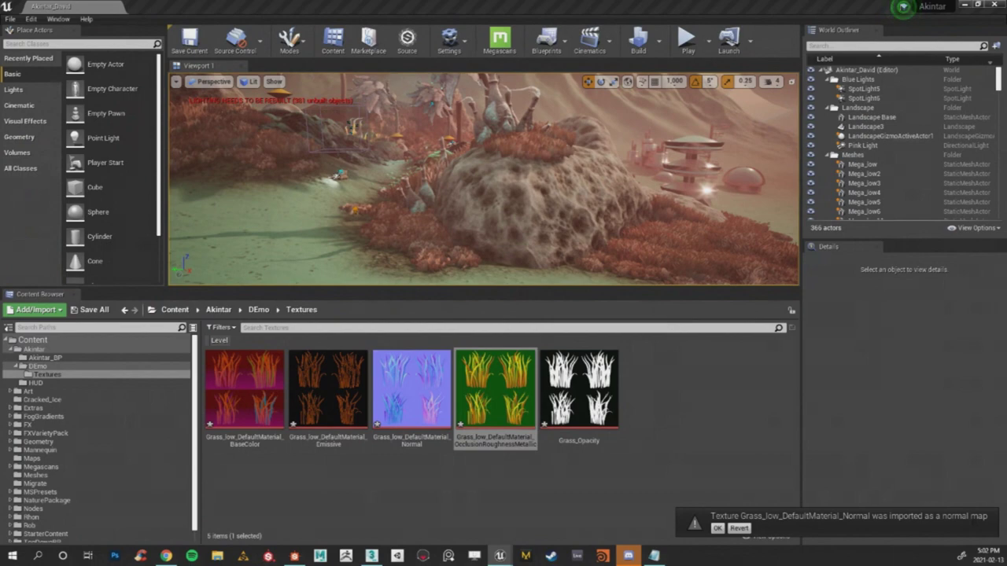
pyautogui.doubleClick(496, 390)
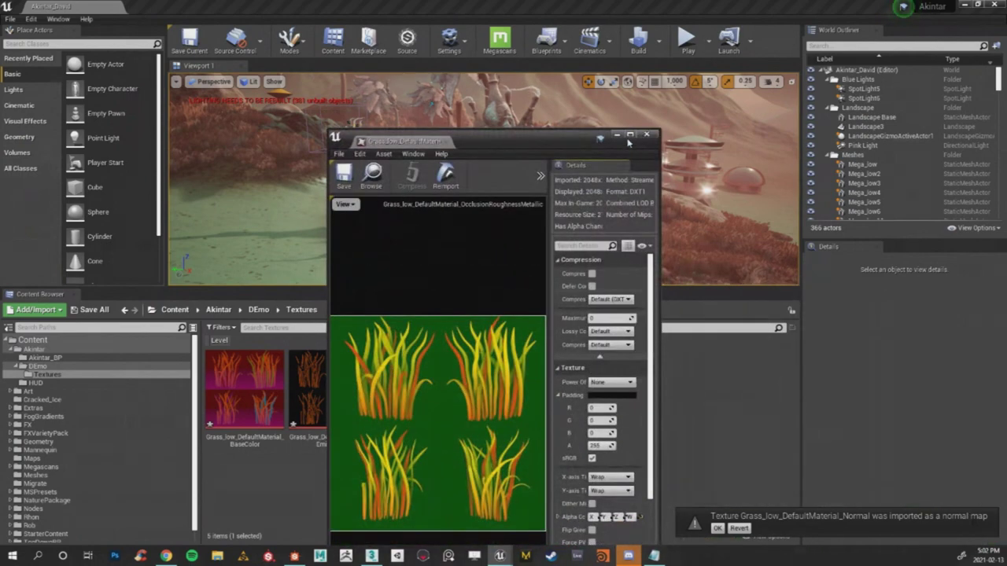
pyautogui.click(629, 136)
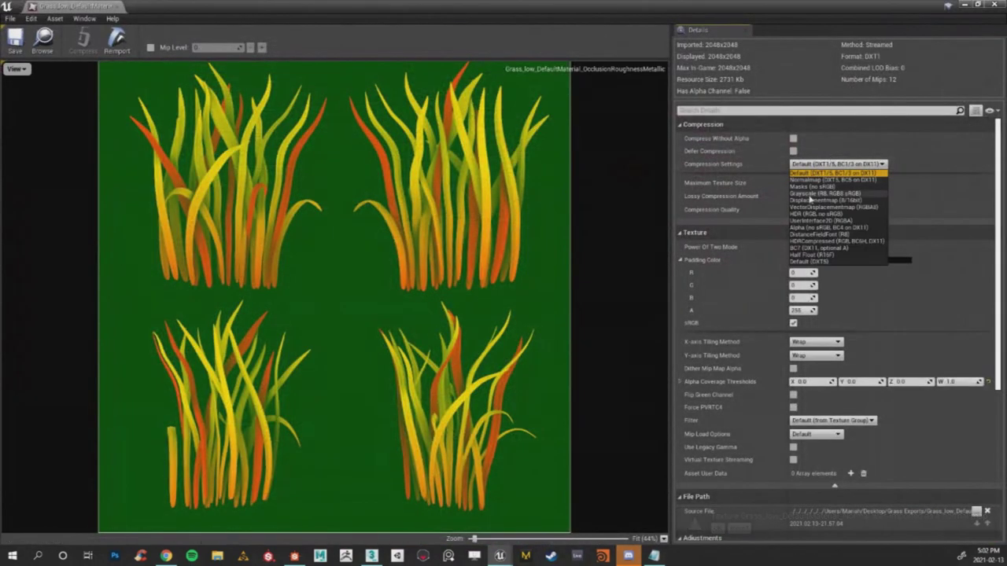
pyautogui.click(810, 187)
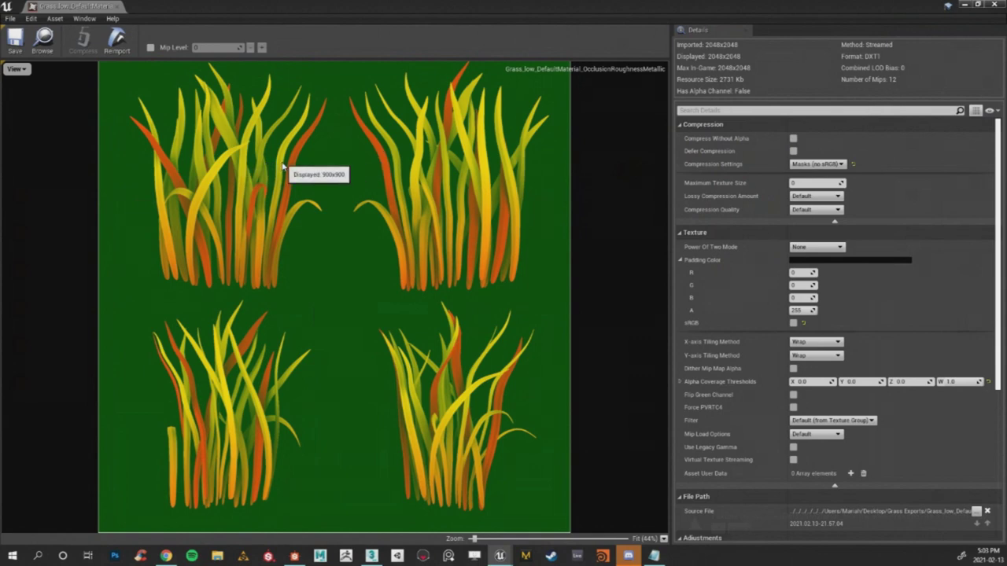
pyautogui.click(116, 6)
pyautogui.click(639, 437)
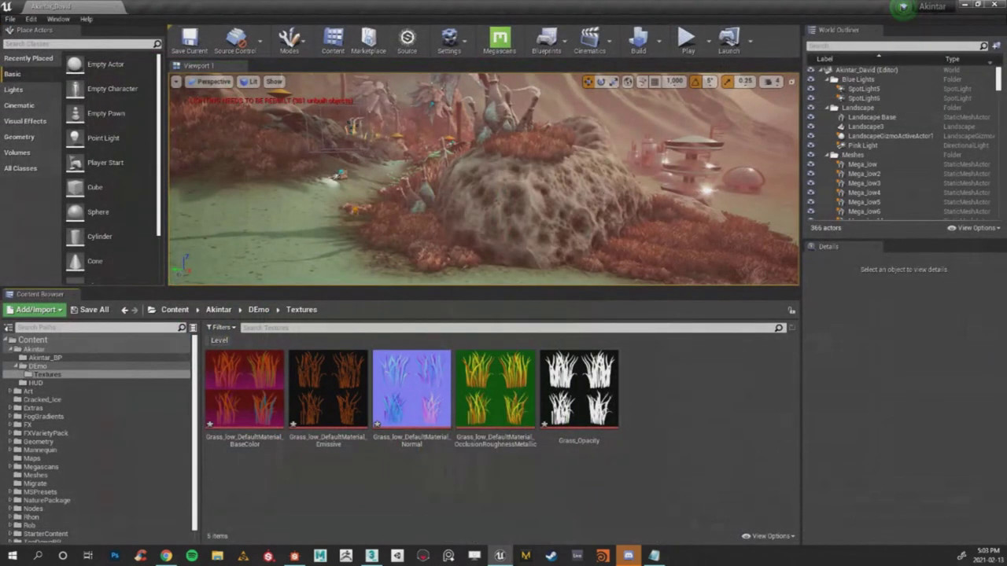
# Create a material with the default name NewMaterial in the Textures folder and dock its editor beside the level tab.
pyautogui.moveTo(483, 178); pyautogui.dragTo(551, 211, button='right')
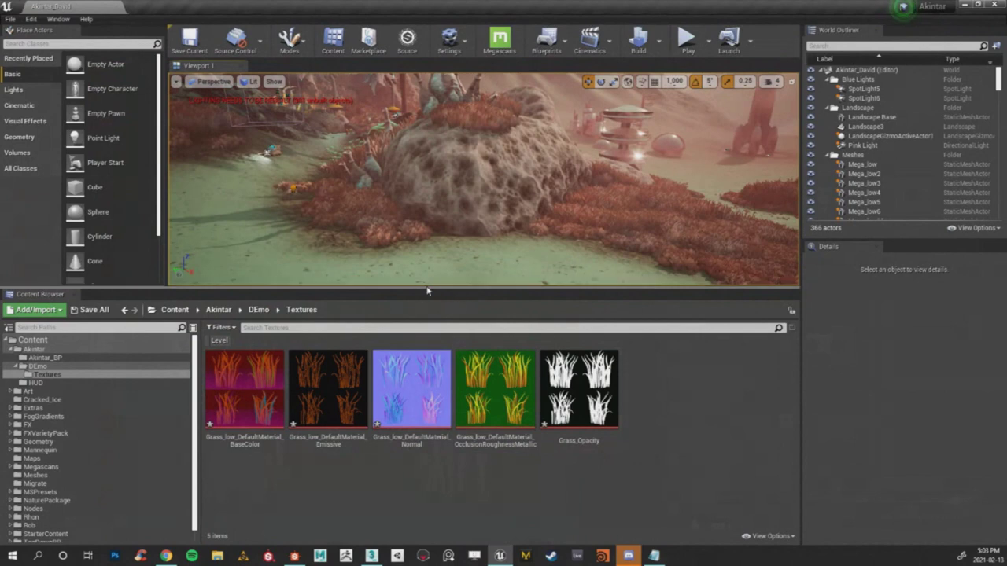
pyautogui.rightClick(678, 397)
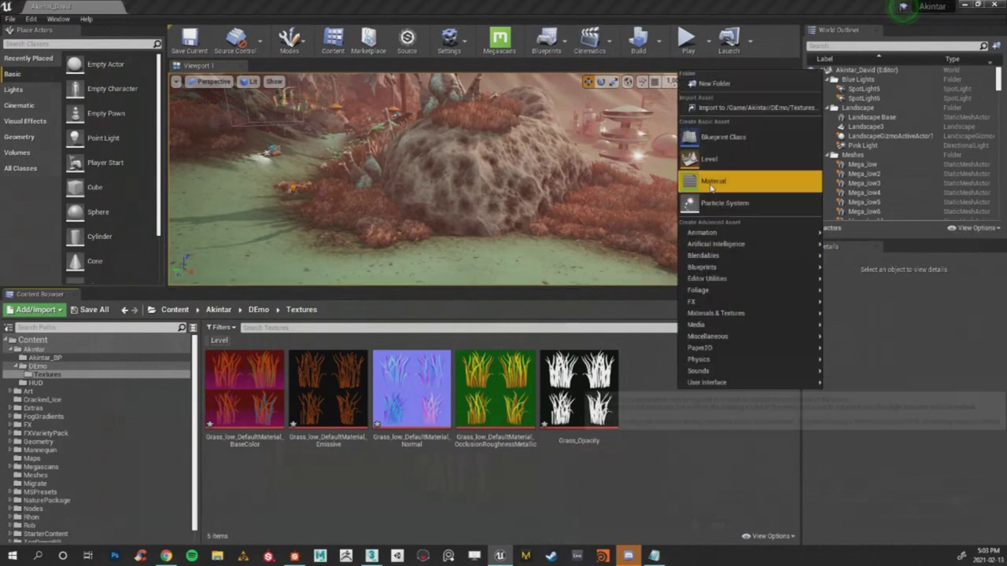
pyautogui.click(712, 181)
pyautogui.press('Return')
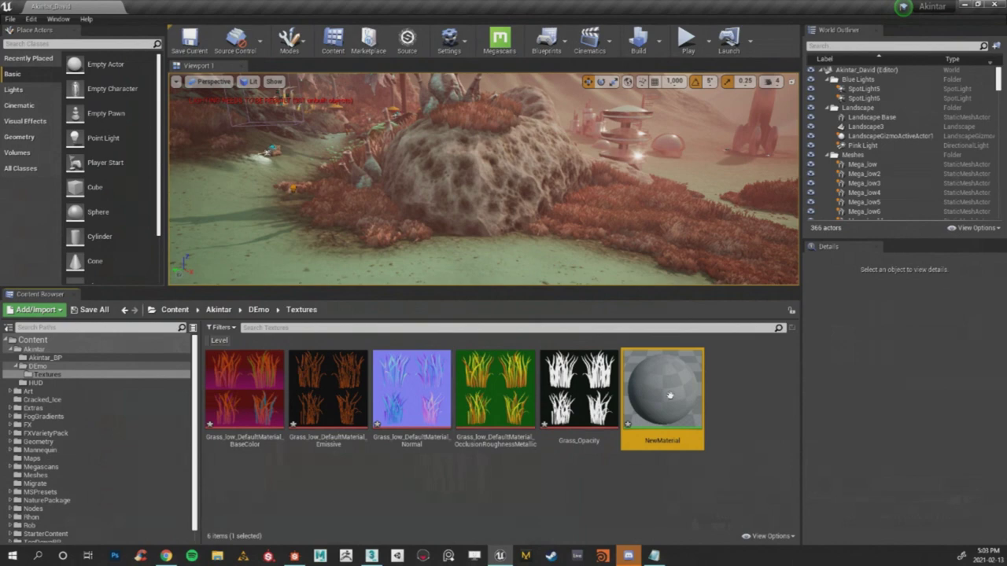
pyautogui.doubleClick(663, 389)
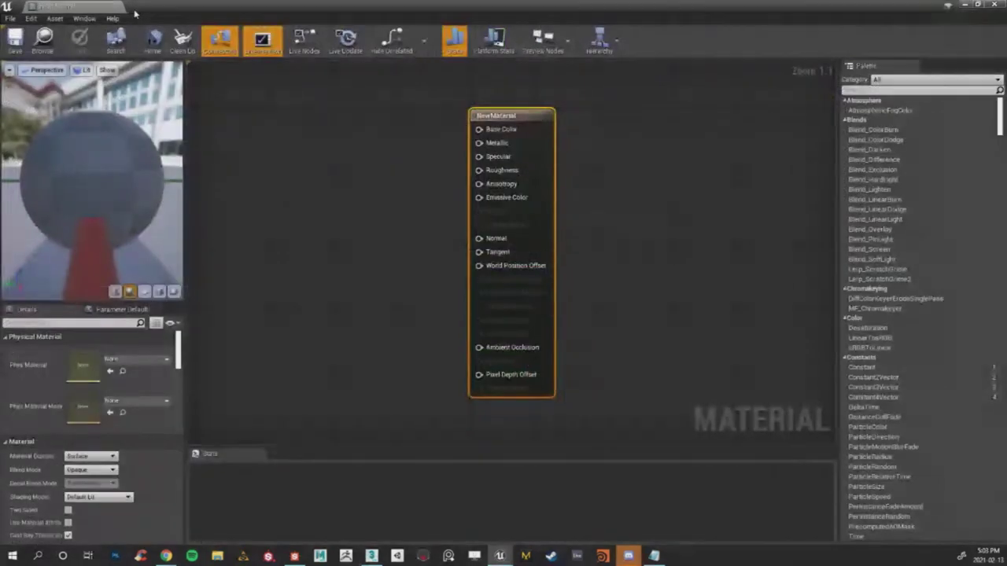
pyautogui.moveTo(134, 13); pyautogui.dragTo(366, 83)
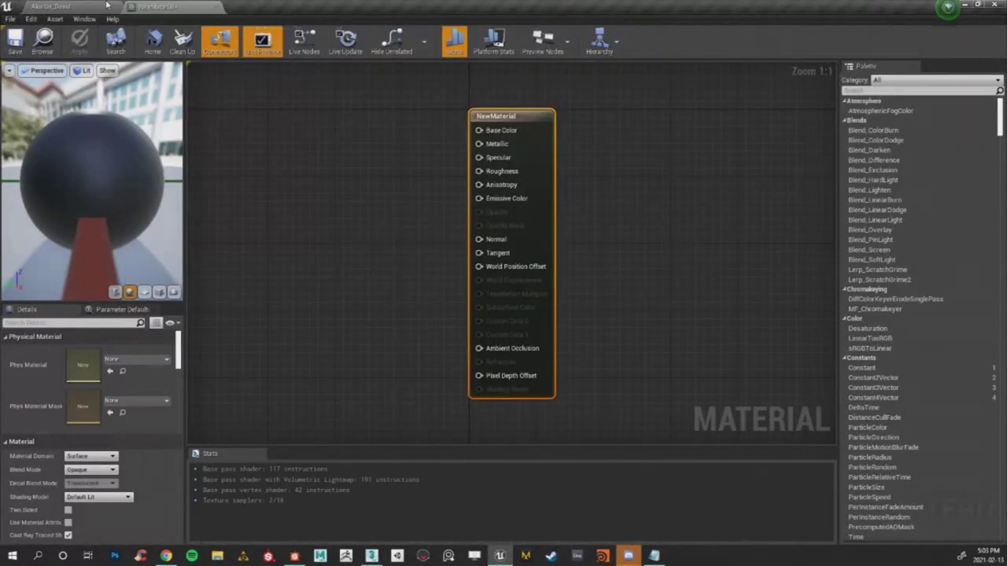
# Add the BaseColor, Emissive, Normal, OcclusionRoughnessMetallic and Grass_Opacity textures to the NewMaterial graph as texture samples.
pyautogui.click(104, 6)
pyautogui.click(574, 390)
pyautogui.keyDown('ctrl'); pyautogui.click(495, 391); pyautogui.keyUp('ctrl')
pyautogui.keyDown('ctrl'); pyautogui.click(413, 391); pyautogui.keyUp('ctrl')
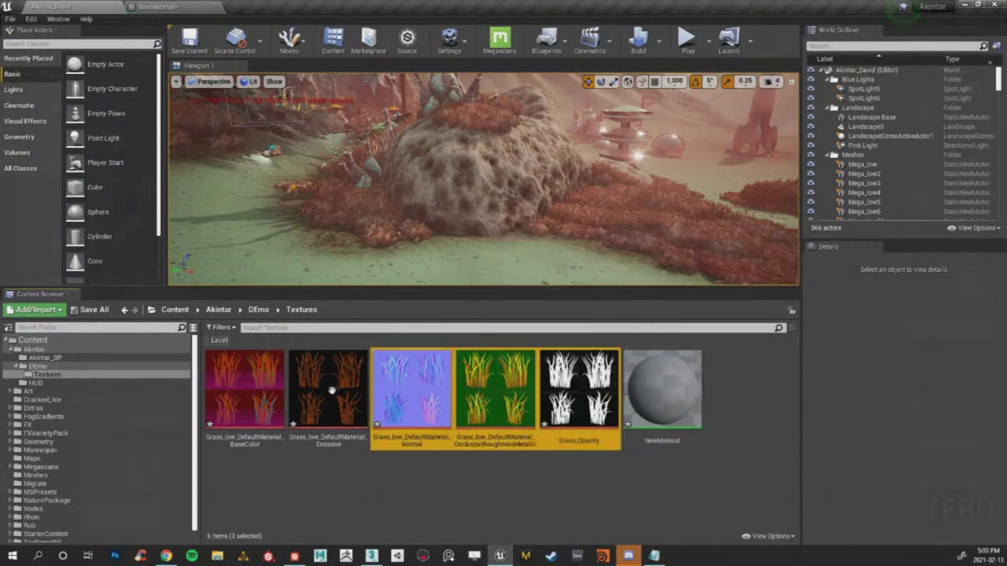
pyautogui.keyDown('ctrl'); pyautogui.click(331, 391); pyautogui.keyUp('ctrl')
pyautogui.keyDown('ctrl'); pyautogui.click(267, 401); pyautogui.keyUp('ctrl')
pyautogui.moveTo(344, 398); pyautogui.dragTo(258, 159)
pyautogui.moveTo(287, 174); pyautogui.dragTo(442, 192, button='right')
pyautogui.moveTo(467, 333); pyautogui.dragTo(229, 217)
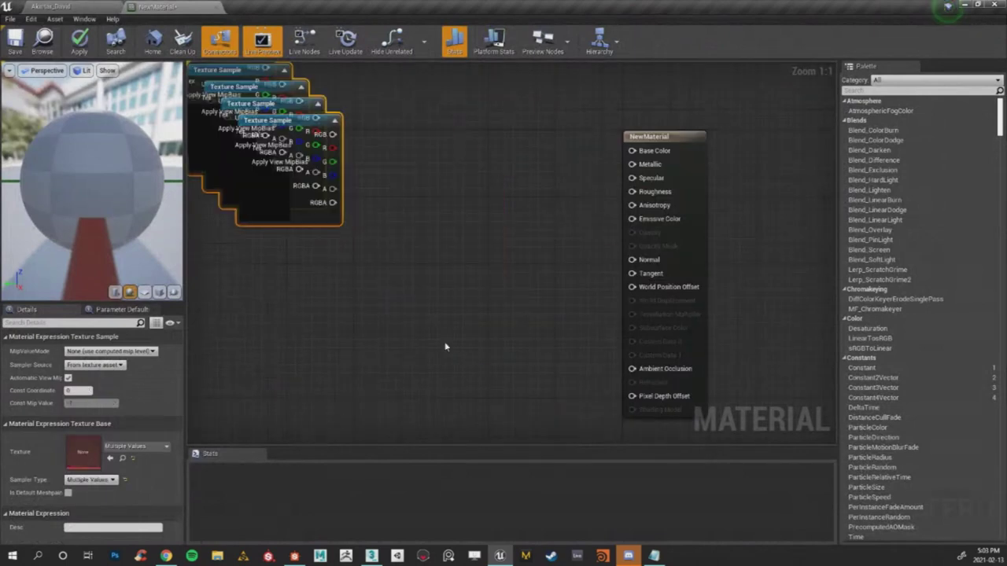
# Spread the stacked texture sample nodes apart in the empty area beside the NewMaterial node.
pyautogui.click(445, 346)
pyautogui.scroll(-2, 445, 346)
pyautogui.moveTo(445, 346); pyautogui.dragTo(558, 368, button='right')
pyautogui.scroll(-1, 558, 367)
pyautogui.moveTo(430, 277); pyautogui.dragTo(276, 191)
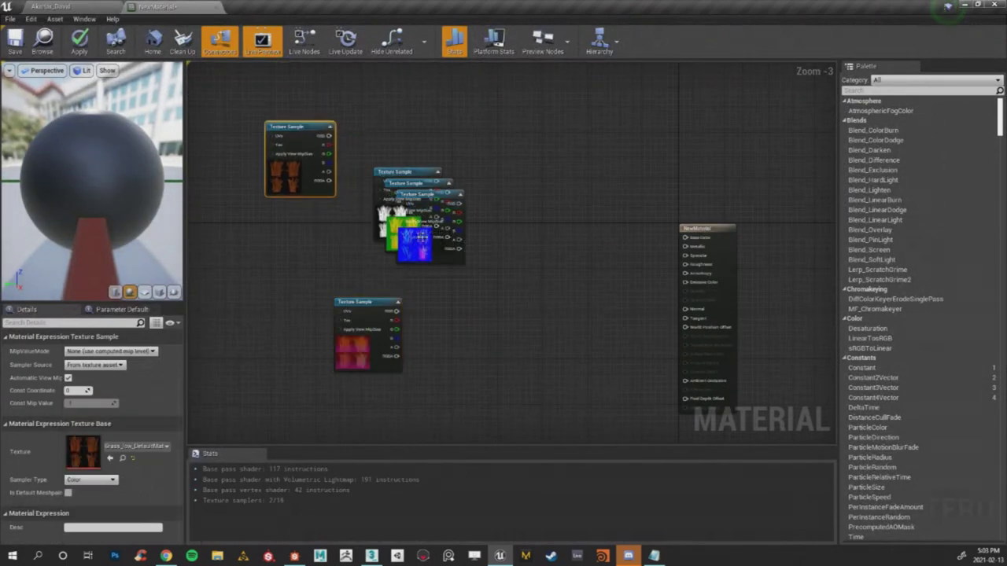
pyautogui.moveTo(420, 236); pyautogui.dragTo(480, 298)
pyautogui.moveTo(627, 146); pyautogui.dragTo(656, 94, button='right')
# Connect the normal texture to Normal and the packed texture's red, green and blue channels to Ambient Occlusion, Roughness and Metallic.
pyautogui.moveTo(657, 94); pyautogui.dragTo(735, 302)
pyautogui.scroll(2, 634, 117)
pyautogui.moveTo(476, 244); pyautogui.dragTo(733, 399)
pyautogui.moveTo(475, 269); pyautogui.dragTo(733, 215)
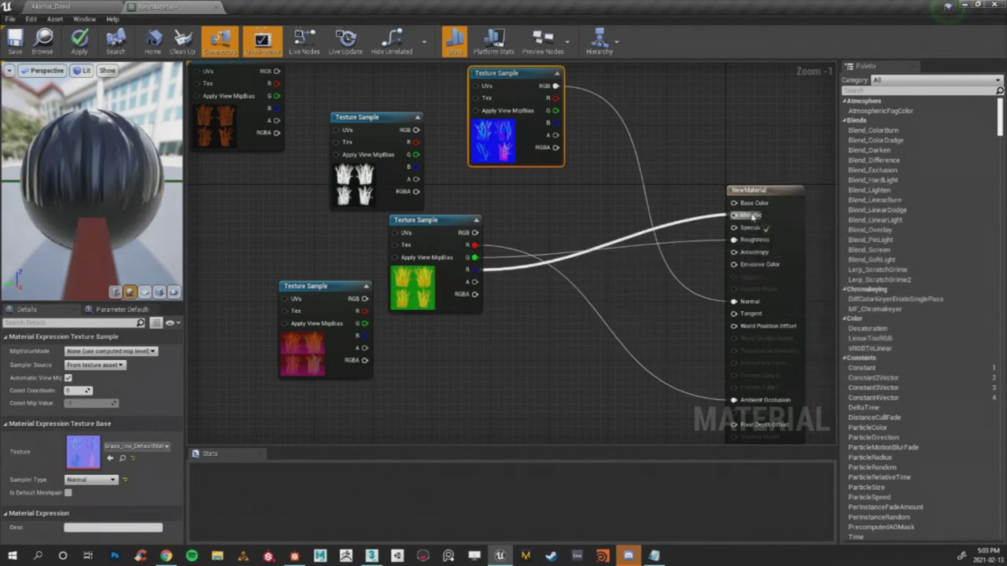
pyautogui.moveTo(381, 130); pyautogui.dragTo(461, 387)
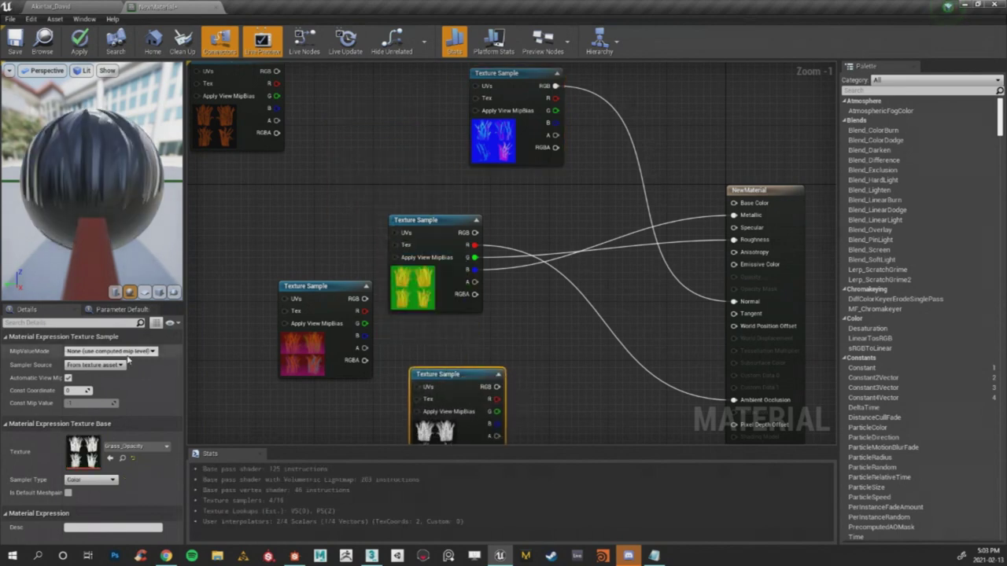
# Set NewMaterial's blend mode to Masked and its shading model to Two Sided Foliage.
pyautogui.click(747, 193)
pyautogui.scroll(-3, 108, 427)
pyautogui.click(86, 432)
pyautogui.click(99, 436)
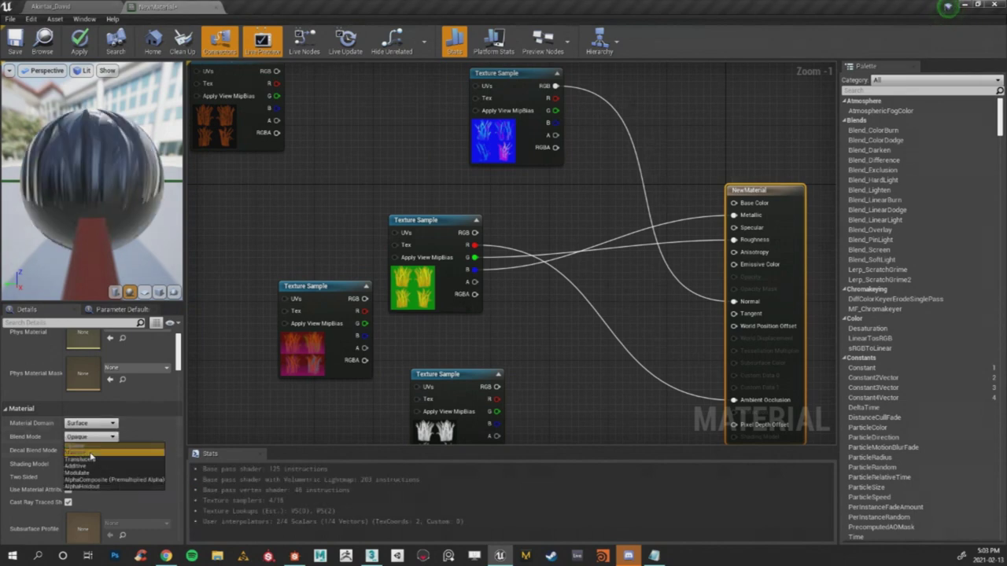
pyautogui.click(91, 454)
pyautogui.click(103, 465)
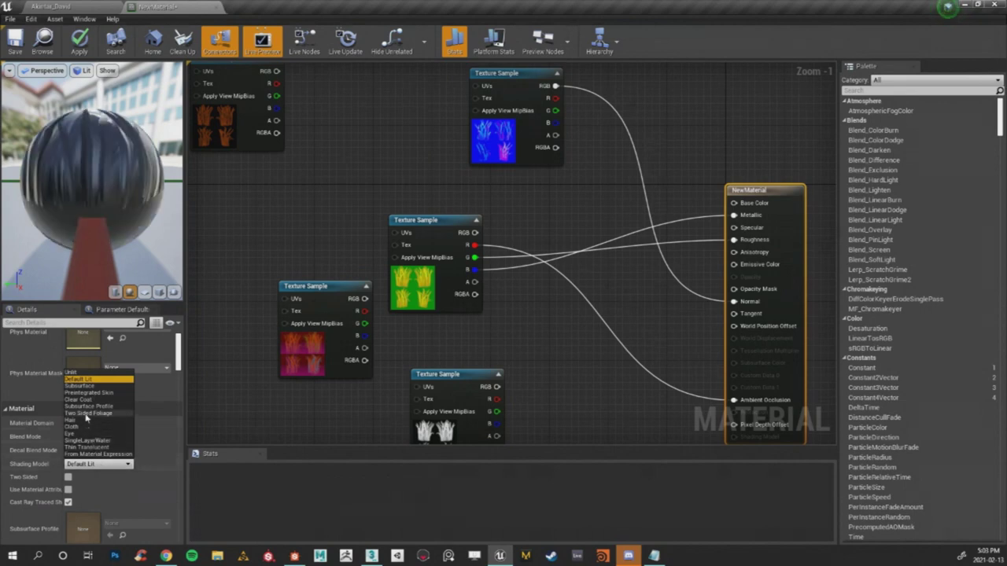
pyautogui.click(88, 413)
# Connect the base color texture to Base Color and the grass opacity texture to Opacity and Opacity Mask, repositioning the texture nodes.
pyautogui.scroll(-1, 453, 310)
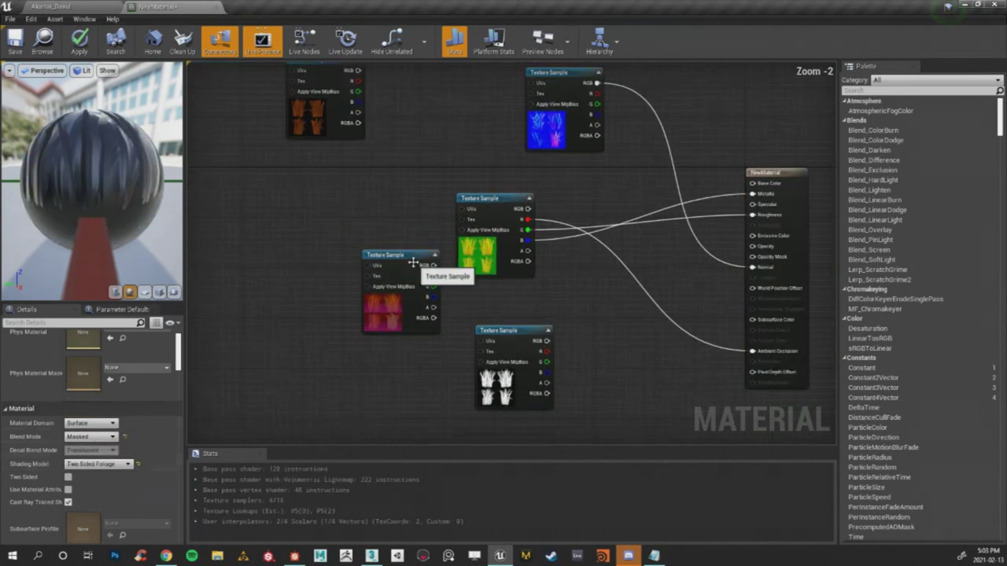
pyautogui.moveTo(432, 266); pyautogui.dragTo(752, 184)
pyautogui.moveTo(323, 101); pyautogui.dragTo(335, 157)
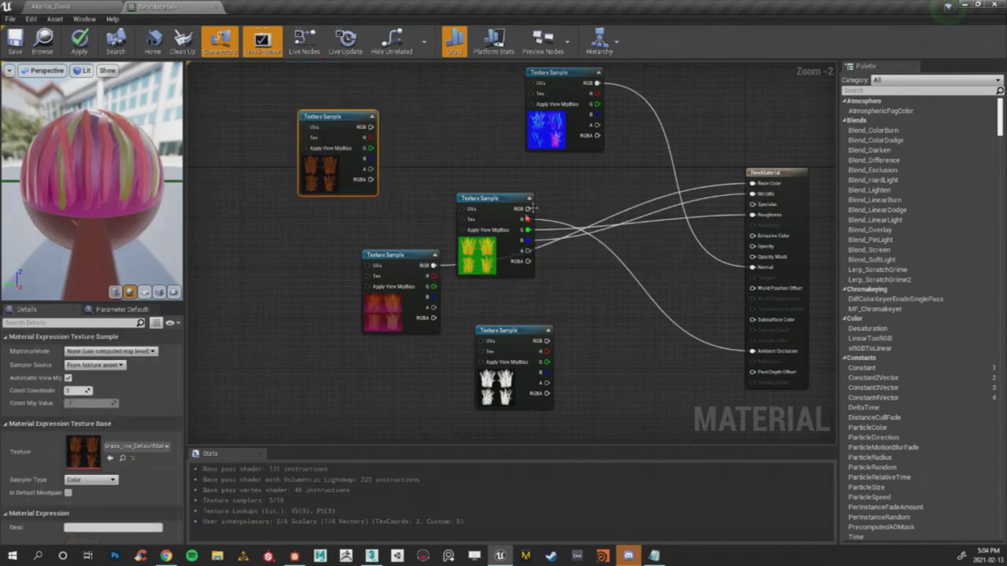
pyautogui.moveTo(512, 215); pyautogui.dragTo(475, 177)
pyautogui.moveTo(545, 353); pyautogui.dragTo(357, 379)
pyautogui.moveTo(358, 378); pyautogui.dragTo(364, 309, button='right')
pyautogui.moveTo(415, 219); pyautogui.dragTo(332, 411)
pyautogui.moveTo(453, 106); pyautogui.dragTo(325, 294)
pyautogui.moveTo(370, 193); pyautogui.dragTo(411, 246, button='right')
# Multiply the emissive texture by a scalar parameter named Emissive Level and connect the result to Emissive Color.
pyautogui.moveTo(113, 149)
pyautogui.mouseDown(button='right')
pyautogui.moveTo(114, 110)
pyautogui.moveTo(113, 138)
pyautogui.mouseUp(button='right')
pyautogui.moveTo(113, 149); pyautogui.dragTo(113, 125)
pyautogui.moveTo(396, 129); pyautogui.dragTo(580, 198)
pyautogui.click(576, 188)
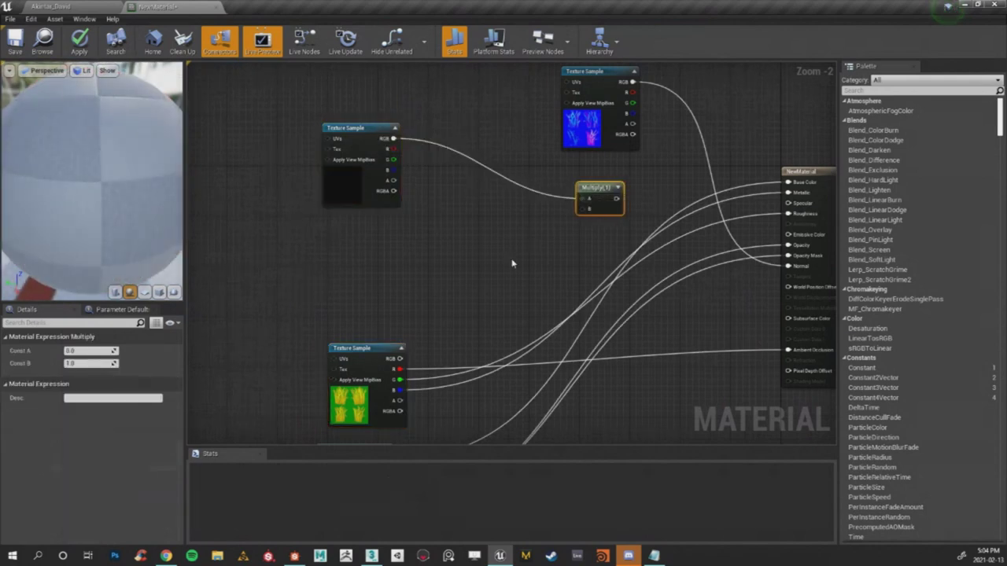
pyautogui.click(512, 264)
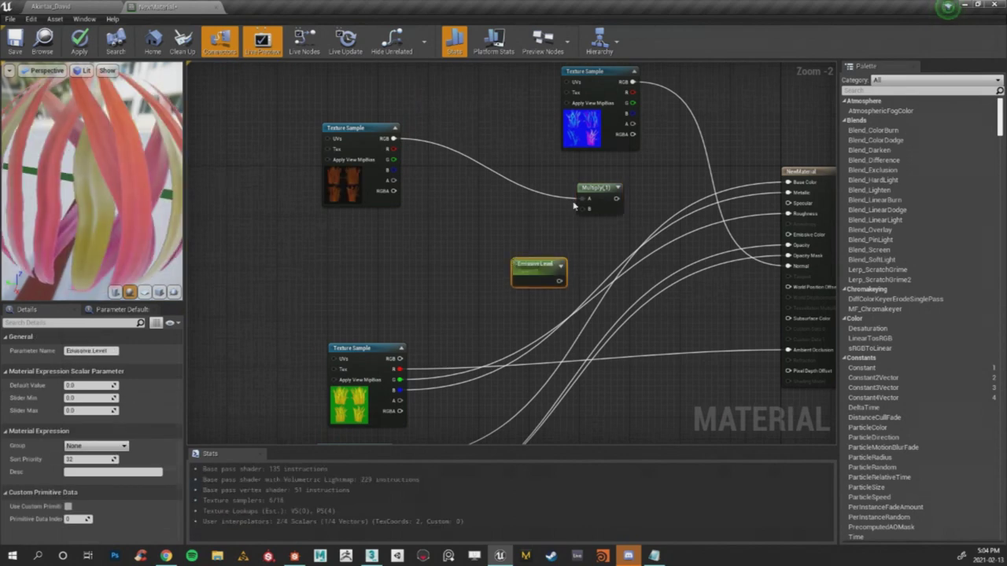
pyautogui.moveTo(582, 212); pyautogui.dragTo(502, 234)
pyautogui.moveTo(608, 198); pyautogui.dragTo(788, 224)
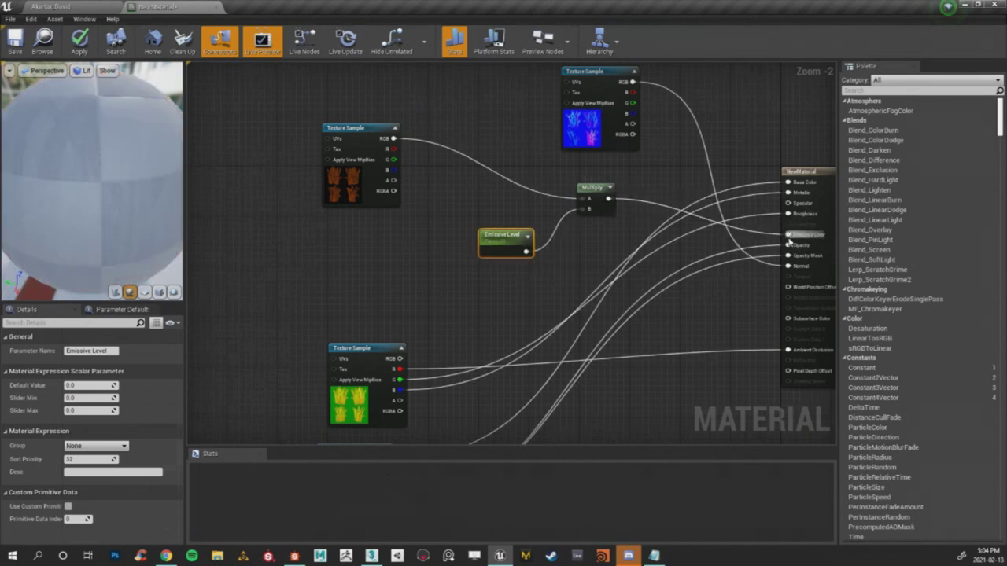
# Arrange the five texture sample nodes in one vertical column: normal, emissive, base color, packed mask and opacity.
pyautogui.scroll(-3, 550, 69)
pyautogui.scroll(1, 492, 225)
pyautogui.moveTo(435, 306); pyautogui.dragTo(450, 347)
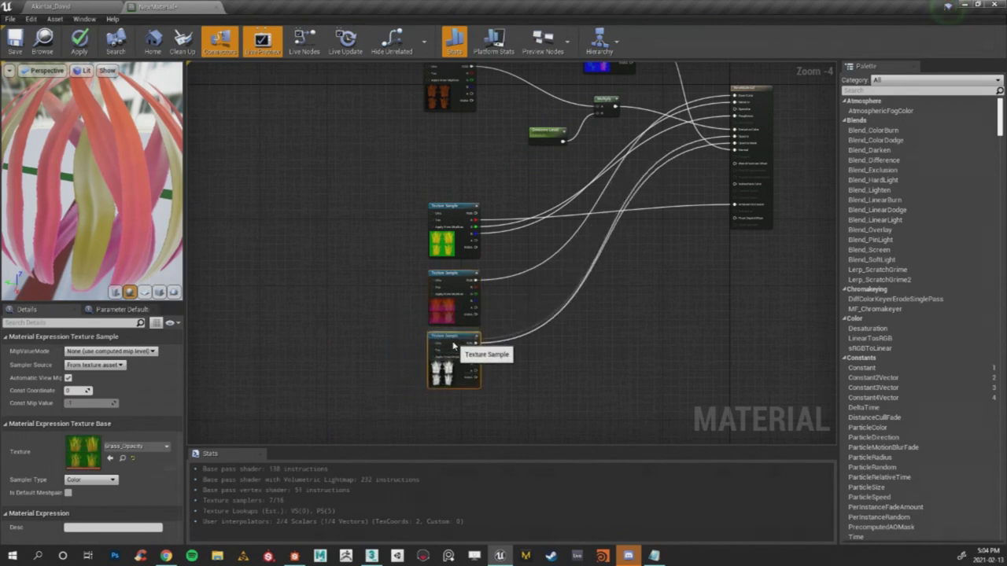
pyautogui.moveTo(464, 296); pyautogui.dragTo(466, 163)
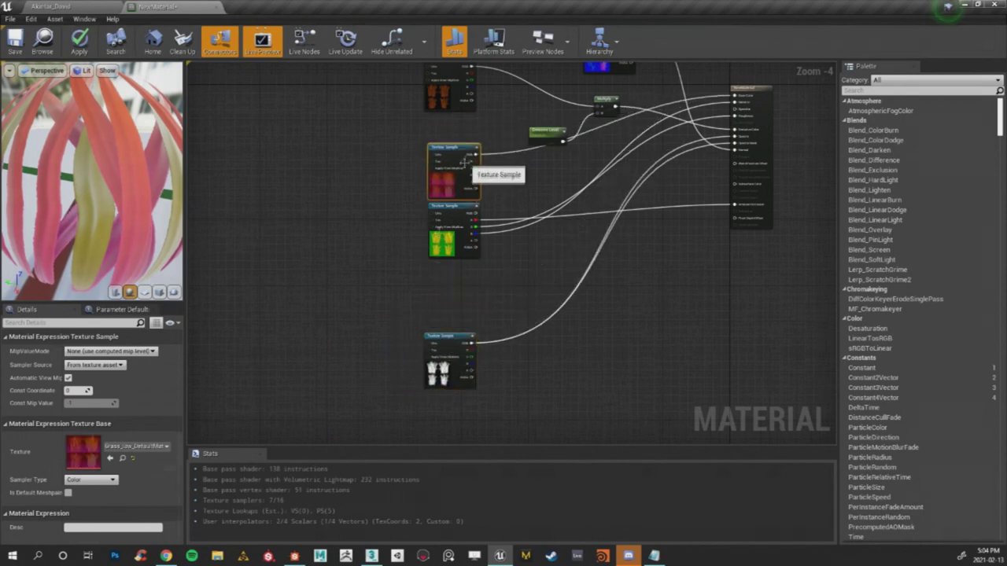
pyautogui.moveTo(450, 343); pyautogui.dragTo(454, 272)
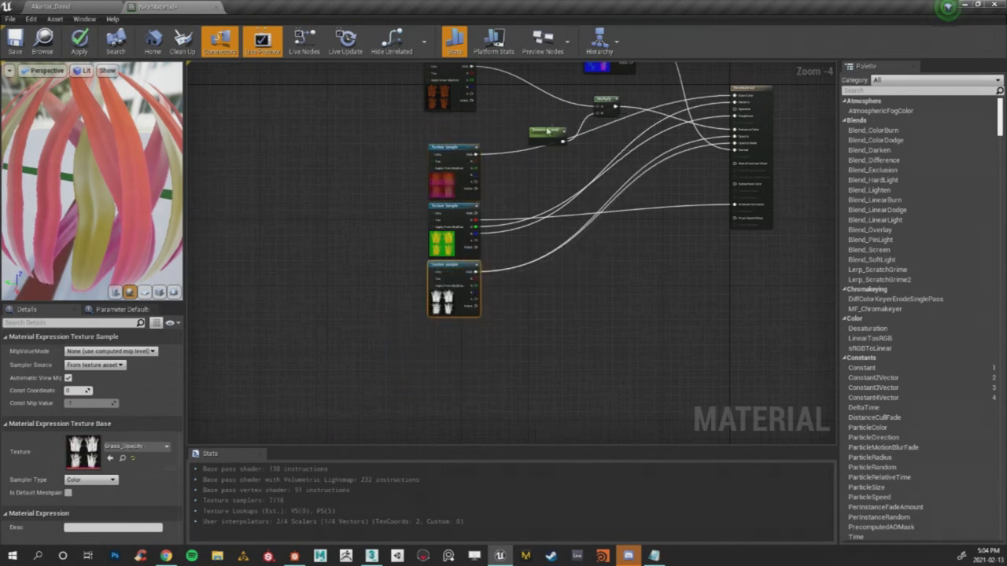
pyautogui.moveTo(526, 120); pyautogui.dragTo(509, 161, button='right')
pyautogui.scroll(2, 445, 120)
pyautogui.moveTo(445, 119); pyautogui.dragTo(446, 170)
pyautogui.moveTo(670, 68); pyautogui.dragTo(438, 86)
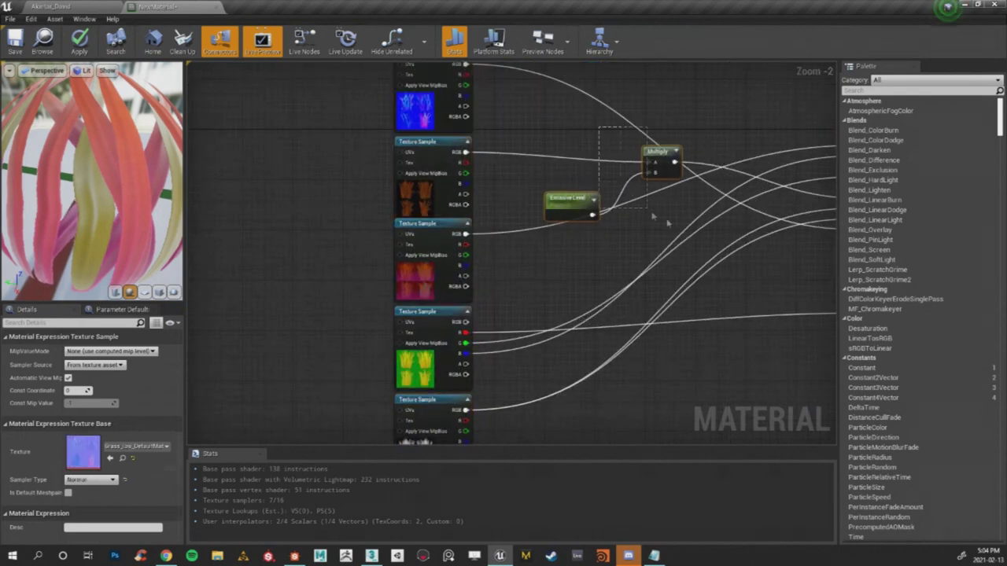
# Save NewMaterial and create a material instance from it, returning to the DEmo folder.
pyautogui.click(69, 6)
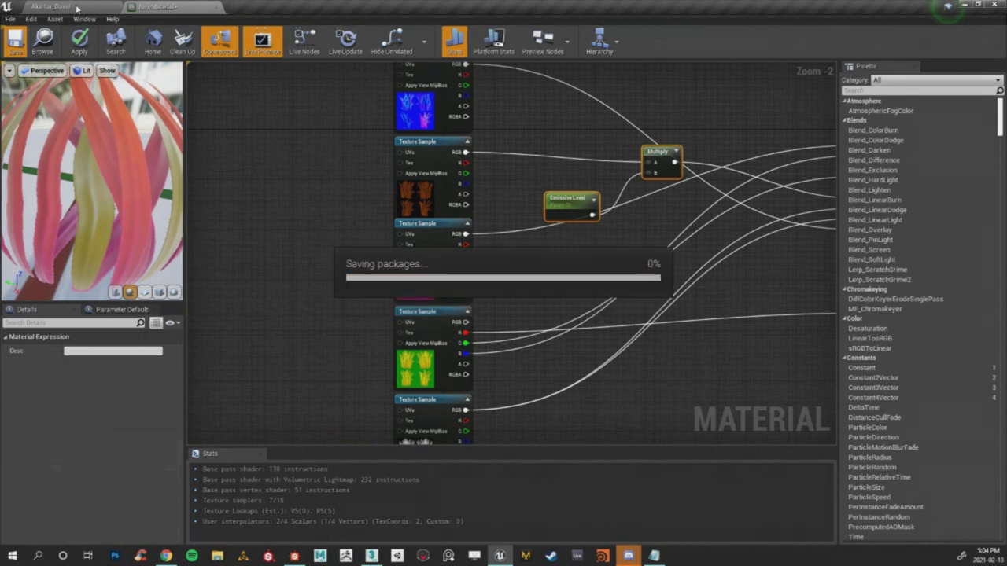
pyautogui.click(77, 9)
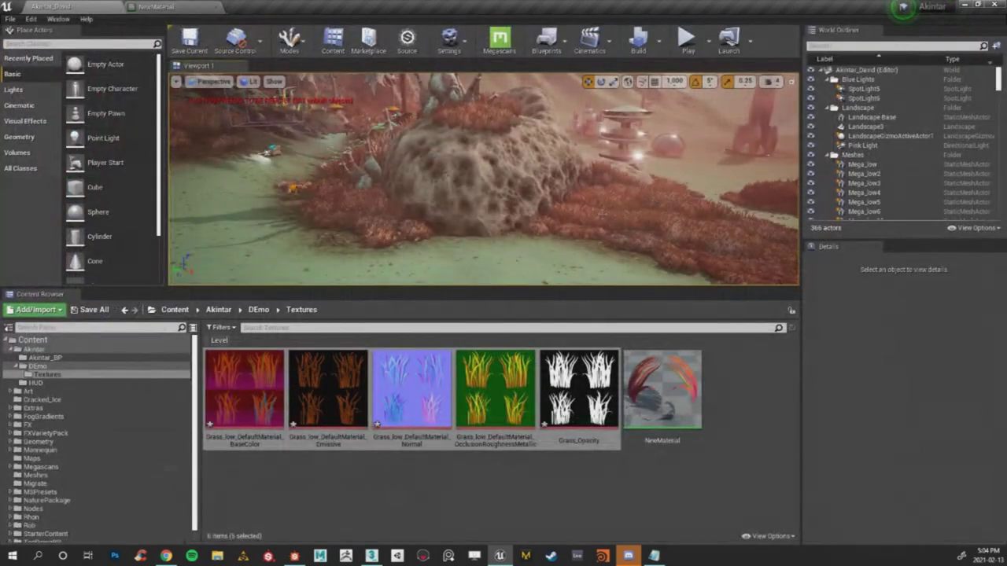
pyautogui.rightClick(667, 236)
pyautogui.click(597, 479)
pyautogui.rightClick(647, 417)
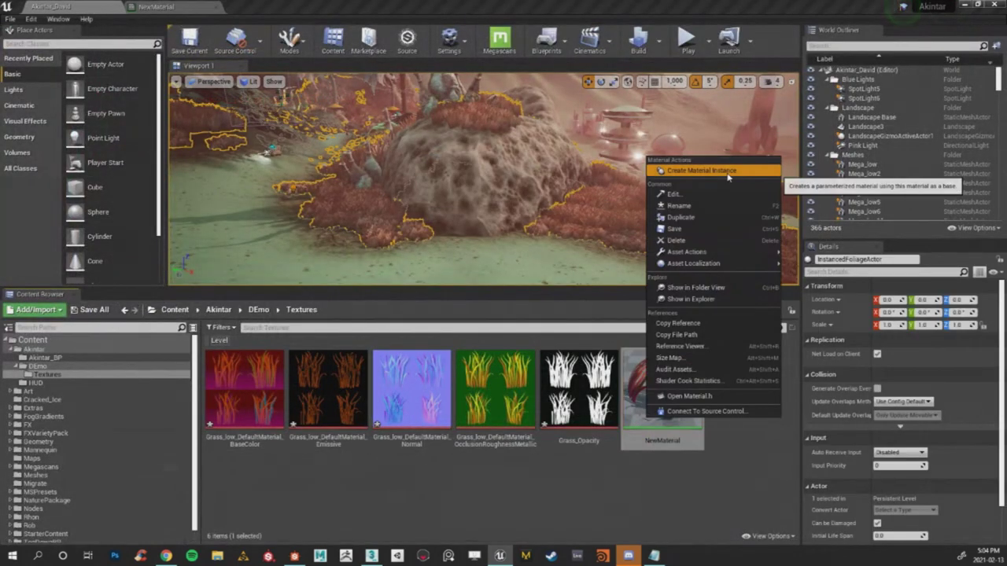
pyautogui.click(727, 170)
pyautogui.click(258, 309)
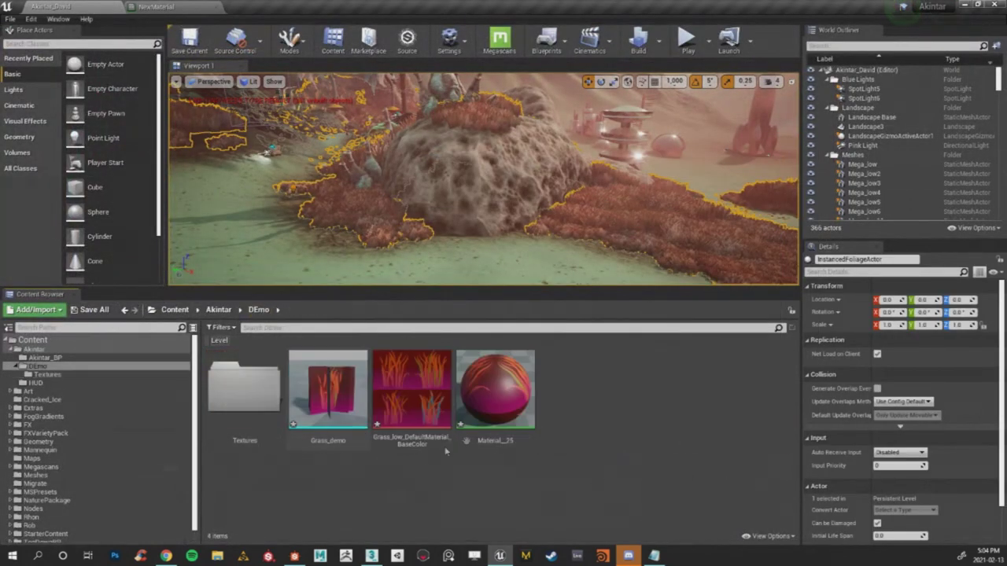
pyautogui.moveTo(328, 389); pyautogui.dragTo(523, 273)
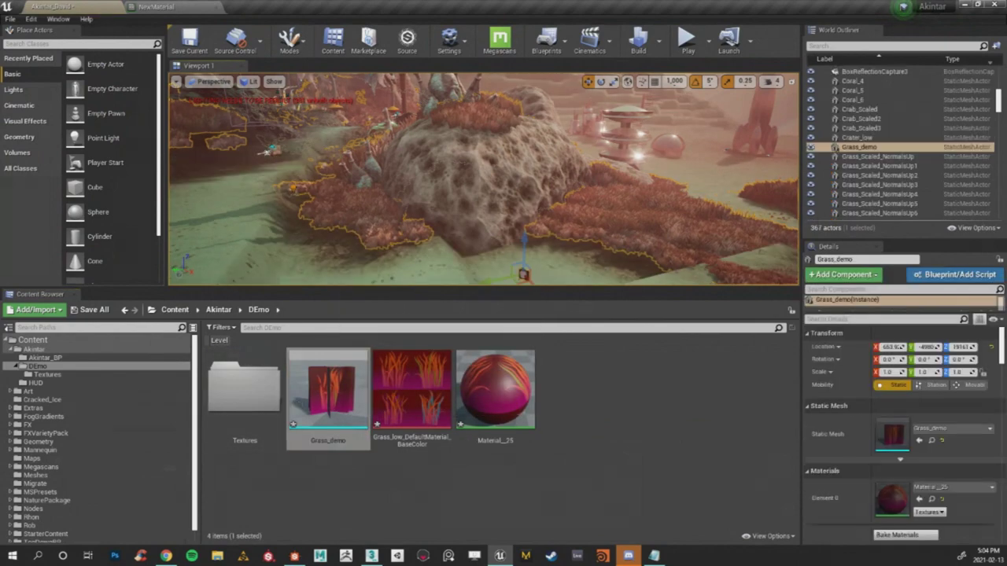
pyautogui.press('f')
pyautogui.moveTo(516, 288); pyautogui.dragTo(515, 405)
pyautogui.press('f')
pyautogui.moveTo(508, 284); pyautogui.dragTo(509, 254, button='right')
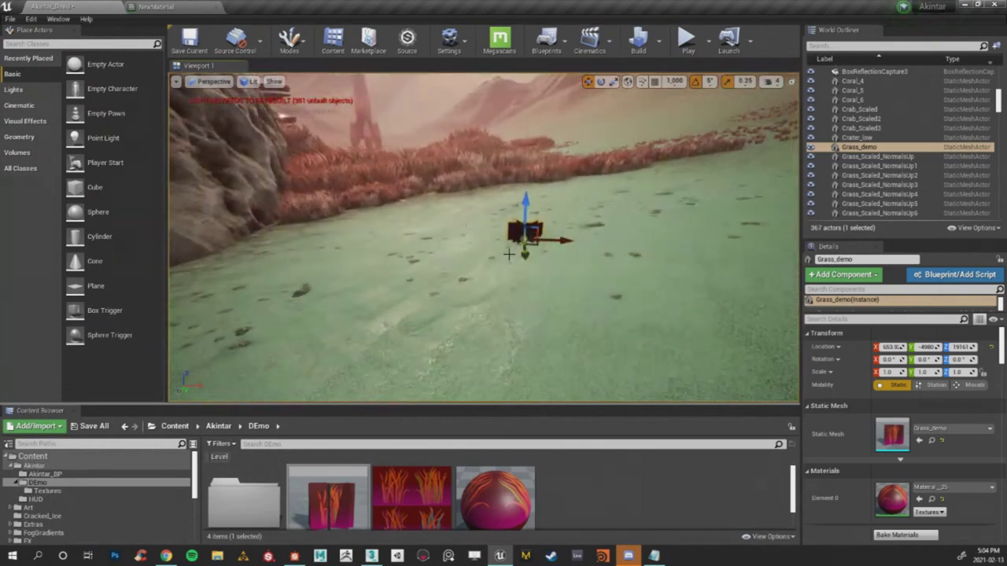
pyautogui.press('Delete')
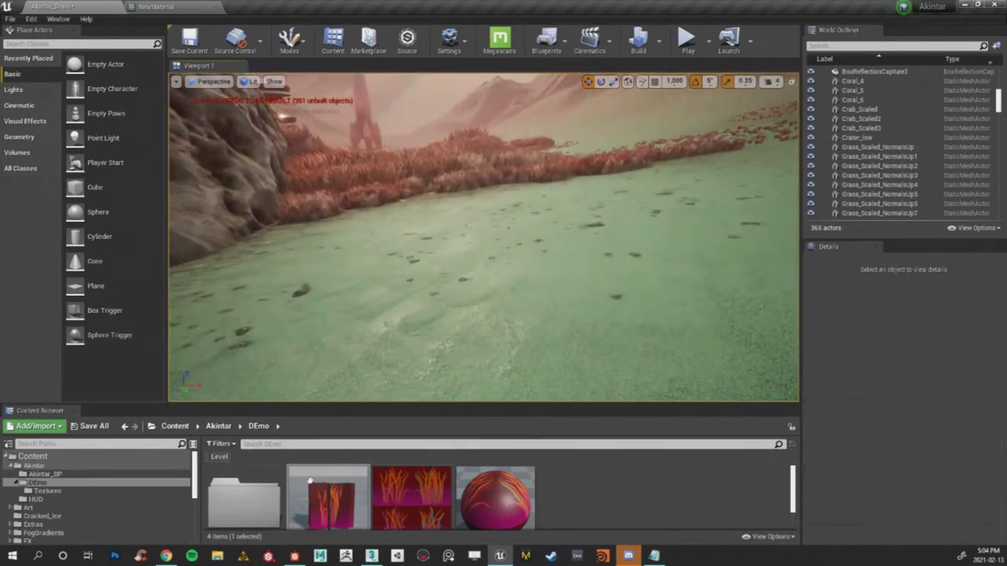
# Rename the Material__25 material in the DEmo folder as GrassDemoMat and open it to view its graph.
pyautogui.scroll(-1, 485, 471)
pyautogui.moveTo(586, 406); pyautogui.dragTo(586, 285)
pyautogui.rightClick(525, 370)
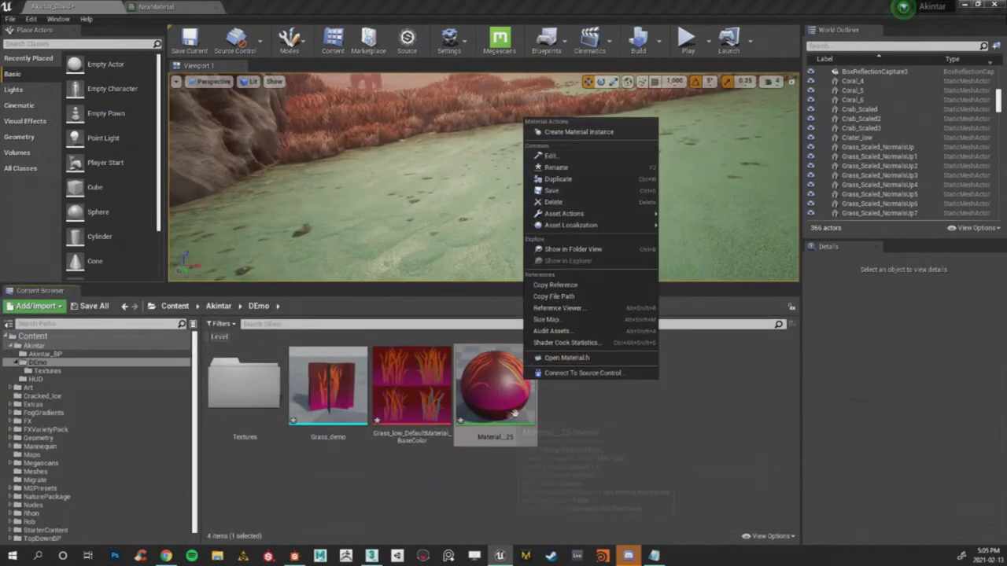
pyautogui.rightClick(507, 374)
pyautogui.click(556, 179)
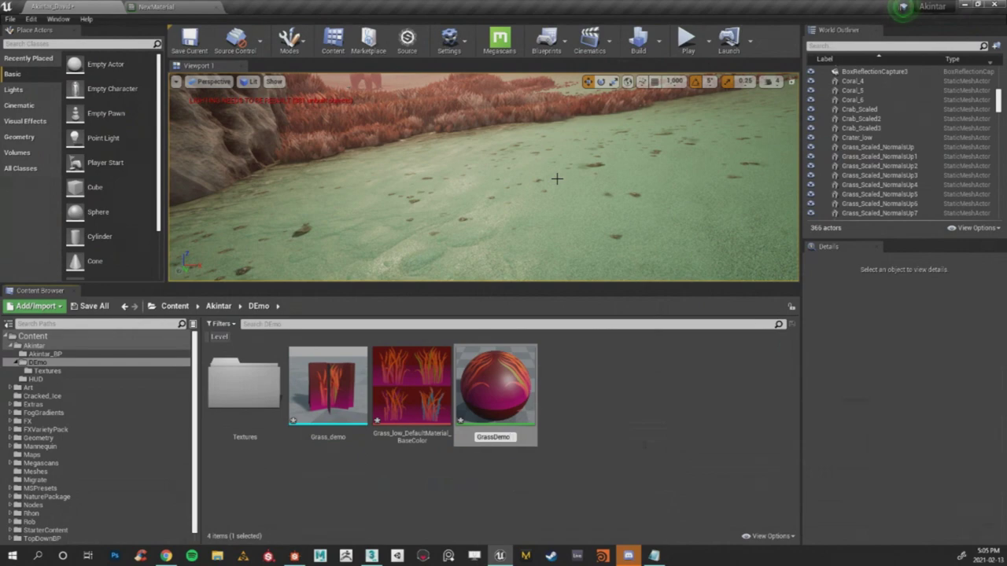
pyautogui.press('Return')
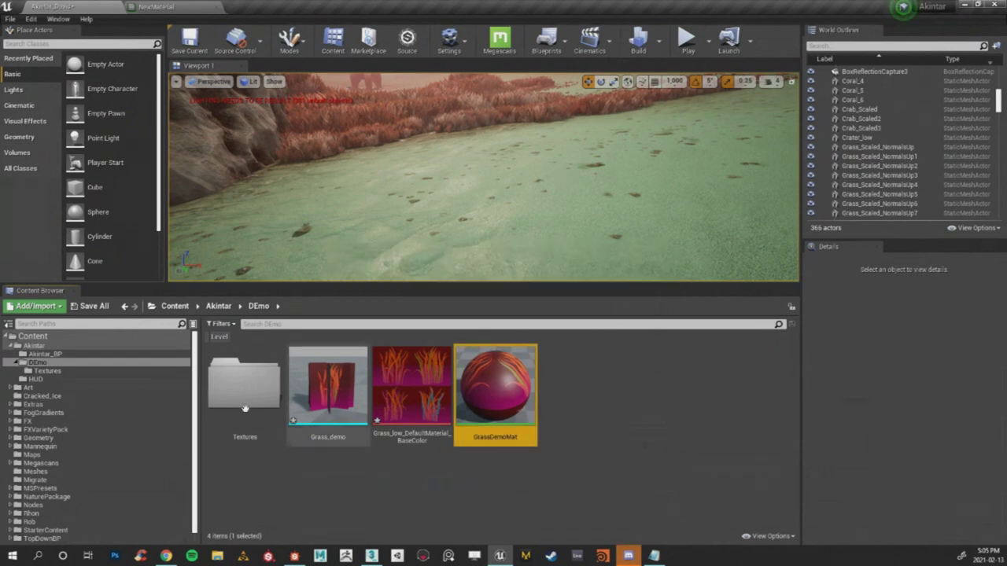
pyautogui.doubleClick(485, 379)
pyautogui.scroll(-2, 475, 256)
pyautogui.click(51, 6)
# Rename the NewMaterial_Inst material instance in the Textures folder as GrassDemo.
pyautogui.doubleClick(244, 386)
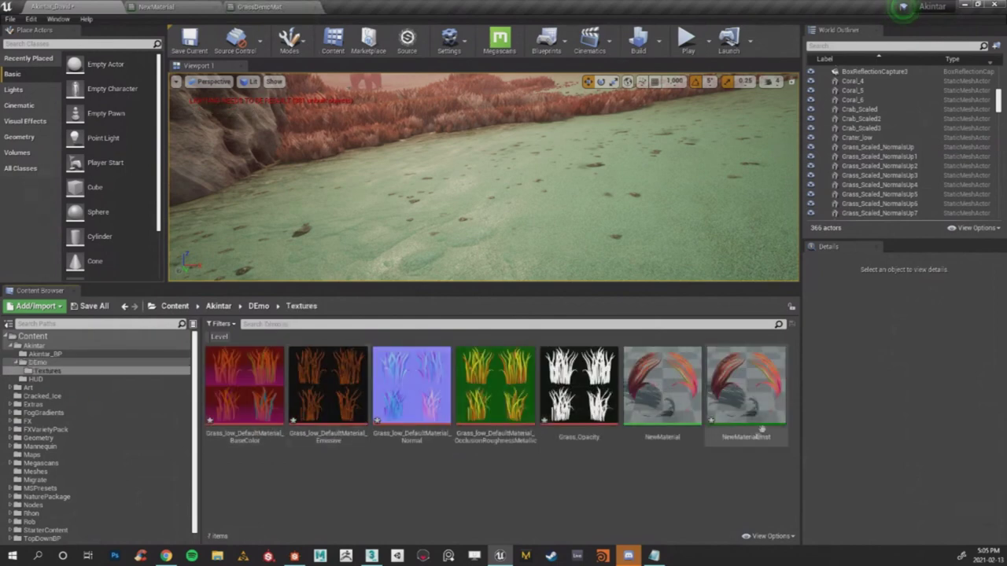
pyautogui.rightClick(746, 387)
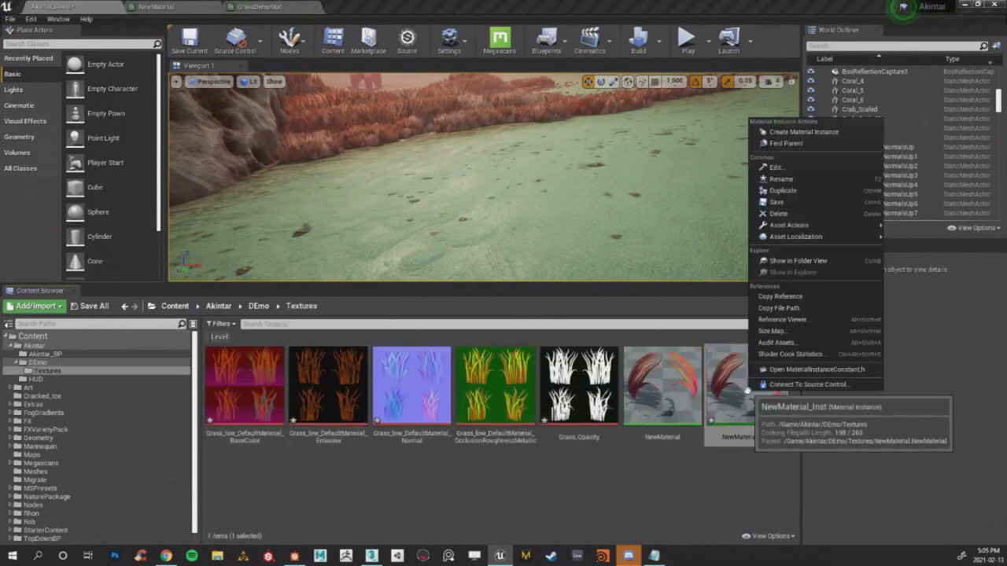
pyautogui.click(796, 180)
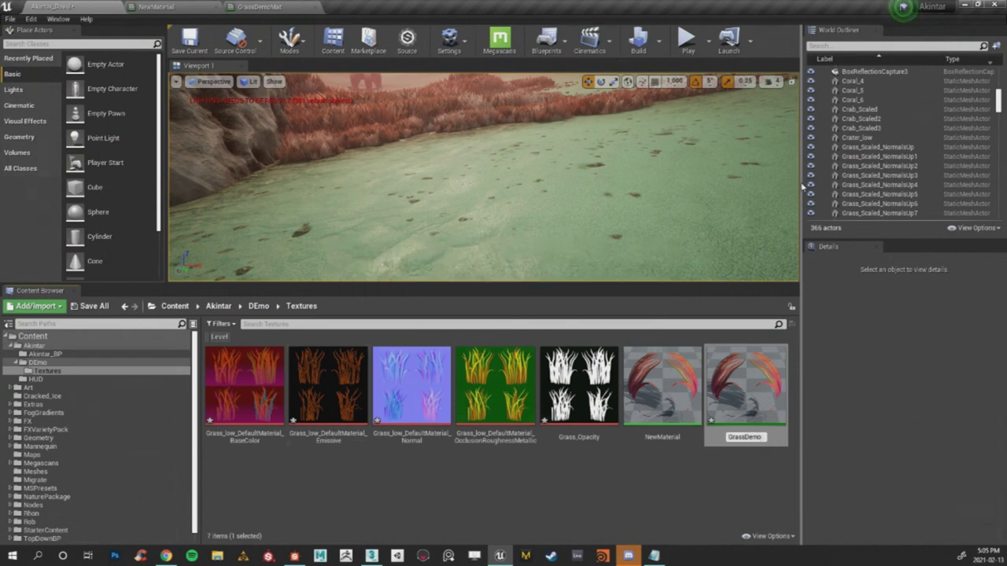
pyautogui.press('Return')
# Open the Grass_demo mesh from the DEmo folder and assign the GrassDemo material instance to its material slot.
pyautogui.click(259, 306)
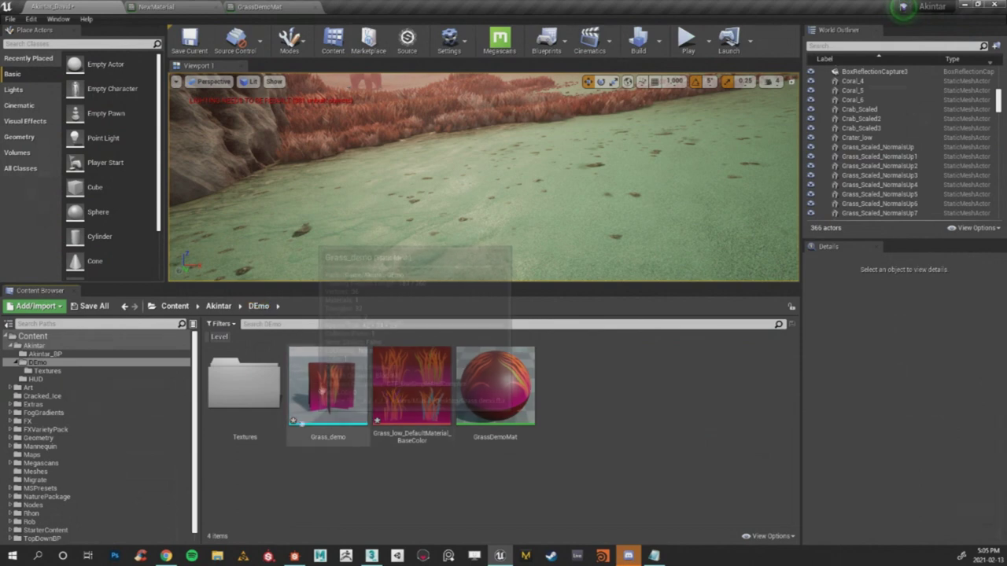
pyautogui.doubleClick(321, 391)
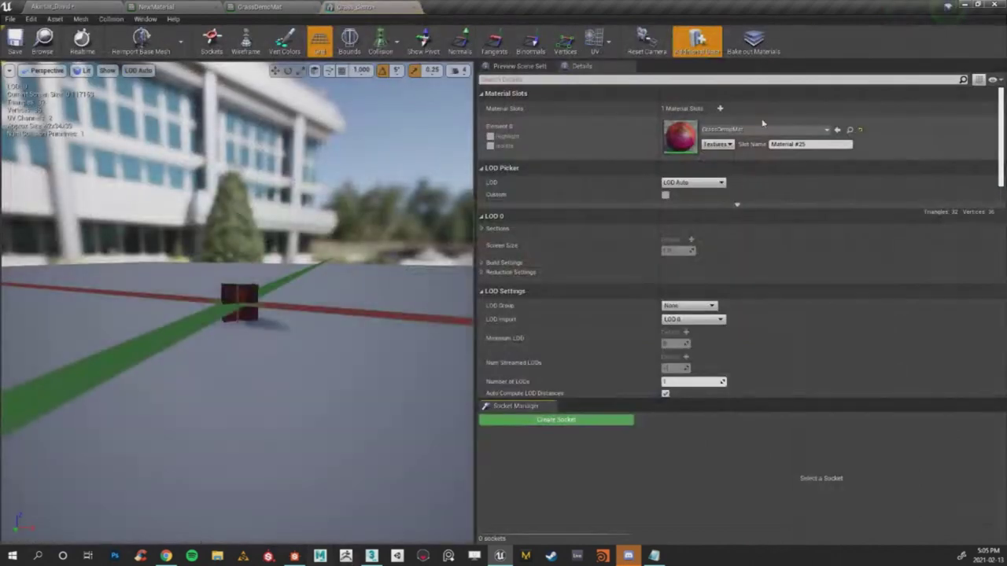
pyautogui.click(767, 130)
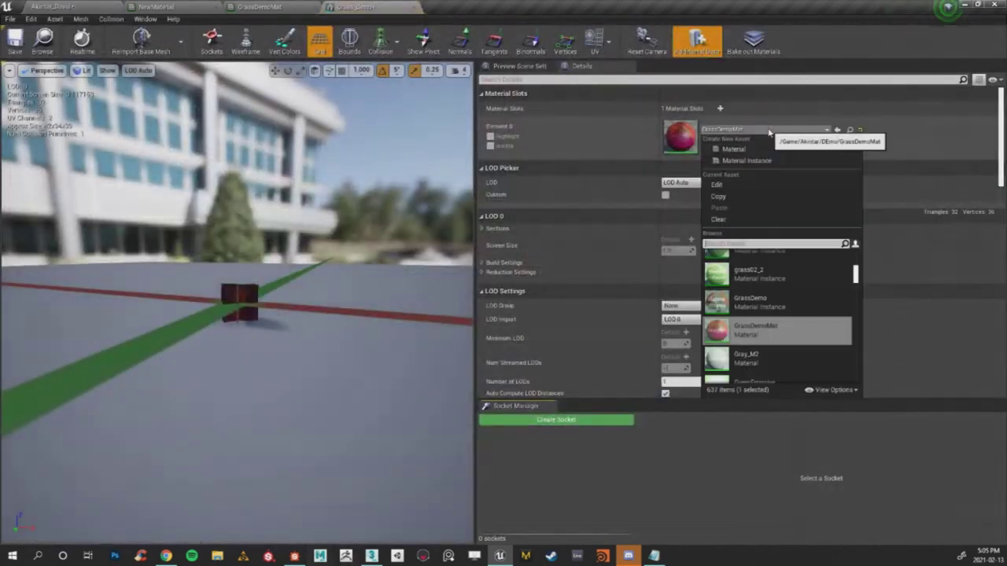
pyautogui.click(793, 298)
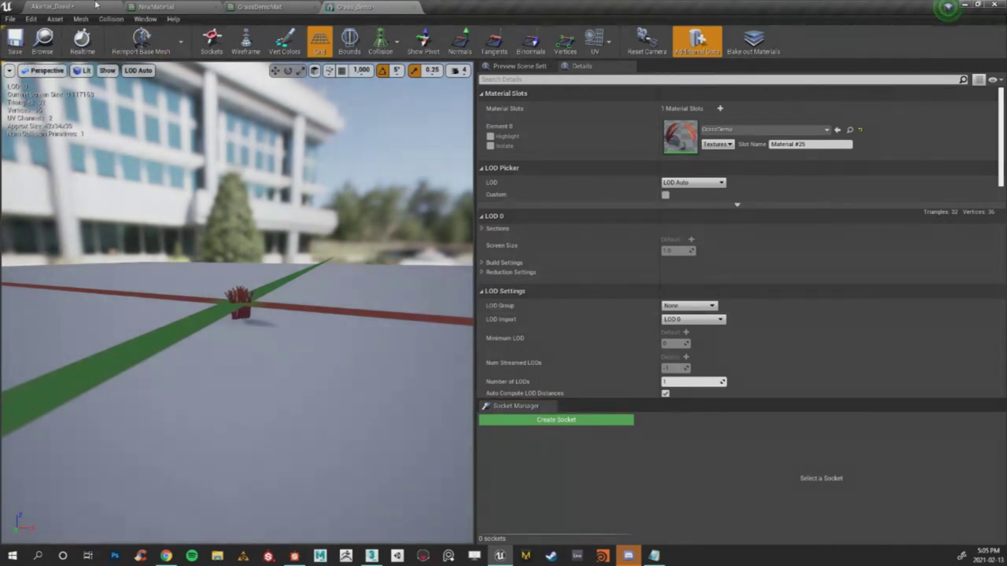
# Return to the level, enlarge the viewport over an open patch of ground and switch to Foliage mode.
pyautogui.click(51, 6)
pyautogui.moveTo(510, 284); pyautogui.dragTo(670, 399)
pyautogui.moveTo(483, 233); pyautogui.dragTo(483, 201, button='right')
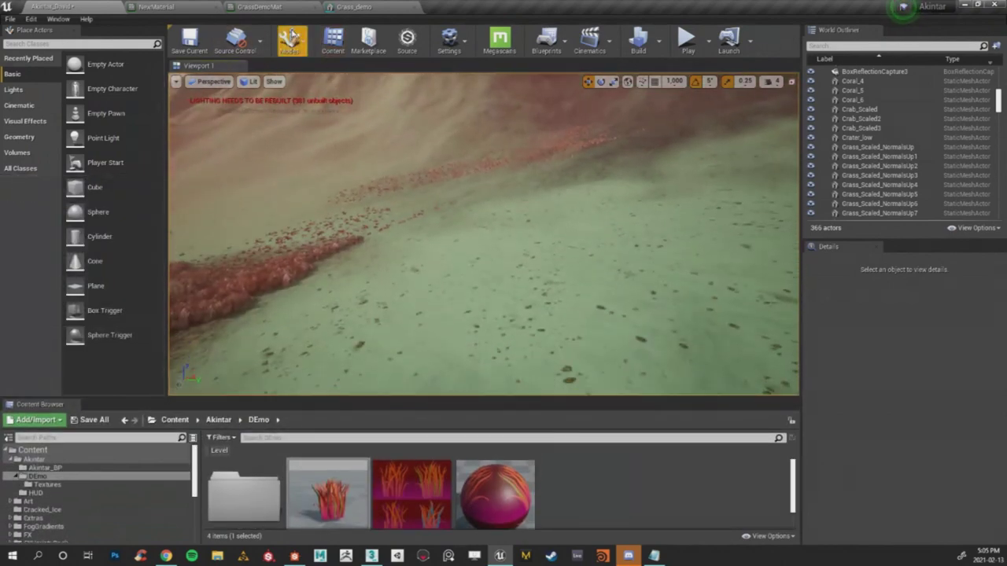
pyautogui.click(289, 38)
pyautogui.click(313, 101)
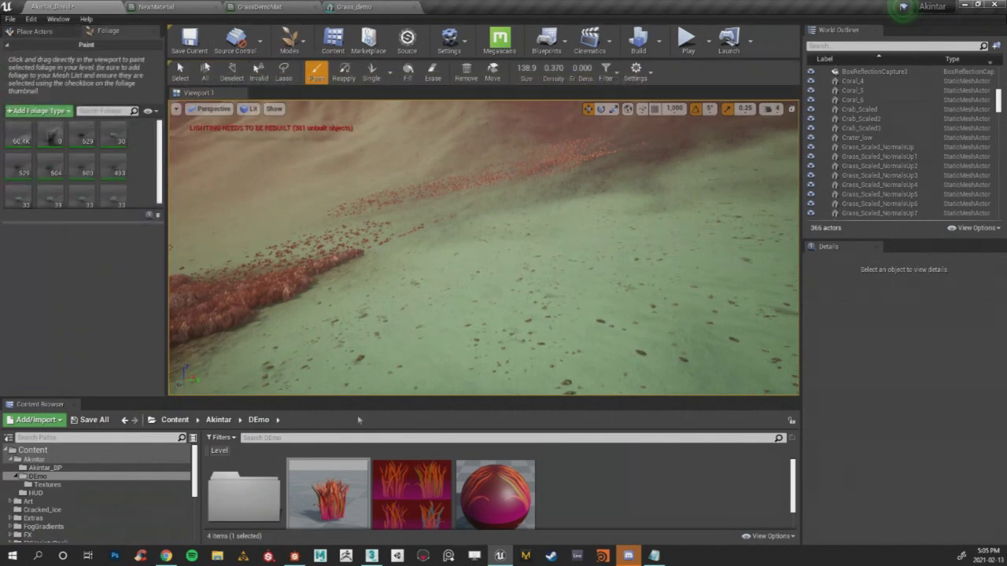
# Add the Grass_demo mesh to the foliage types and enlarge the foliage brush to about 447.9.
pyautogui.moveTo(328, 492); pyautogui.dragTo(87, 165)
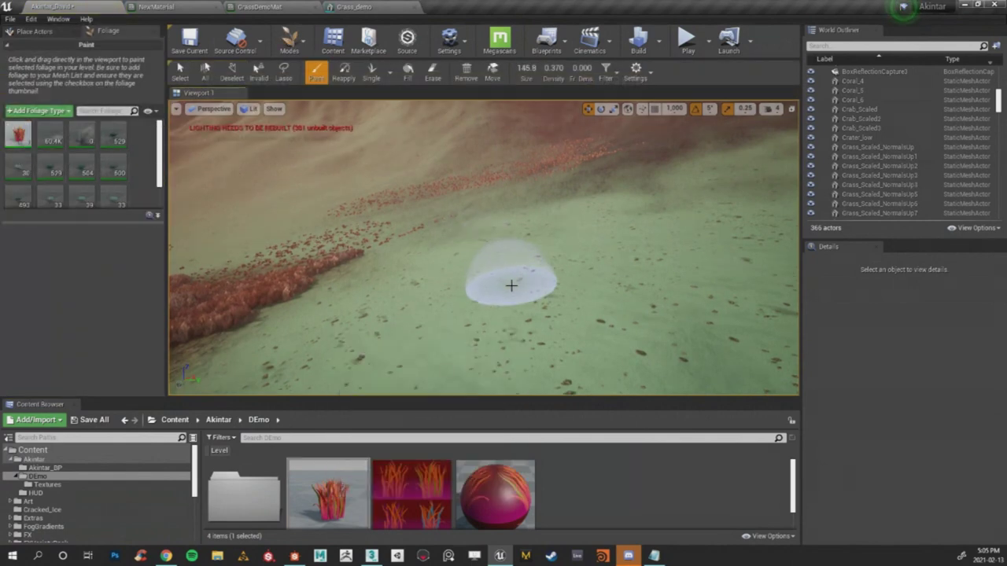
pyautogui.press(']')
pyautogui.press(']')
pyautogui.press(']')
pyautogui.press(']')
pyautogui.press(']')
pyautogui.press(']')
pyautogui.press(']')
pyautogui.press(']')
pyautogui.press(']')
pyautogui.press(']')
pyautogui.press(']')
pyautogui.press(']')
pyautogui.press(']')
pyautogui.press(']')
pyautogui.press(']')
pyautogui.press(']')
pyautogui.press(']')
pyautogui.press(']')
pyautogui.press(']')
pyautogui.press(']')
# Paint Grass_demo clumps over the open ground at paint density 1.0, undoing the first trial stroke.
pyautogui.moveTo(517, 300)
pyautogui.mouseDown()
pyautogui.moveTo(582, 278)
pyautogui.moveTo(604, 244)
pyautogui.mouseUp()
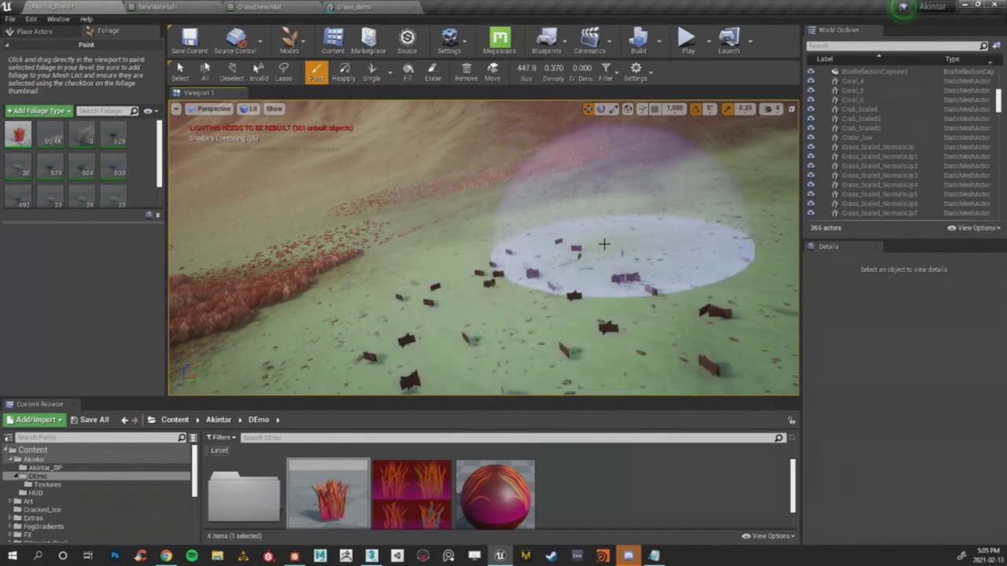
pyautogui.hotkey('ctrl', 'z')
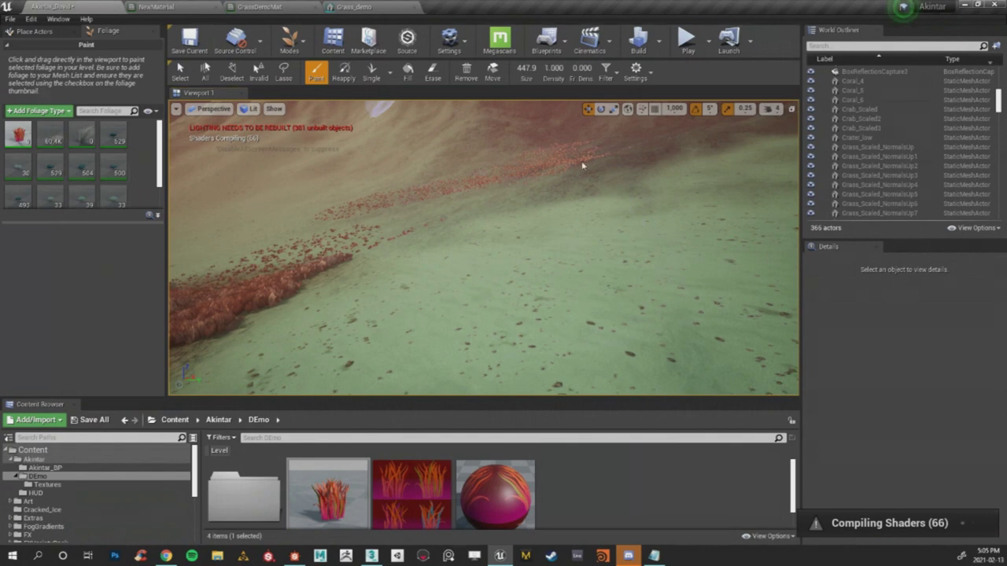
pyautogui.click(606, 294)
pyautogui.moveTo(607, 295)
pyautogui.mouseDown(button='right')
pyautogui.moveTo(607, 312)
pyautogui.moveTo(621, 291)
pyautogui.mouseUp(button='right')
pyautogui.press('w')
pyautogui.press('w')
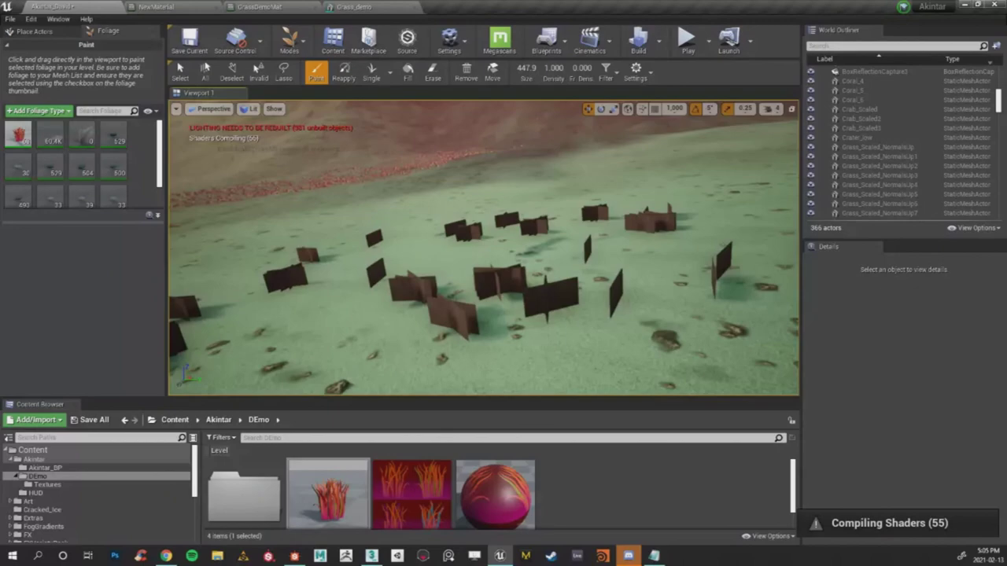
pyautogui.scroll(4, 520, 229)
pyautogui.moveTo(515, 214); pyautogui.dragTo(542, 188, button='right')
pyautogui.press('s')
pyautogui.press('w')
pyautogui.moveTo(503, 236)
pyautogui.mouseDown(button='right')
pyautogui.moveTo(535, 224)
pyautogui.moveTo(480, 236)
pyautogui.moveTo(542, 240)
pyautogui.moveTo(512, 236)
pyautogui.moveTo(554, 297)
pyautogui.moveTo(613, 242)
pyautogui.mouseUp(button='right')
pyautogui.press('s')
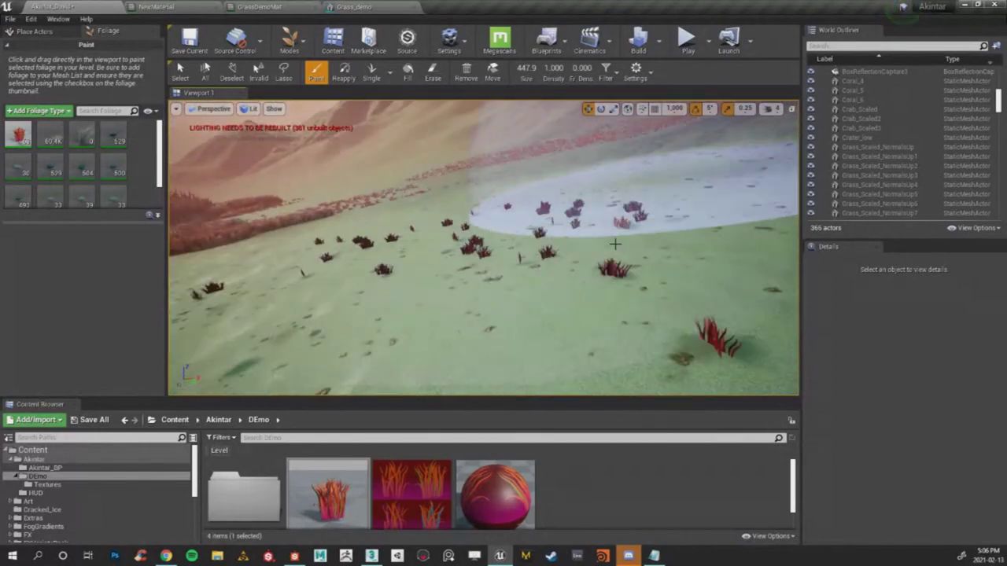
# Reduce the foliage brush size to about 144.9 and paint a few more grass clumps among the existing ones.
pyautogui.press('[')
pyautogui.press('[')
pyautogui.press('[')
pyautogui.press('[')
pyautogui.press('[')
pyautogui.press('[')
pyautogui.press('[')
pyautogui.press('[')
pyautogui.press('[')
pyautogui.press('[')
pyautogui.press('[')
pyautogui.press('[')
pyautogui.press('[')
pyautogui.press('[')
pyautogui.press('[')
pyautogui.press('[')
pyautogui.press('[')
pyautogui.press('[')
pyautogui.press('[')
pyautogui.press('[')
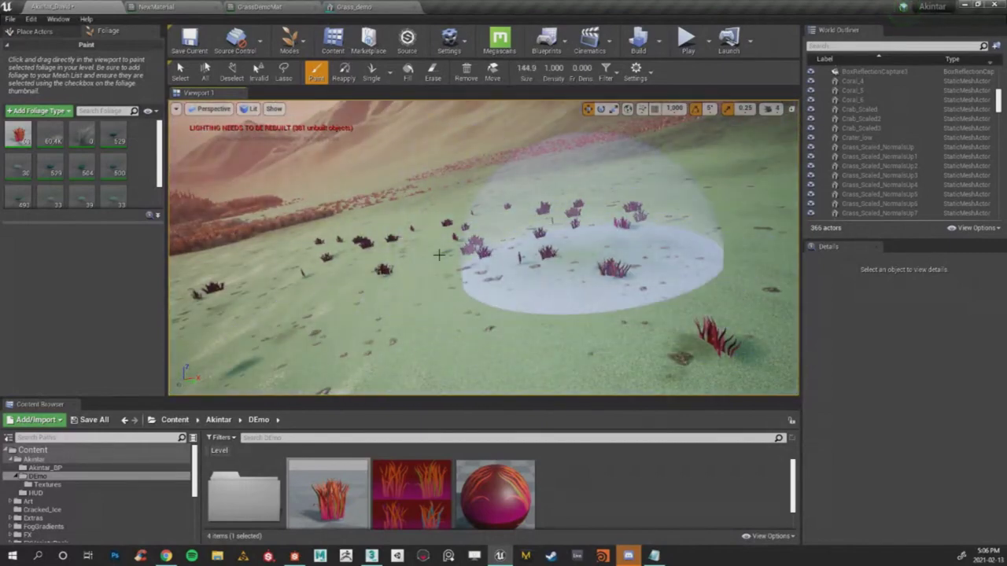
pyautogui.click(519, 280)
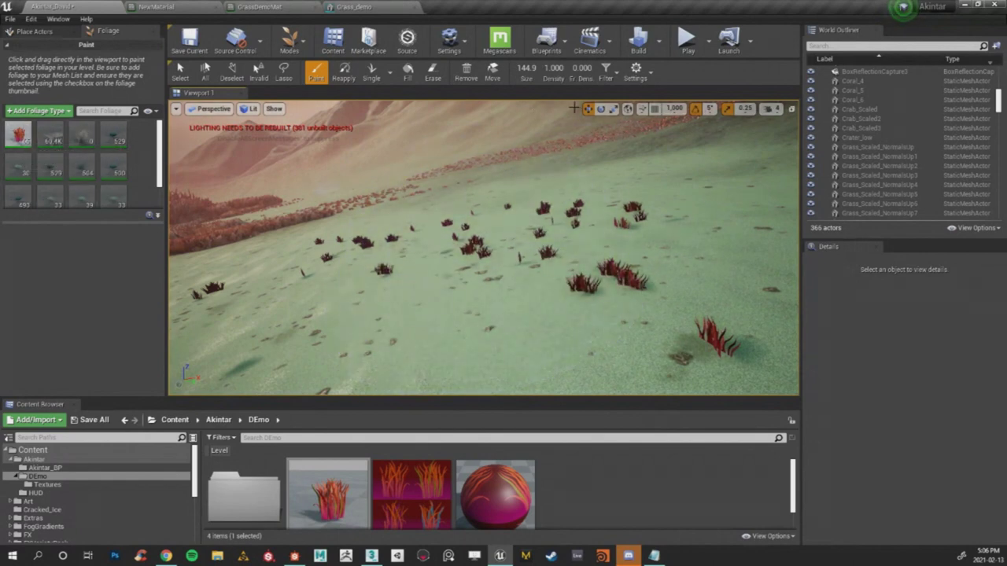
# Select the Grass_demo foliage type and raise its painting density to about 3624.
pyautogui.scroll(-4, 496, 241)
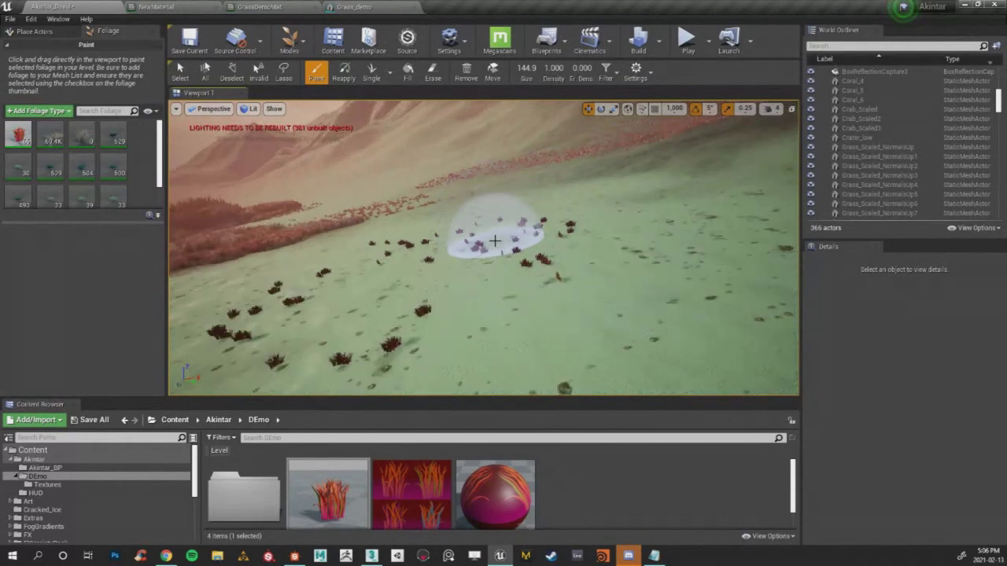
pyautogui.moveTo(499, 231)
pyautogui.mouseDown(button='right')
pyautogui.moveTo(498, 211)
pyautogui.moveTo(488, 214)
pyautogui.moveTo(491, 183)
pyautogui.moveTo(491, 230)
pyautogui.moveTo(394, 220)
pyautogui.moveTo(504, 236)
pyautogui.mouseUp(button='right')
pyautogui.press('w')
pyautogui.press('w')
pyautogui.click(19, 135)
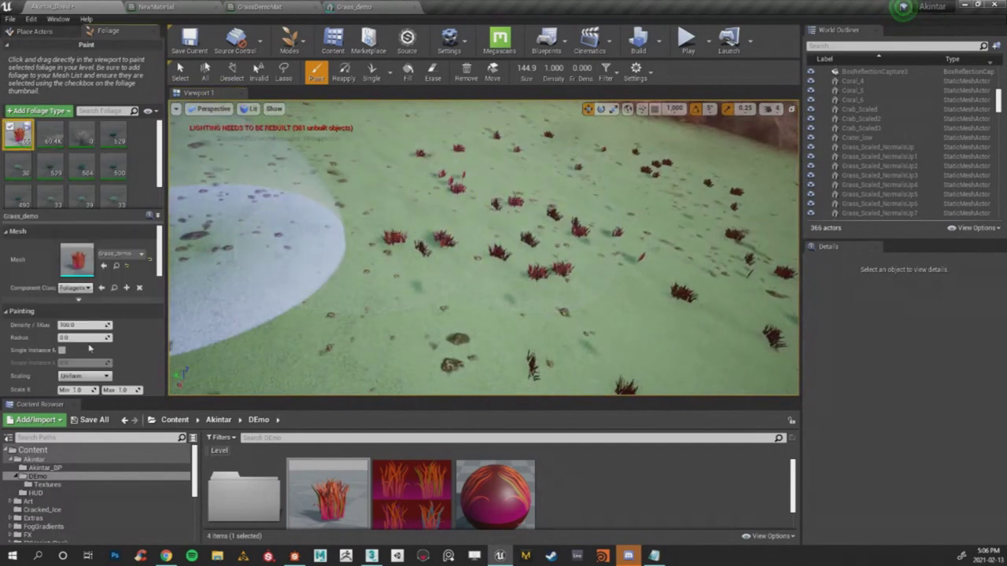
pyautogui.scroll(-2, 91, 334)
pyautogui.moveTo(83, 275); pyautogui.dragTo(129, 275)
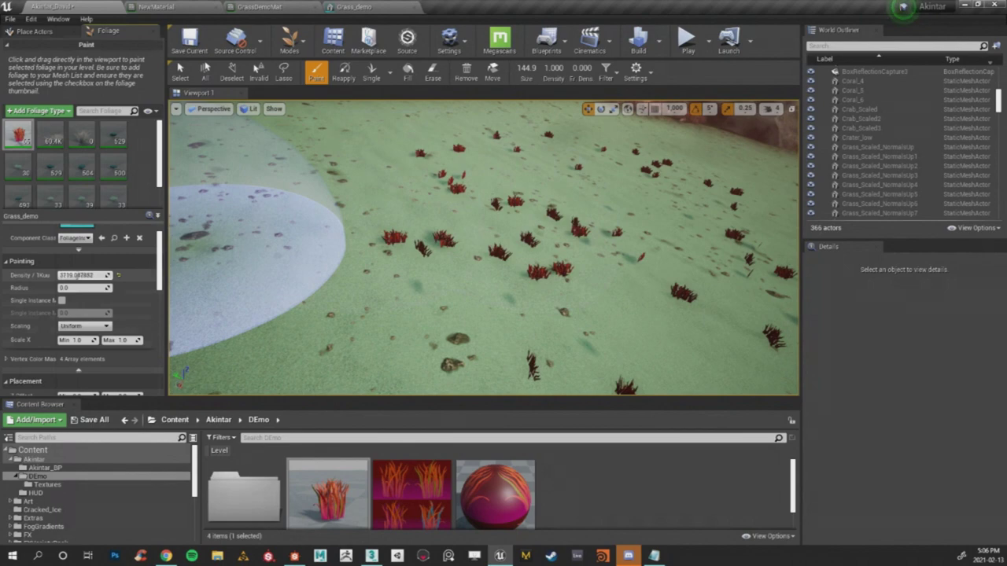
# Paint a dense patch of grass over the sparsely covered ground.
pyautogui.moveTo(256, 263)
pyautogui.mouseDown()
pyautogui.moveTo(292, 267)
pyautogui.moveTo(483, 236)
pyautogui.moveTo(291, 259)
pyautogui.moveTo(723, 188)
pyautogui.moveTo(404, 166)
pyautogui.mouseUp()
pyautogui.moveTo(404, 165)
pyautogui.mouseDown(button='right')
pyautogui.moveTo(440, 149)
pyautogui.moveTo(503, 189)
pyautogui.moveTo(472, 220)
pyautogui.moveTo(484, 197)
pyautogui.moveTo(427, 213)
pyautogui.mouseUp(button='right')
pyautogui.press('w')
pyautogui.press('s')
pyautogui.press('w')
pyautogui.press('s')
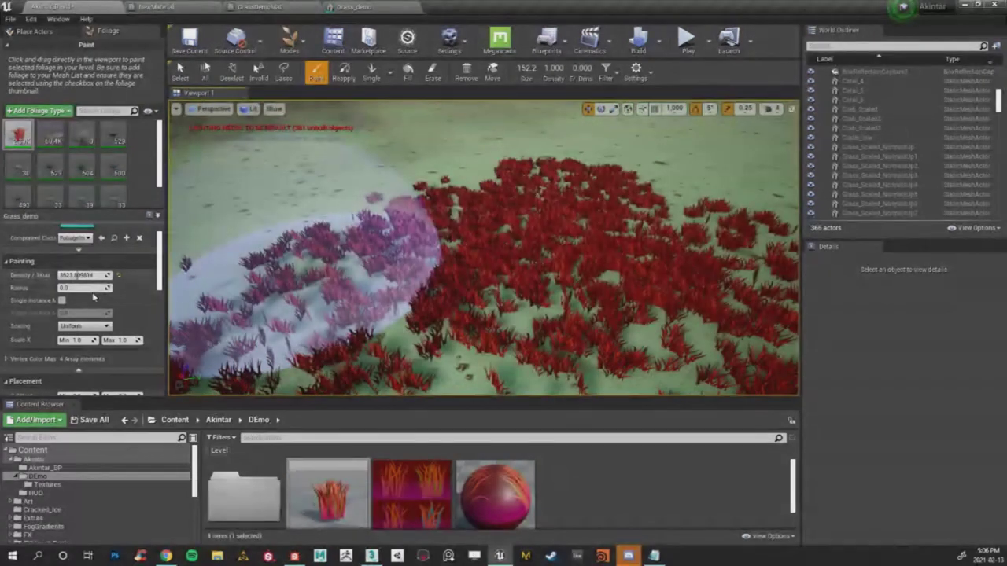
# Set the Grass_demo maximum Scale X to 10 and paint a patch of taller grass beside the small grass.
pyautogui.scroll(-2, 92, 296)
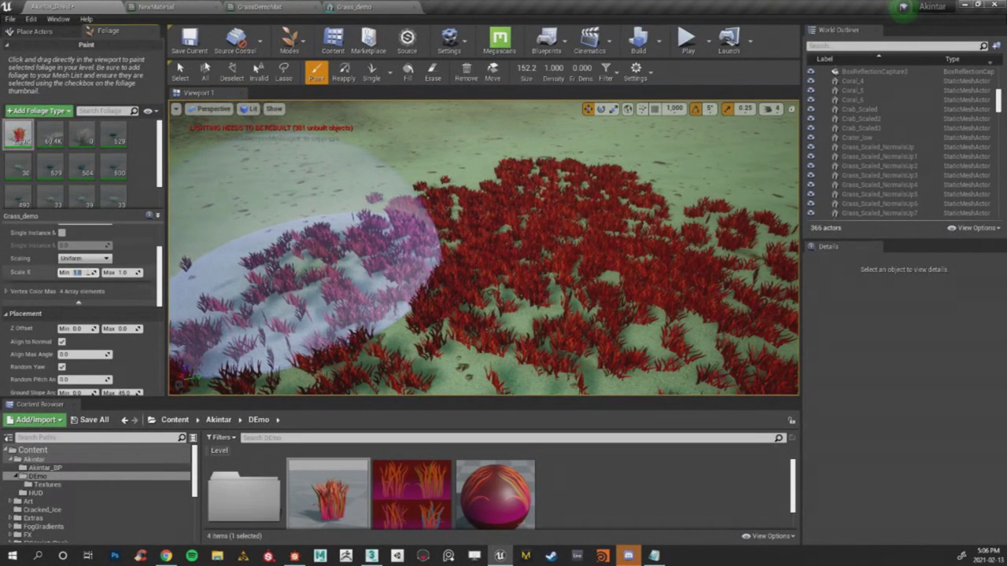
pyautogui.click(109, 272)
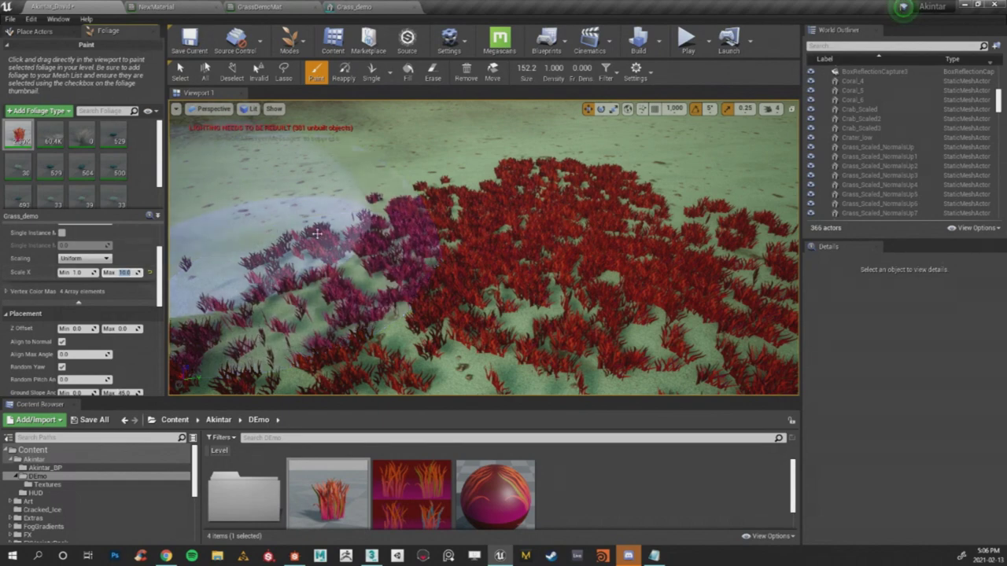
pyautogui.scroll(1, 95, 342)
pyautogui.scroll(2, 95, 342)
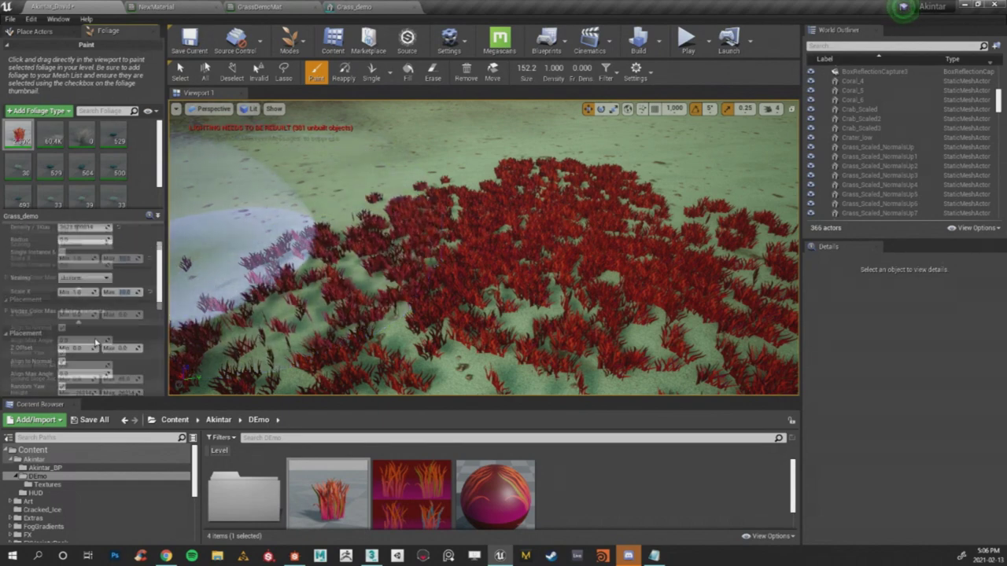
pyautogui.moveTo(465, 281); pyautogui.dragTo(617, 147, button='right')
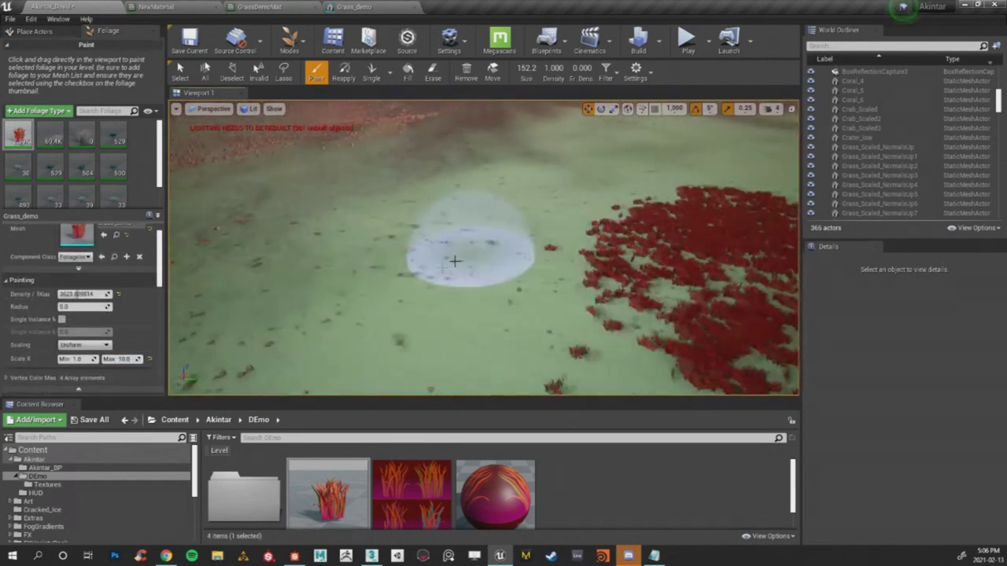
pyautogui.moveTo(576, 235); pyautogui.dragTo(217, 236)
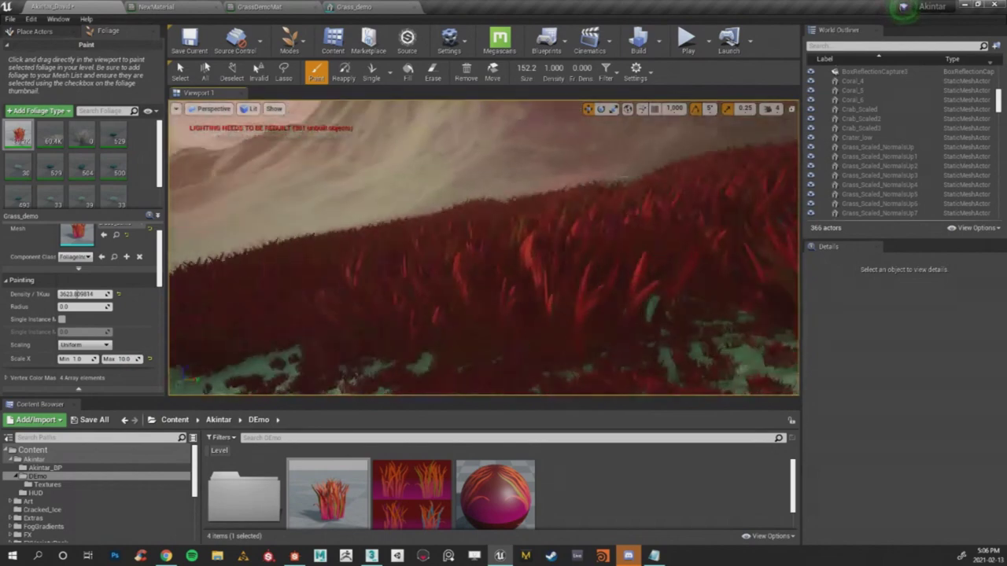
# Examine the painted grass from several angles, comparing the tall patch with the small clumps and their blade colours.
pyautogui.moveTo(483, 247); pyautogui.dragTo(661, 236, button='right')
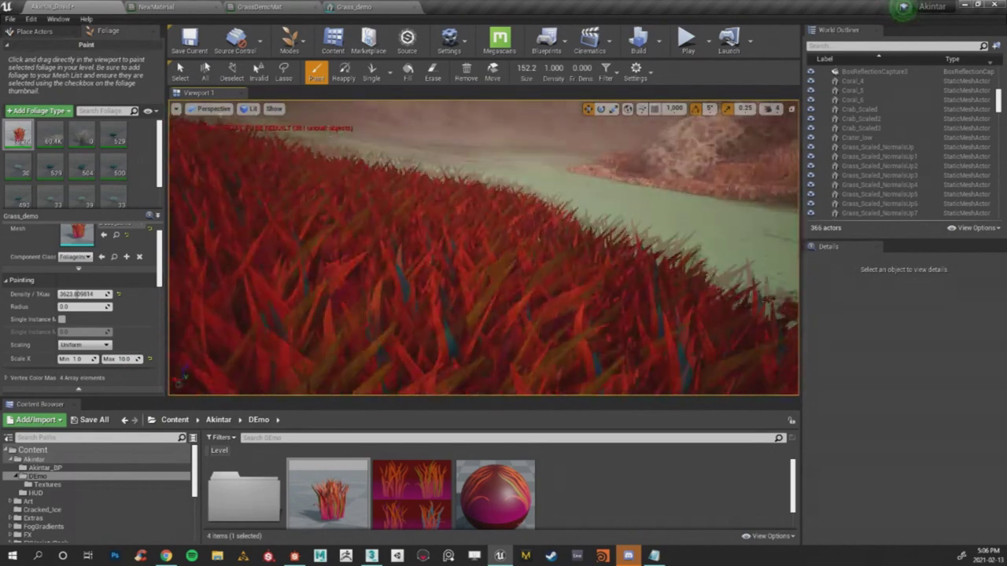
pyautogui.moveTo(483, 247); pyautogui.dragTo(535, 295, button='right')
pyautogui.moveTo(483, 247); pyautogui.dragTo(550, 225, button='right')
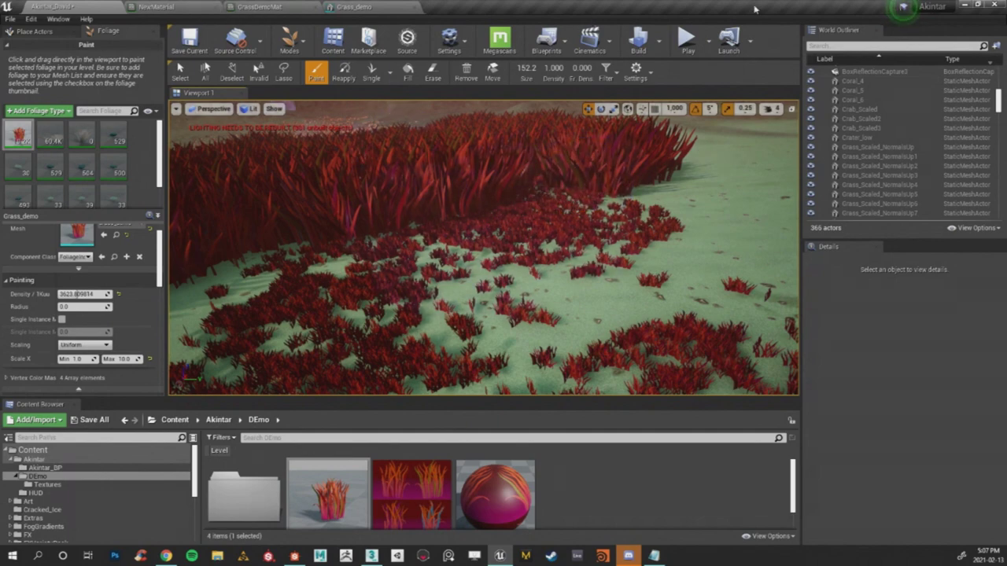
pyautogui.moveTo(546, 217)
pyautogui.mouseDown(button='right')
pyautogui.moveTo(671, 220)
pyautogui.moveTo(681, 260)
pyautogui.mouseUp(button='right')
pyautogui.moveTo(533, 250)
pyautogui.mouseDown(button='right')
pyautogui.moveTo(519, 206)
pyautogui.moveTo(515, 230)
pyautogui.moveTo(378, 240)
pyautogui.moveTo(453, 237)
pyautogui.moveTo(503, 283)
pyautogui.moveTo(307, 276)
pyautogui.mouseUp(button='right')
pyautogui.moveTo(378, 283); pyautogui.dragTo(509, 232, button='right')
pyautogui.moveTo(508, 268); pyautogui.dragTo(440, 296, button='right')
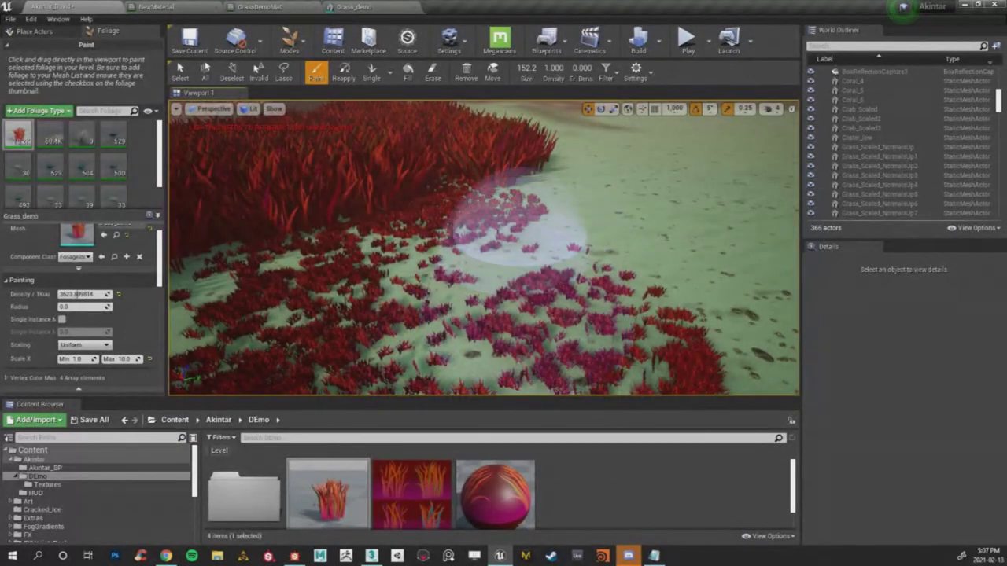
pyautogui.moveTo(516, 224); pyautogui.dragTo(472, 197, button='right')
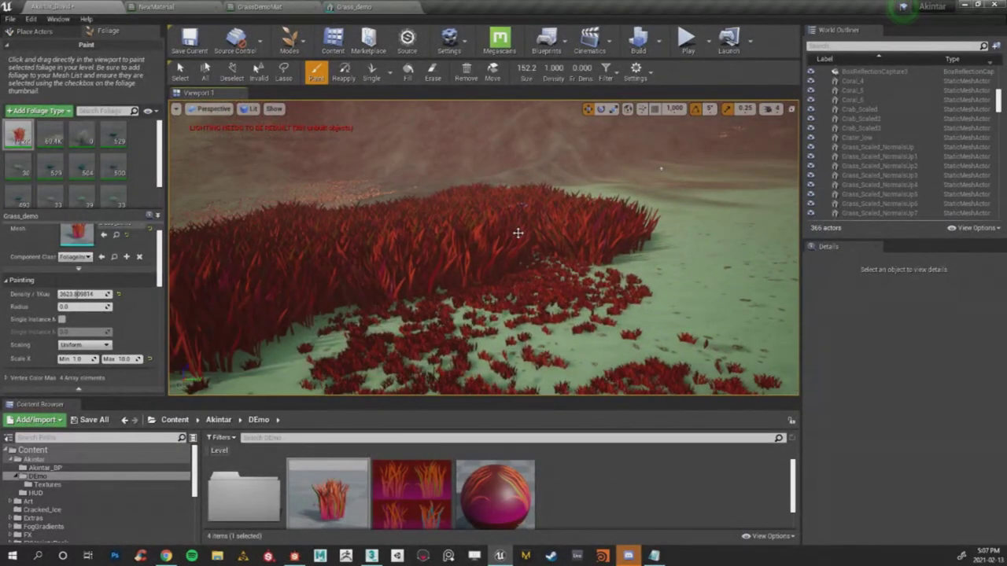
pyautogui.moveTo(570, 224)
pyautogui.mouseDown(button='right')
pyautogui.moveTo(582, 219)
pyautogui.moveTo(582, 201)
pyautogui.moveTo(570, 280)
pyautogui.mouseUp(button='right')
pyautogui.press('w')
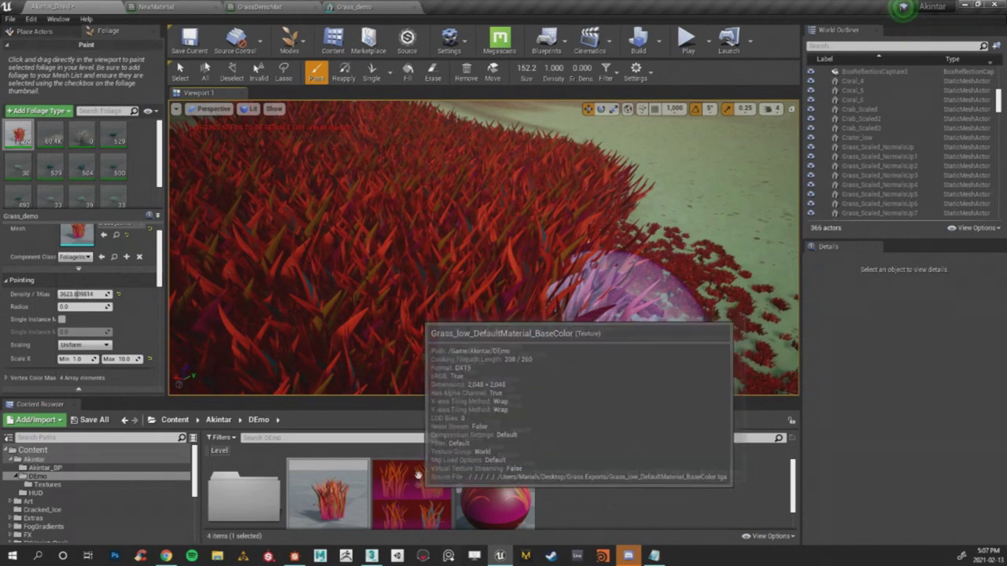
pyautogui.moveTo(398, 369); pyautogui.dragTo(397, 369, button='right')
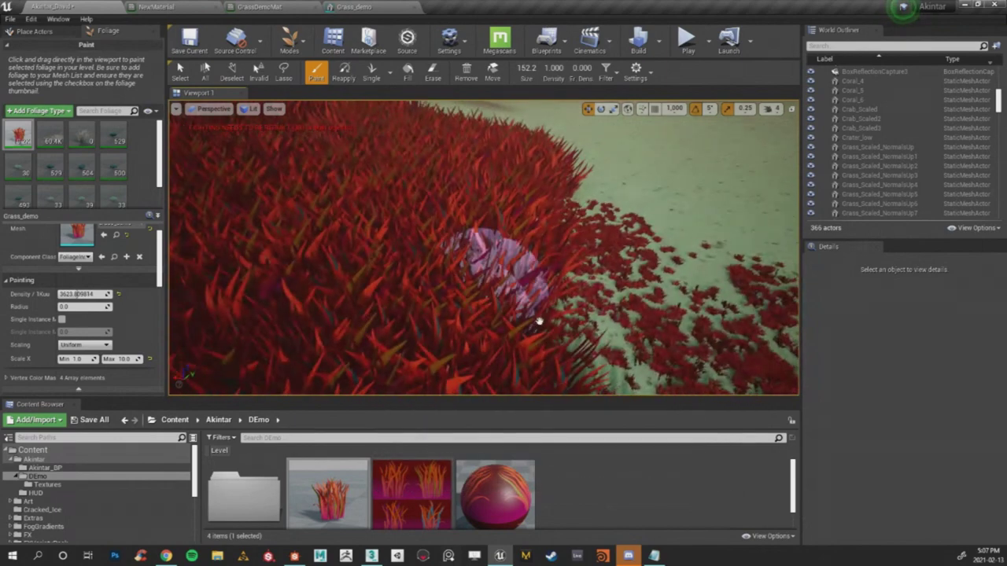
pyautogui.moveTo(396, 488)
pyautogui.moveTo(551, 252); pyautogui.dragTo(440, 236, button='right')
pyautogui.moveTo(574, 228); pyautogui.dragTo(547, 249, button='right')
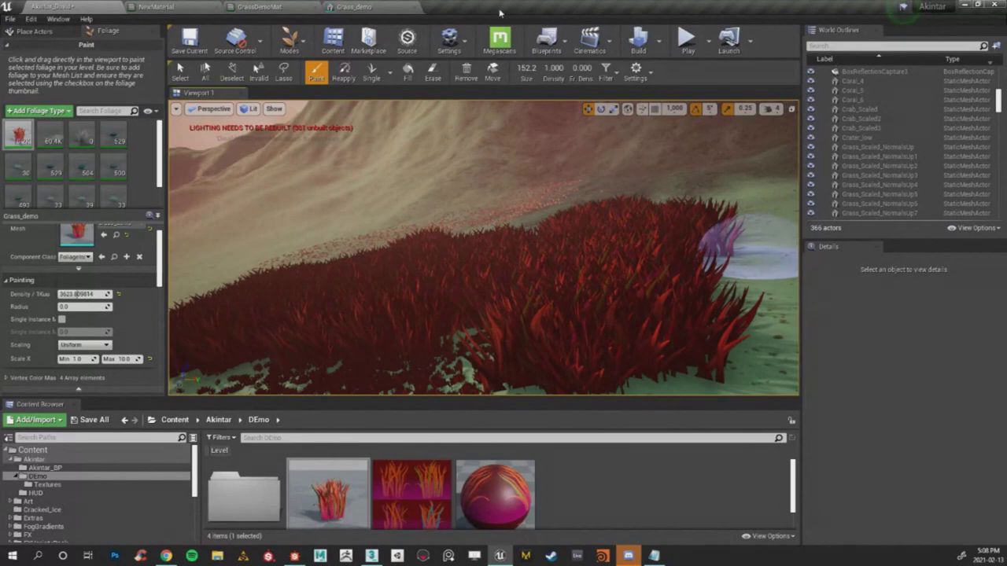
# Open the GrassDemoMat graph and close it without applying its changes to the original material.
pyautogui.click(295, 7)
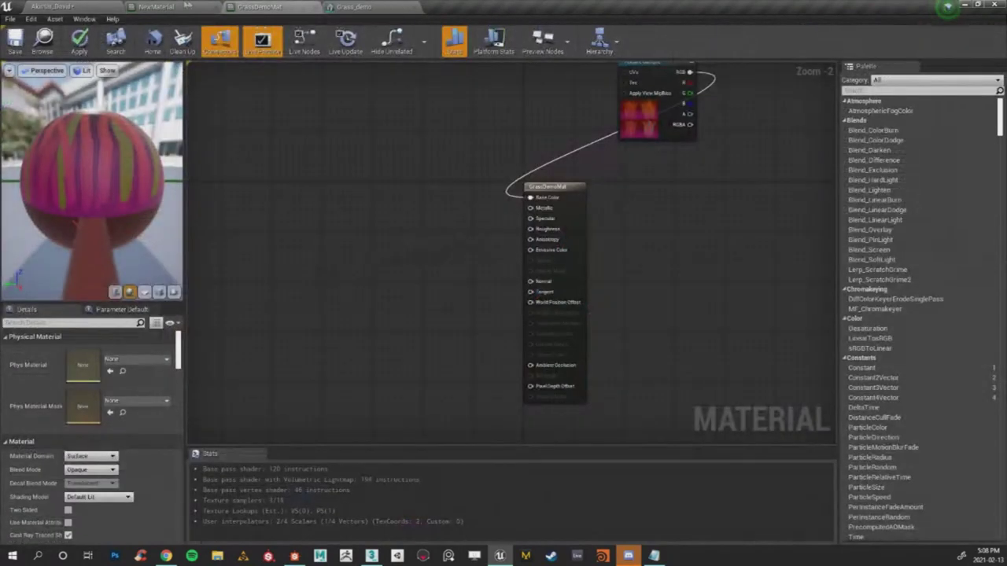
pyautogui.moveTo(526, 208); pyautogui.dragTo(531, 220, button='right')
pyautogui.click(315, 6)
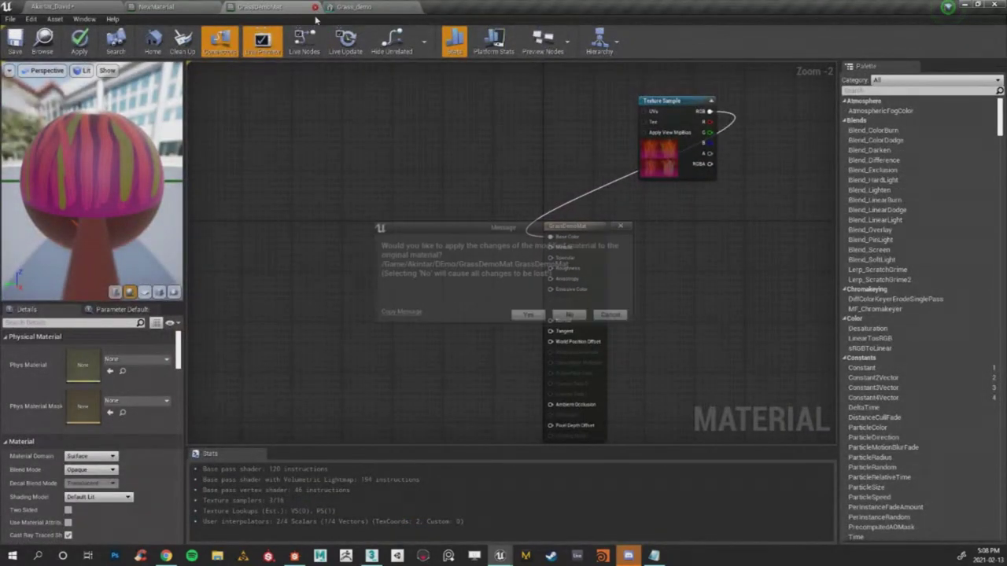
pyautogui.click(572, 315)
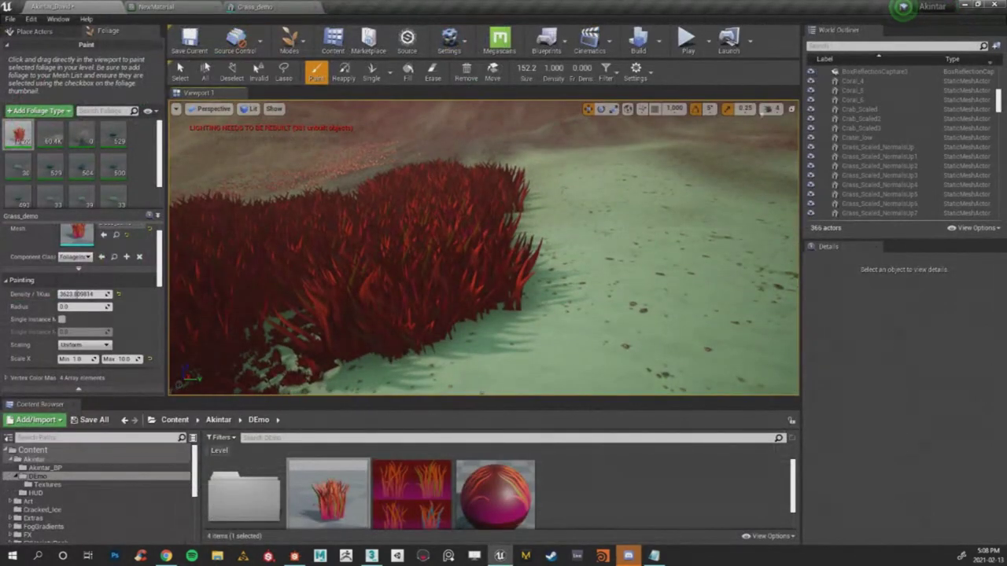
pyautogui.moveTo(483, 247); pyautogui.dragTo(488, 200, button='right')
pyautogui.moveTo(579, 240)
pyautogui.mouseDown(button='right')
pyautogui.moveTo(605, 275)
pyautogui.moveTo(579, 240)
pyautogui.moveTo(630, 239)
pyautogui.moveTo(550, 244)
pyautogui.moveTo(575, 244)
pyautogui.mouseUp(button='right')
pyautogui.scroll(5, 579, 241)
pyautogui.scroll(-5, 579, 240)
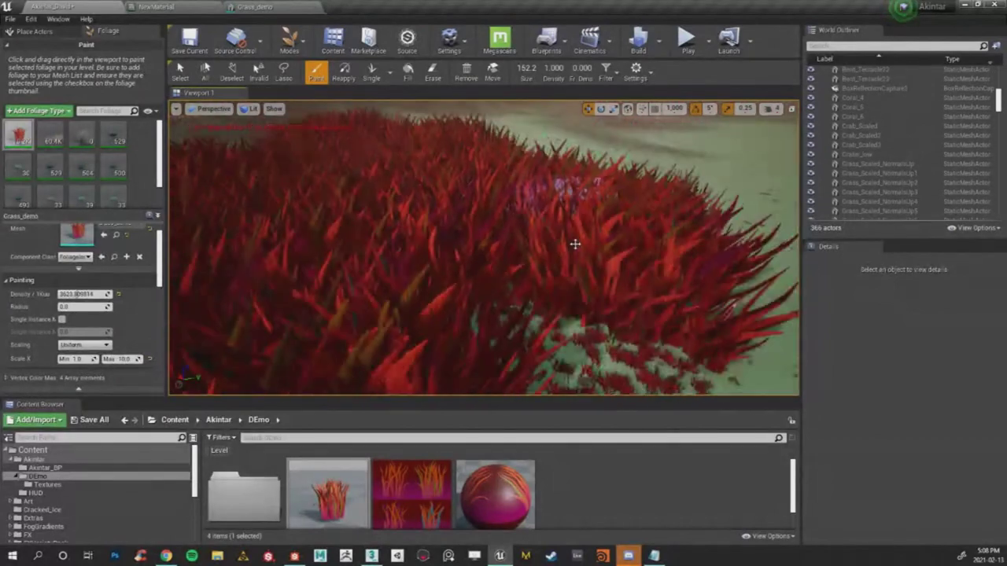